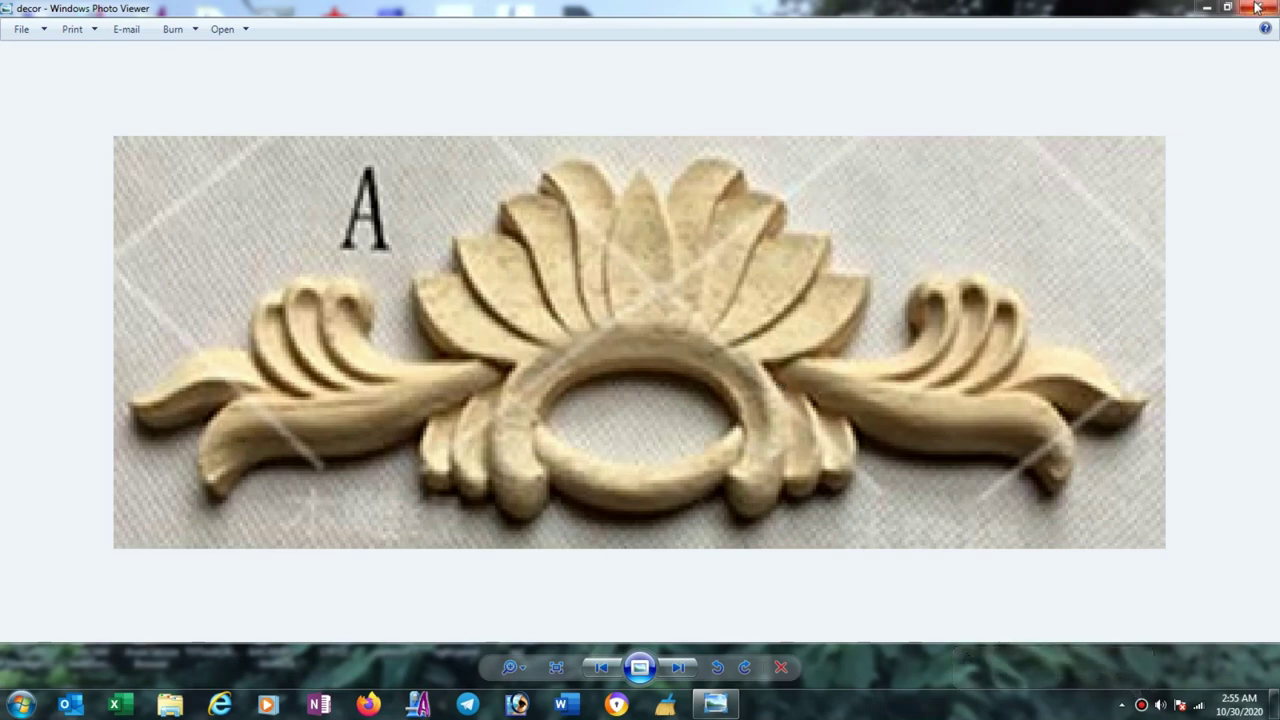
Minimize Photo Viewer and launch ArtCAM Pro 2008 with the decor image loaded.
left_click(1215, 11)
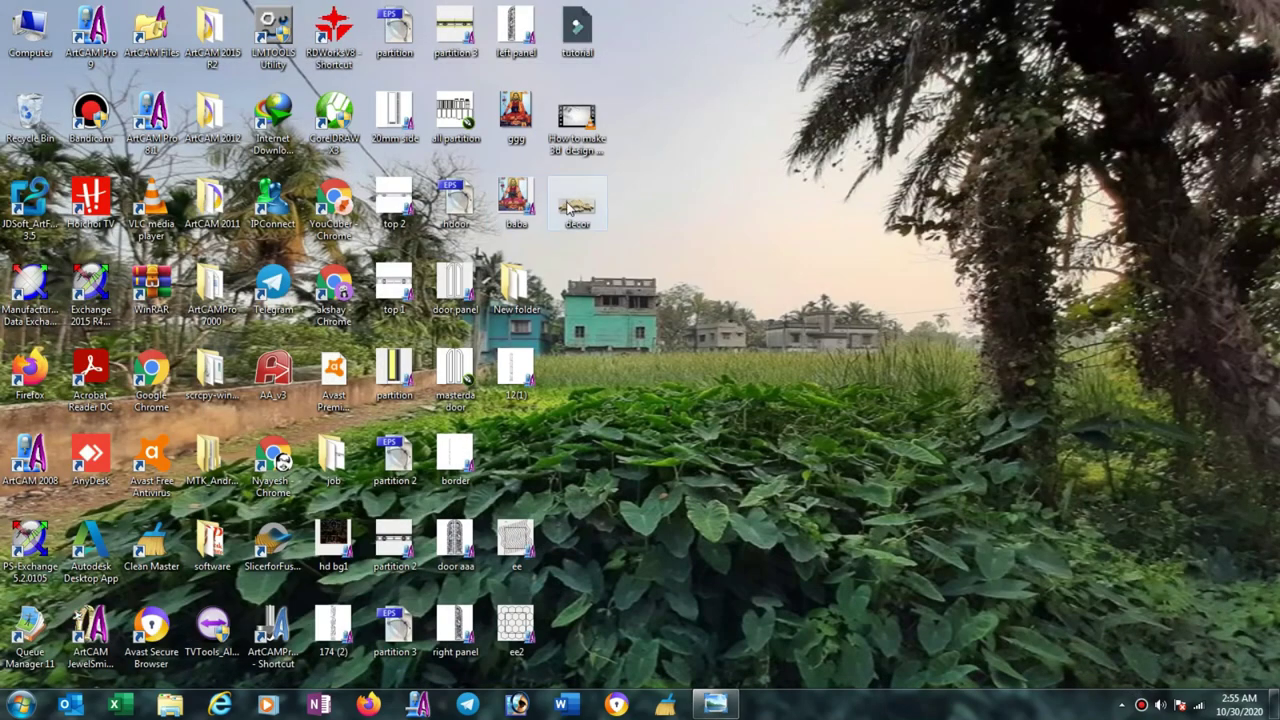
left_click(574, 206)
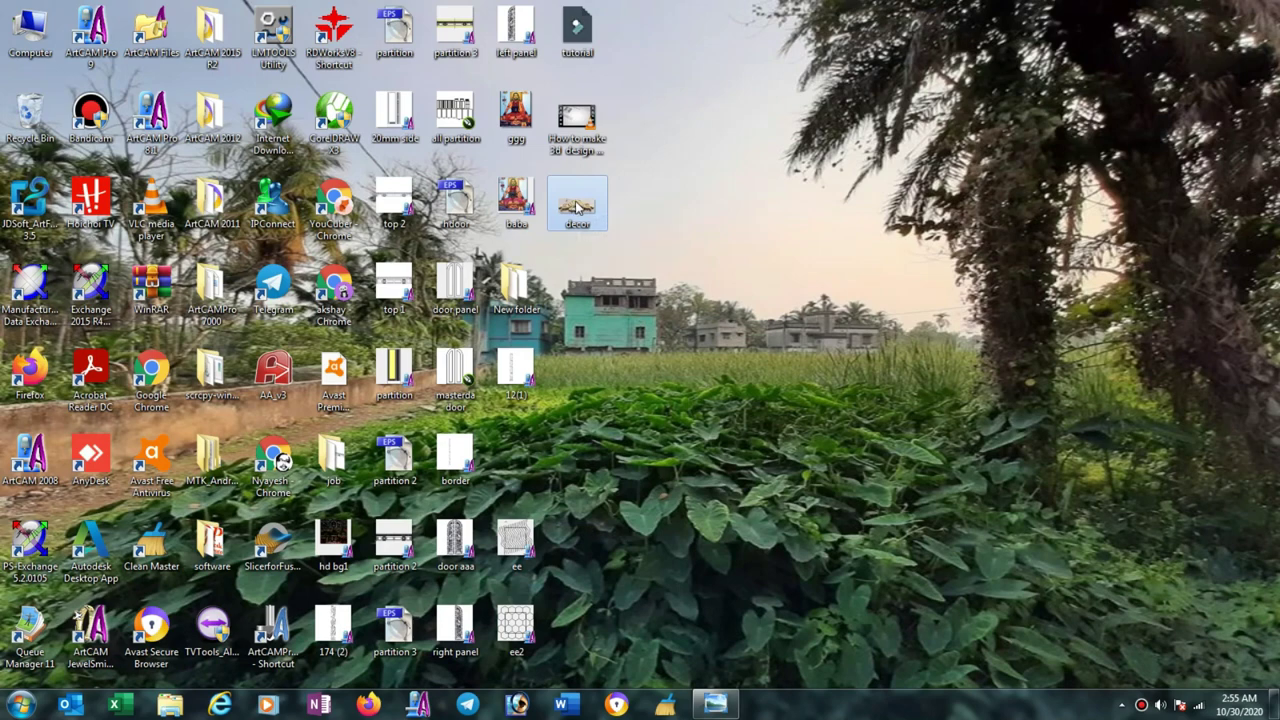
double_click(47, 458)
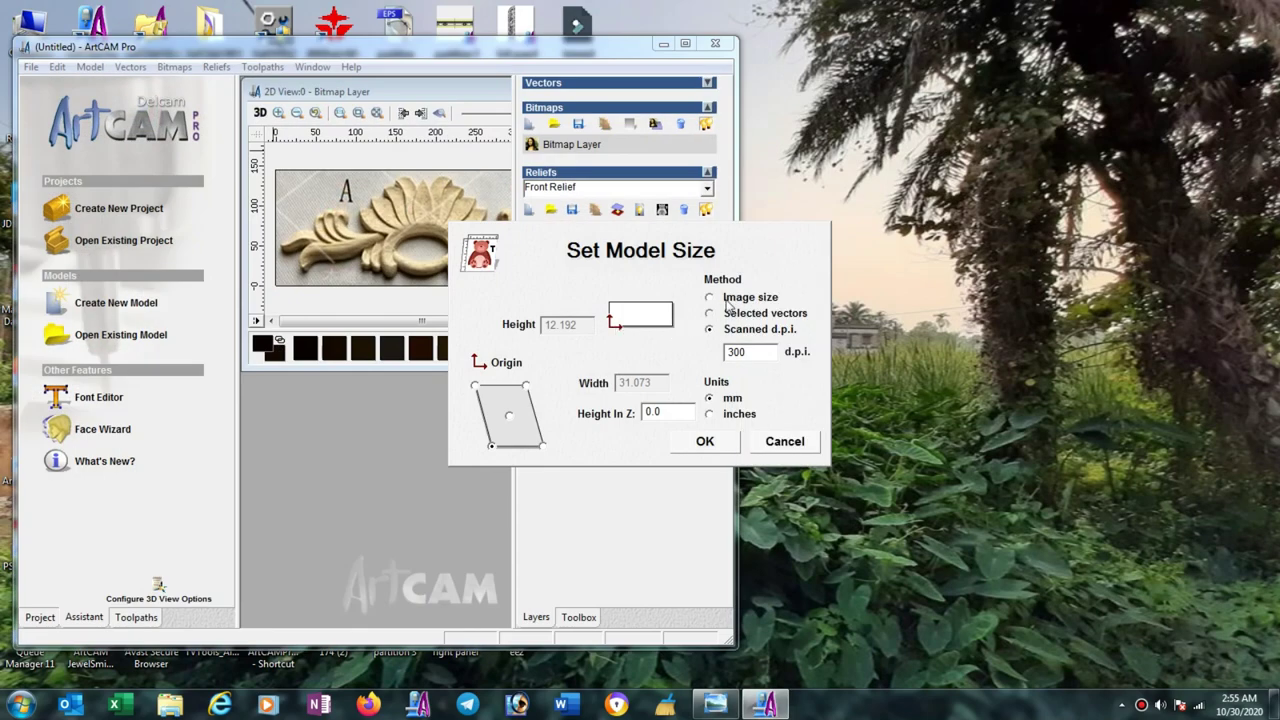
Size the model from the image at Height 12 inches, then switch units back to mm.
left_click(710, 298)
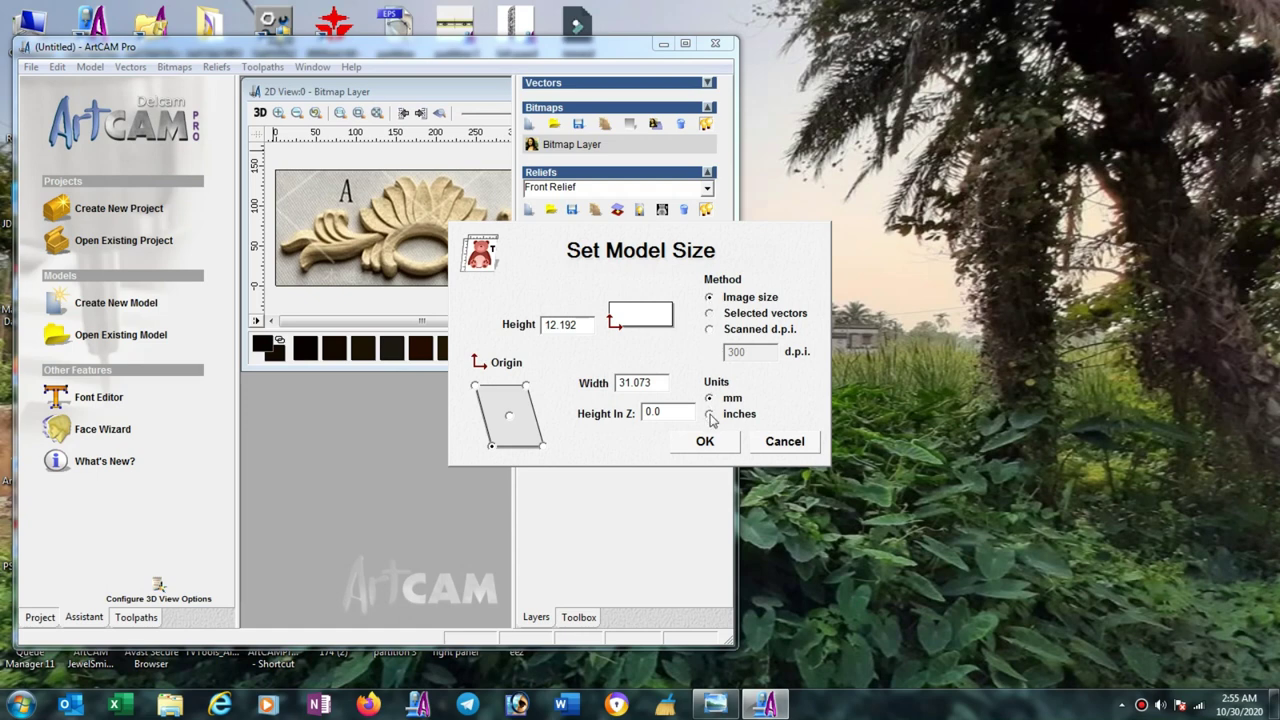
left_click(709, 414)
left_click_drag(556, 324, 519, 328)
type("1")
type("8")
type("12")
left_click(709, 398)
Create the 304.8 × 776.817 mm model, maximize ArtCAM and tile the 2D and 3D views vertically.
left_click(705, 442)
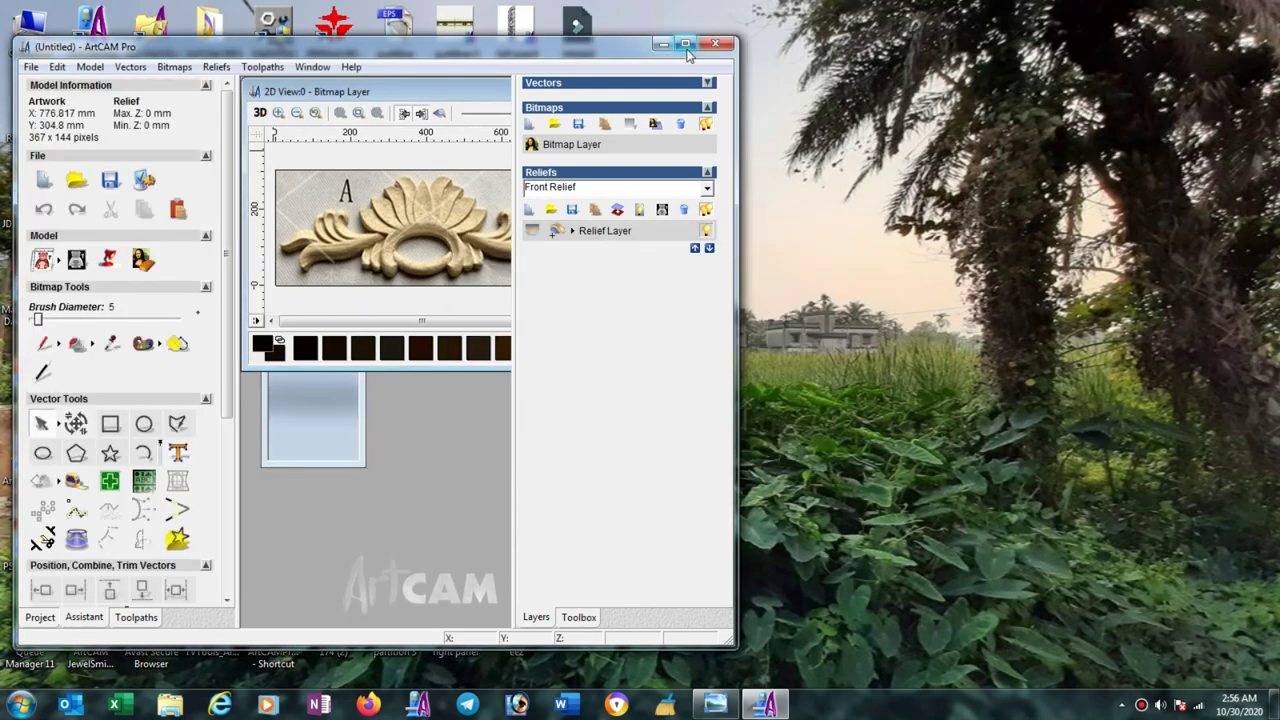
left_click(685, 44)
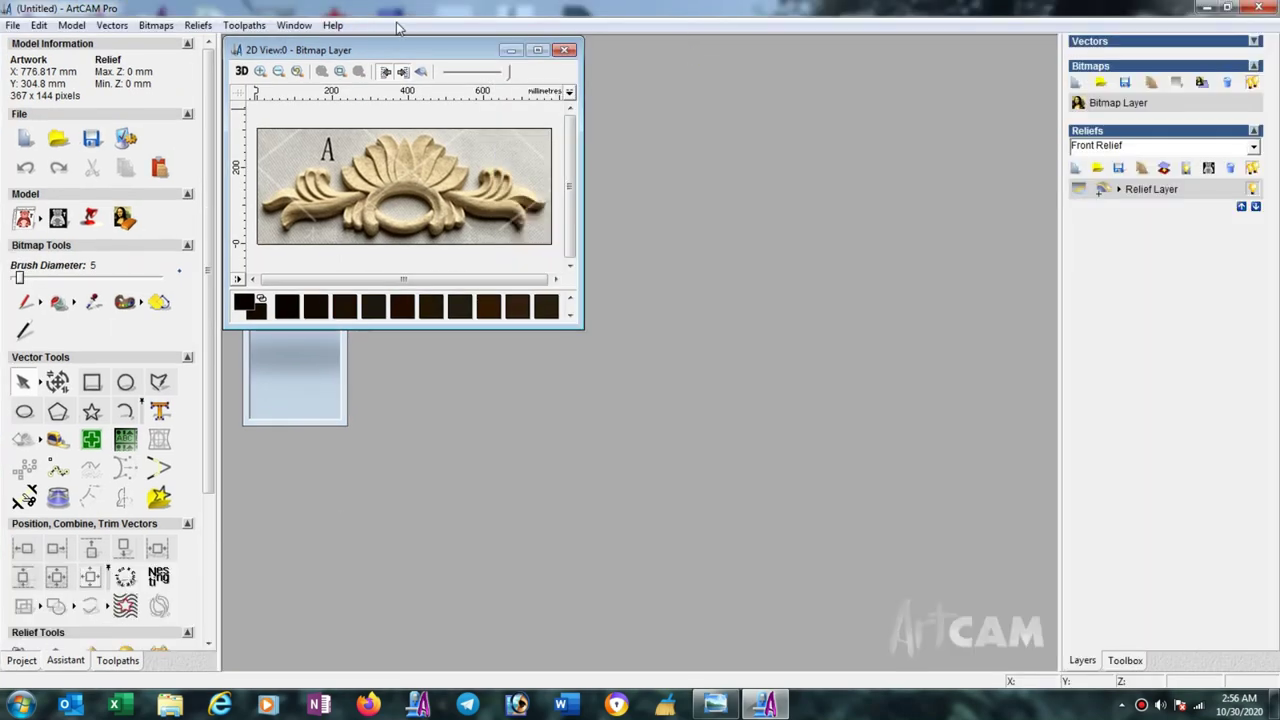
left_click(290, 25)
left_click(313, 62)
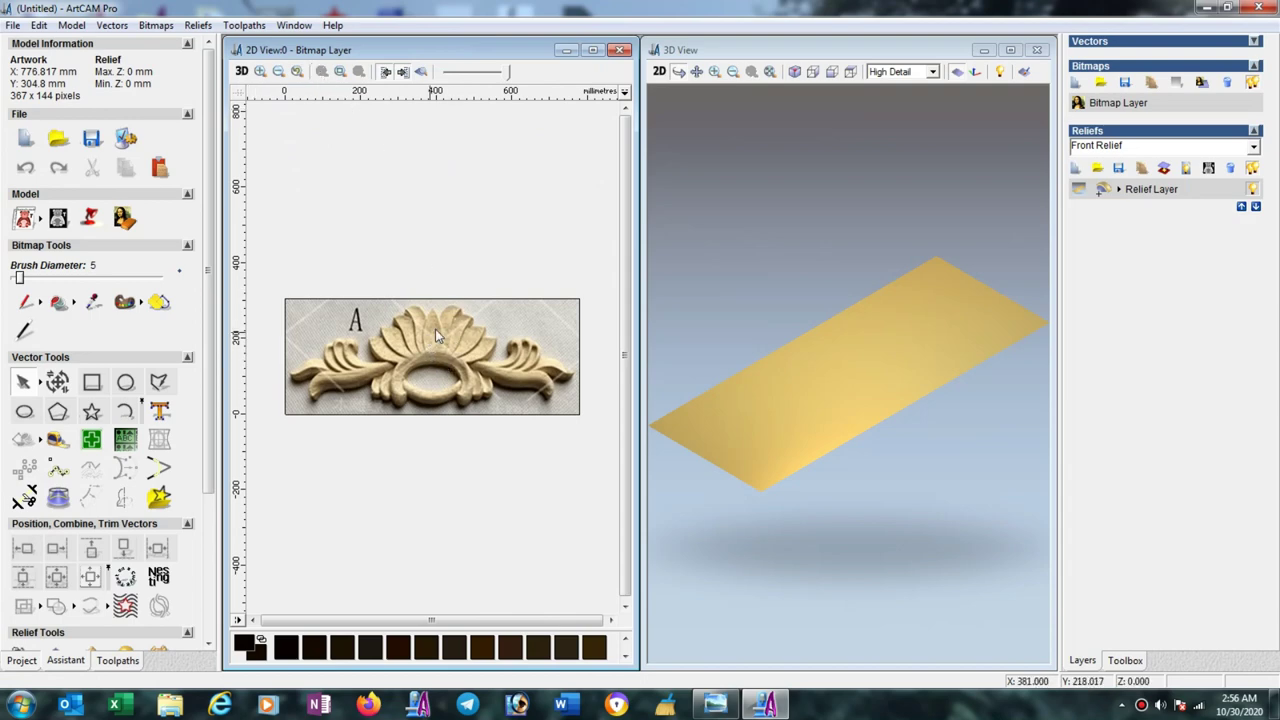
Rotate the 3D view to see the still-flat relief edge-on.
mouse_move(931, 343)
left_mouse_down()
mouse_move(929, 408)
mouse_move(834, 509)
mouse_move(846, 371)
mouse_move(875, 413)
left_mouse_up()
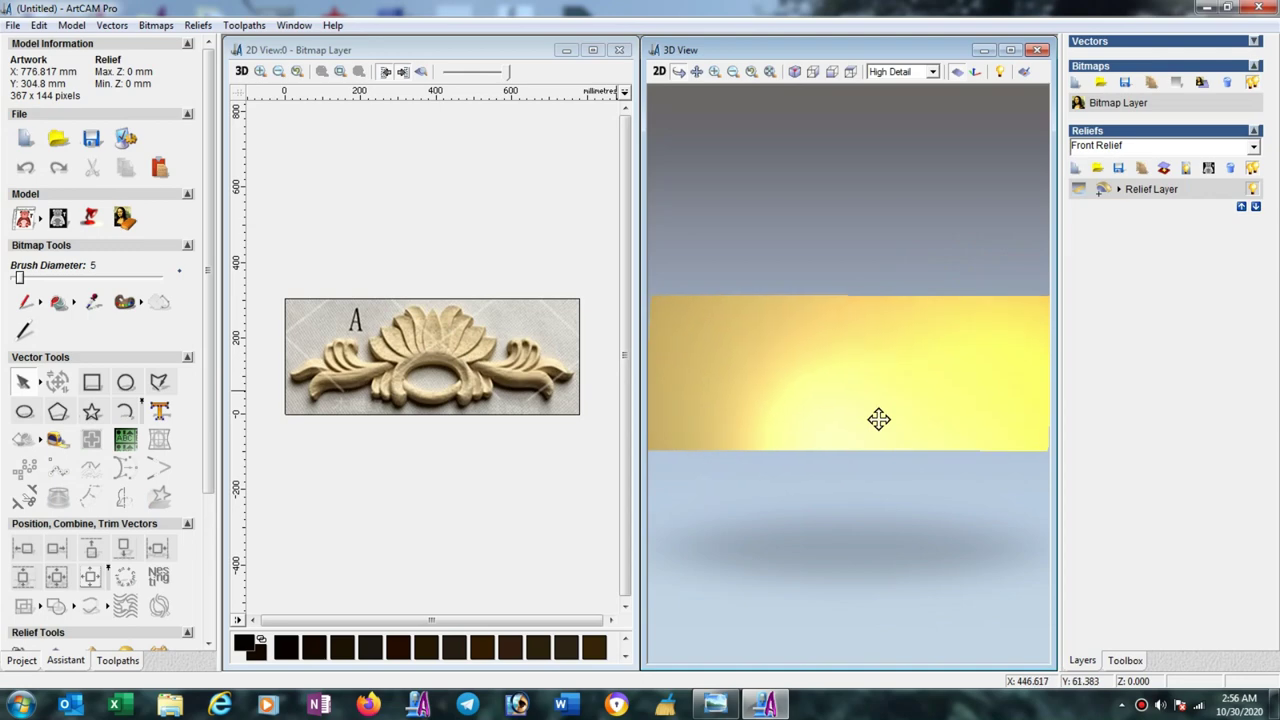
left_click(1141, 703)
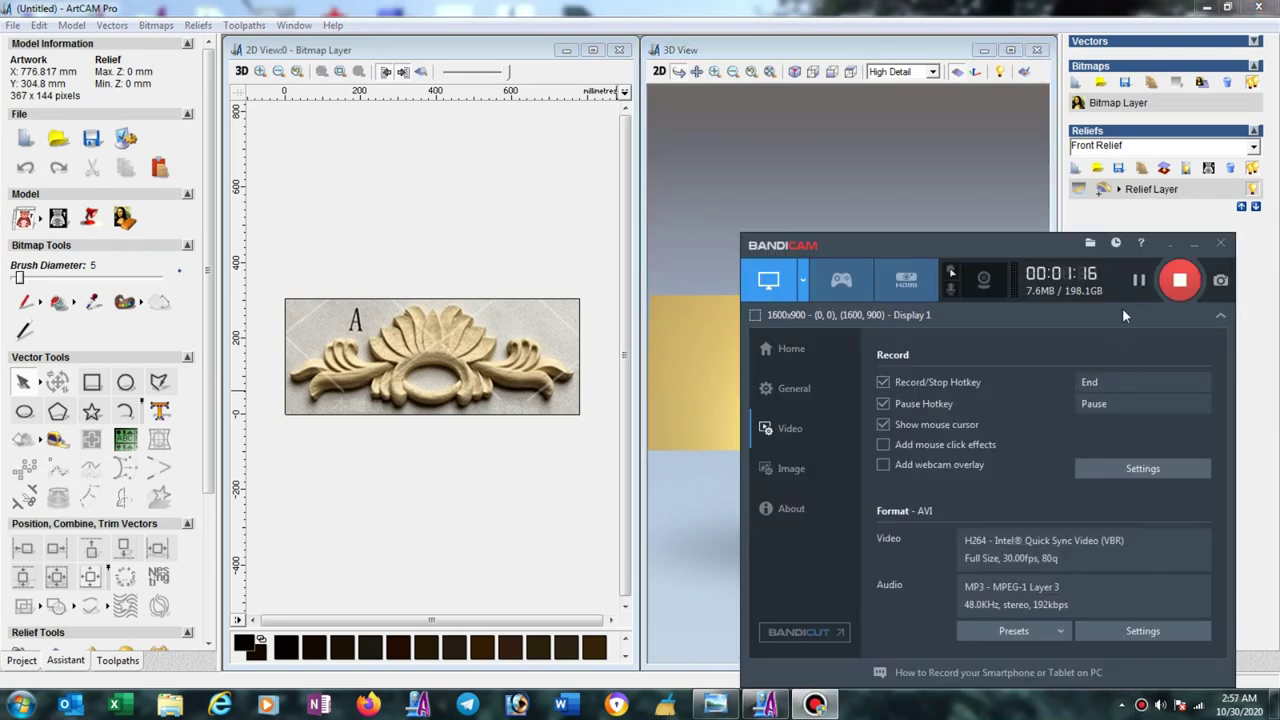
left_click(1172, 245)
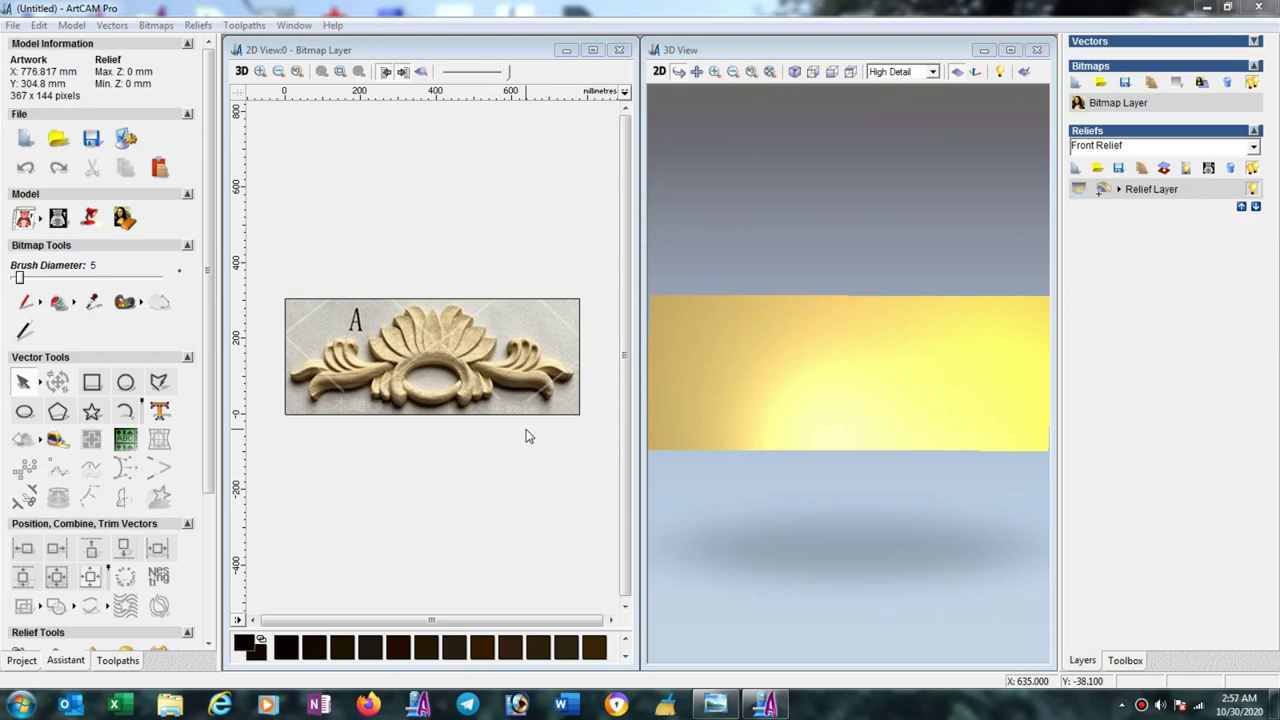
Draw a vertical polyline through the ornament's centre and nudge it slightly upward.
left_click(158, 383)
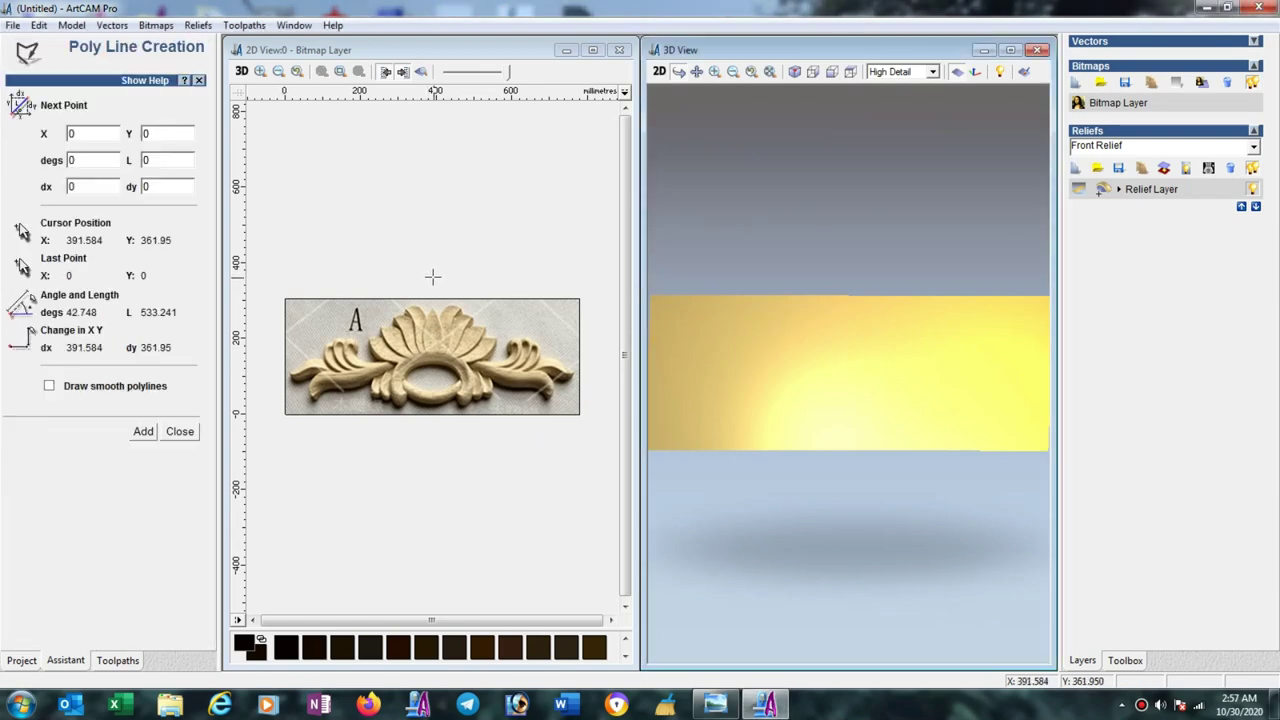
left_click(431, 275)
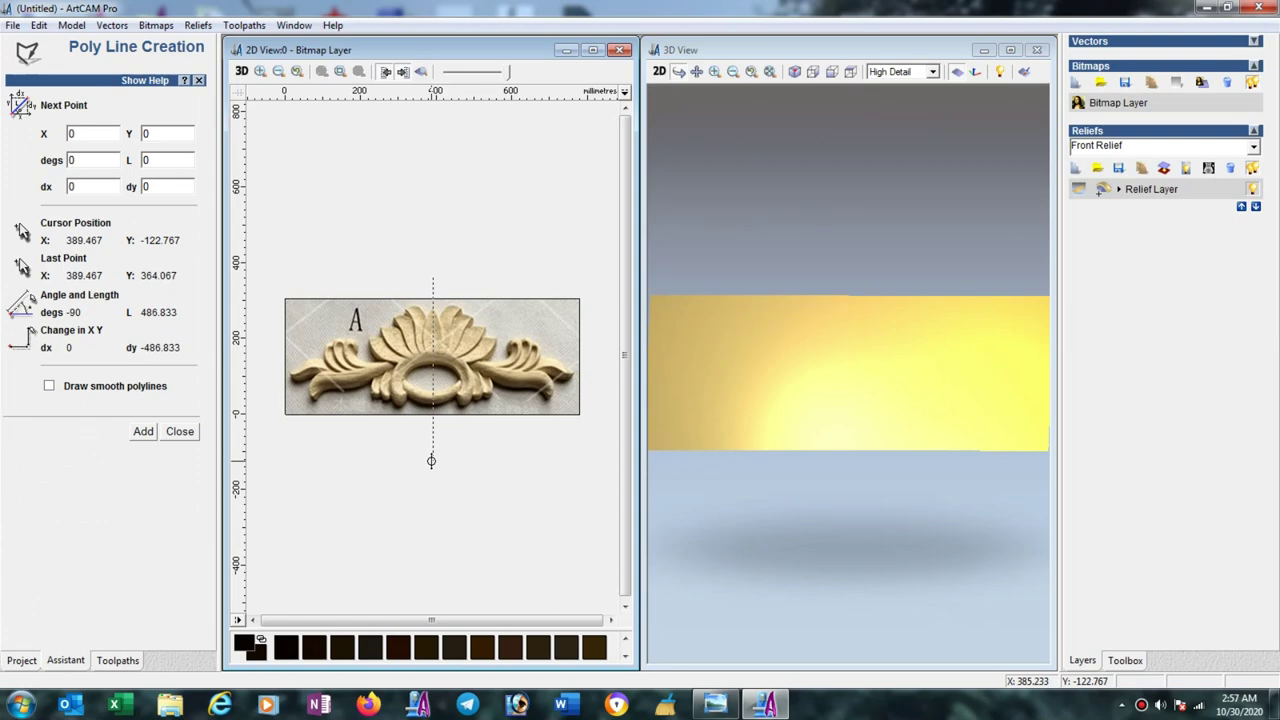
left_click(431, 460)
key("Escape")
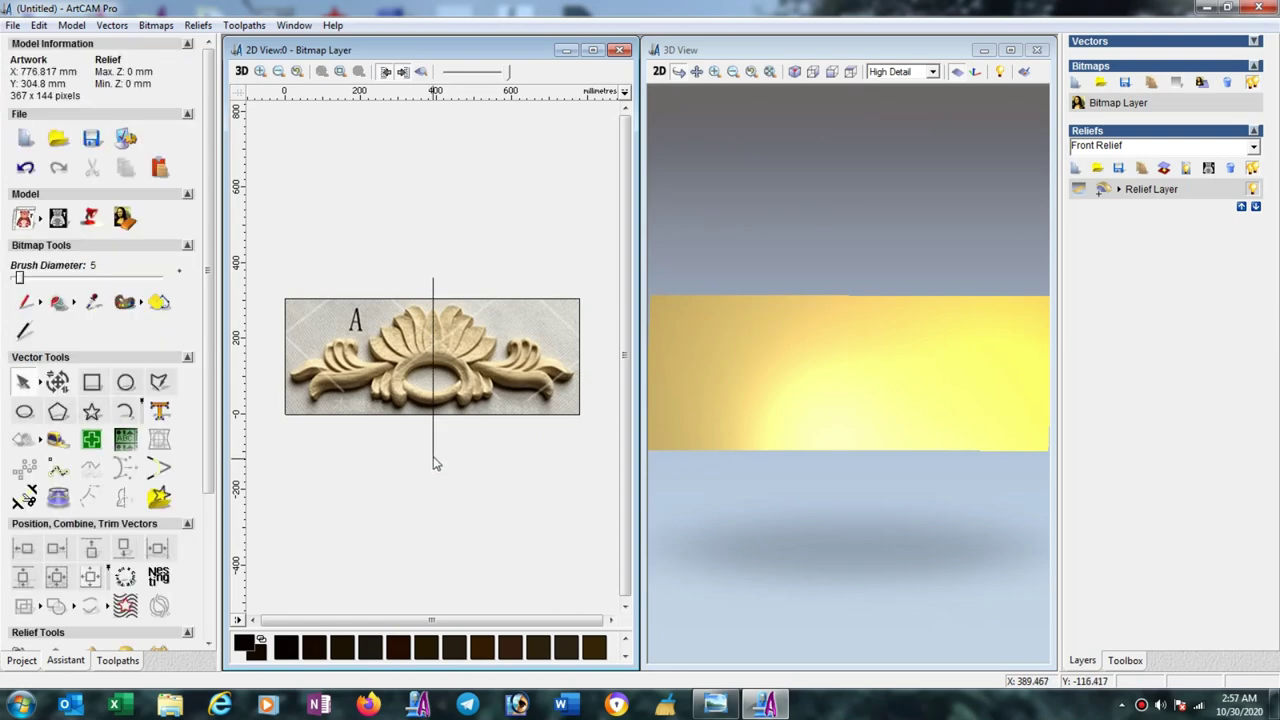
left_click(433, 451)
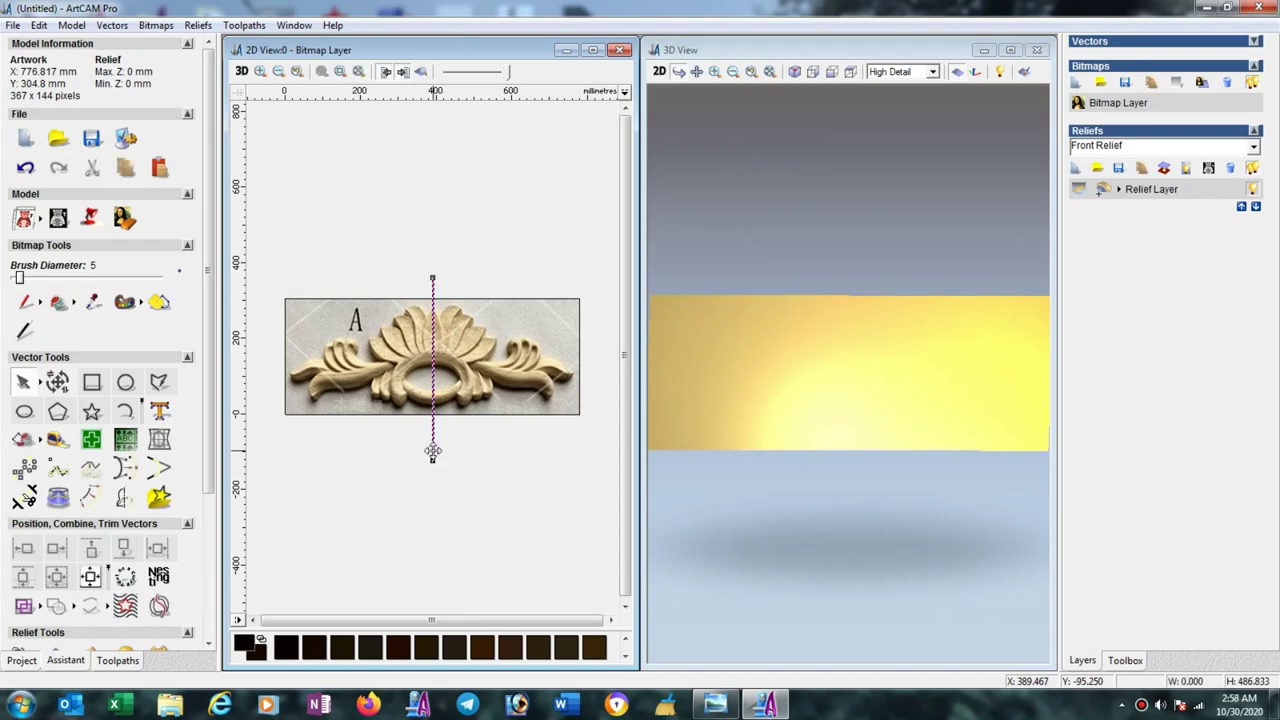
left_click_drag(432, 451, 433, 450)
left_click(365, 484)
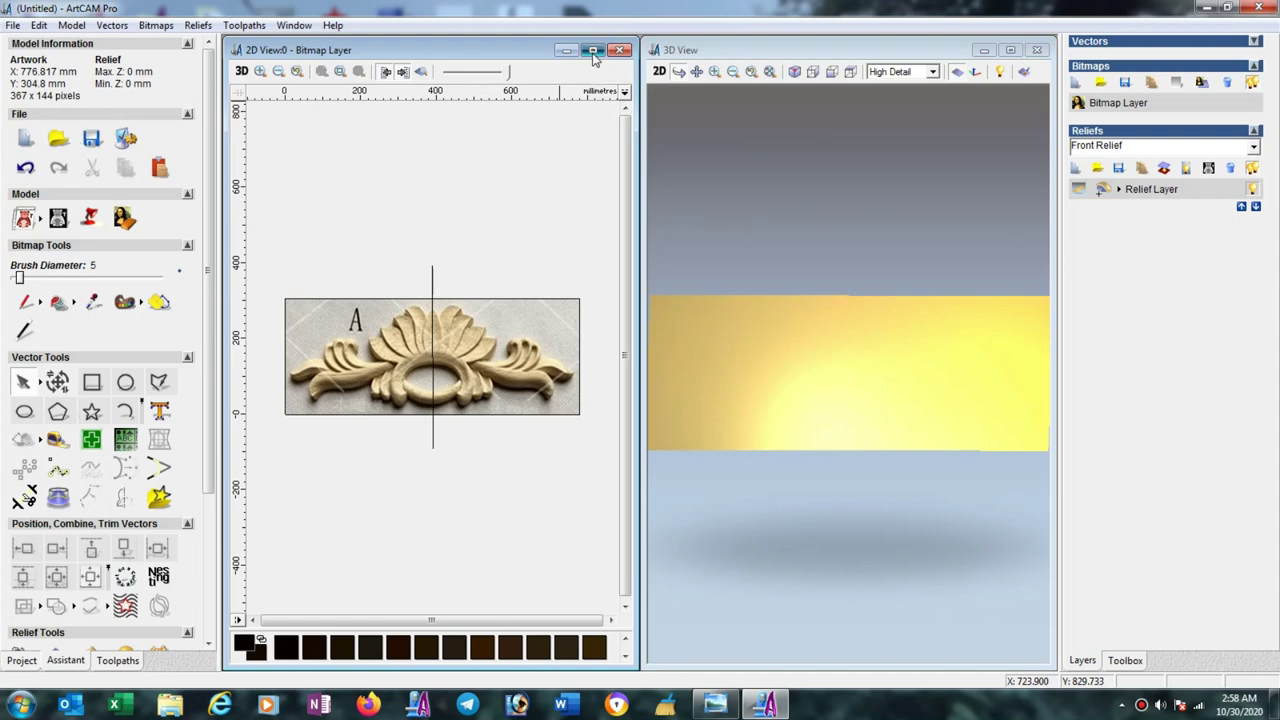
Maximize the 2D view so the ornament photo fills the workspace.
left_click(593, 51)
scroll(657, 328, "up", 2)
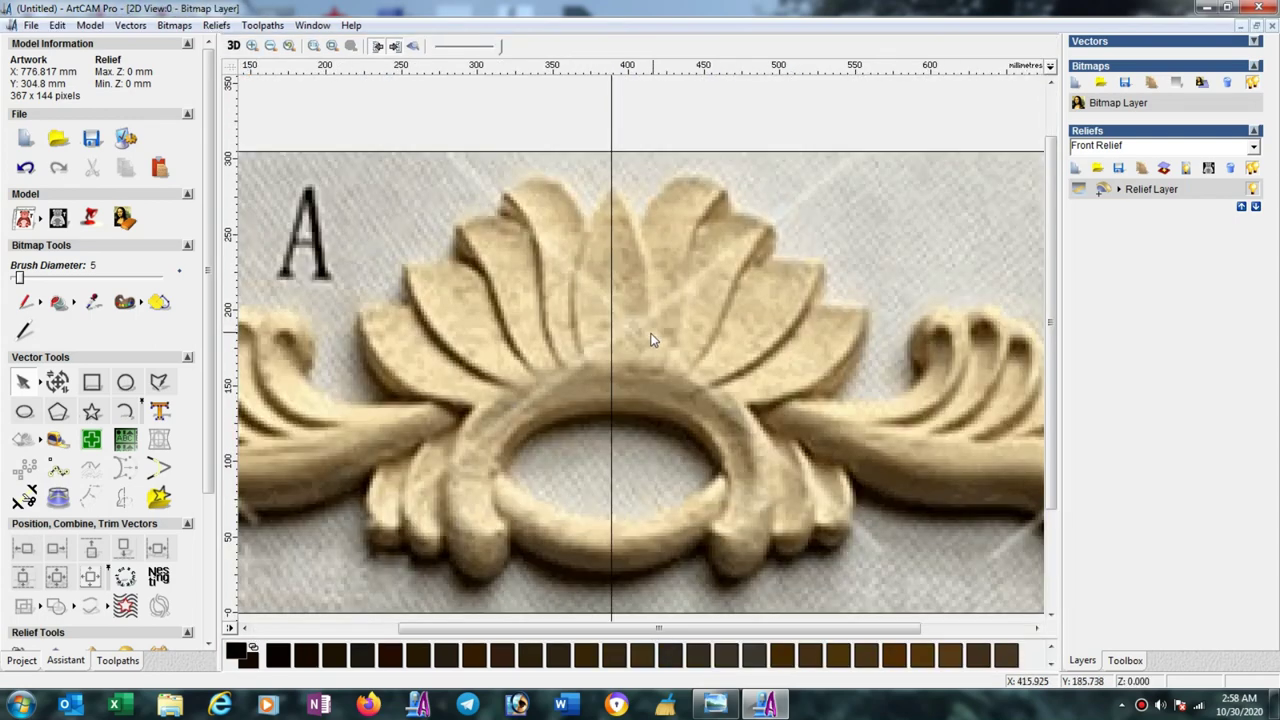
scroll(645, 337, "down", 1)
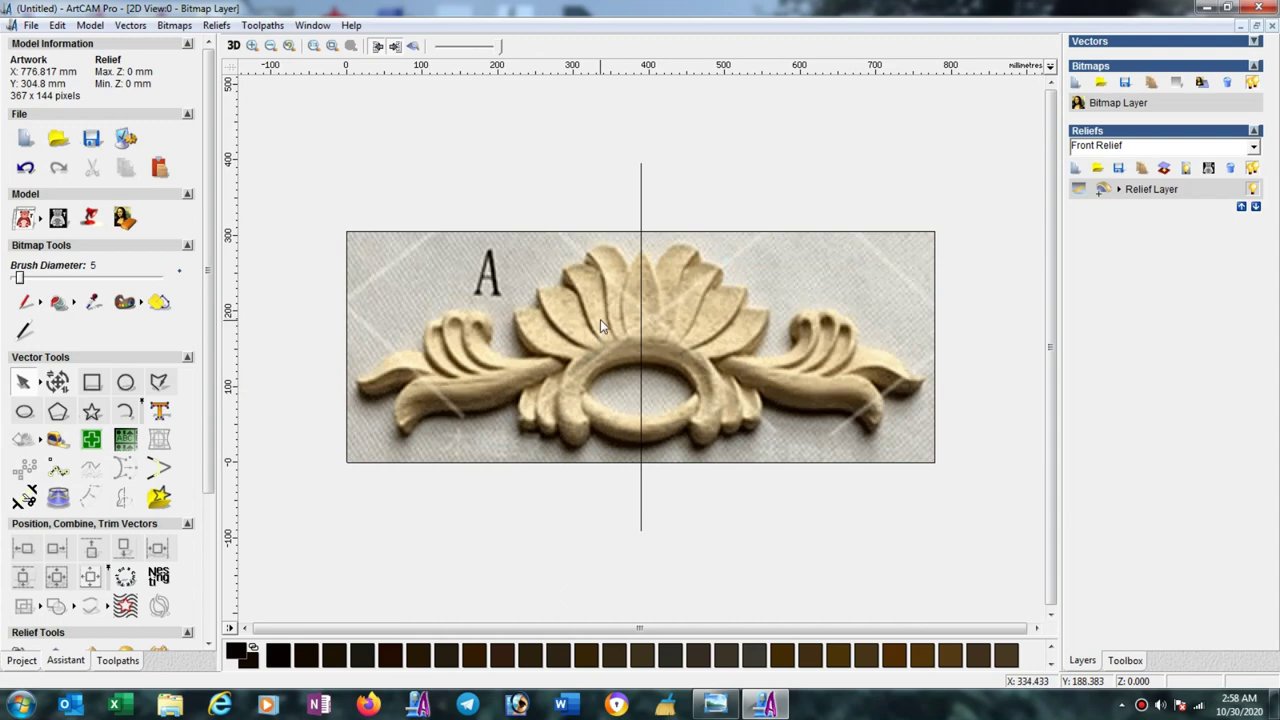
scroll(616, 305, "up", 1)
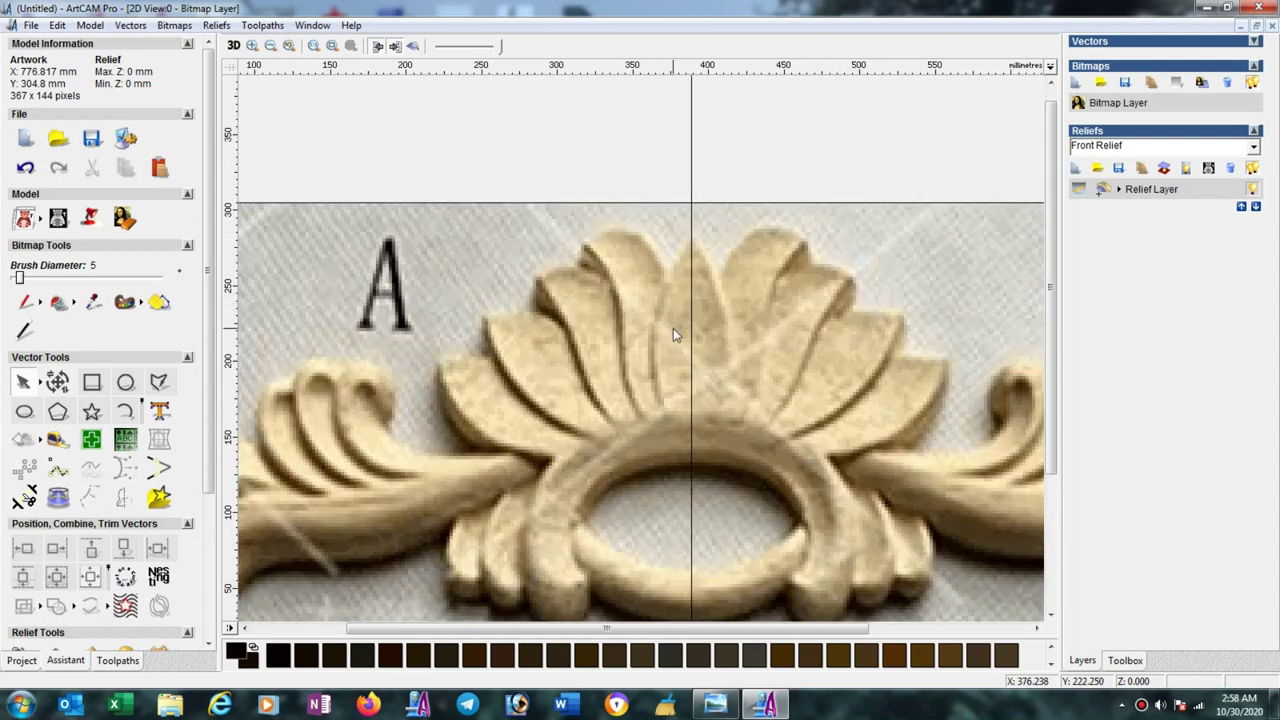
scroll(625, 398, "down", 1)
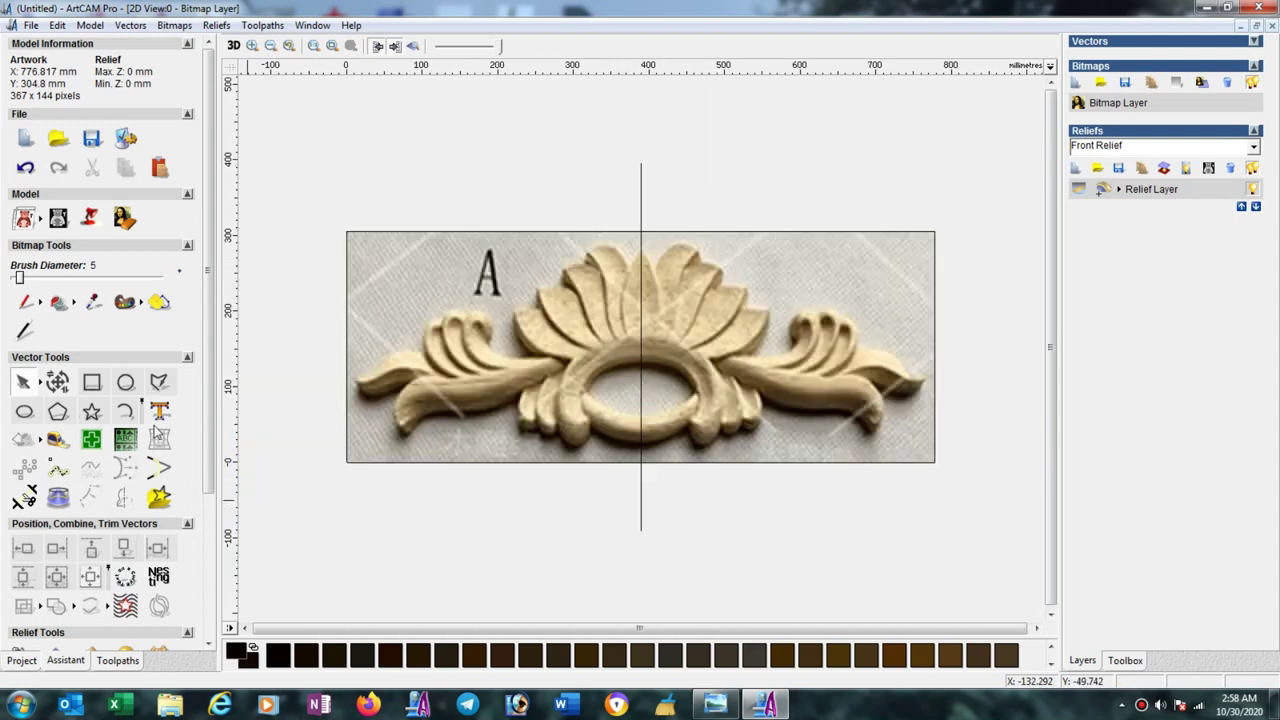
Trace two Start-End-Point arcs along the central ring's lower edges, giving a radius 98.456 arc.
left_click(127, 411)
left_click(578, 386)
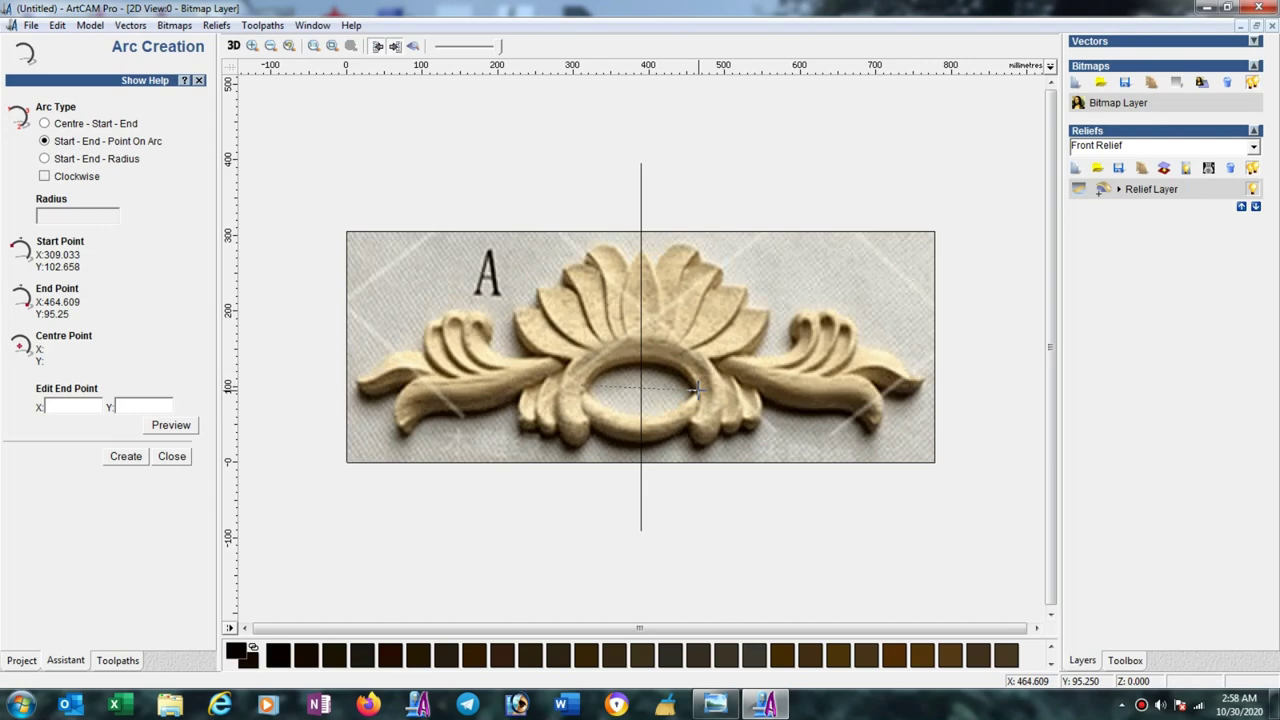
left_click(695, 390)
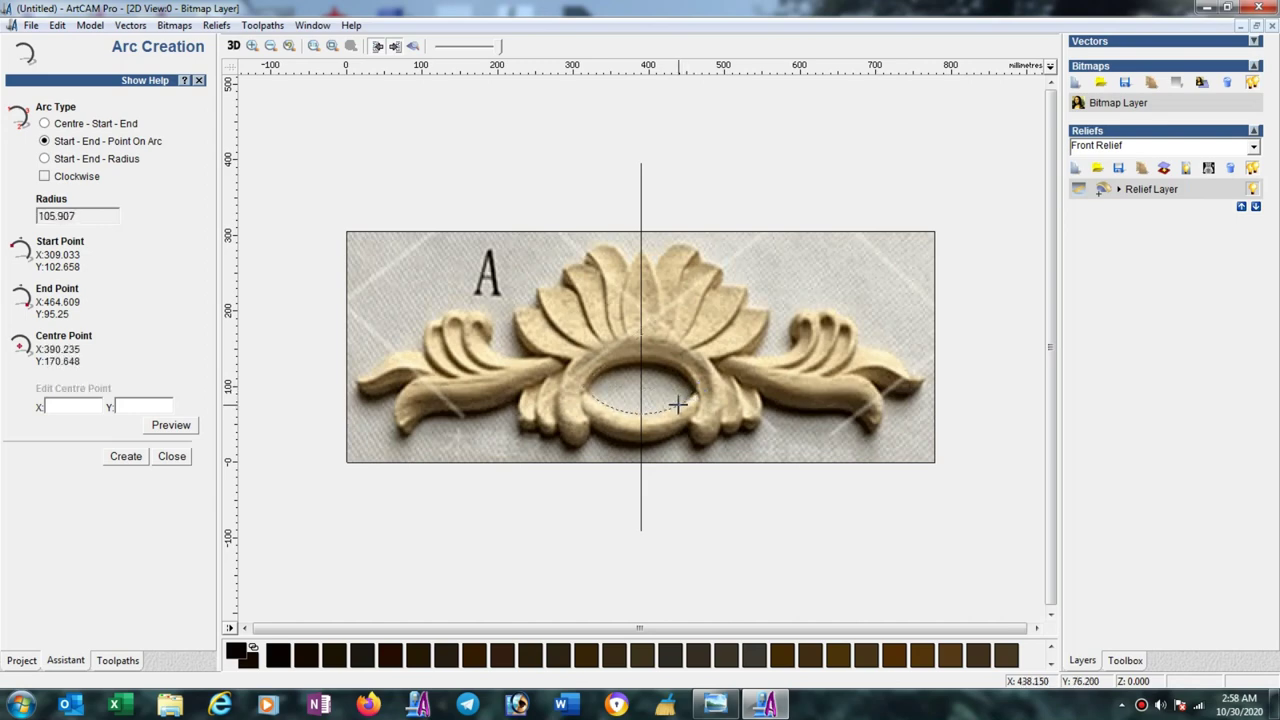
left_click(678, 404)
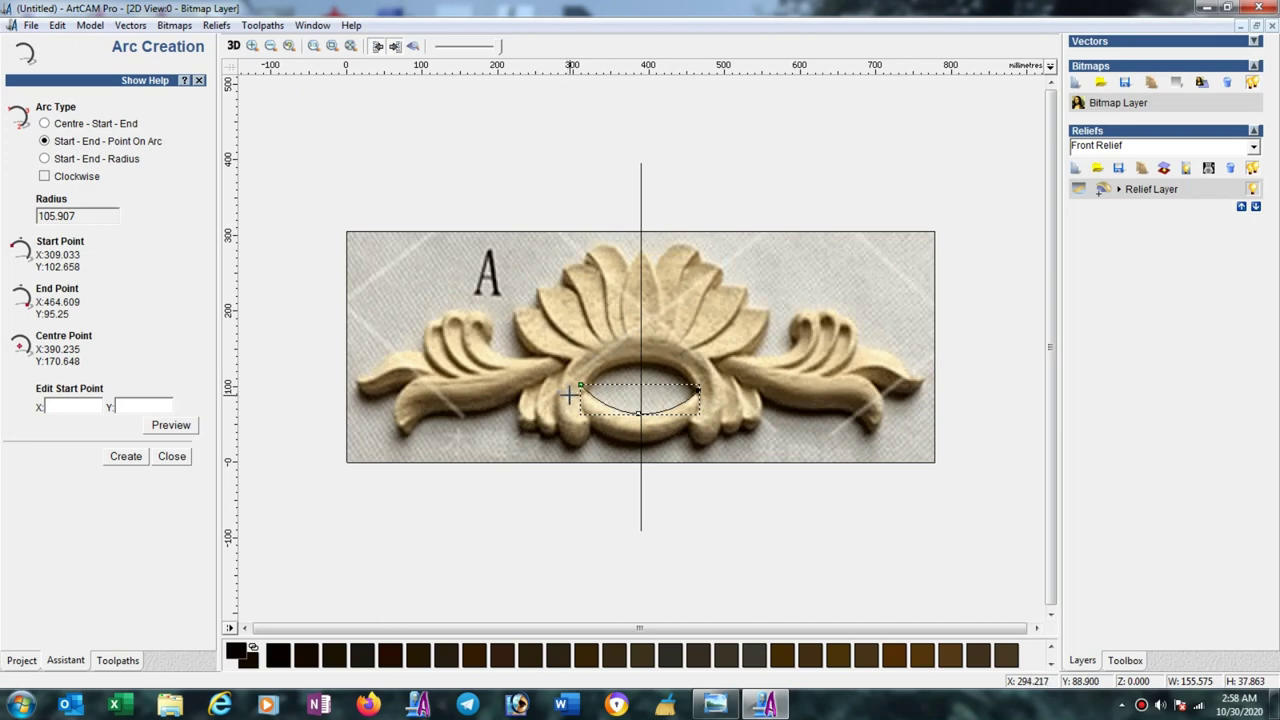
left_click(570, 396)
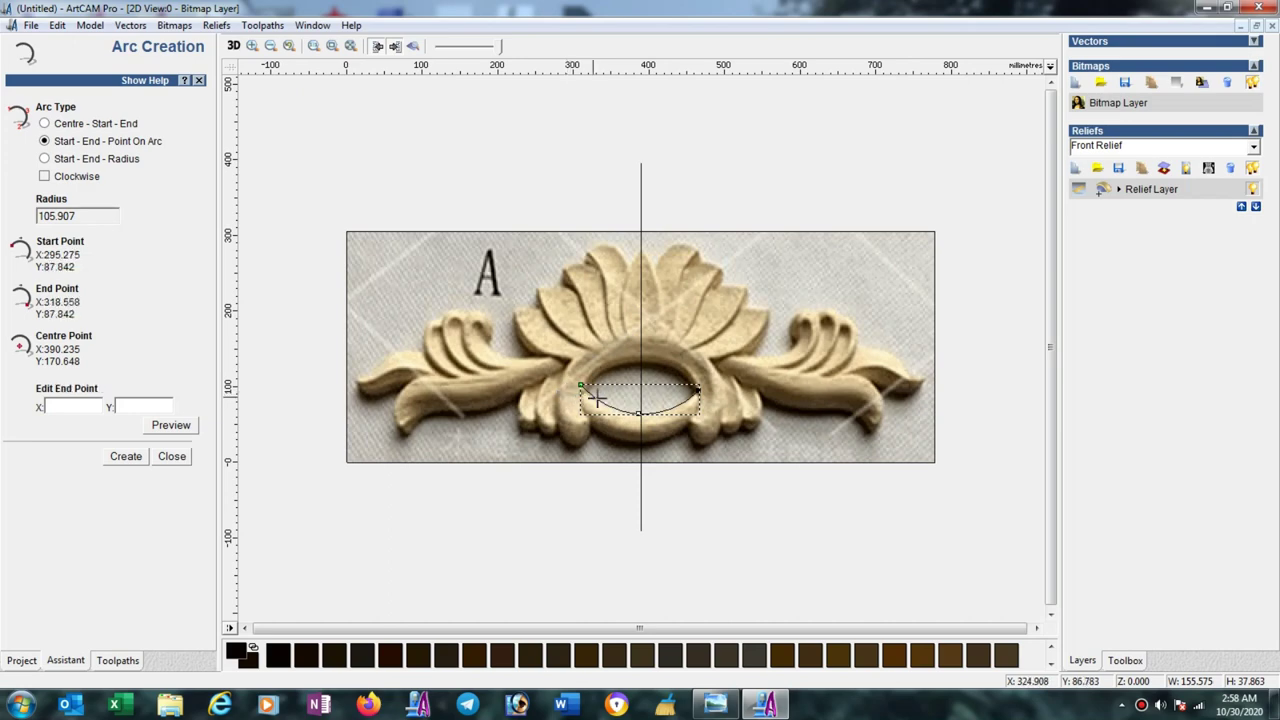
left_click(708, 398)
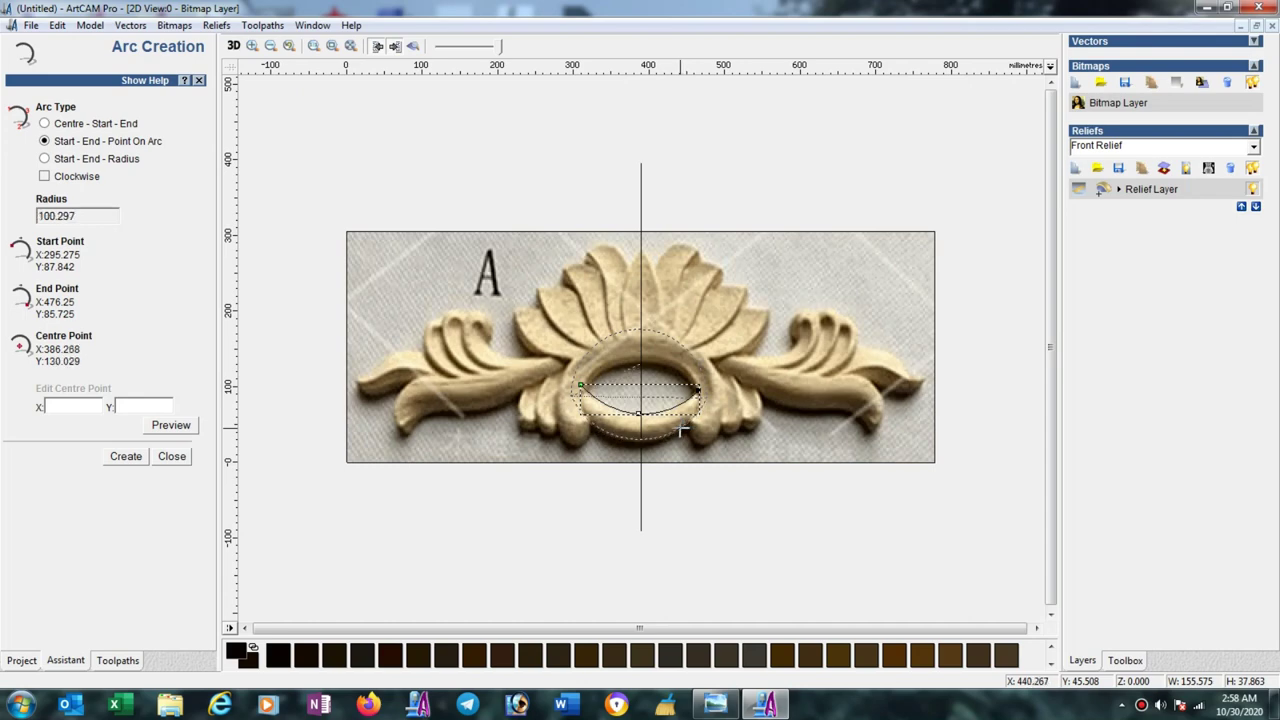
left_click(678, 432)
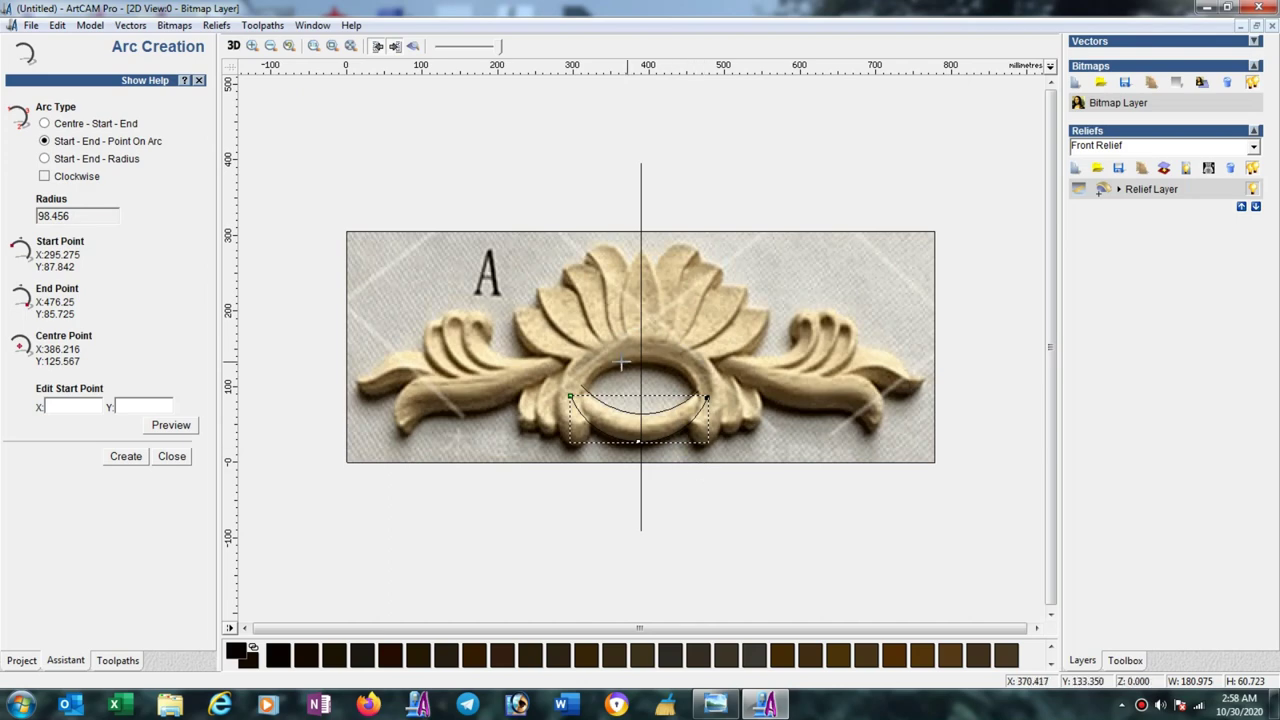
scroll(610, 375, "up", 2)
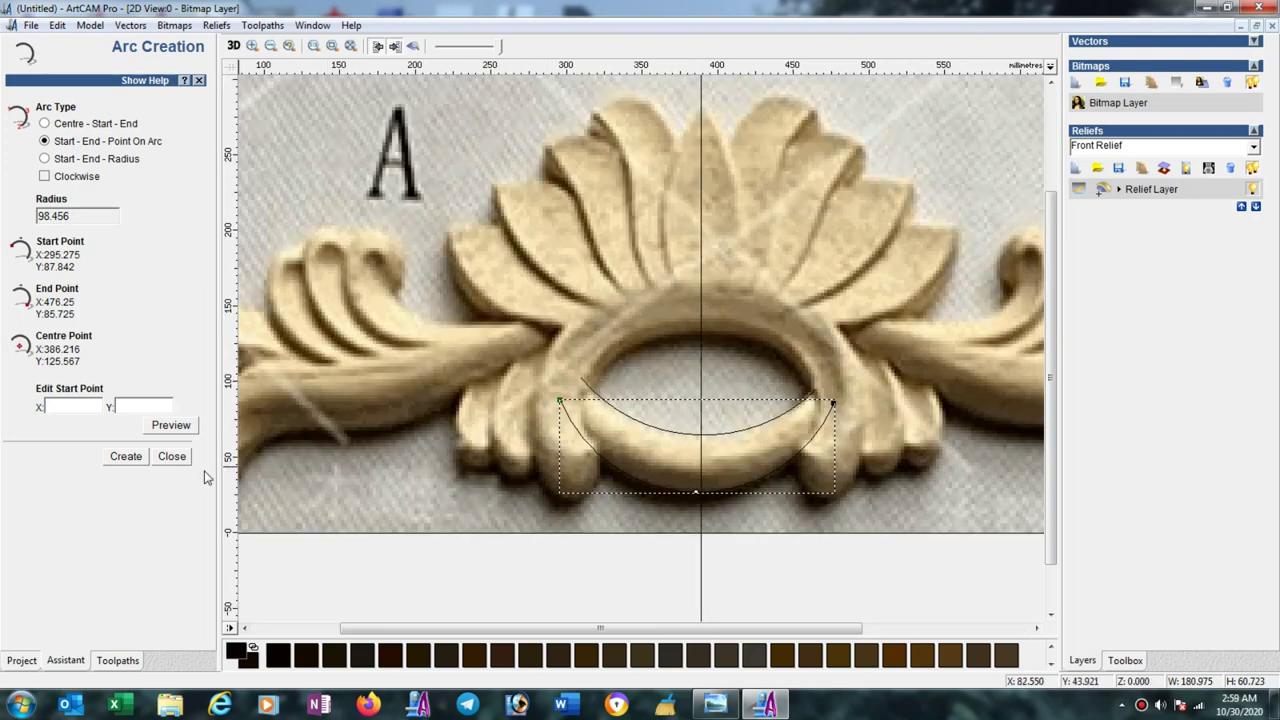
left_click(172, 456)
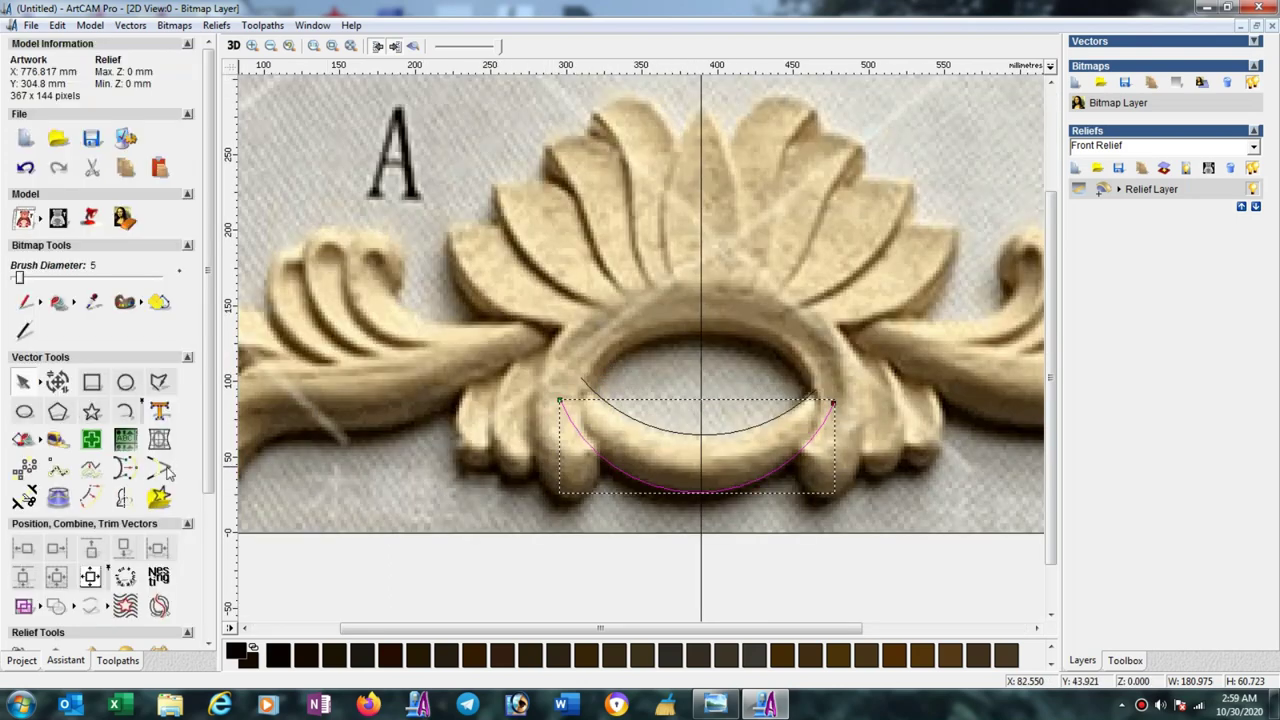
Draw an open polyline along the ring's outer left edge up to its top.
left_click(158, 383)
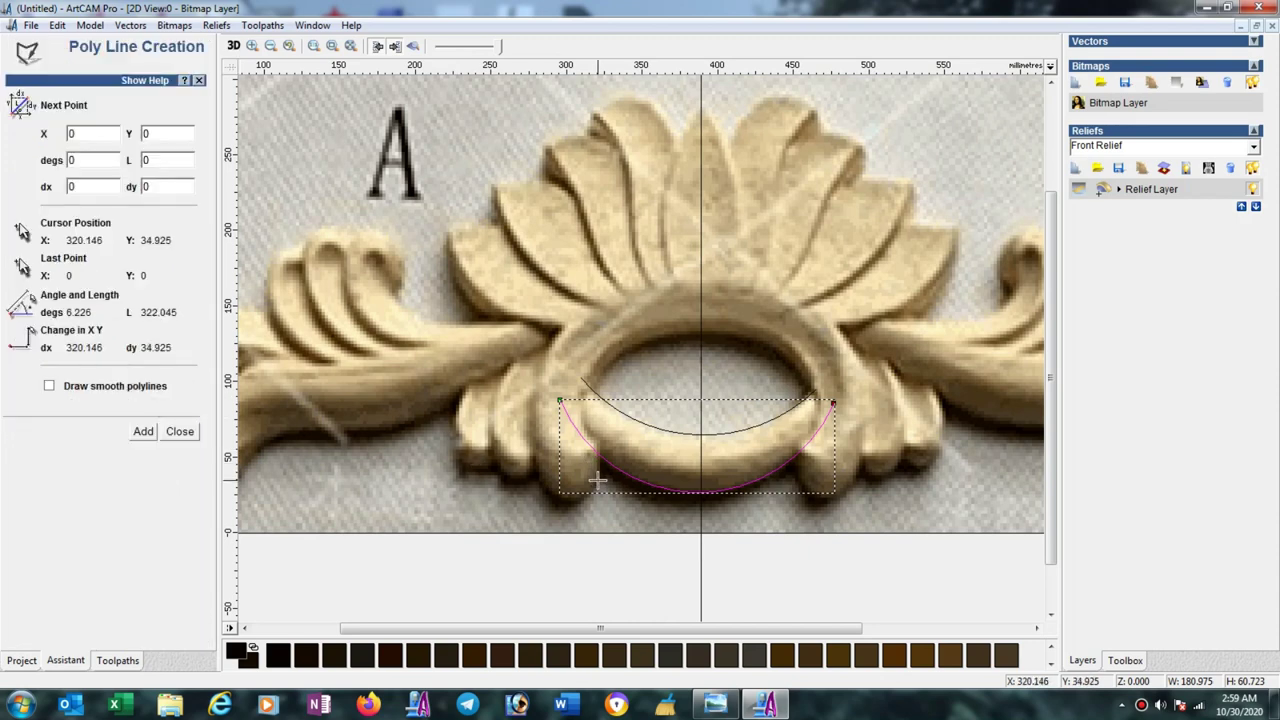
left_click(566, 487)
left_click(533, 415)
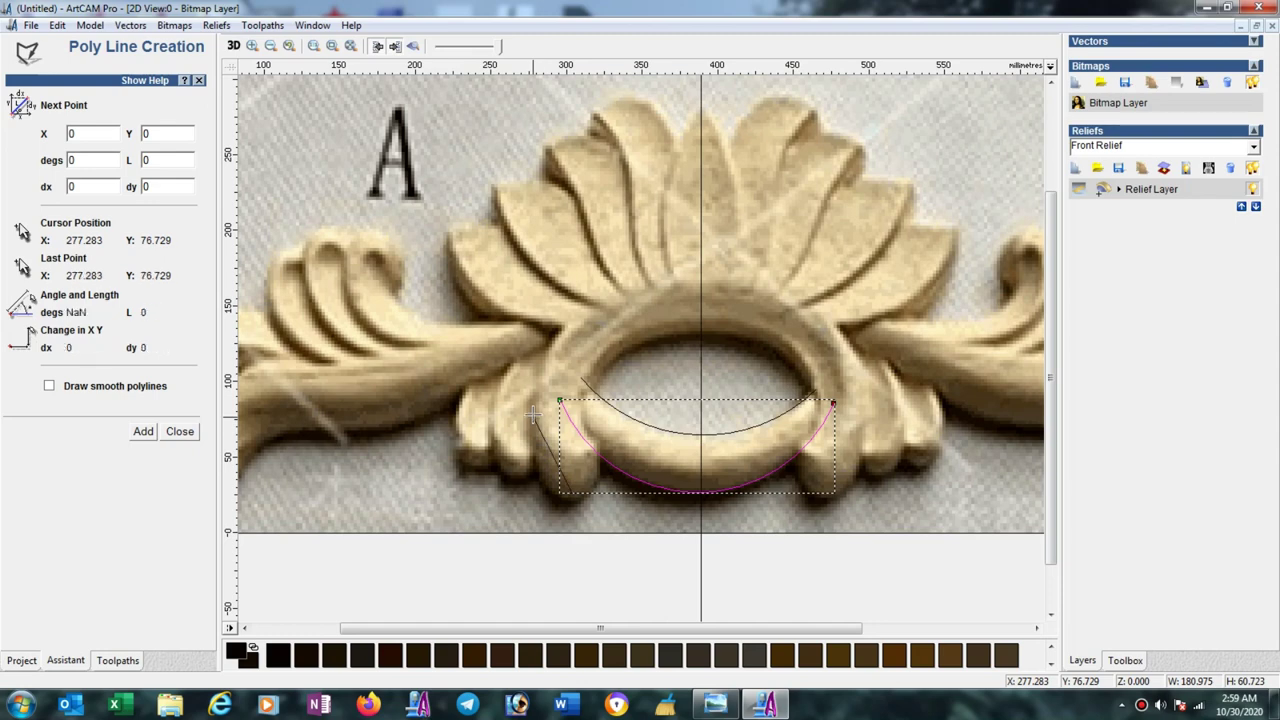
left_click(701, 283)
key("Escape")
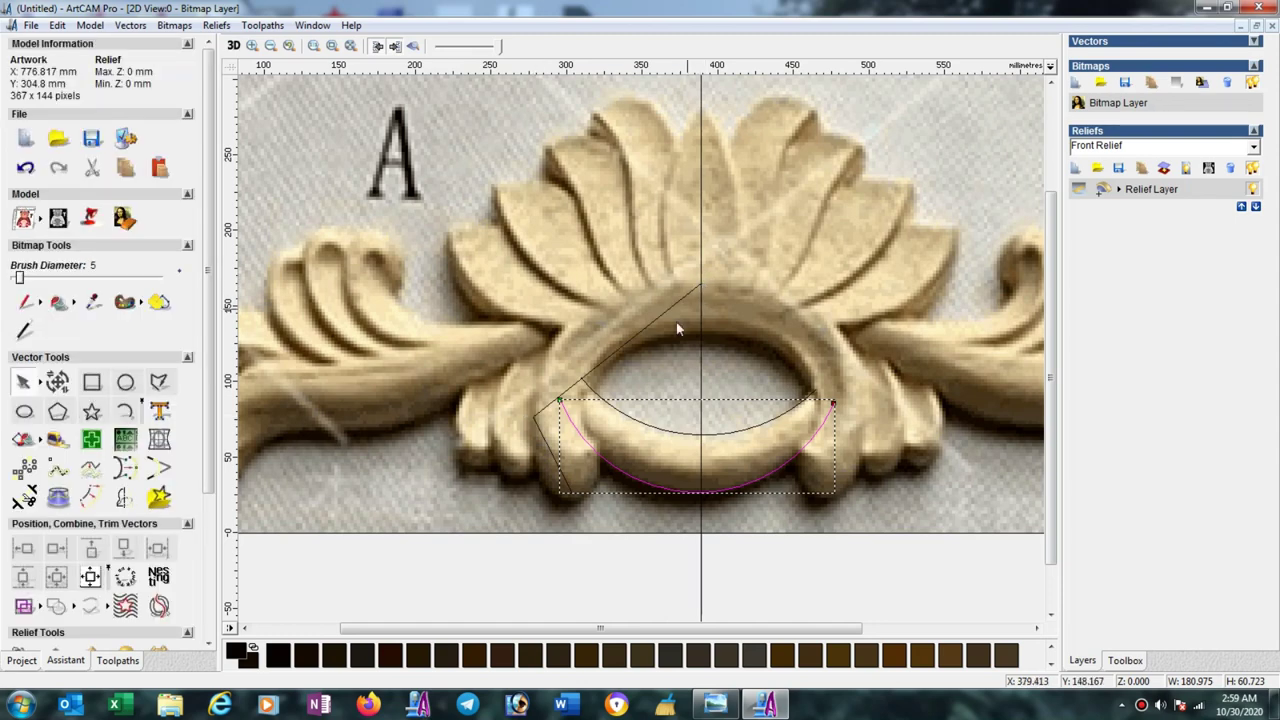
Convert the left-edge polyline to Bezier spans and drag its handles to follow the ring edge.
left_click(535, 415)
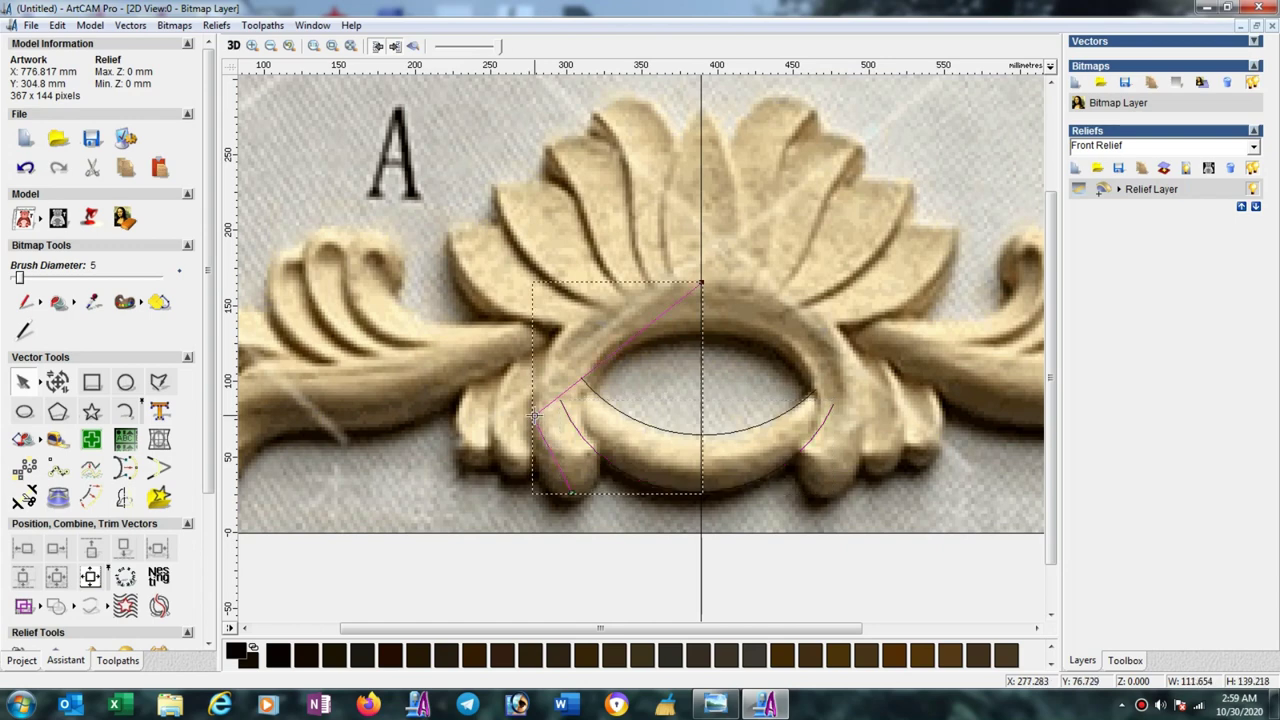
left_click(41, 383)
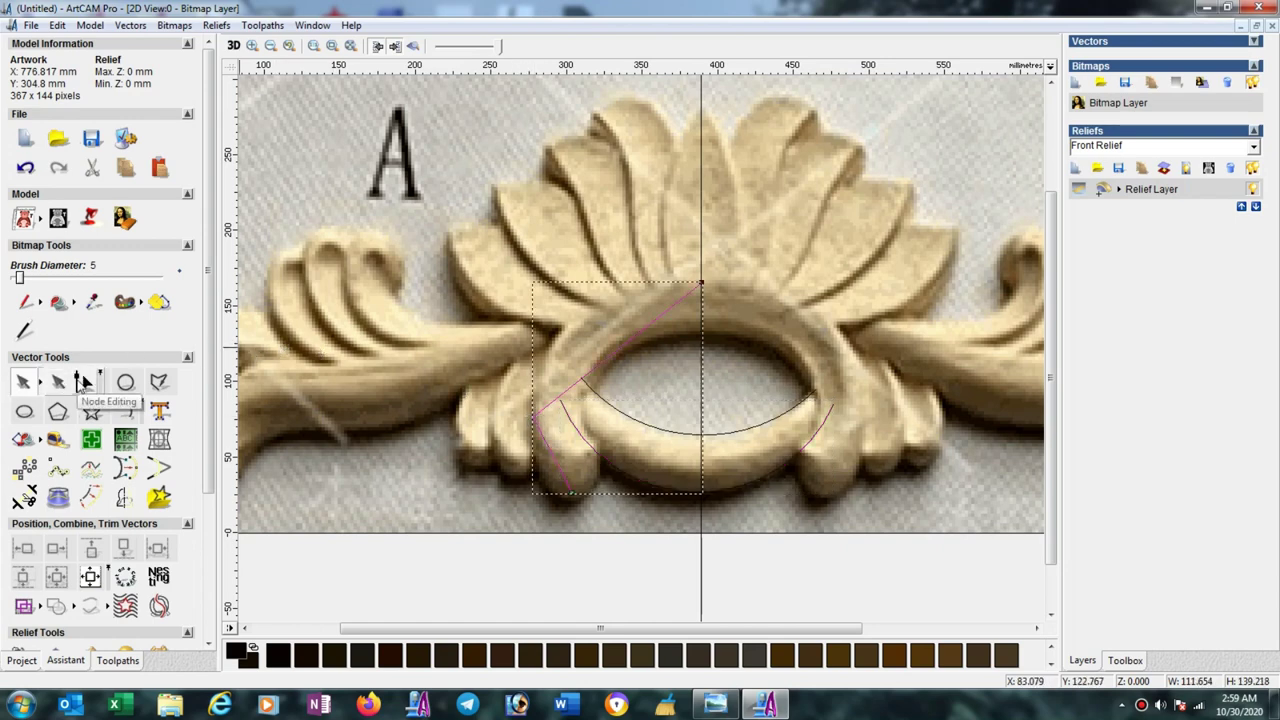
left_click(84, 383)
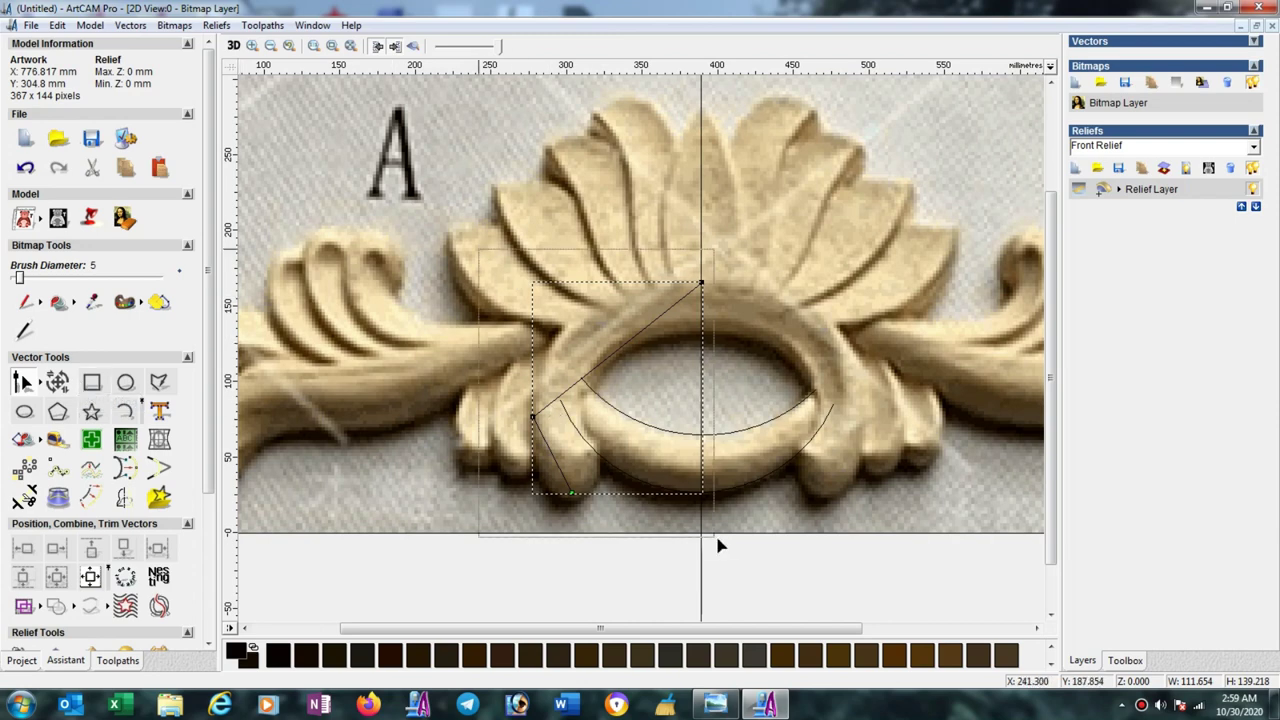
left_click_drag(718, 545, 720, 545)
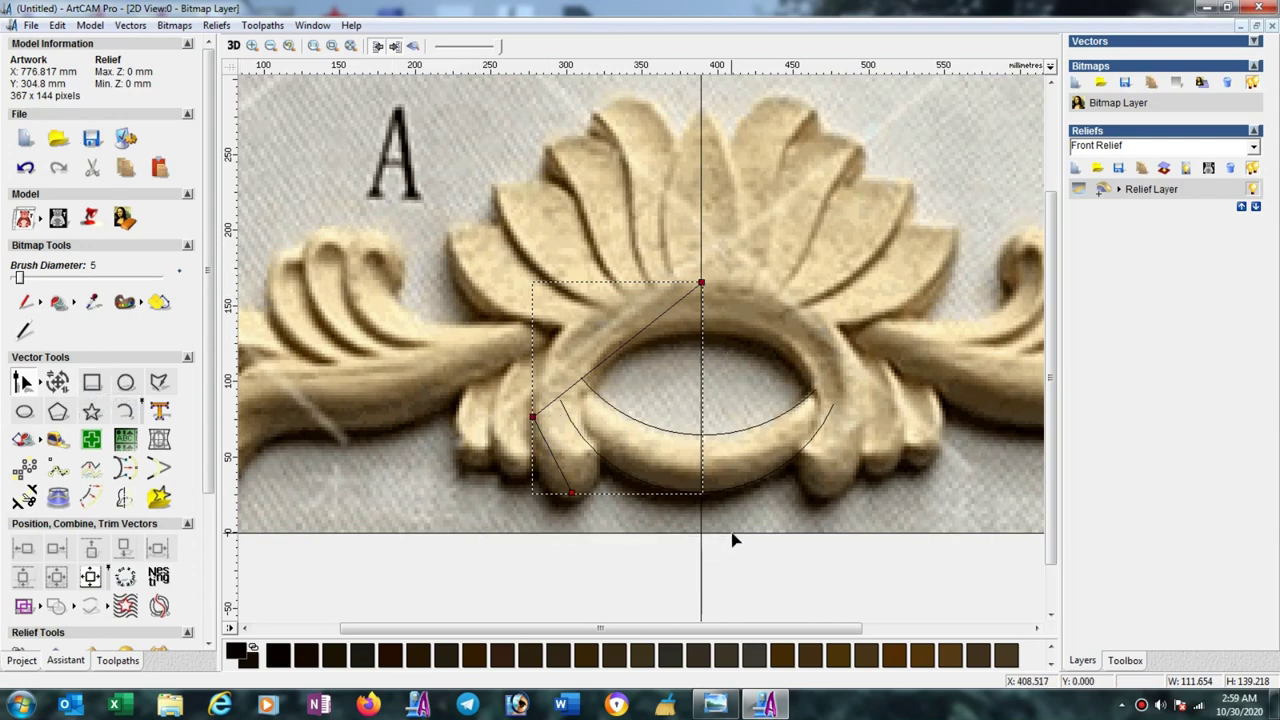
key("b")
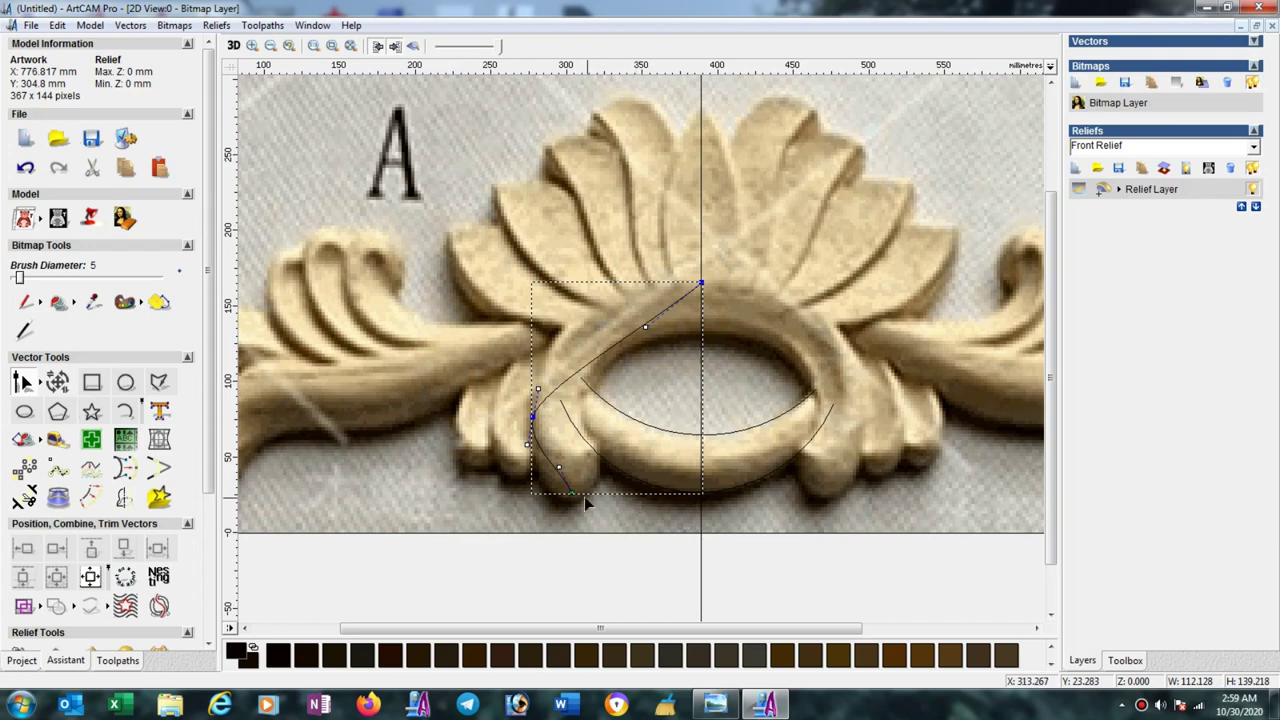
left_click(571, 492)
left_click_drag(598, 490, 542, 524)
left_click_drag(645, 327, 560, 289)
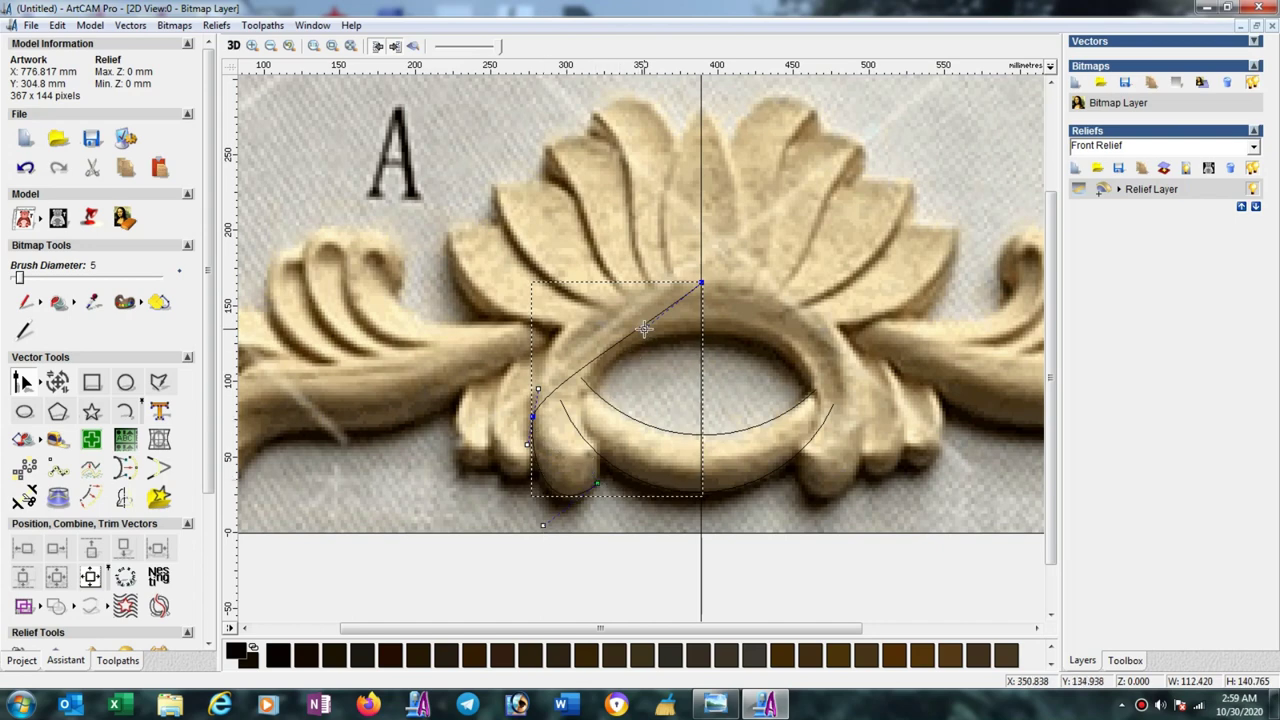
left_click_drag(538, 290, 538, 288)
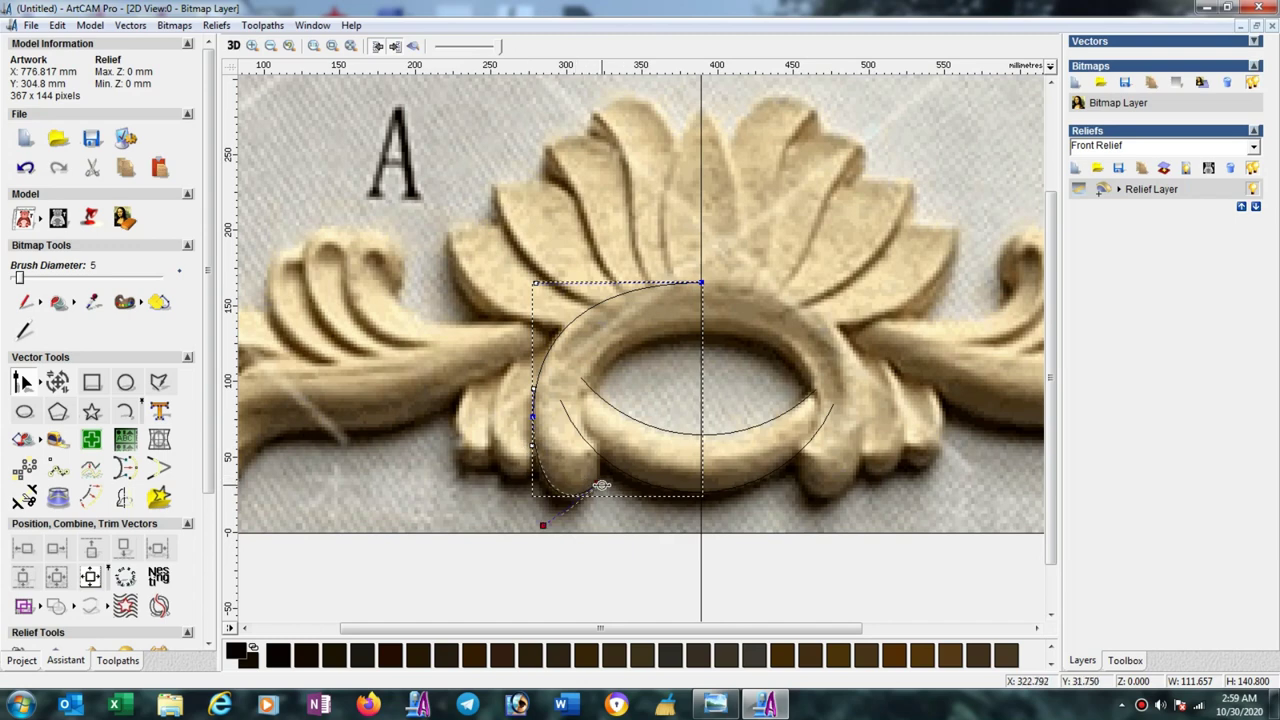
left_click_drag(597, 484, 604, 490)
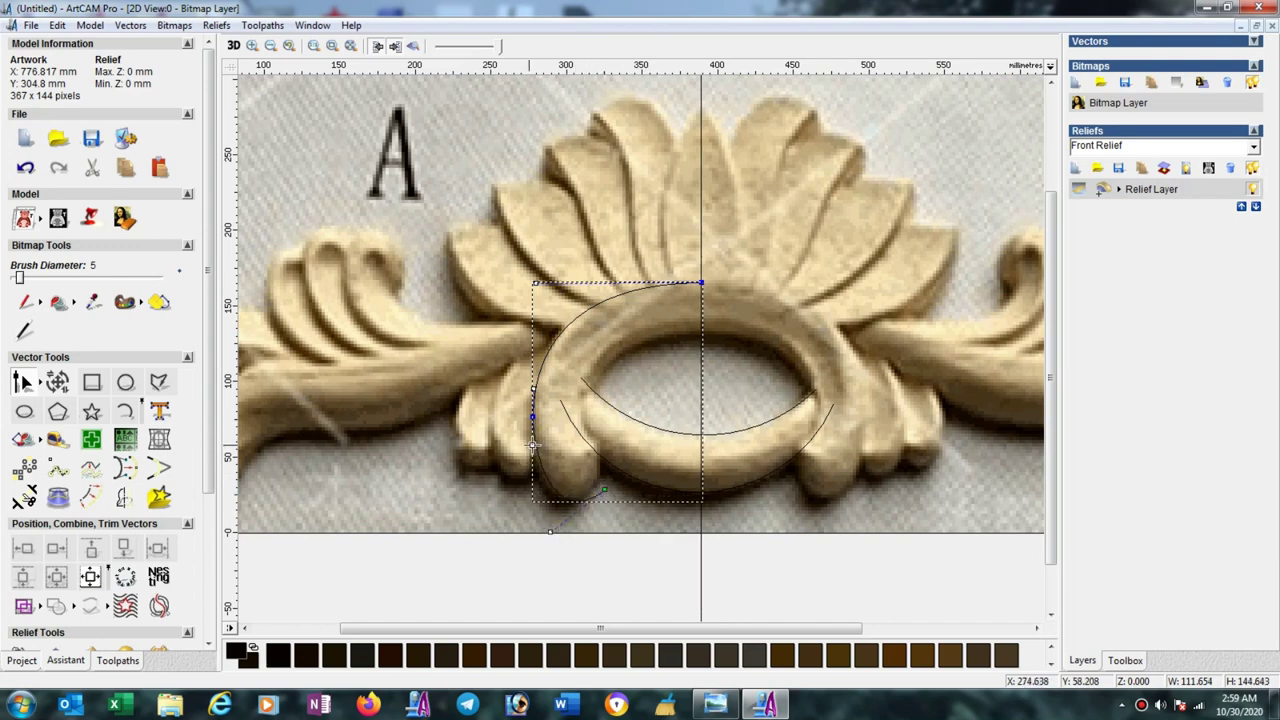
left_click_drag(530, 460, 528, 453)
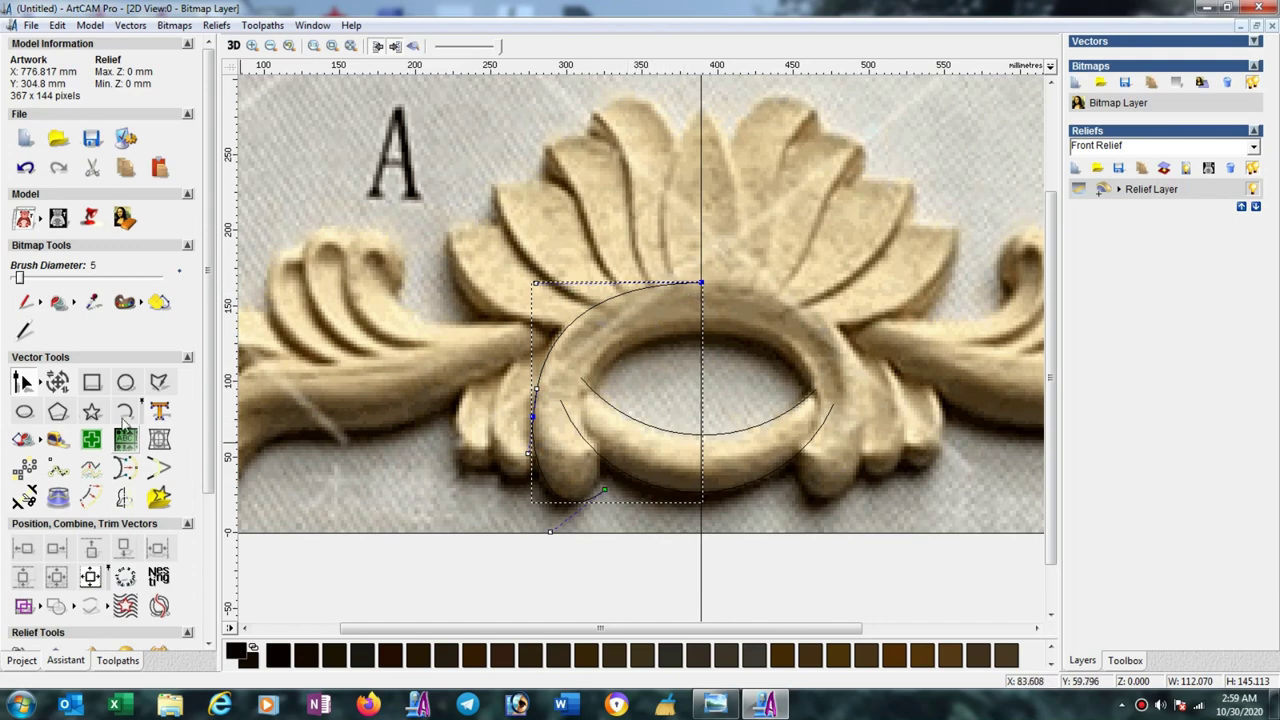
Draw a polyline along the ring's inner left edge from the lower lobe to the top.
left_click(158, 384)
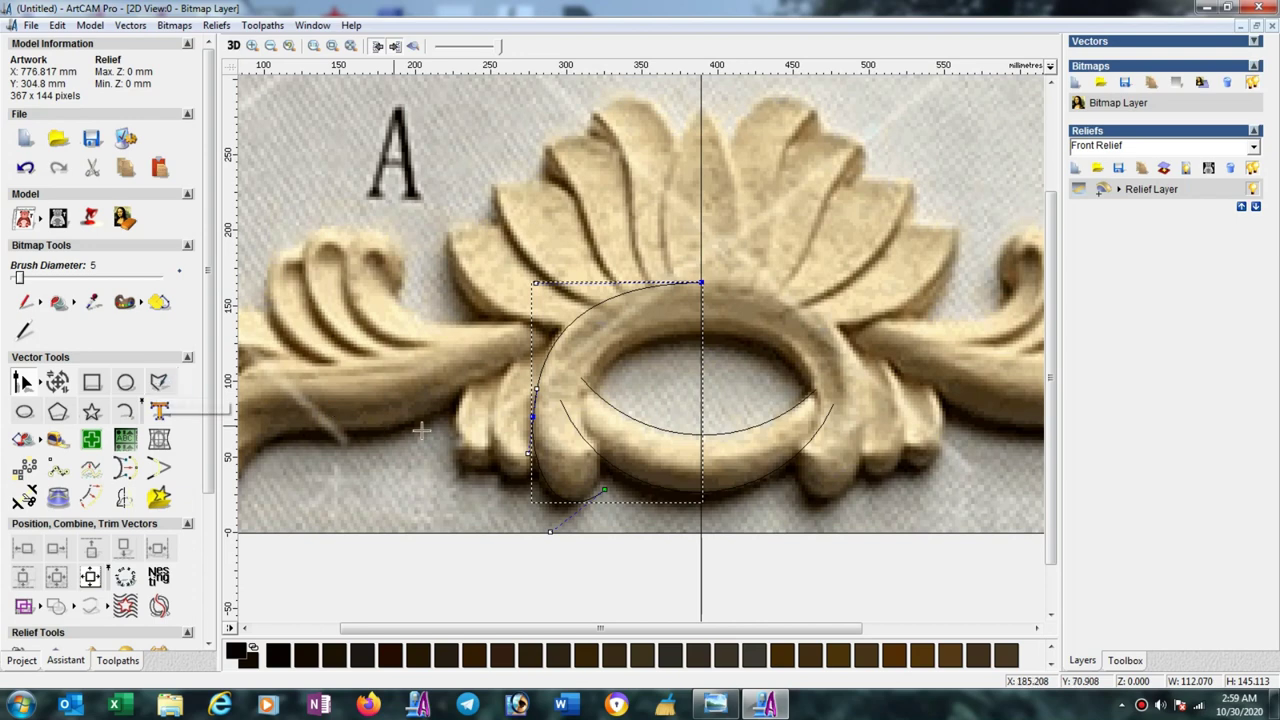
left_click(606, 488)
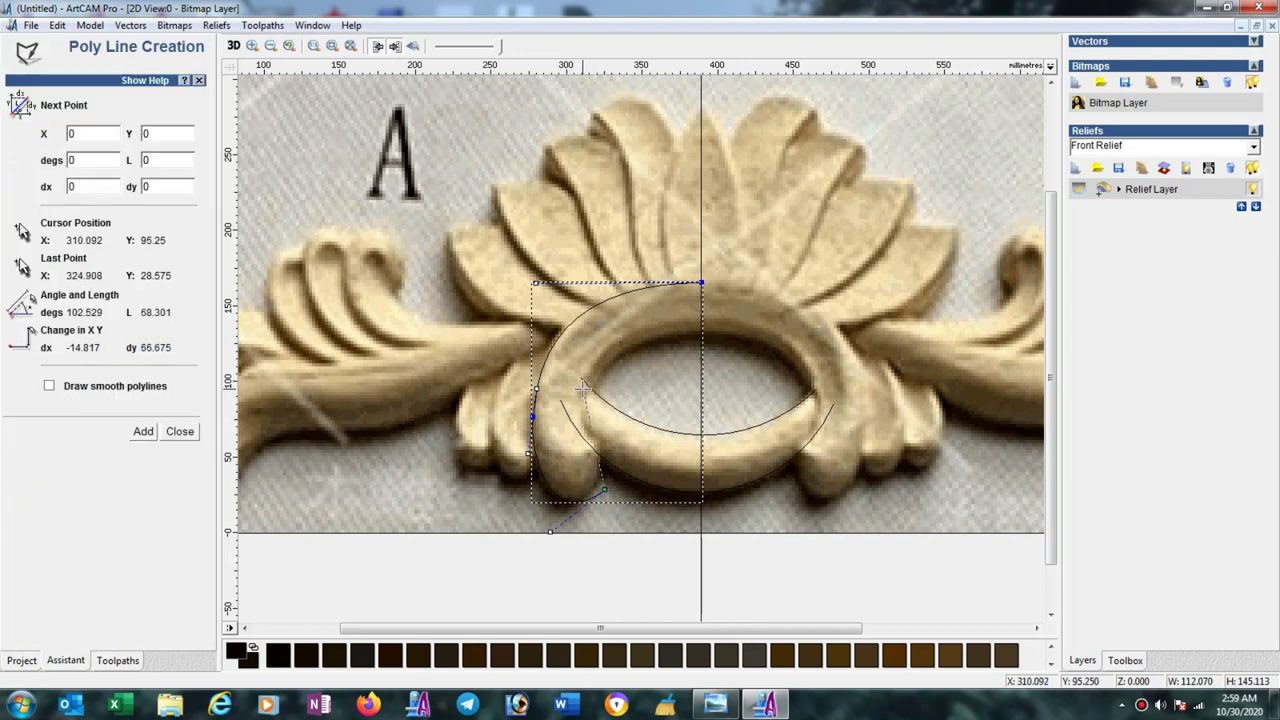
left_click(582, 390)
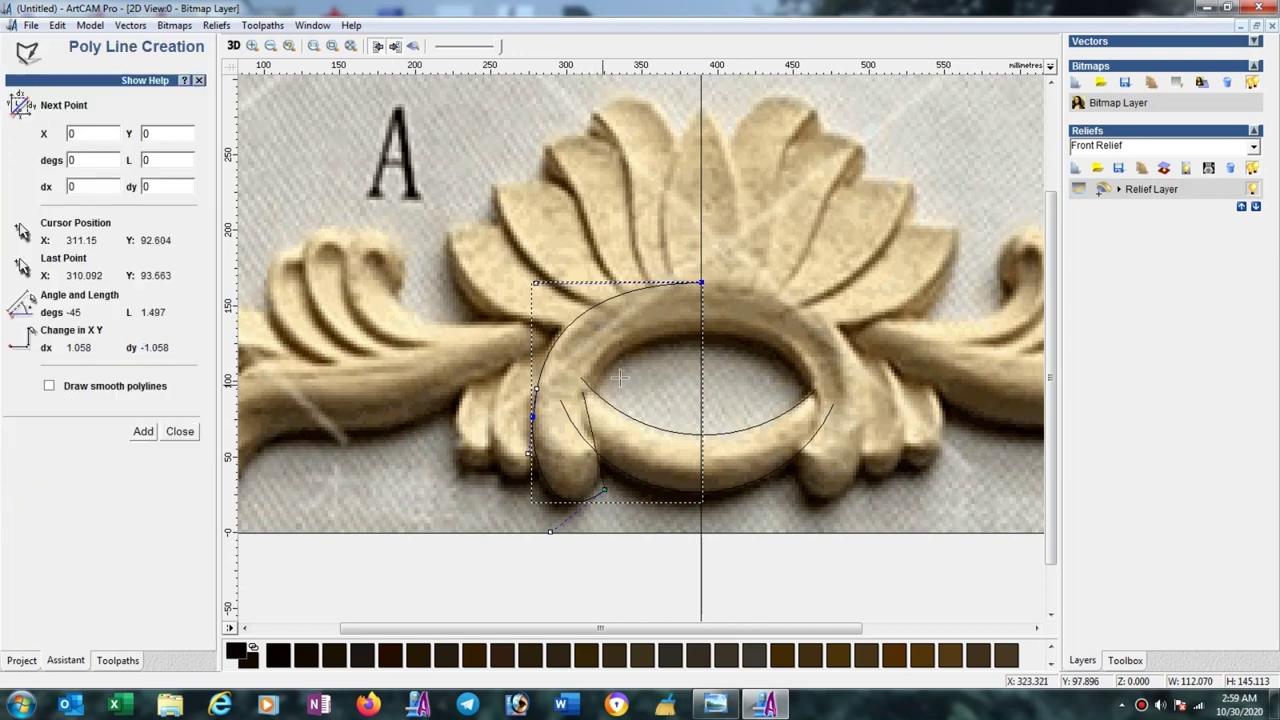
left_click(700, 335)
key("Escape")
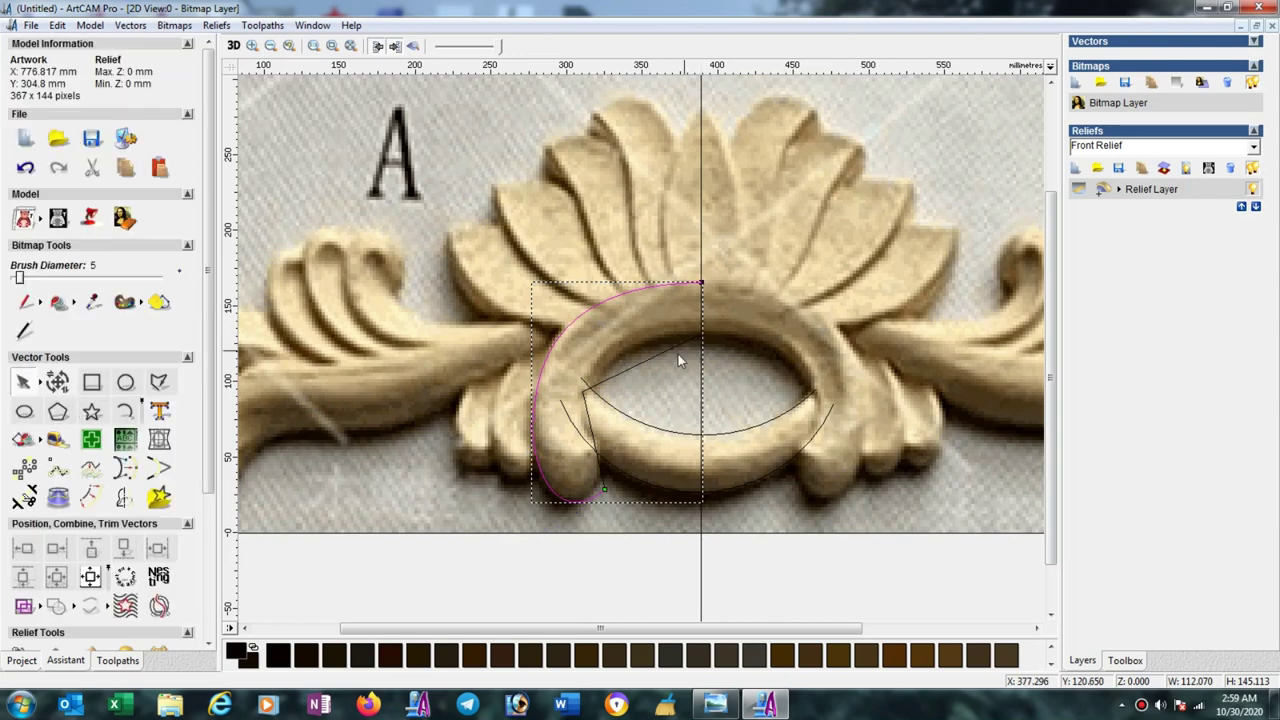
Curve the inner-edge polyline to fit the ring, and lighten the photo's contrast.
left_click(658, 356)
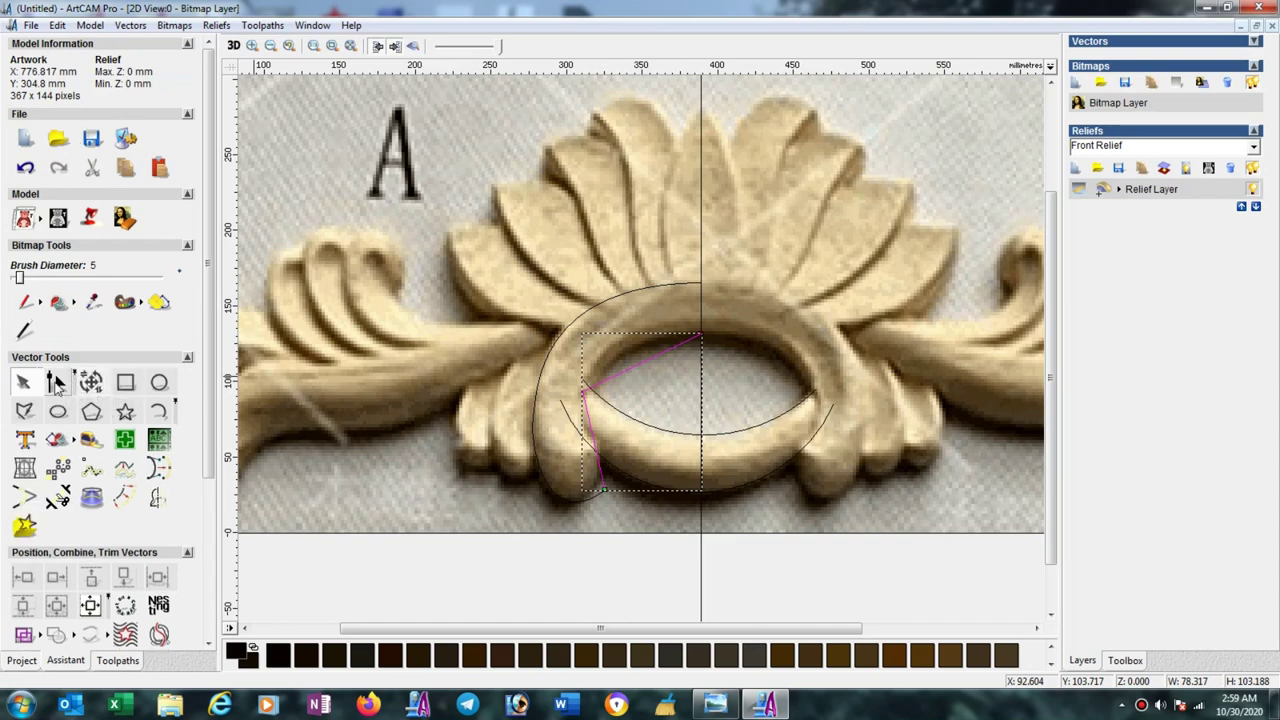
left_click(56, 383)
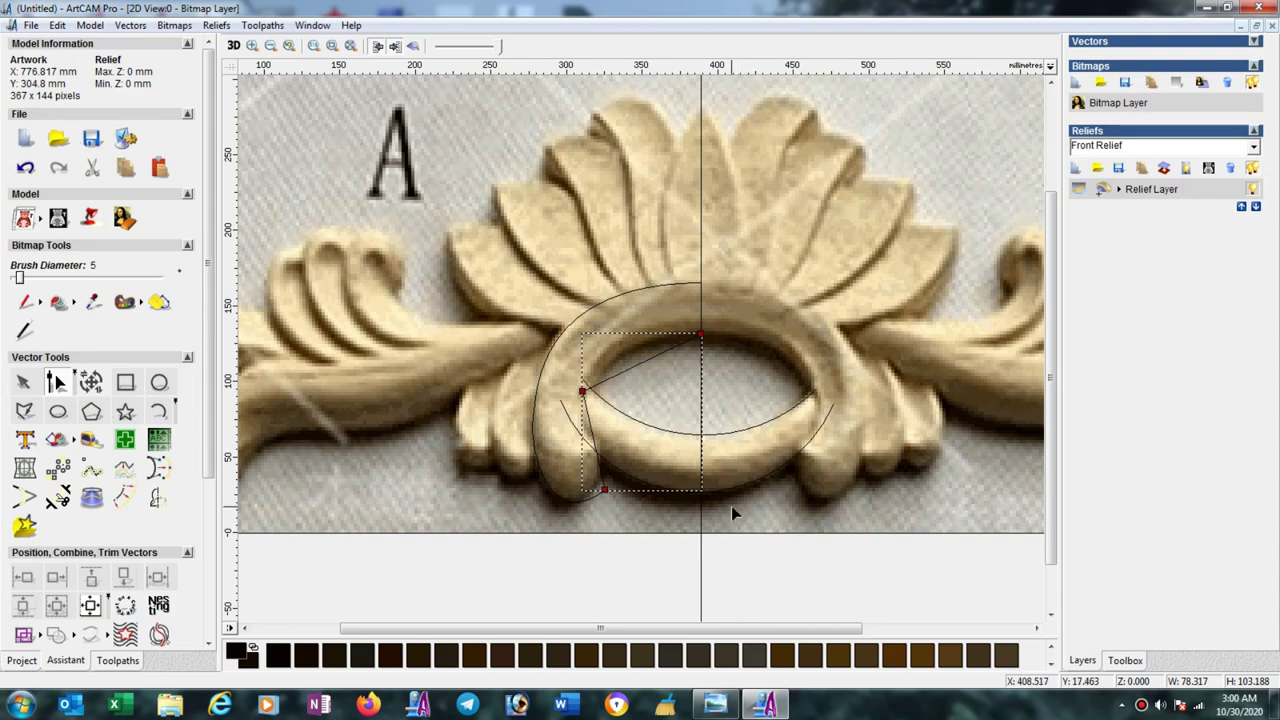
left_click(598, 425)
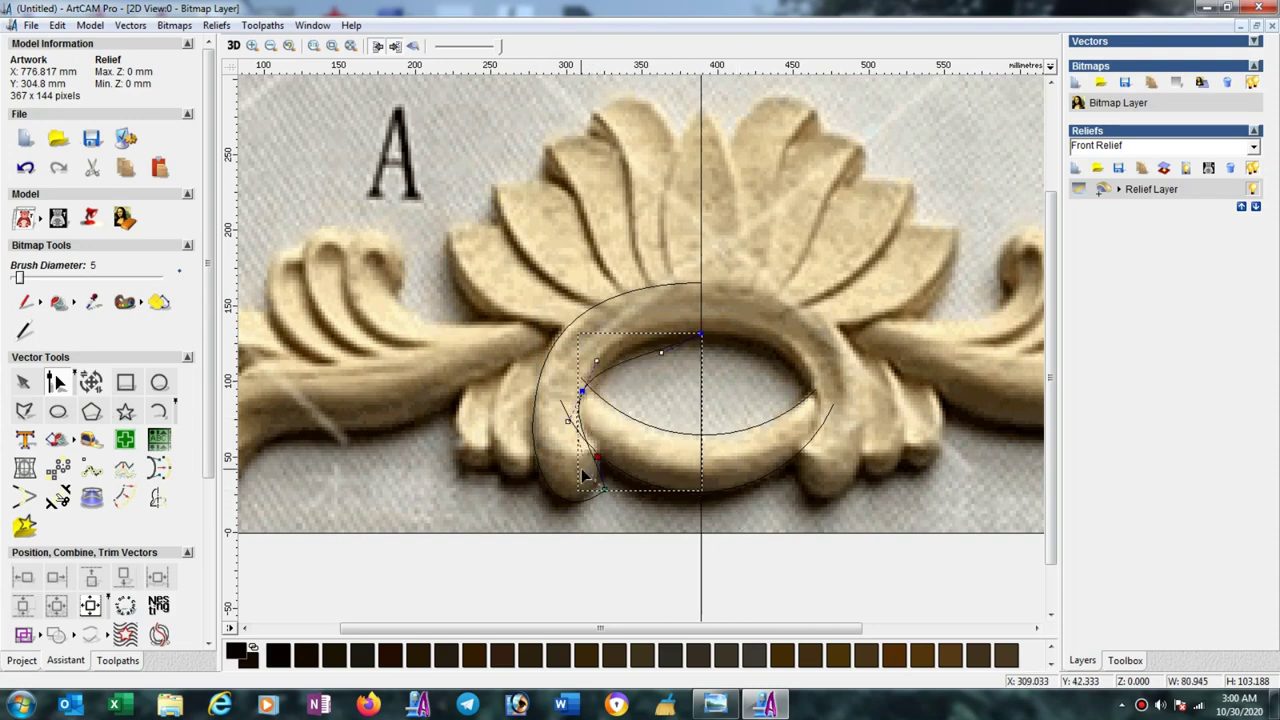
left_click(600, 468)
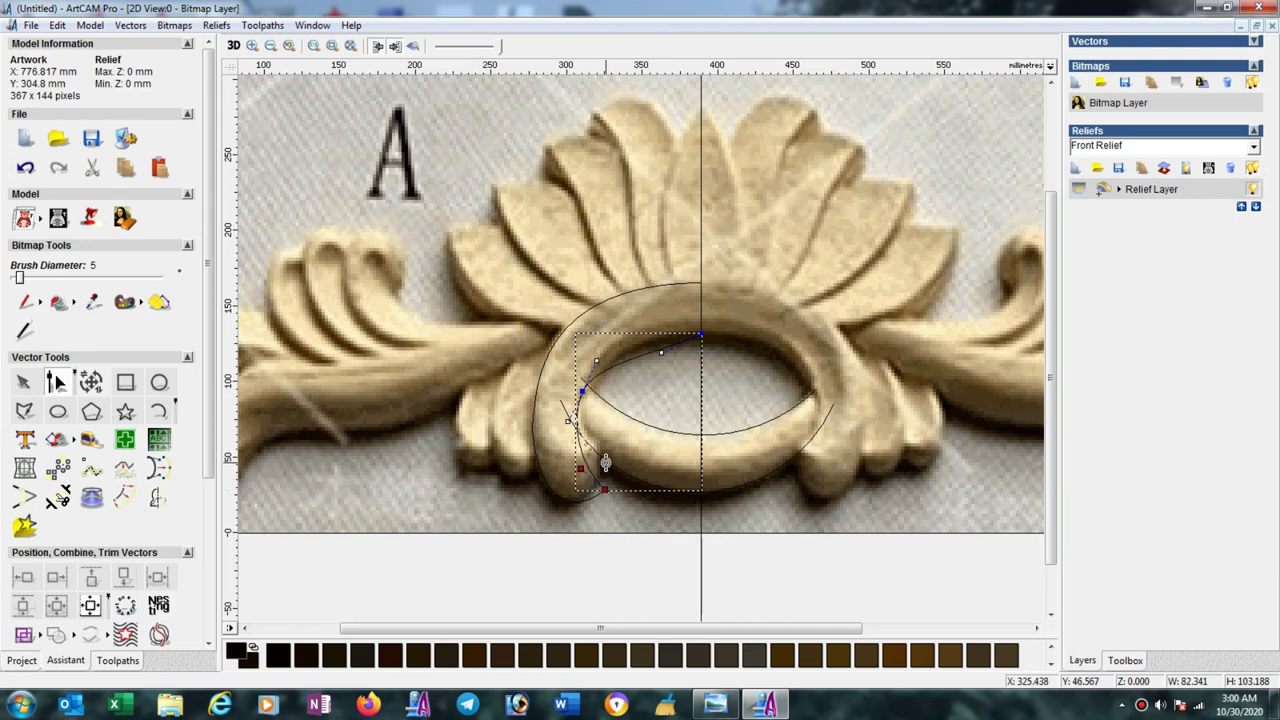
left_click_drag(604, 489, 587, 451)
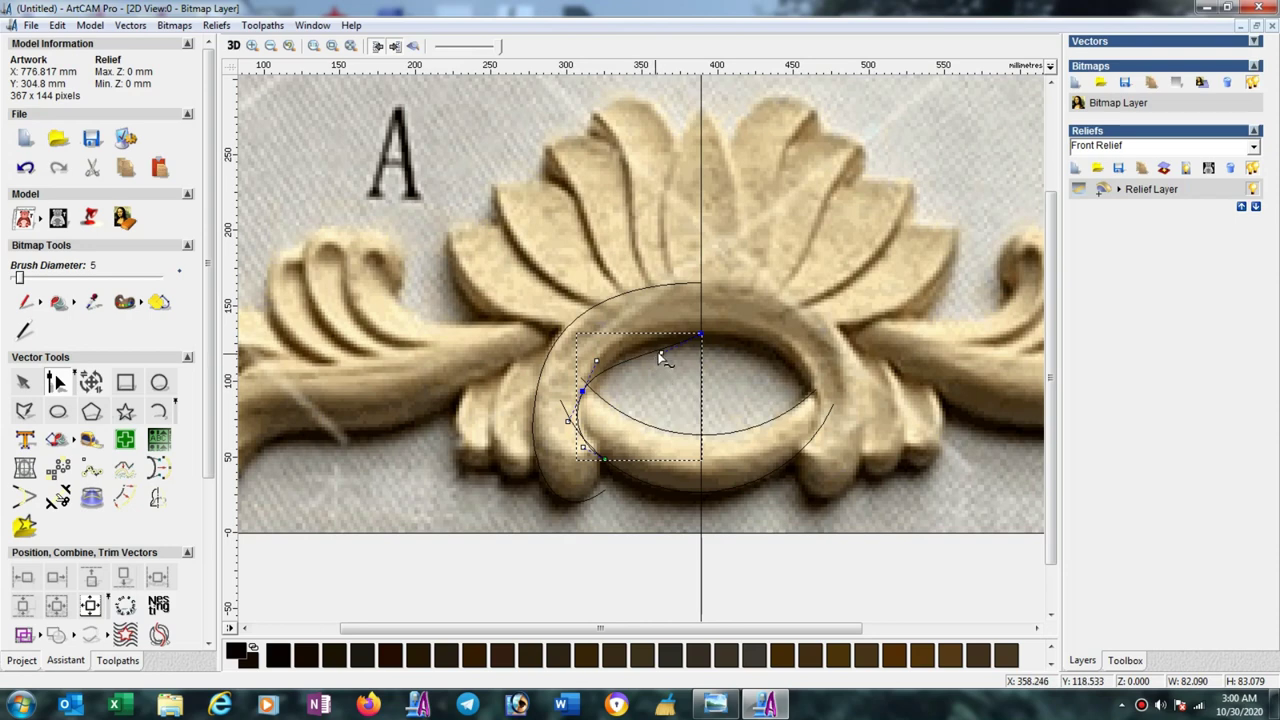
left_click_drag(658, 352, 636, 338)
left_click_drag(502, 47, 484, 47)
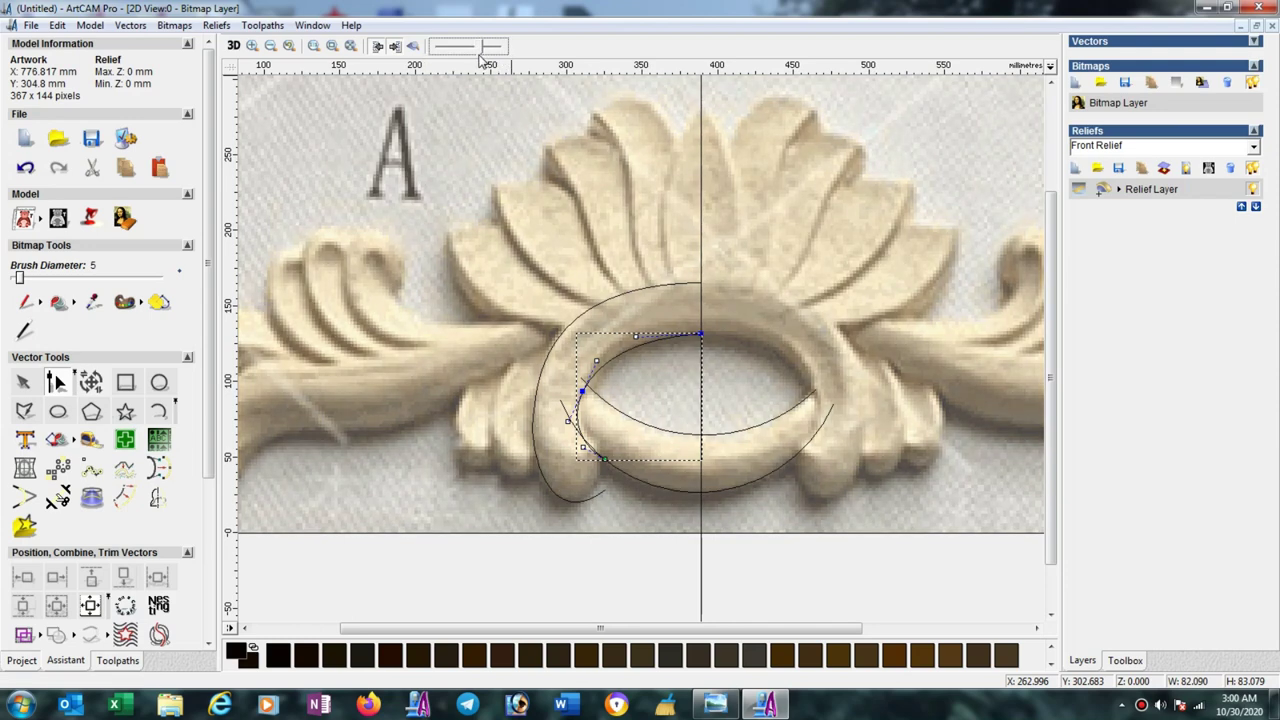
Reshape the outer curve's lower span so it wraps around the ring's lower-left lobe.
left_click(588, 502)
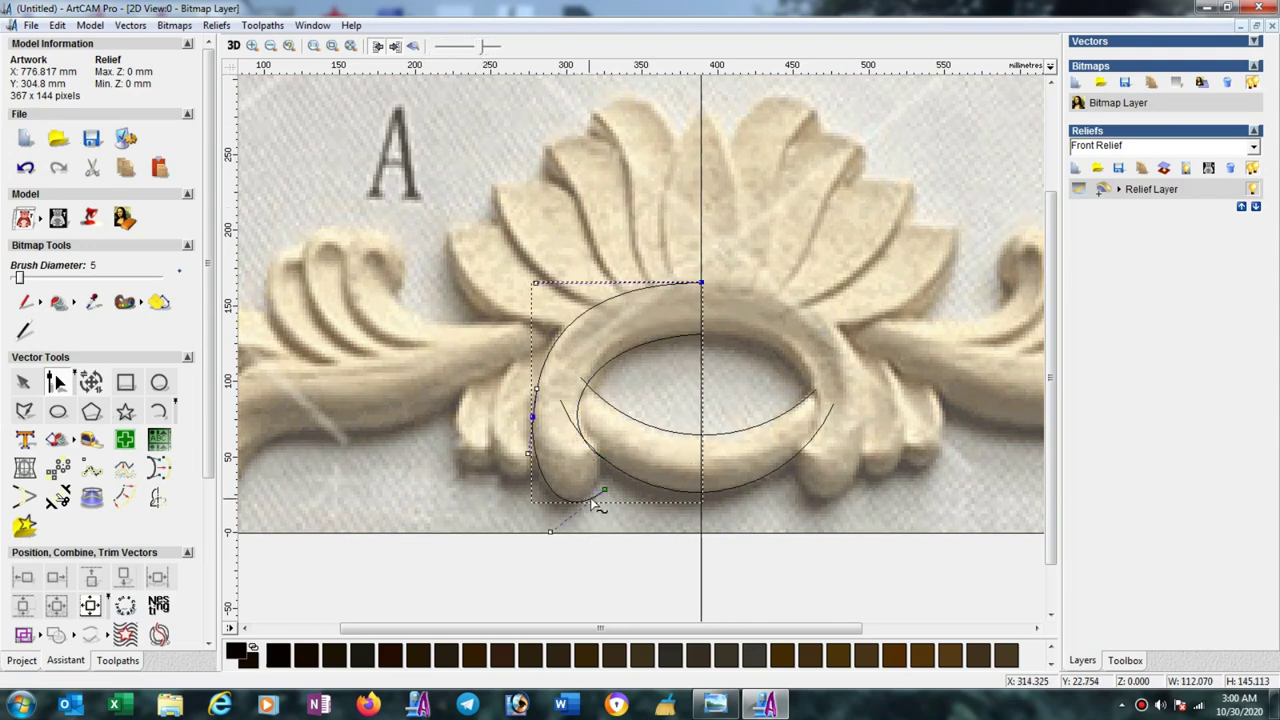
left_click(604, 490)
left_click_drag(605, 489, 604, 460)
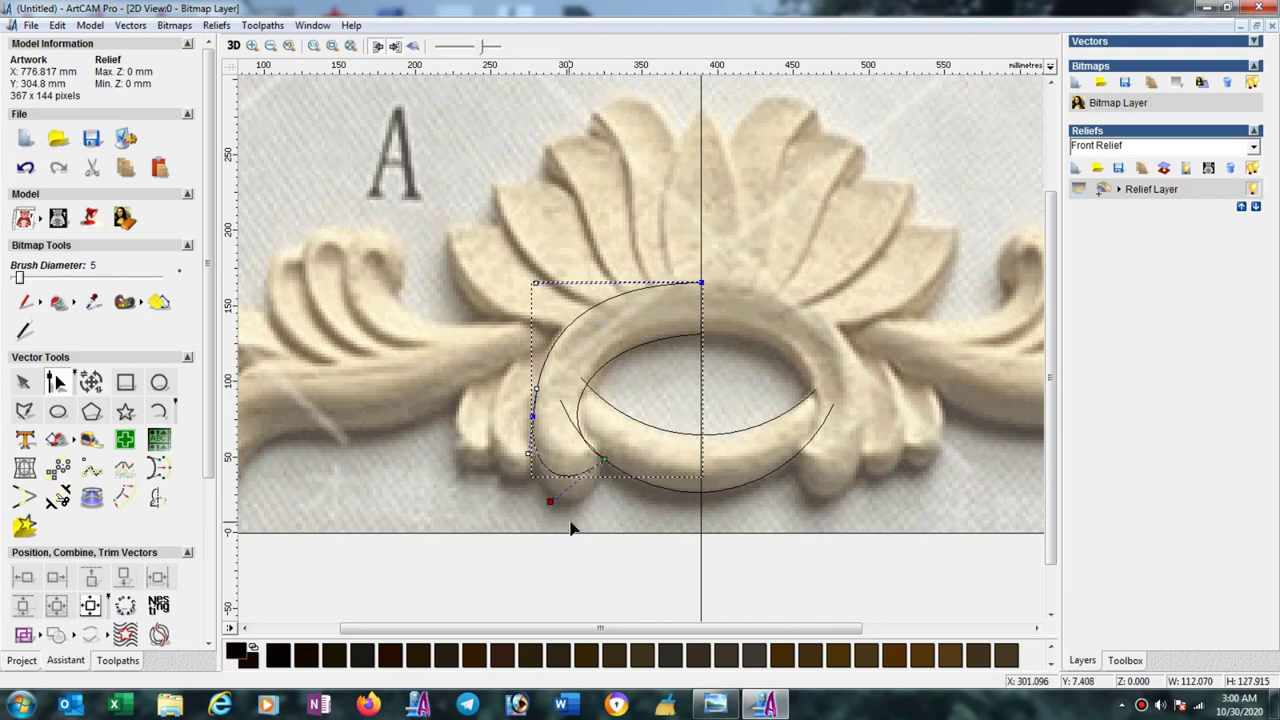
left_click_drag(571, 528, 582, 546)
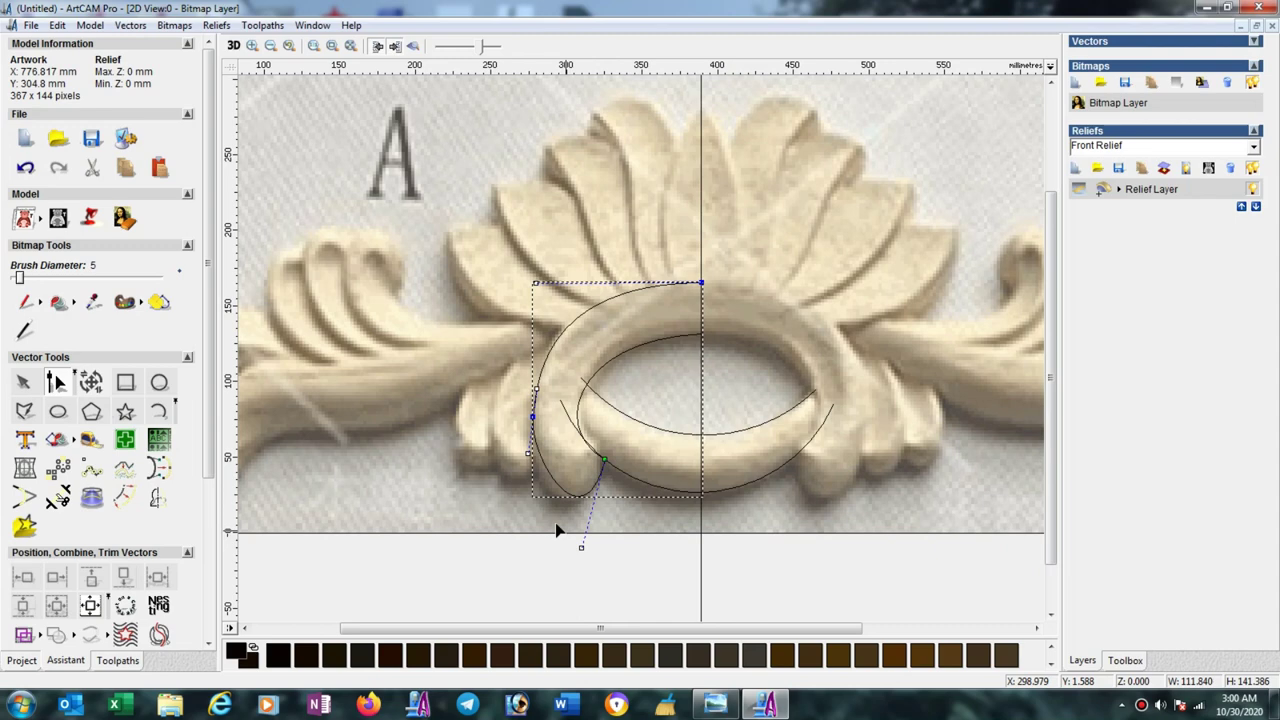
left_click(528, 455)
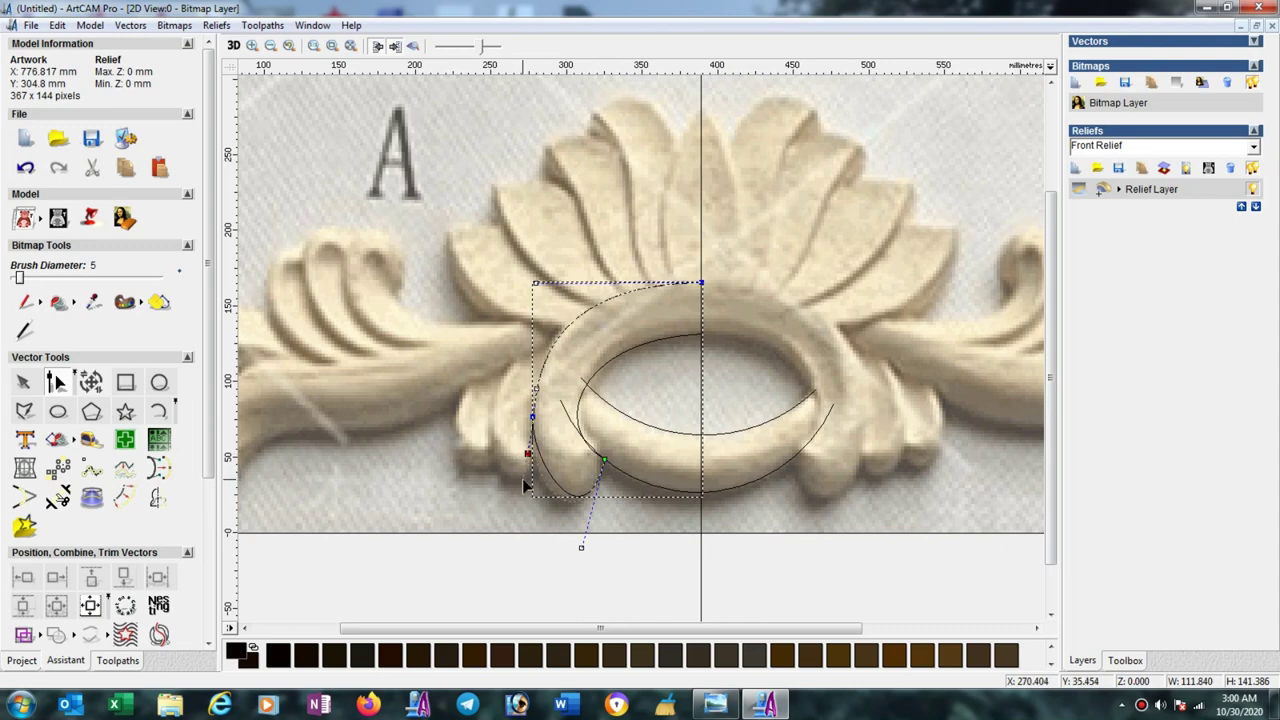
left_click_drag(522, 484, 521, 479)
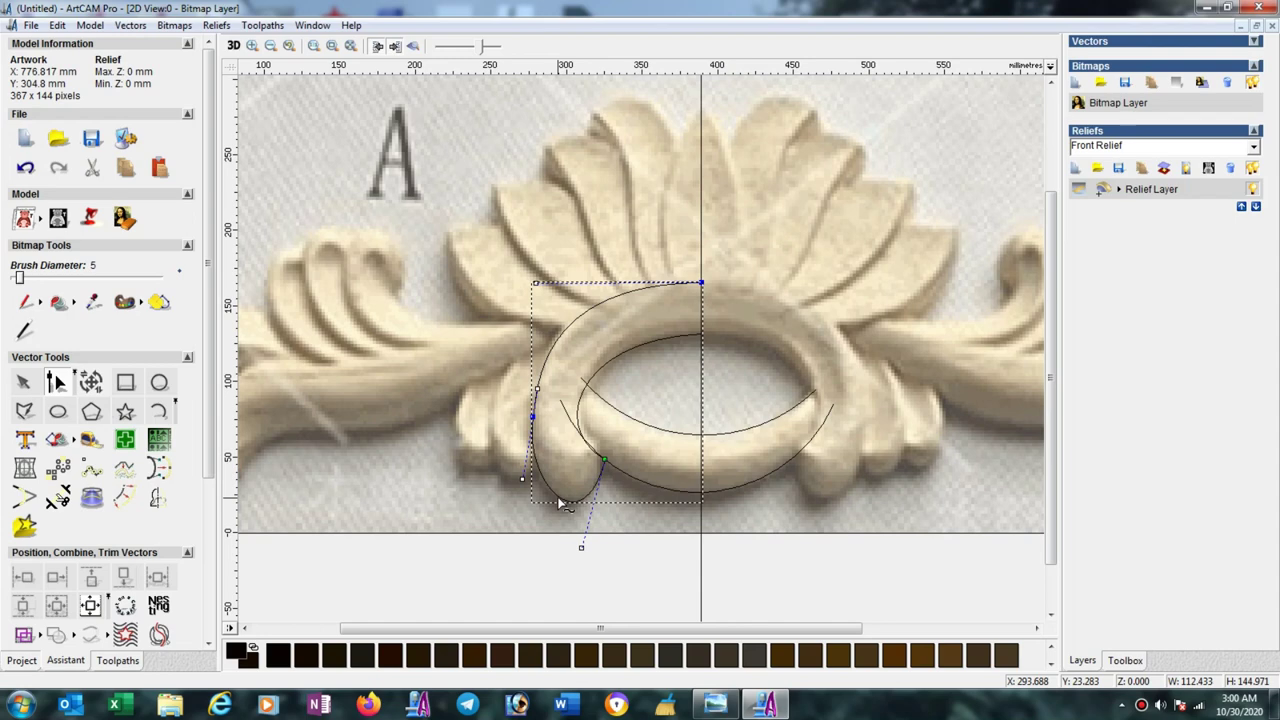
left_click(560, 498)
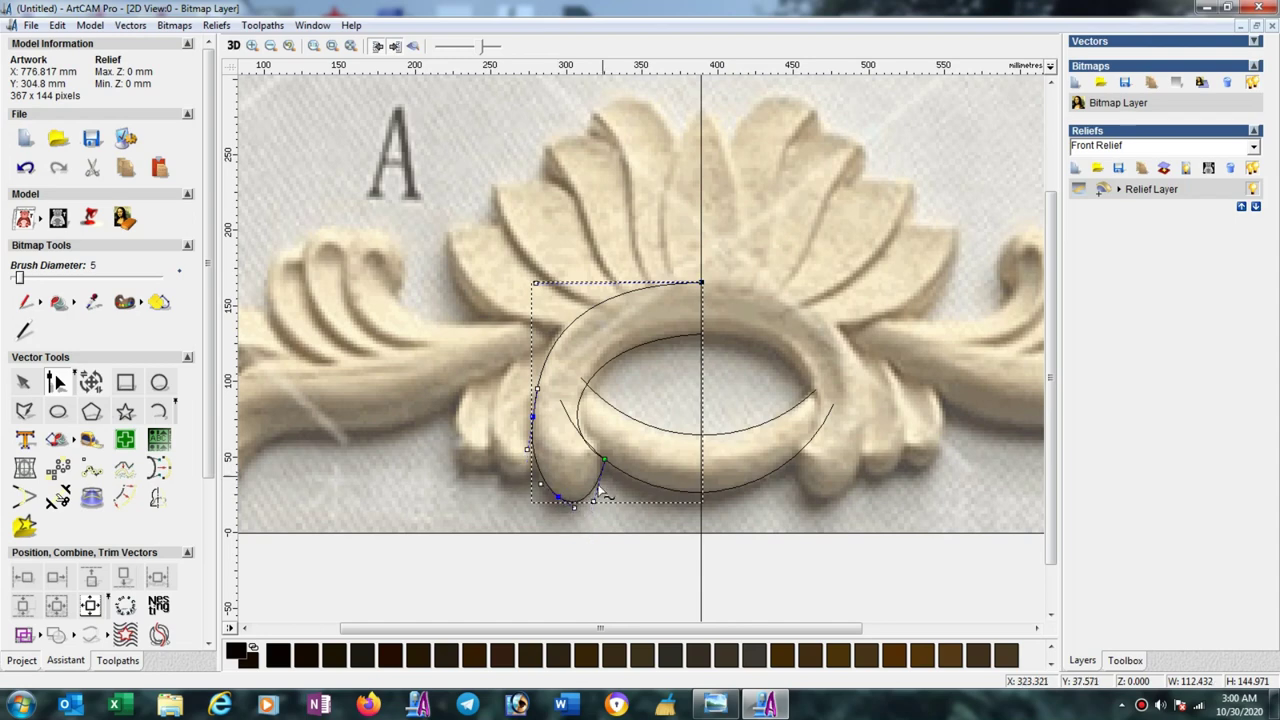
left_click(593, 503)
left_click_drag(619, 505, 557, 488)
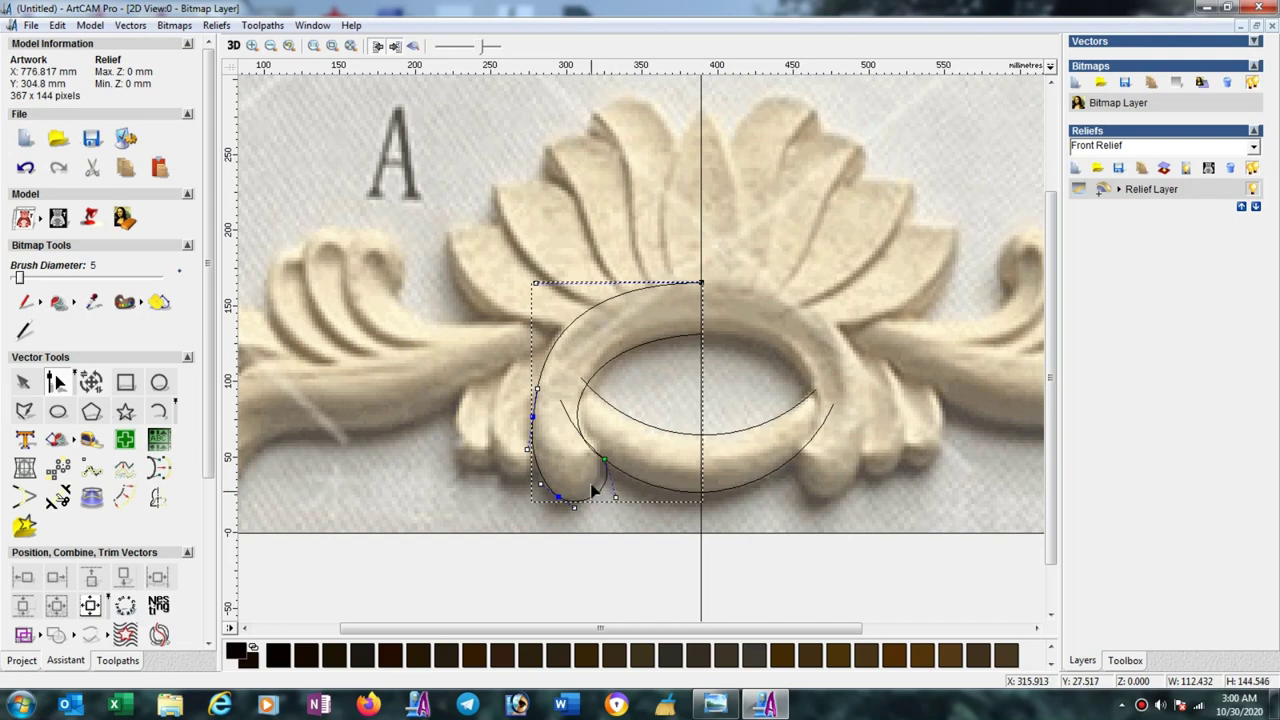
Fine-tune the outer curve's left side, lower bend and top to hug the carving.
left_click(532, 417)
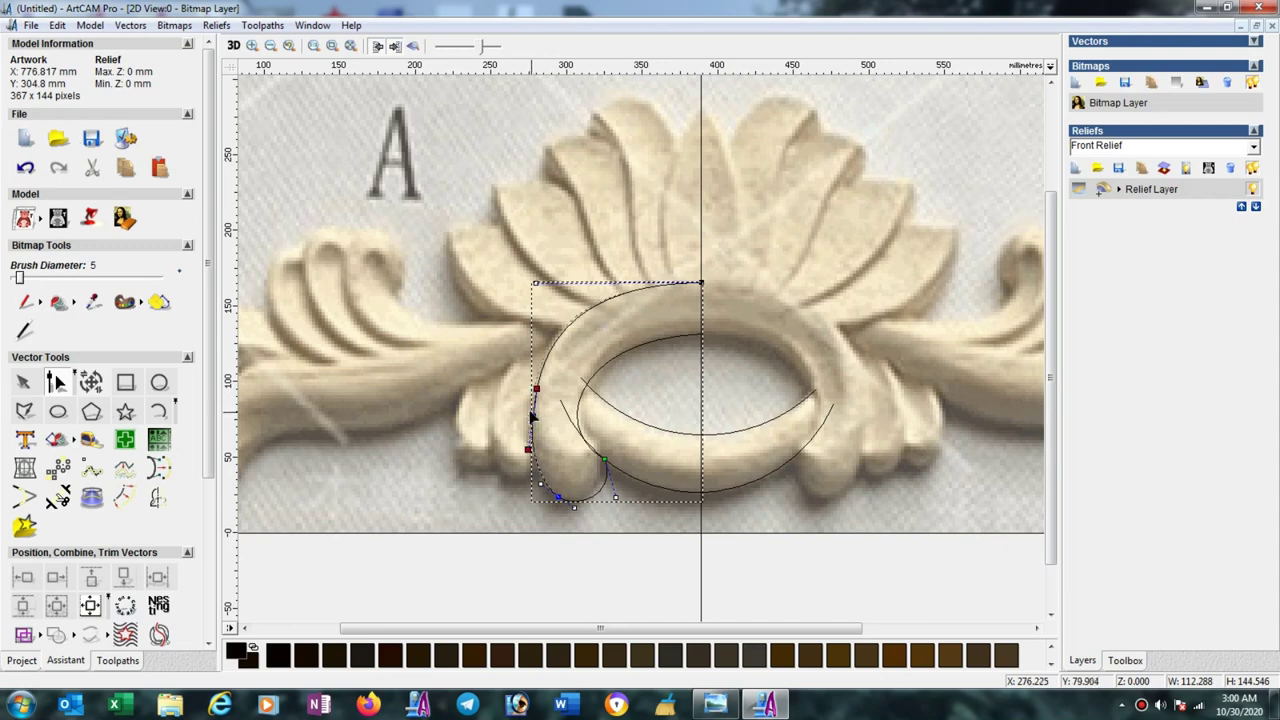
left_click_drag(532, 417, 528, 411)
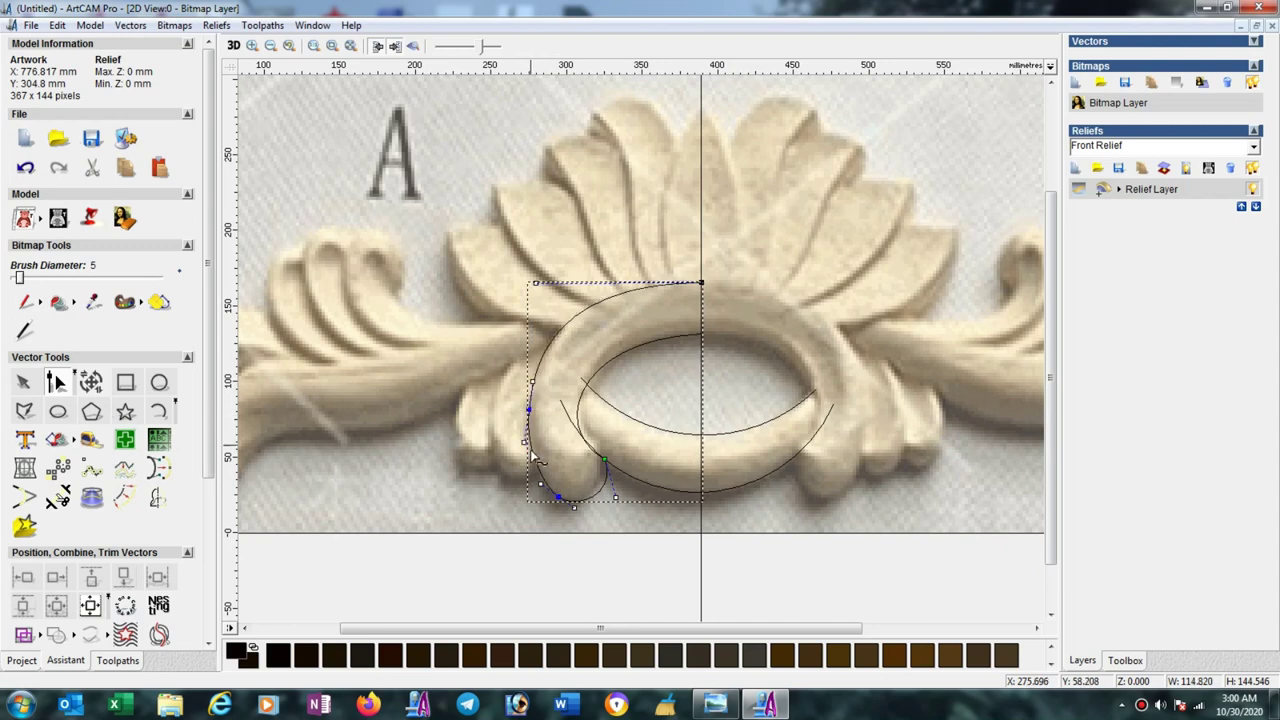
left_click(539, 486)
left_click_drag(533, 494, 529, 489)
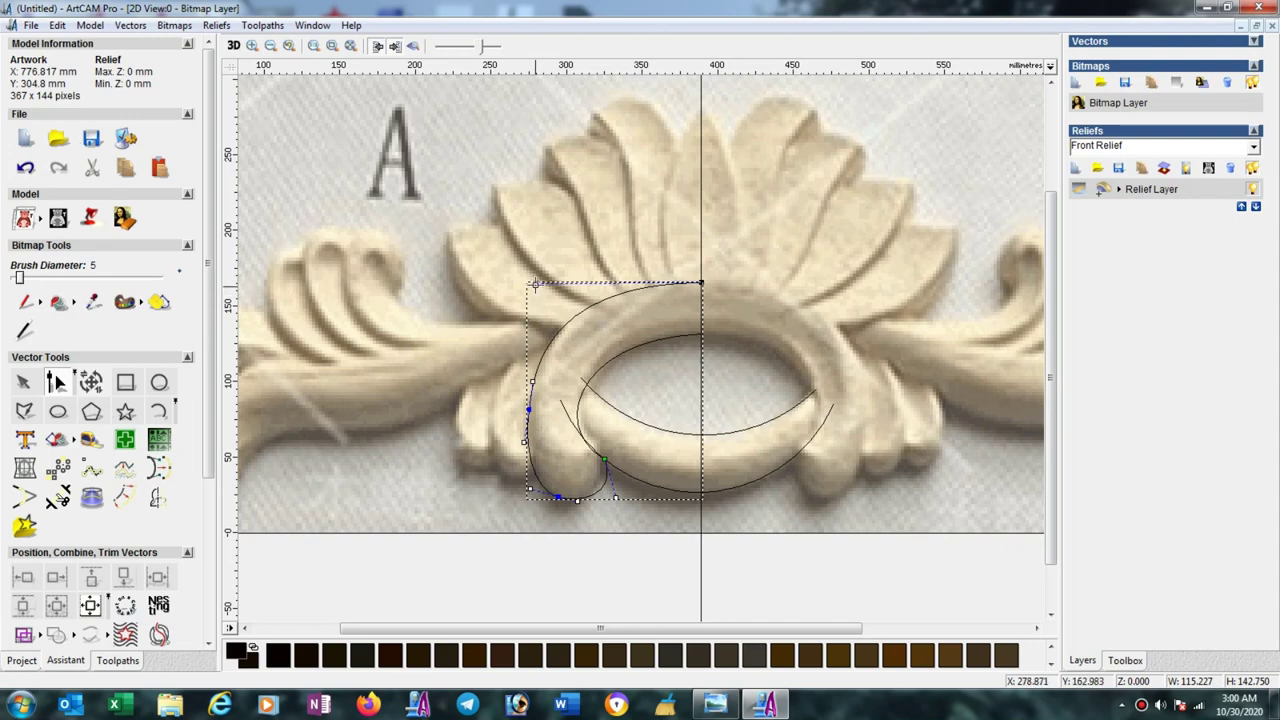
left_click_drag(535, 283, 543, 285)
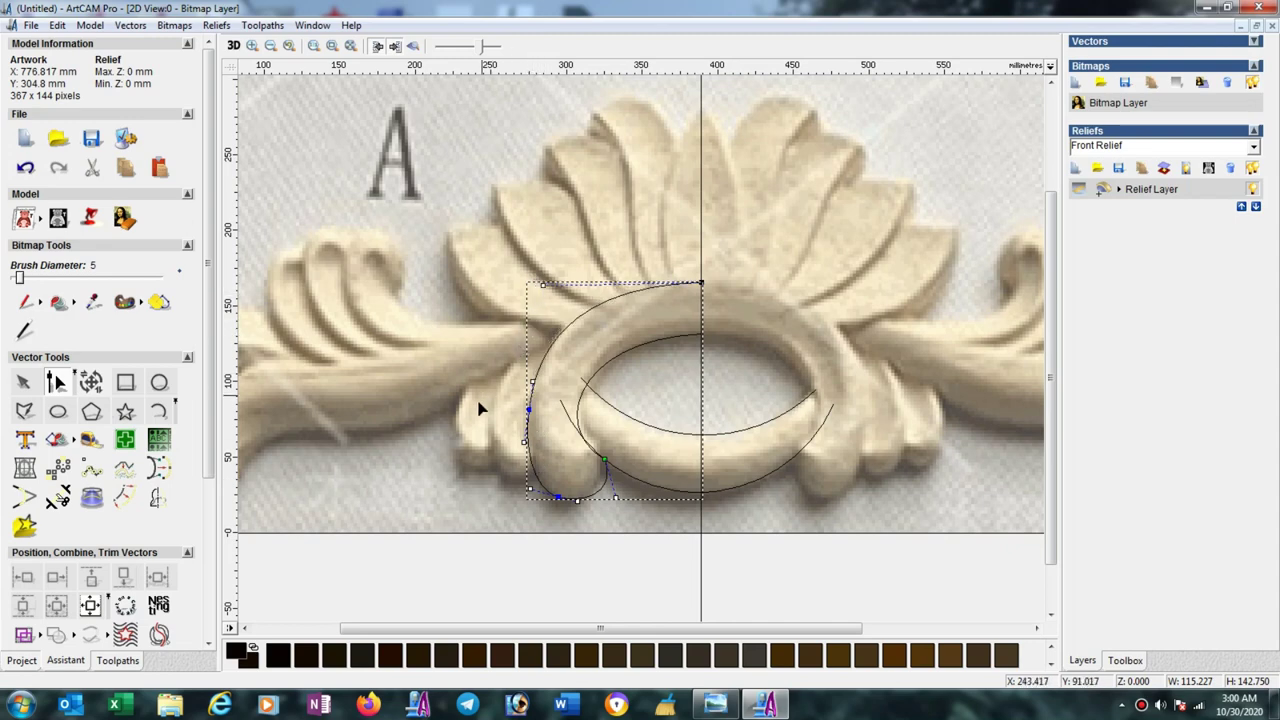
left_click(446, 459)
Draw a Start-End-Point arc along the central leaf's left edge from tip to base.
scroll(623, 190, "down", 2)
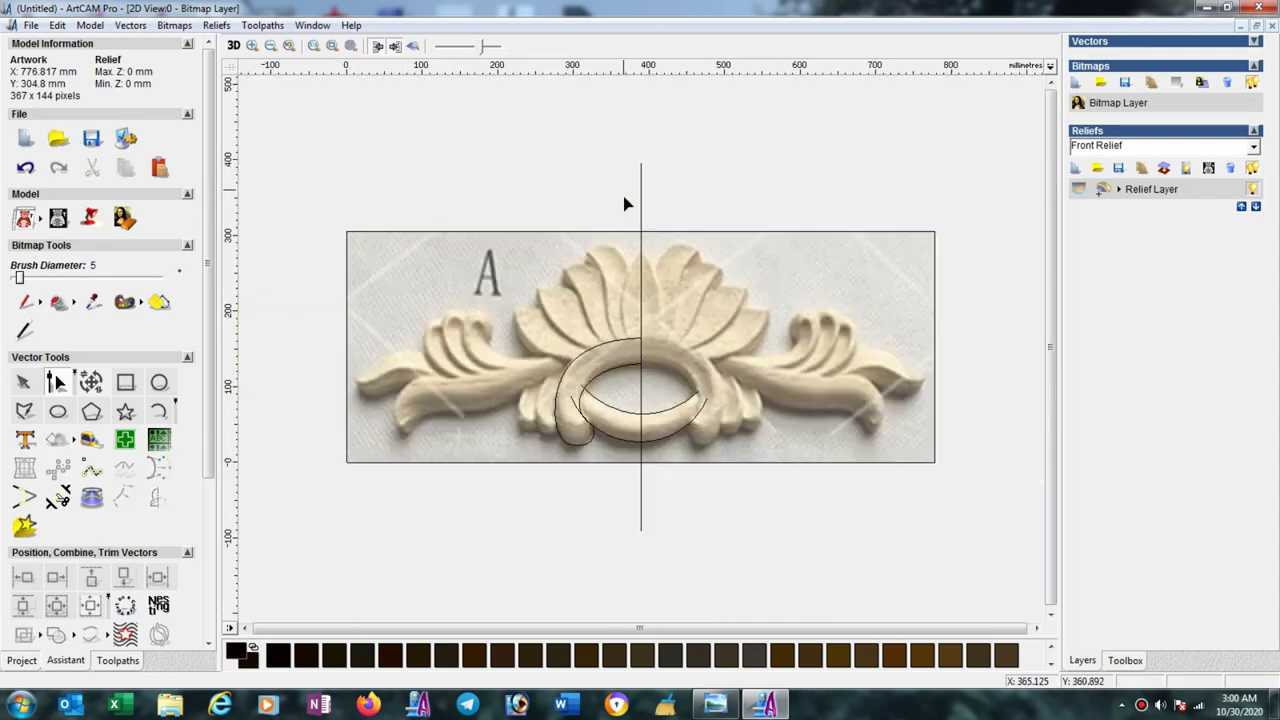
scroll(650, 255, "up", 2)
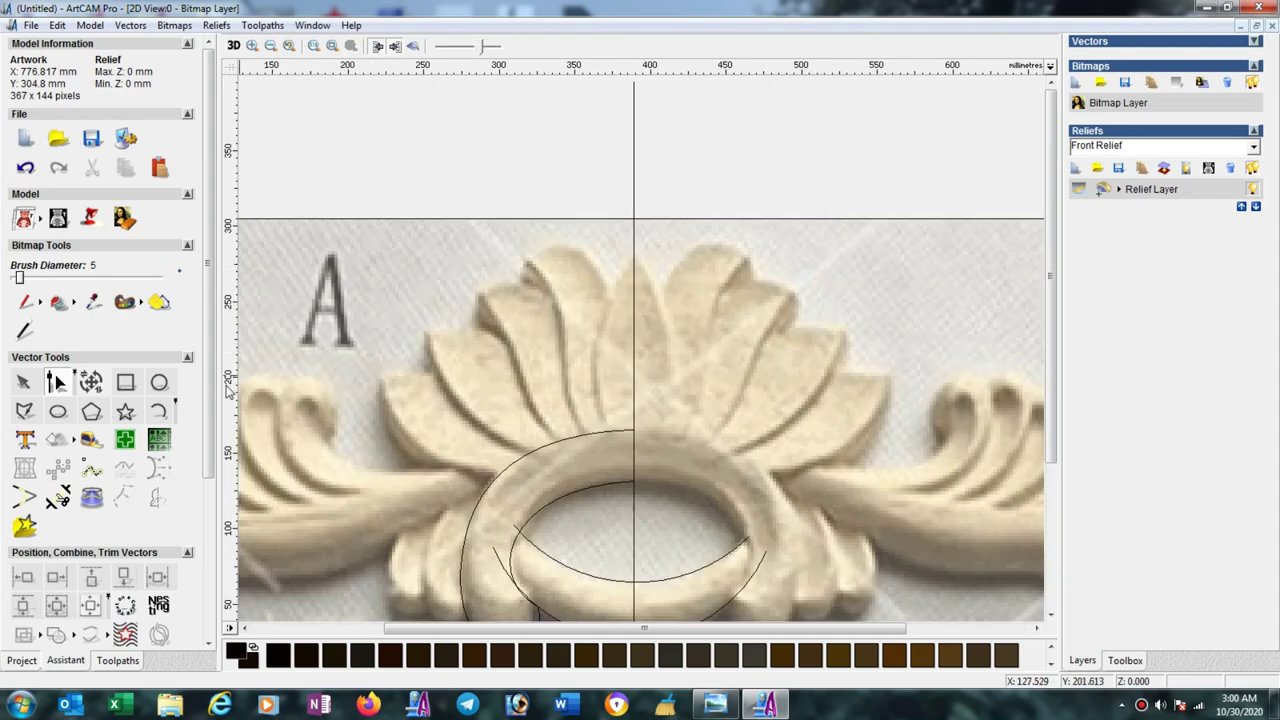
left_click(159, 411)
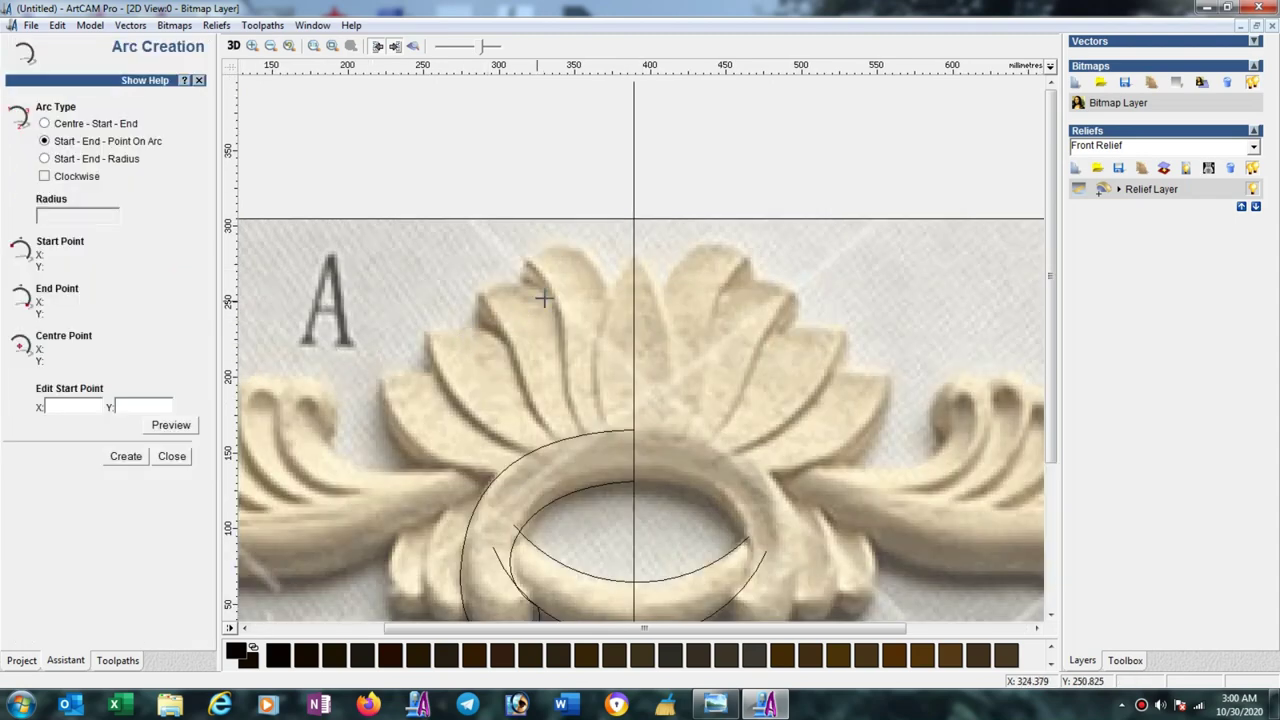
left_click(633, 252)
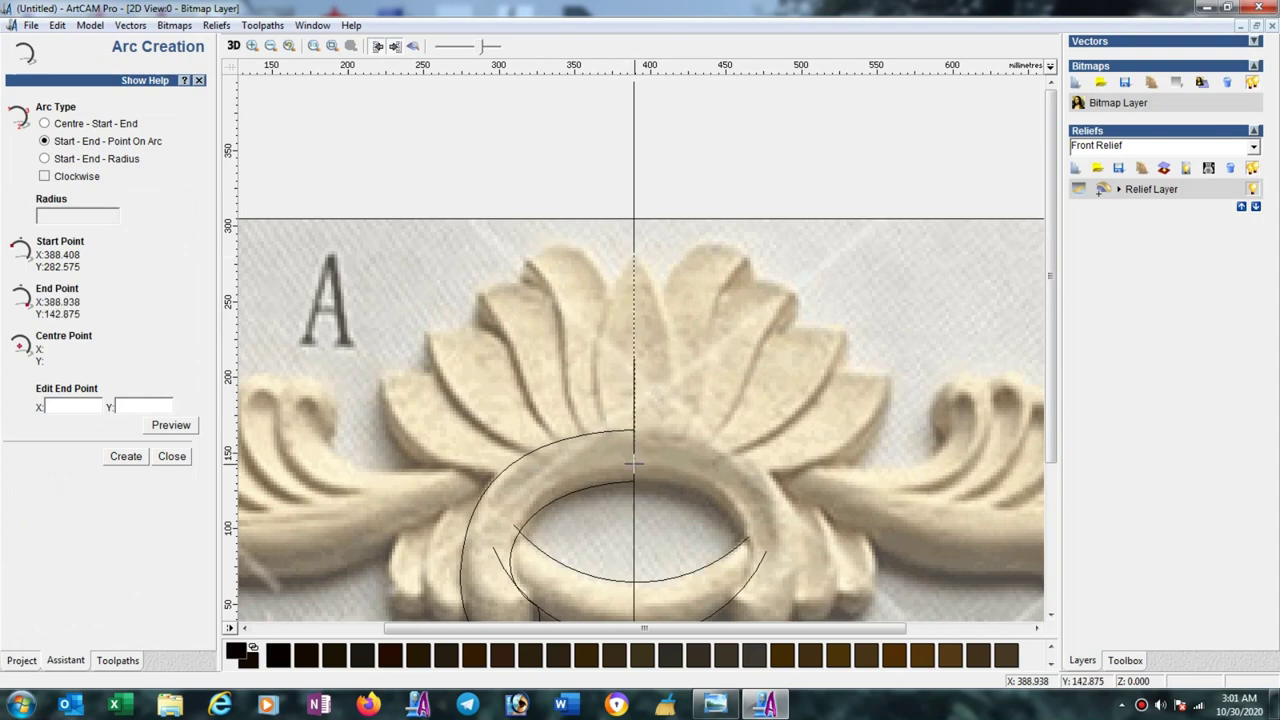
left_click(633, 462)
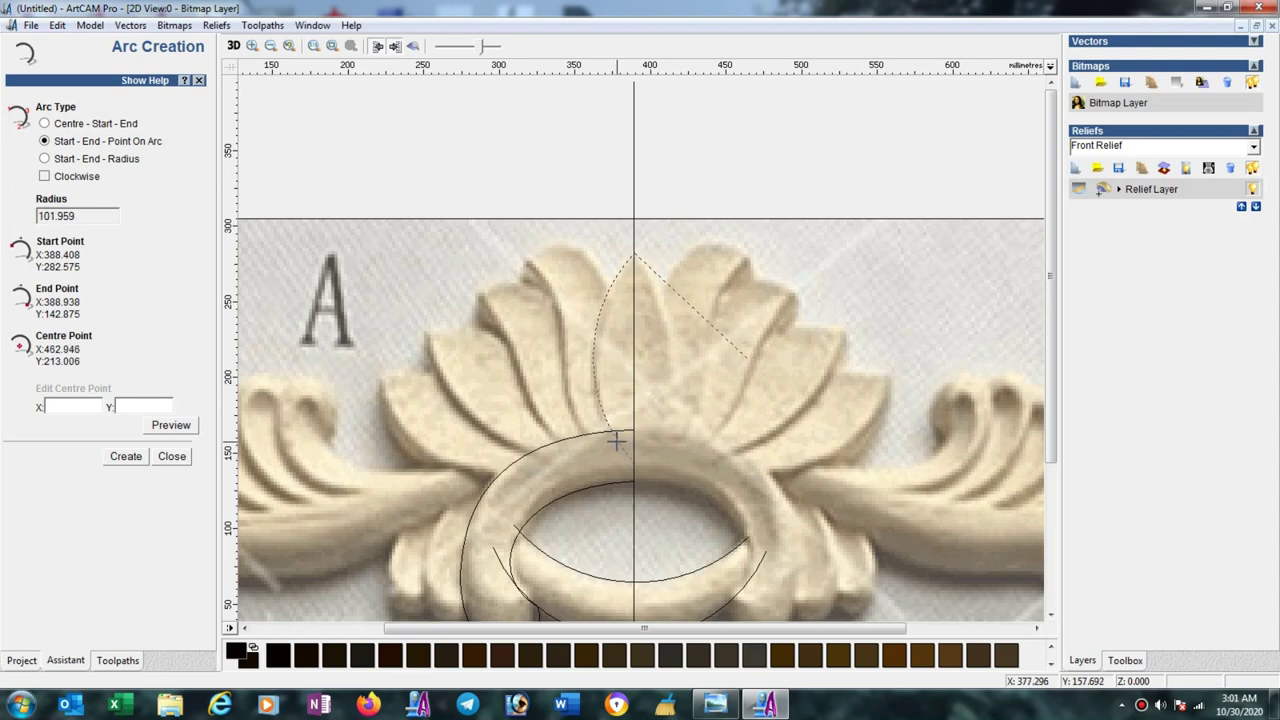
left_click(616, 441)
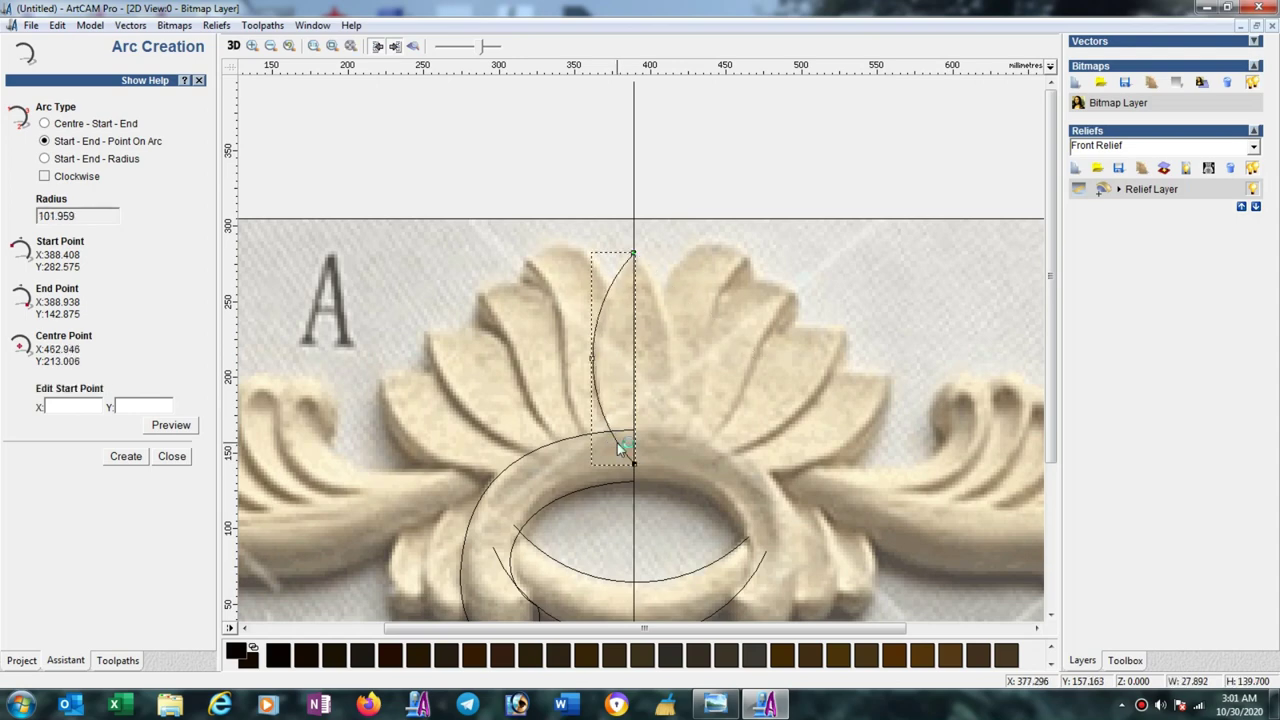
key("Escape")
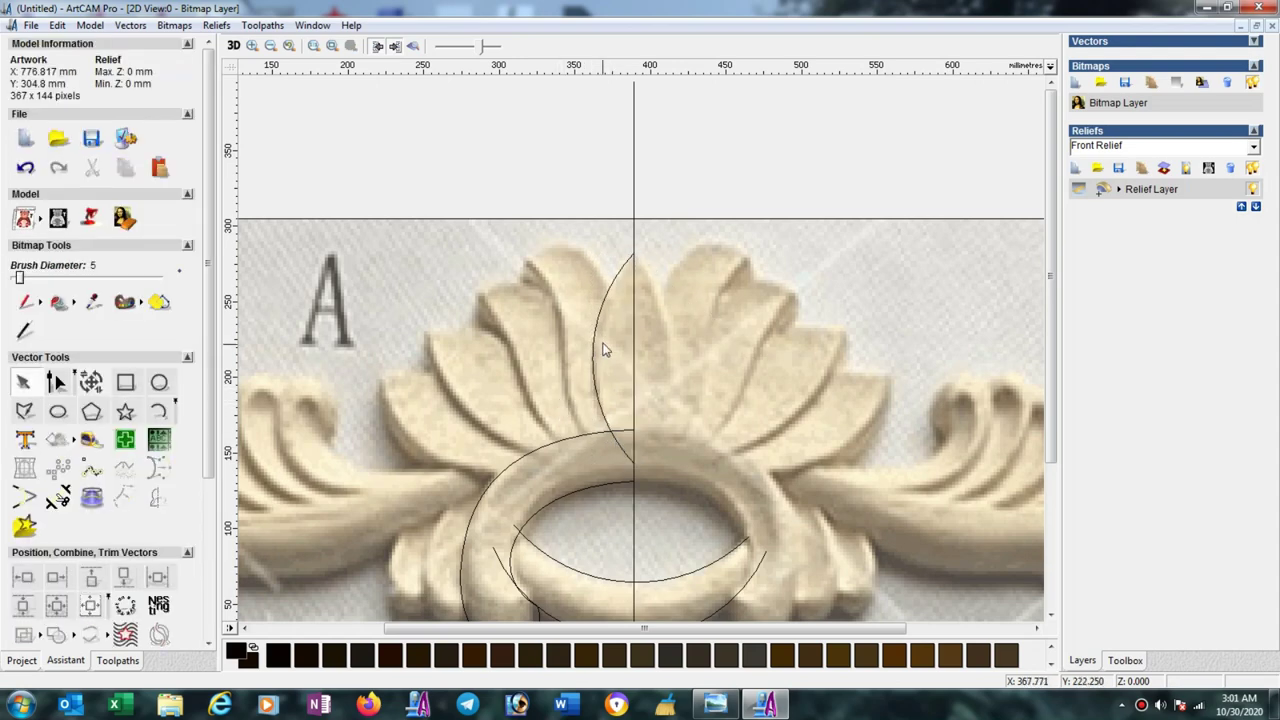
Mirror a copy of the leaf arc about the vertical centre line to complete the leaf.
left_click(595, 332)
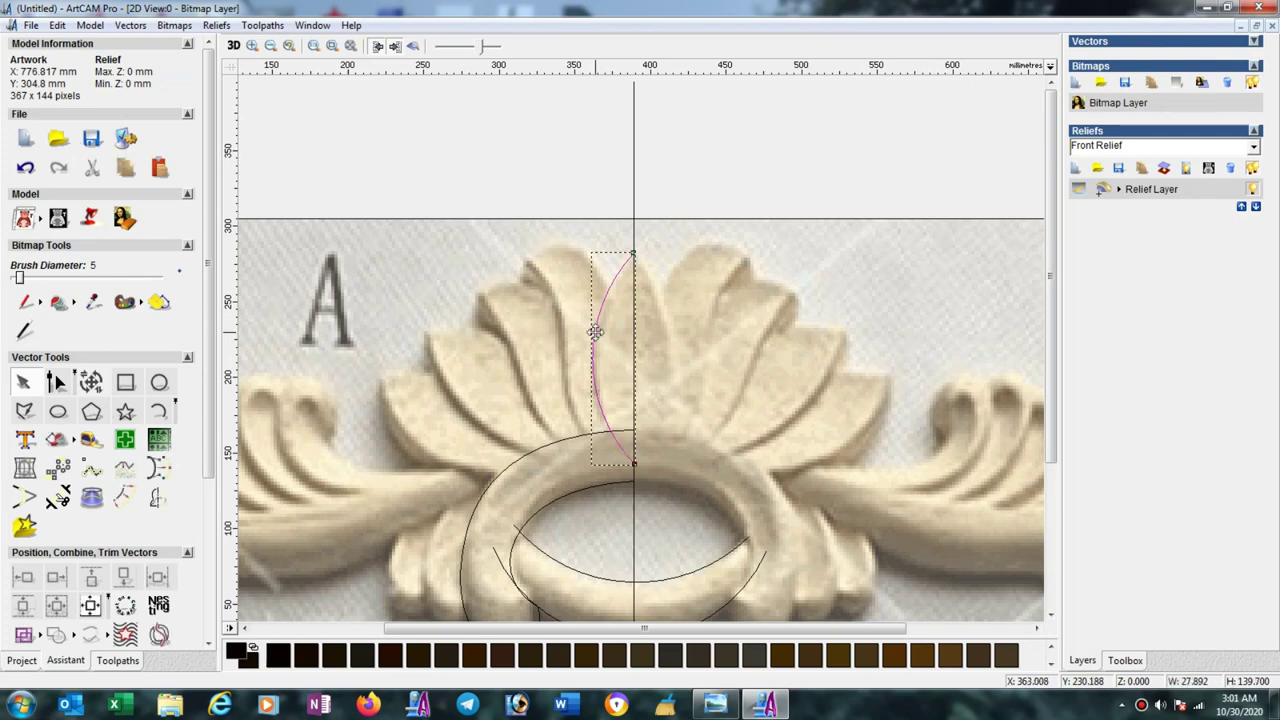
left_click(633, 236, "shift")
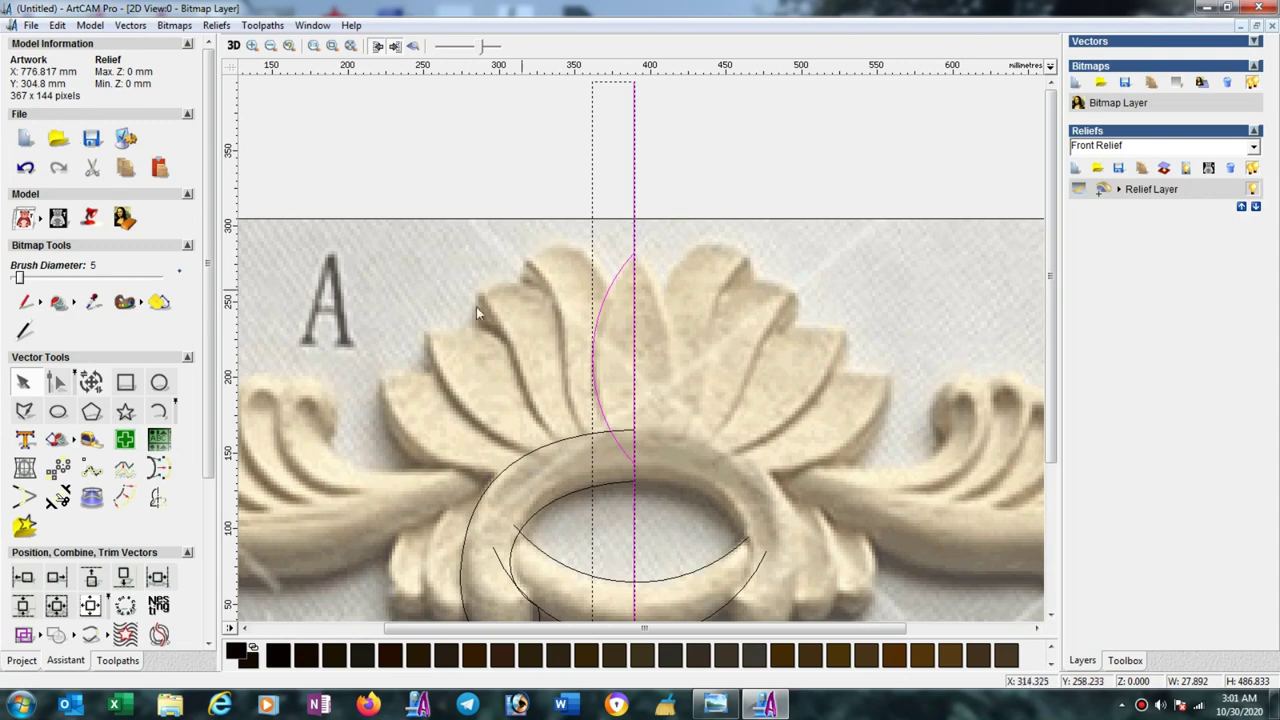
left_click(158, 500)
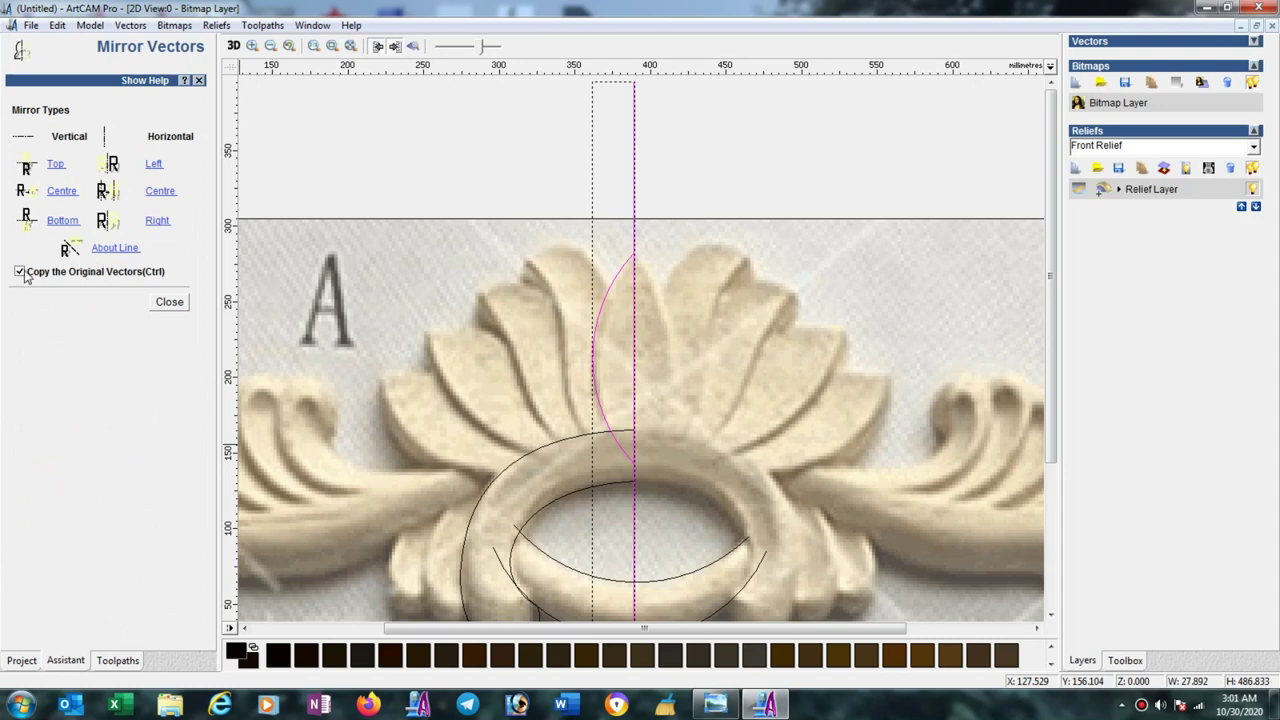
left_click(106, 251)
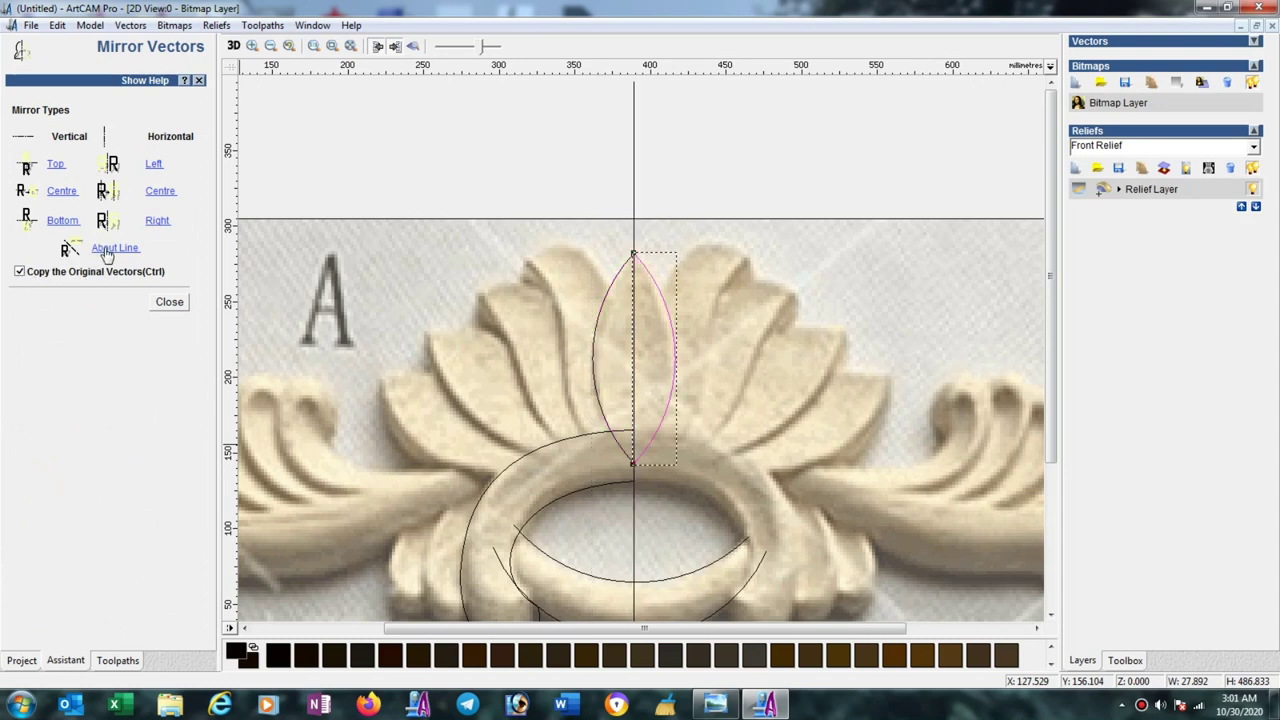
left_click(170, 302)
left_click(523, 319)
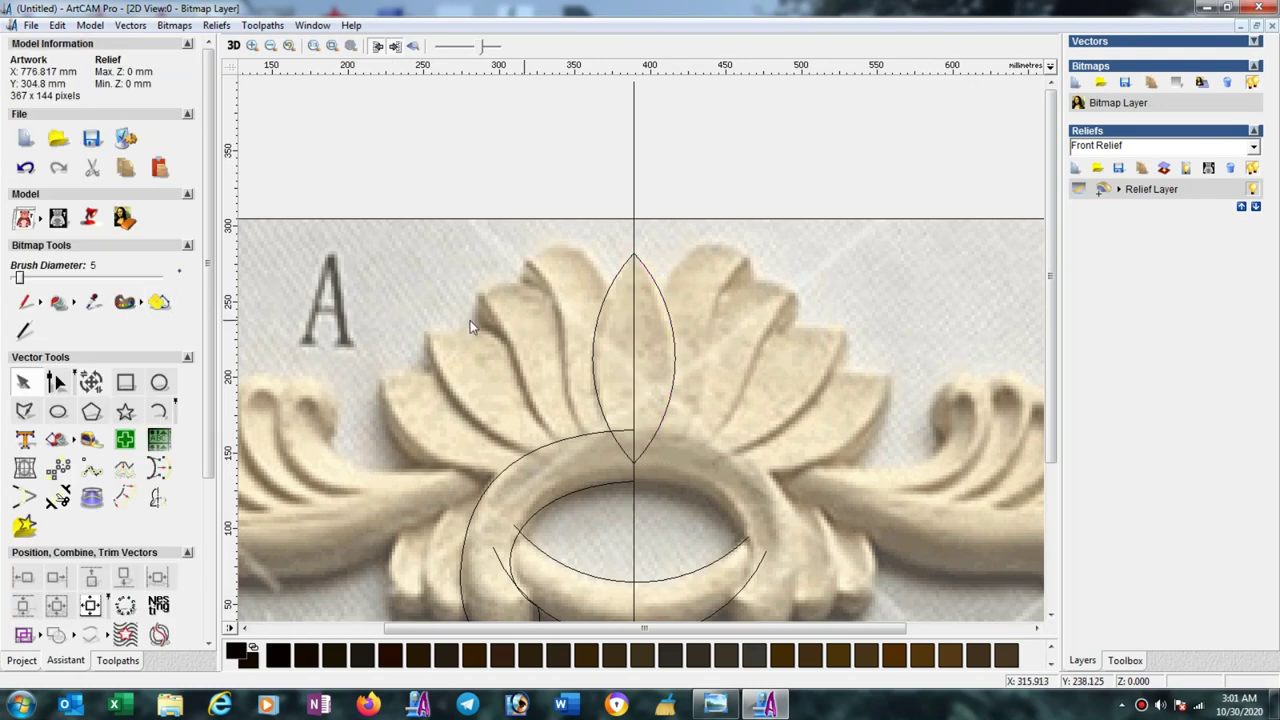
Draw an open polyline along the next leaf's inner edge from its tip to the ring.
left_click(25, 414)
left_click(524, 257)
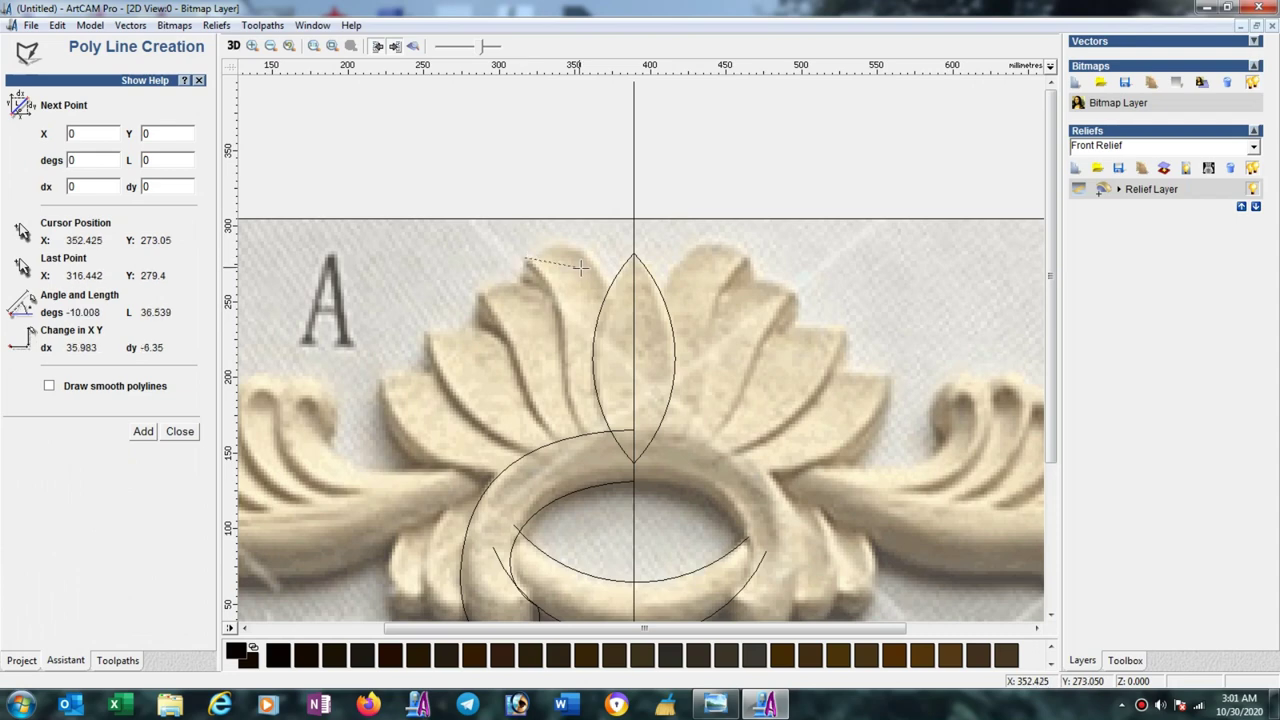
left_click(609, 294)
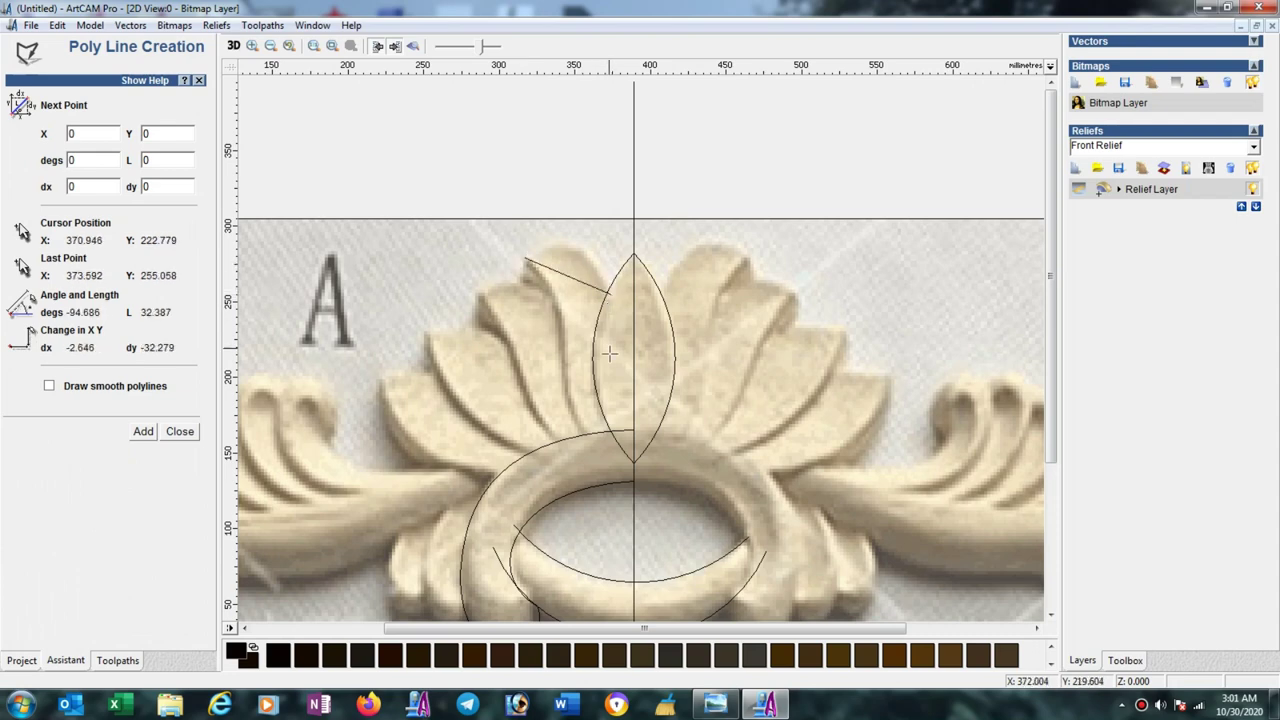
left_click(606, 383)
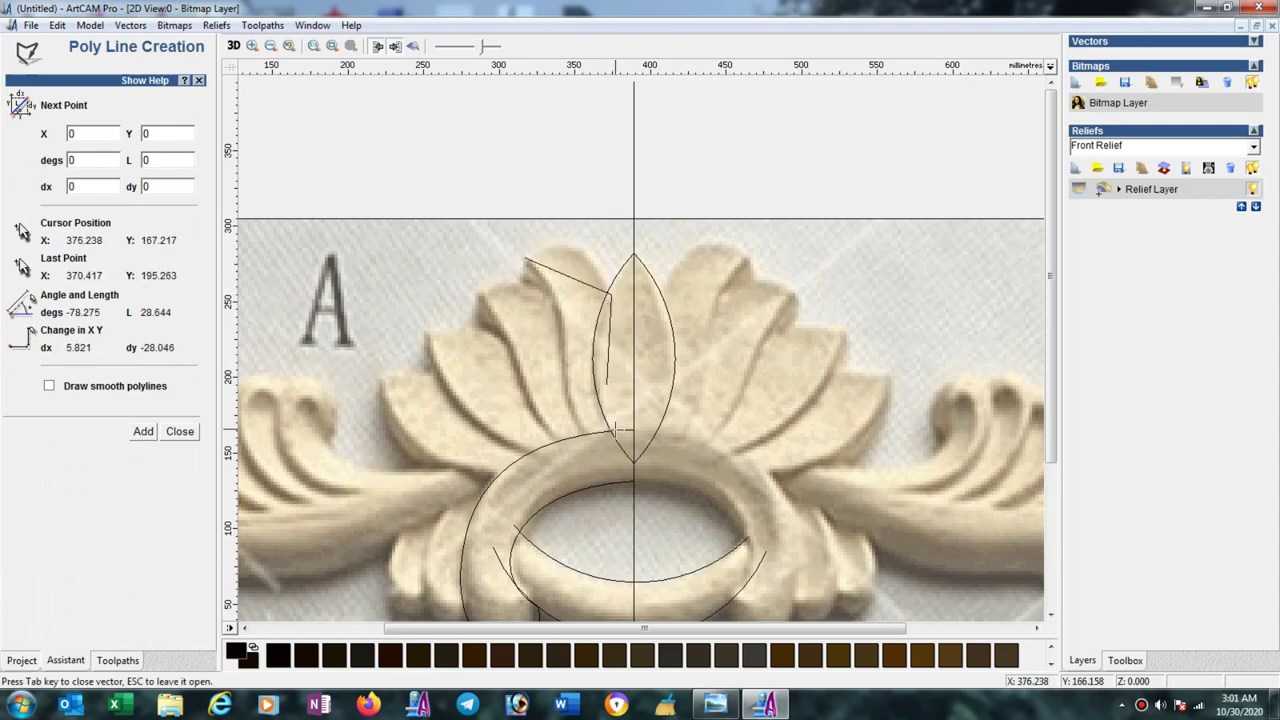
key("Escape")
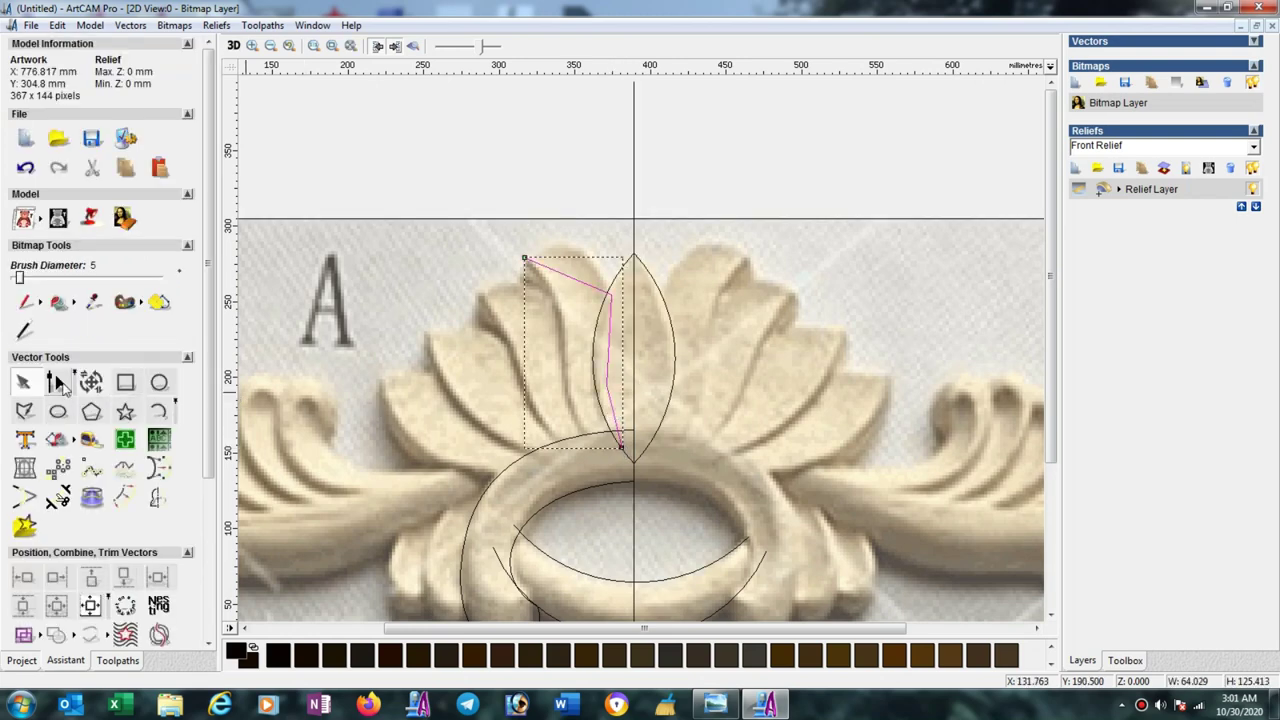
Convert all its spans to Beziers and drag handles to fit the leaf edge.
left_click(58, 384)
left_click_drag(512, 226, 640, 462)
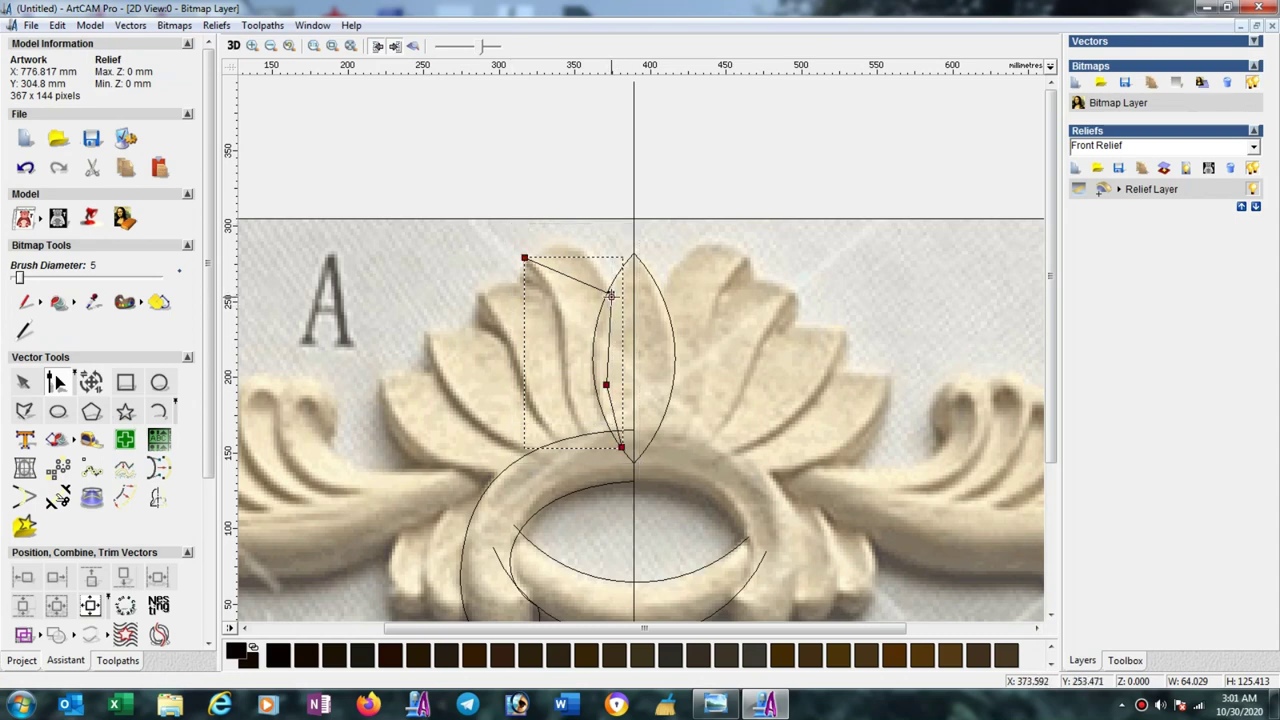
key("b")
left_click_drag(553, 268, 554, 232)
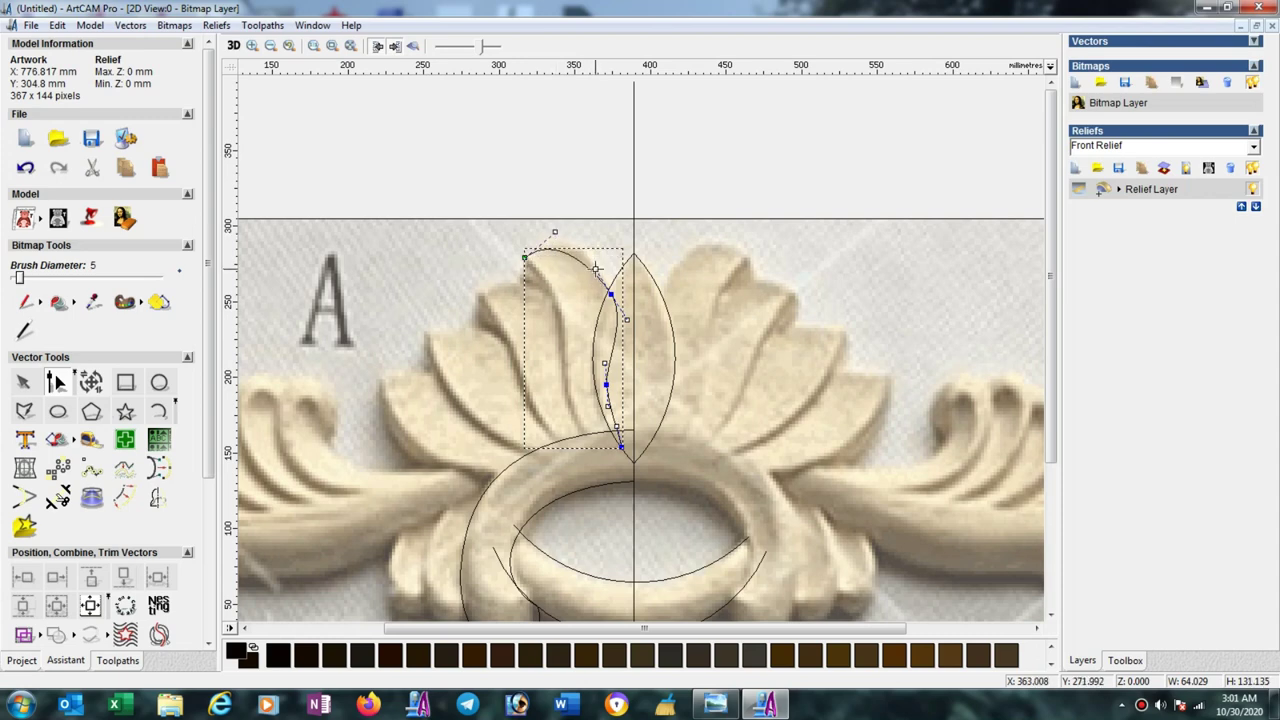
left_click_drag(595, 268, 595, 246)
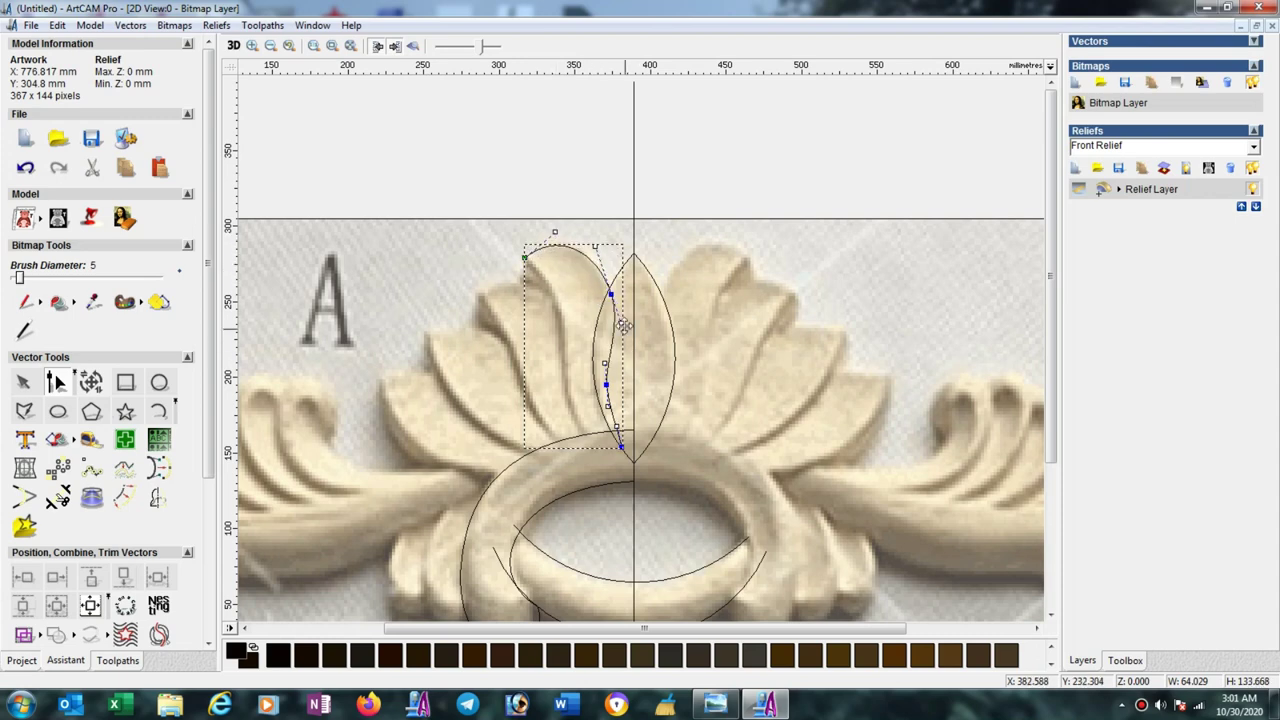
left_click_drag(621, 323, 601, 349)
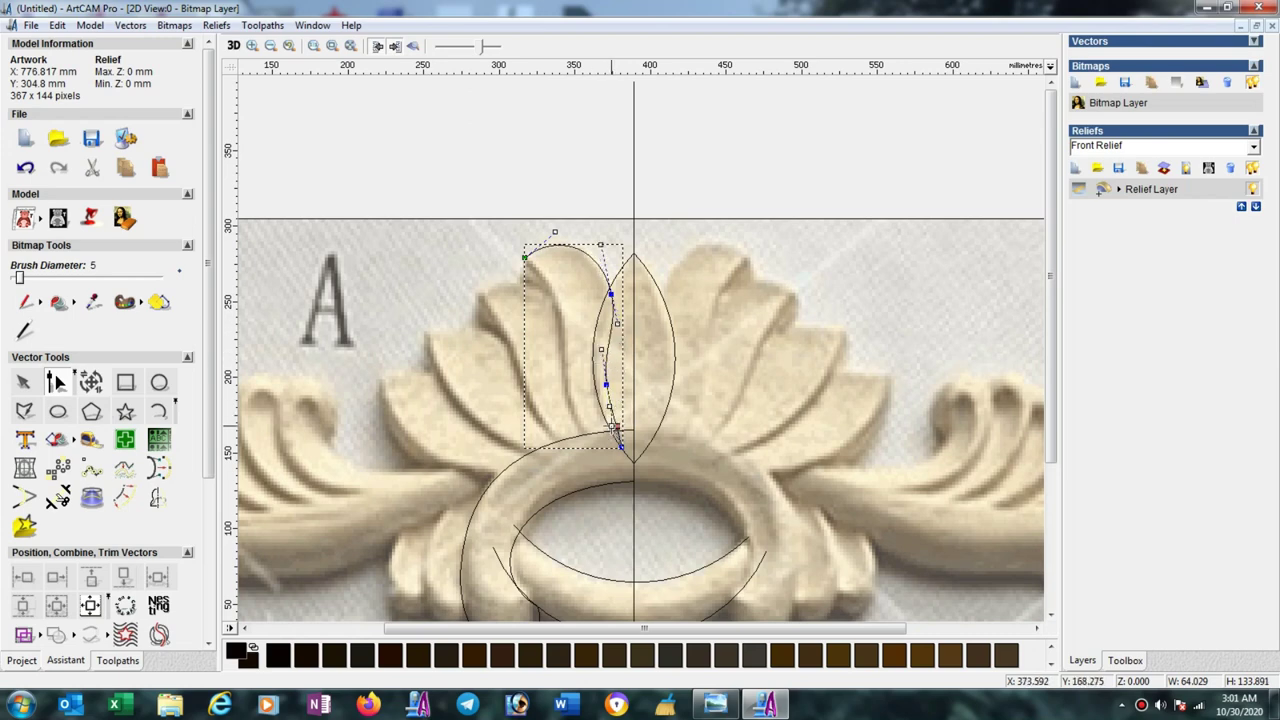
Draw an open polyline from the leaf tip down its carved edge to the ring's top.
left_click(22, 416)
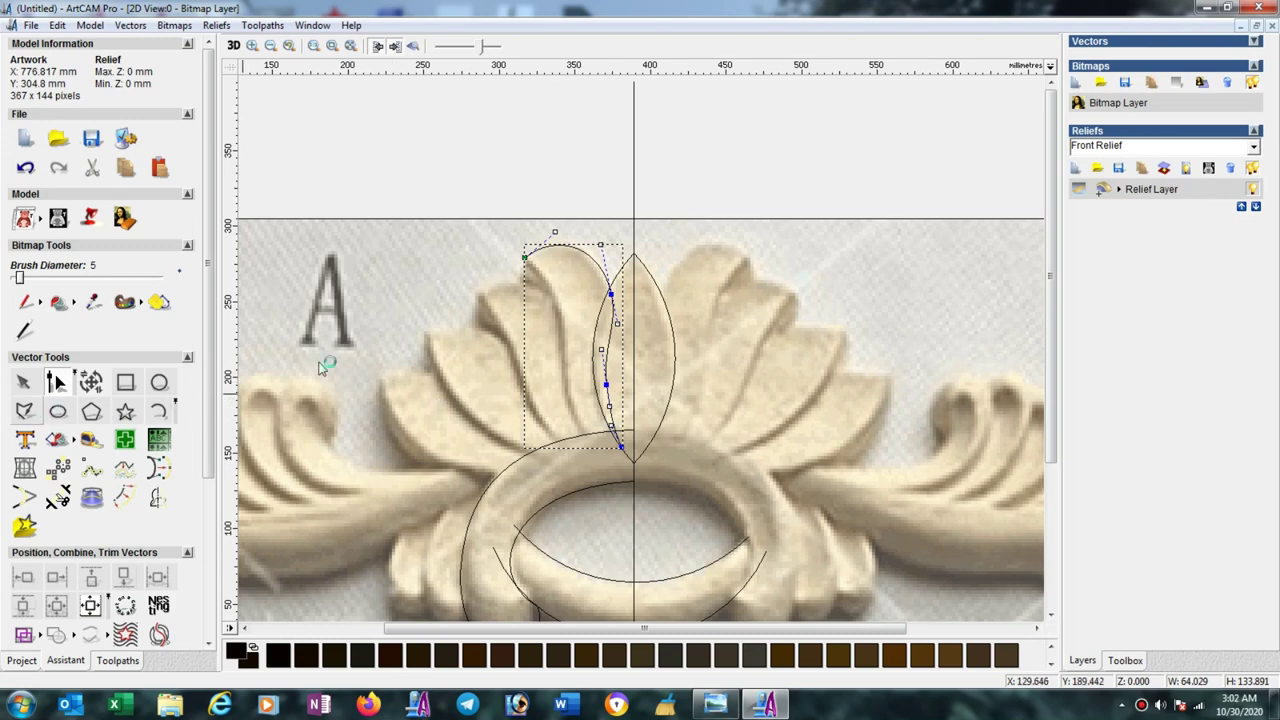
left_click(525, 257)
left_click(563, 332)
left_click(562, 391)
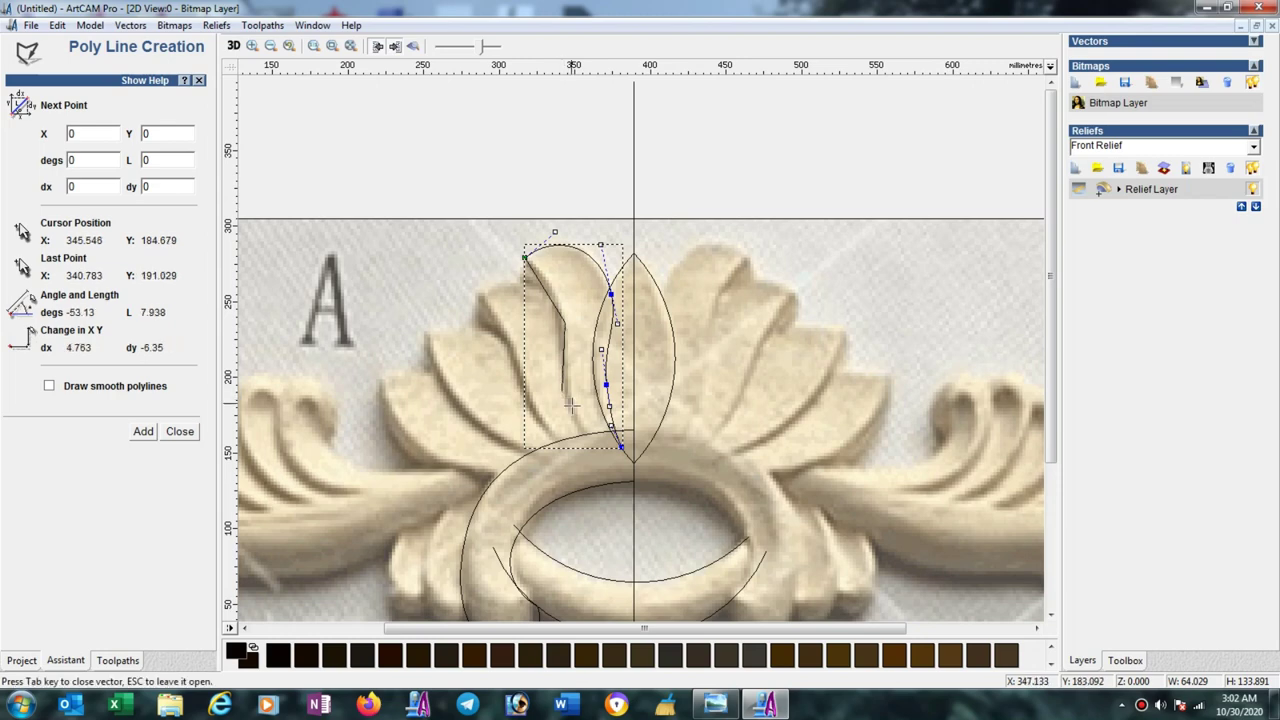
left_click(604, 457)
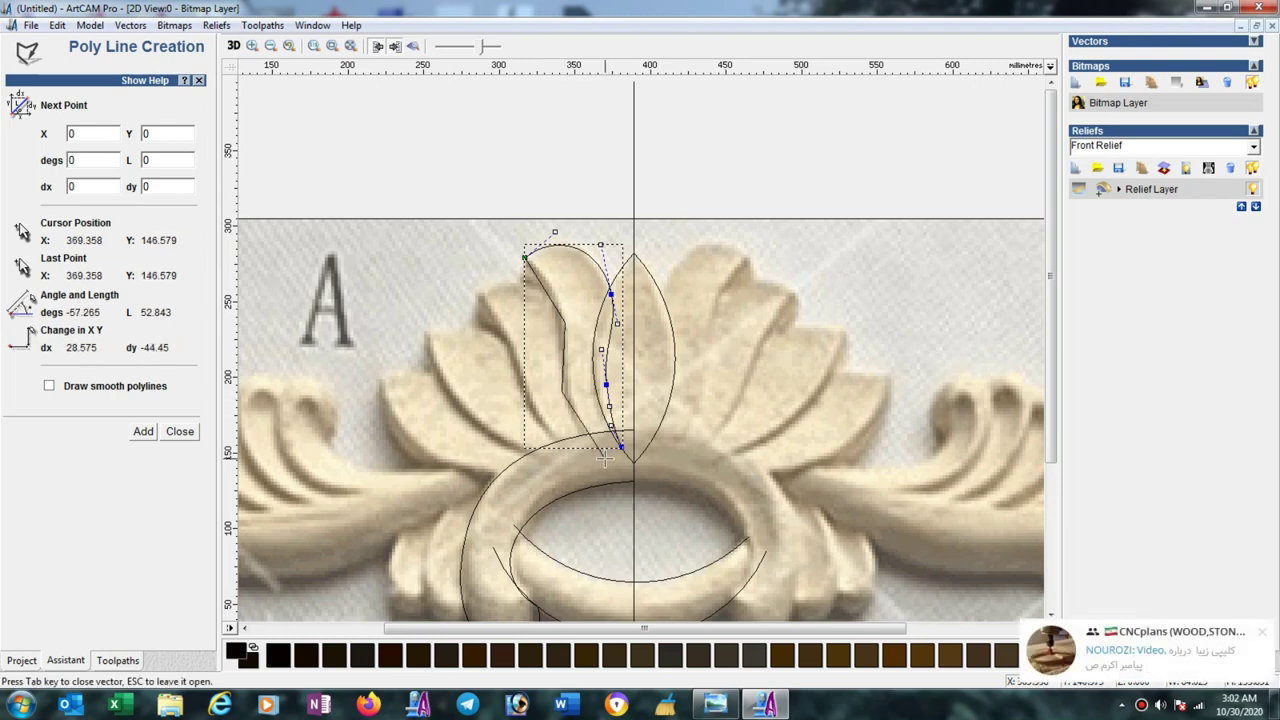
key("Escape")
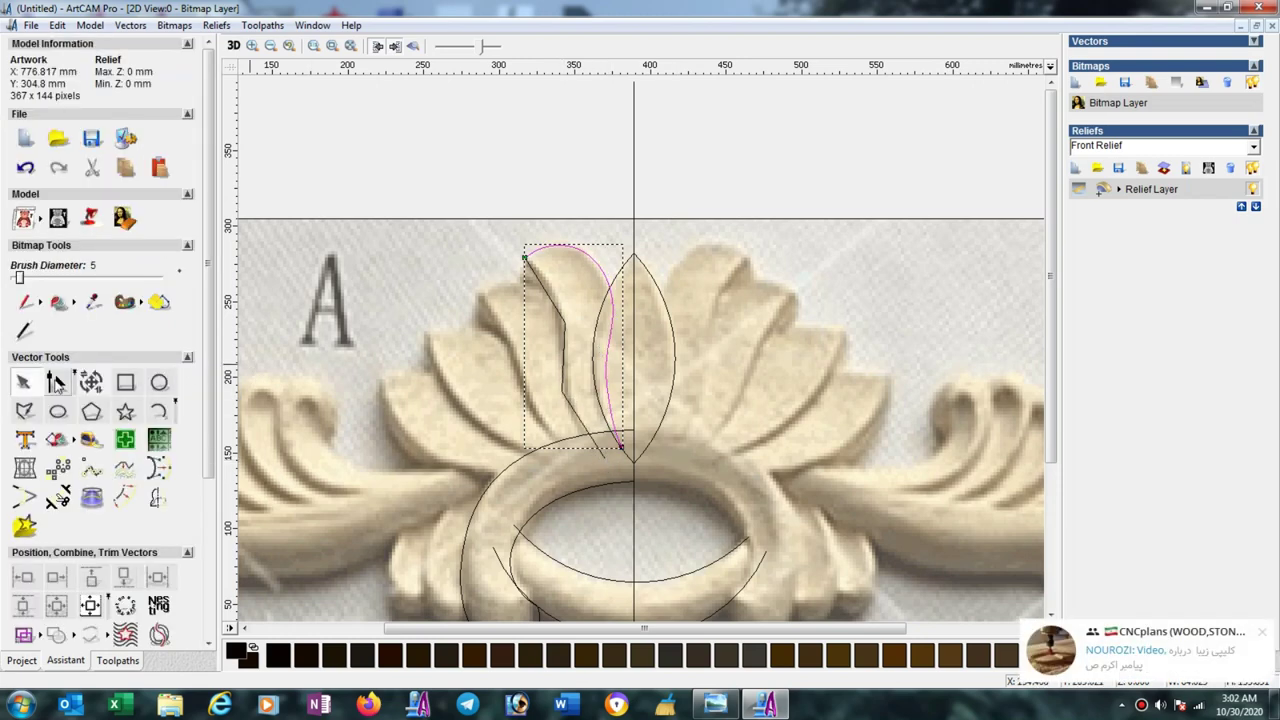
Smooth that polyline into a curve and move its nodes to follow the carving.
left_click(56, 382)
left_click(566, 366)
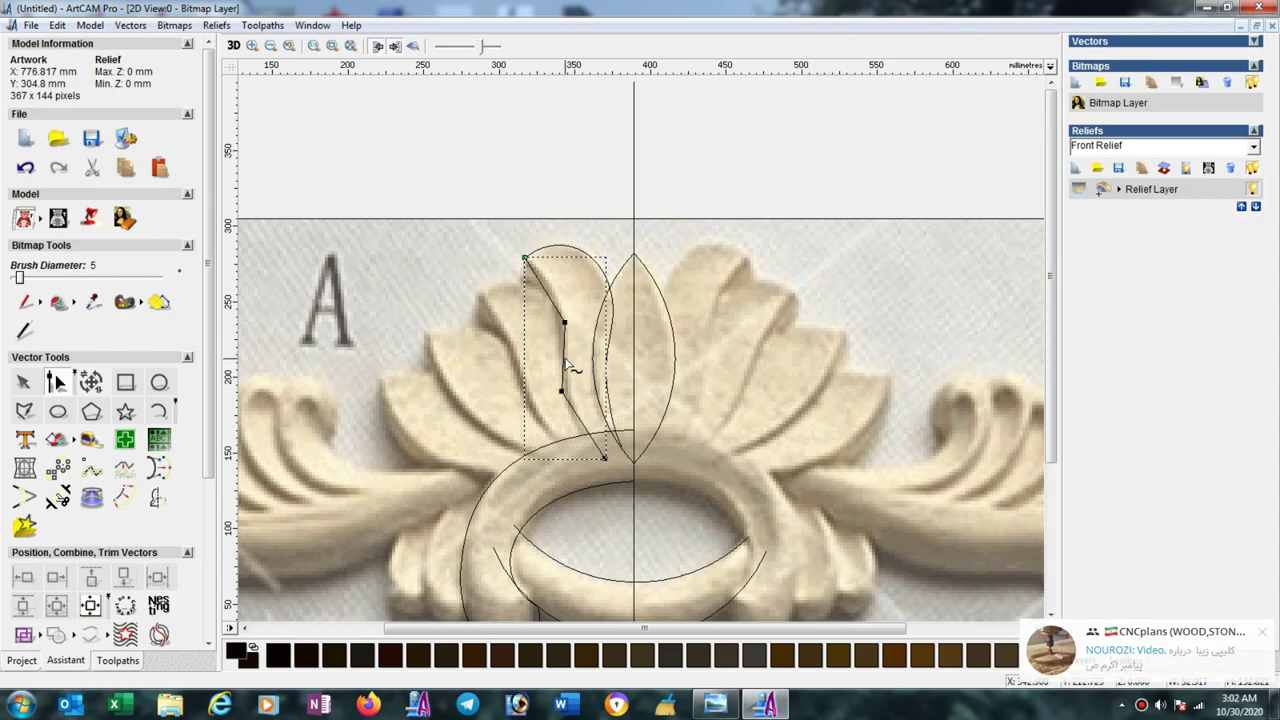
left_click_drag(481, 229, 620, 473)
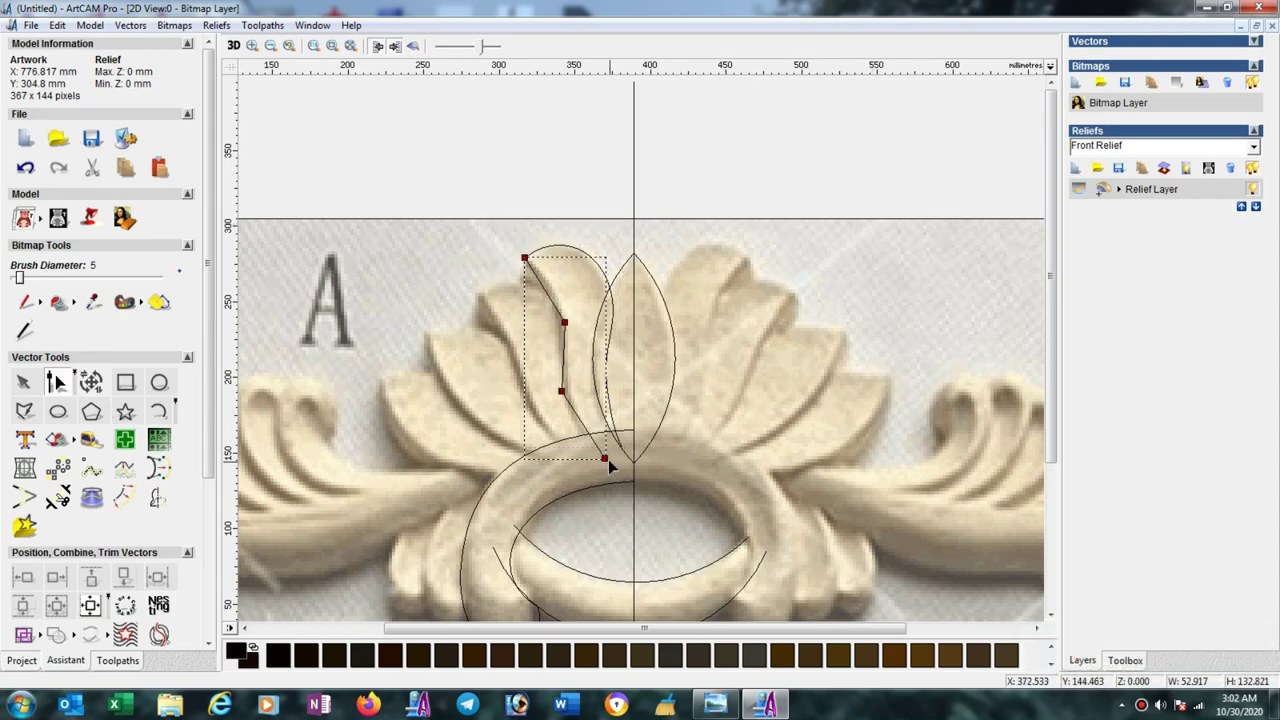
key("s")
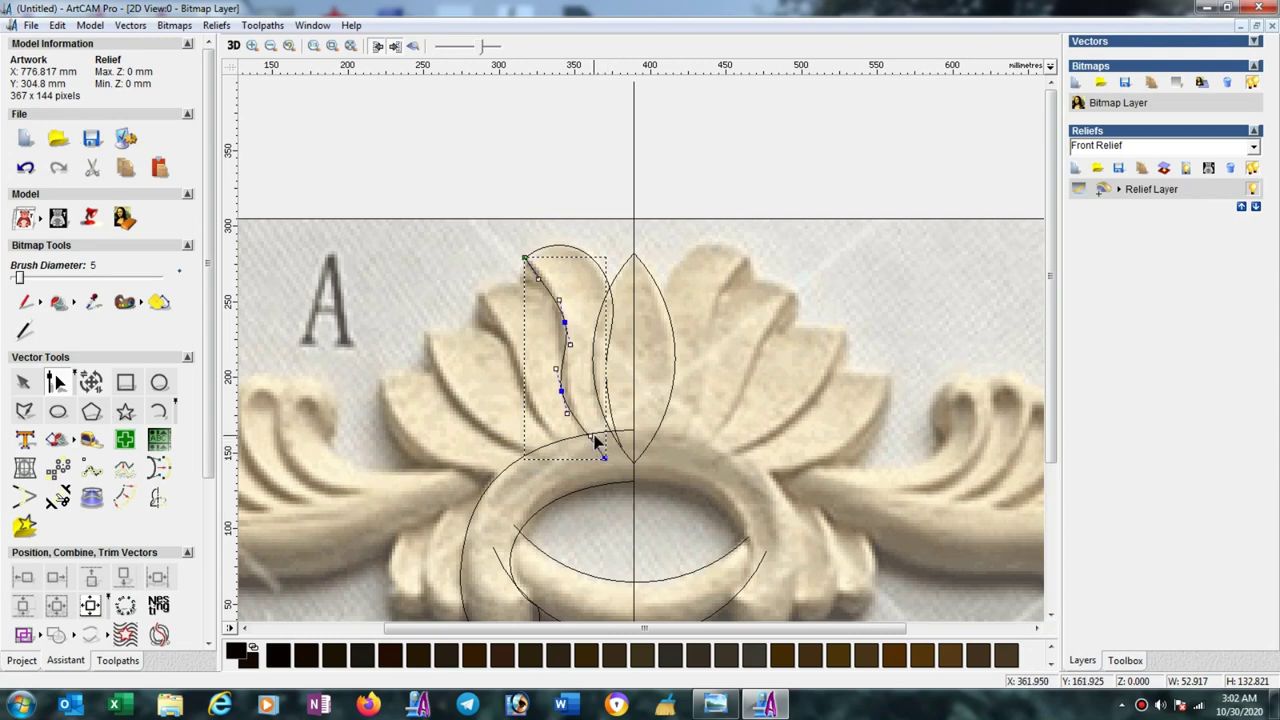
left_click_drag(594, 437, 579, 441)
left_click_drag(559, 389, 565, 392)
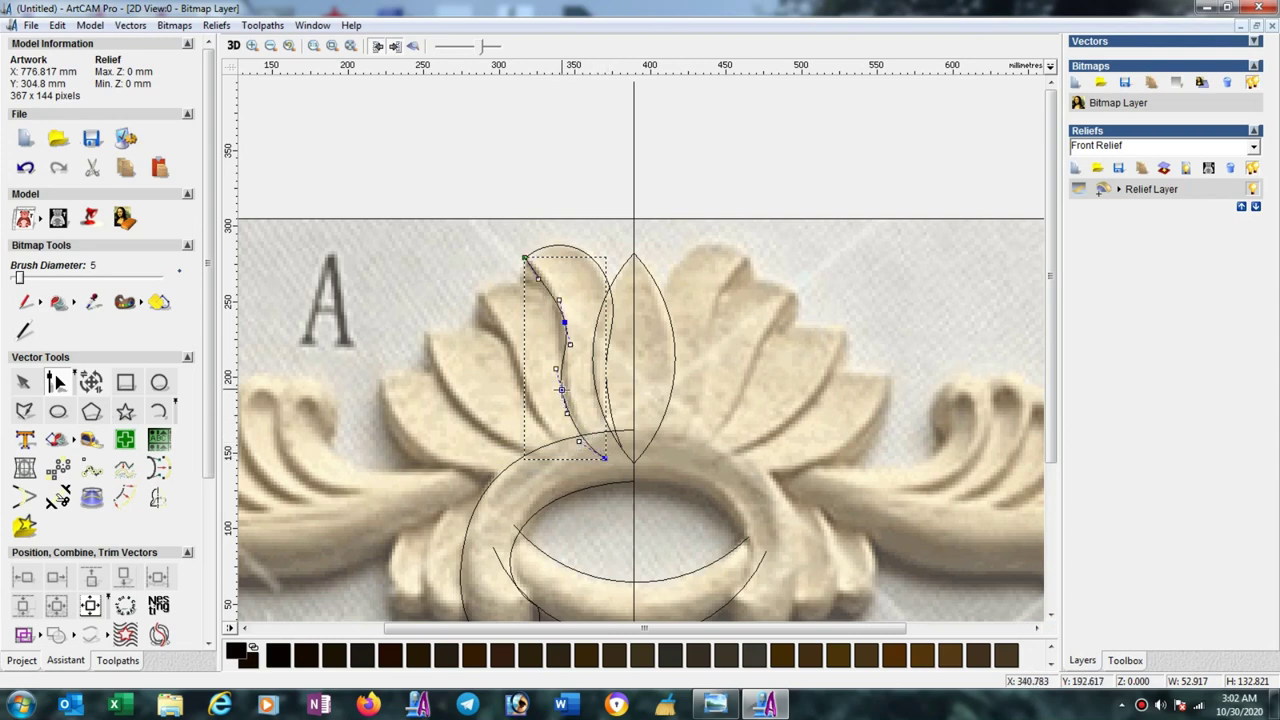
left_click(563, 323)
left_click_drag(563, 323, 525, 258)
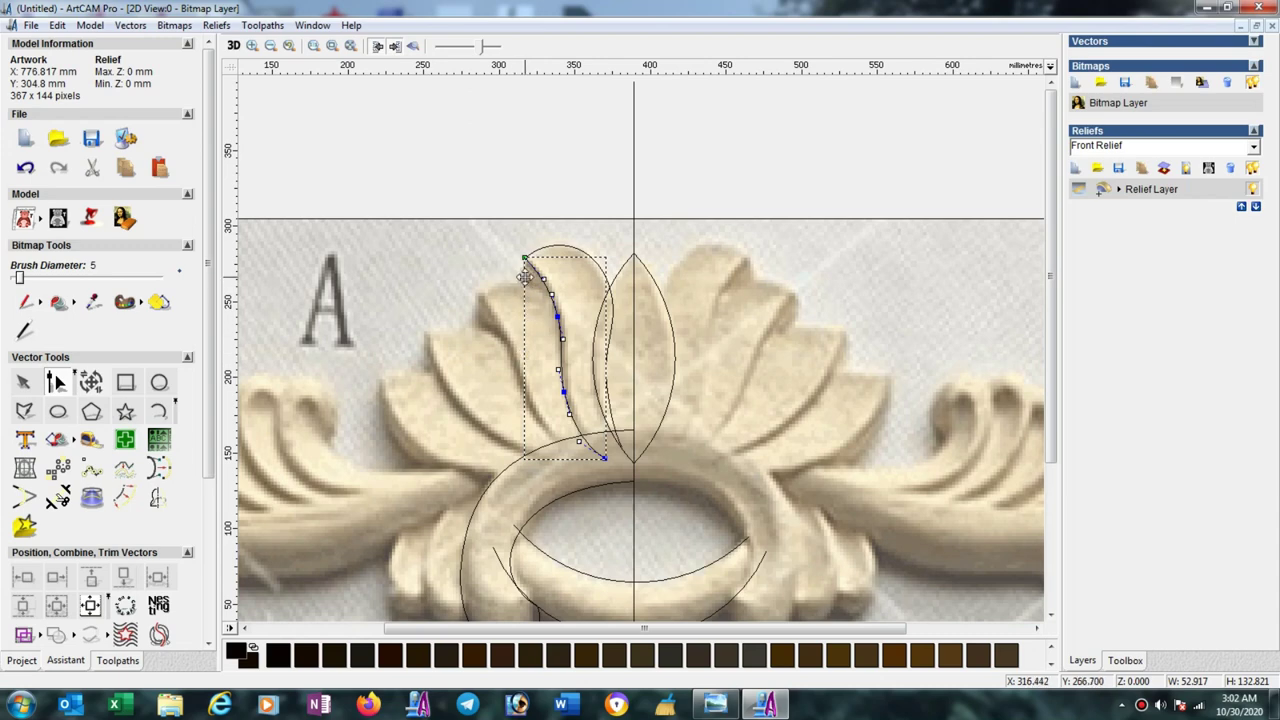
scroll(526, 282, "up", 1)
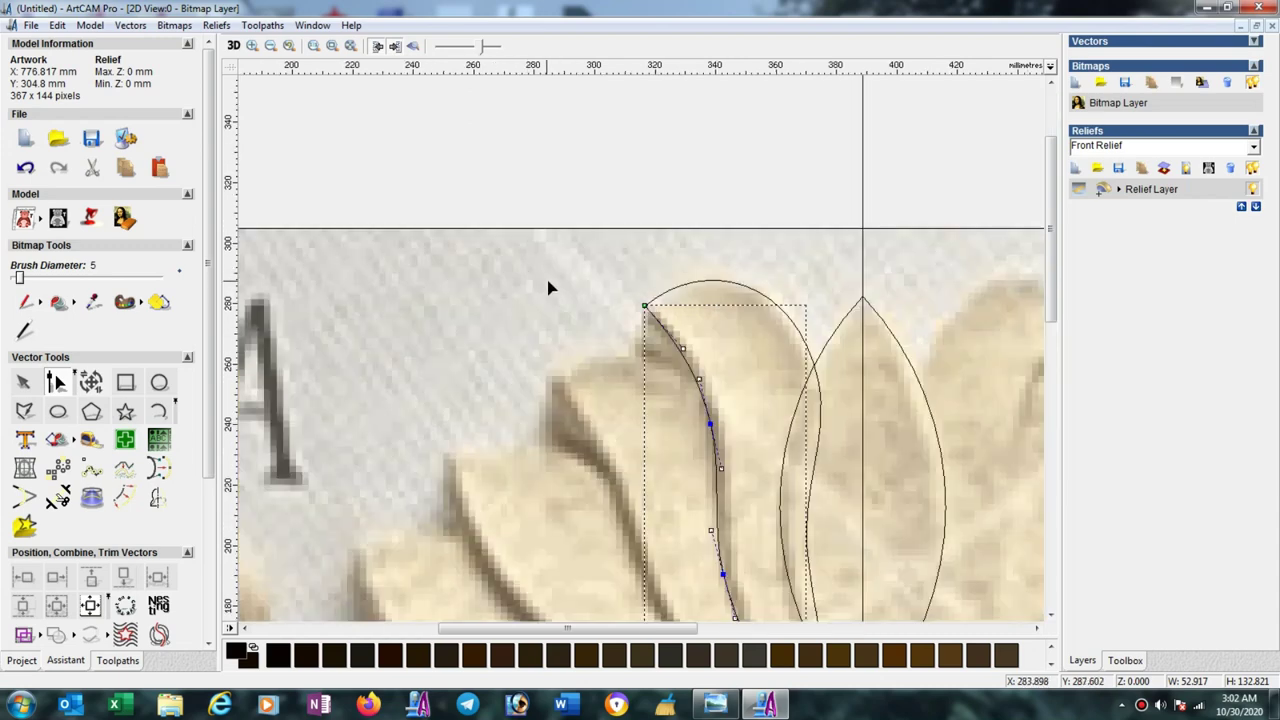
left_click(699, 380)
scroll(710, 420, "down", 1)
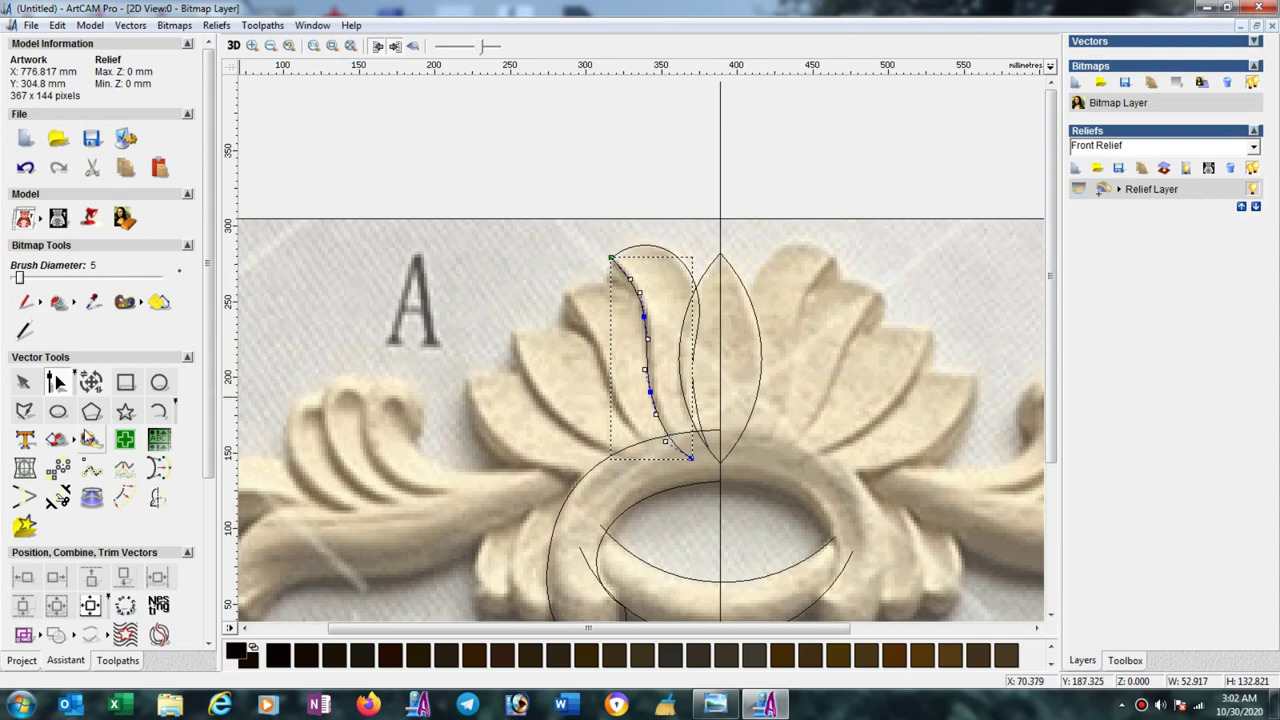
Draw another open polyline along a leaf edge from its tip down to the ring.
left_click(25, 410)
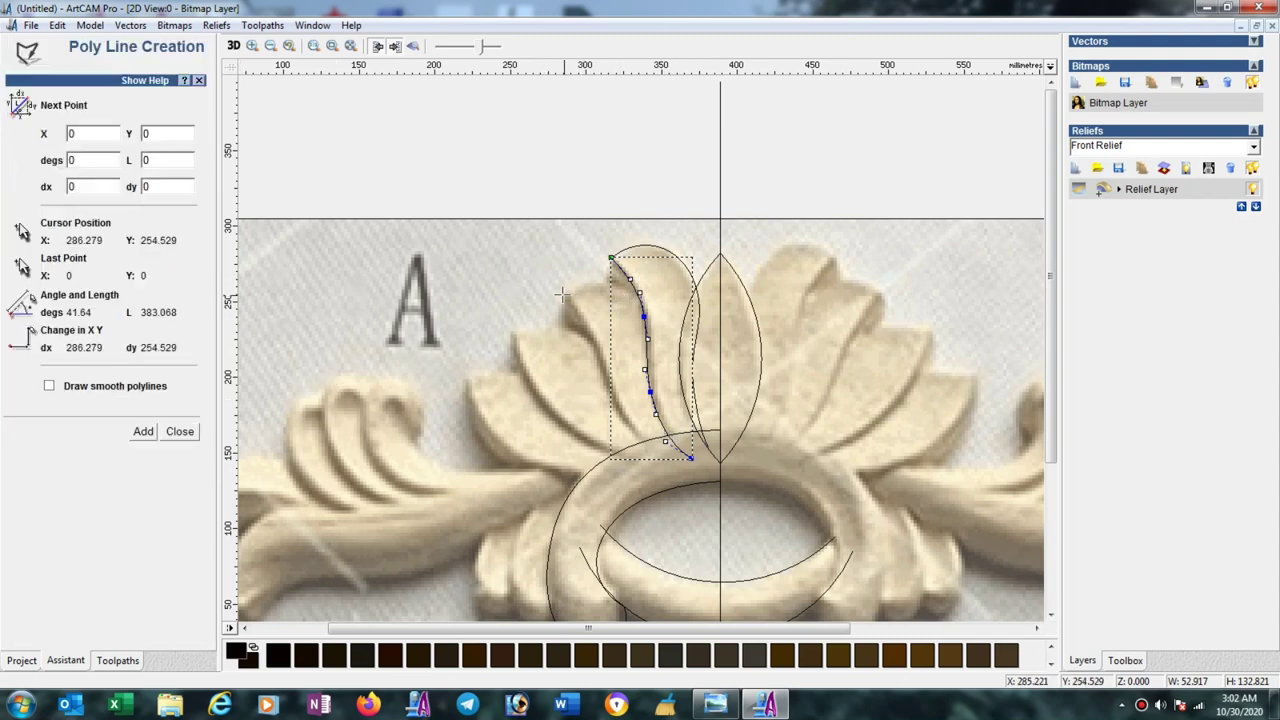
left_click(563, 297)
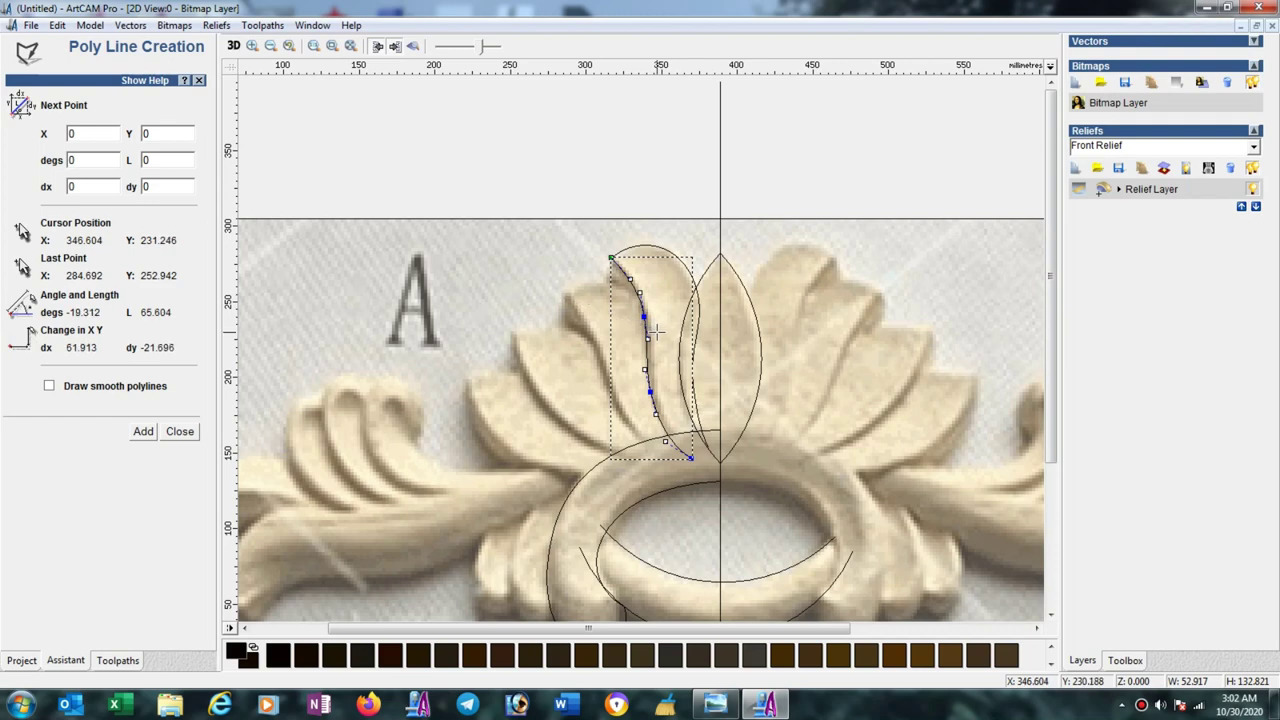
left_click(652, 333)
left_click(658, 400)
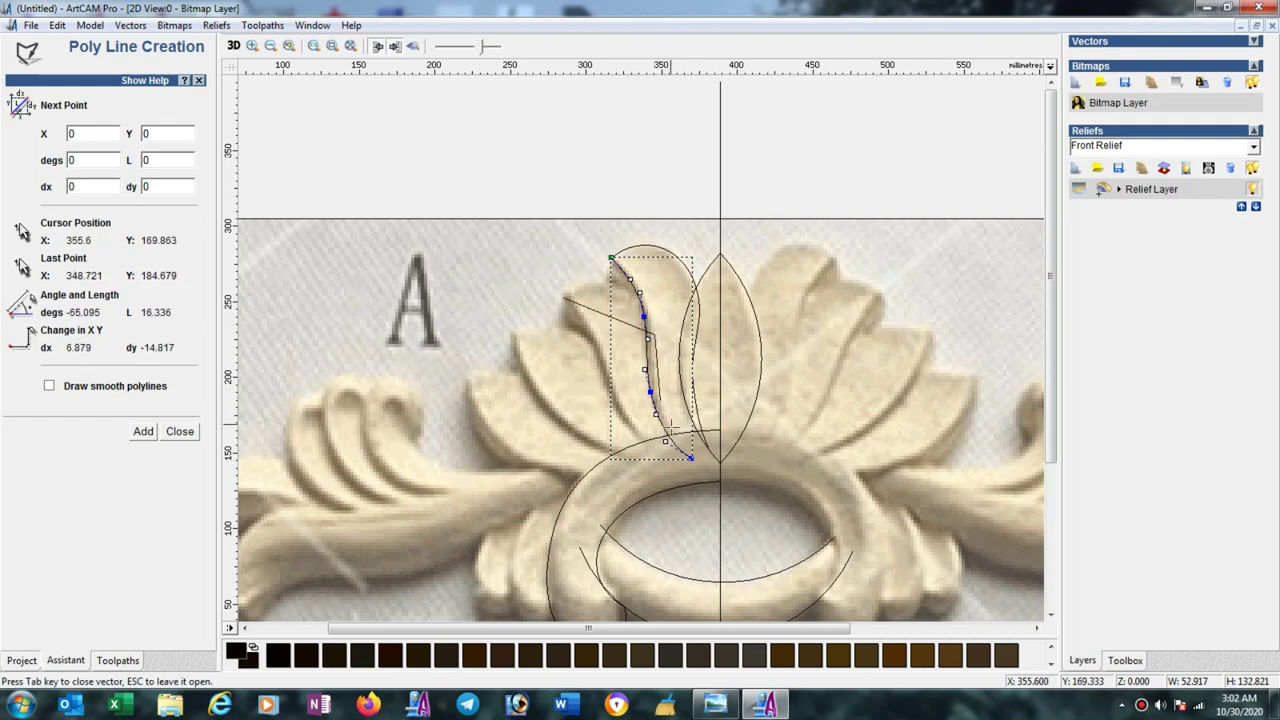
left_click(692, 458)
key("Escape")
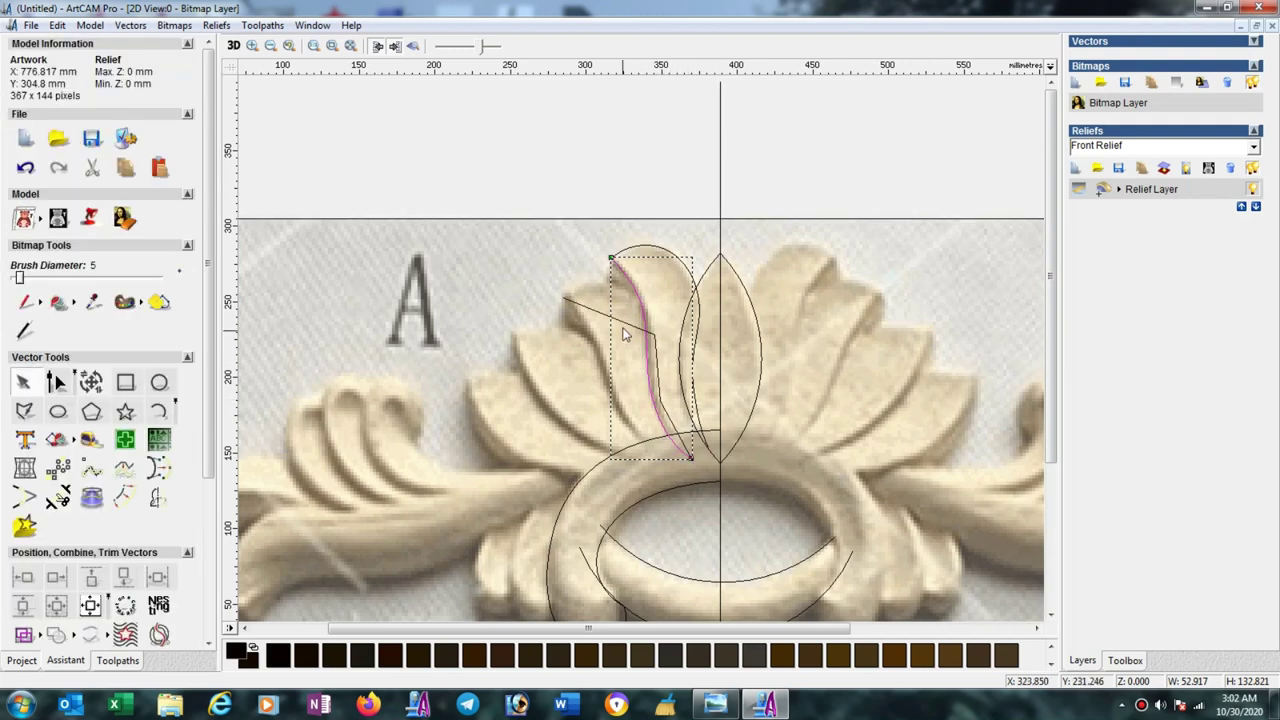
Convert the new polyline to Bezier spans and reshape them to match the leaf edge.
left_click(612, 320)
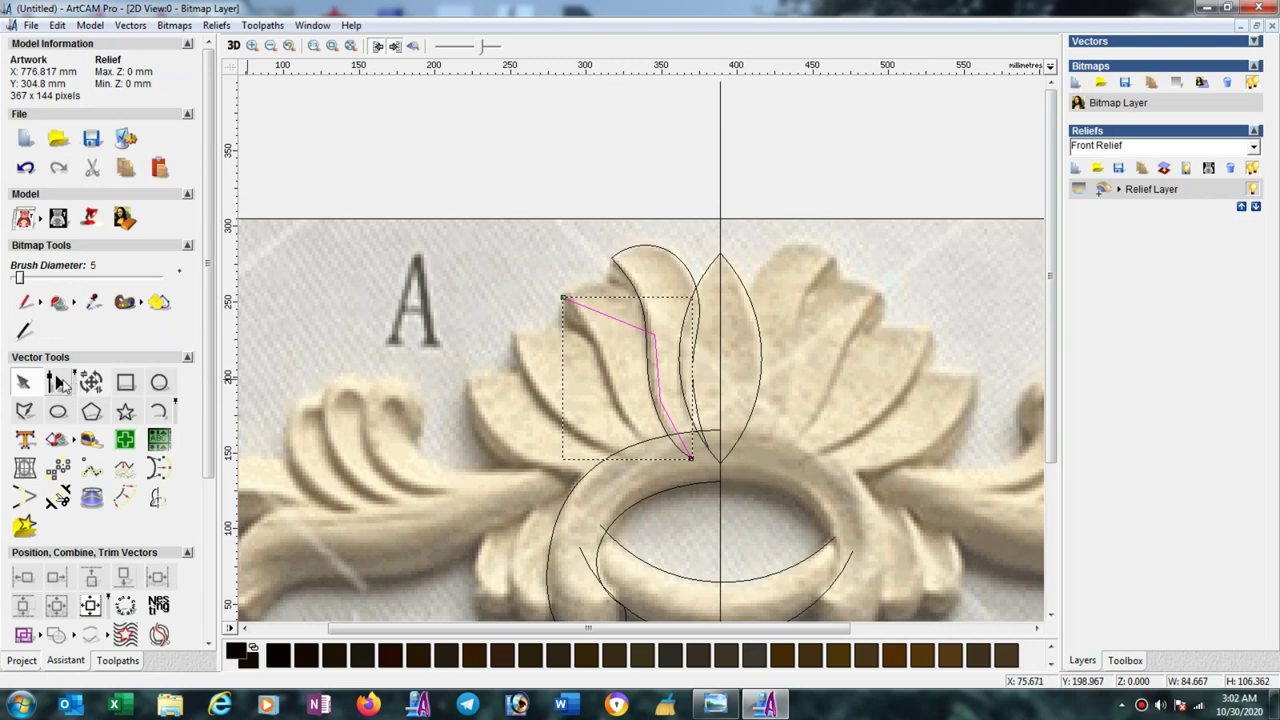
left_click_drag(544, 262, 701, 492)
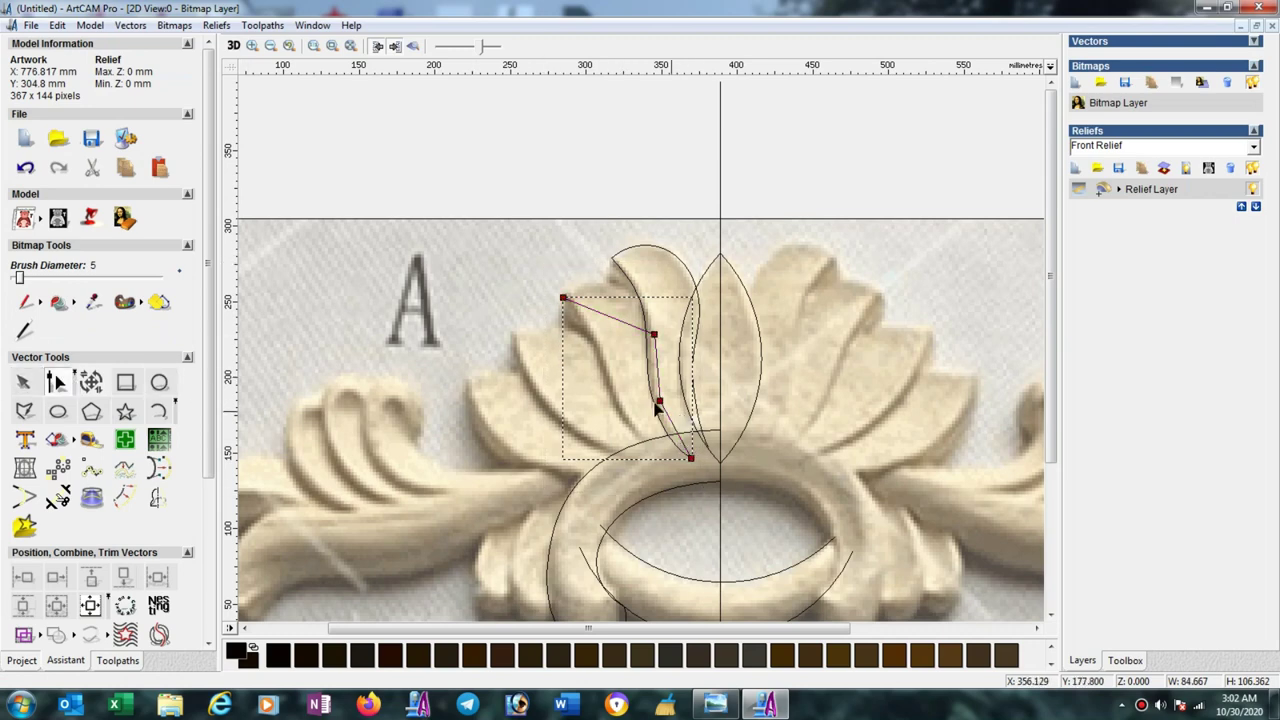
key("b")
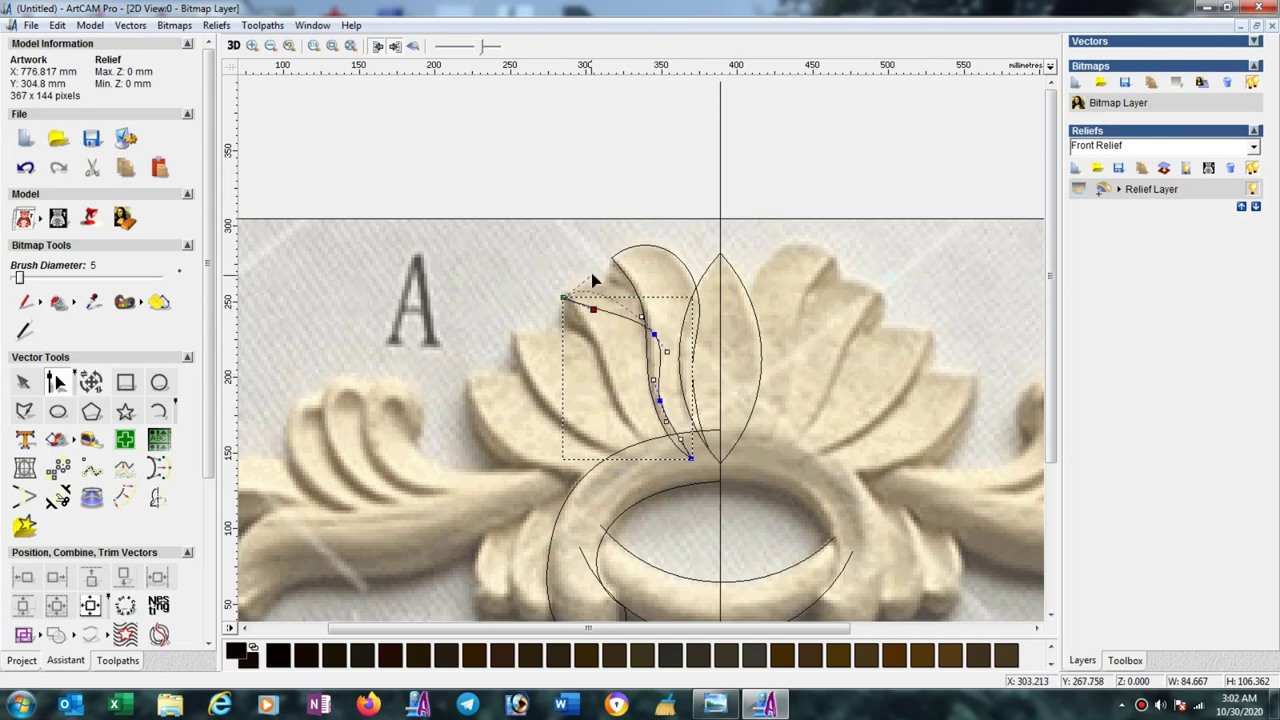
left_click_drag(593, 281, 594, 259)
left_click_drag(641, 318, 643, 289)
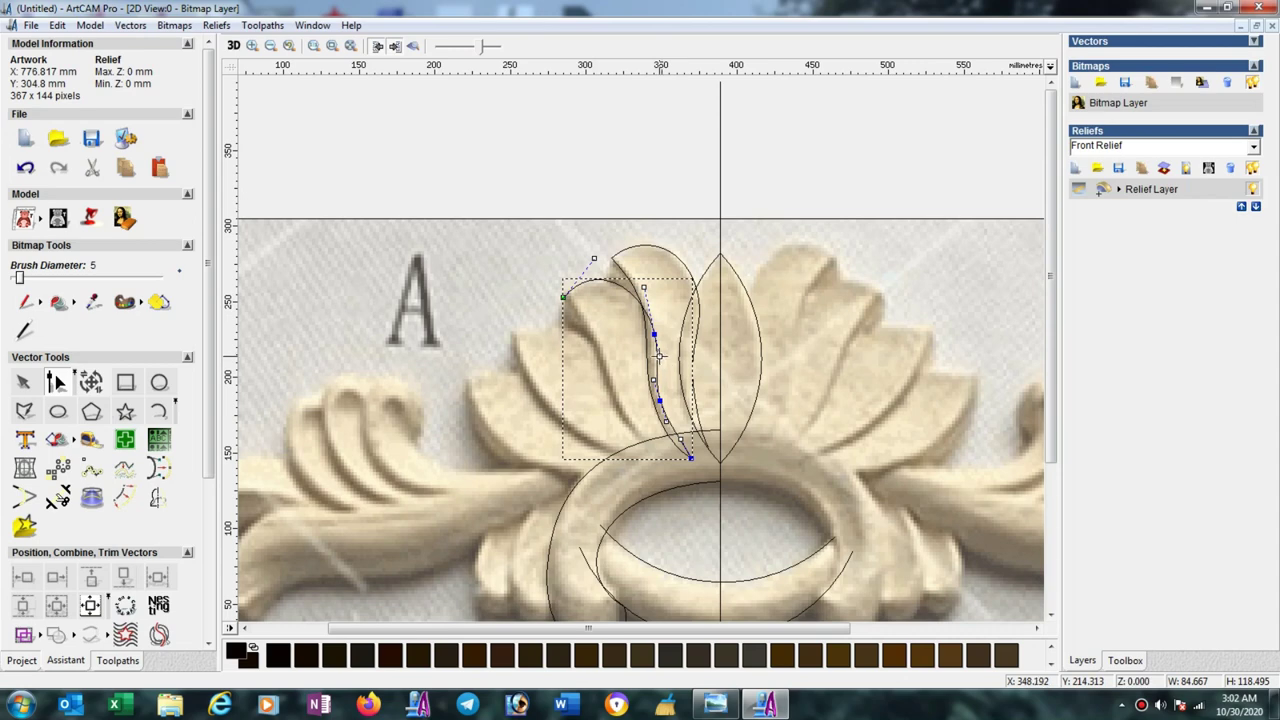
left_click_drag(662, 362, 658, 366)
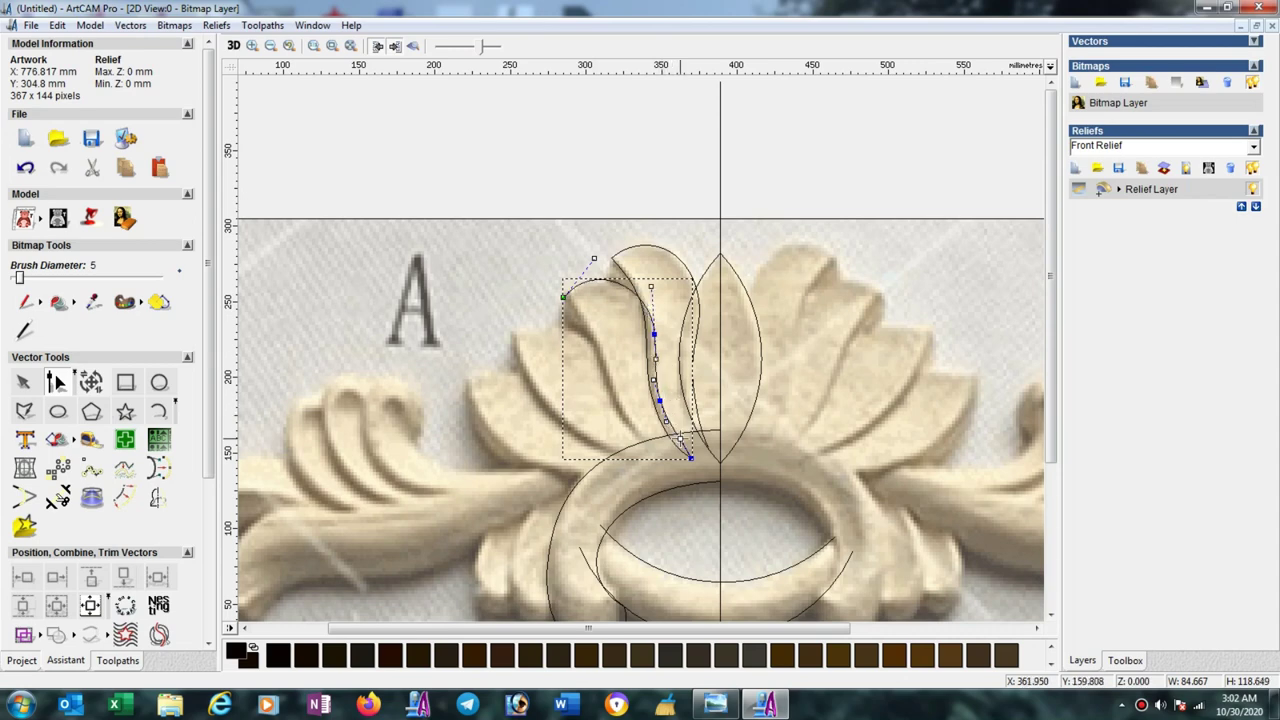
left_click(24, 411)
Trace an open four-point polyline along the leaf's inner edge down to the ring.
left_click(562, 297)
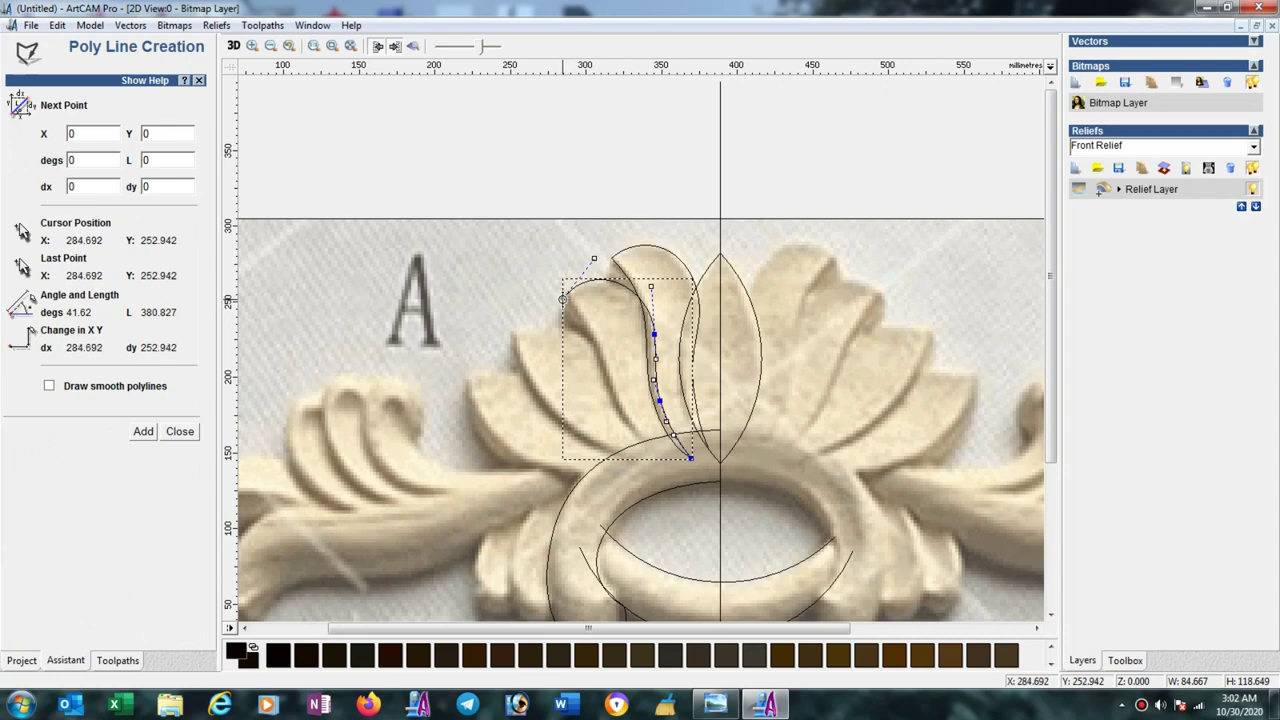
left_click(596, 337)
left_click(615, 397)
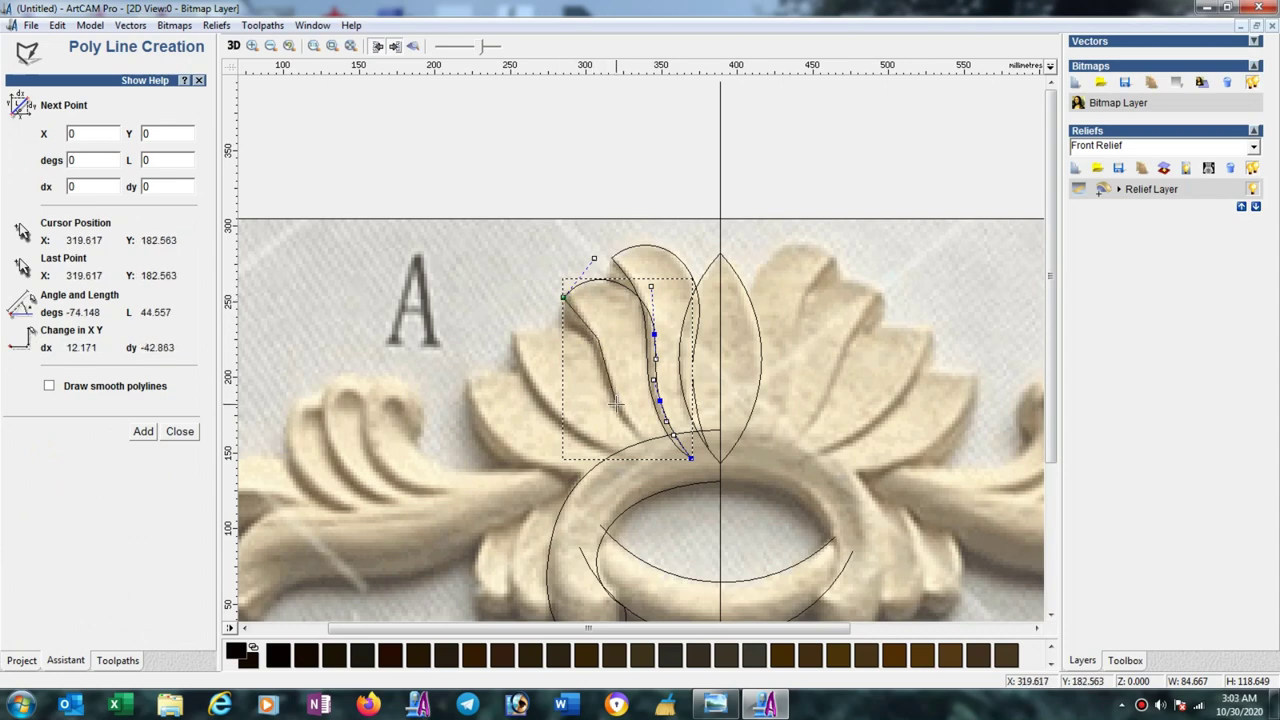
left_click(669, 463)
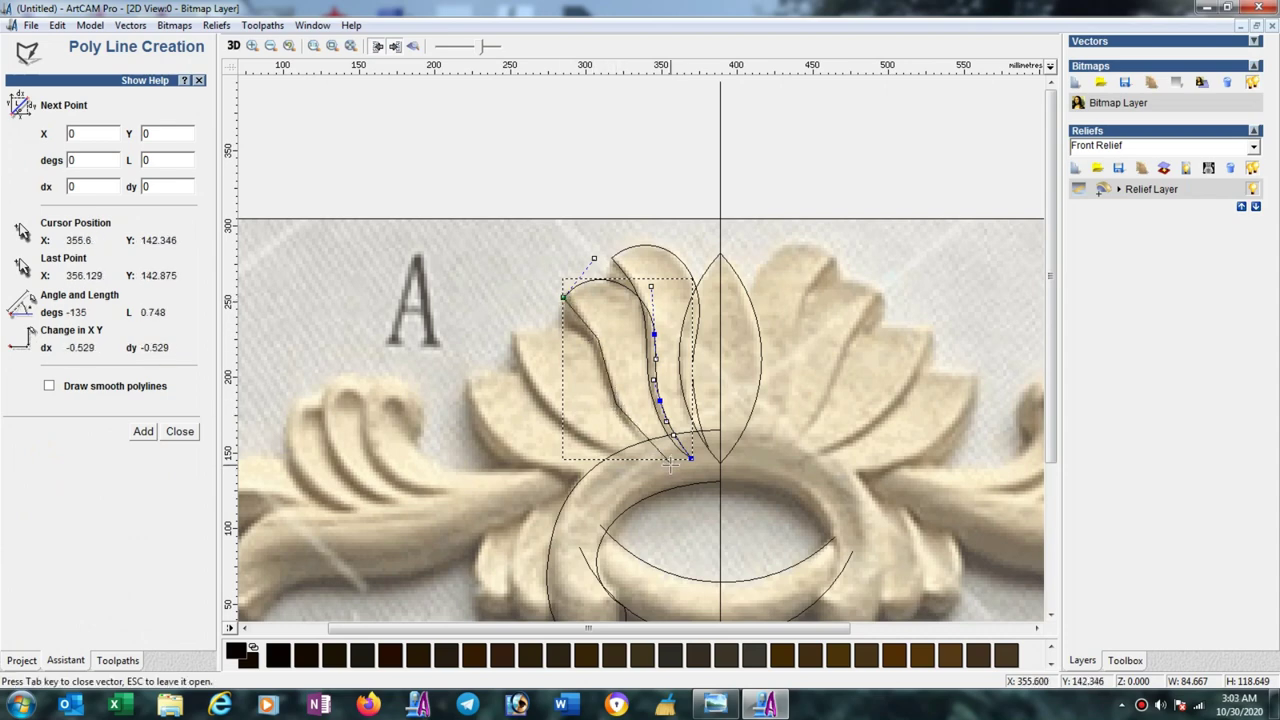
key("Escape")
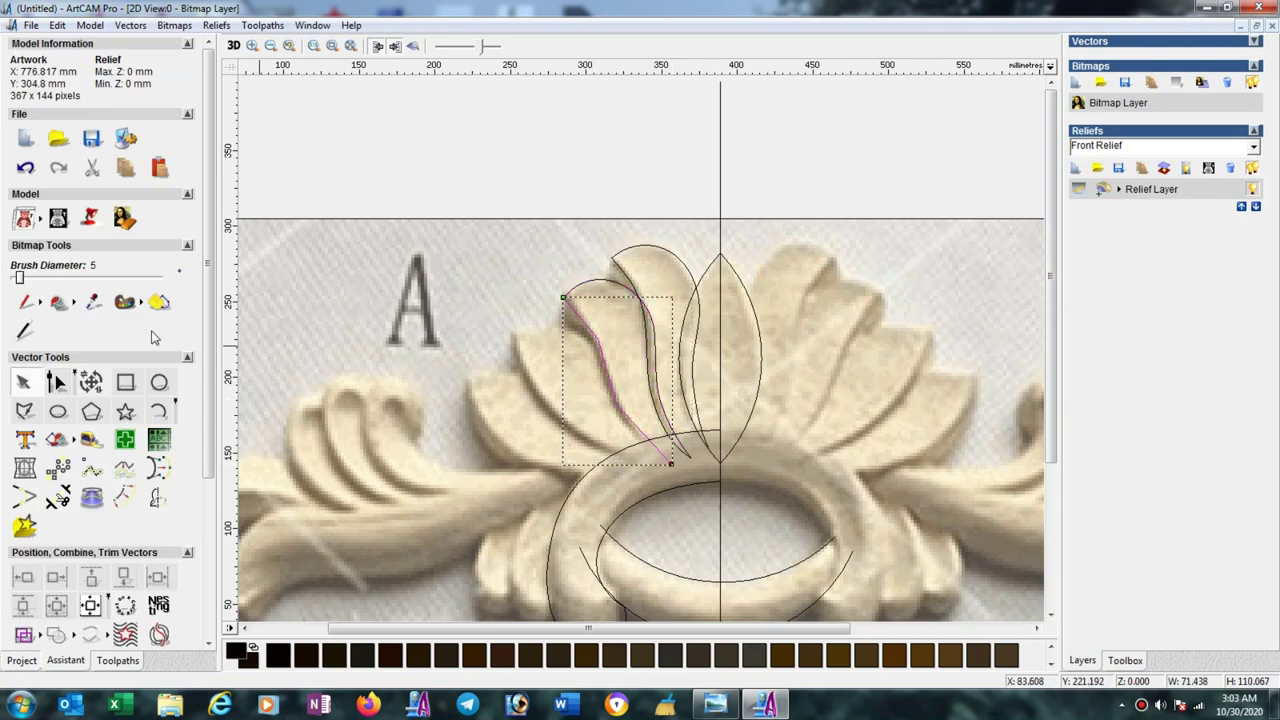
Convert that polyline into smooth curves and nudge its middle node onto the leaf edge.
left_click(57, 379)
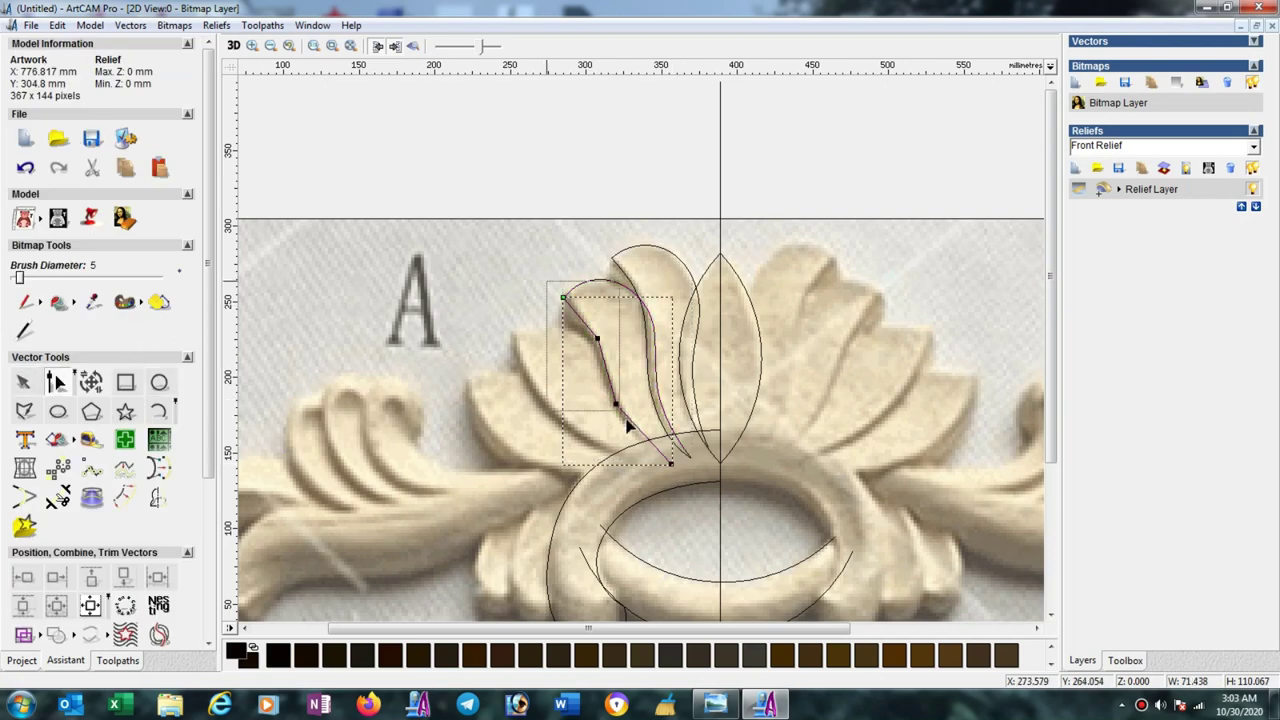
key("c")
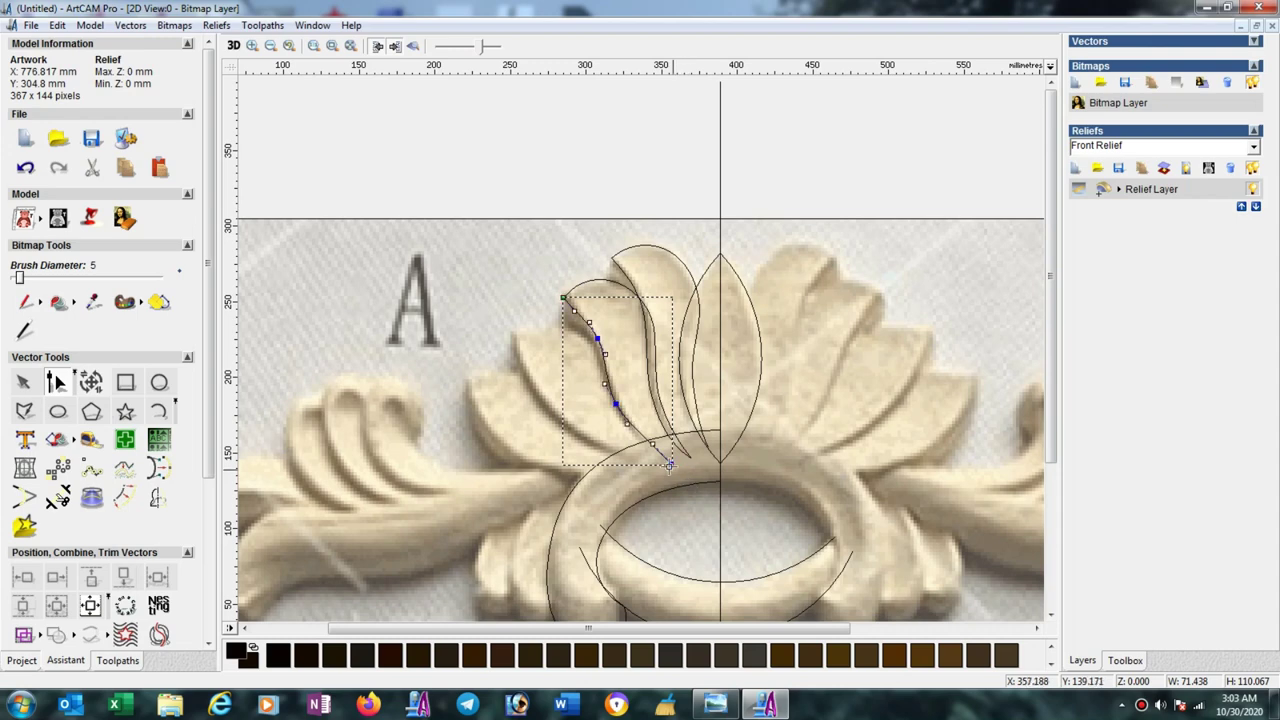
left_click(600, 340)
left_click_drag(598, 341, 595, 339)
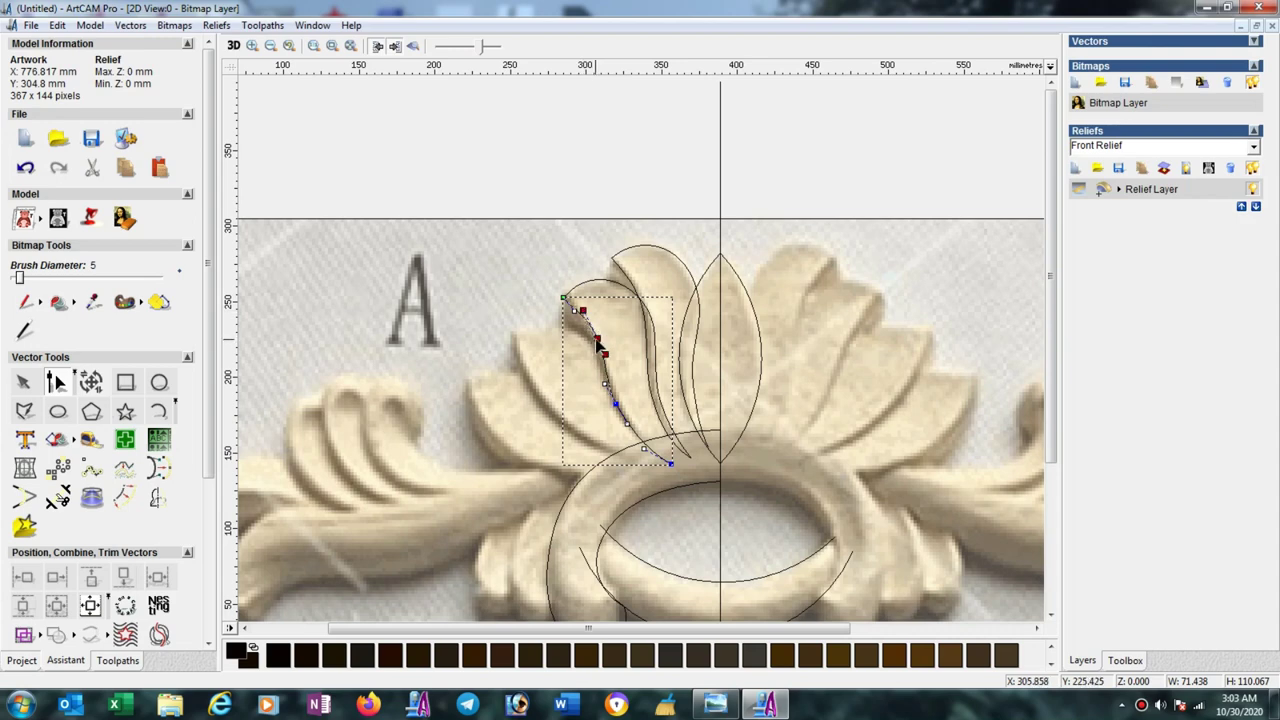
Draw a short open polyline from the neighbouring leaf's tip across the leaf top.
left_click(25, 412)
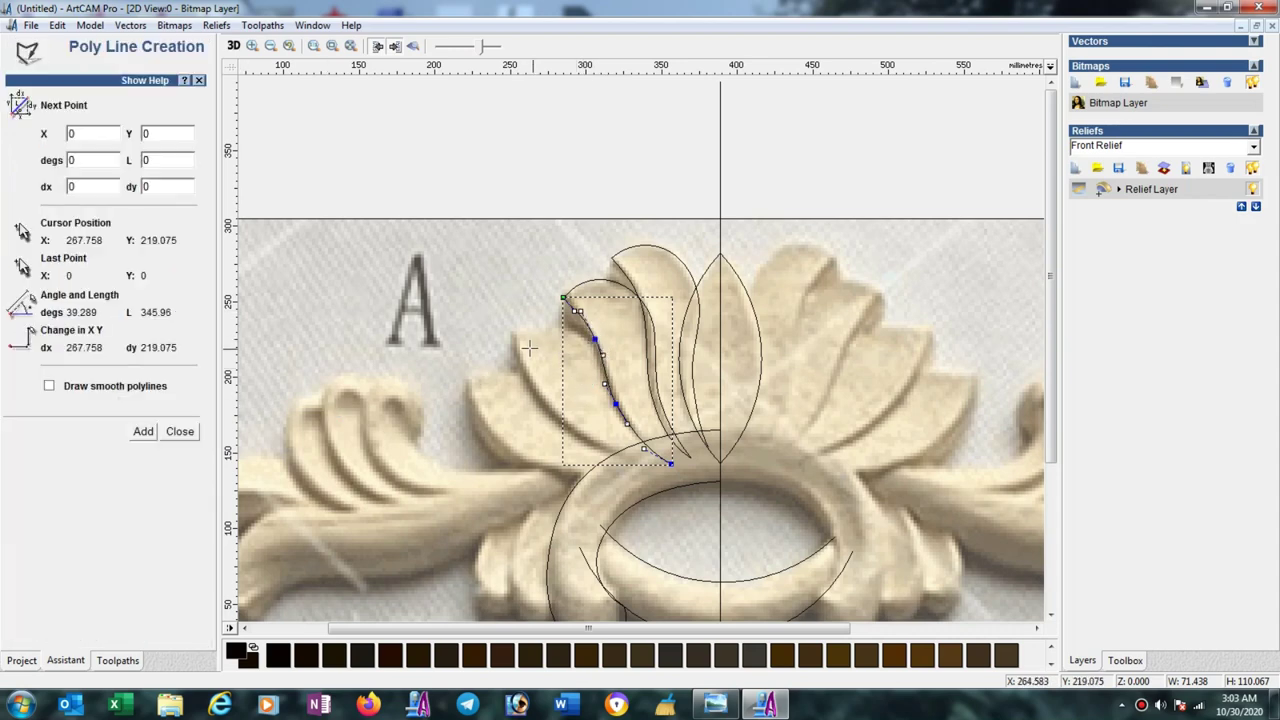
left_click(596, 339)
left_click(617, 401)
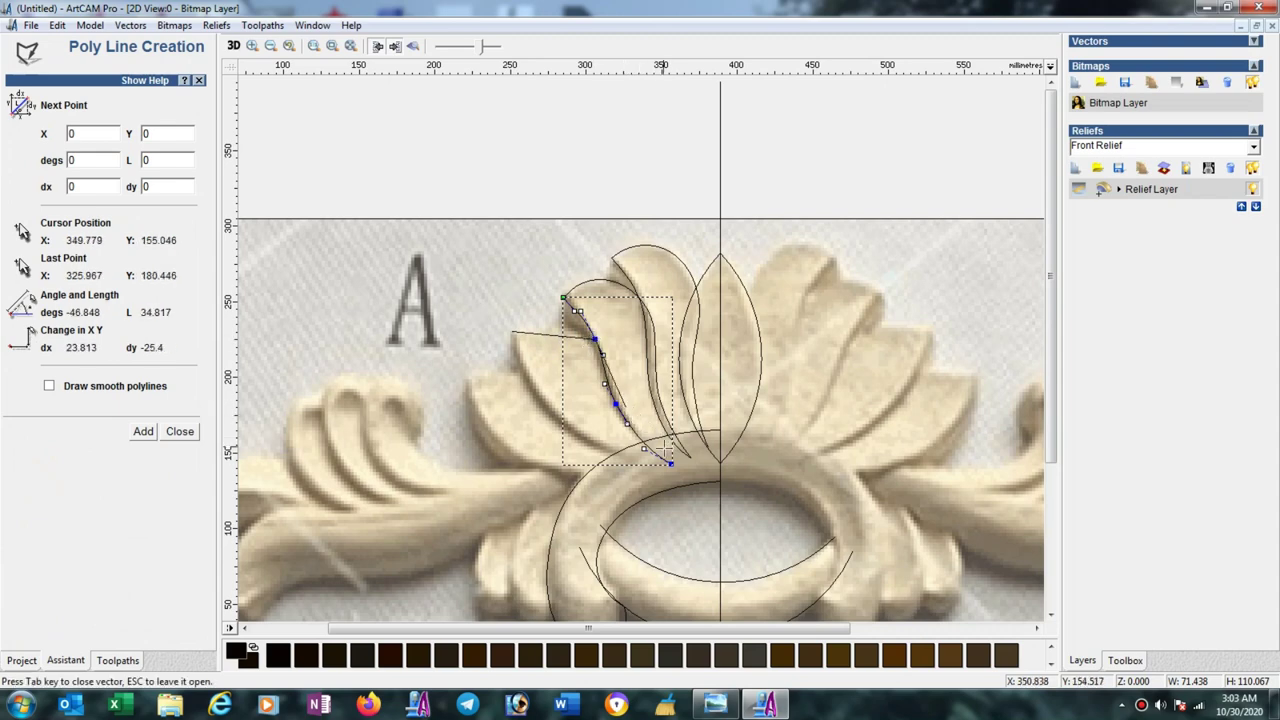
left_click(671, 462)
key("Escape")
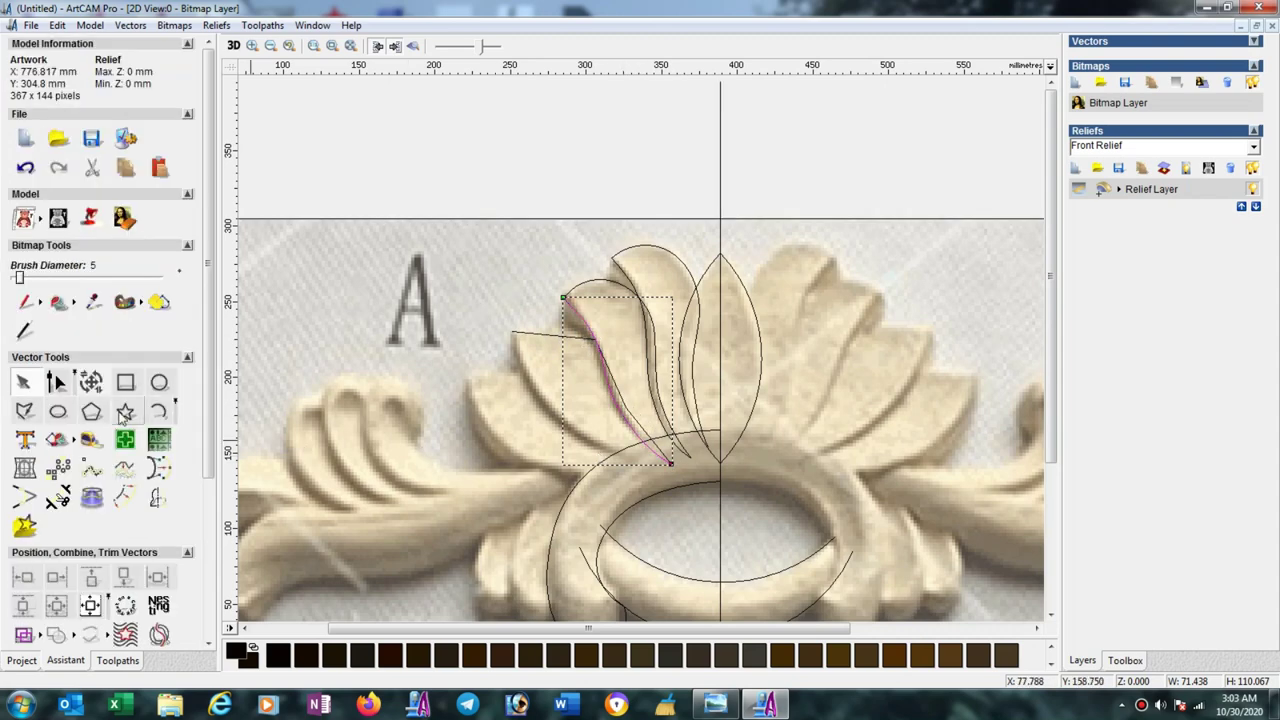
left_click(25, 411)
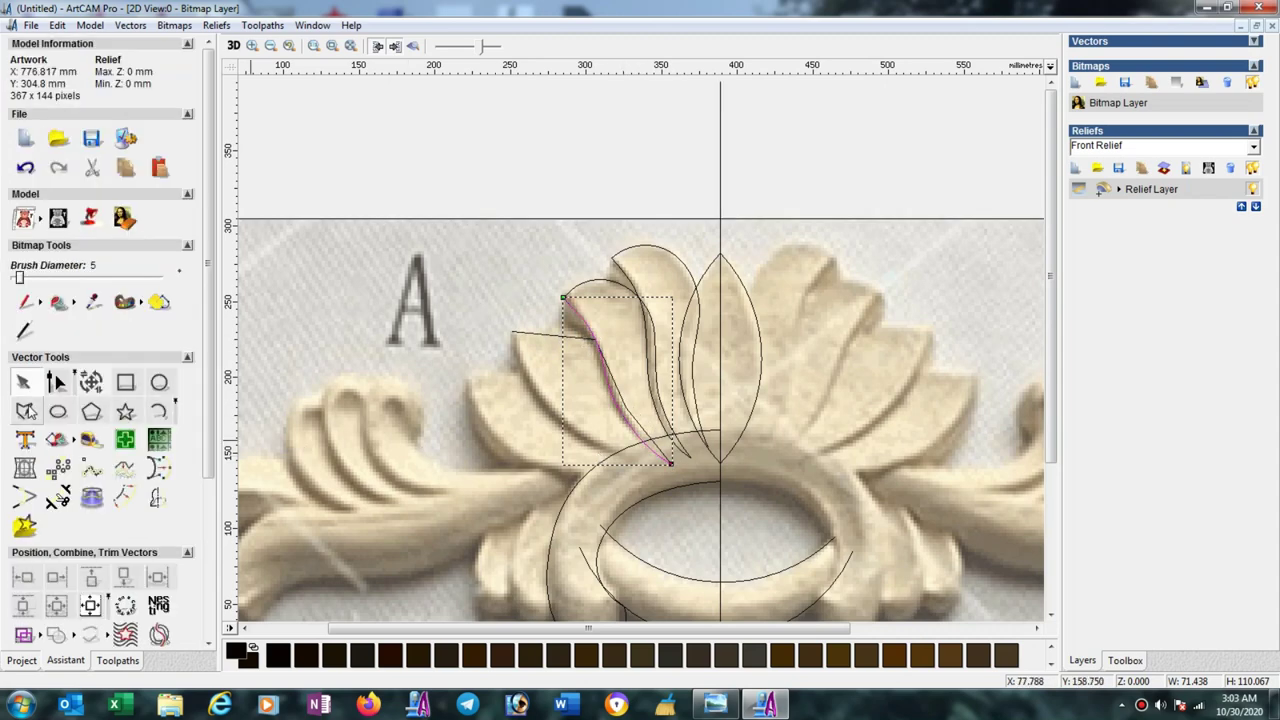
Draw an open three-point polyline from the neighbouring leaf's tip down its edge to the ring.
left_click(512, 331)
left_click(542, 399)
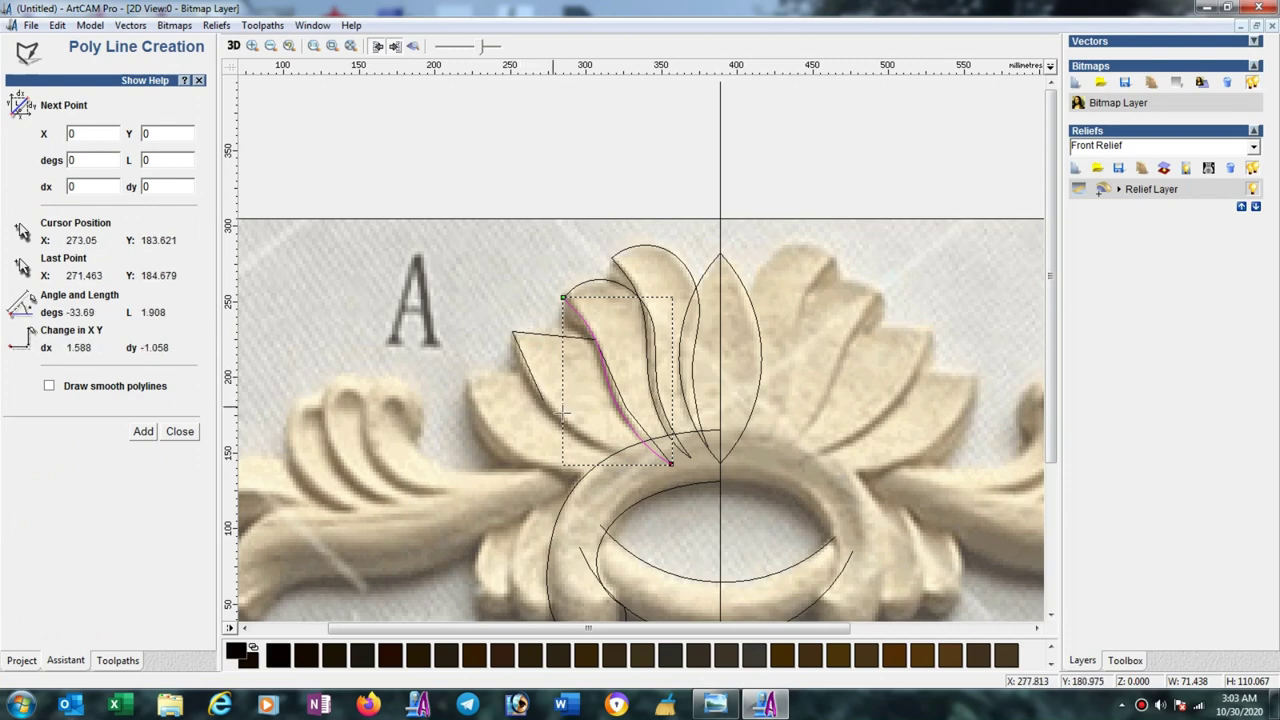
left_click(651, 467)
key("Escape")
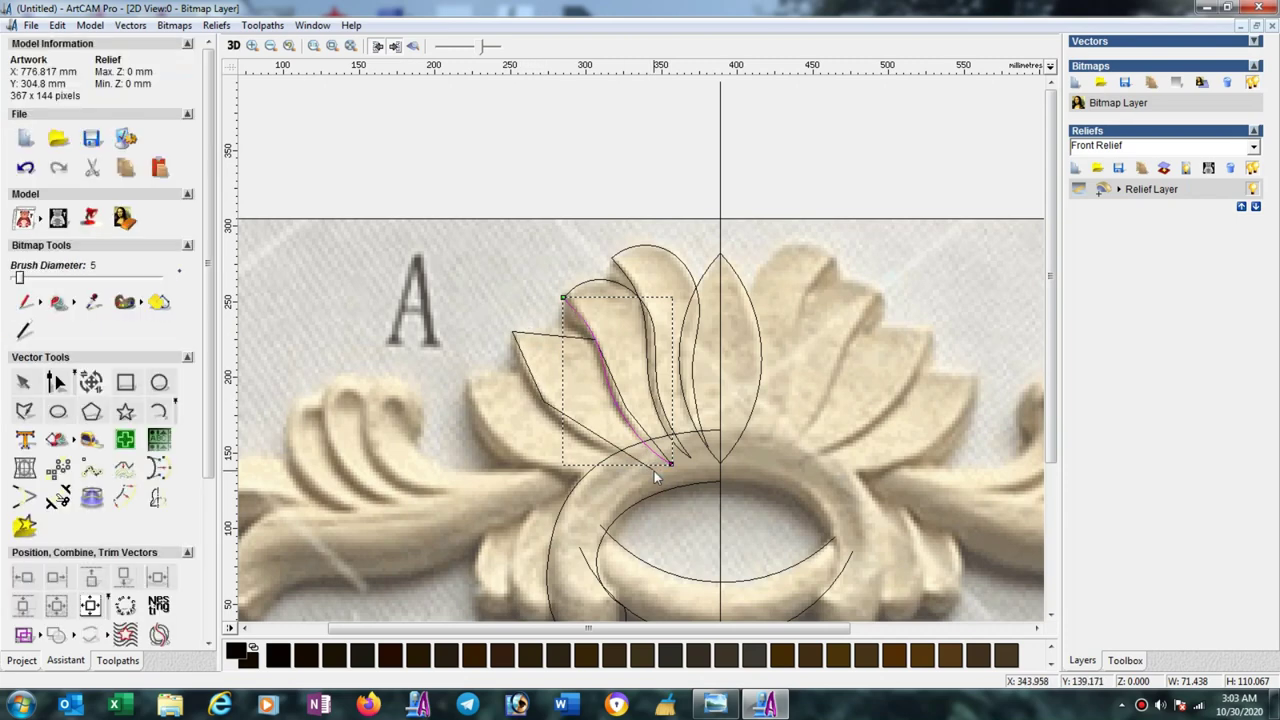
Convert the new polyline to Bezier curves and bend its spans along the leaf edge.
left_click(606, 445)
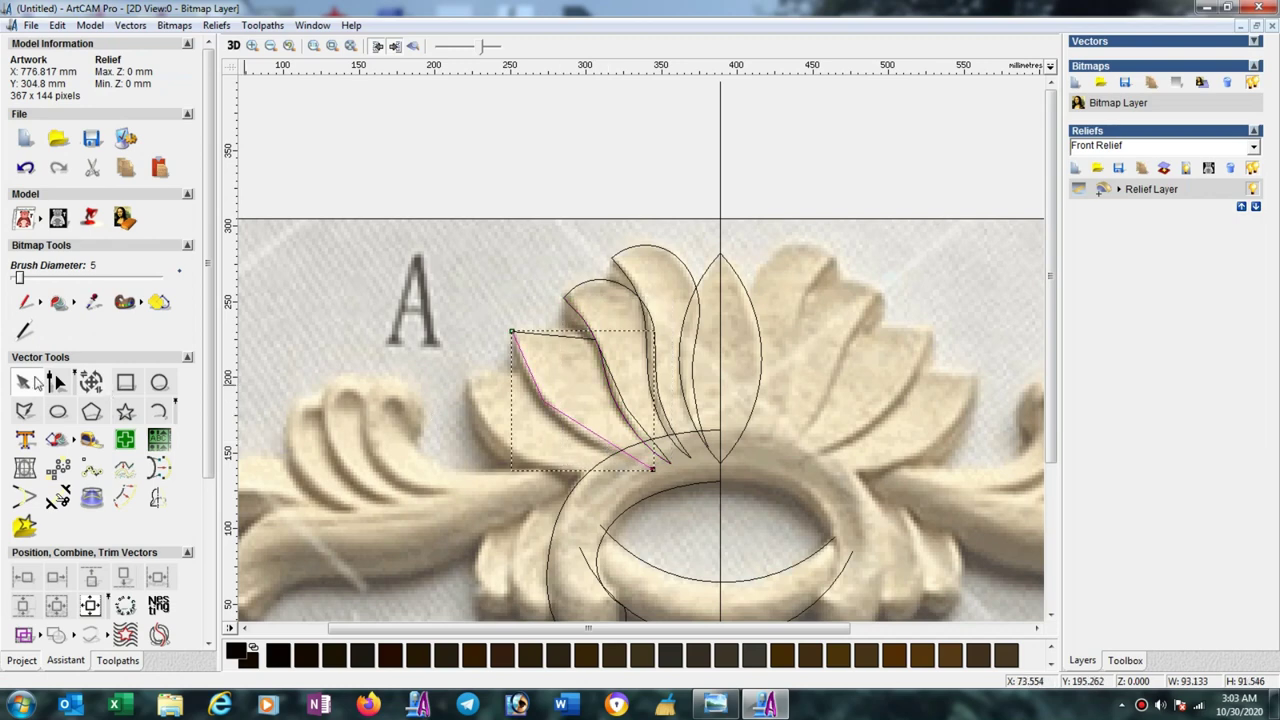
left_click(55, 381)
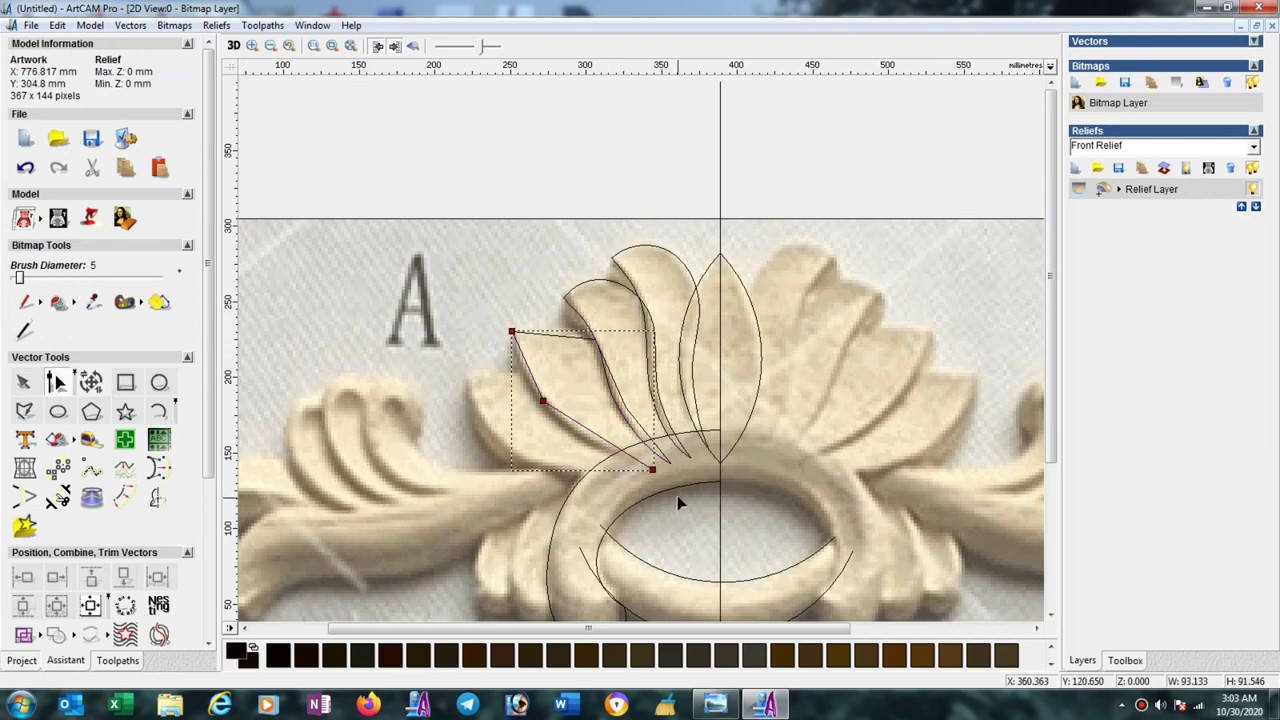
key("b")
left_click_drag(617, 448, 578, 444)
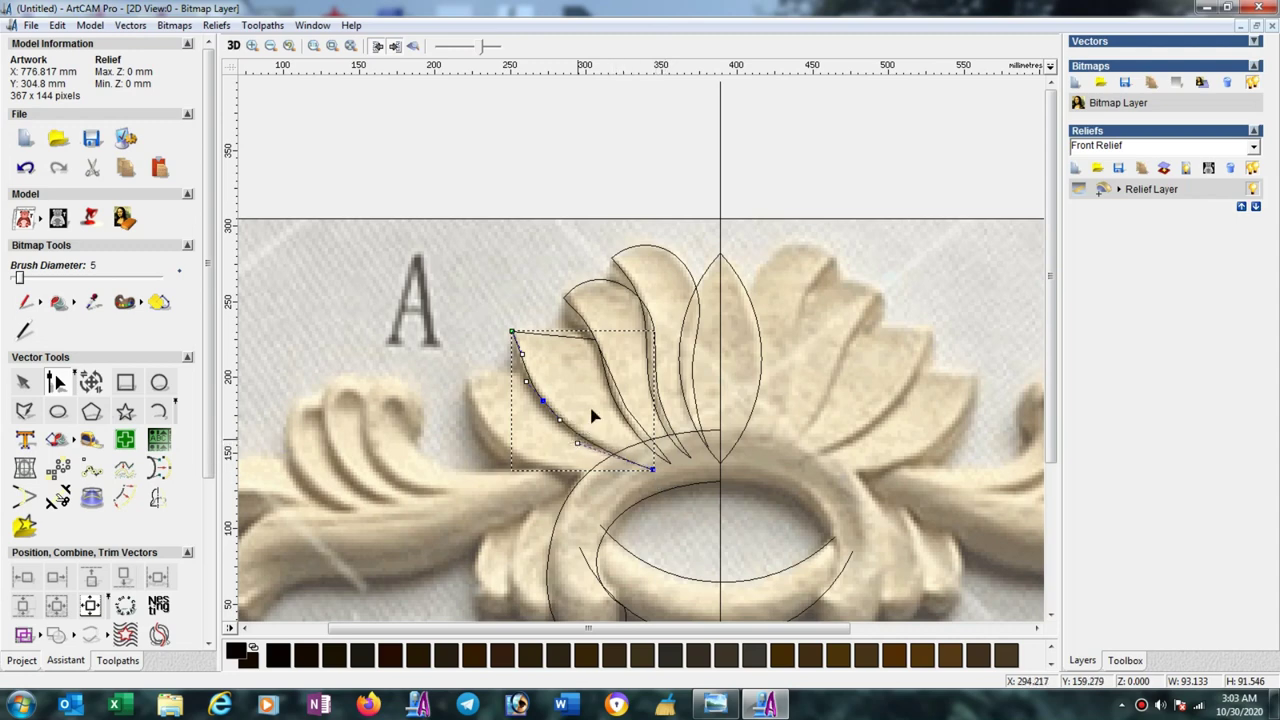
left_click_drag(568, 344, 562, 345)
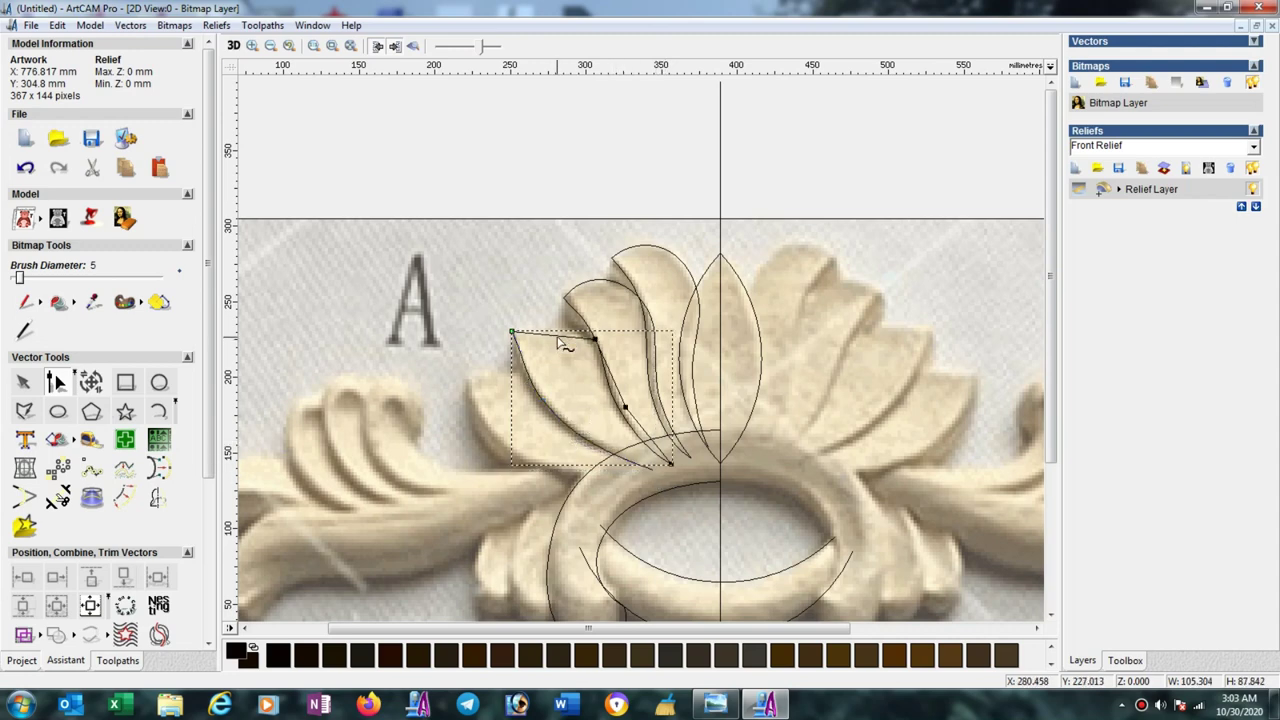
Convert the leaf-edge curve's spans into smooth Bezier curves as well.
left_click(676, 470)
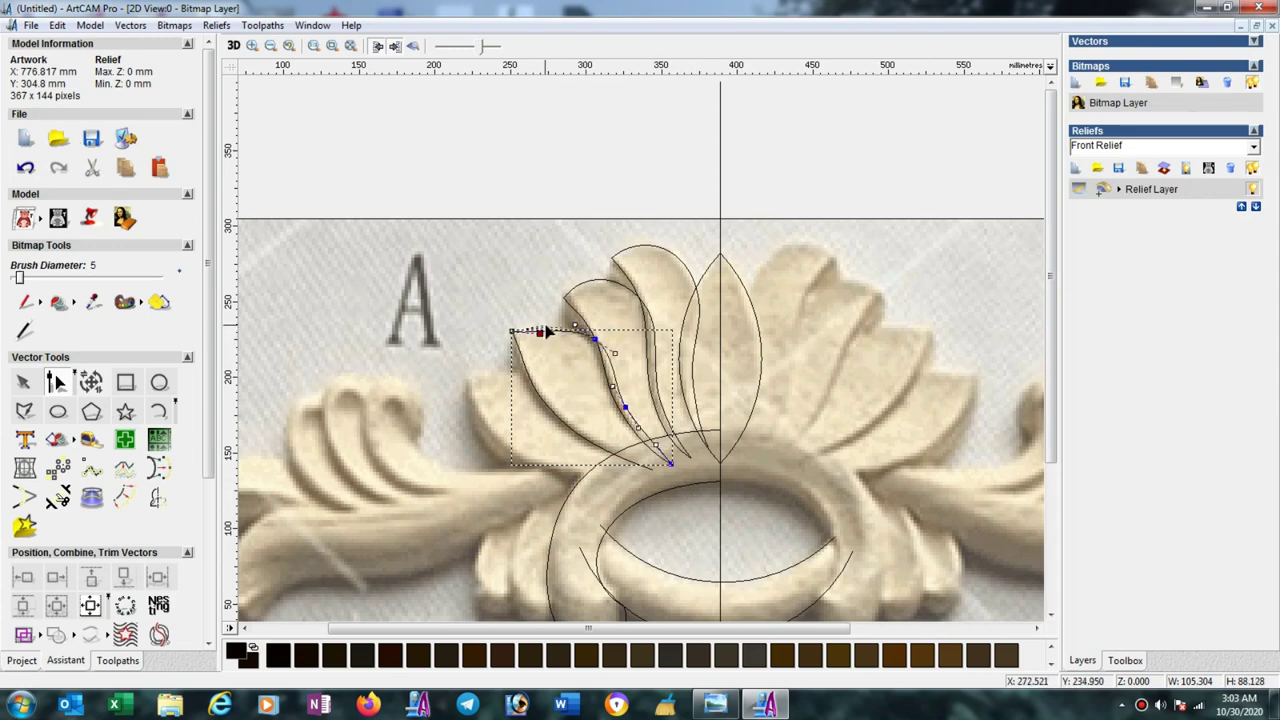
key("b")
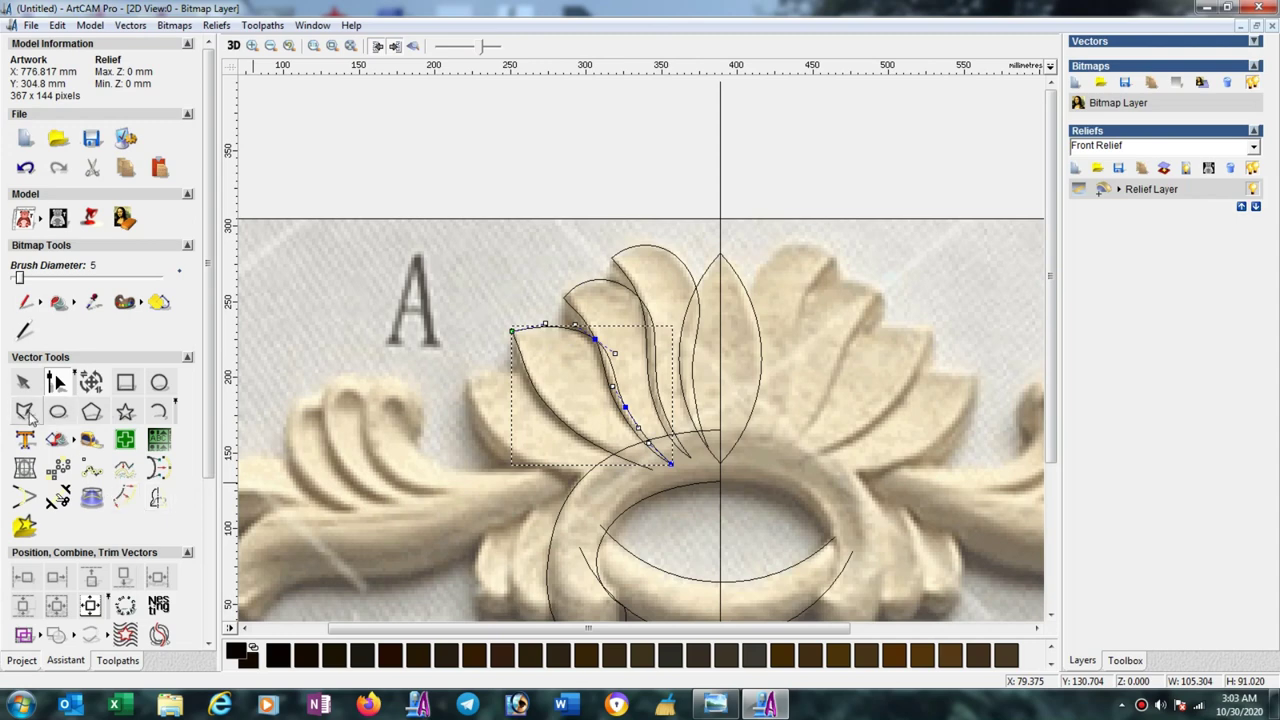
left_click(25, 412)
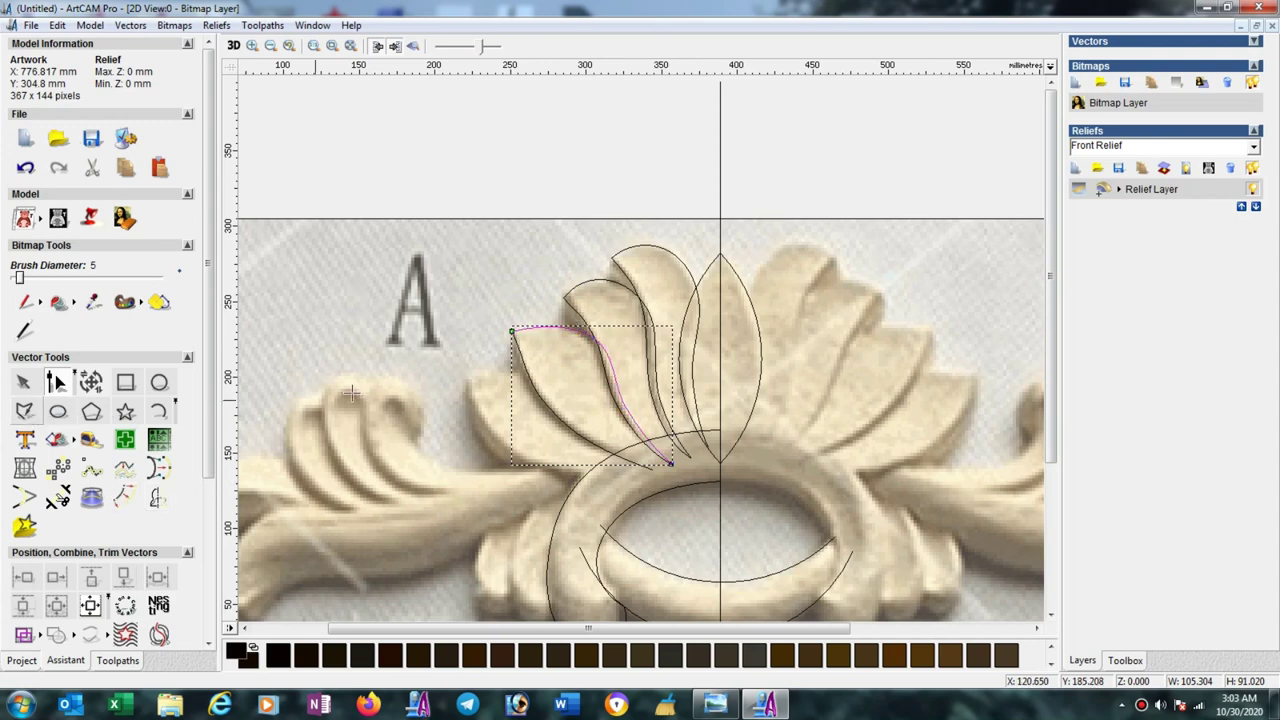
Trace a three-point polyline from the left leaf's top-left tip along its lower edge to the ring.
left_click(463, 372)
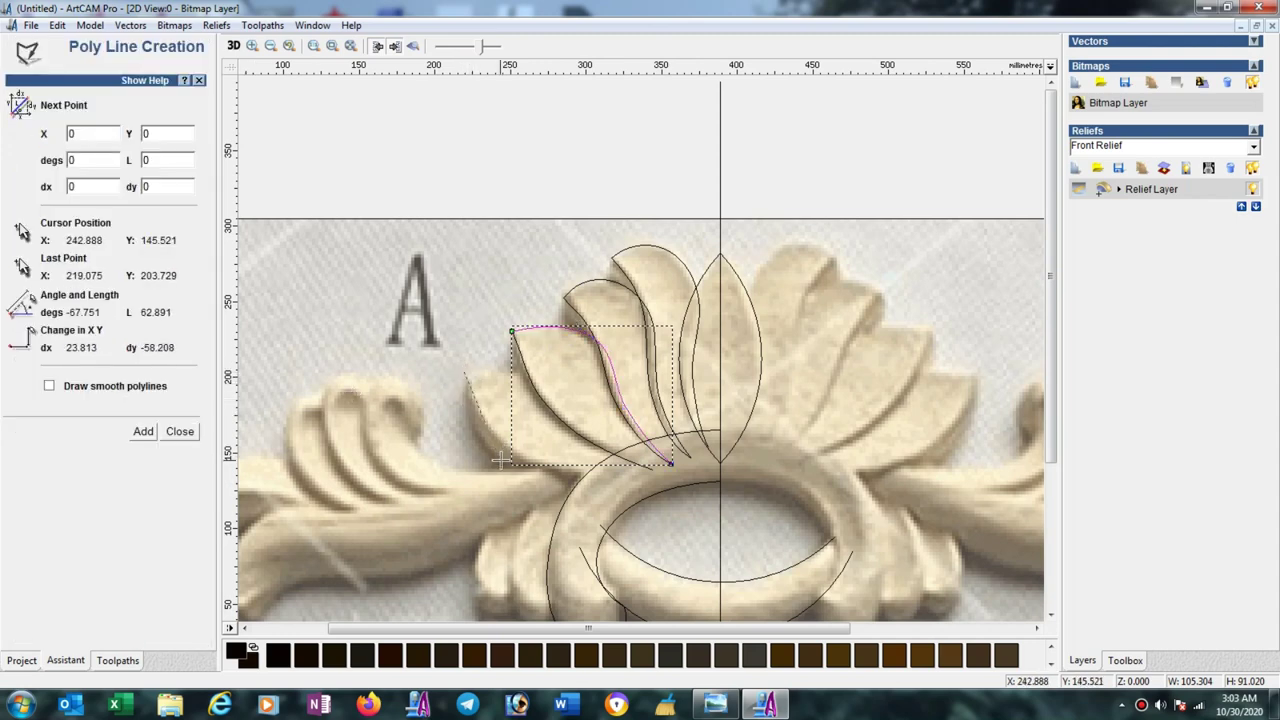
left_click(499, 460)
left_click(635, 479)
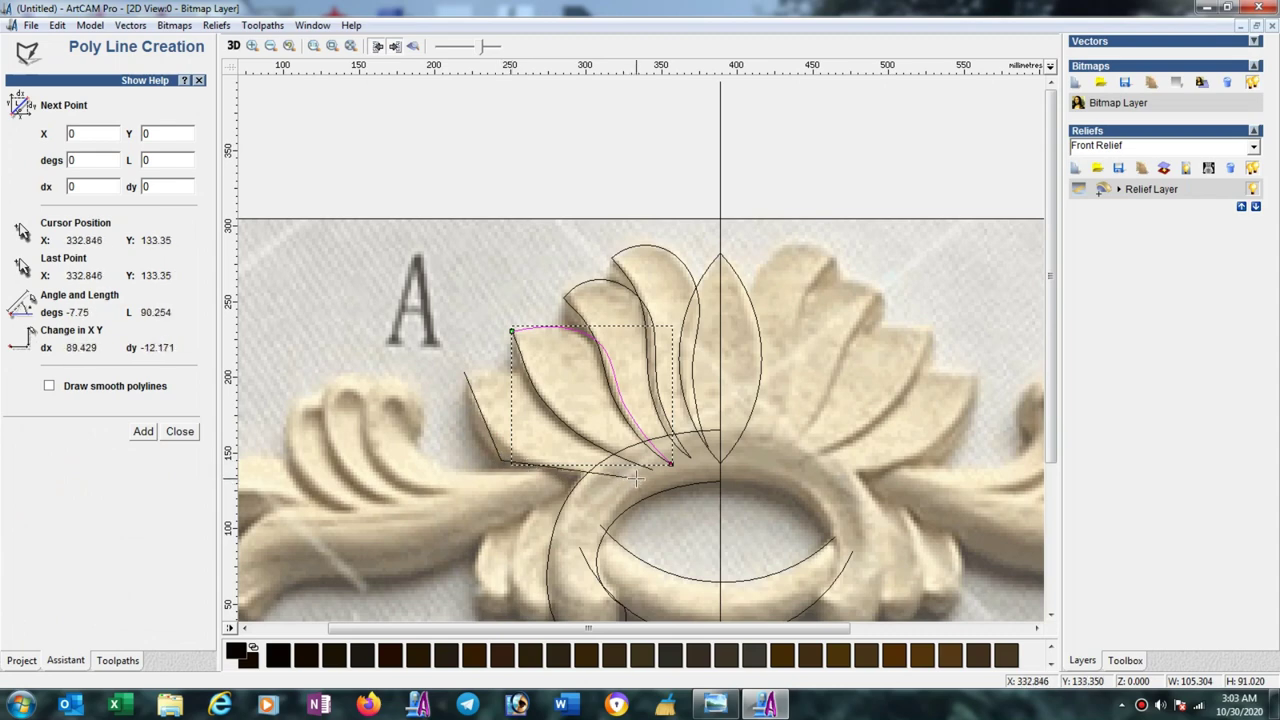
right_click(630, 479)
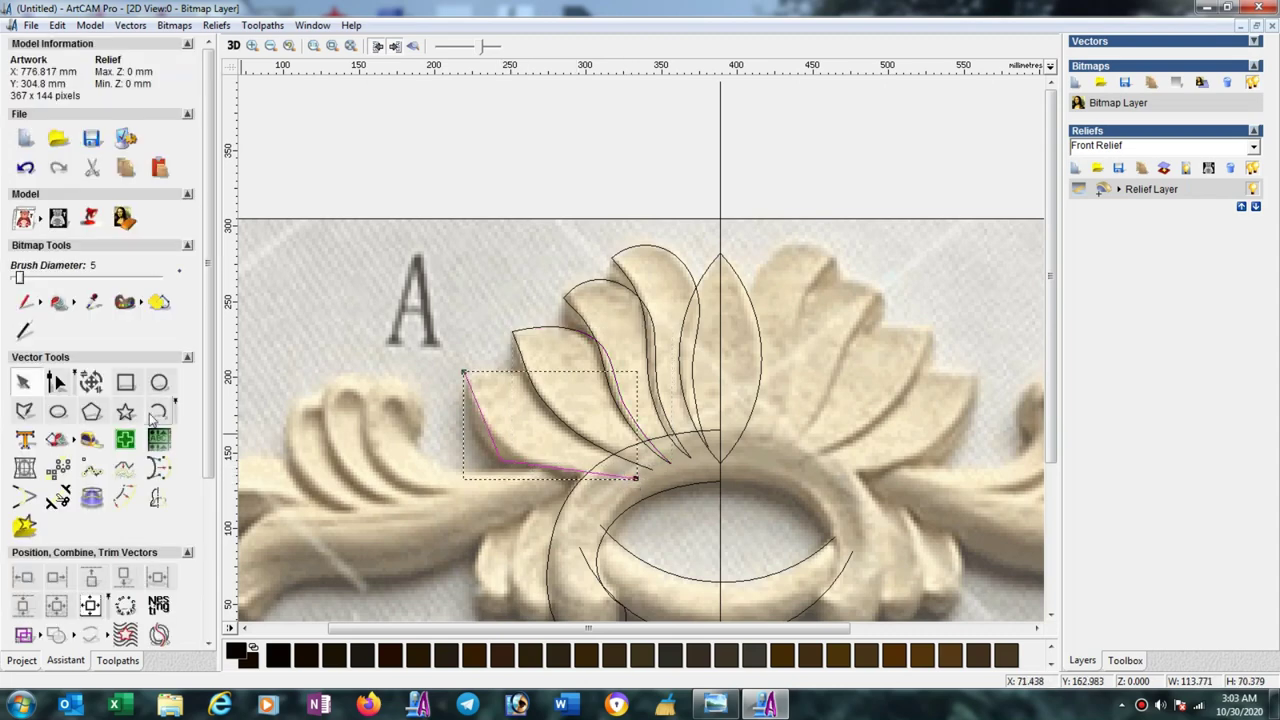
Convert all its nodes to smooth curves and reshape the bottom and left side to fit the leaf.
left_click(56, 381)
left_click_drag(425, 356, 665, 511)
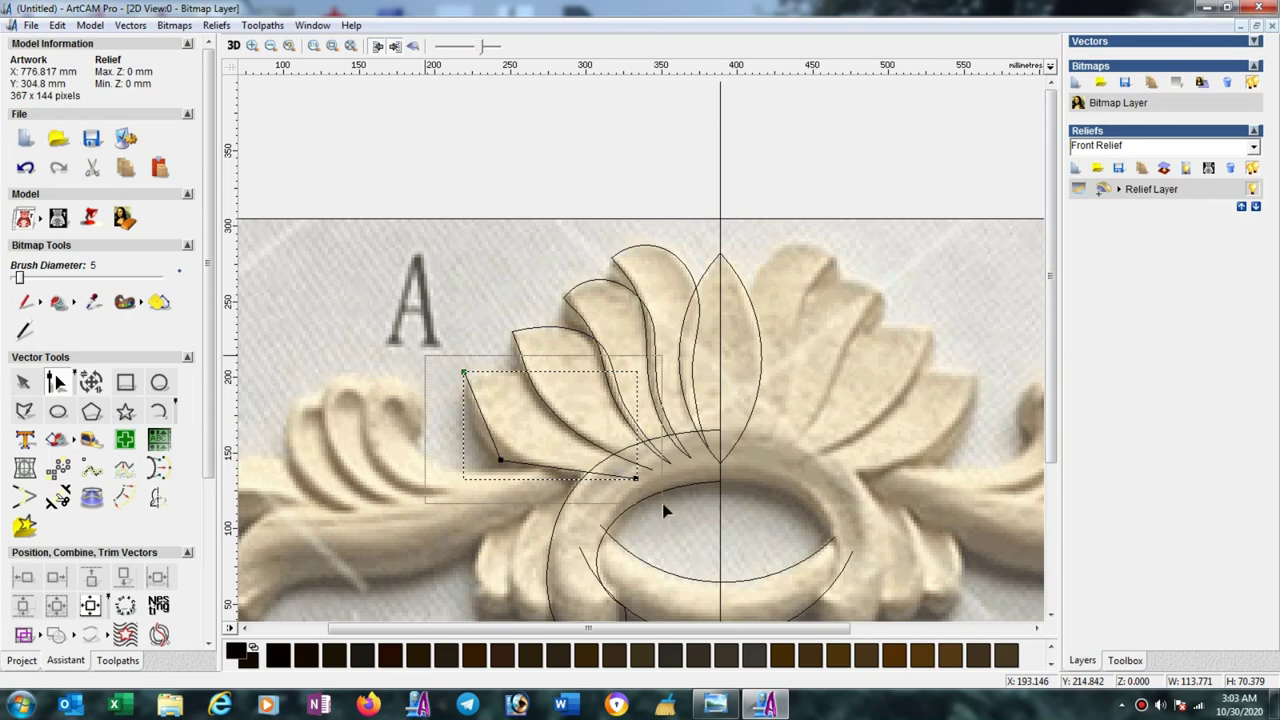
key("s")
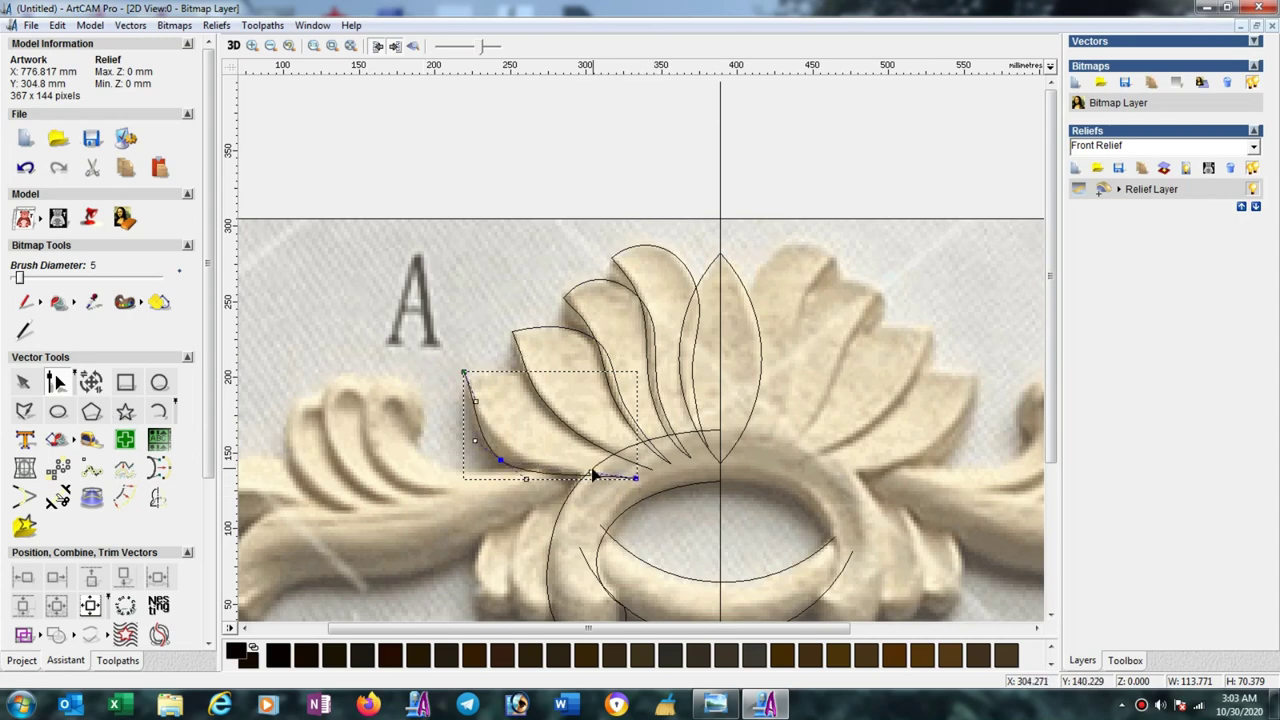
left_click_drag(591, 472, 600, 481)
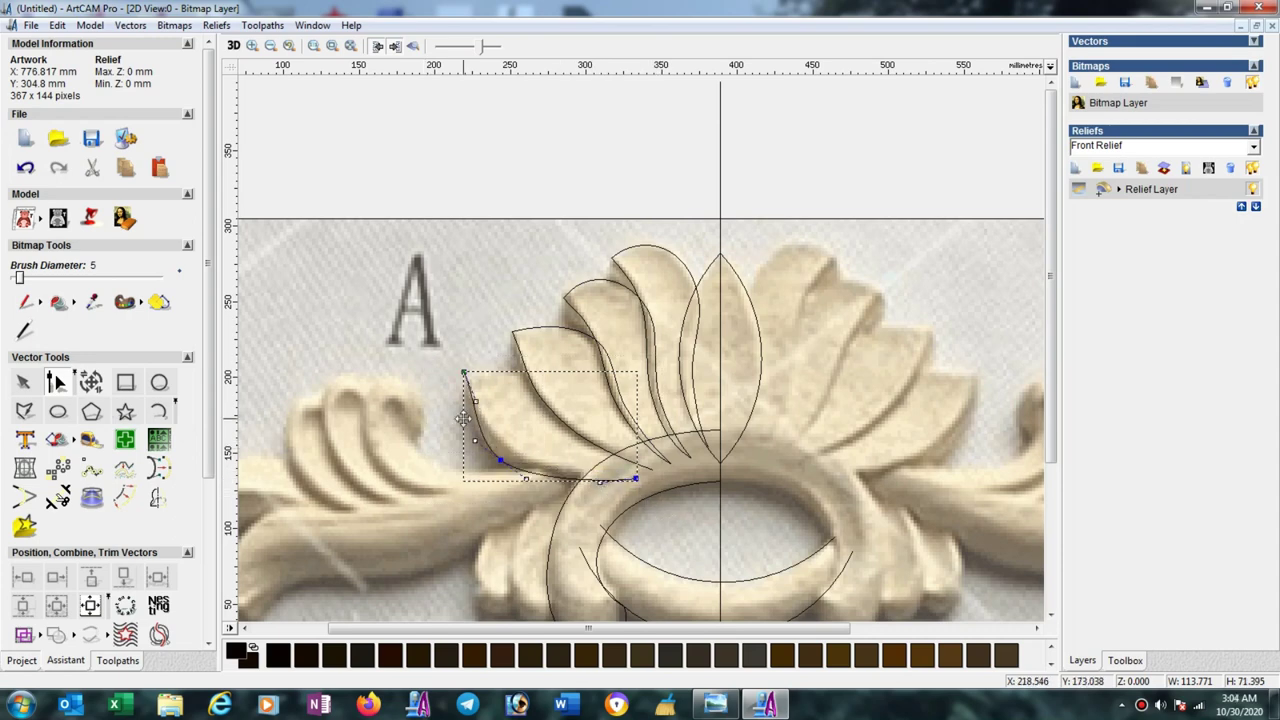
left_click_drag(476, 402, 464, 402)
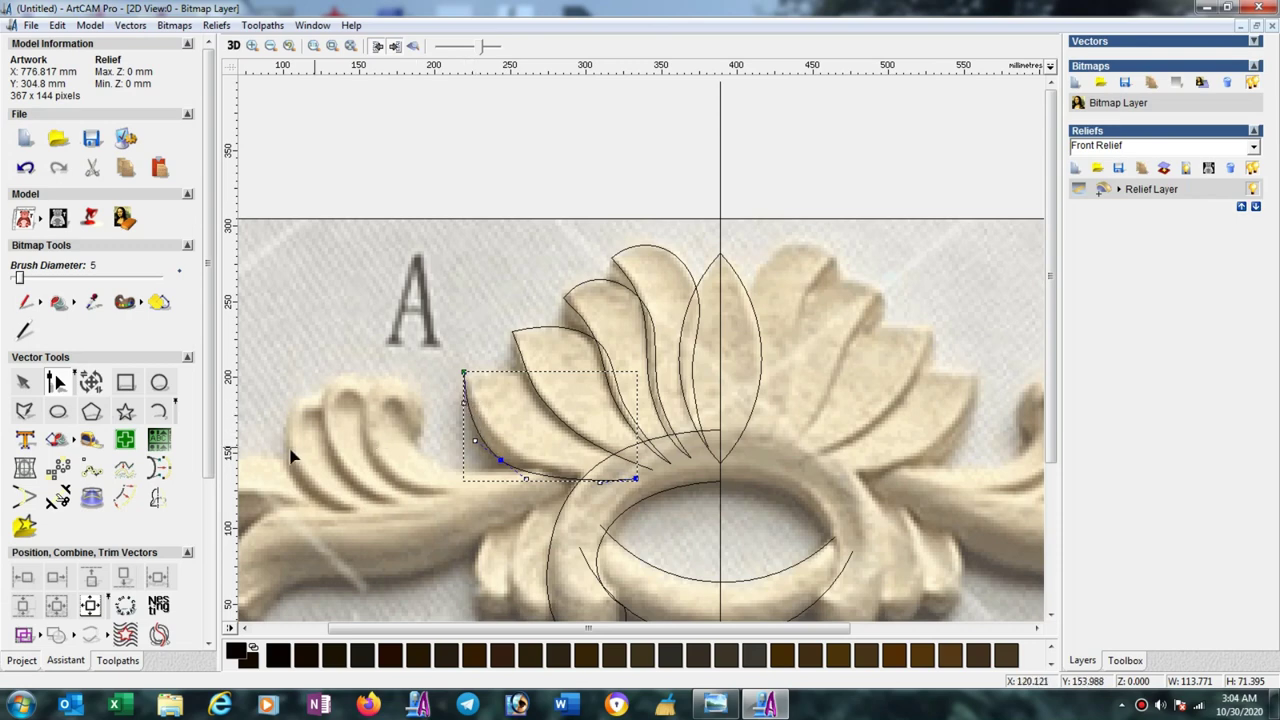
left_click(24, 411)
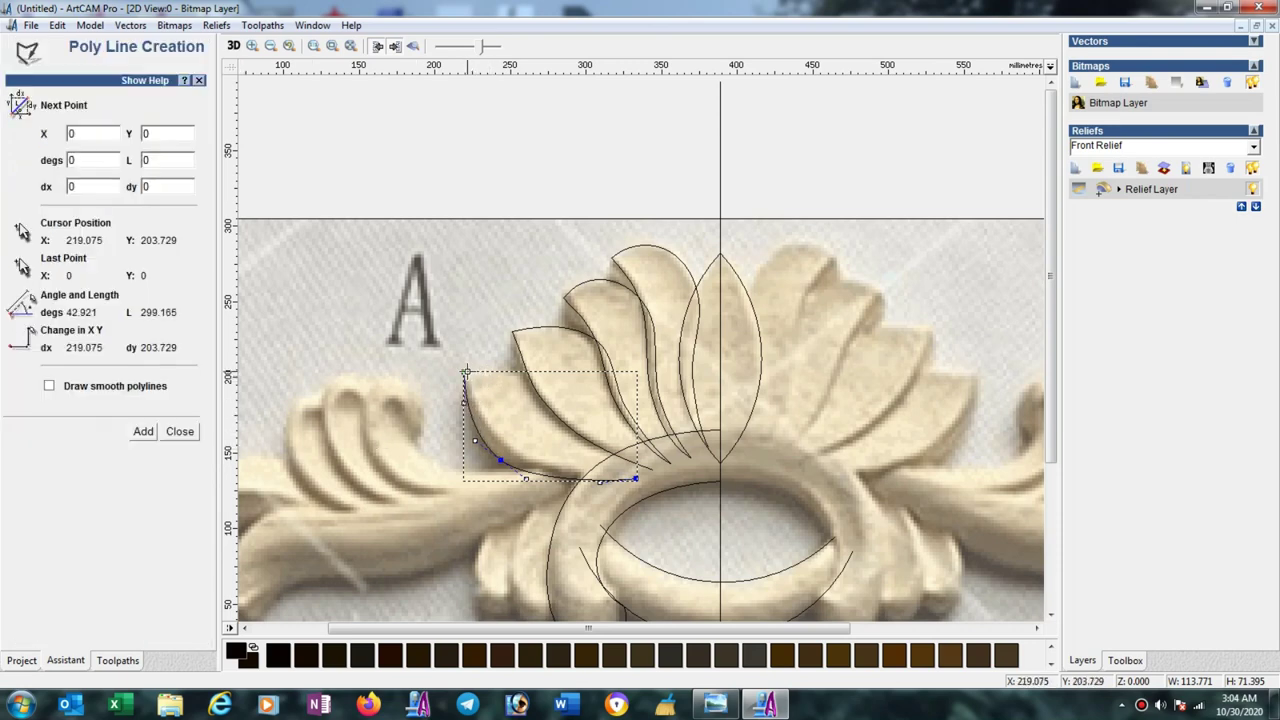
Trace an open four-point polyline from the left leaf tip along its upper edge to the base.
left_click(464, 371)
left_click(543, 378)
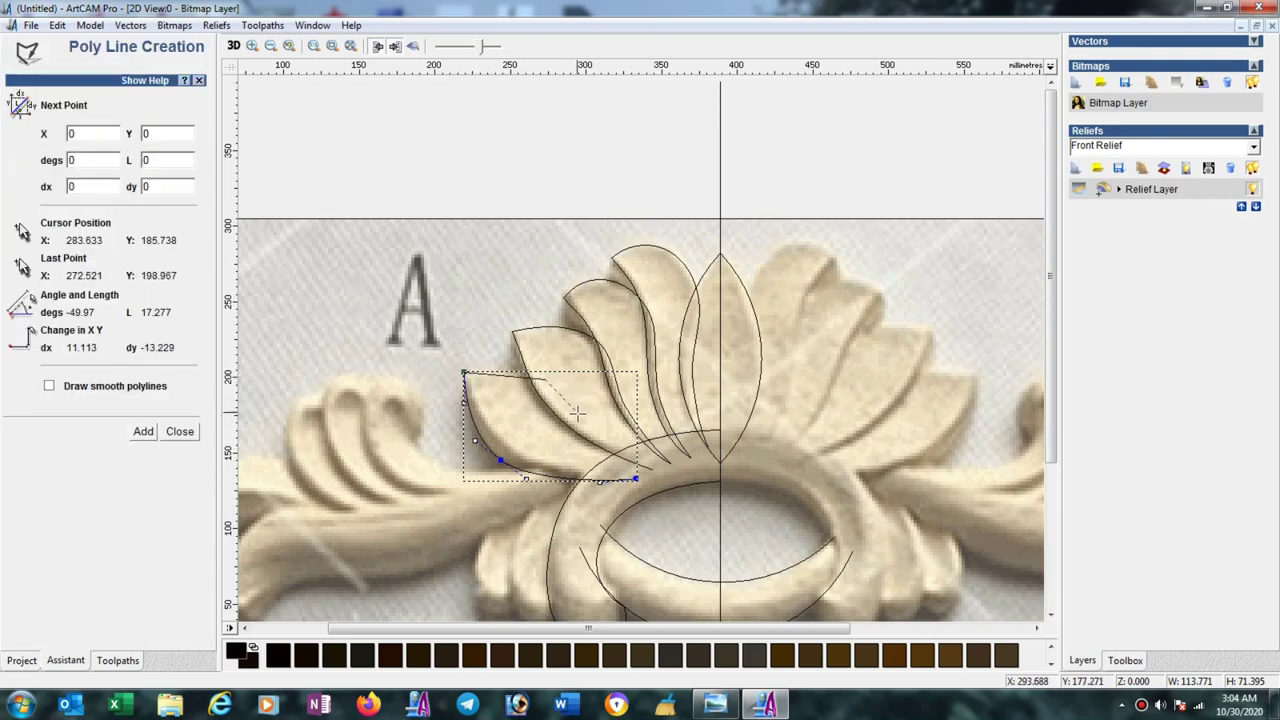
left_click(573, 418)
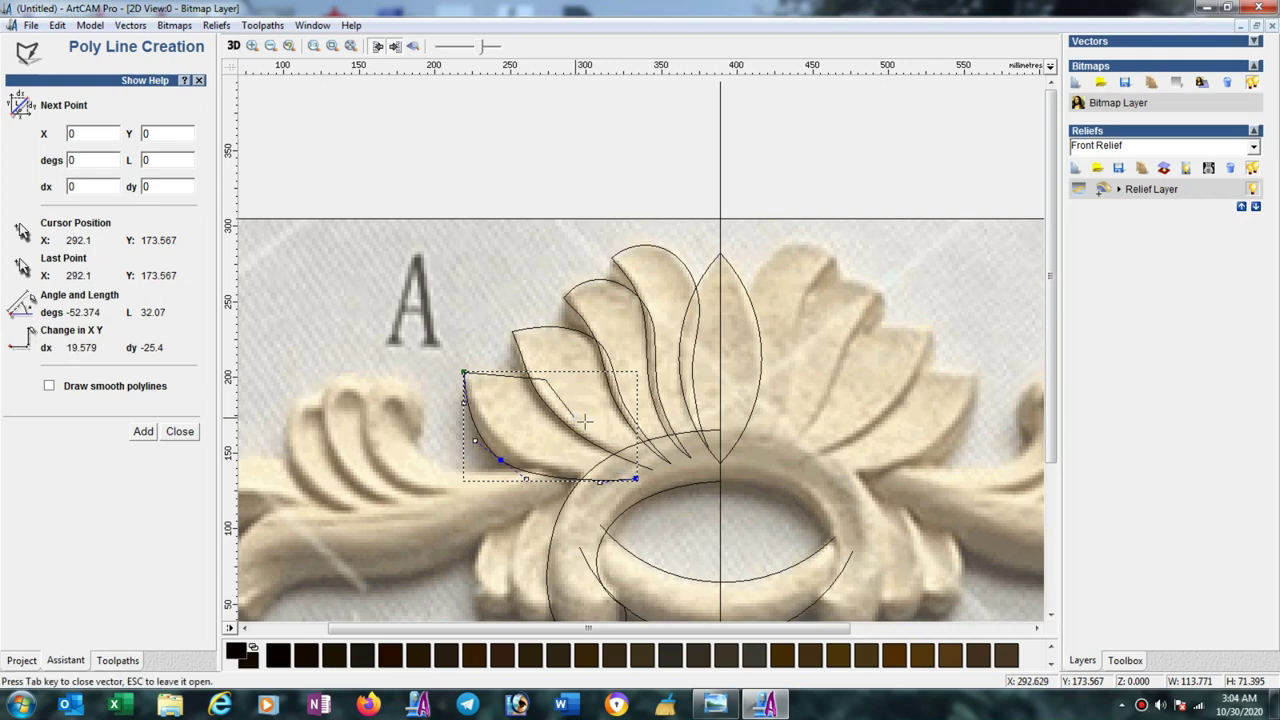
left_click(653, 467)
key("Escape")
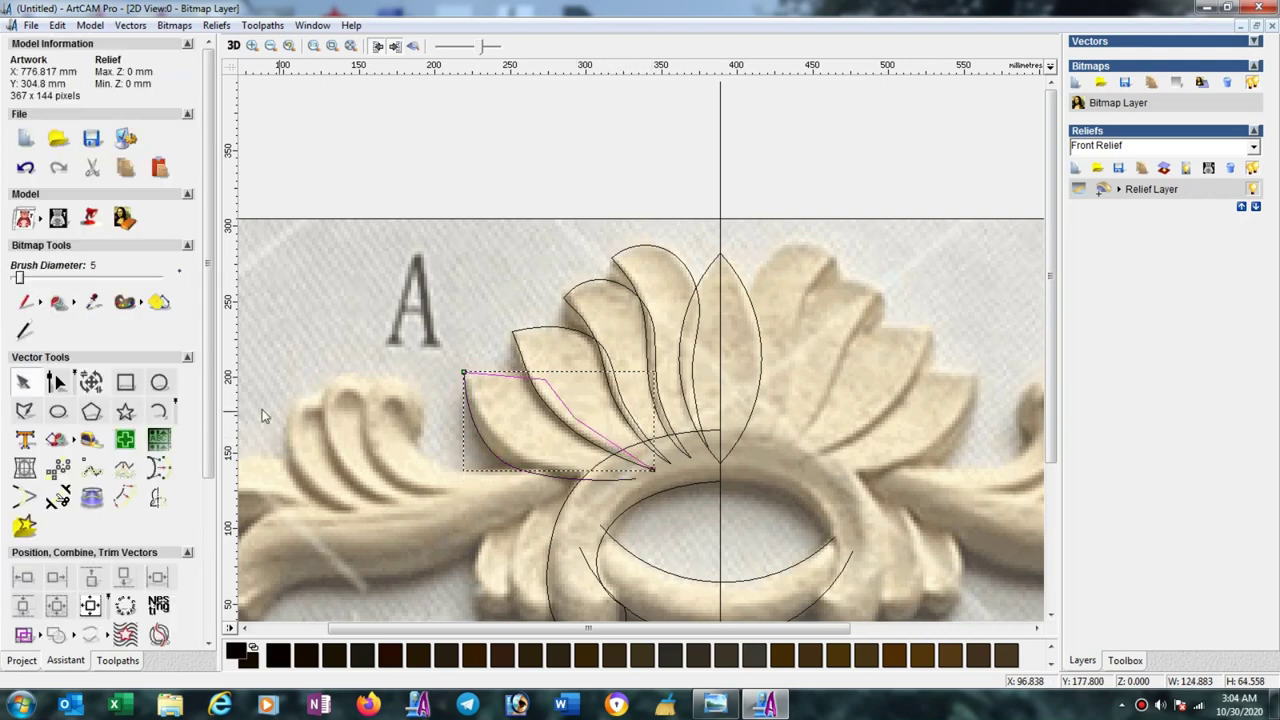
Convert all its spans to Bezier curves and bow them to follow the leaf's upper edge.
left_click(58, 383)
left_click_drag(435, 341, 672, 517)
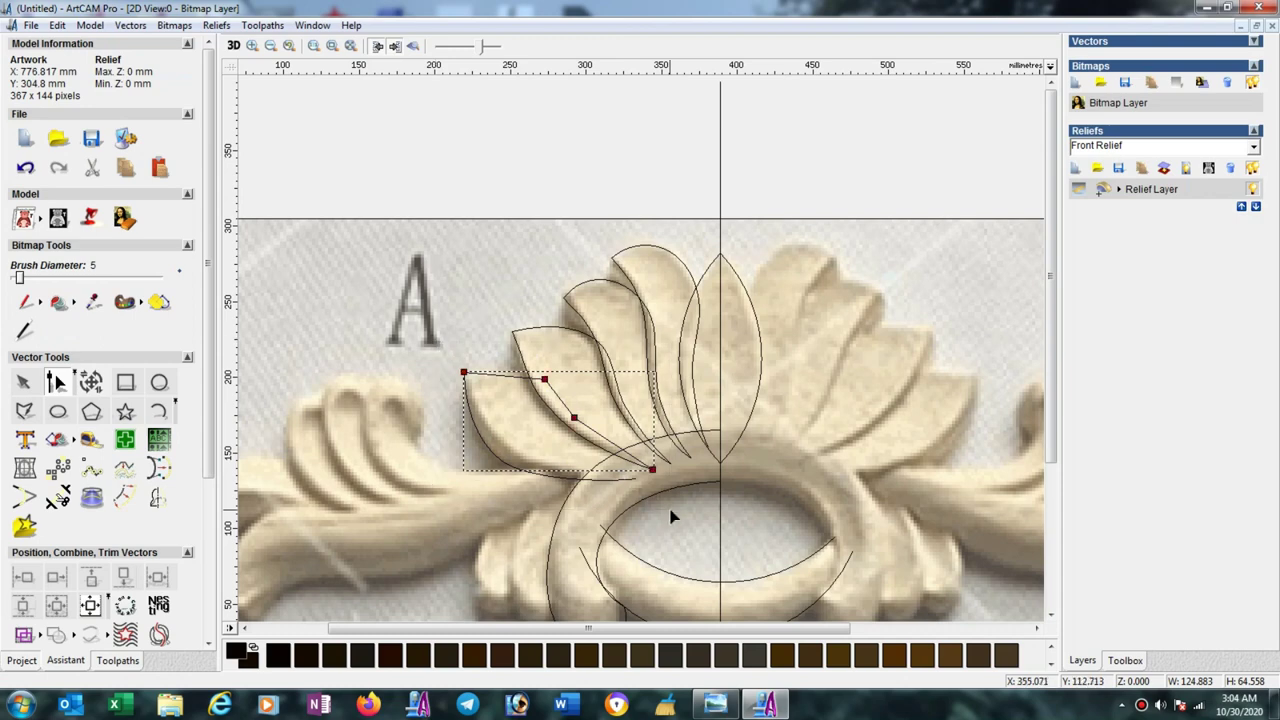
key("b")
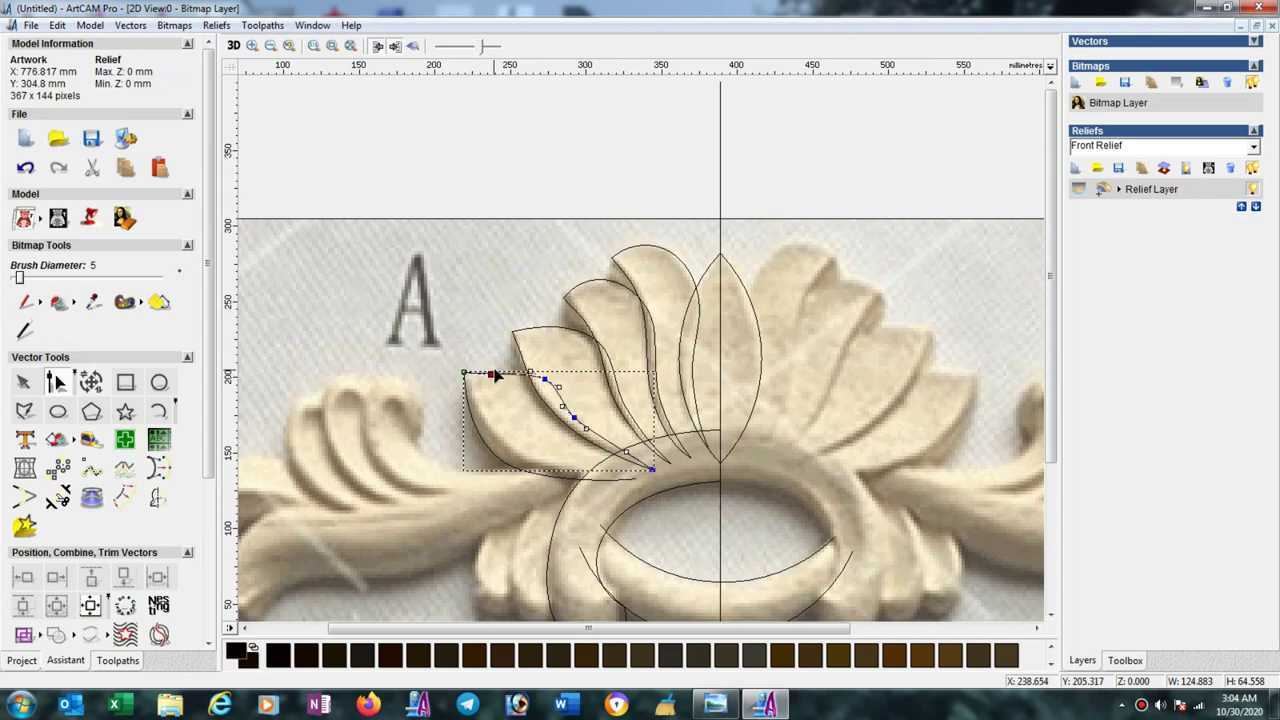
left_click_drag(493, 374, 537, 376)
left_click(545, 379)
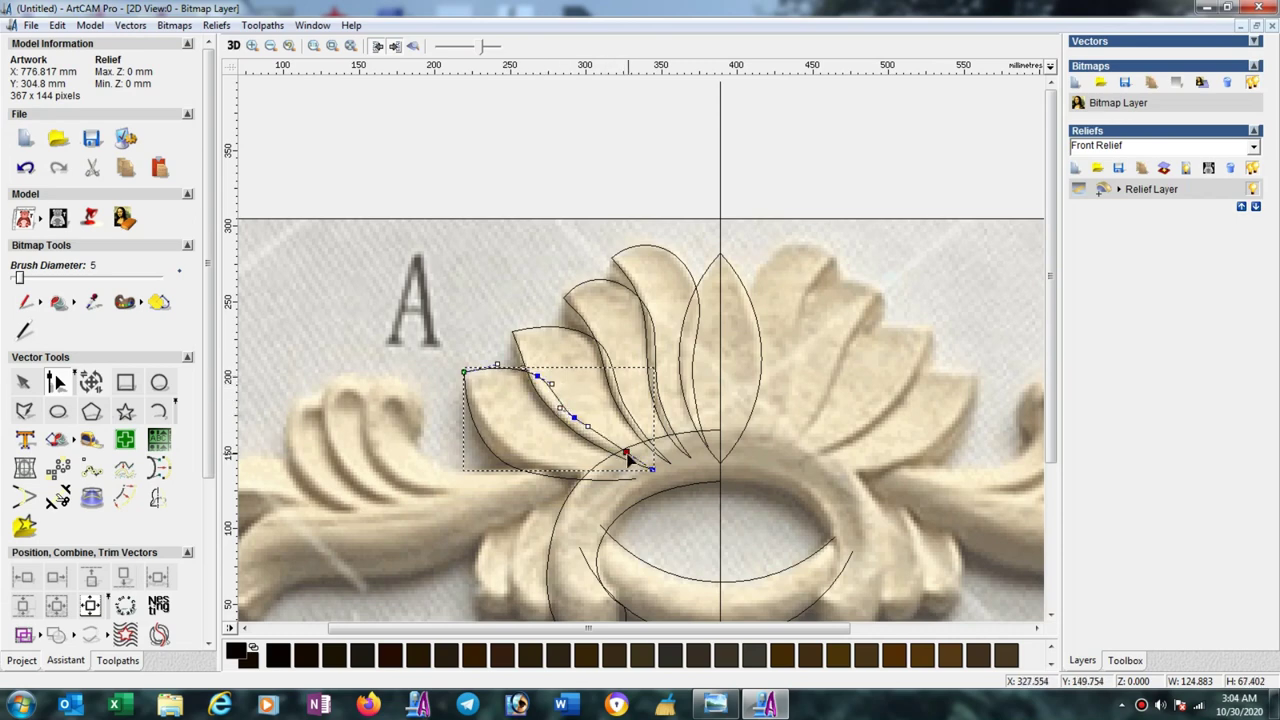
left_click_drag(626, 453, 619, 452)
Trace an open three-point polyline around the curled leaf up toward the ring's upper left.
left_click(590, 405)
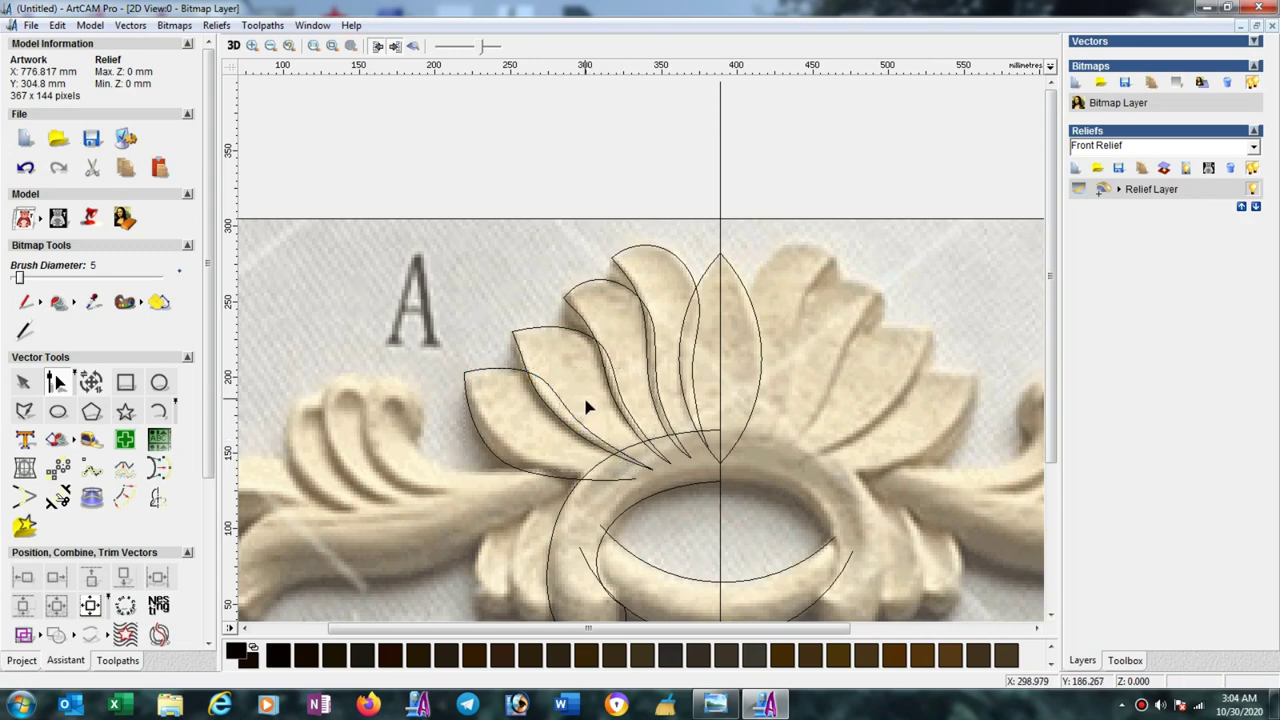
scroll(545, 432, "down", 1)
scroll(543, 386, "up", 1)
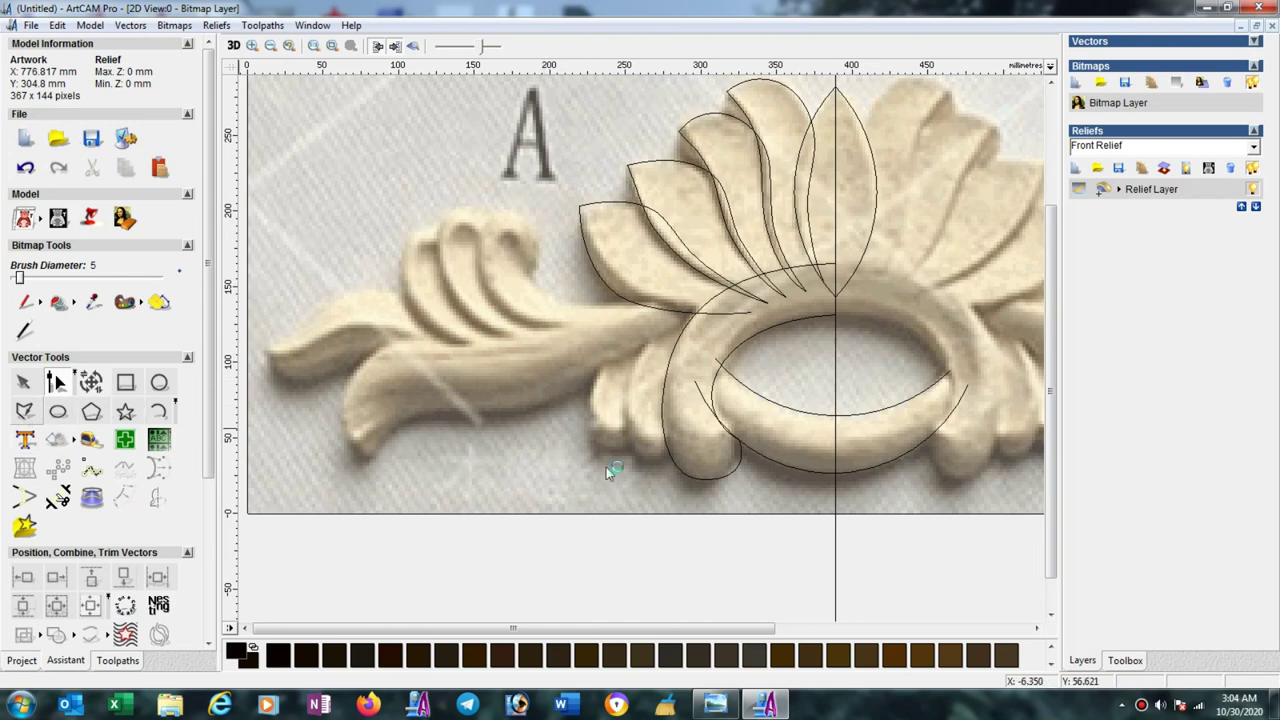
left_click(667, 452)
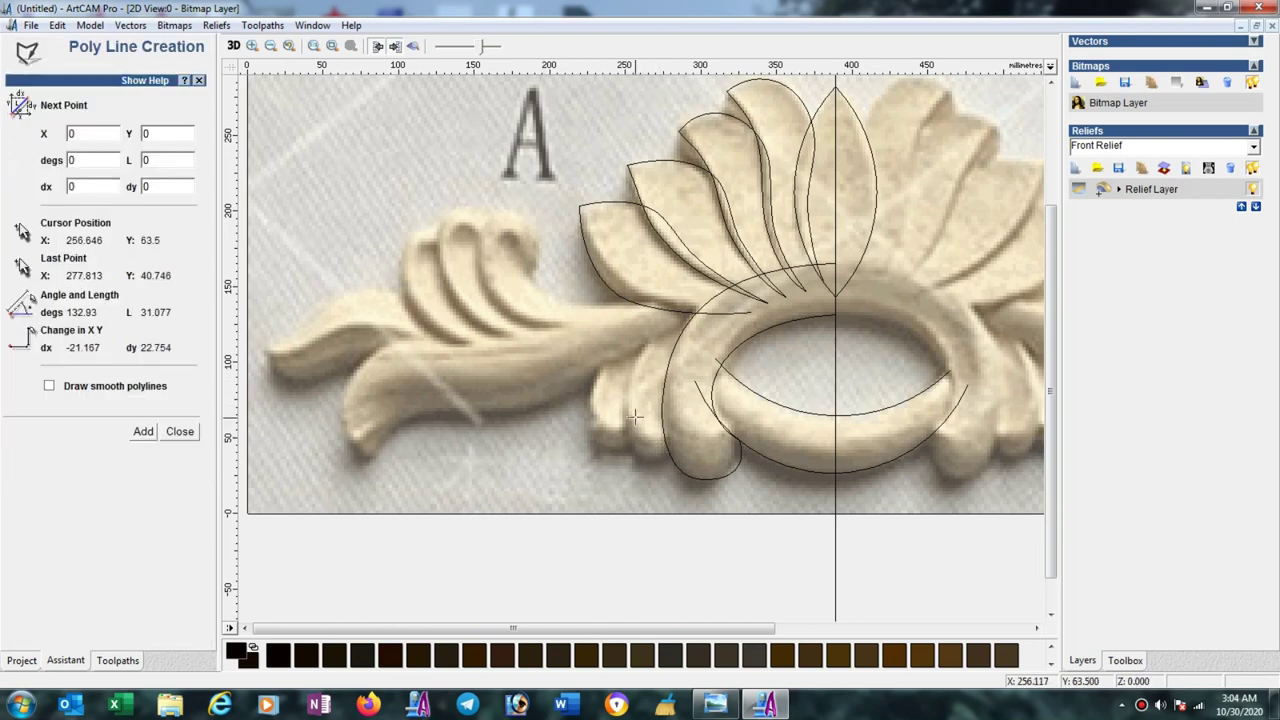
left_click(622, 395)
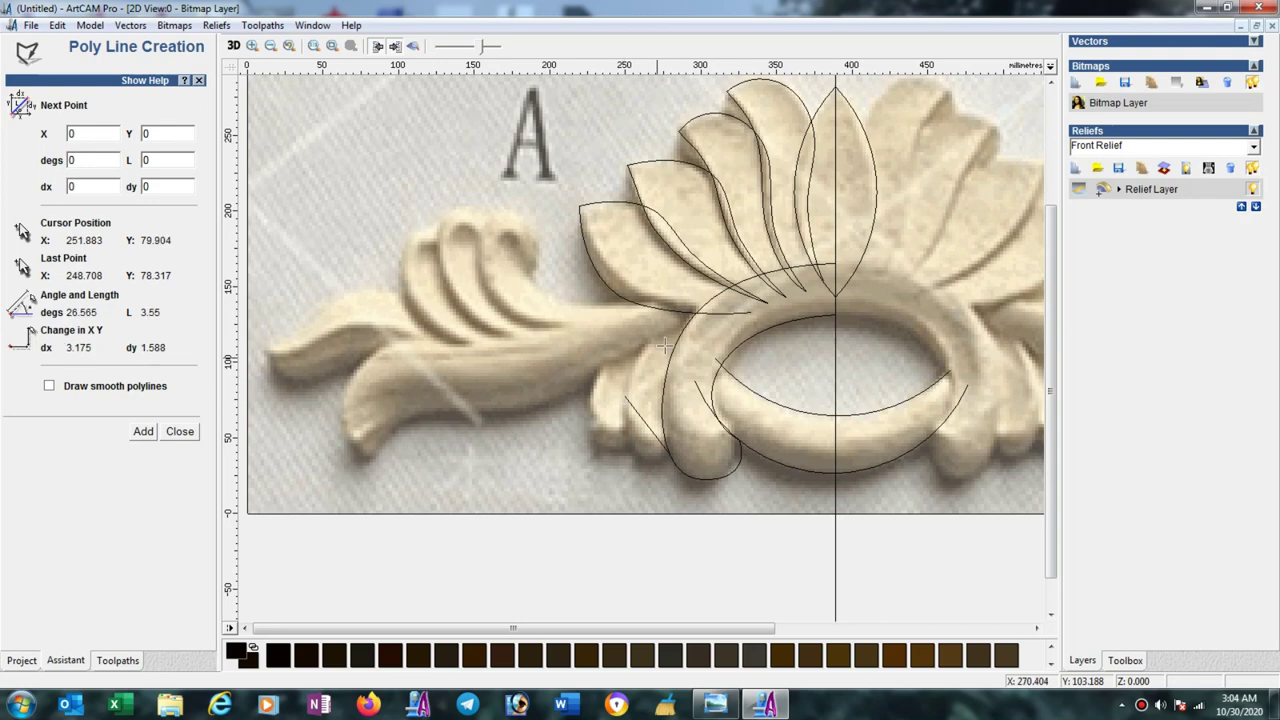
left_click(705, 292)
key("Escape")
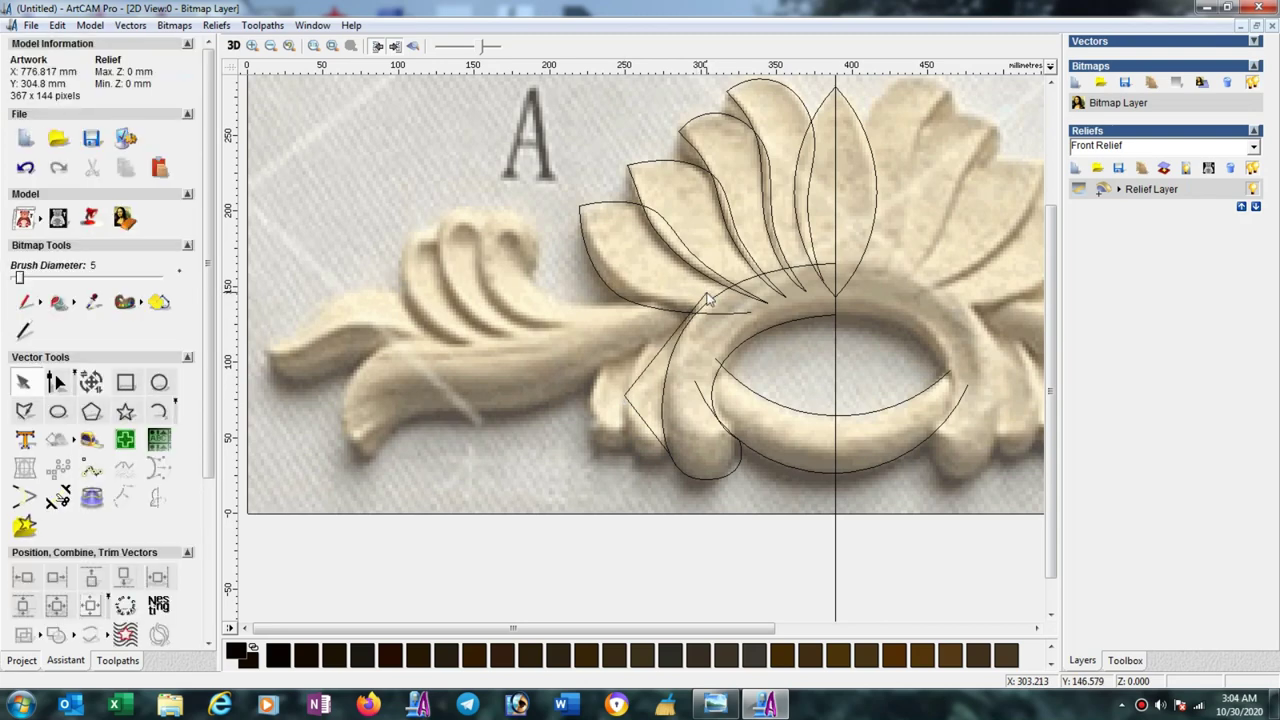
Convert the polyline to Bezier curves and drag its handles to match the curled leaf carving.
left_click(640, 377)
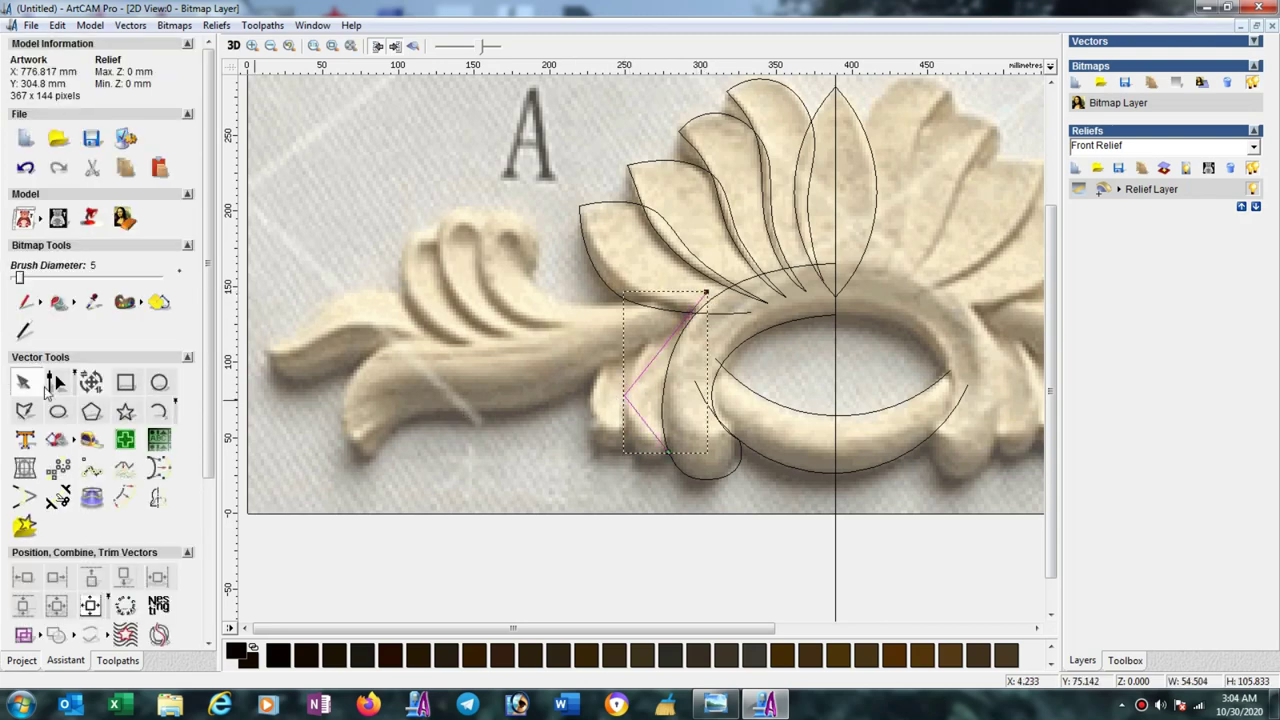
left_click(55, 383)
left_click_drag(597, 283, 742, 510)
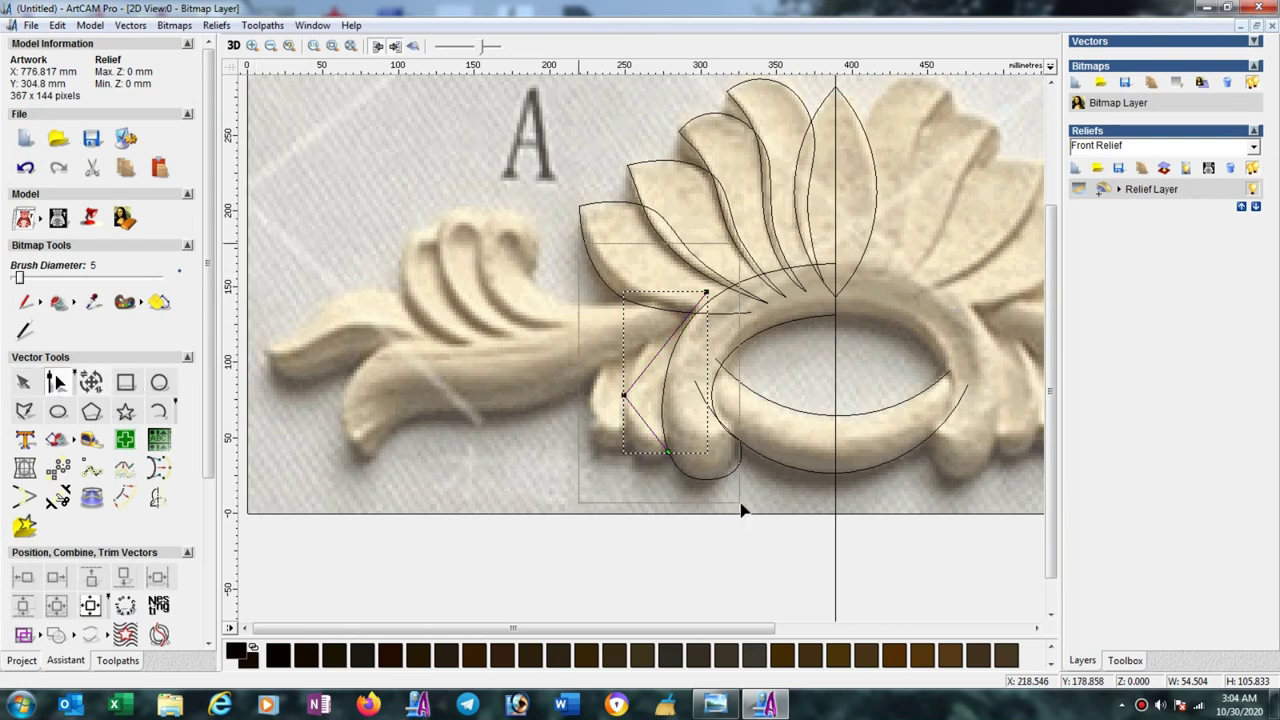
key("b")
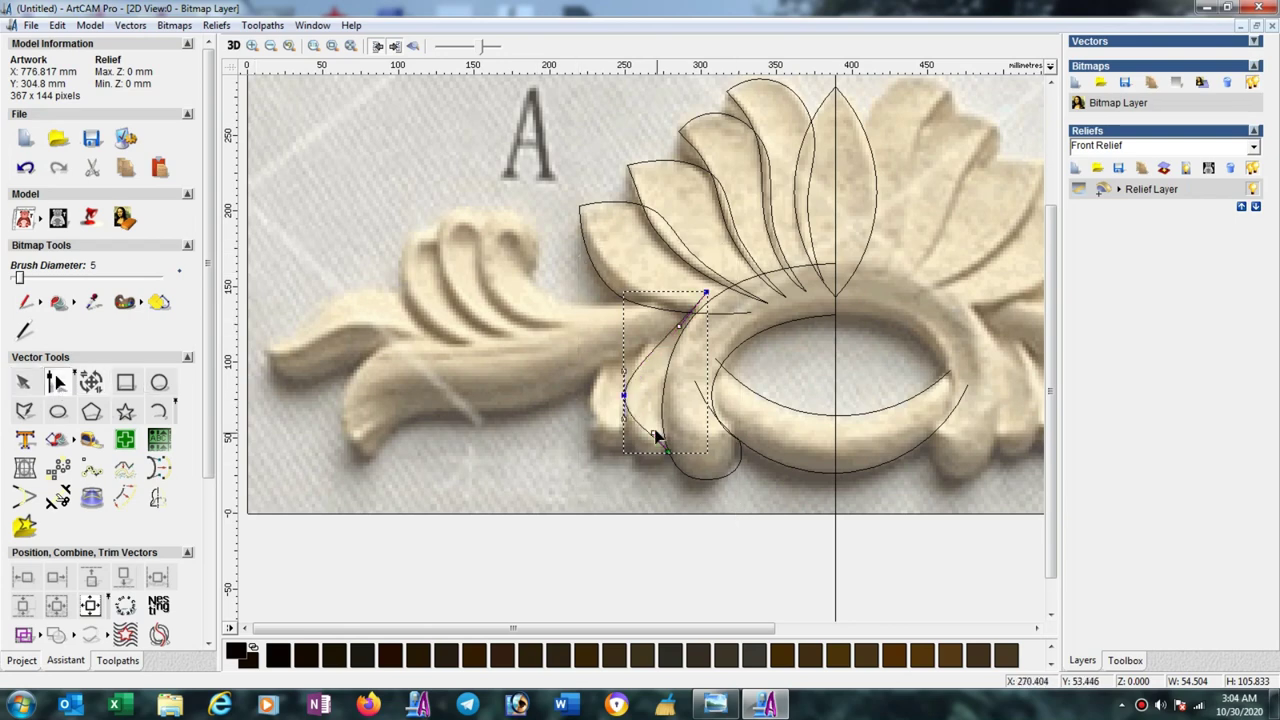
left_click_drag(623, 463, 631, 463)
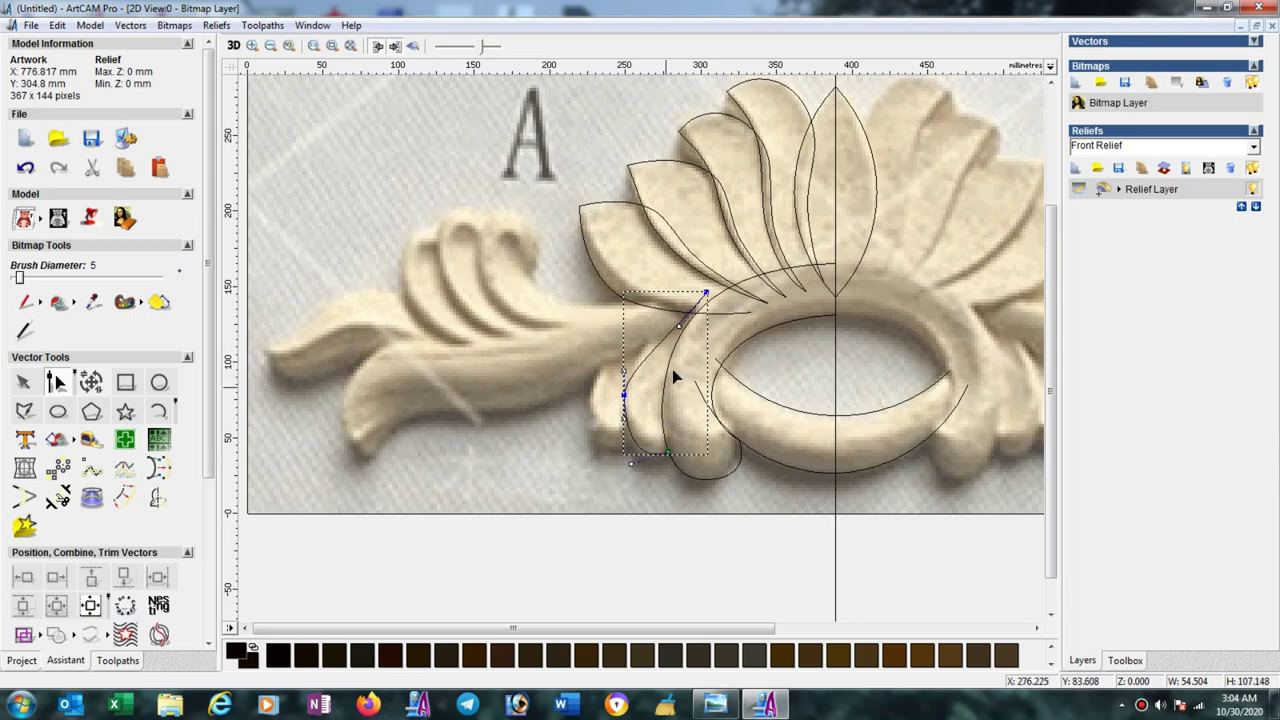
left_click_drag(679, 326, 645, 323)
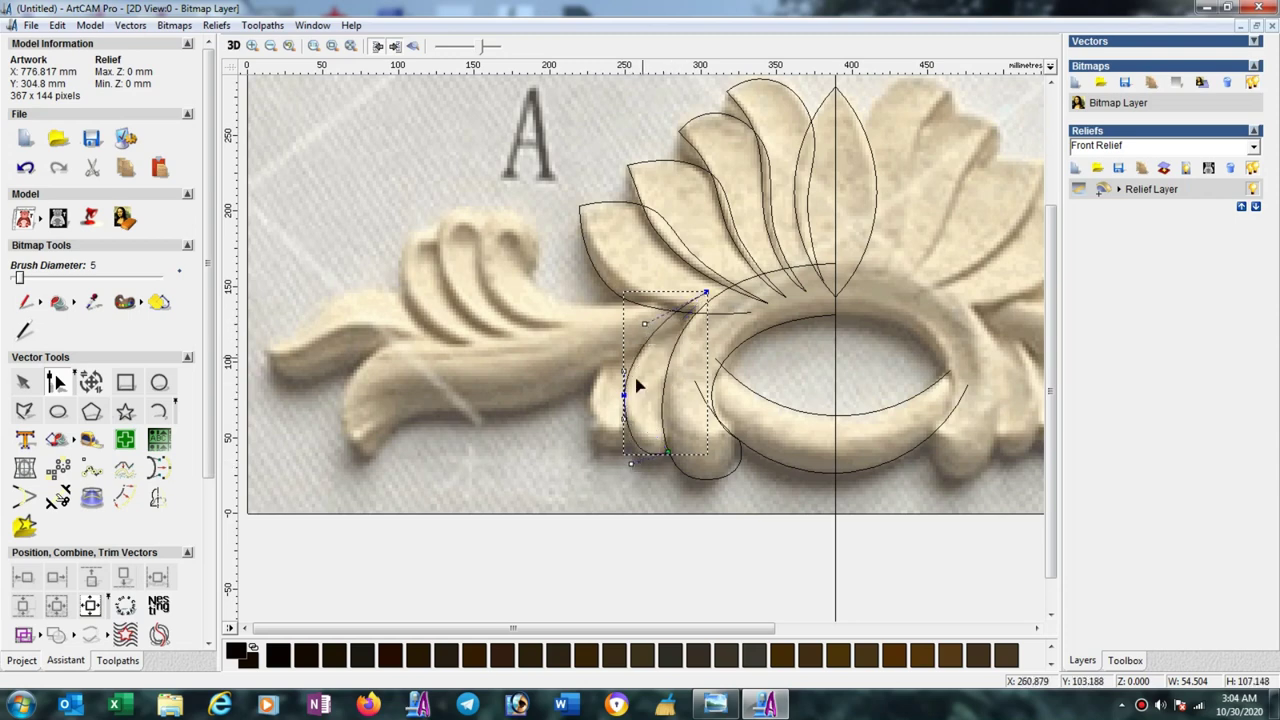
left_click_drag(622, 420, 614, 420)
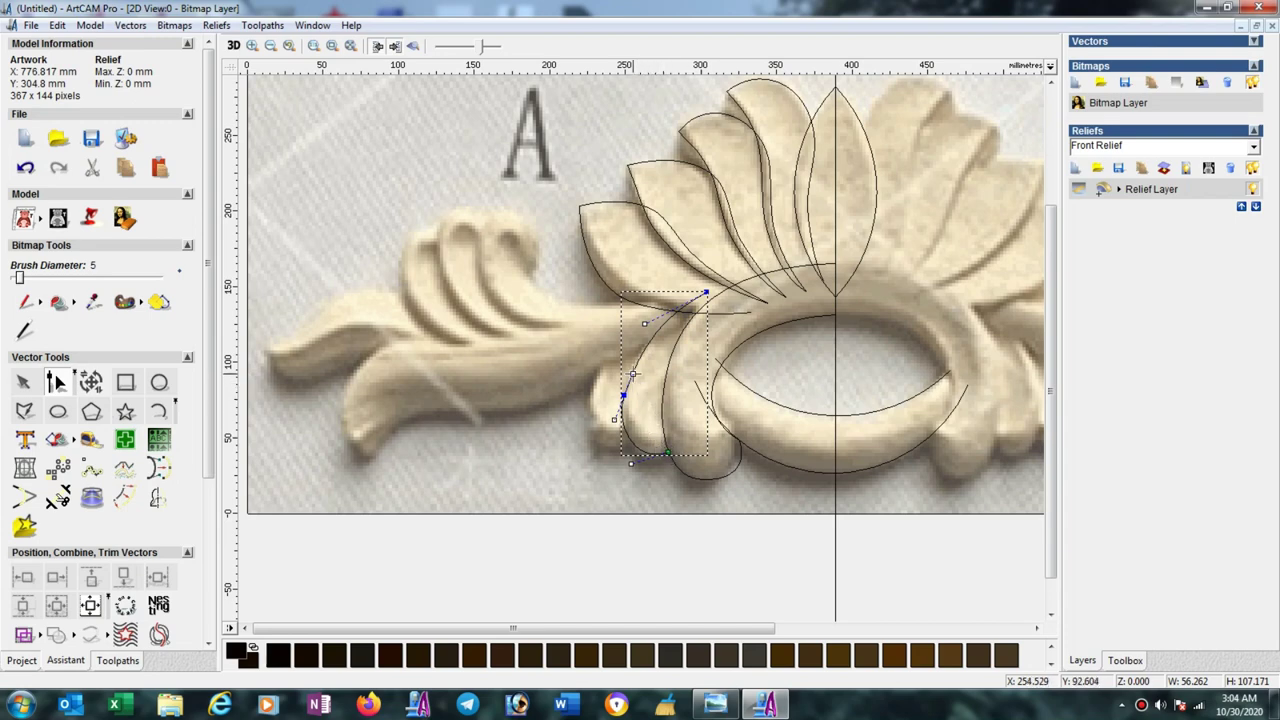
left_click_drag(633, 374, 627, 370)
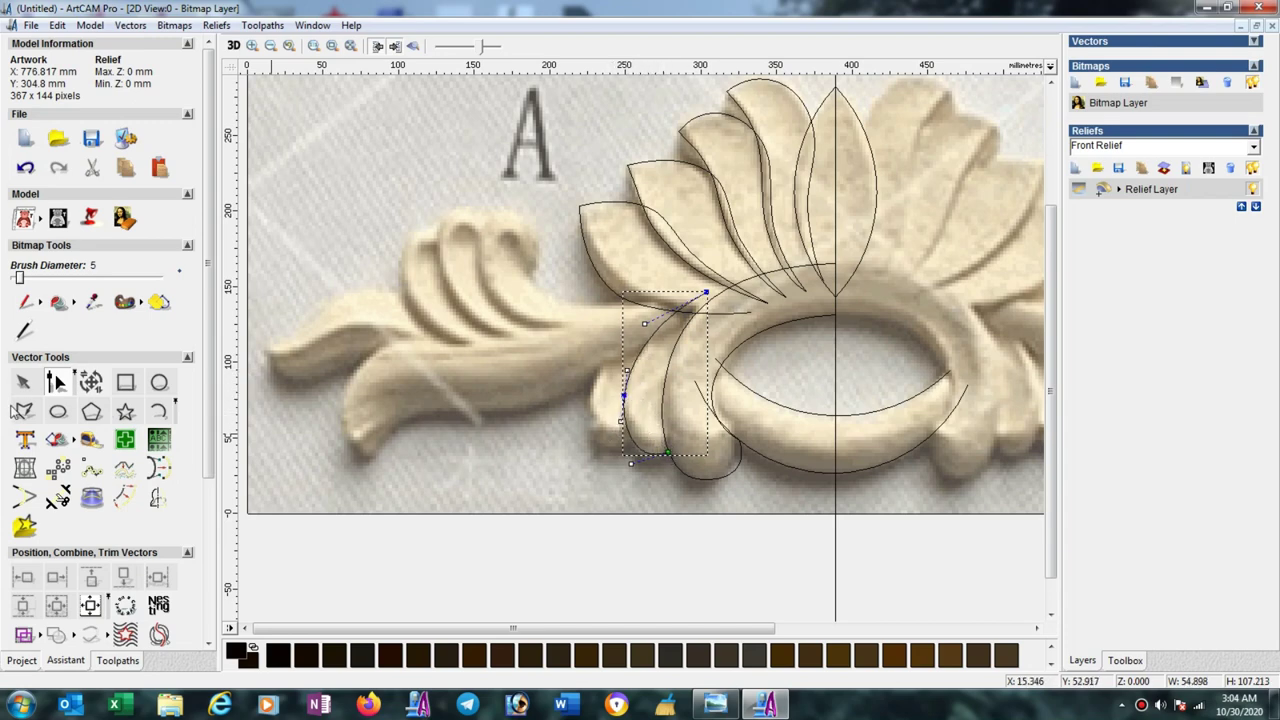
left_click(24, 411)
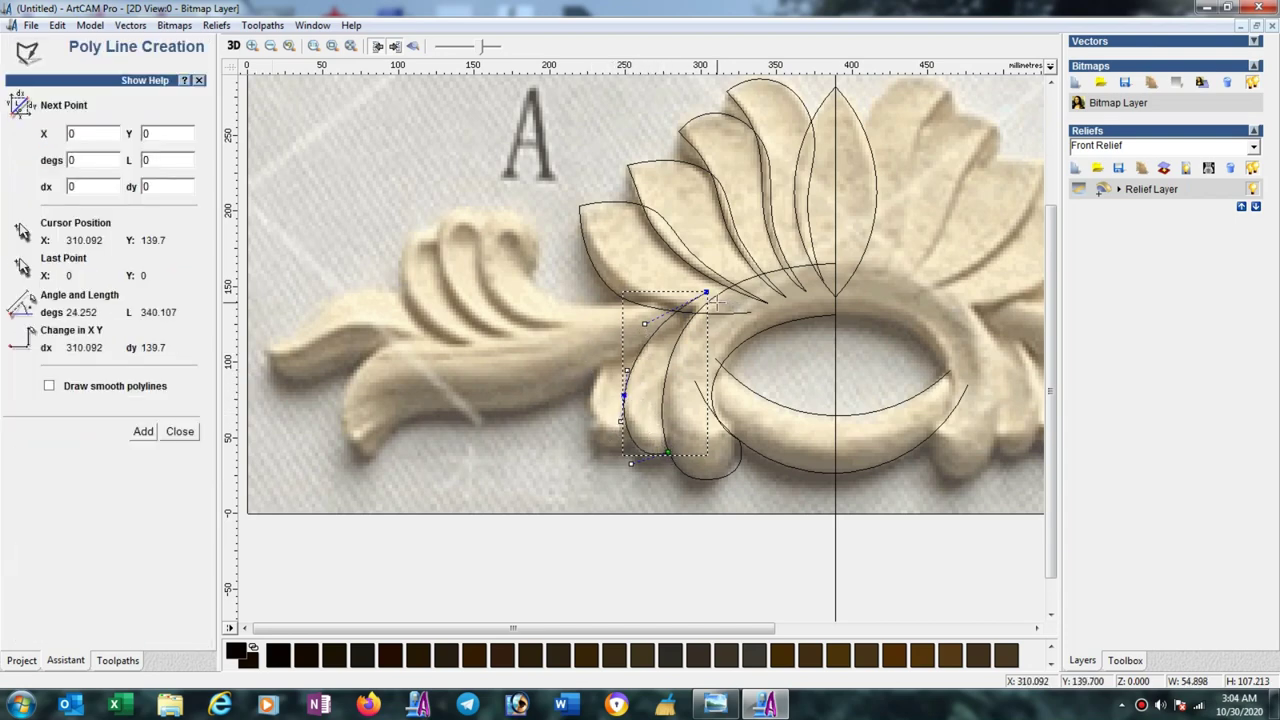
Finish the open edge line along the curled leaf and convert its spans into curves.
left_click(666, 381)
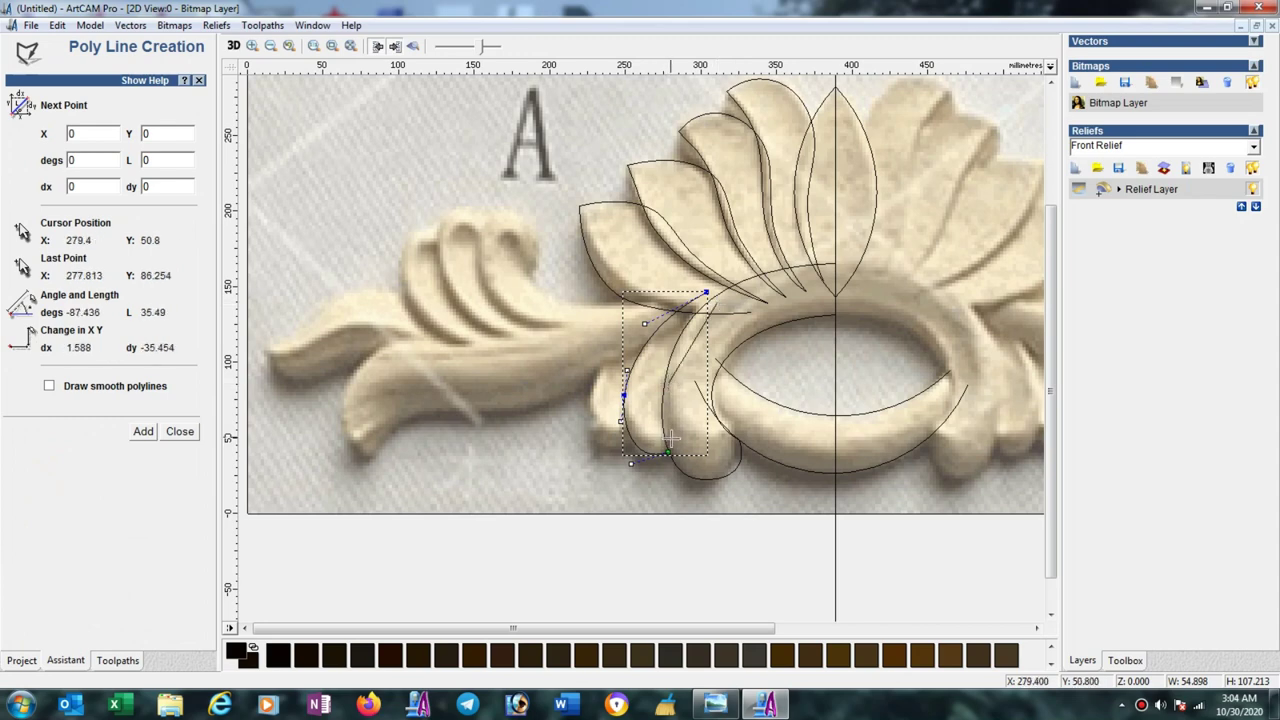
left_click(673, 425)
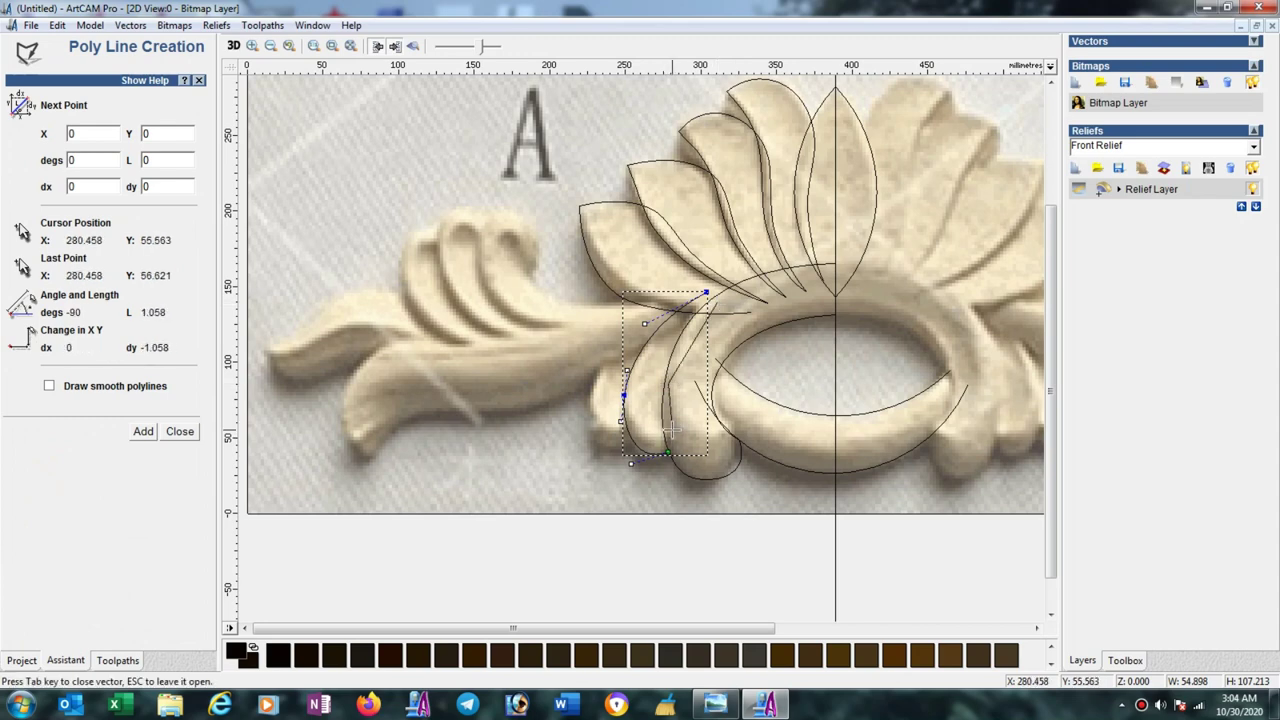
key("Escape")
left_click(671, 428)
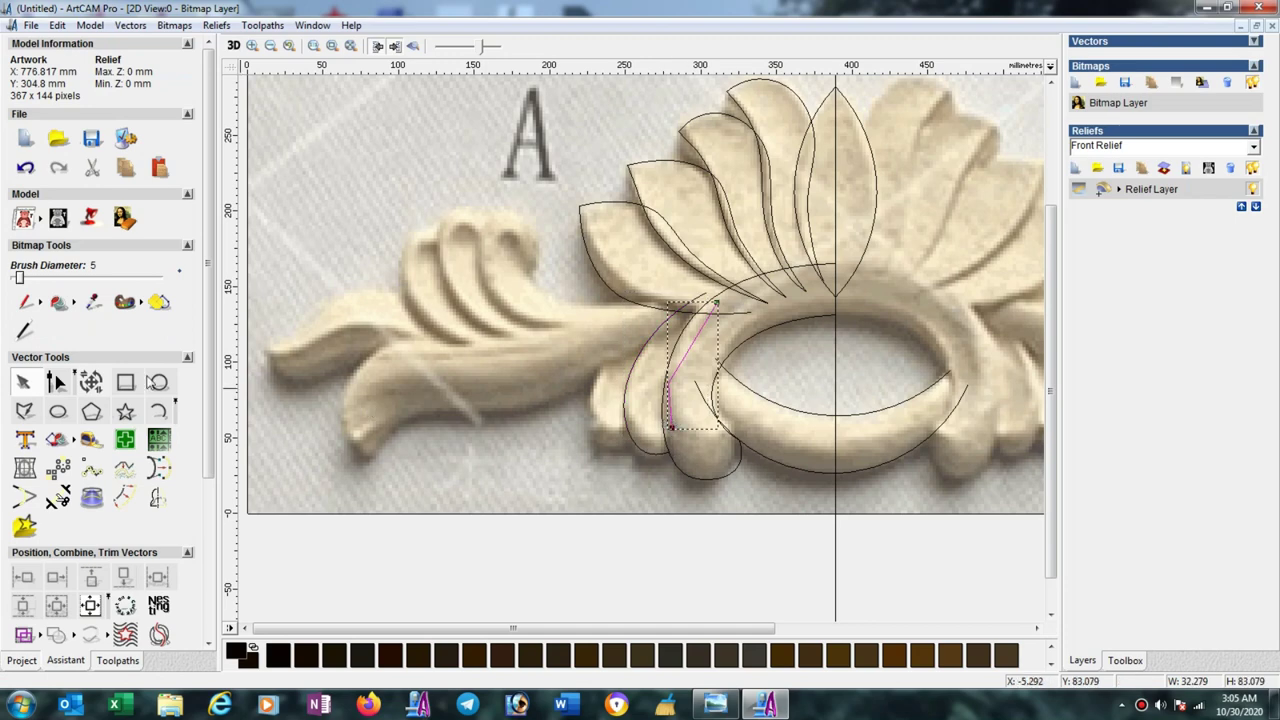
left_click(57, 381)
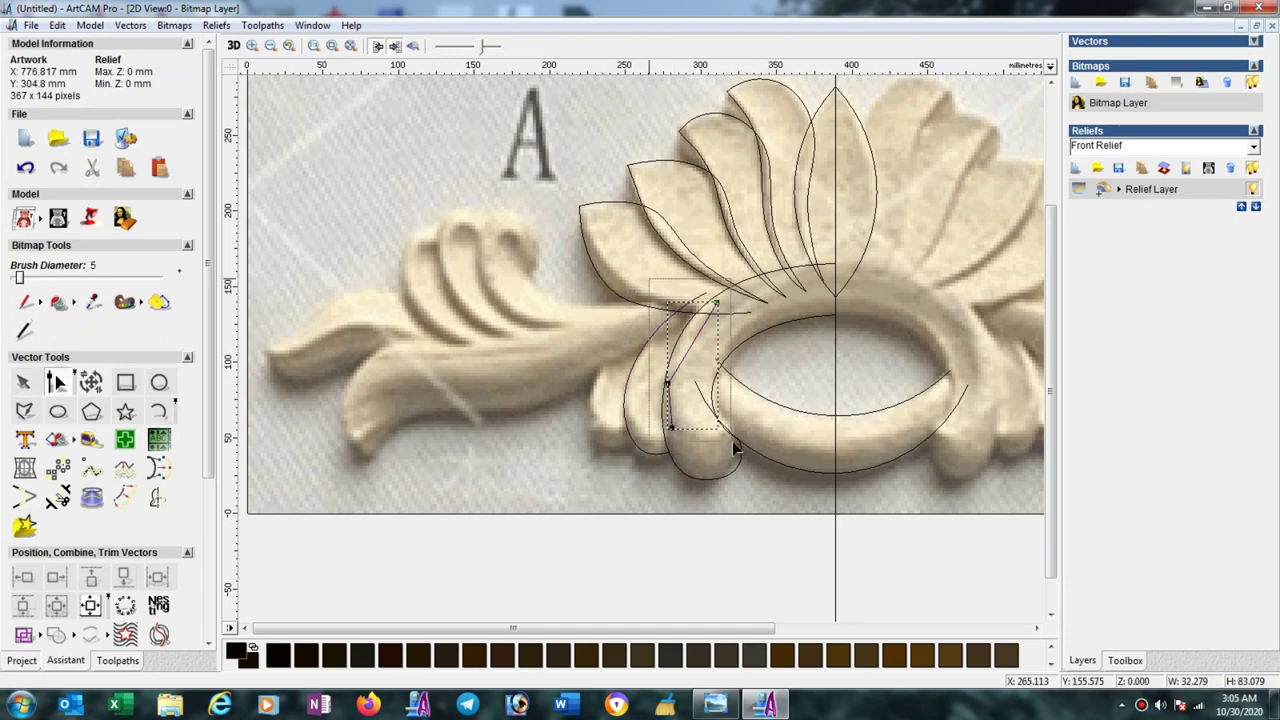
left_click(670, 410)
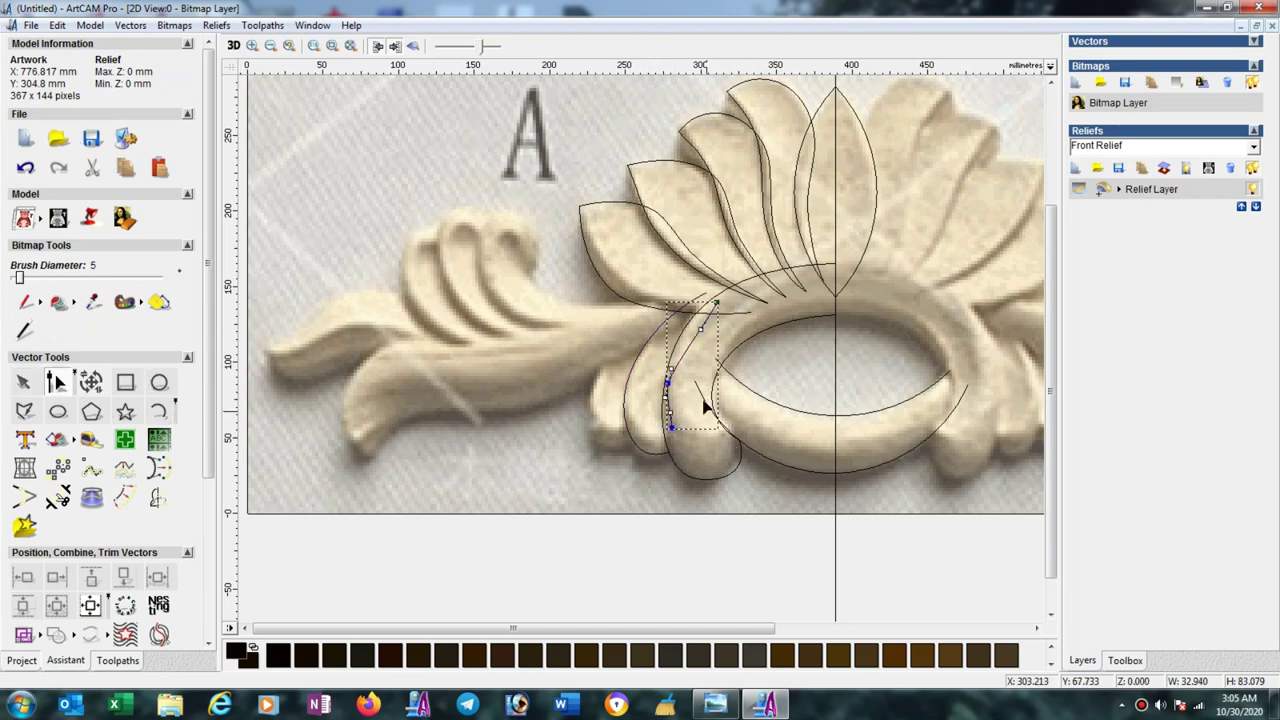
Raise the new curve's top end, add a node, and extend its bottom end down the leaf.
left_click(700, 330)
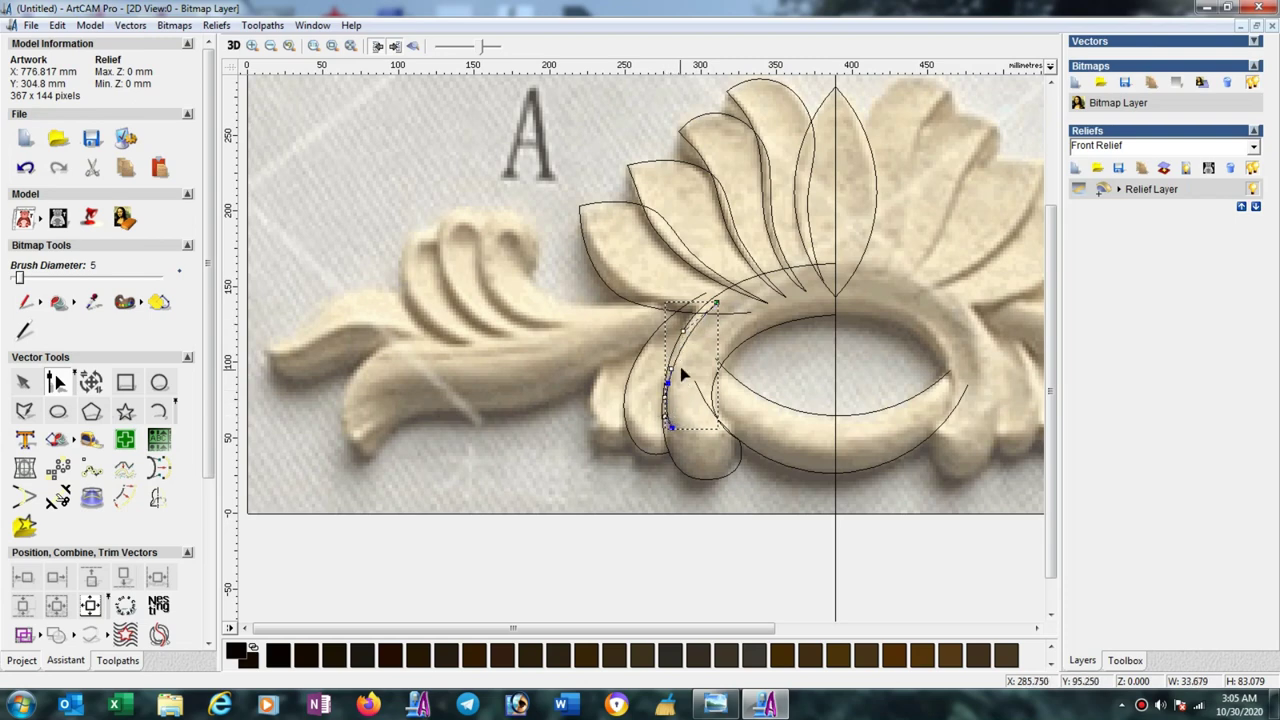
scroll(683, 371, "up", 1)
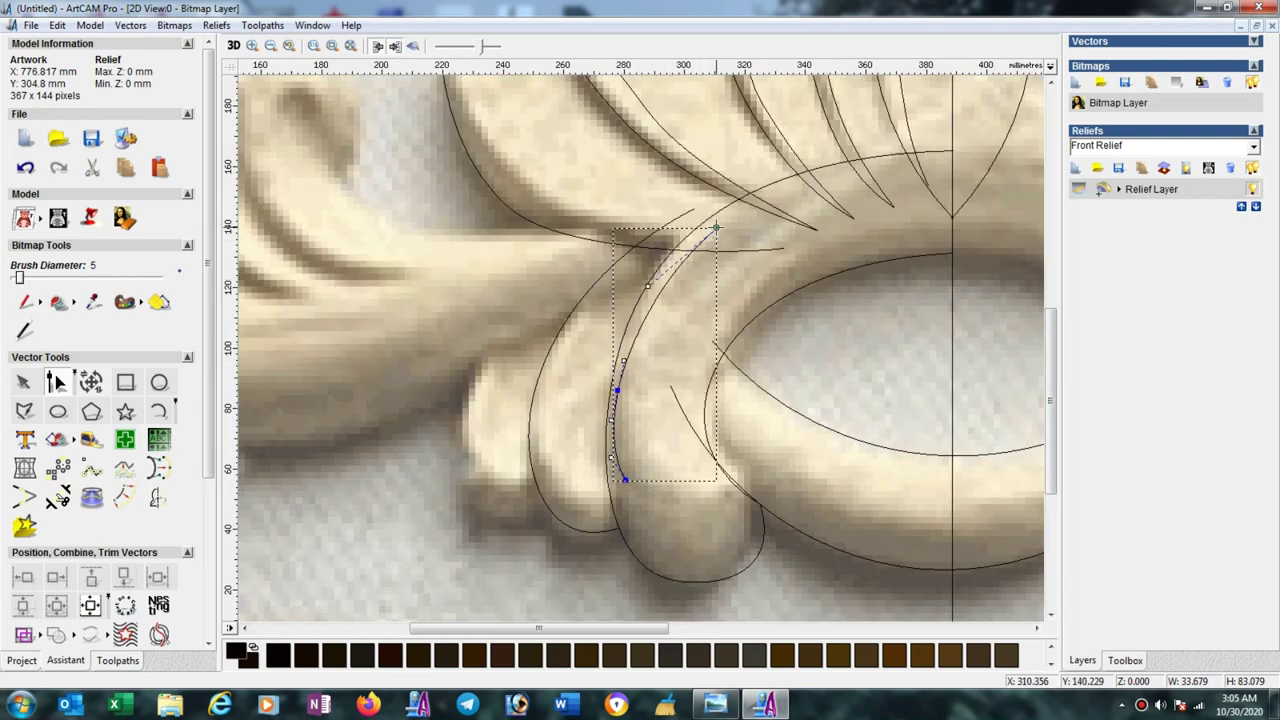
left_click(715, 228)
left_click_drag(715, 228, 715, 220)
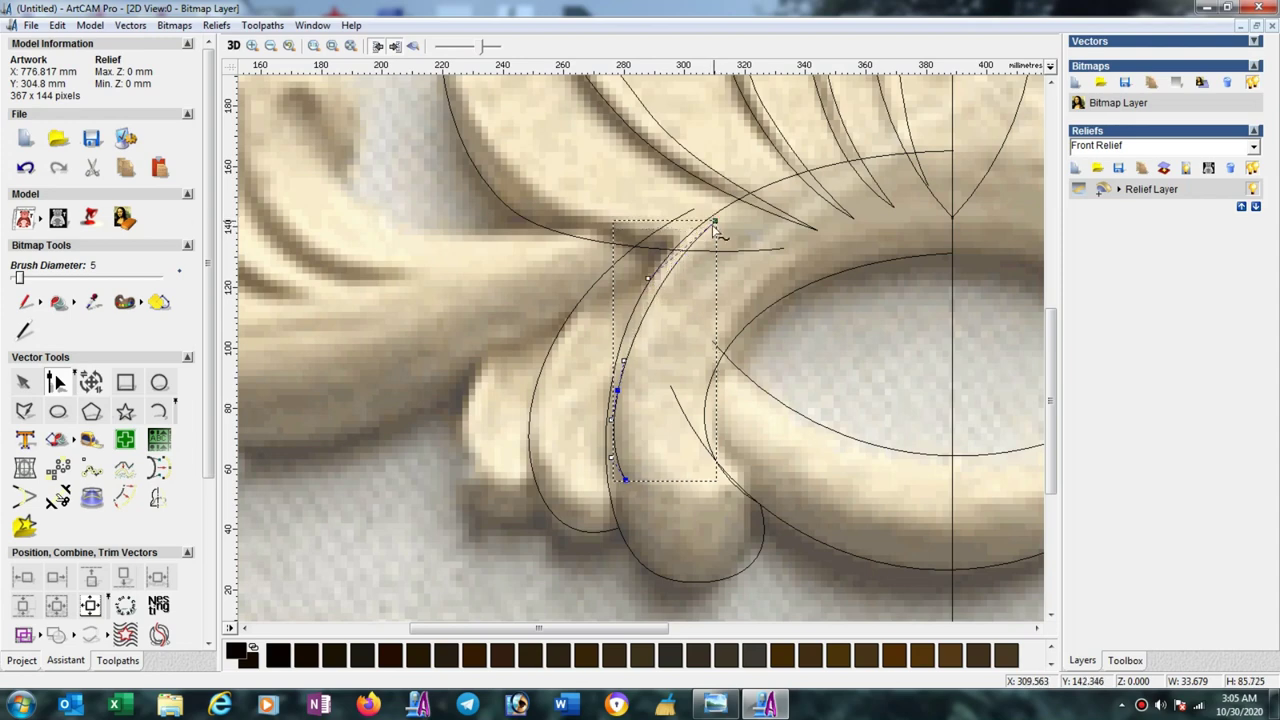
left_click(626, 340)
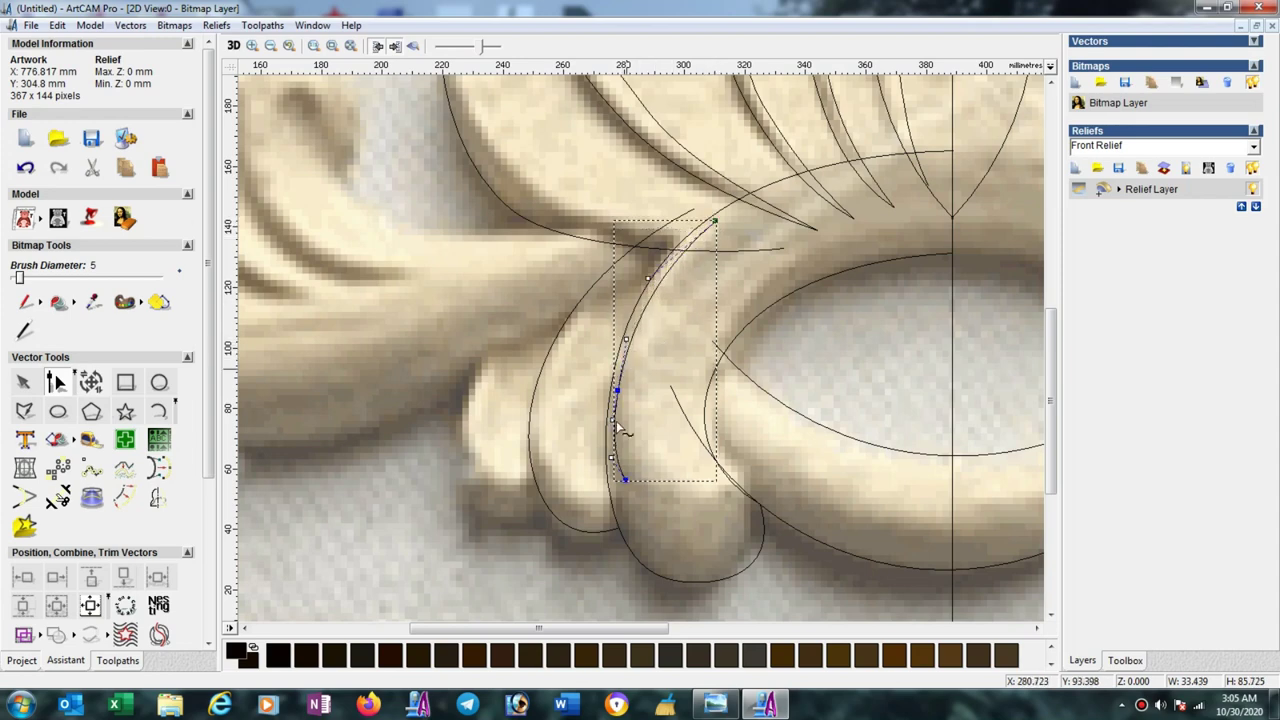
left_click_drag(624, 481, 628, 502)
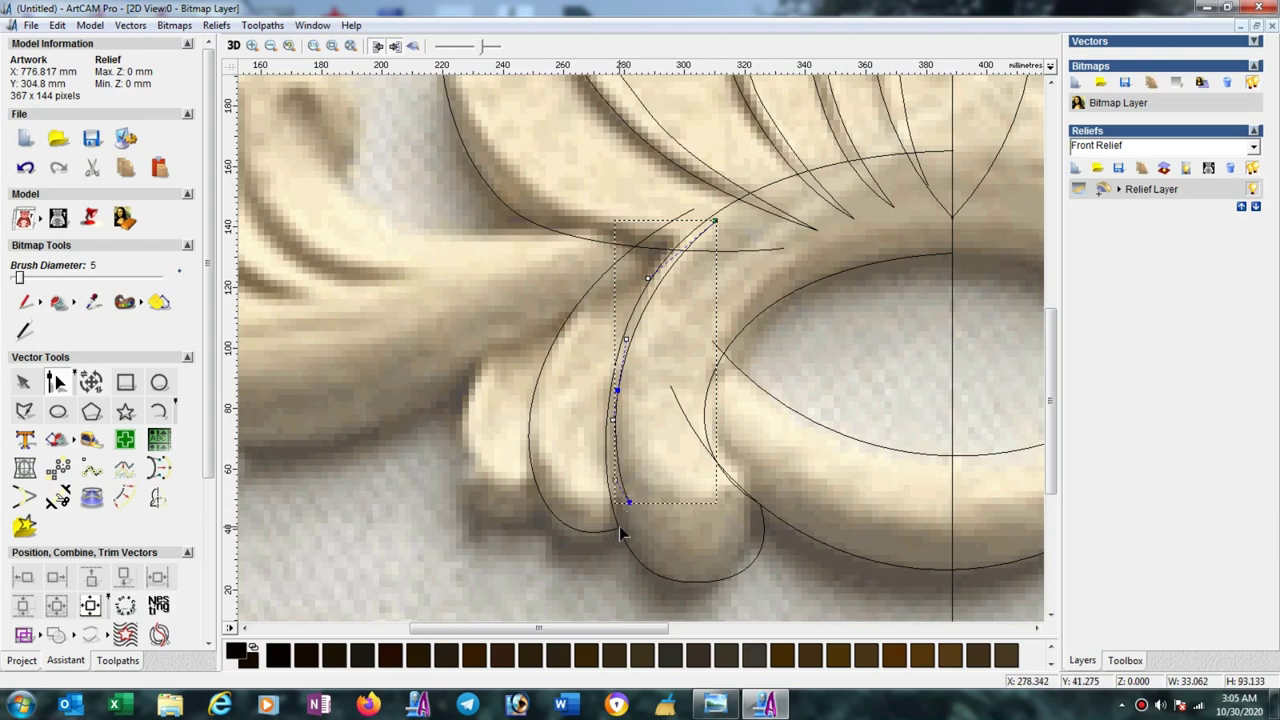
Reshape the outer leaf curve's bottom node and span to wrap around the leaf tip.
left_click(616, 532)
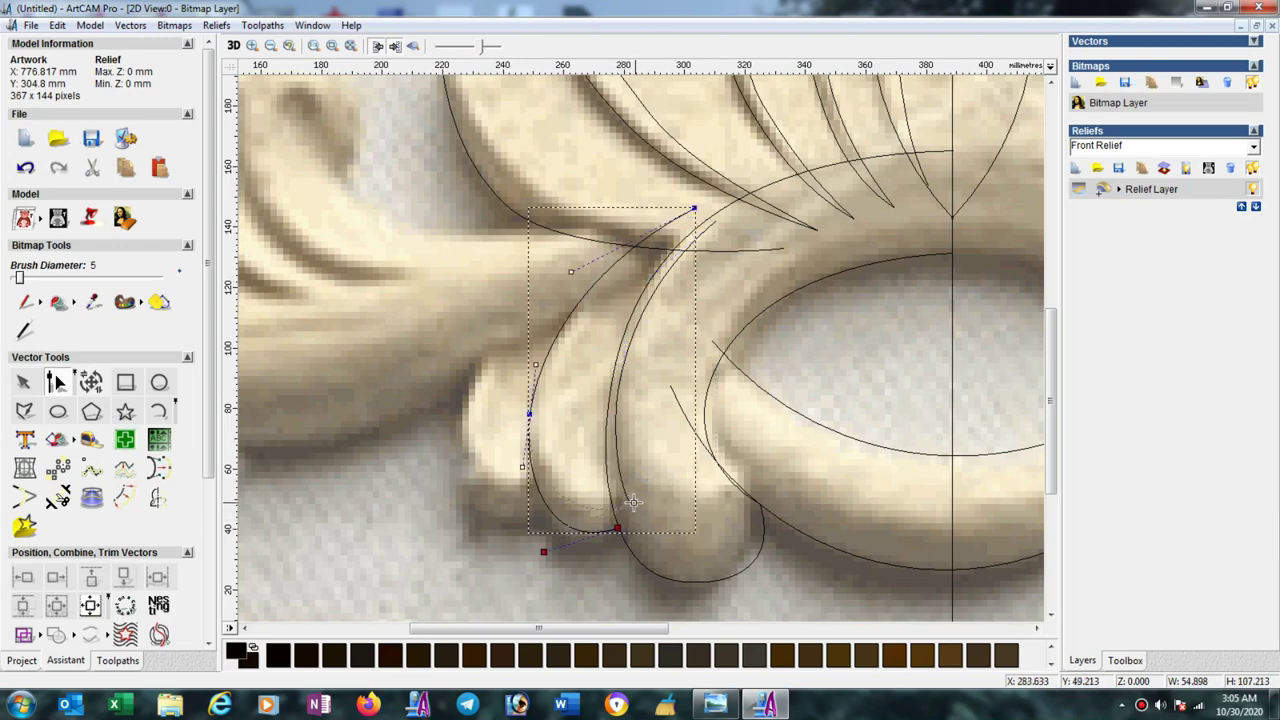
left_click_drag(627, 503, 628, 502)
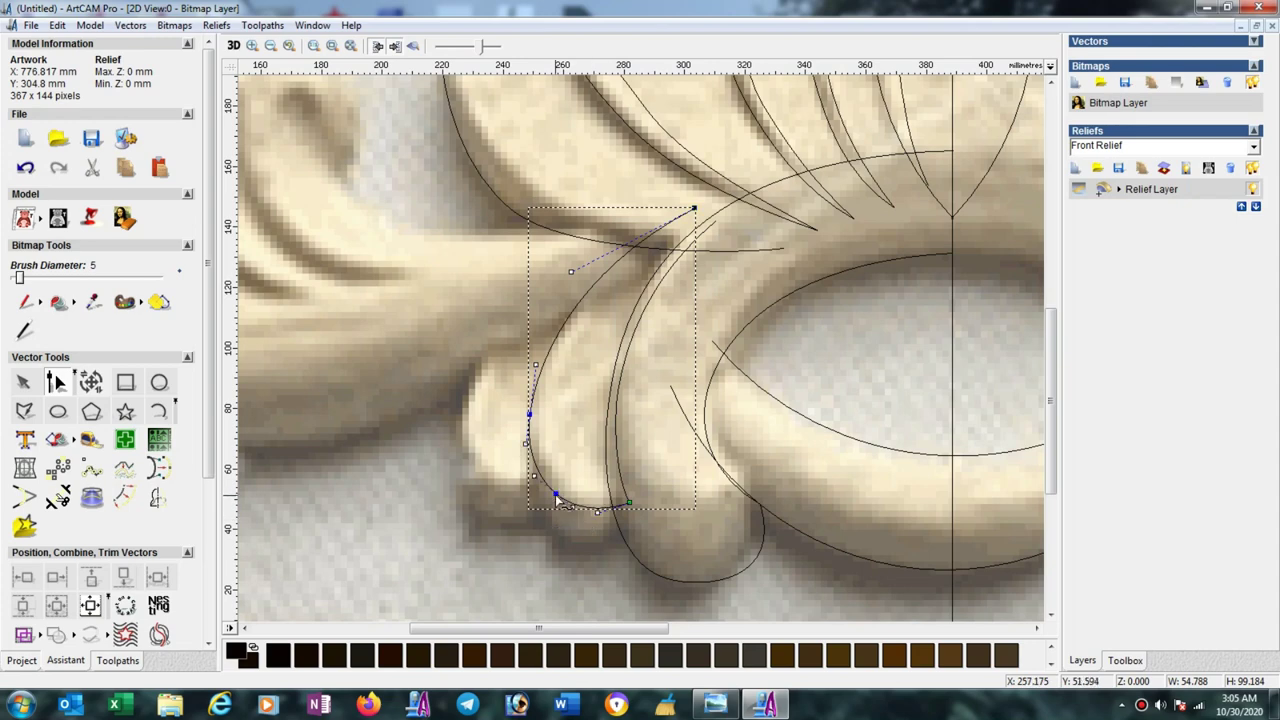
mouse_move(557, 494)
left_mouse_down()
mouse_move(558, 522)
mouse_move(612, 541)
left_mouse_up()
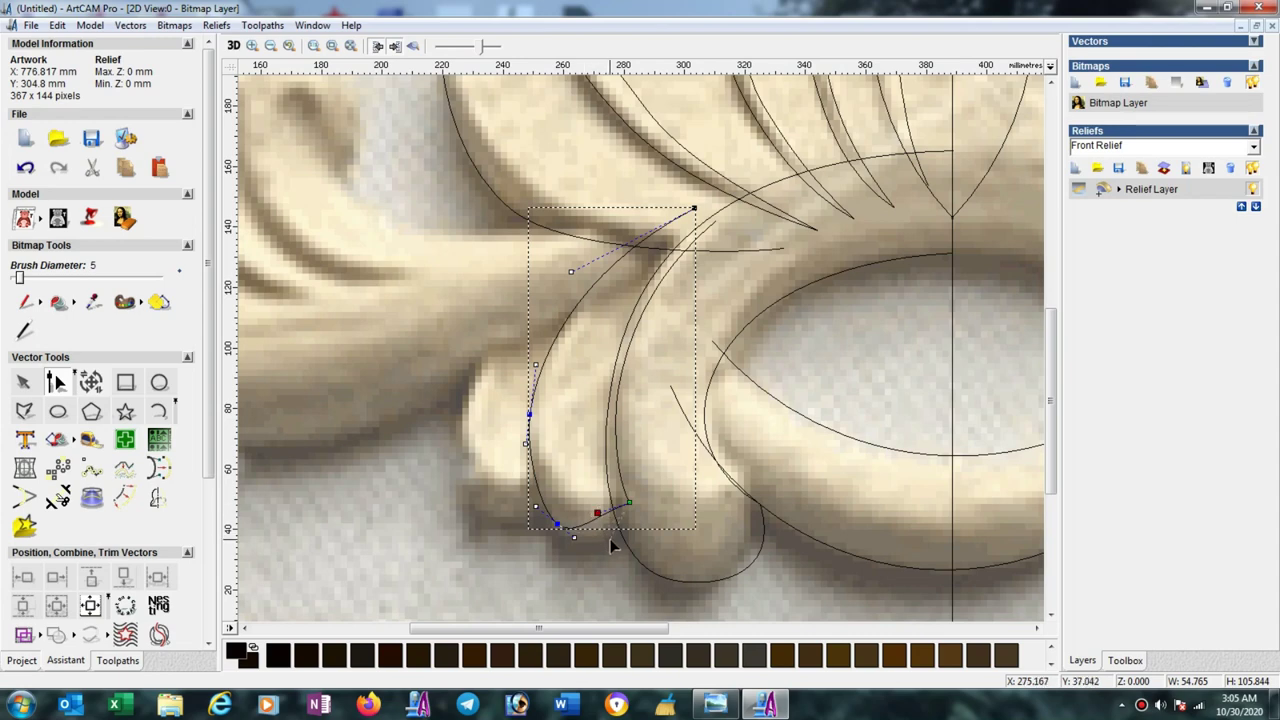
left_click(574, 537)
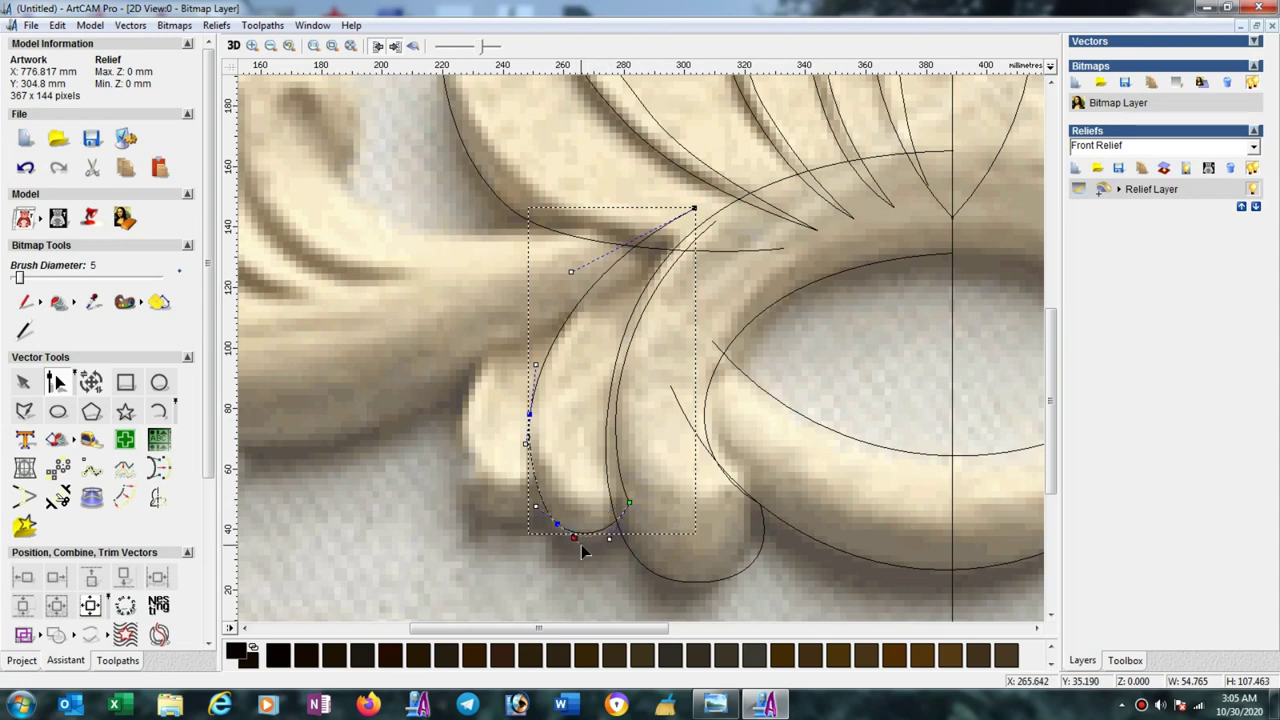
left_click_drag(588, 557, 618, 538)
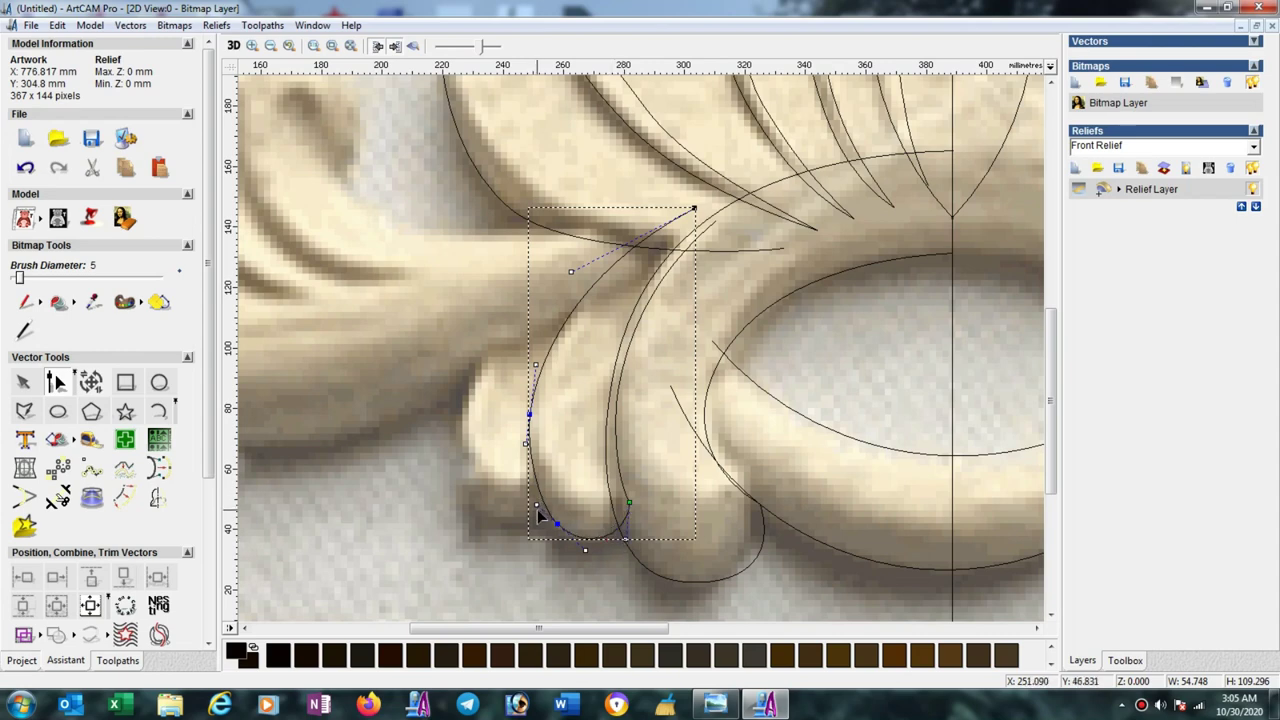
left_click_drag(537, 507, 536, 492)
Trace an open four-point polyline around the lower leaf's bottom tip up to the stem.
scroll(577, 417, "down", 1)
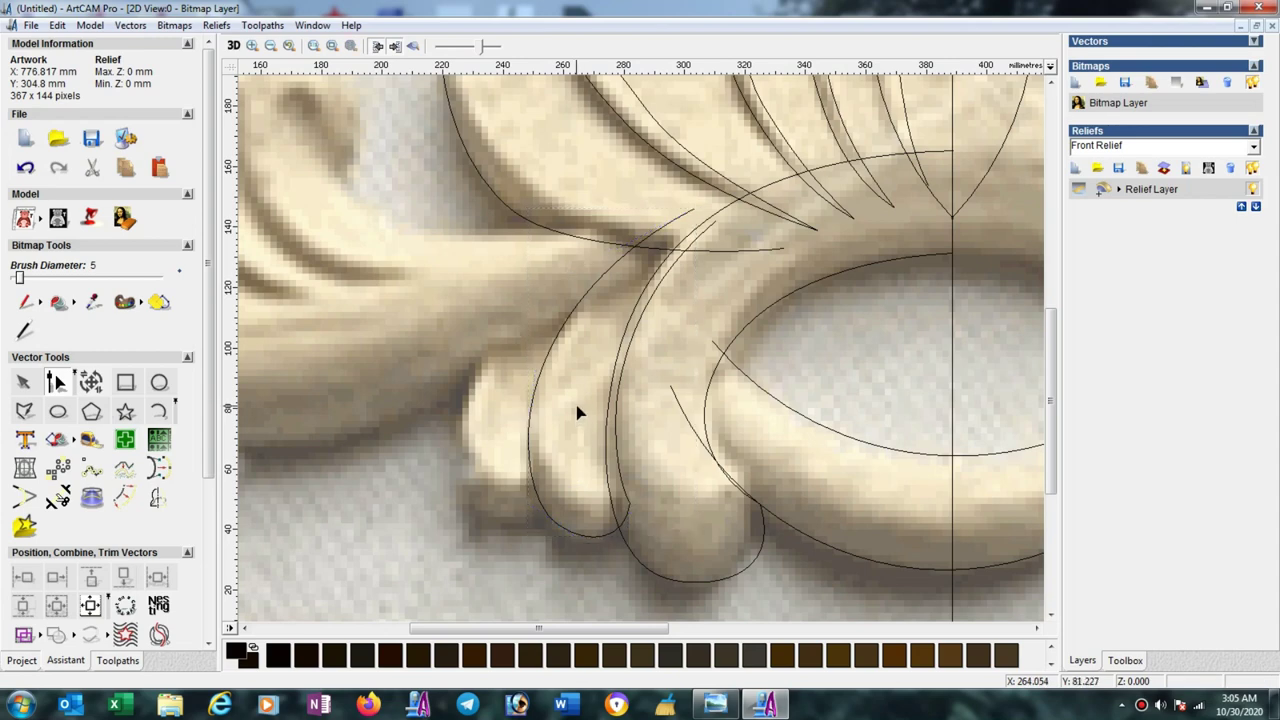
scroll(578, 408, "down", 1)
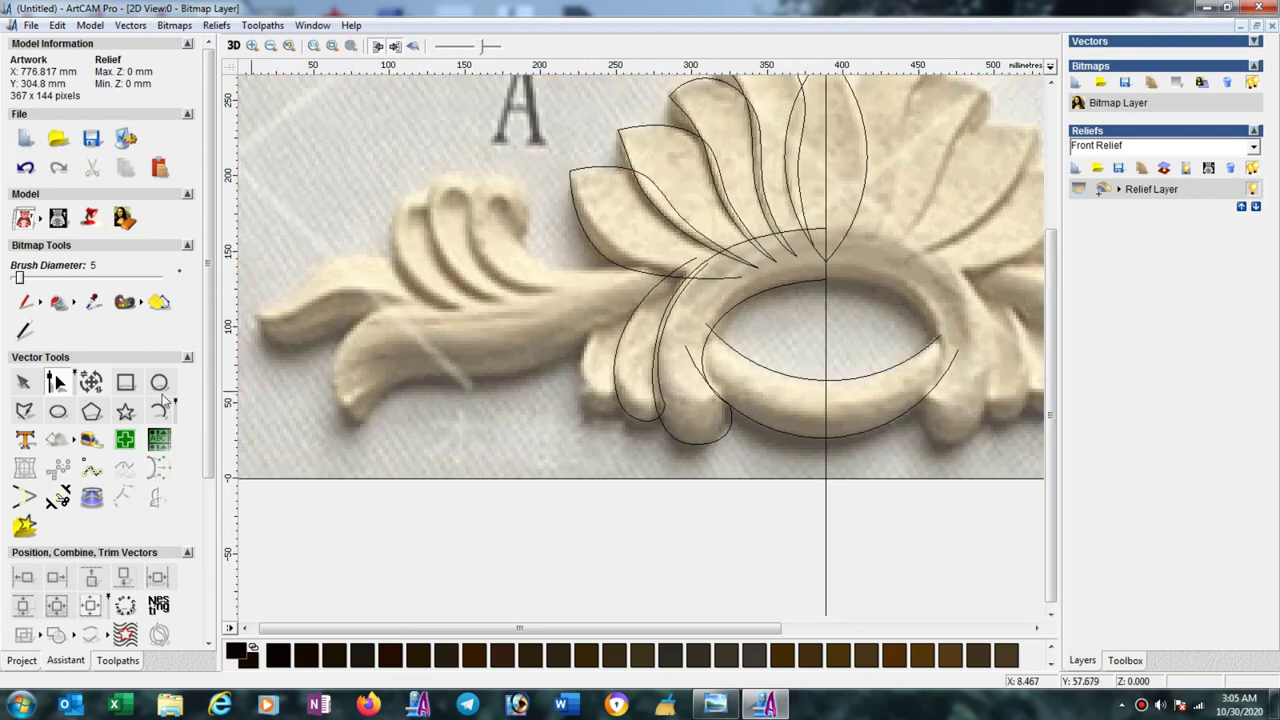
left_click(25, 410)
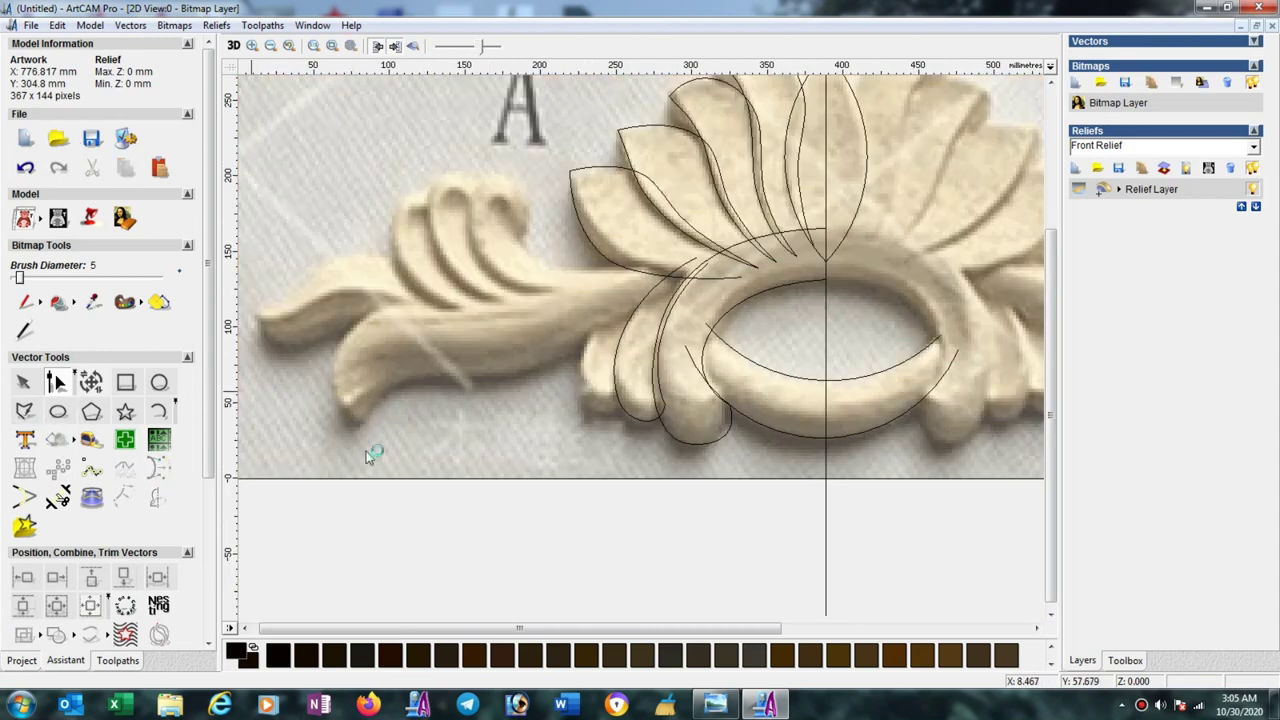
left_click(619, 394)
left_click(588, 403)
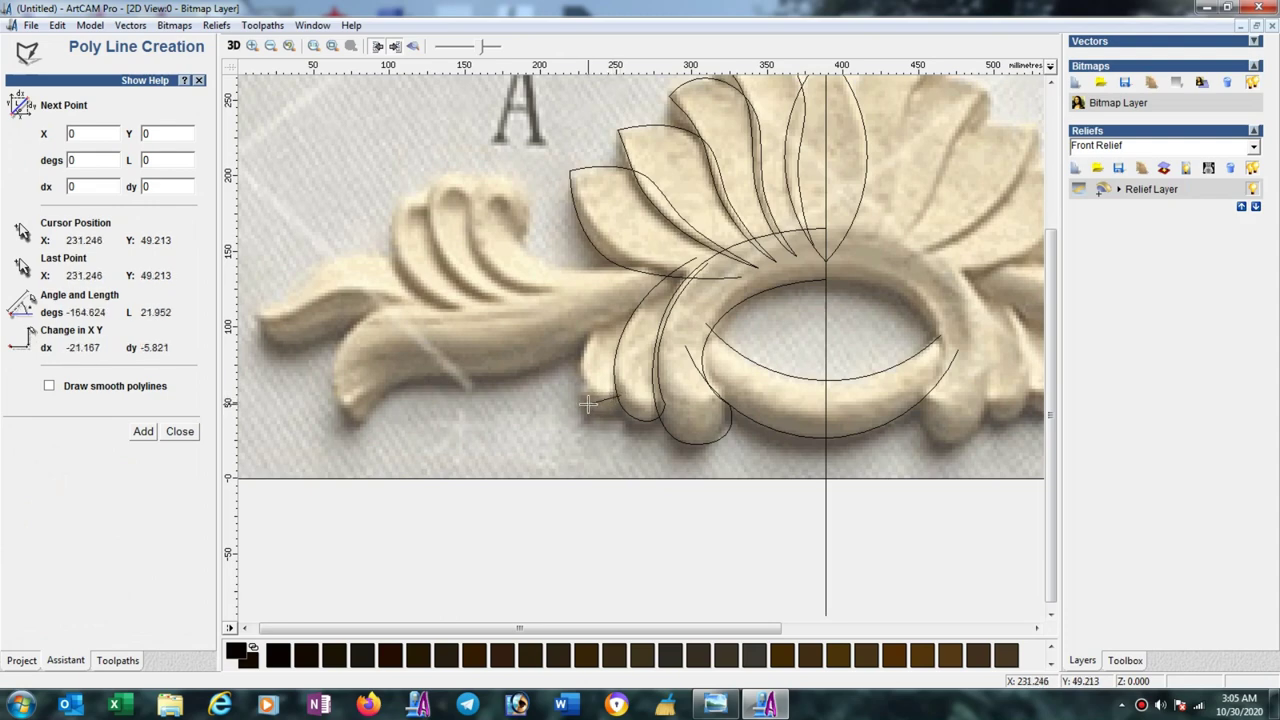
left_click(585, 340)
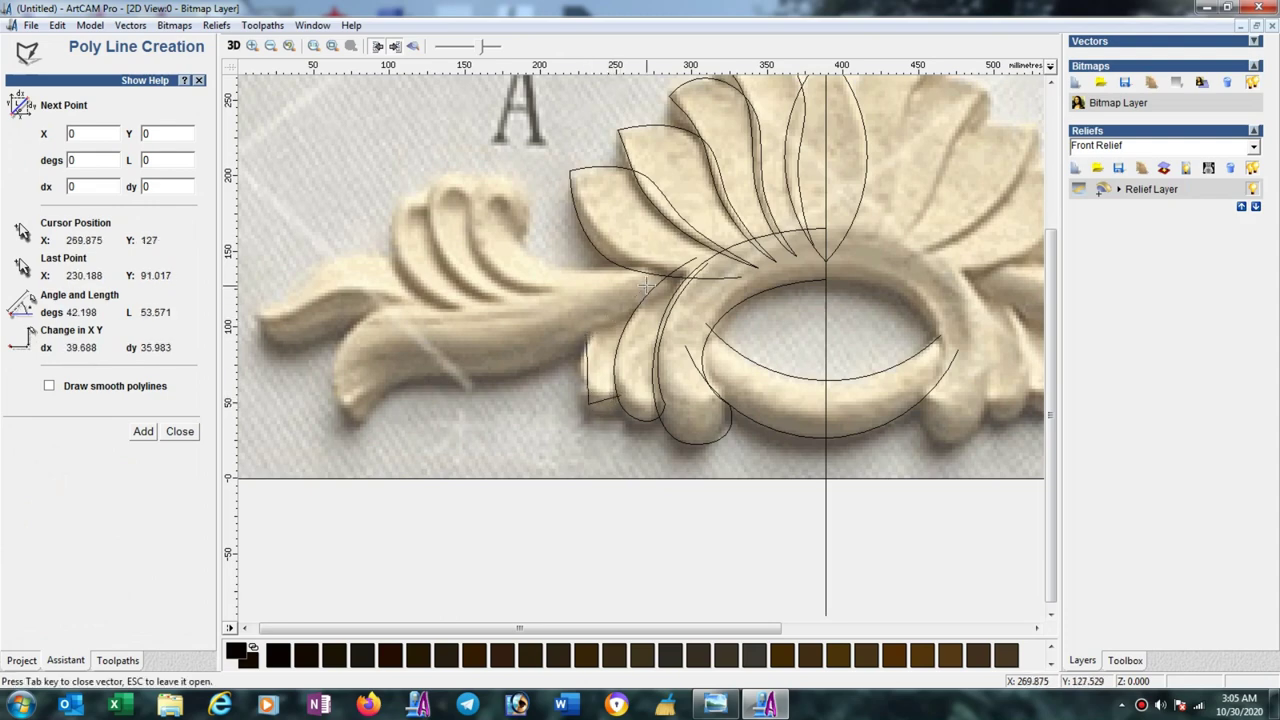
left_click(645, 286)
key("Escape")
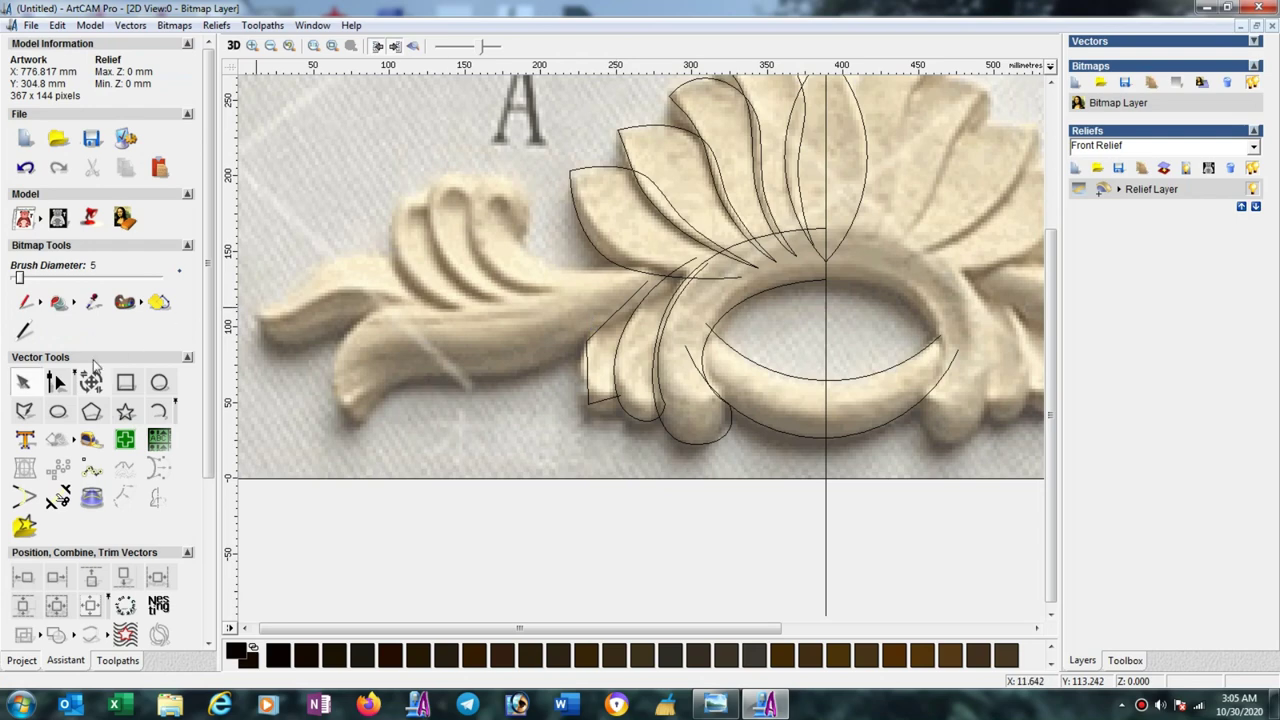
Convert the line to Bezier curves and drag its nodes to hug the leaf's bottom and left side.
left_click(57, 385)
left_click(588, 354)
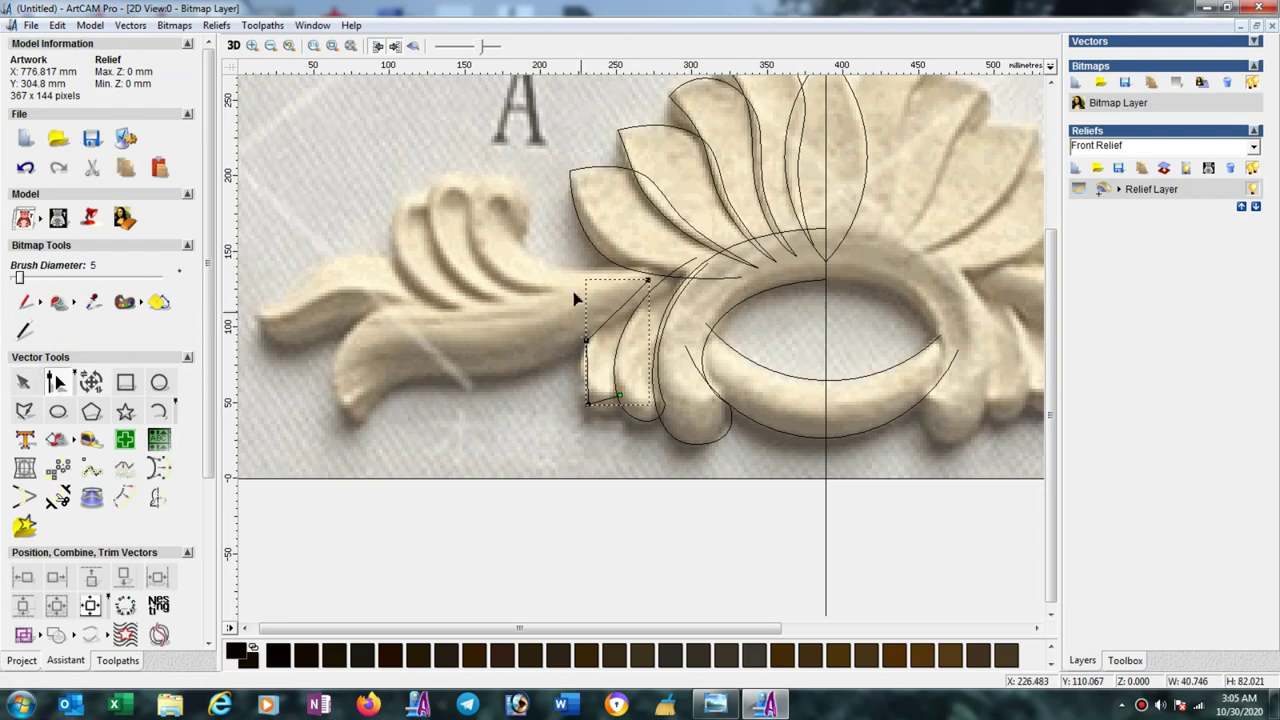
left_click_drag(560, 262, 684, 442)
key("b")
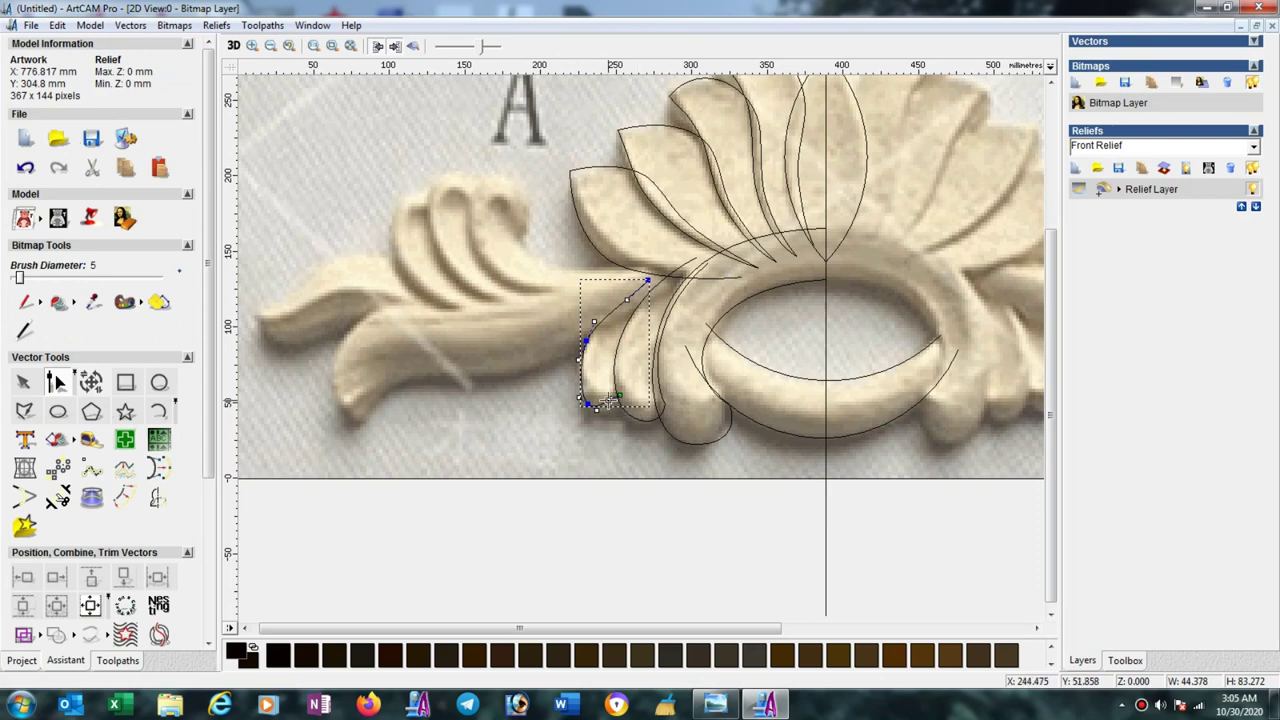
scroll(598, 420, "up", 2)
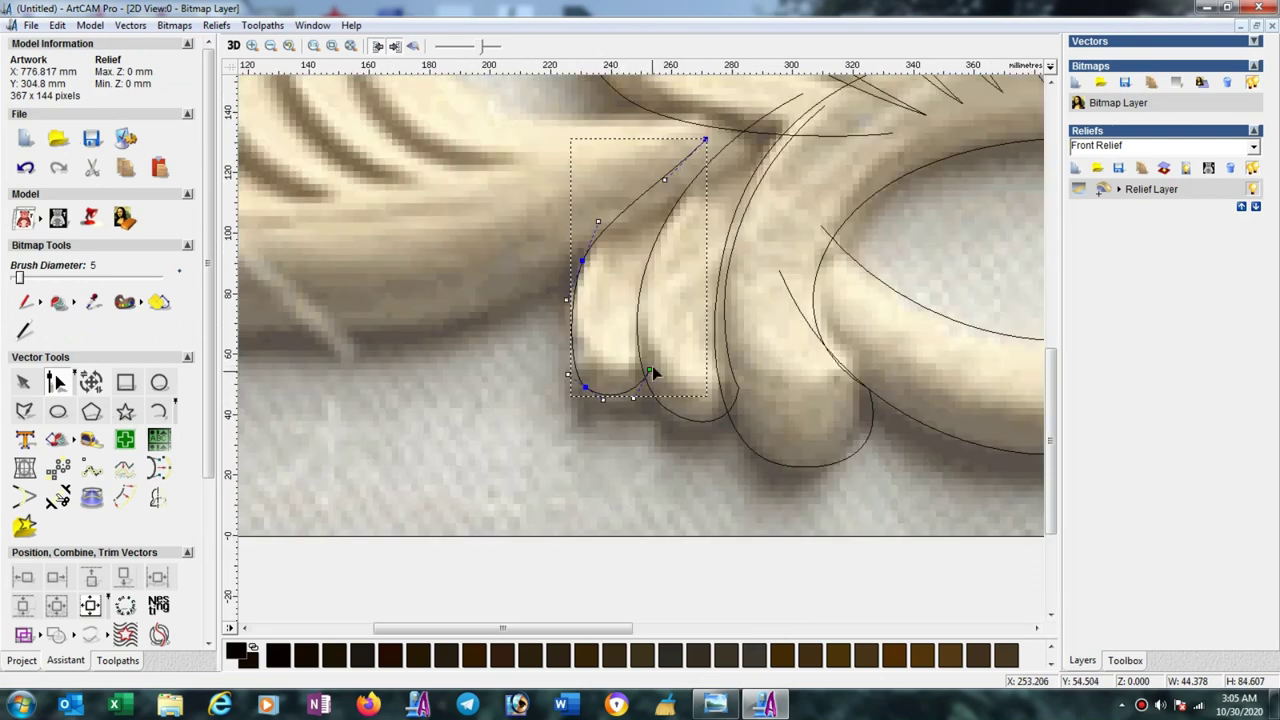
left_click_drag(650, 370, 652, 383)
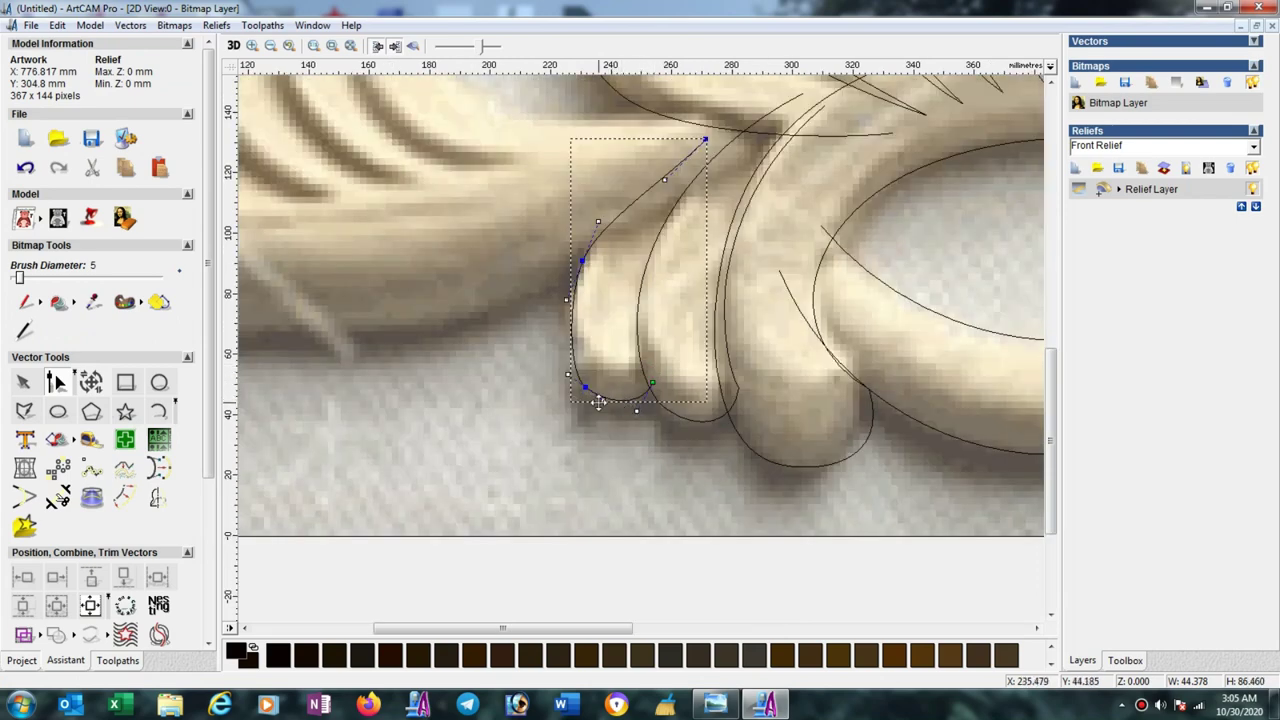
left_click(566, 299)
left_click_drag(565, 300, 555, 310)
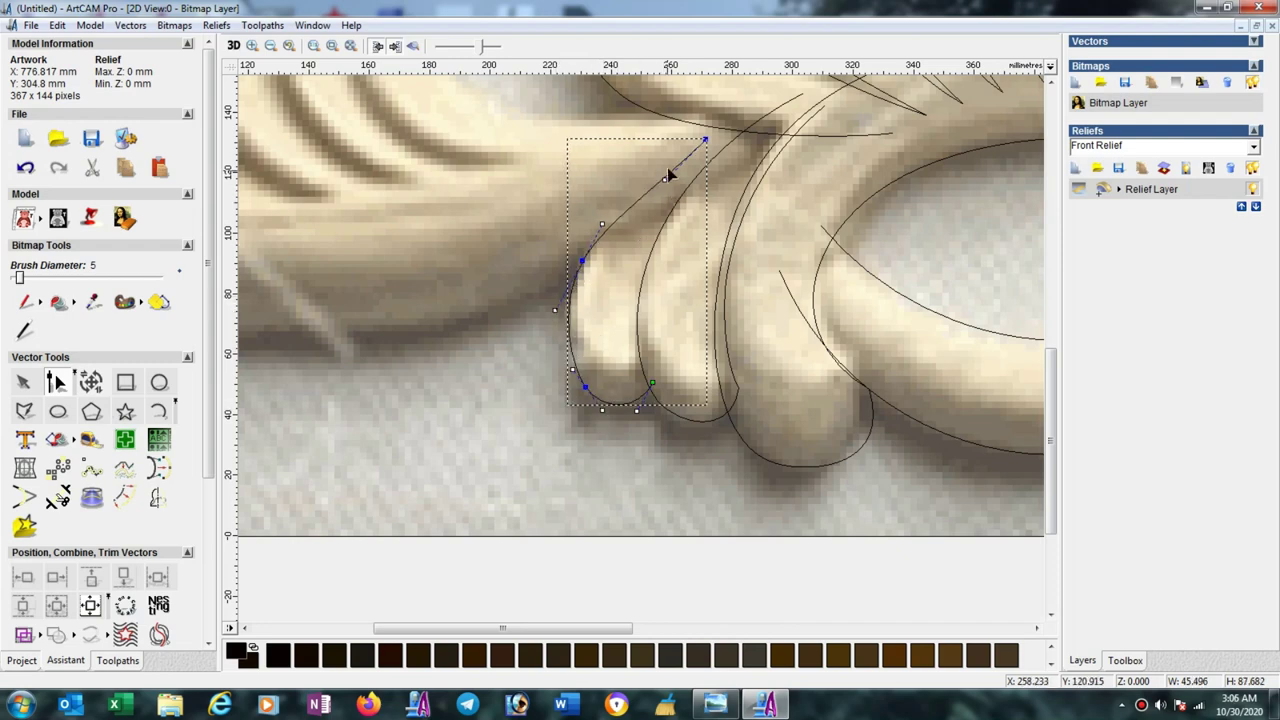
left_click(704, 146)
left_click_drag(568, 372, 564, 368)
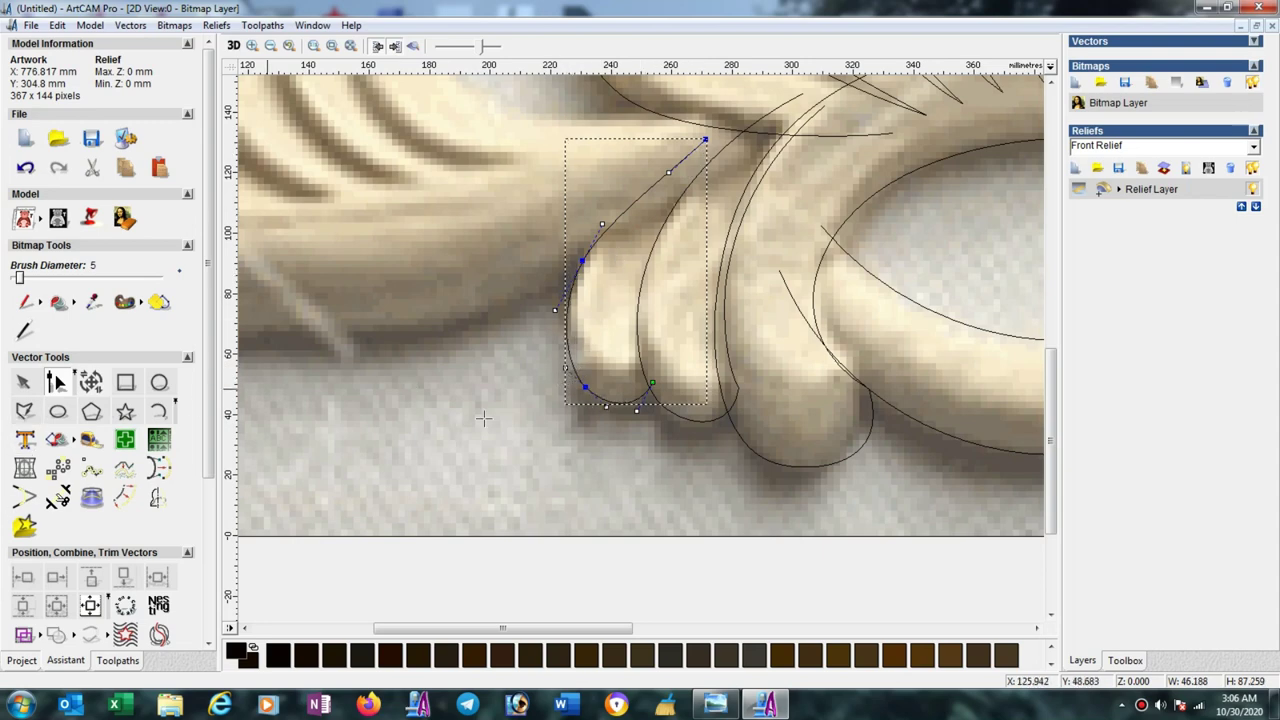
Draw an open three-point polyline along the lower leaf lobe's inner edge.
key("p")
left_click(651, 380)
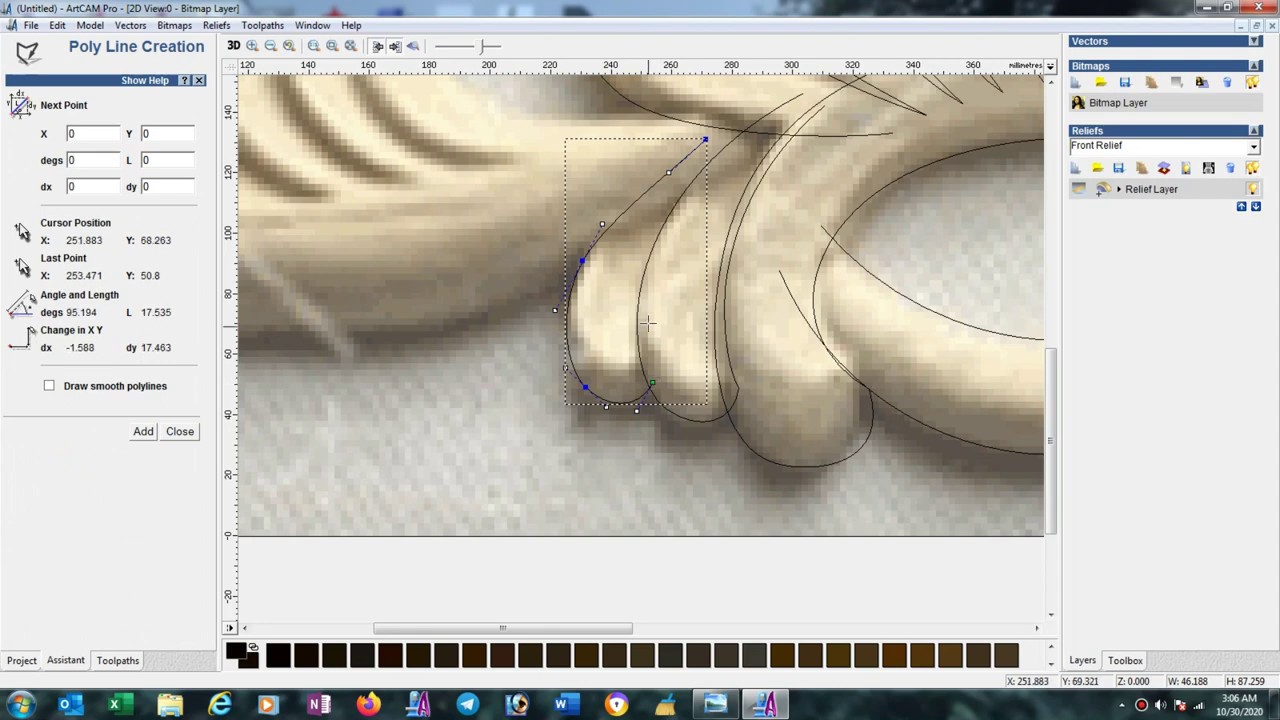
left_click(648, 311)
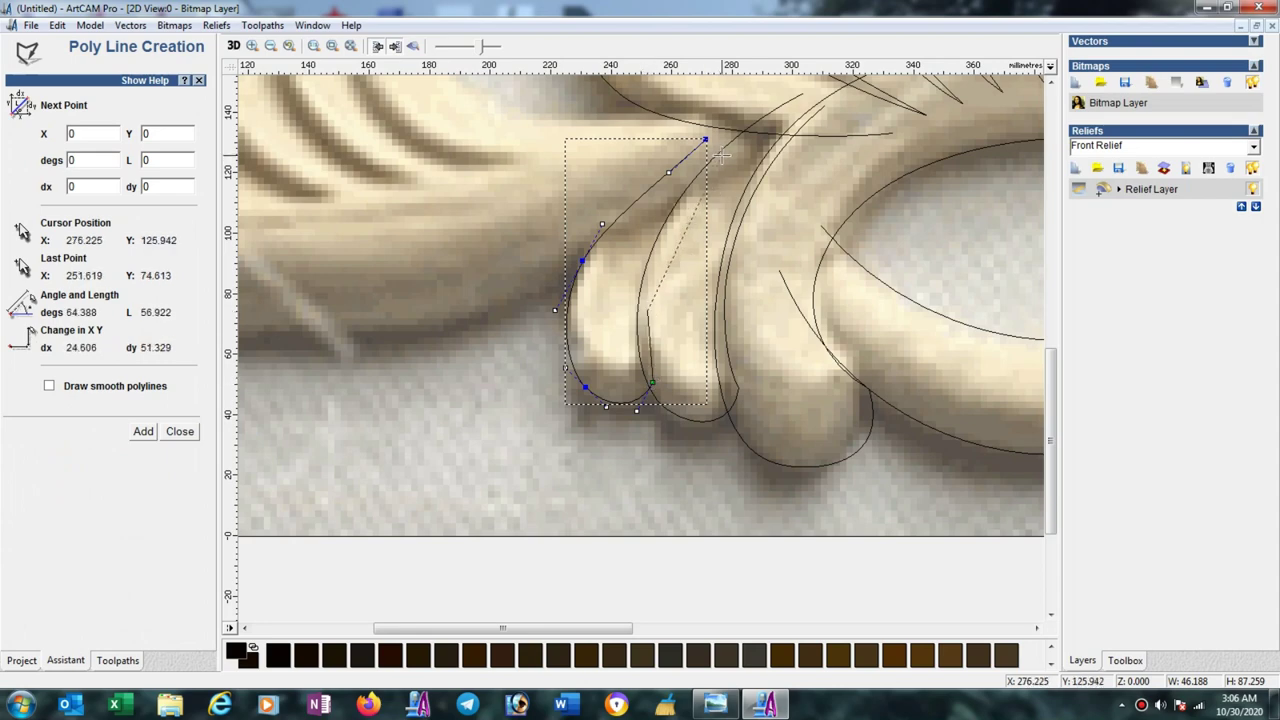
left_click(720, 157)
key("Escape")
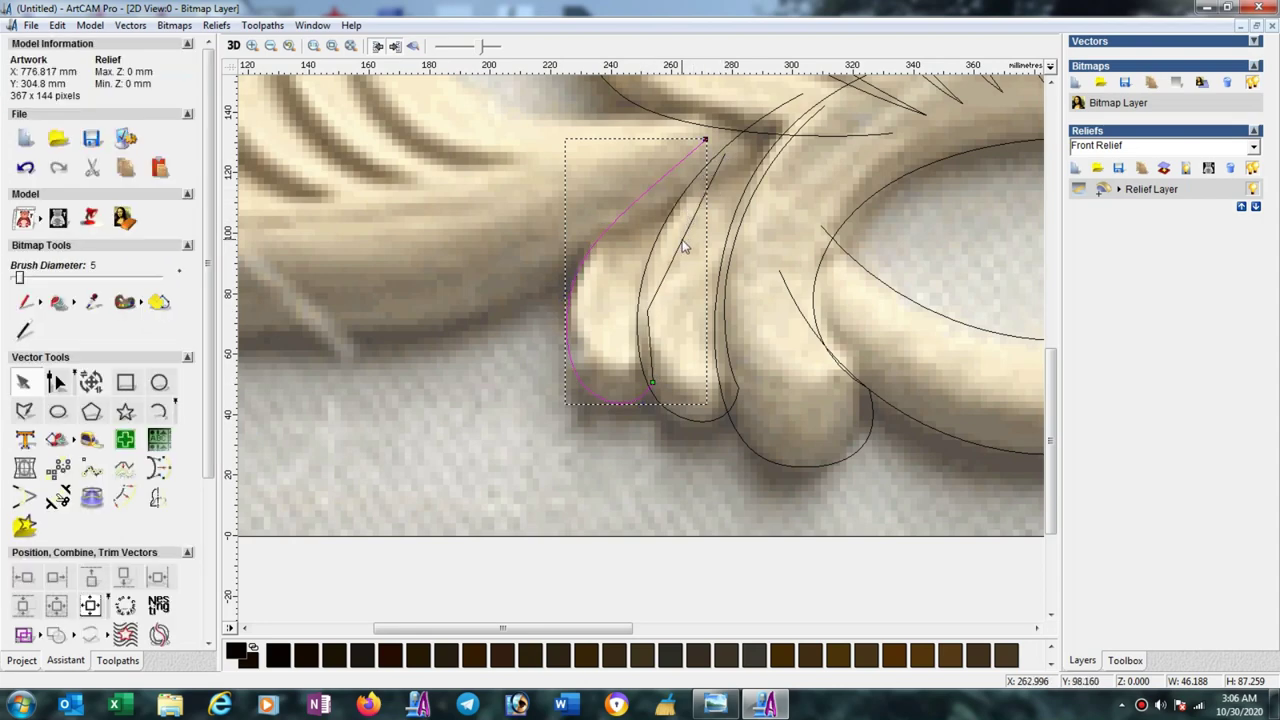
Bend the straight line's spans in node editing so it follows the leaf fold.
left_click(682, 245)
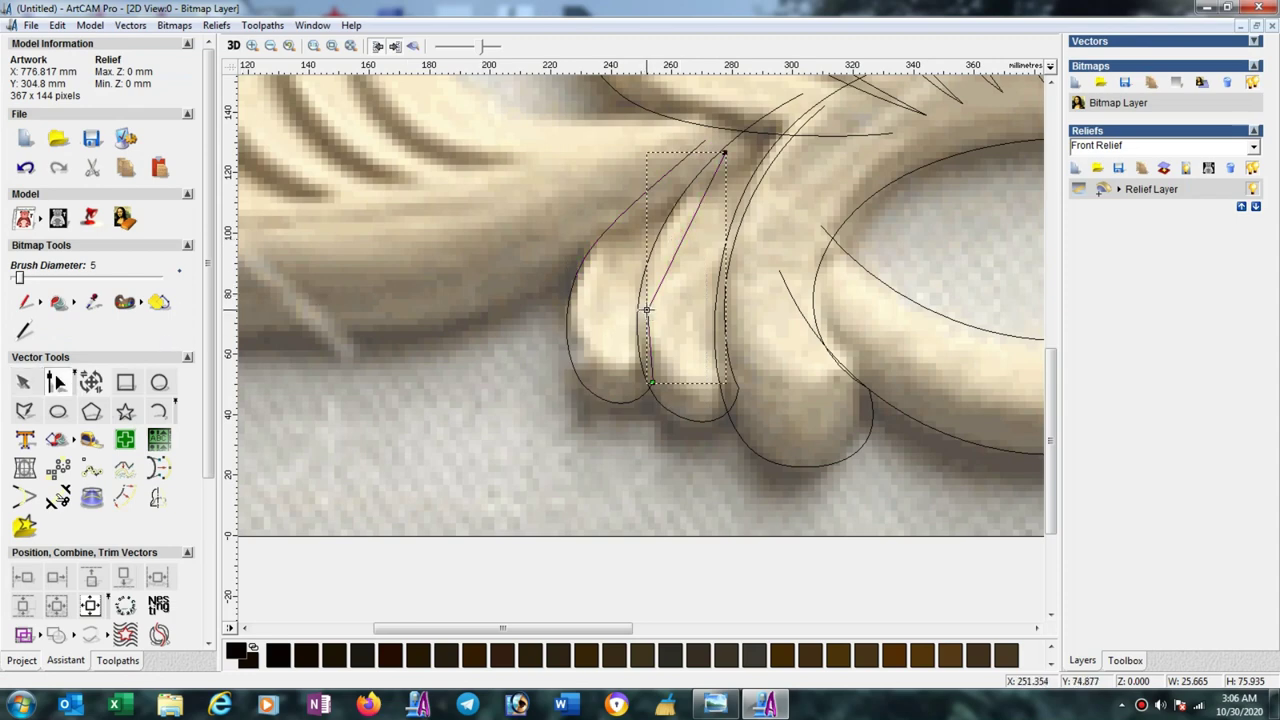
left_click(648, 310)
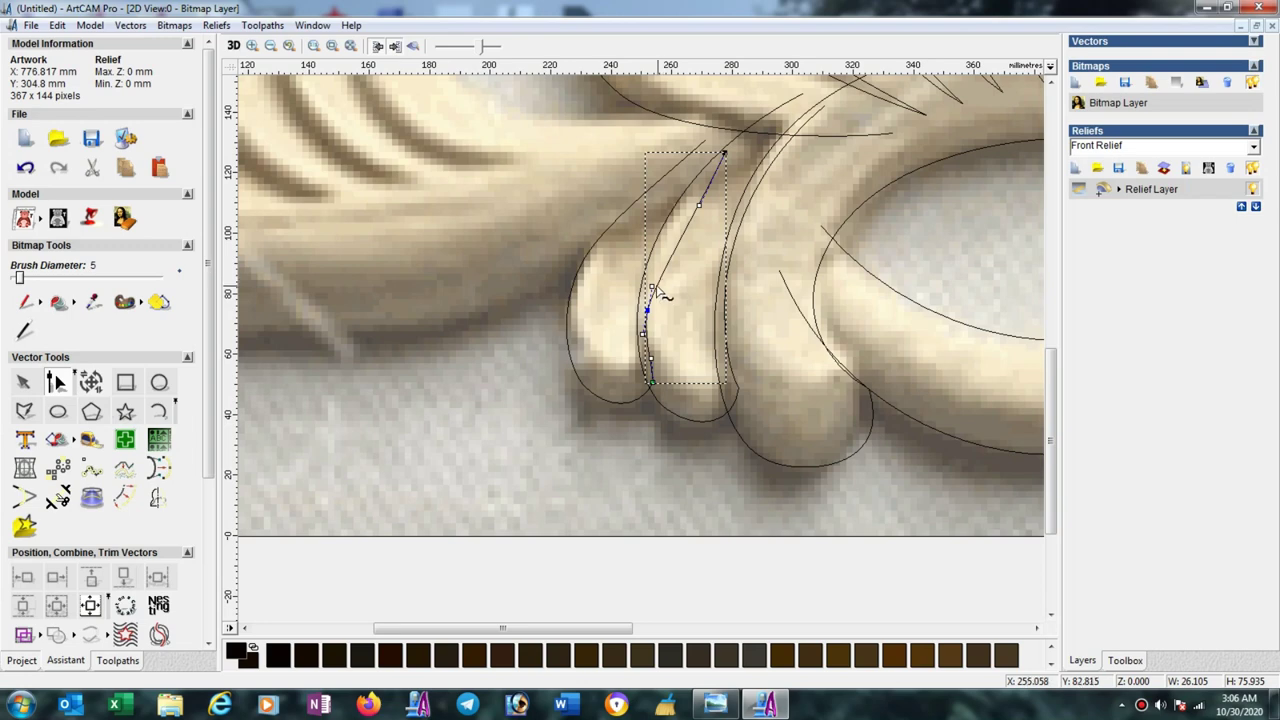
left_click_drag(651, 257, 654, 248)
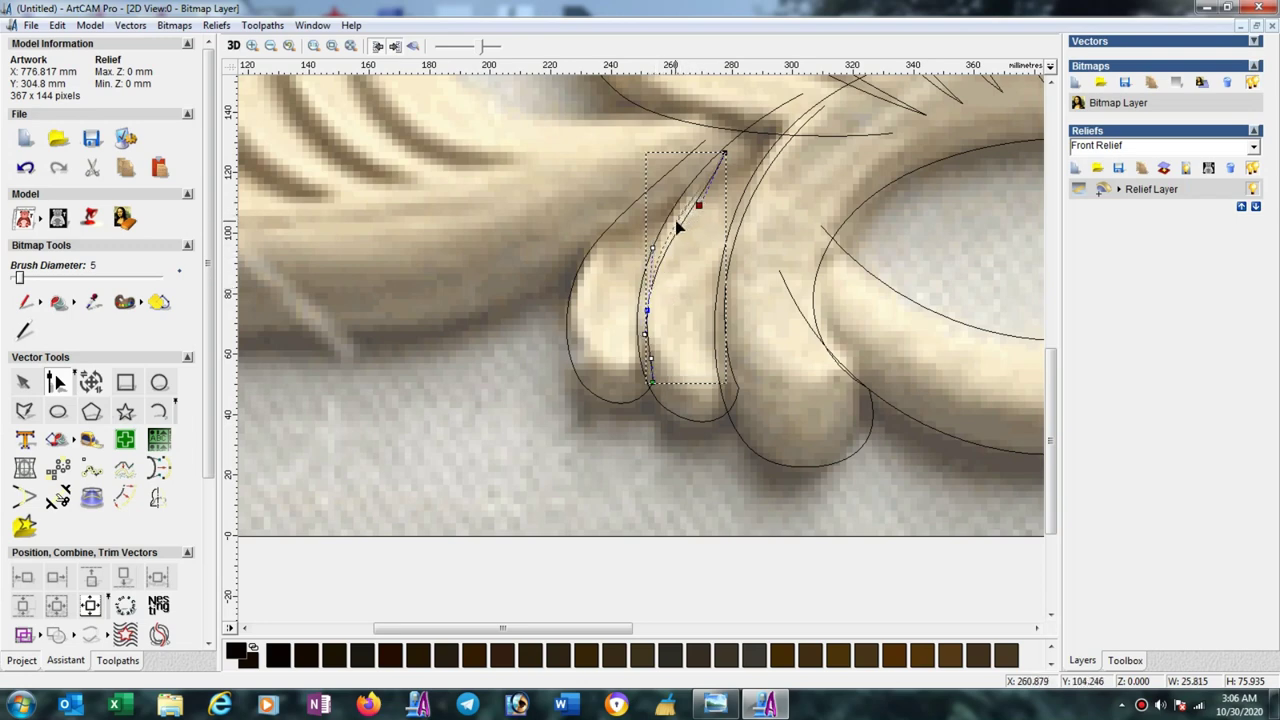
left_click_drag(684, 208, 648, 289)
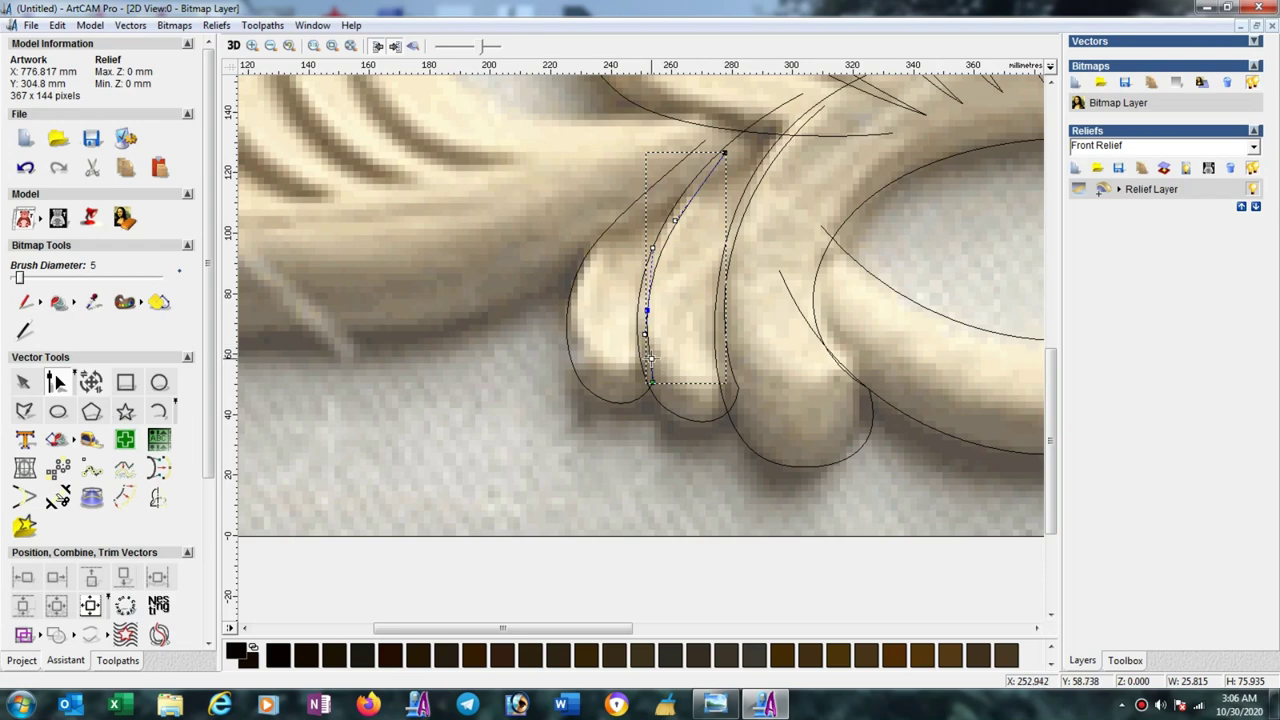
left_click_drag(645, 332, 648, 311)
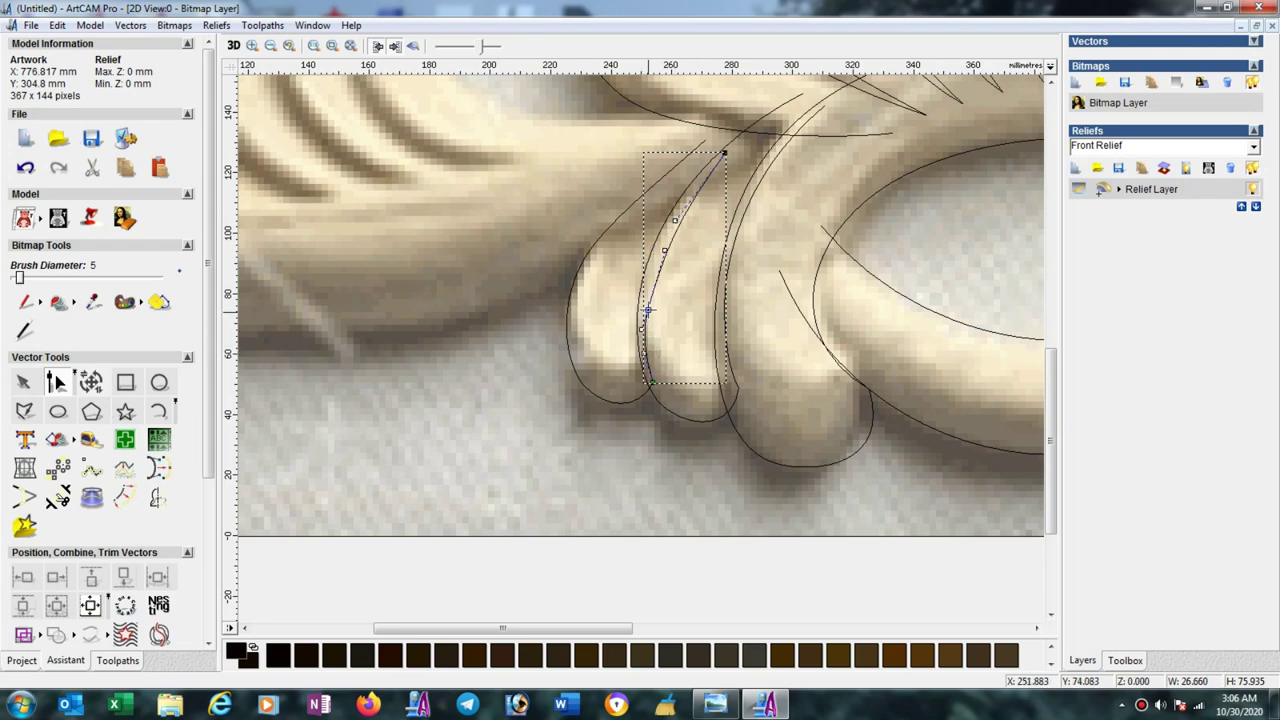
left_click(647, 296)
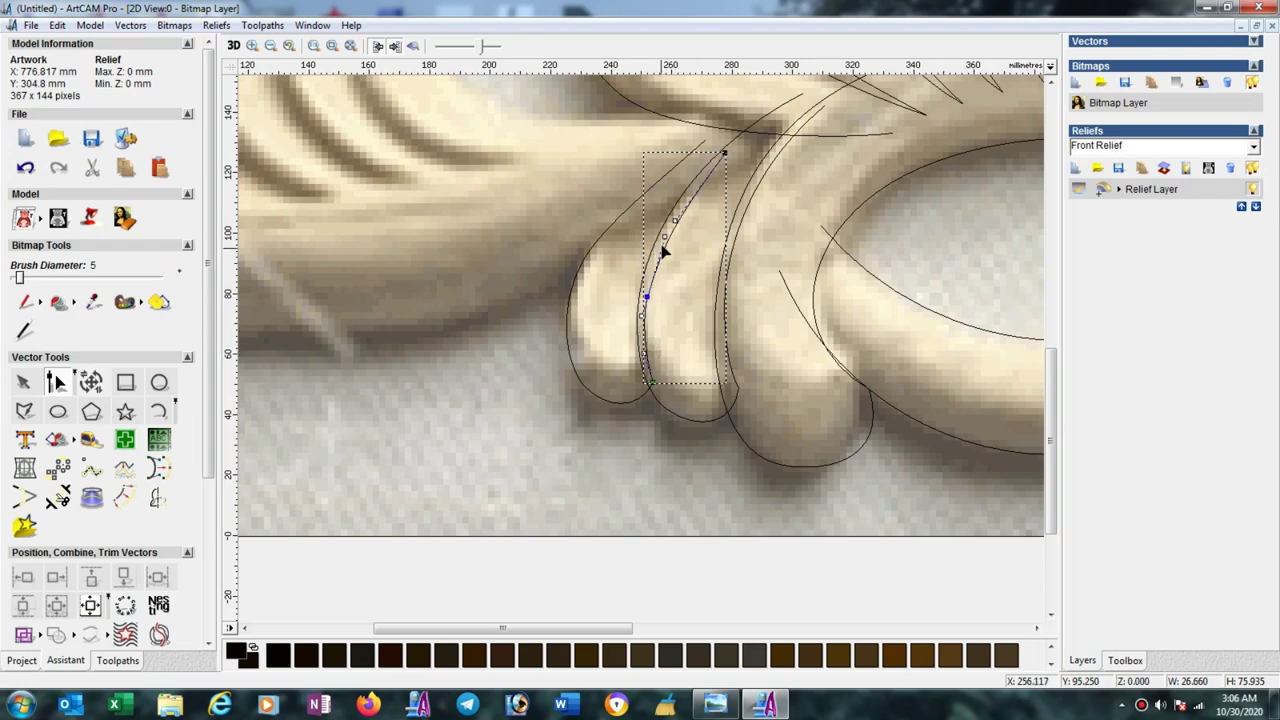
scroll(630, 293, "down", 2)
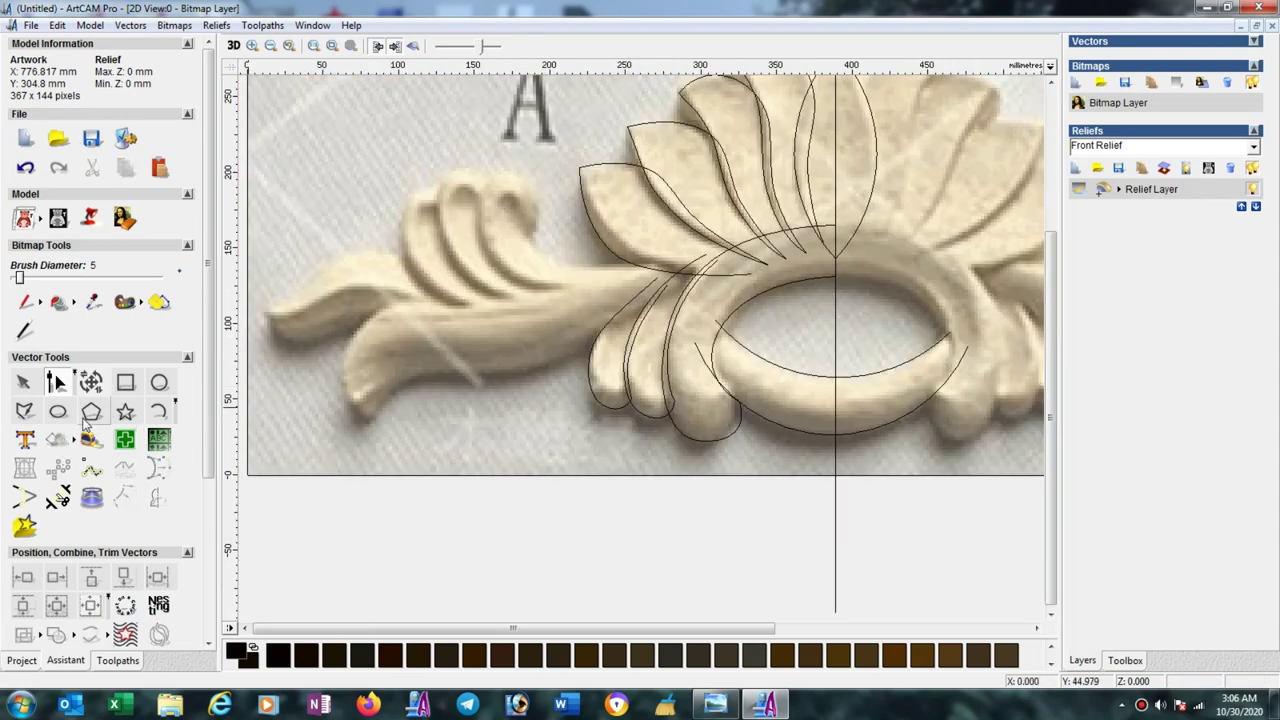
Draw an open four-point polyline from the stem's lower-left tip along its top edge to the ring.
left_click(27, 412)
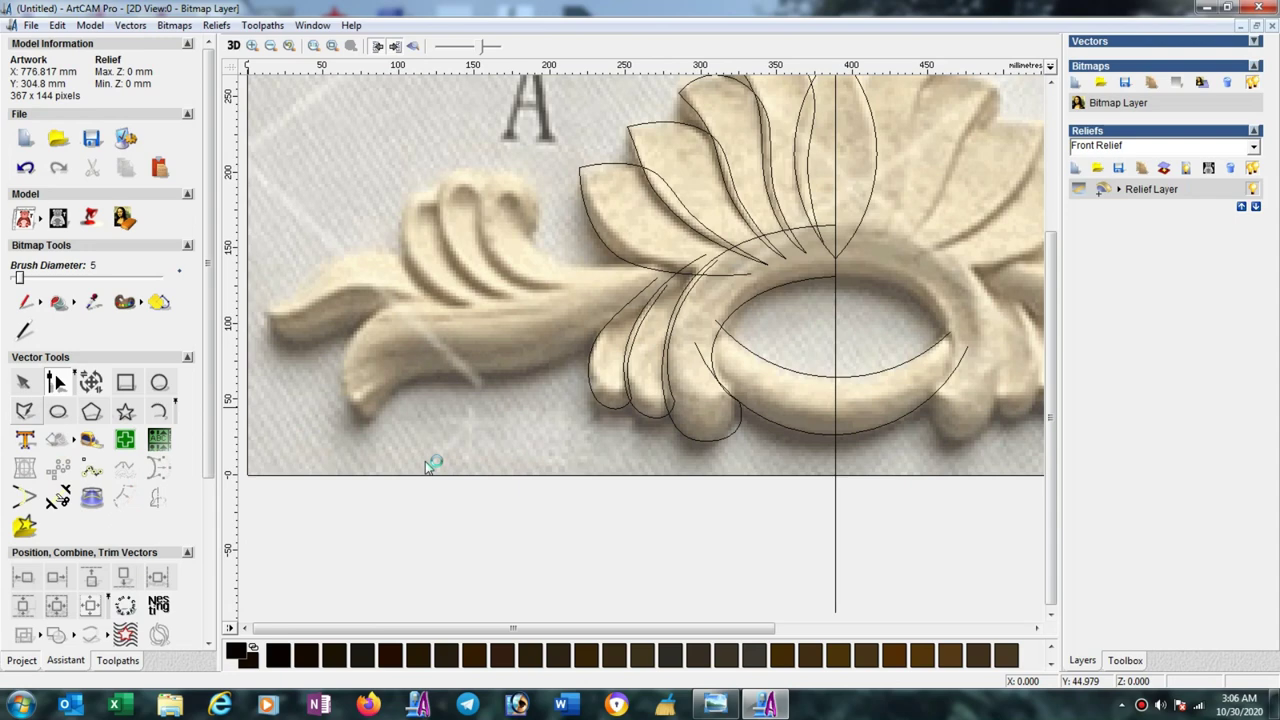
left_click(362, 423)
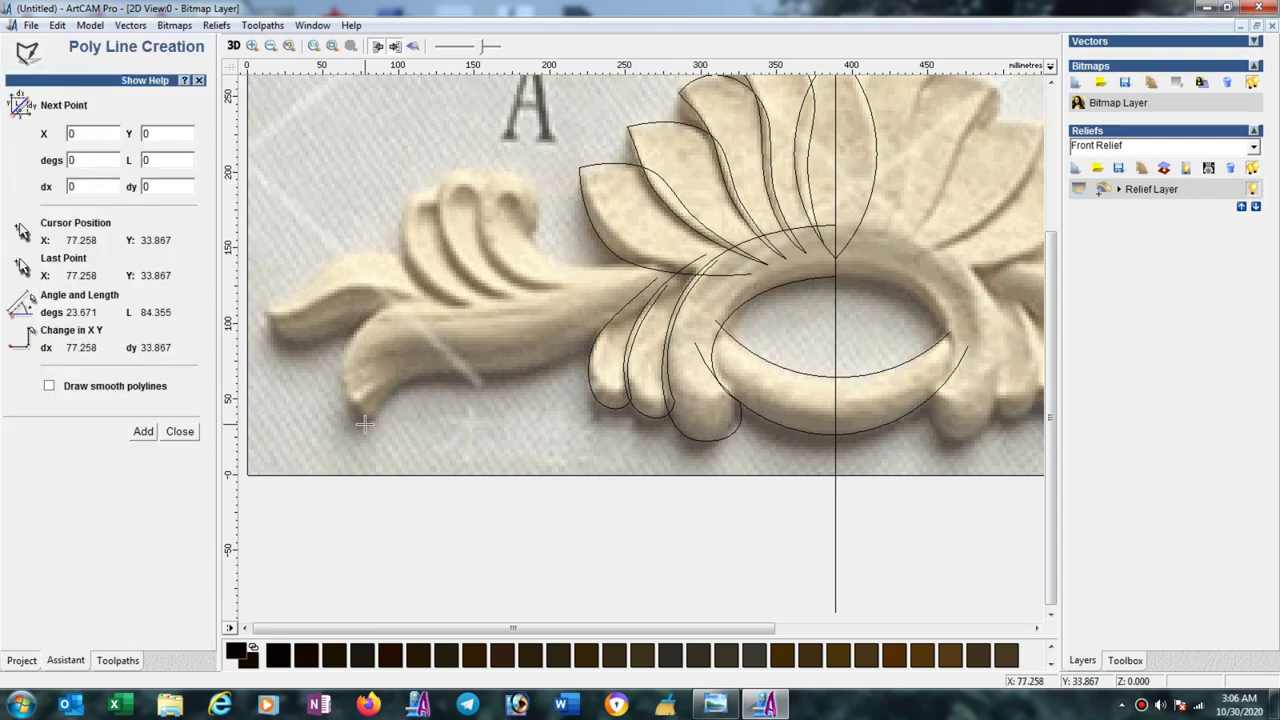
left_click(389, 302)
left_click(503, 305)
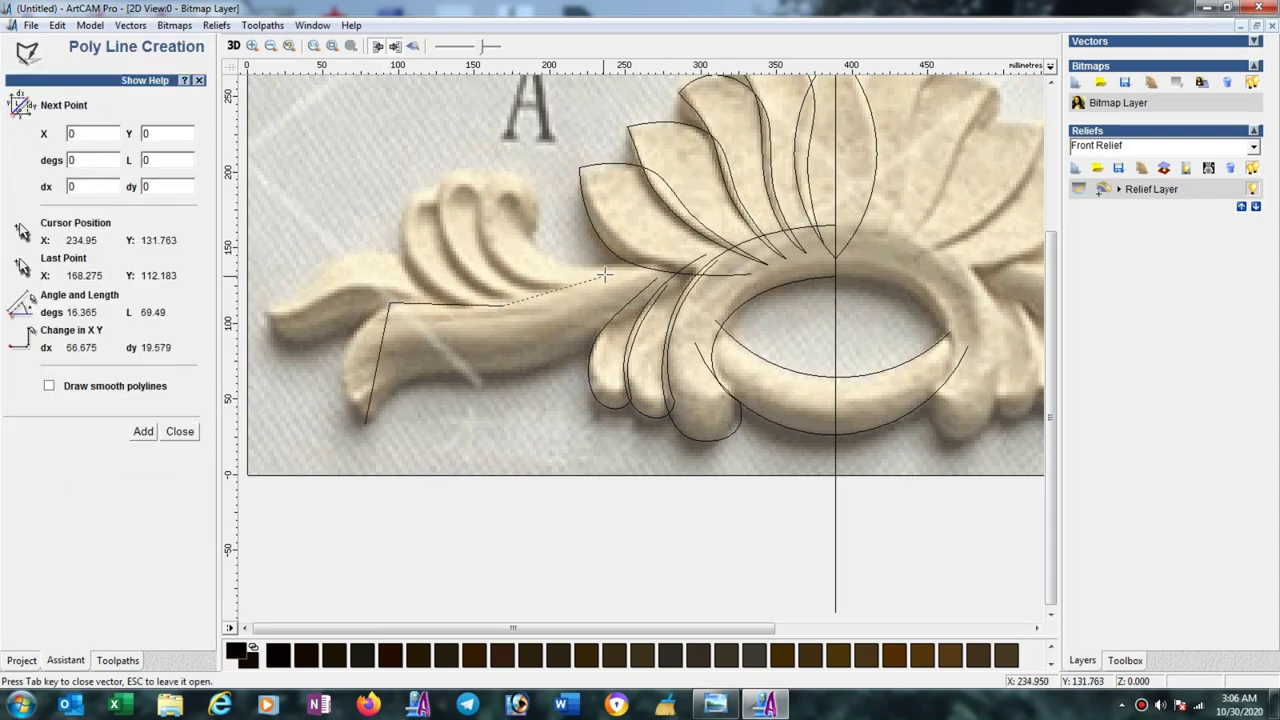
left_click(697, 254)
key("Escape")
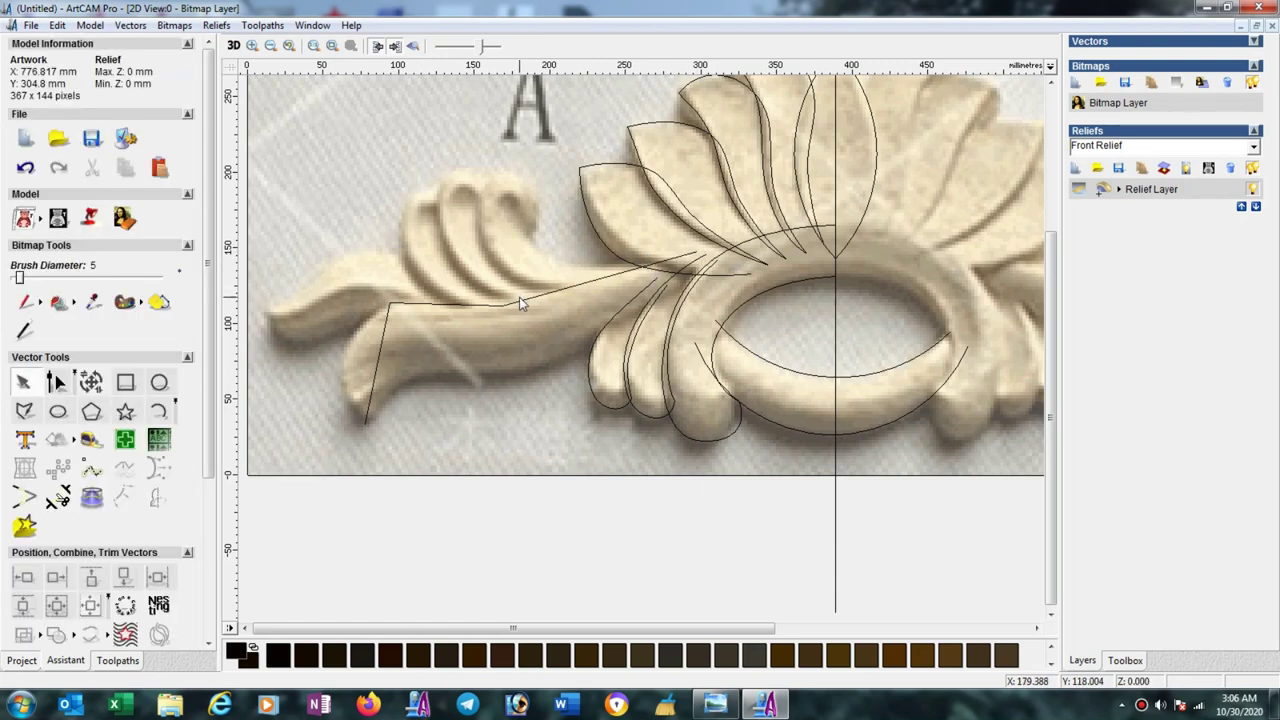
Convert all stem polyline spans to smooth curves and shape them around the lower tip and middle.
left_click(521, 298)
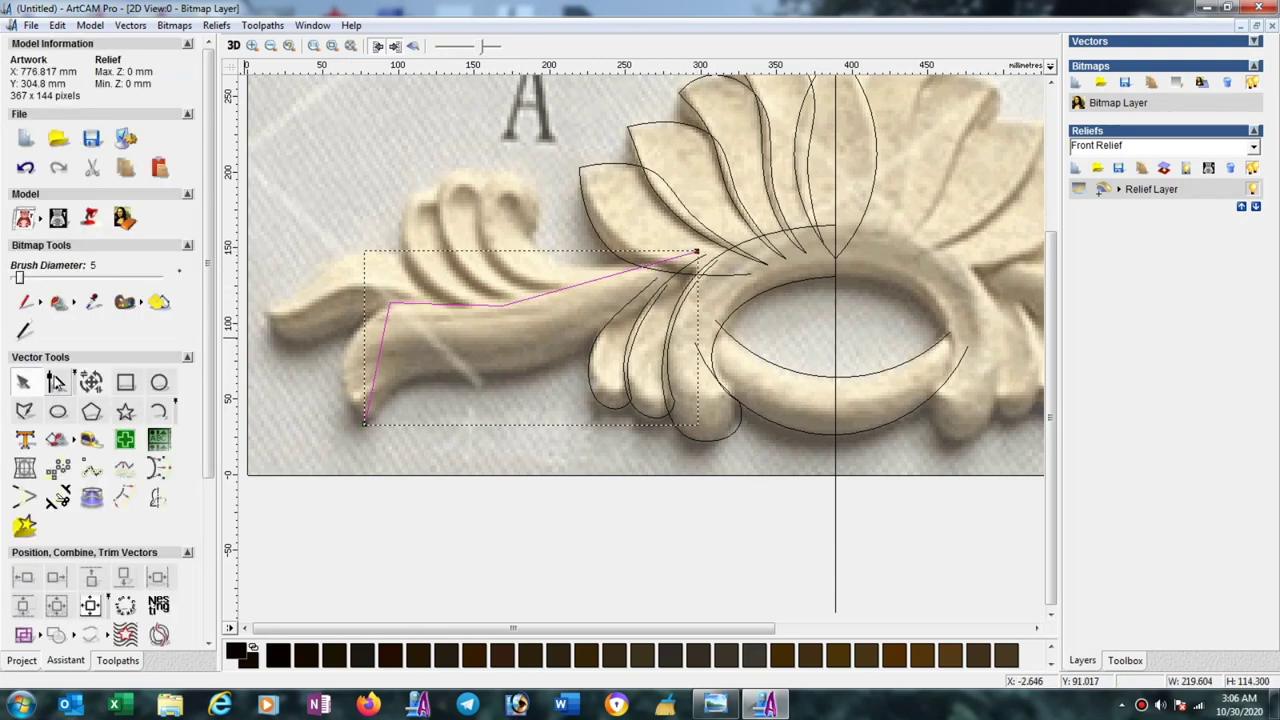
left_click(56, 383)
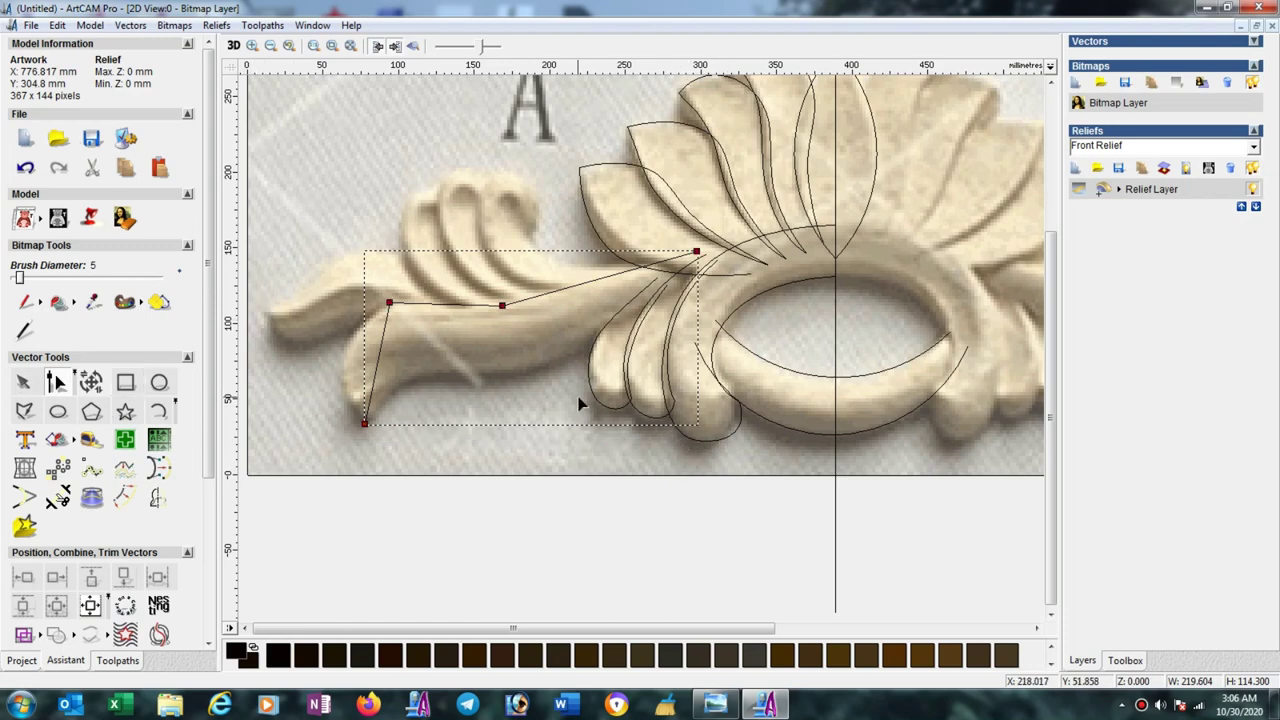
key("ctrl+a")
key("s")
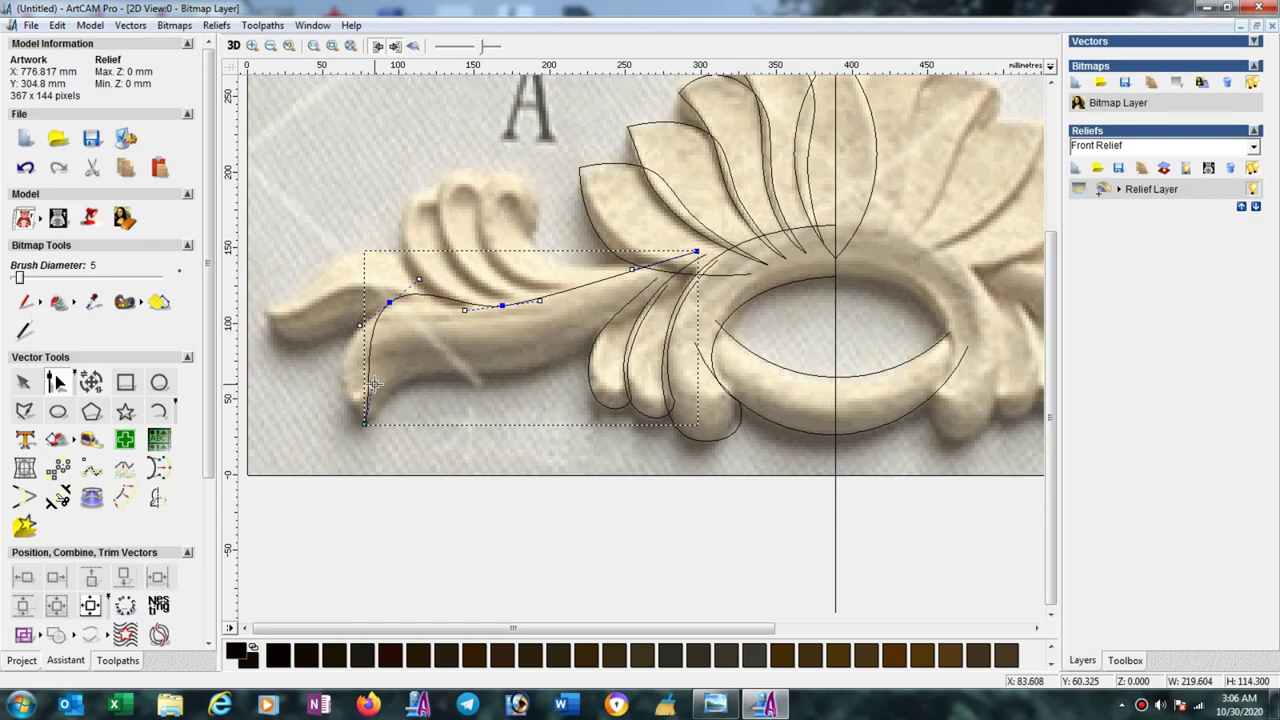
left_click_drag(311, 372, 309, 364)
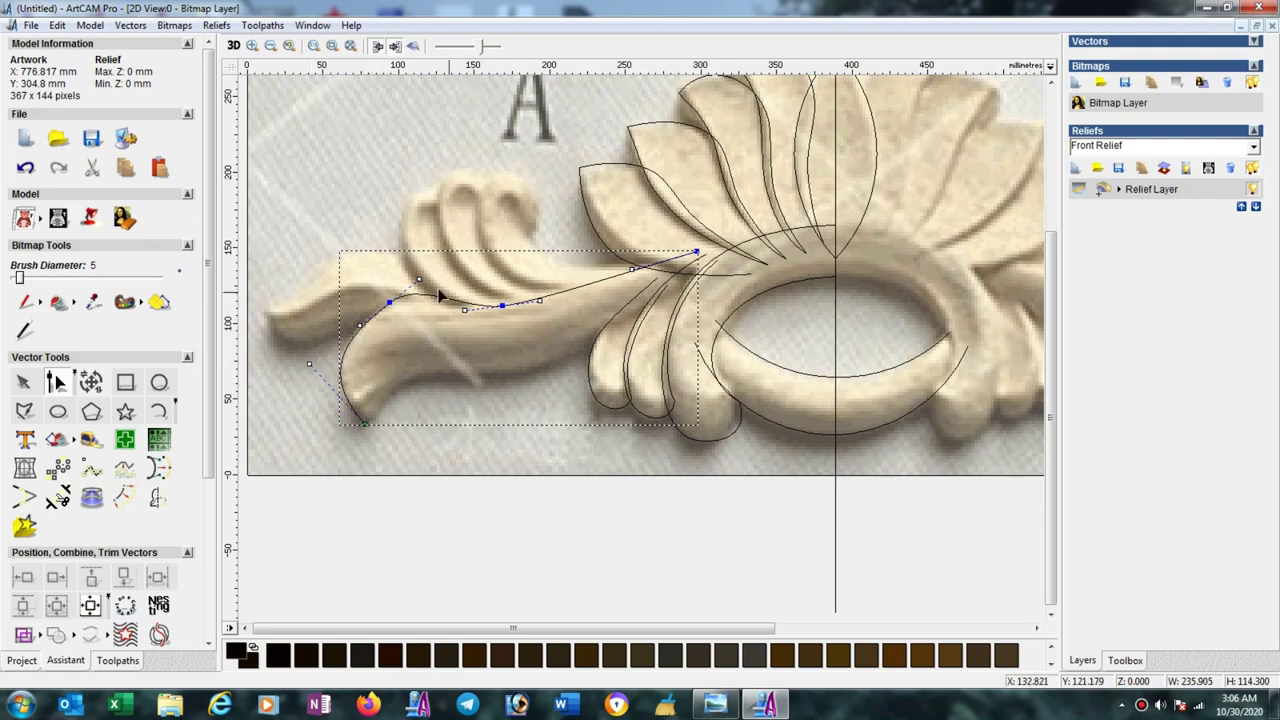
left_click(417, 279)
left_click_drag(437, 290, 437, 288)
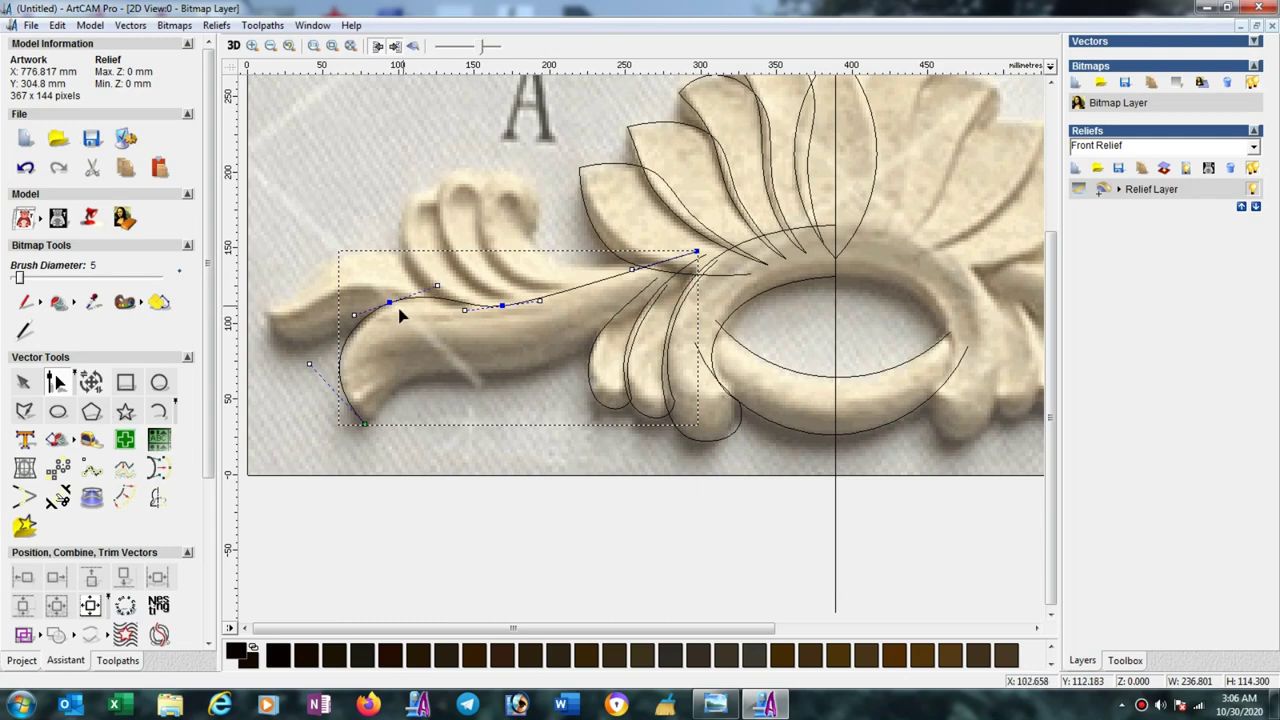
Pull the upper span onto the stem edge, set the end node on the ring, and refine the middle.
left_click(632, 271)
mouse_move(607, 264)
left_mouse_down()
mouse_move(539, 300)
mouse_move(583, 288)
left_mouse_up()
left_click_drag(697, 251, 716, 260)
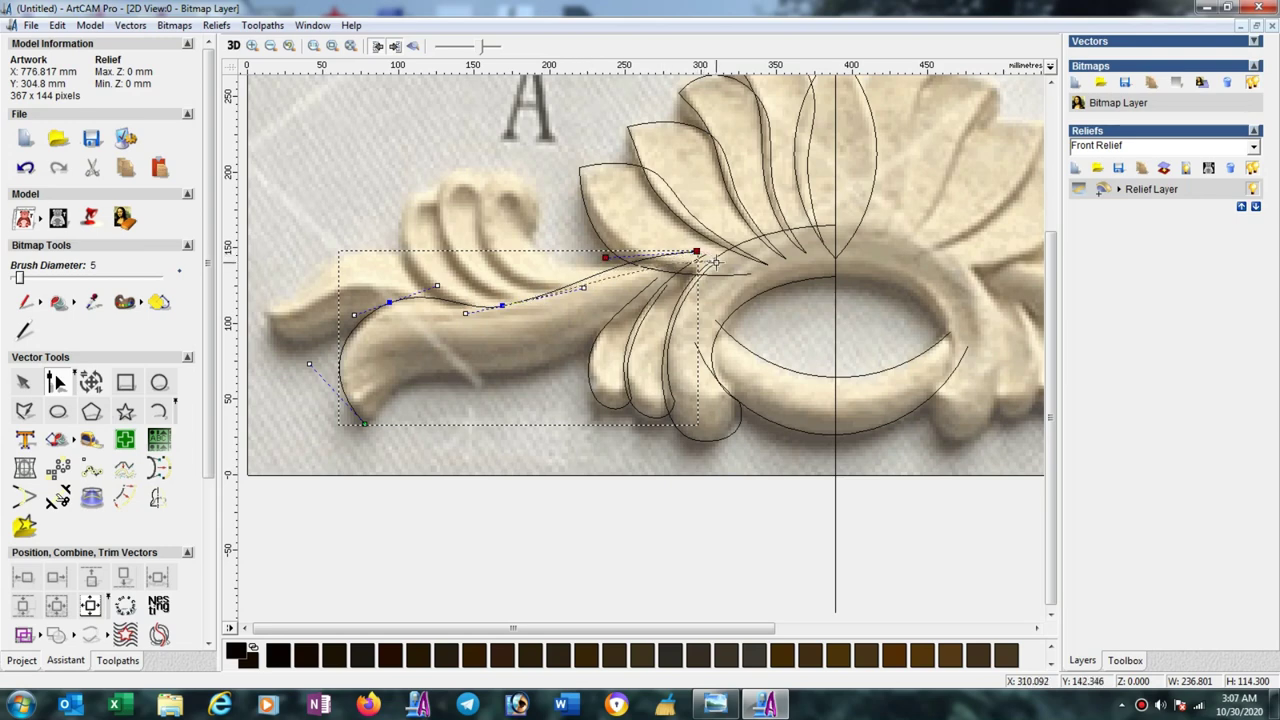
left_click(627, 265)
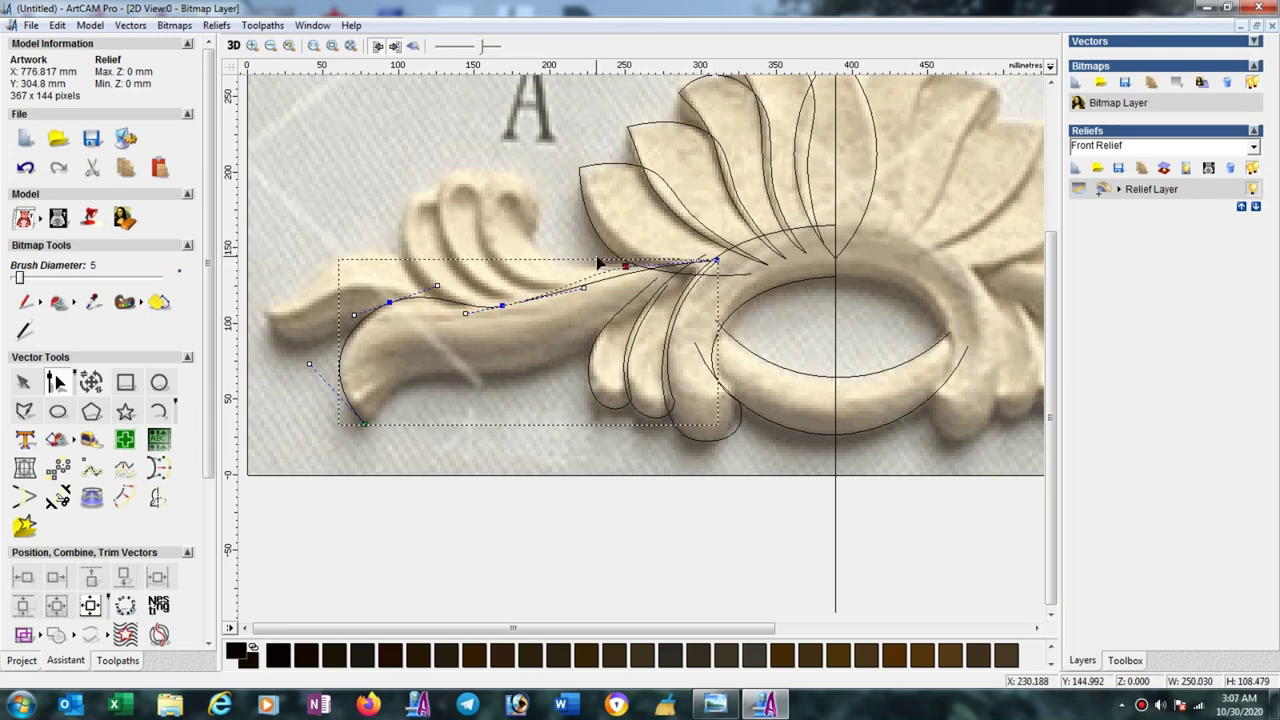
left_click_drag(598, 263, 596, 257)
left_click_drag(501, 305, 501, 301)
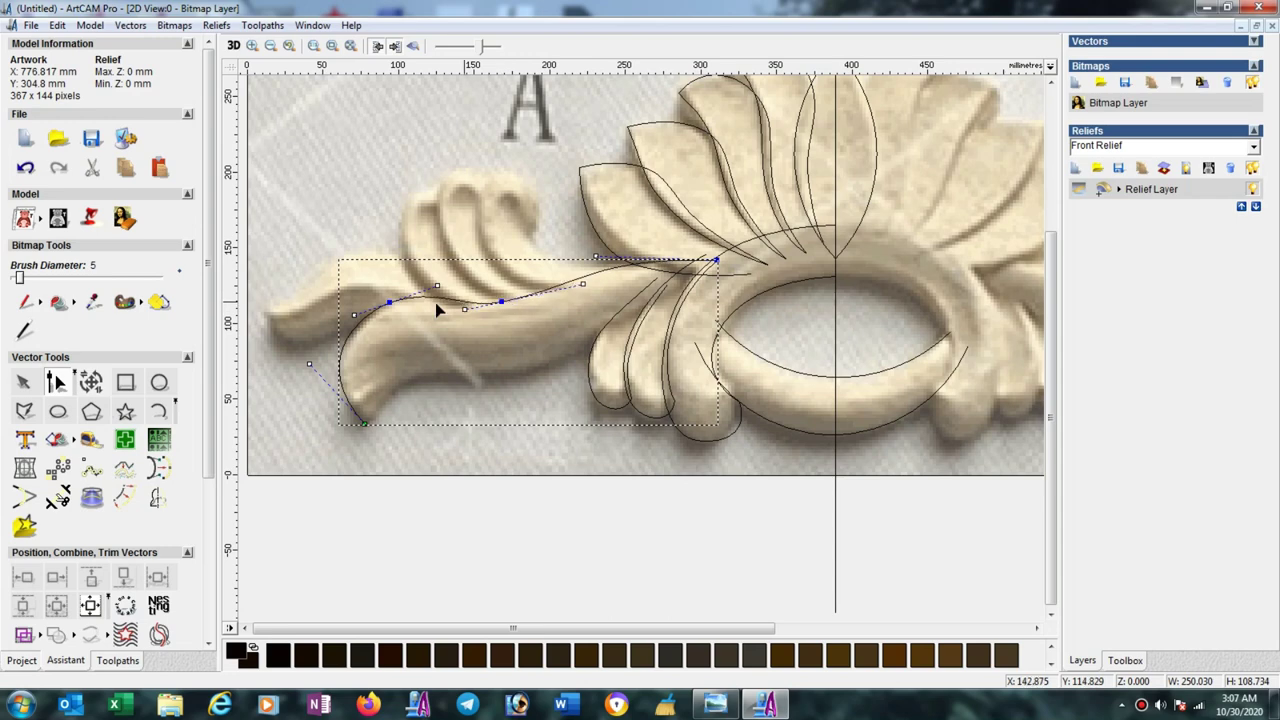
left_click_drag(389, 309, 386, 313)
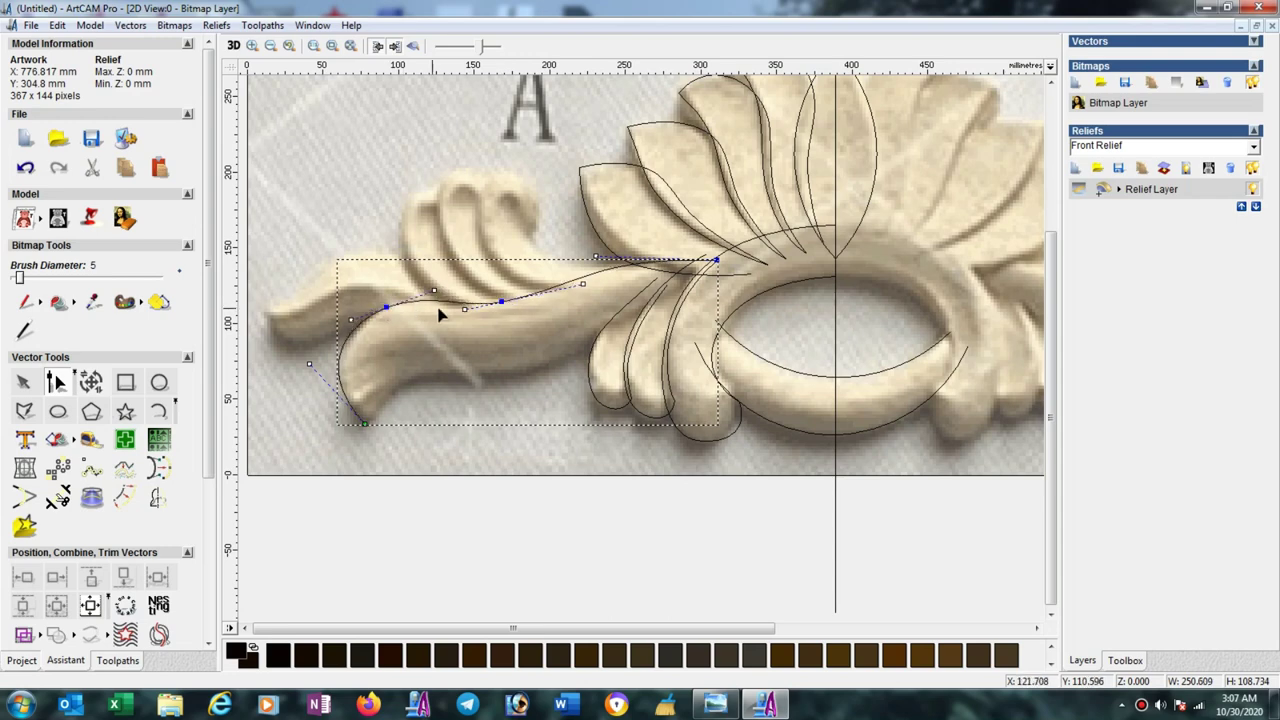
left_click_drag(464, 309, 450, 311)
left_click_drag(585, 285, 582, 288)
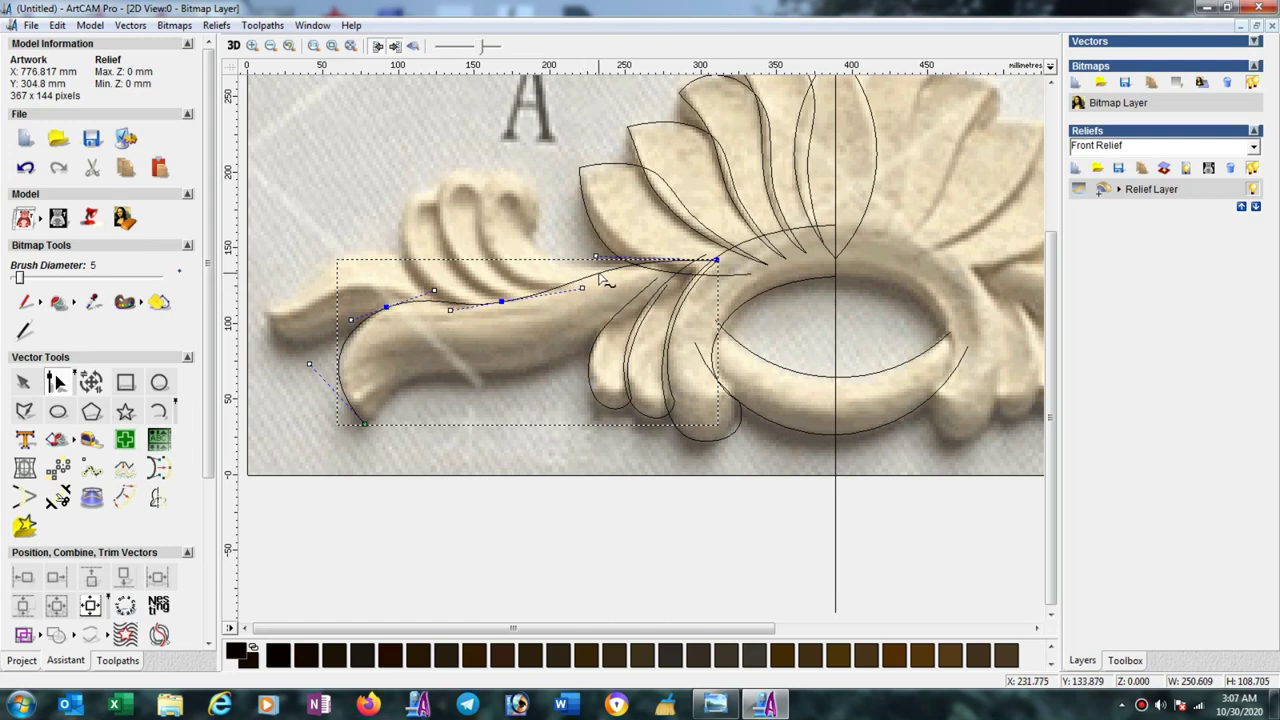
Insert a node on the upper span and adjust the nodes near the ring to match the stem edge.
key("i")
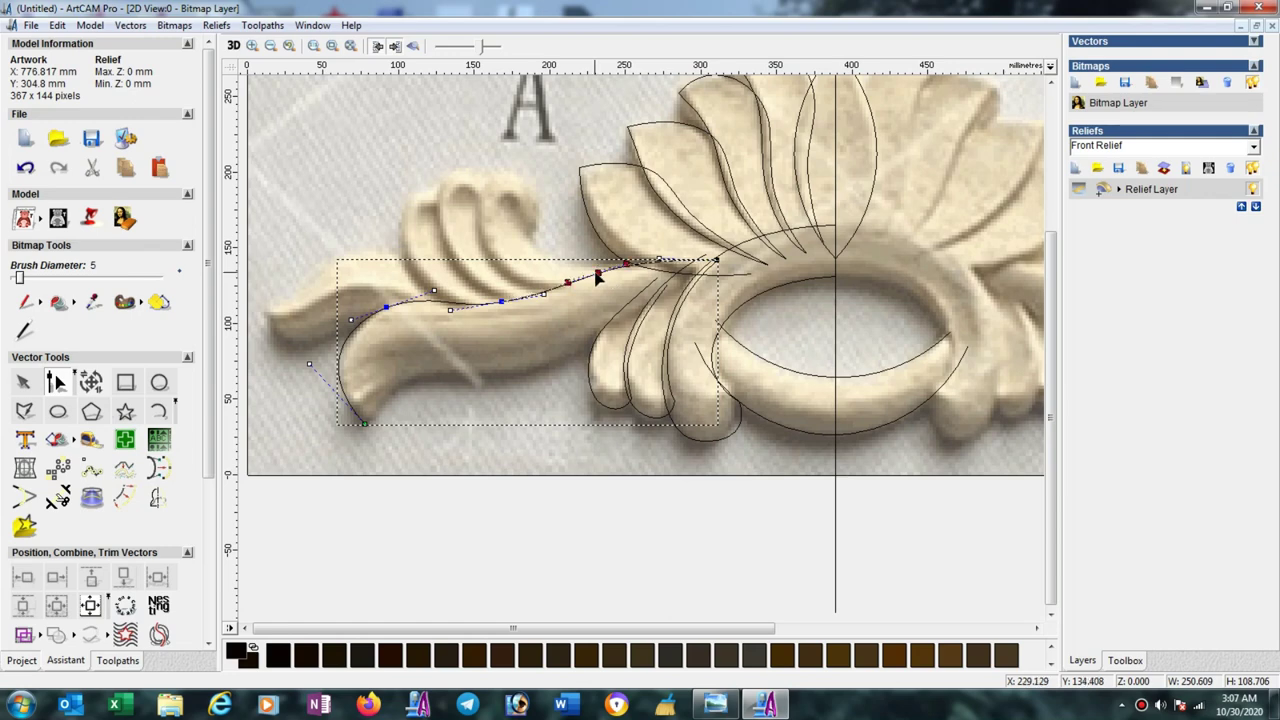
left_click_drag(598, 272, 592, 270)
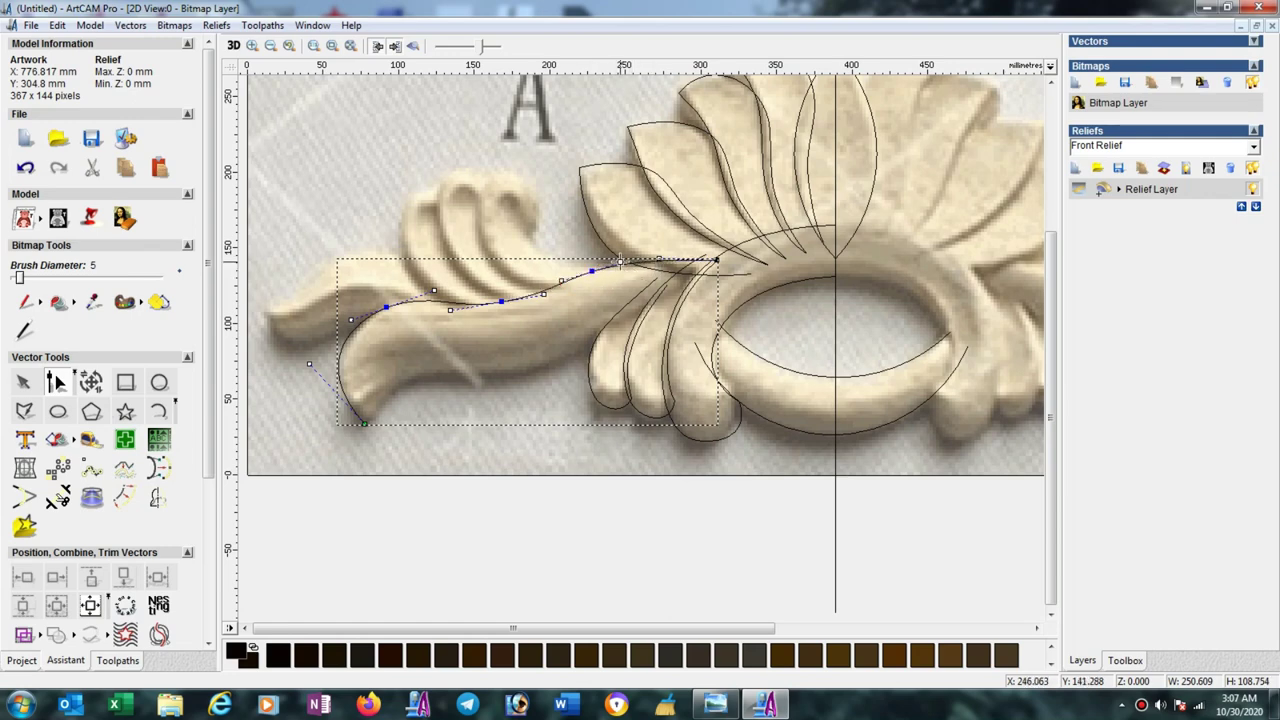
left_click(620, 262)
left_click_drag(620, 262, 630, 257)
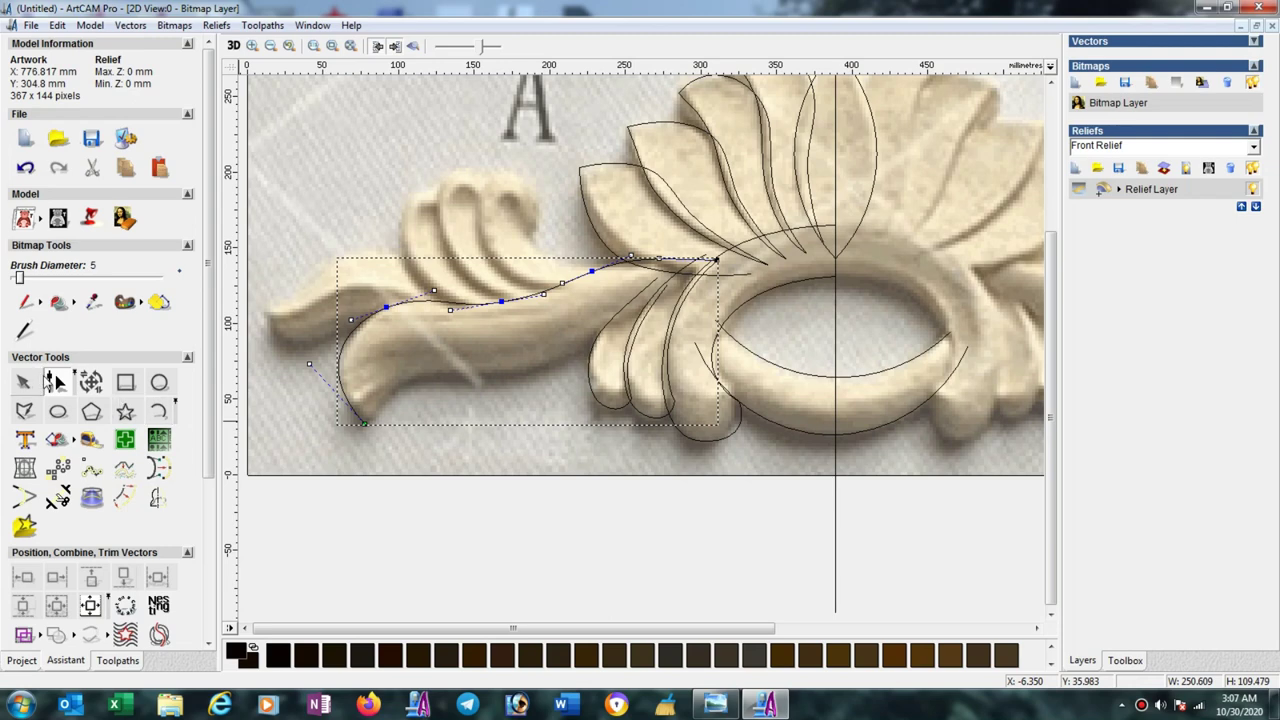
Draw a five-point polyline along the long stem's lower edge, from its tip upward.
left_click(24, 412)
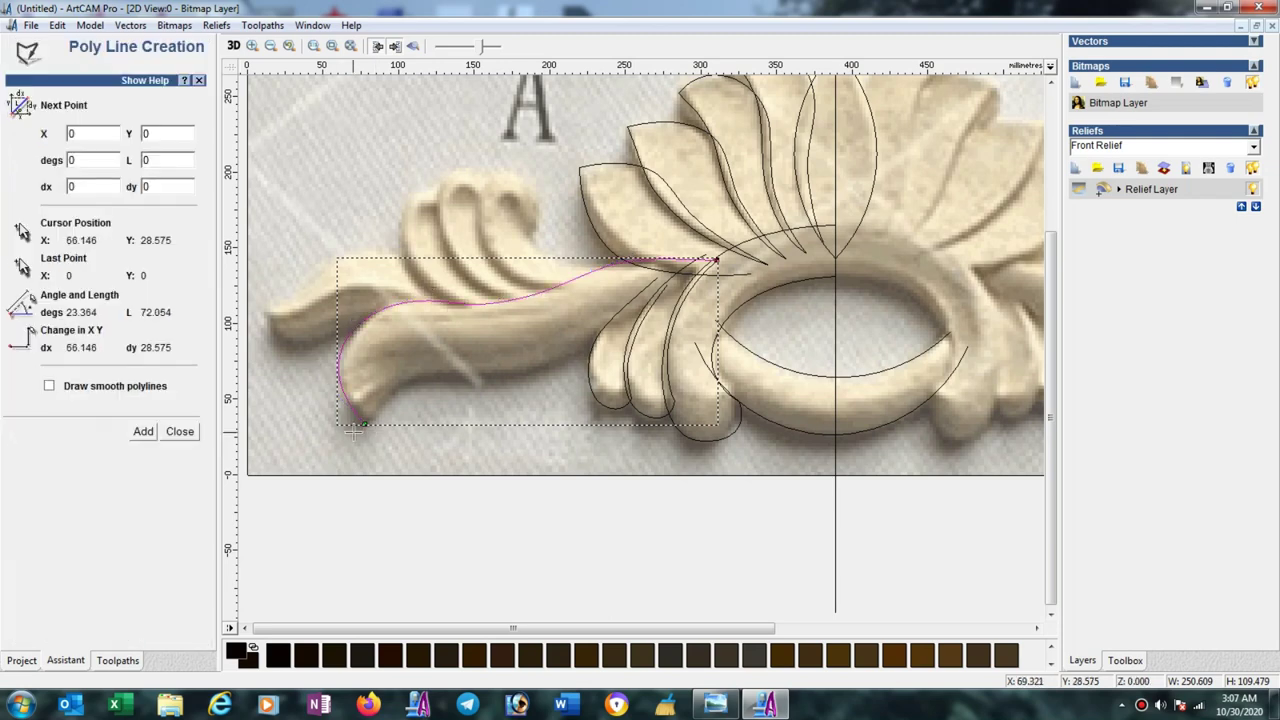
left_click(363, 424)
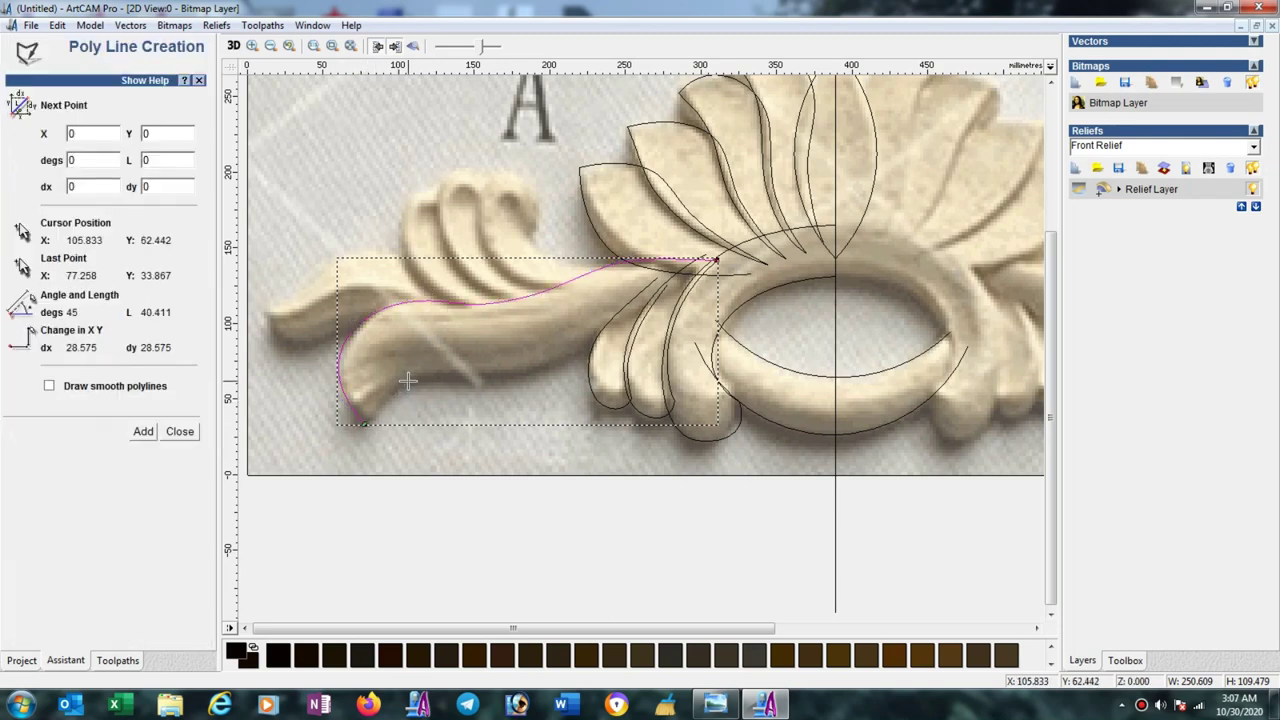
left_click(406, 381)
left_click(518, 375)
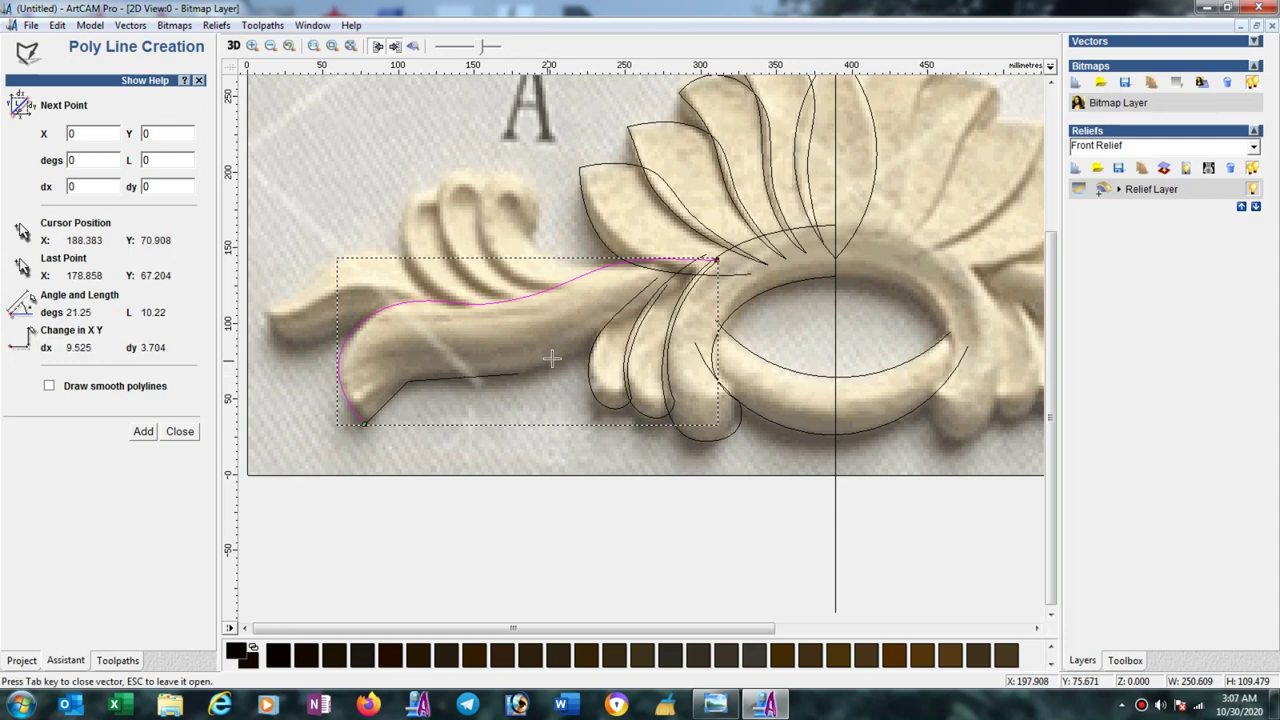
left_click(619, 317)
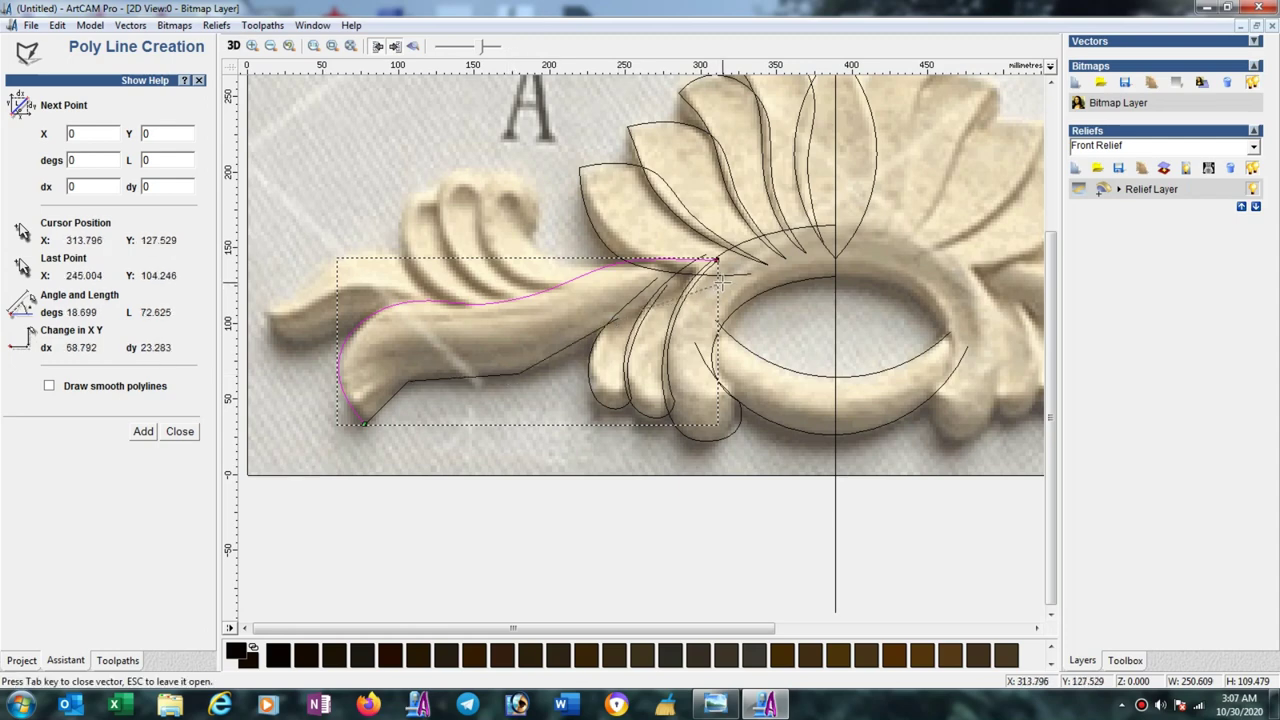
left_click(734, 286)
key("Escape")
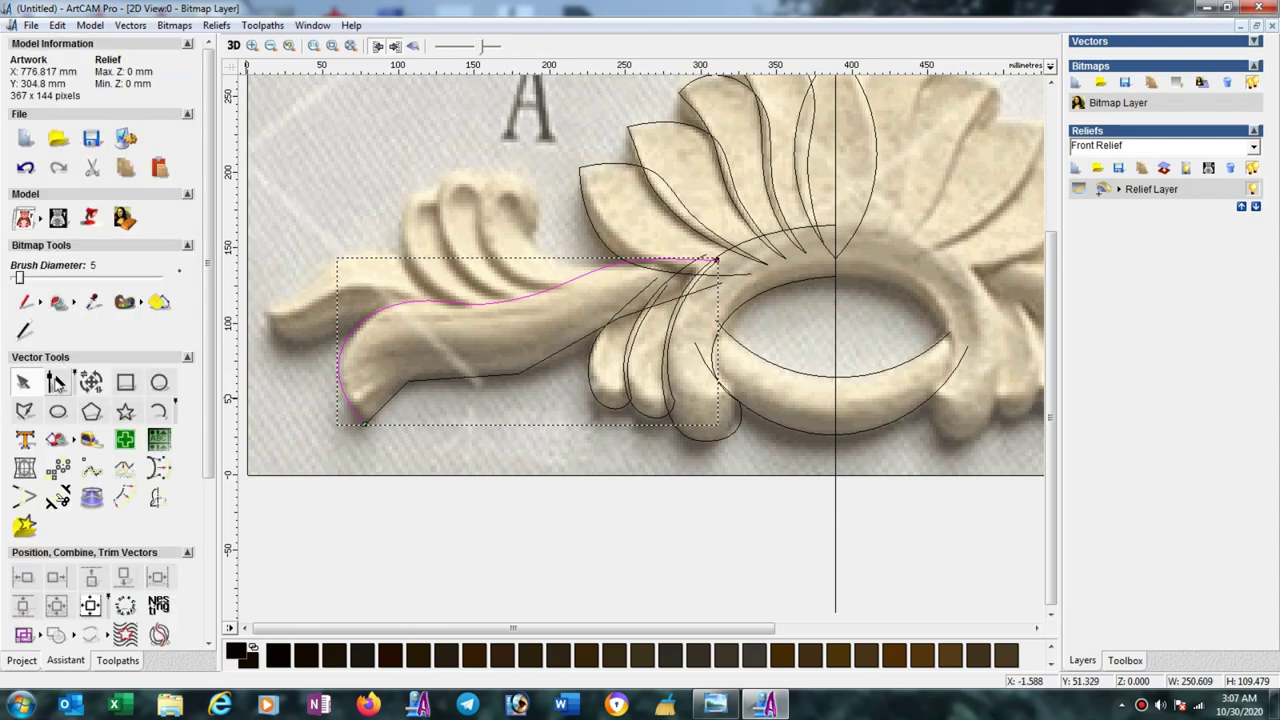
Select all of the stem polyline's nodes in Node Editing and smooth its spans into curves.
left_click(56, 383)
left_click(400, 388)
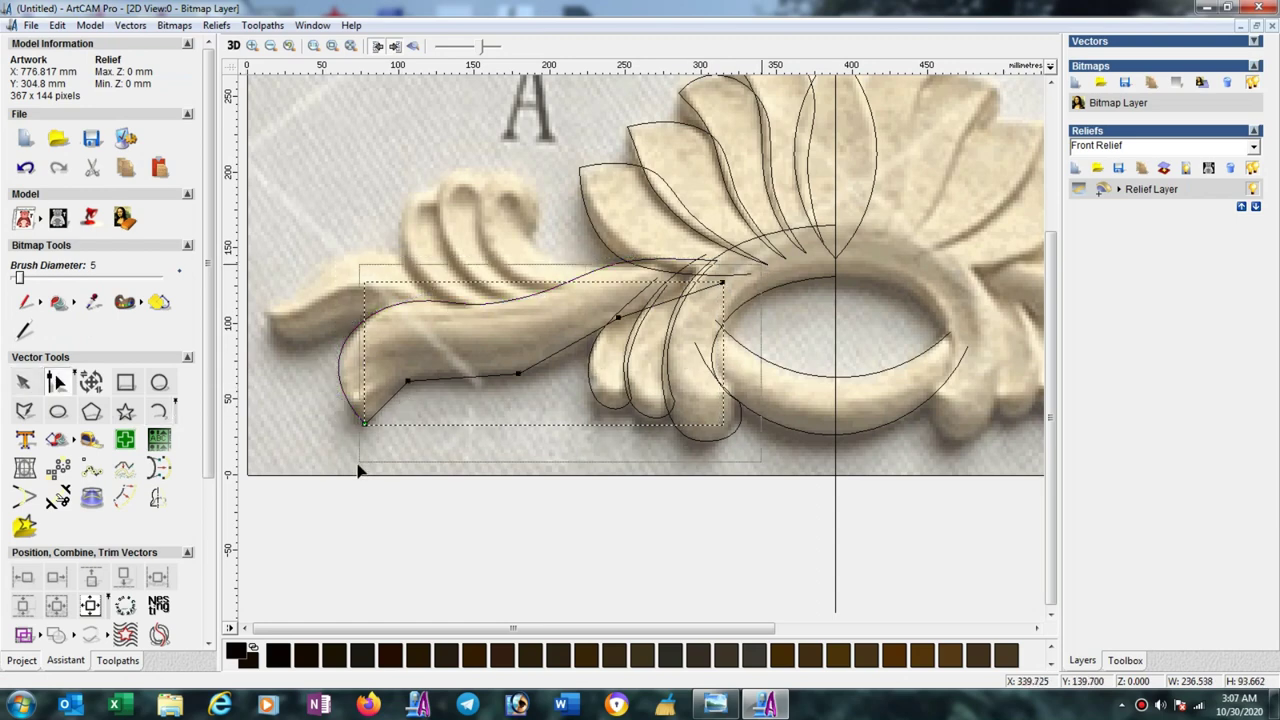
left_click_drag(763, 270, 357, 473)
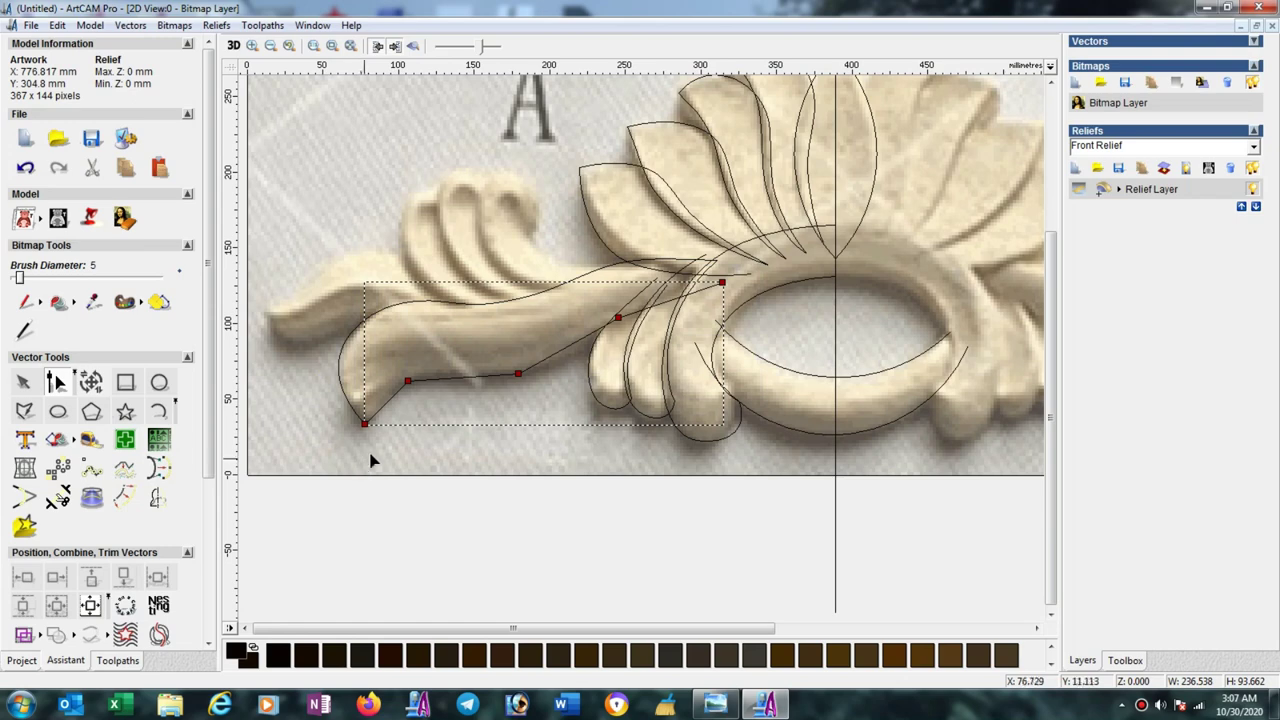
key("s")
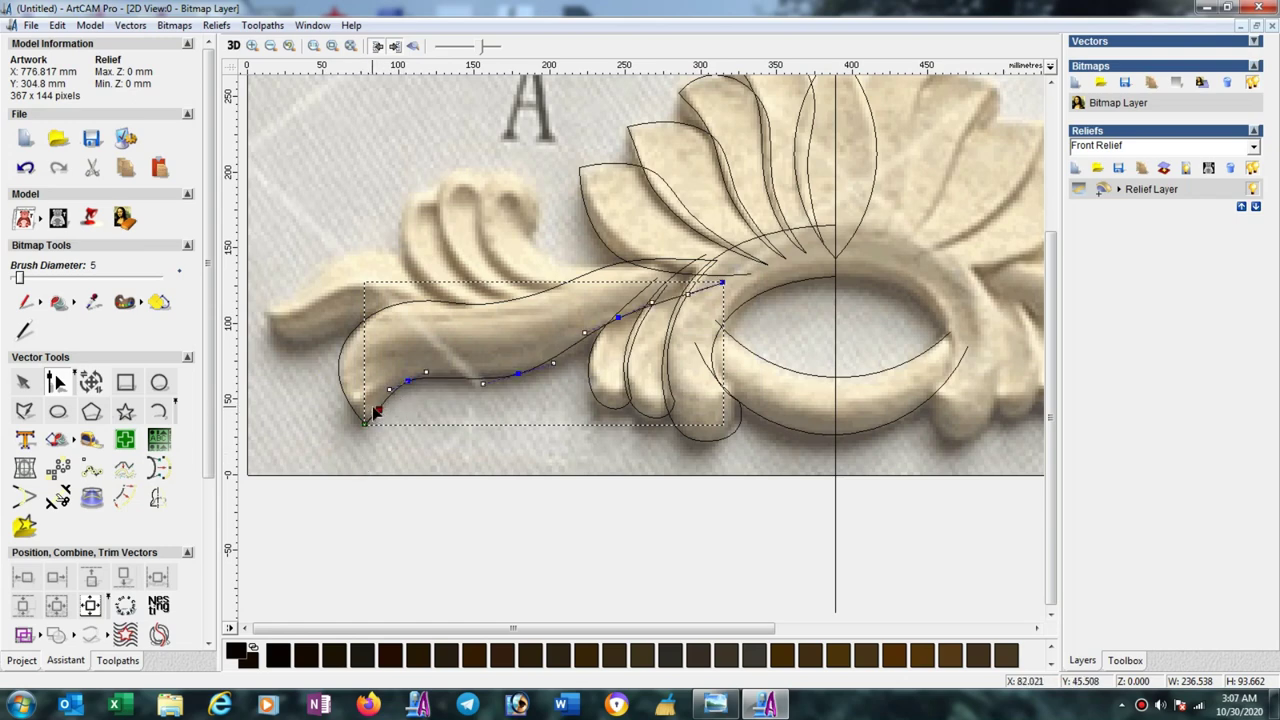
Reshape the stem curve, adding a node and lifting its top end onto the stem edge.
left_click(584, 333)
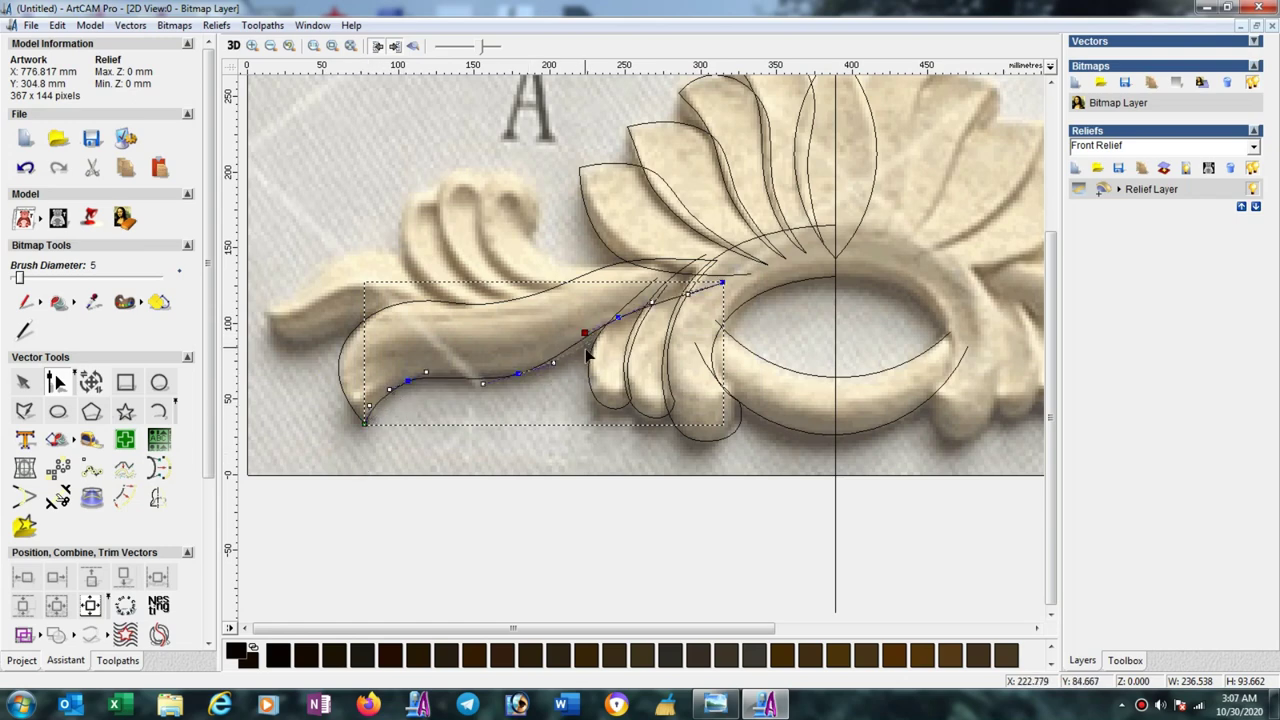
left_click_drag(584, 333, 586, 354)
left_click_drag(688, 294, 688, 284)
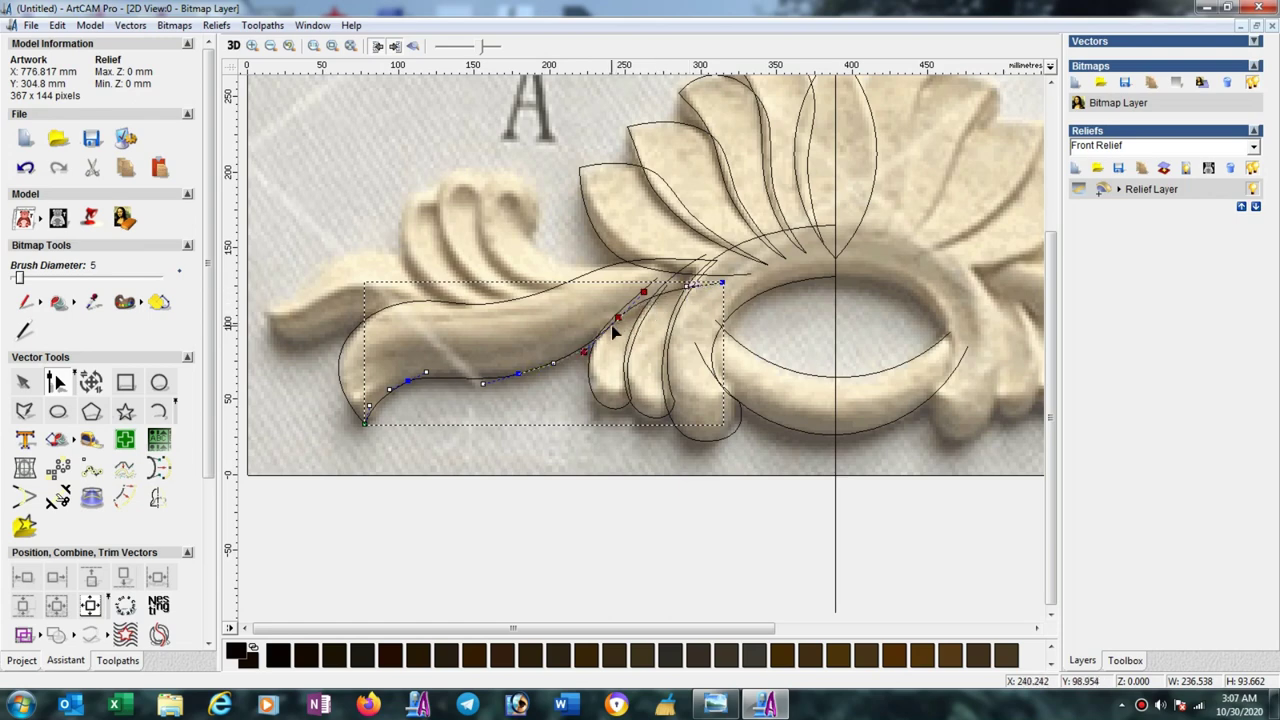
key("i")
left_click_drag(637, 300, 650, 297)
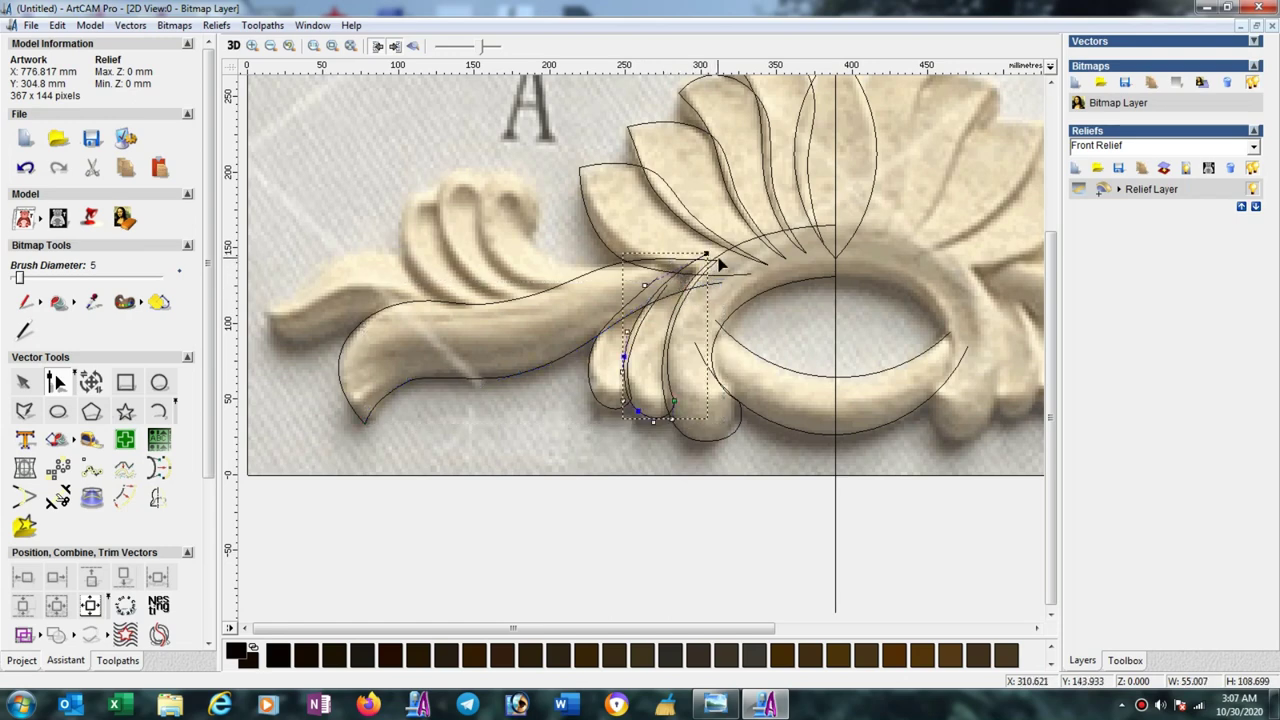
left_click_drag(721, 284, 722, 259)
Nudge the stem curve's top node, deselect it, and zoom in on the left scroll.
left_click(676, 256)
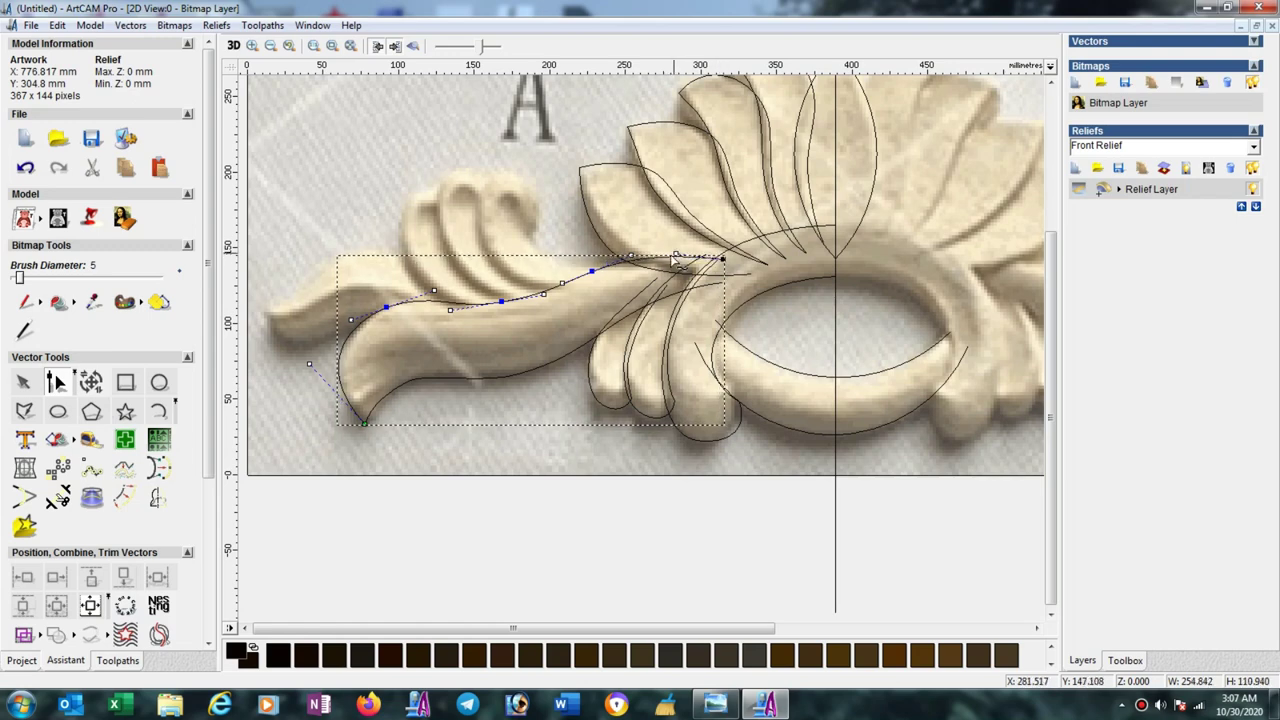
left_click(516, 343)
key("F3")
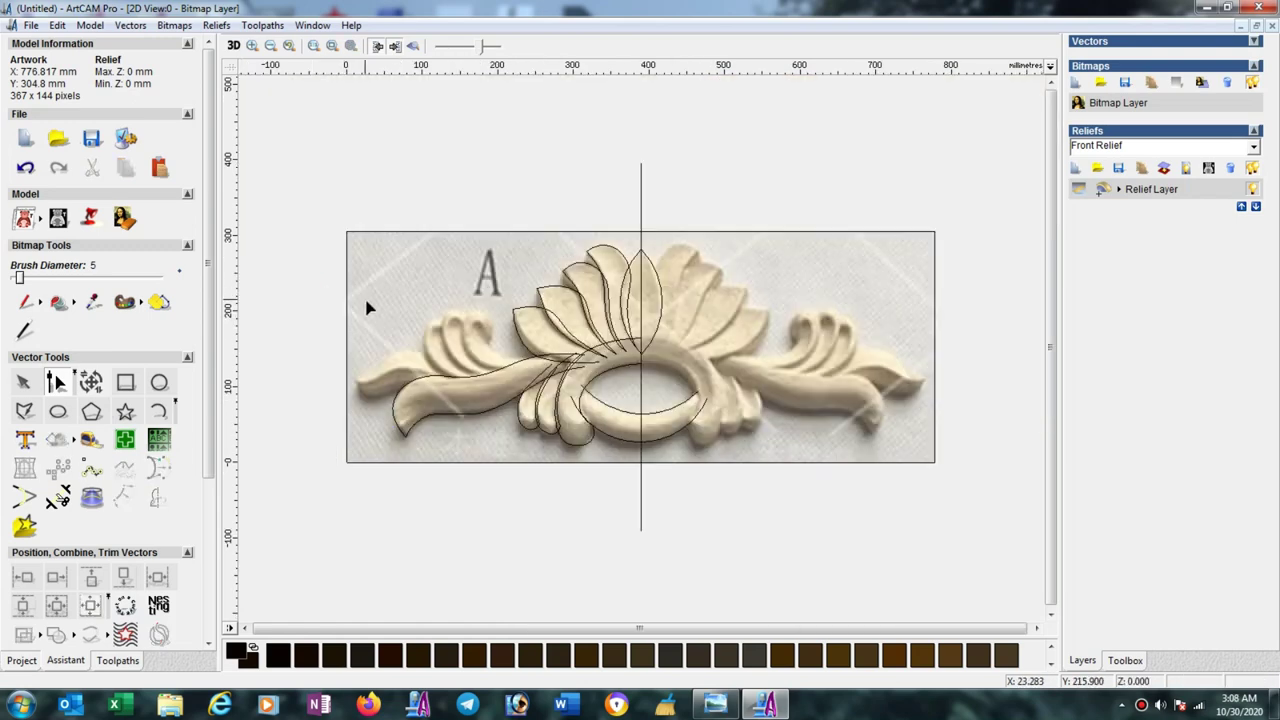
scroll(403, 378, "up", 2)
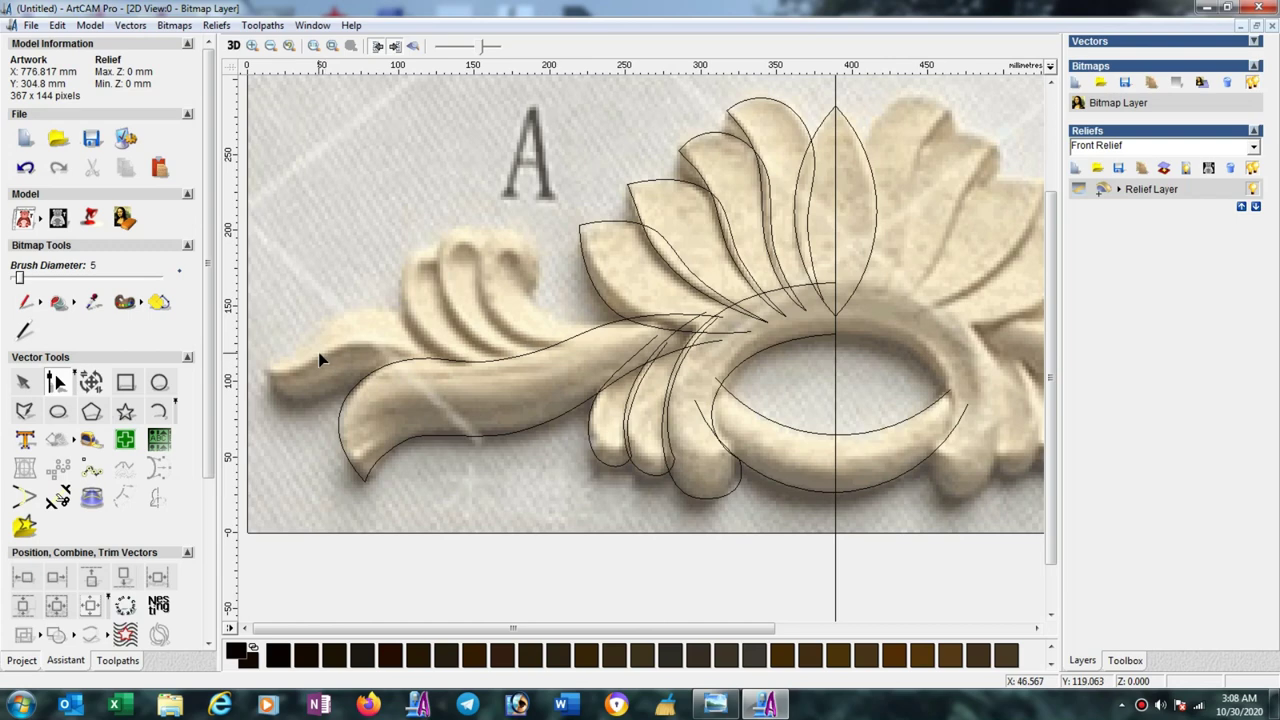
Draw a four-point polyline along the lower edge of the leftmost scroll tip.
left_click(24, 411)
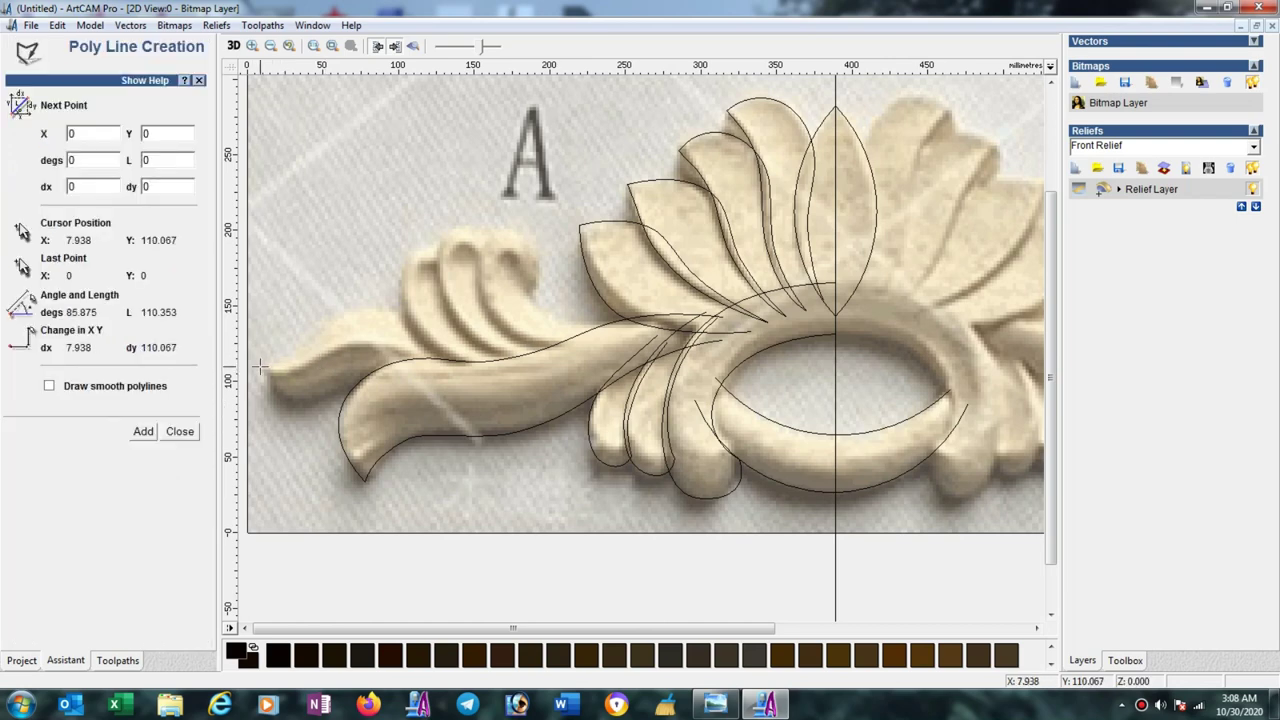
left_click(260, 368)
left_click(304, 401)
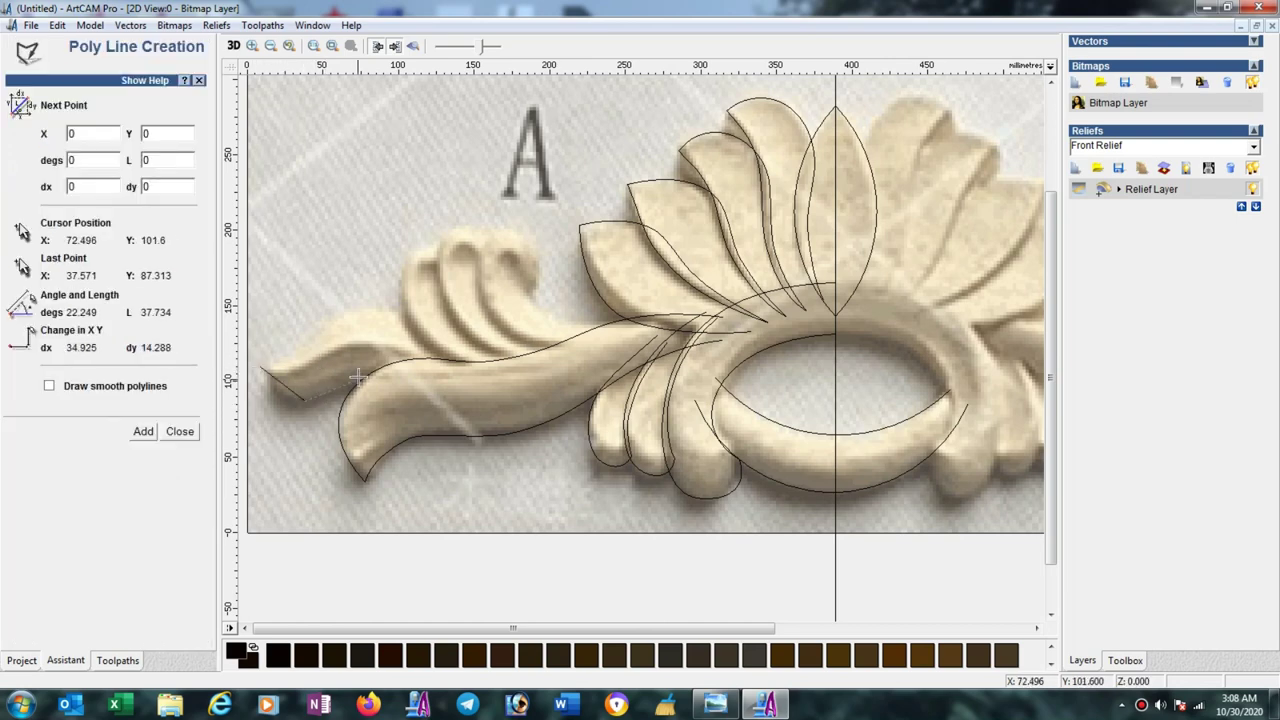
left_click(358, 374)
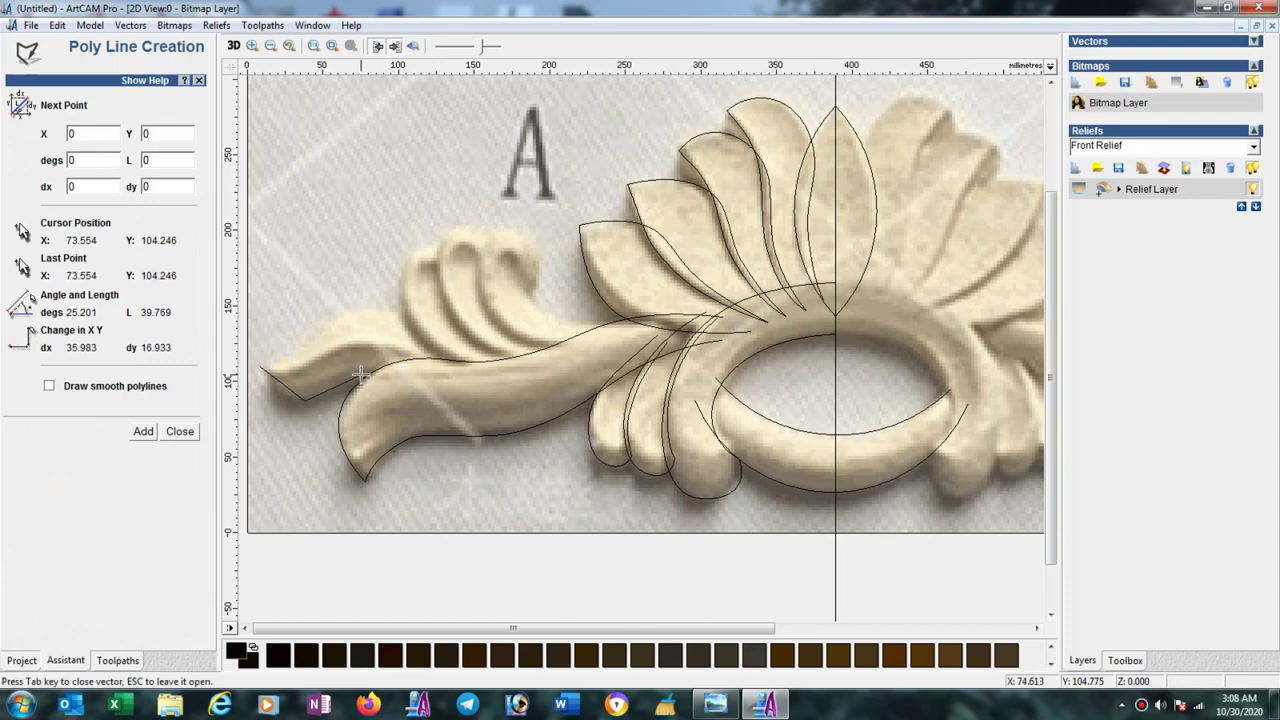
left_click(467, 374)
key("Escape")
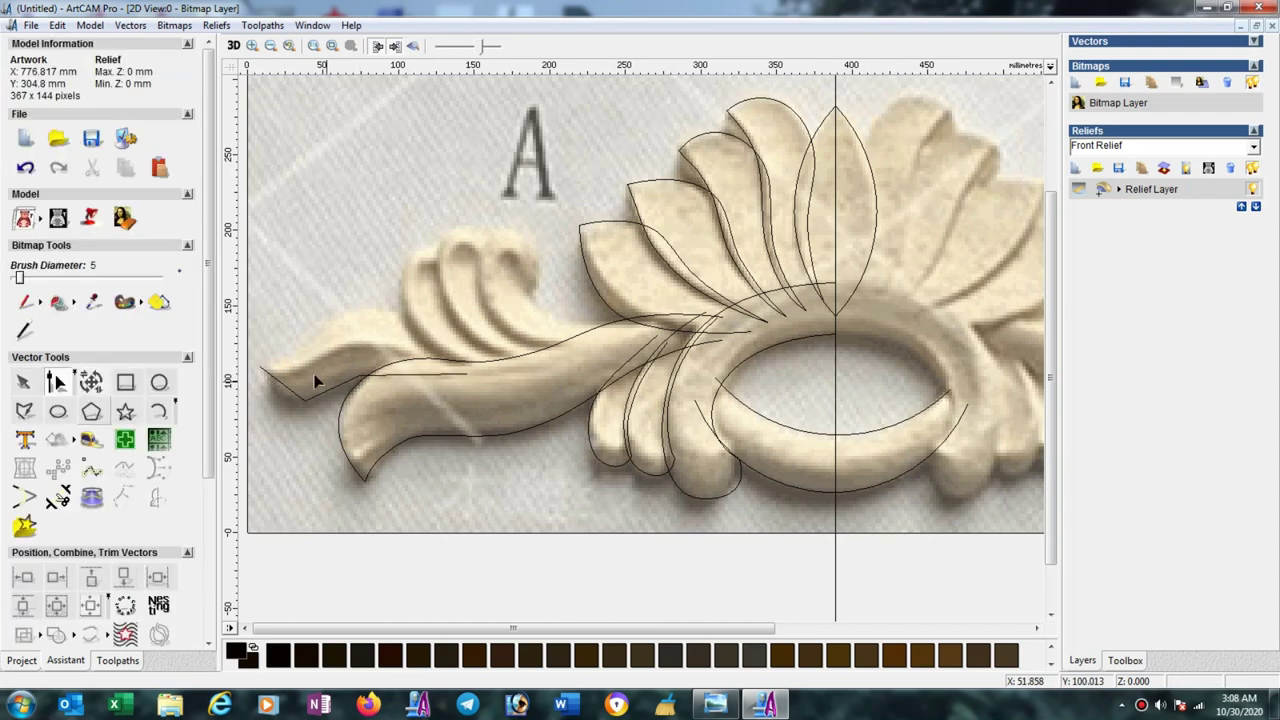
Convert the scroll-tip polyline to curves and bend its nodes to fit the tip and meet the stem.
left_click(265, 369)
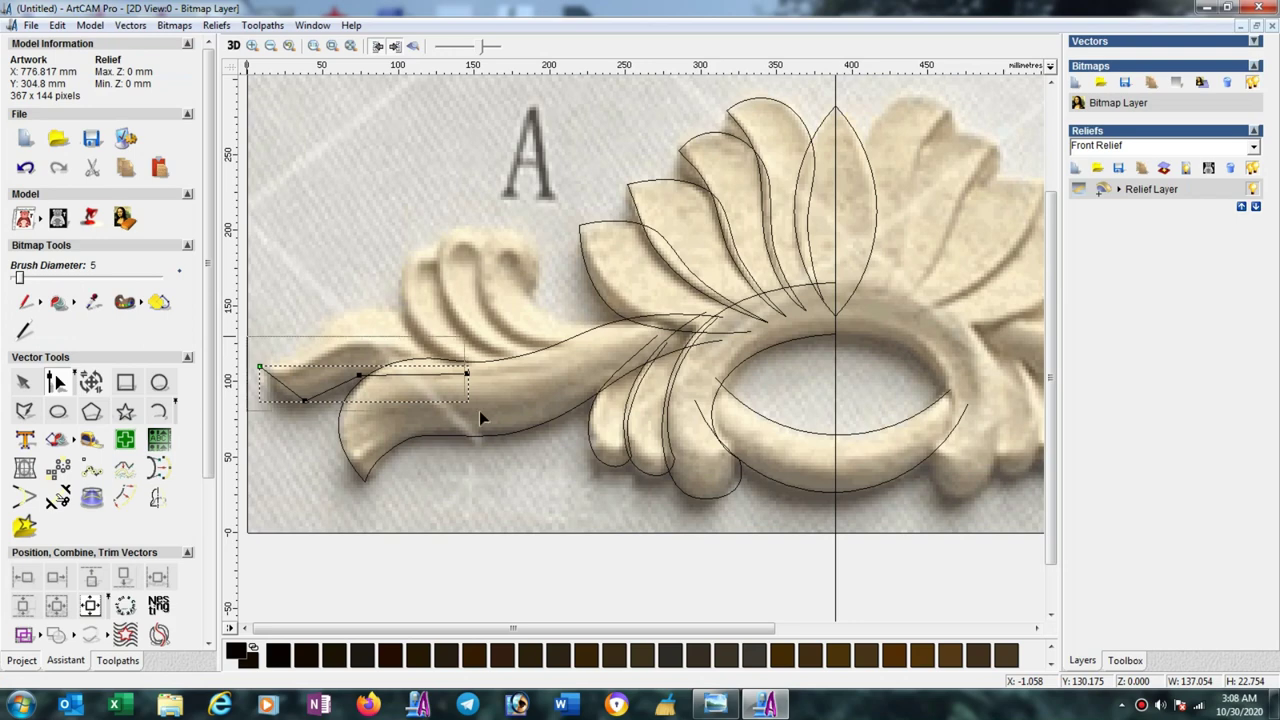
key("n")
key("b")
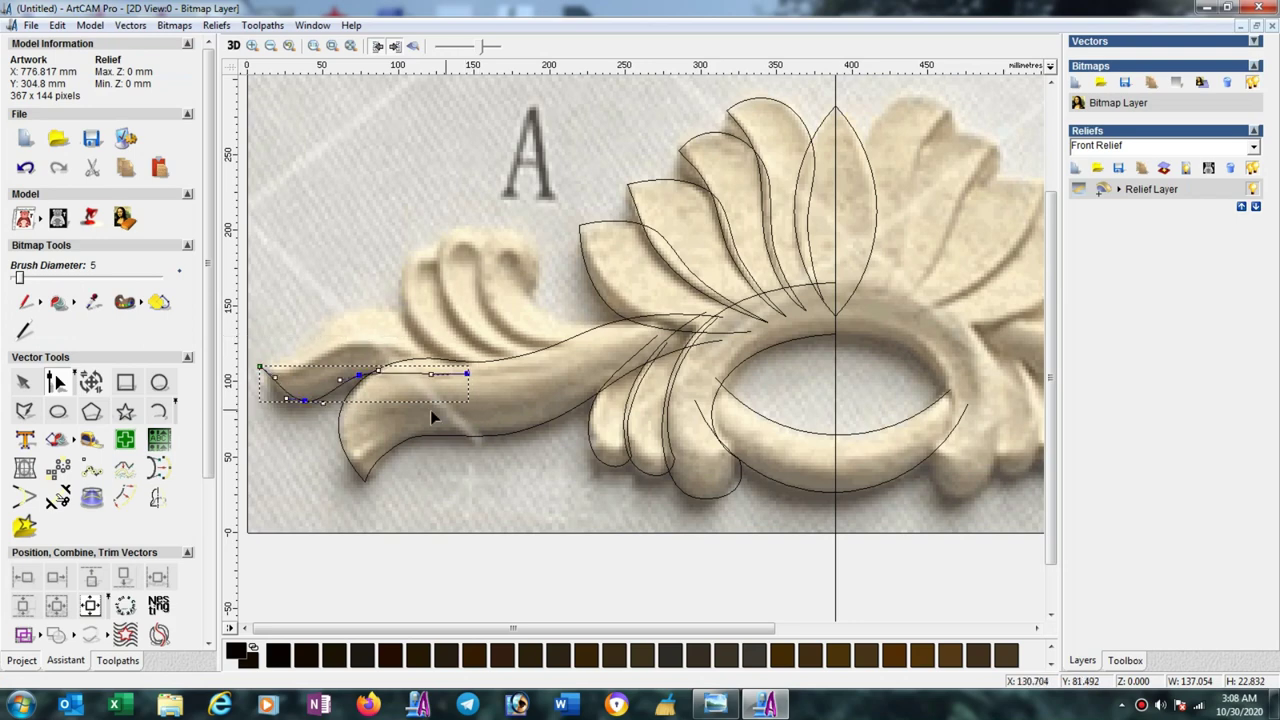
left_click(274, 378)
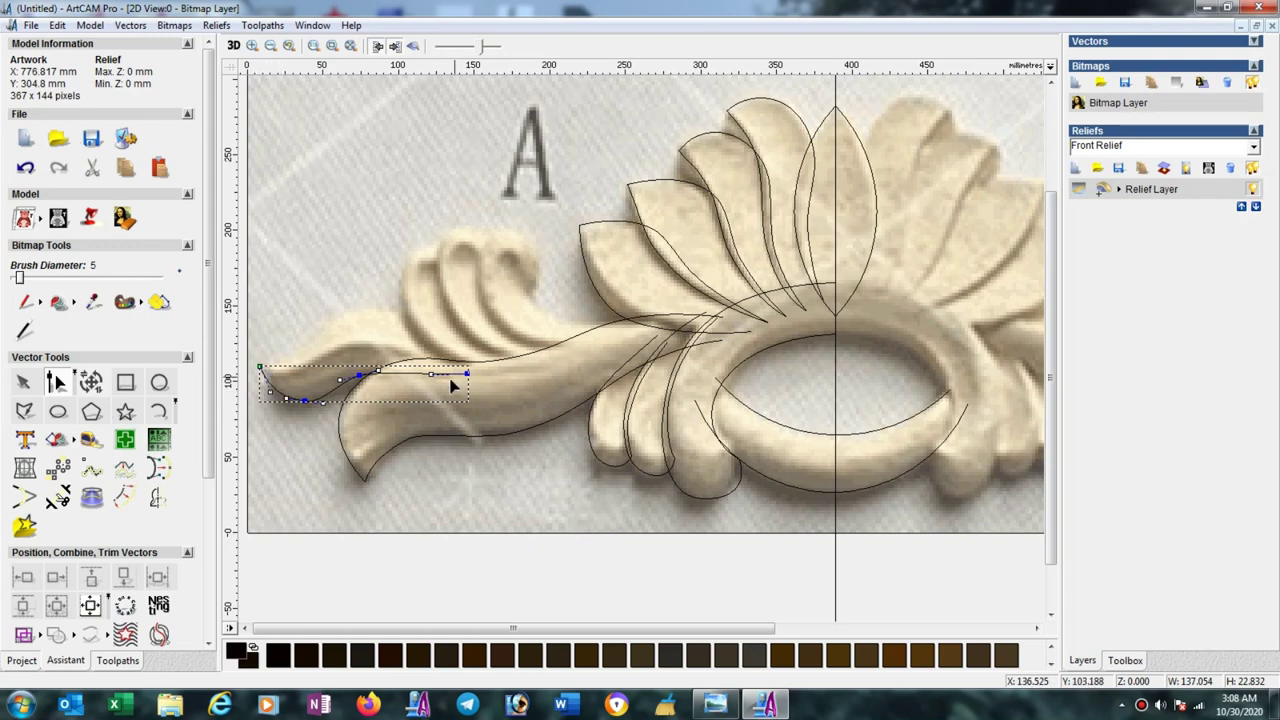
left_click_drag(430, 373, 433, 388)
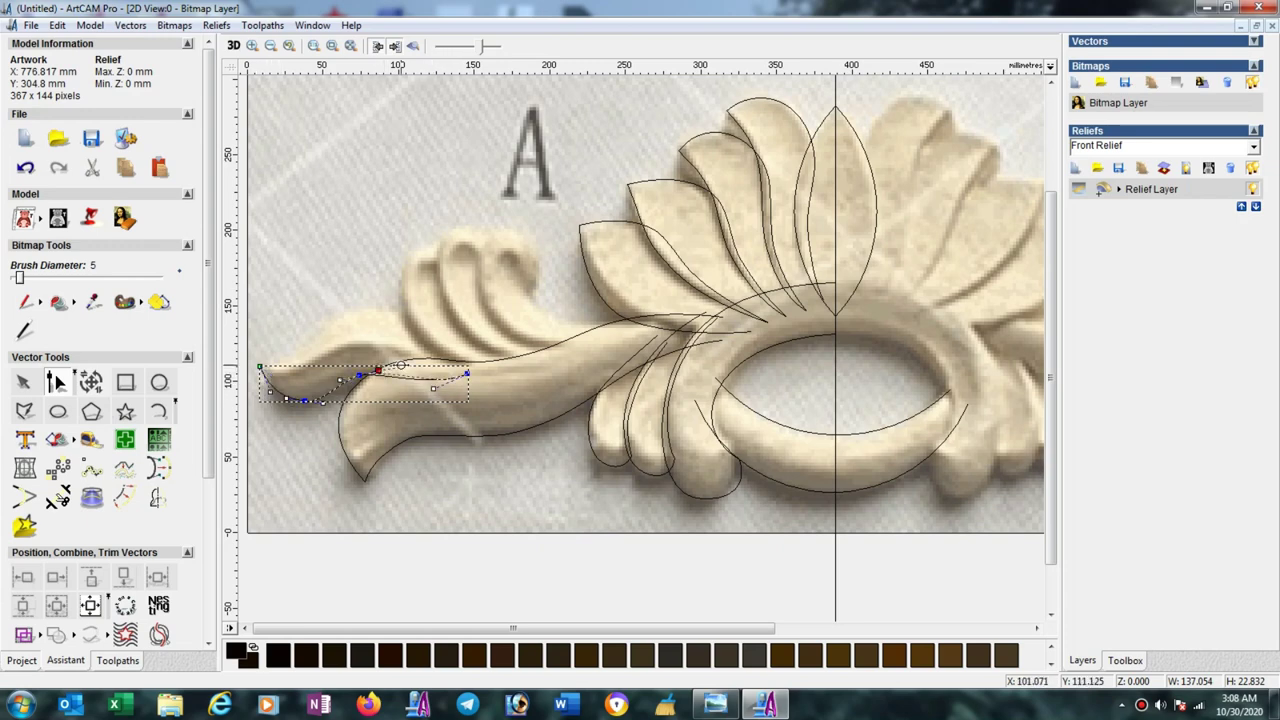
mouse_move(380, 372)
left_mouse_down()
mouse_move(358, 377)
mouse_move(403, 366)
mouse_move(419, 393)
left_mouse_up()
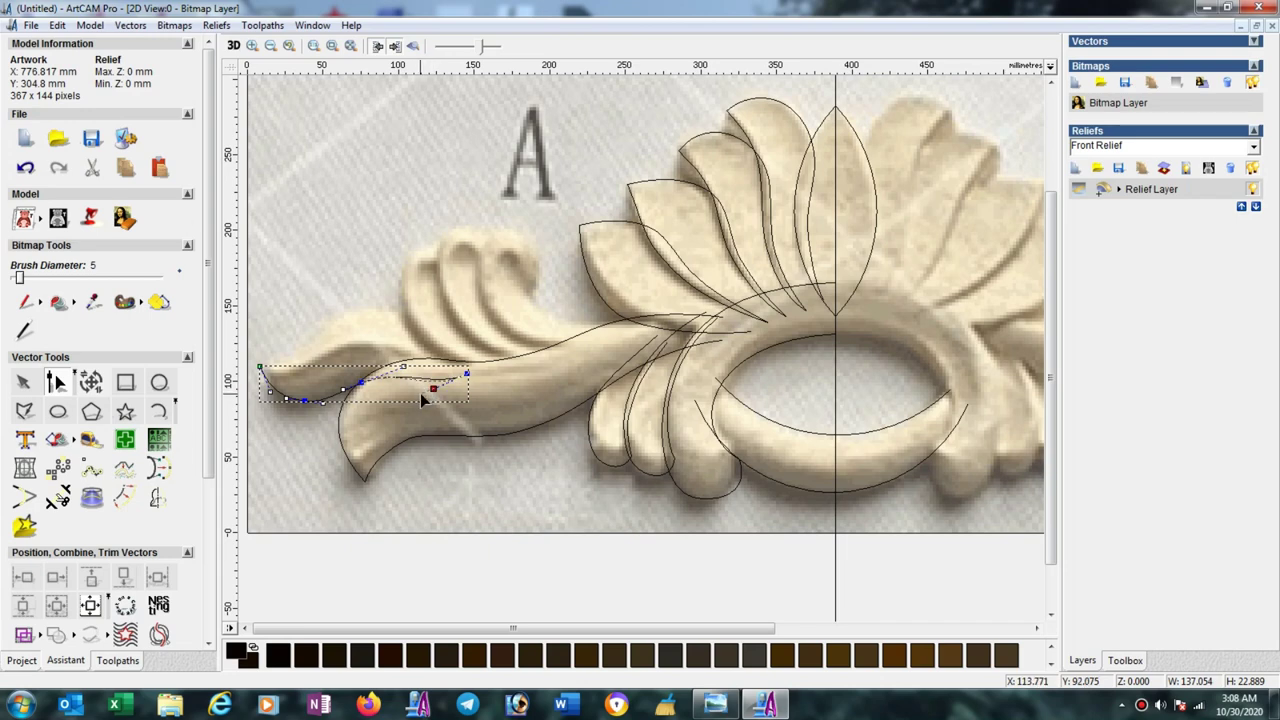
left_click_drag(484, 368, 485, 370)
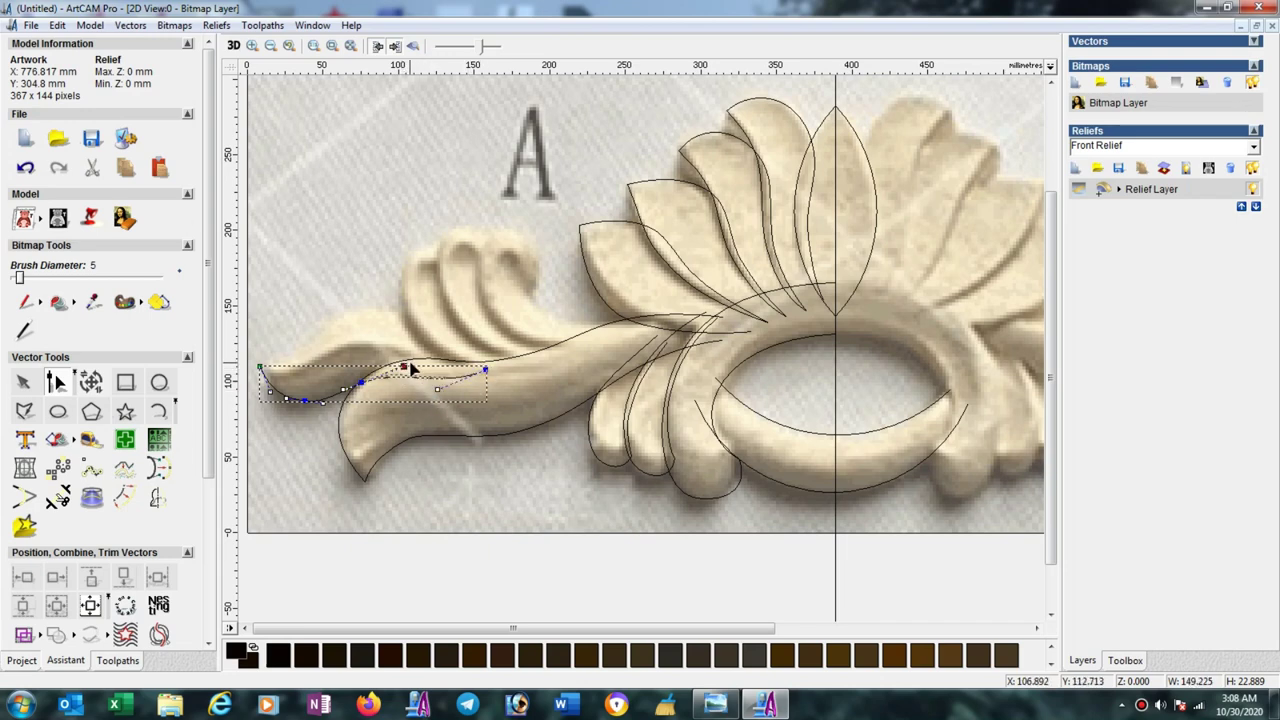
left_click_drag(403, 366, 419, 360)
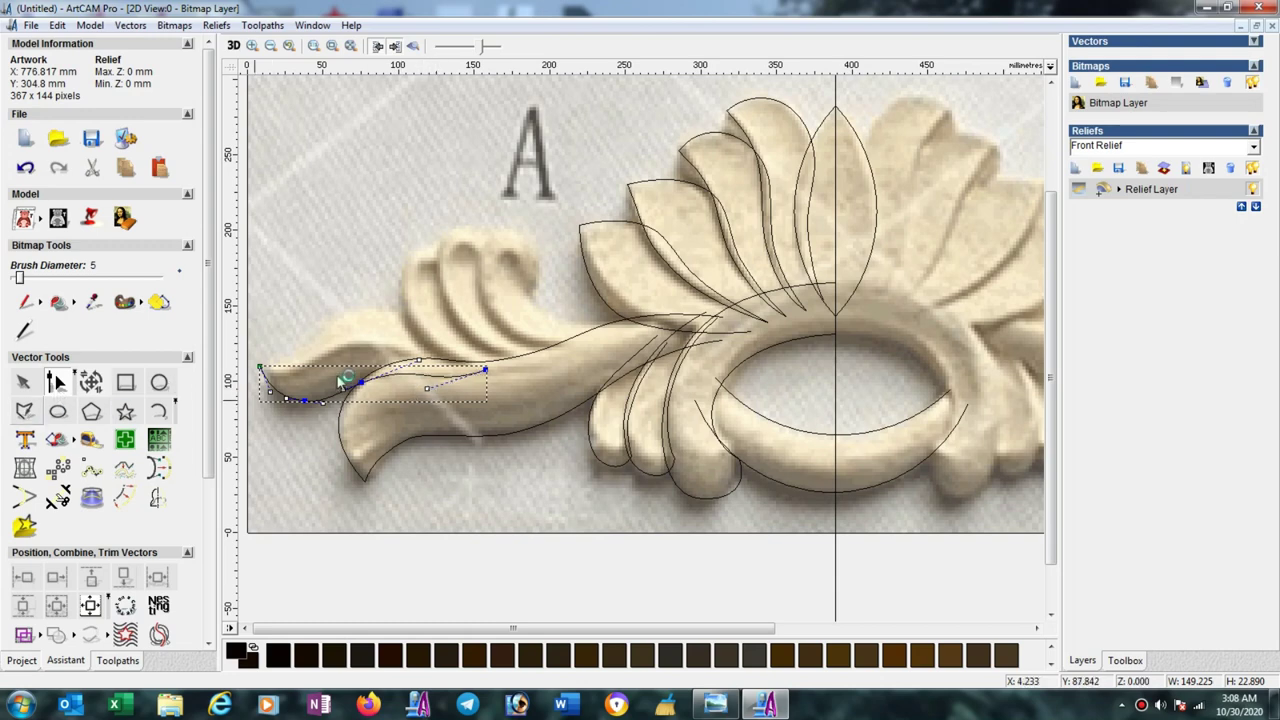
left_click(24, 411)
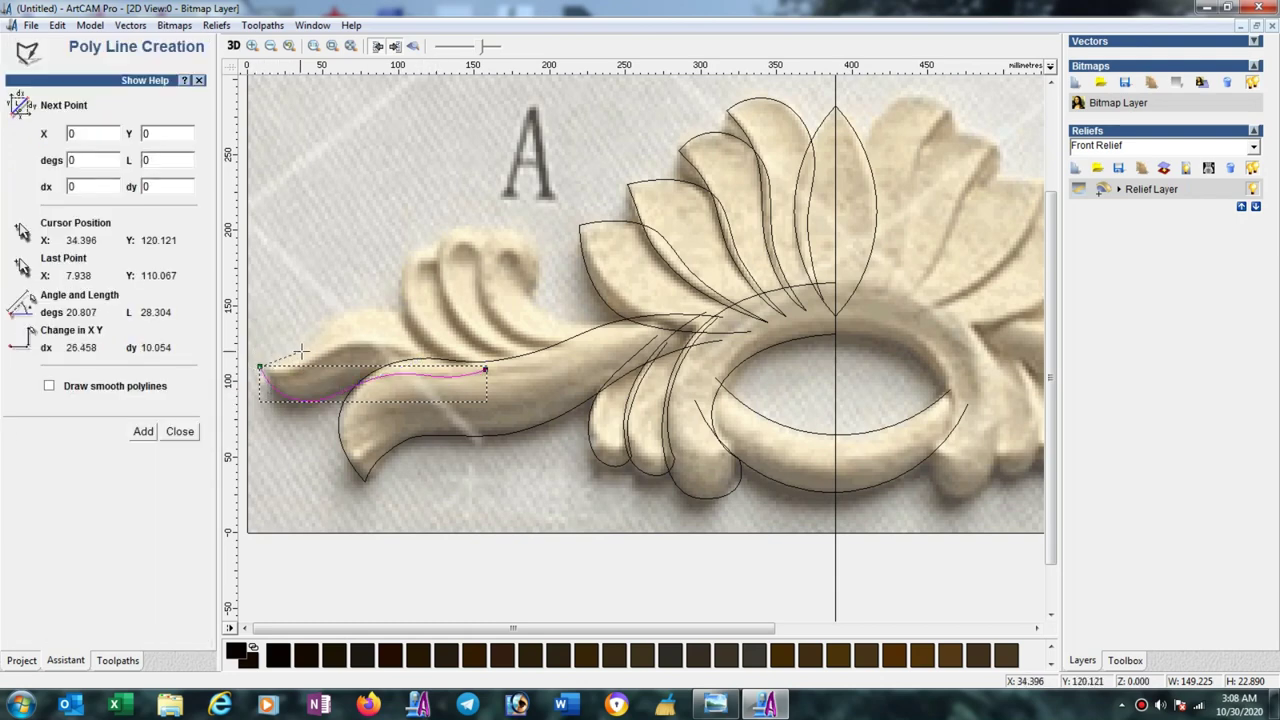
Draw a four-point polyline arching over the scroll tip's upper edge to the lower curve's end.
left_click(304, 348)
left_click(364, 311)
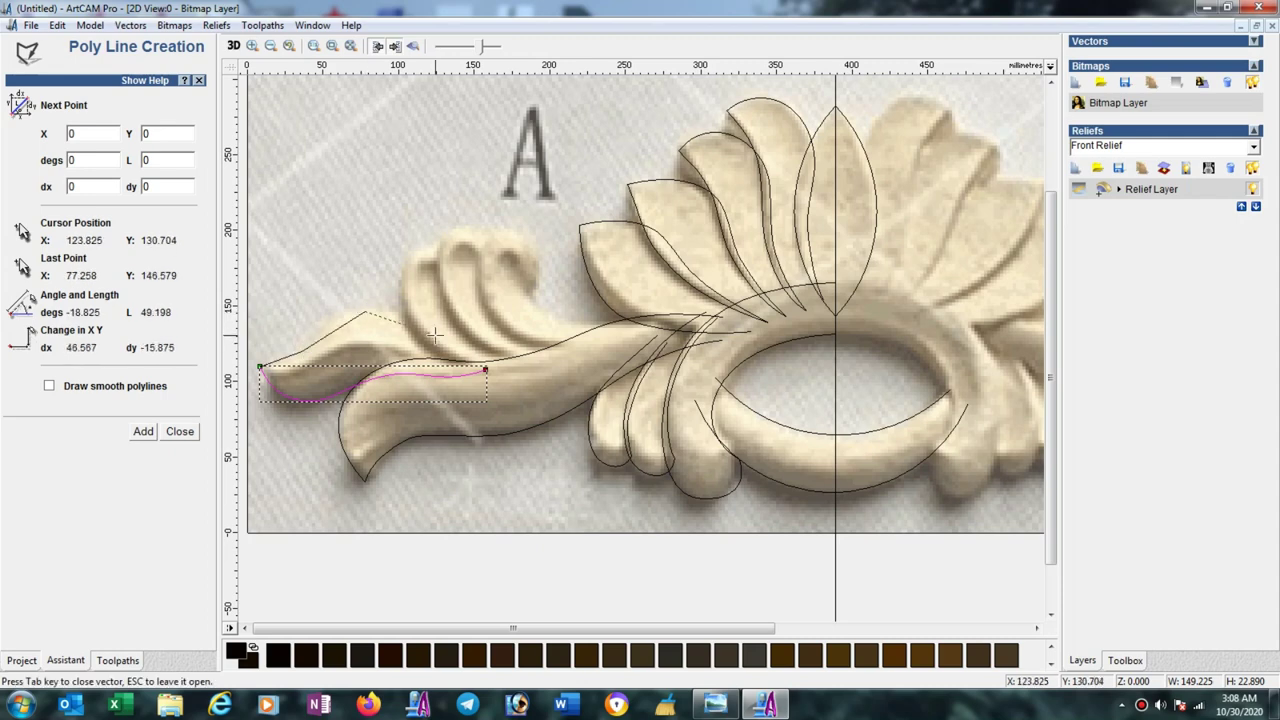
left_click(435, 335)
left_click(487, 357)
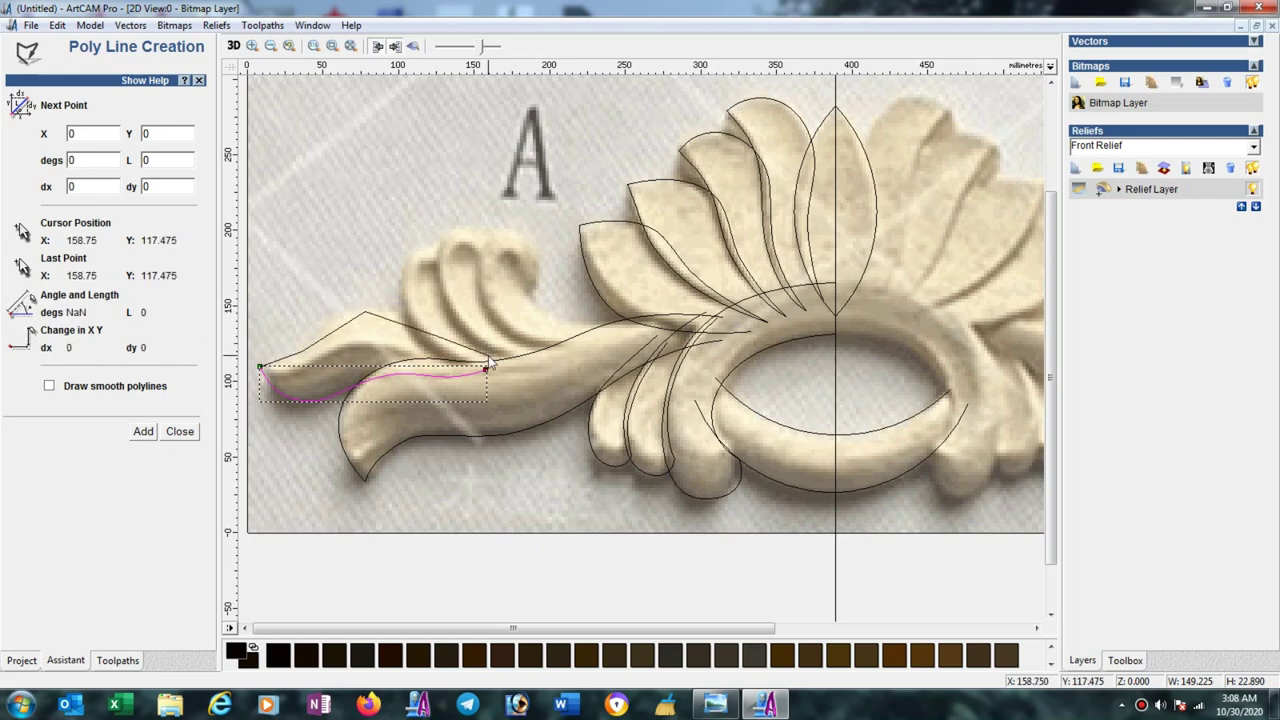
key("Escape")
Select all the upper-edge polyline's nodes and smooth its straight spans into curves.
left_click(345, 325)
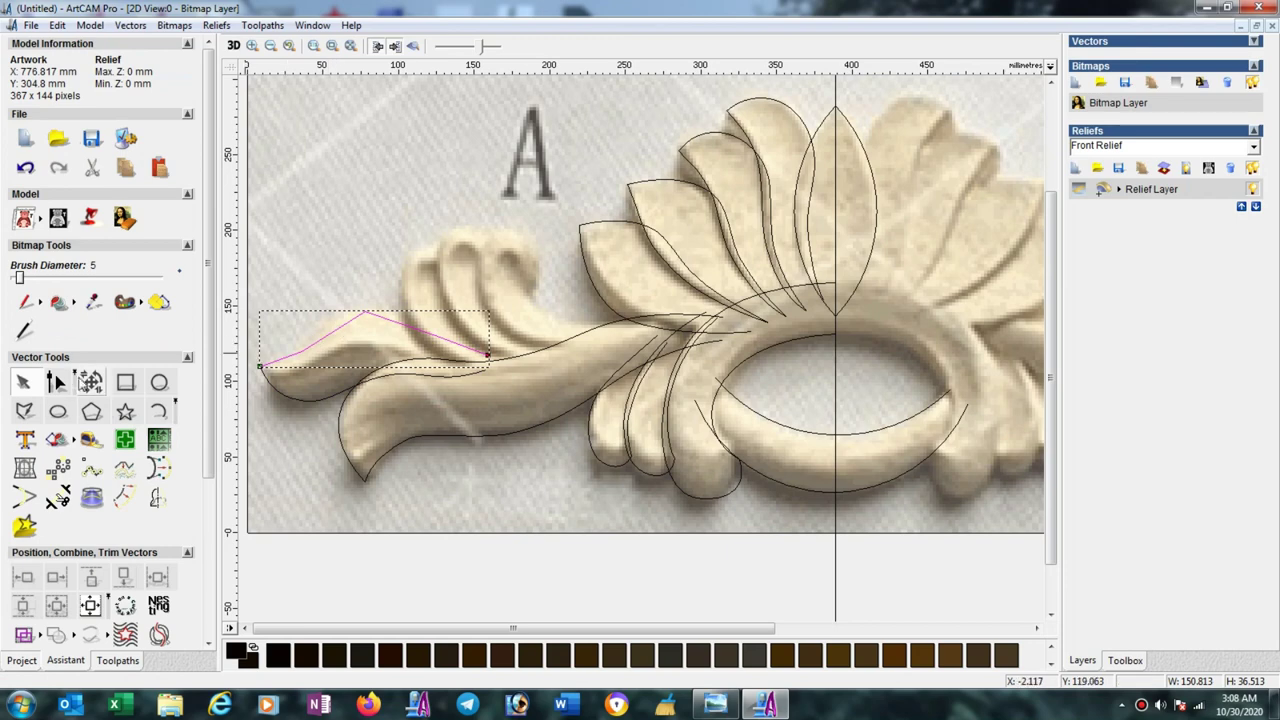
left_click(55, 381)
left_click_drag(250, 295, 495, 399)
key("s")
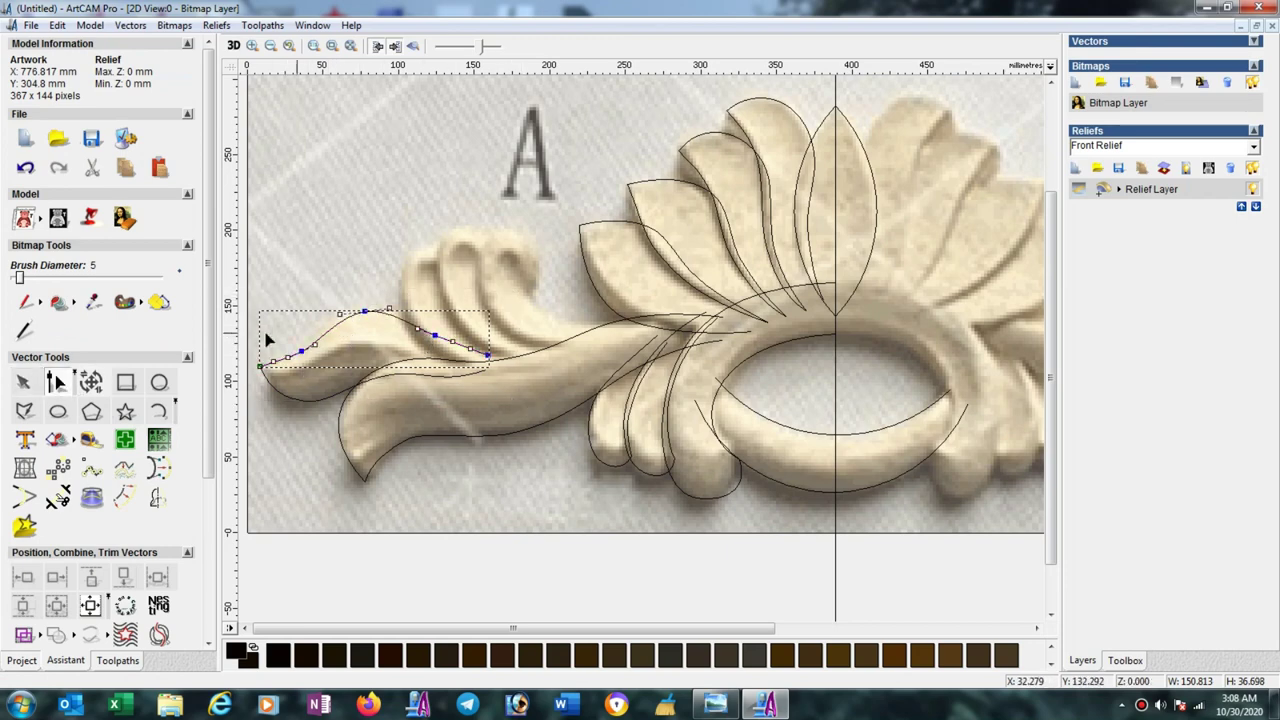
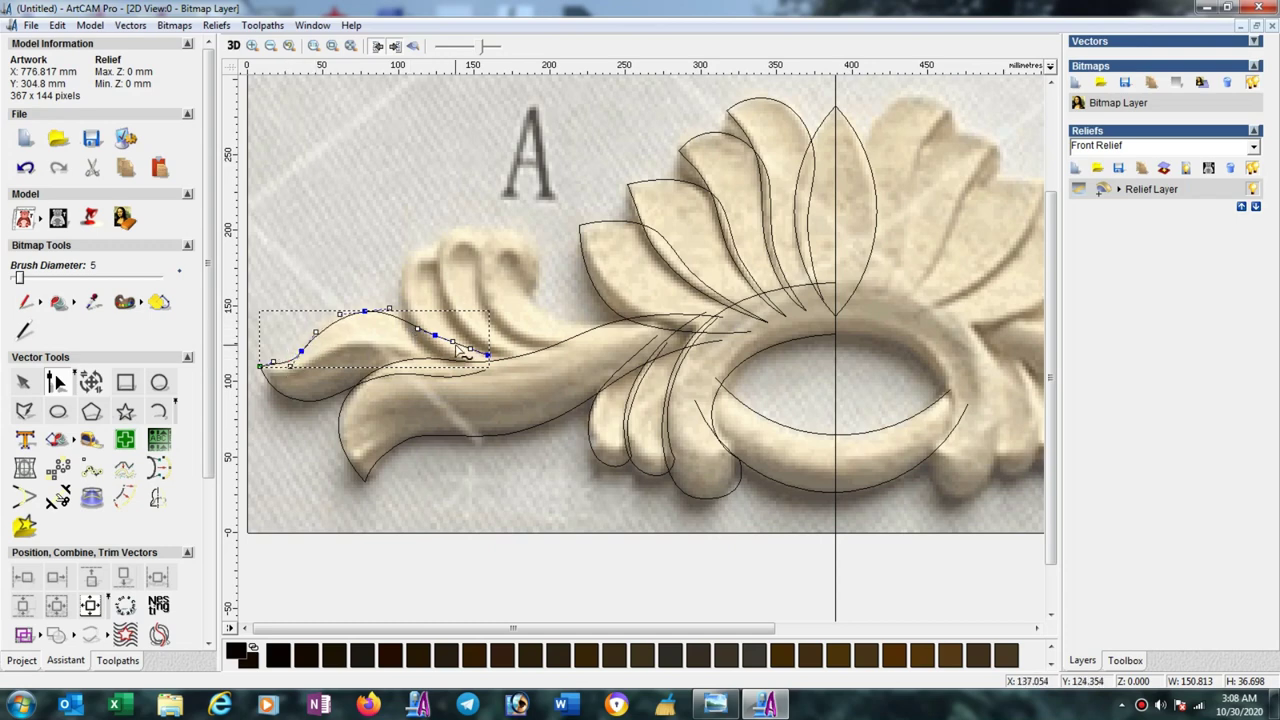
Reshape the leftmost leaf's top-edge curve to fit the carving, then deselect it.
left_click_drag(453, 340, 481, 355)
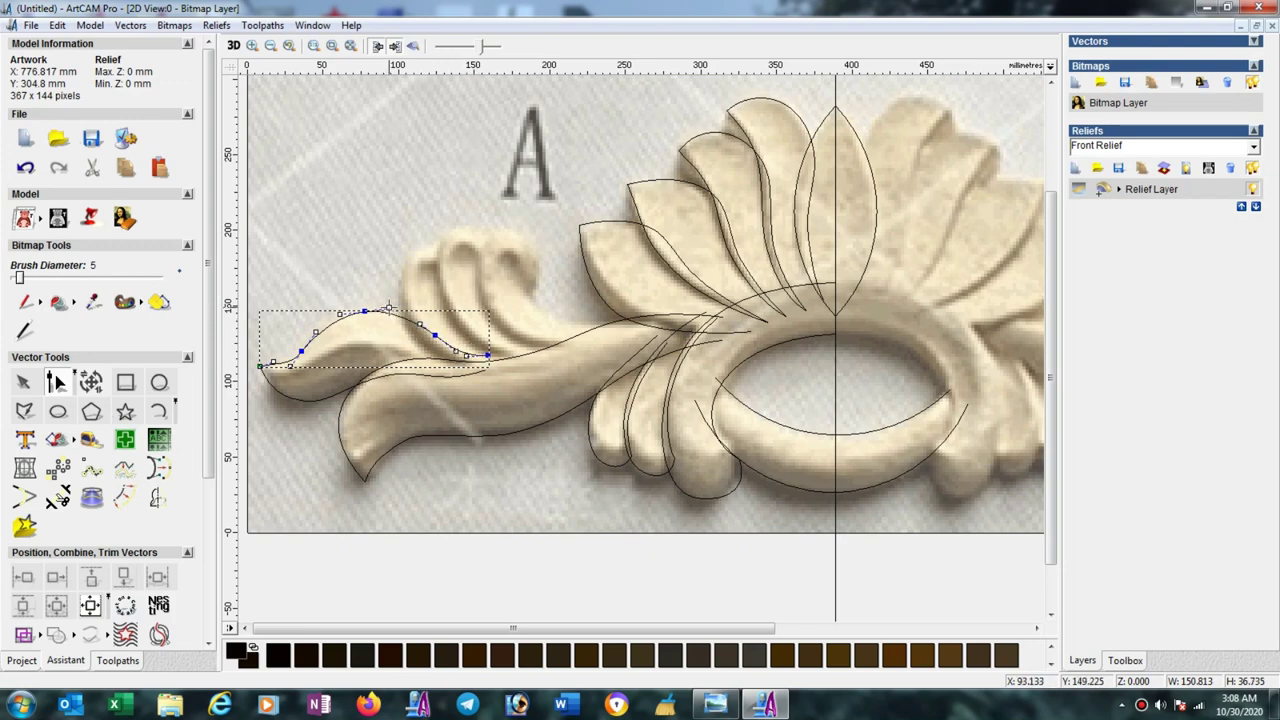
left_click_drag(389, 306, 404, 307)
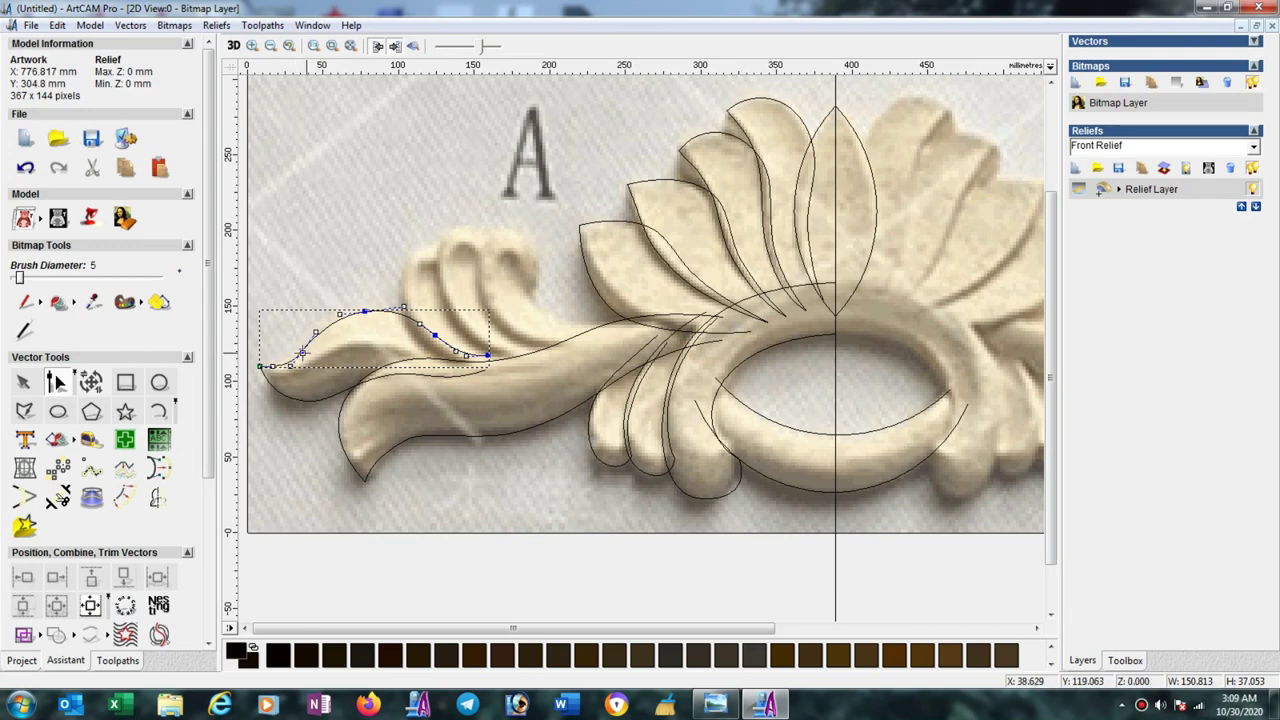
left_click(494, 217)
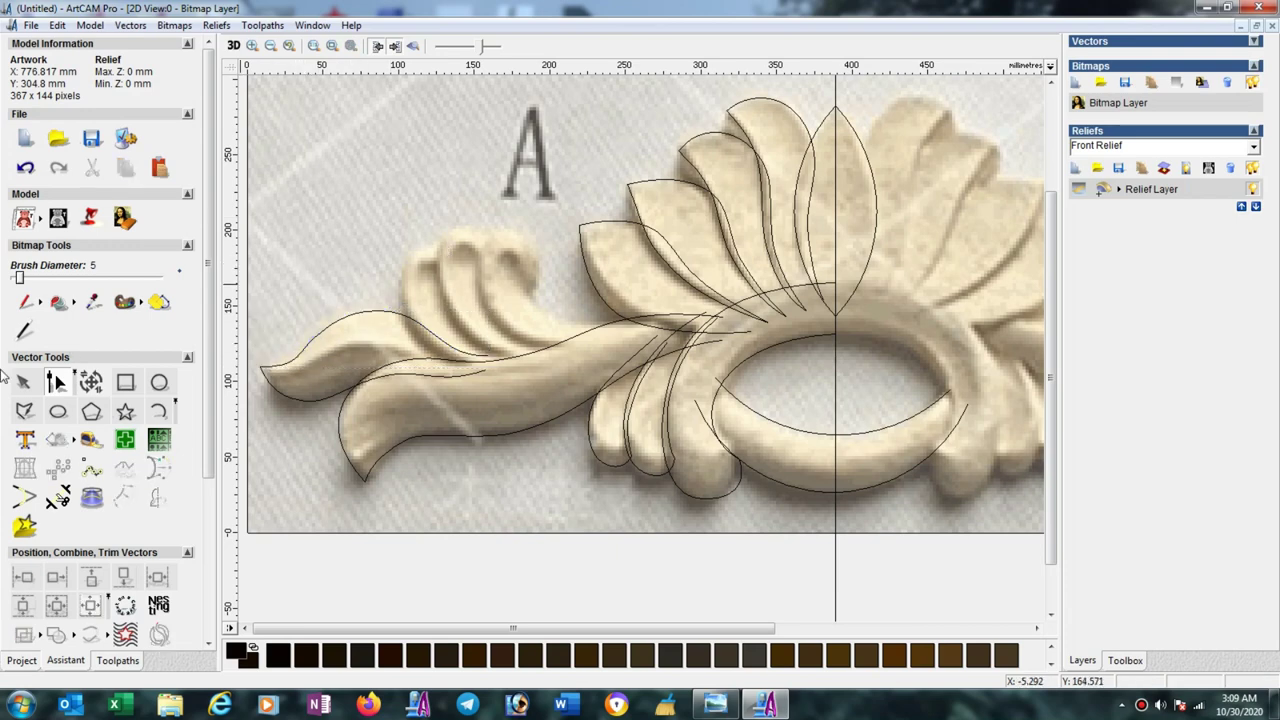
left_click(25, 412)
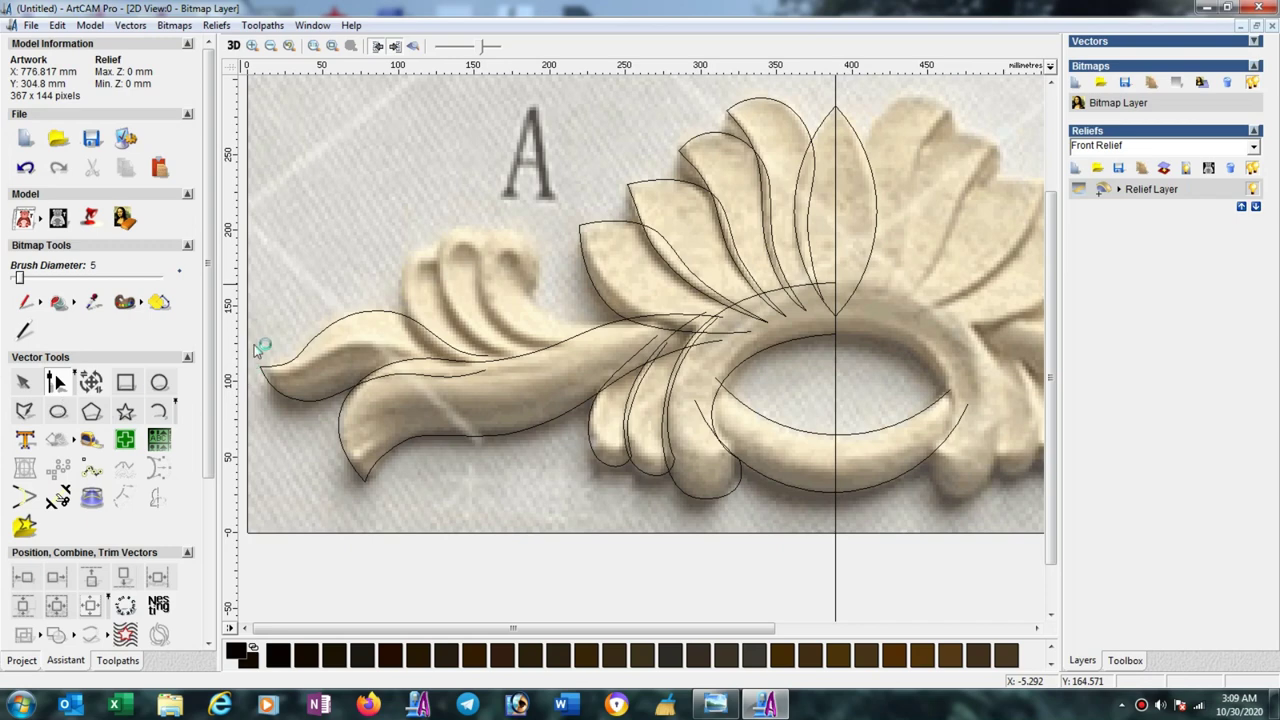
Trace a four-point polyline around the curled leaf tip and along the stem.
left_click(538, 265)
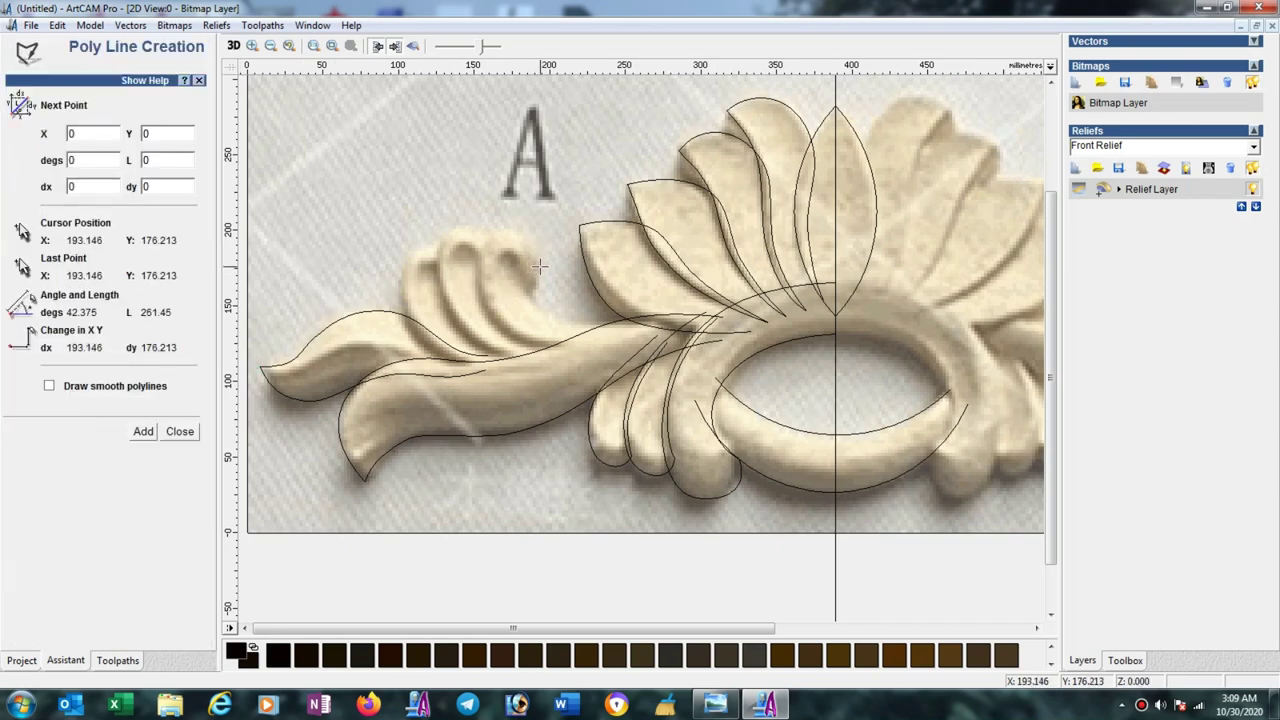
left_click(477, 248)
left_click(497, 327)
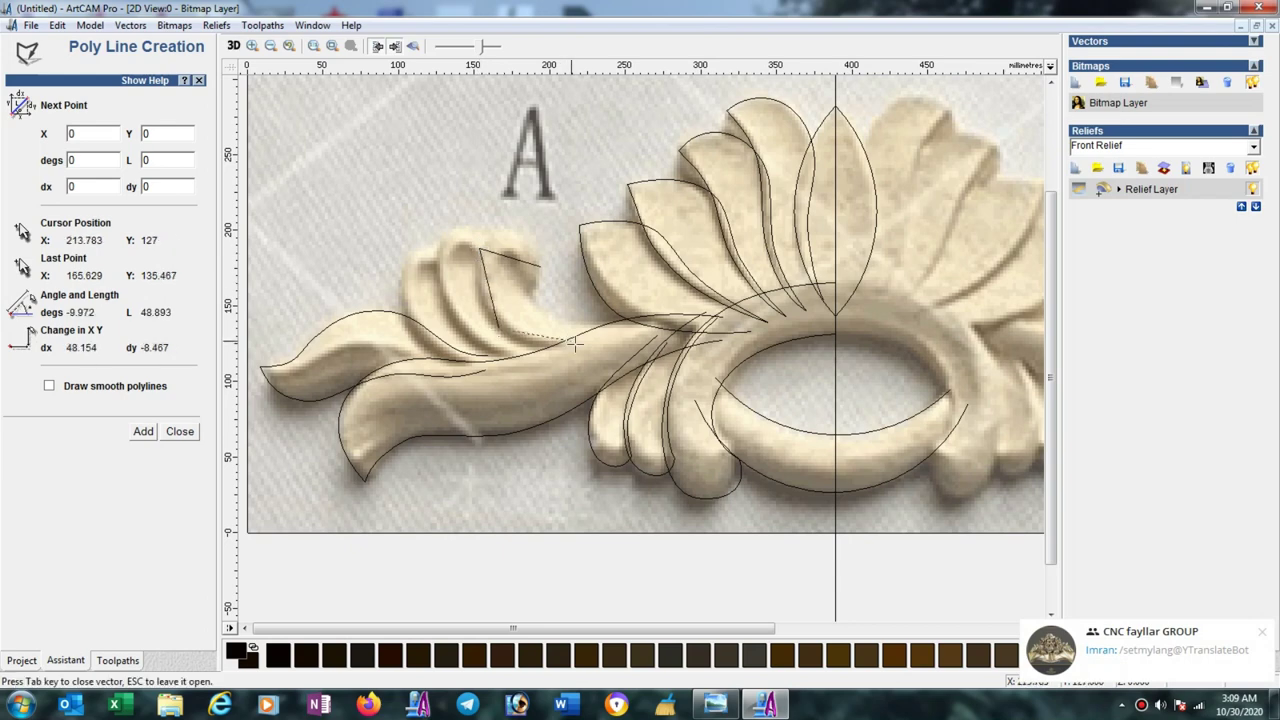
left_click(642, 336)
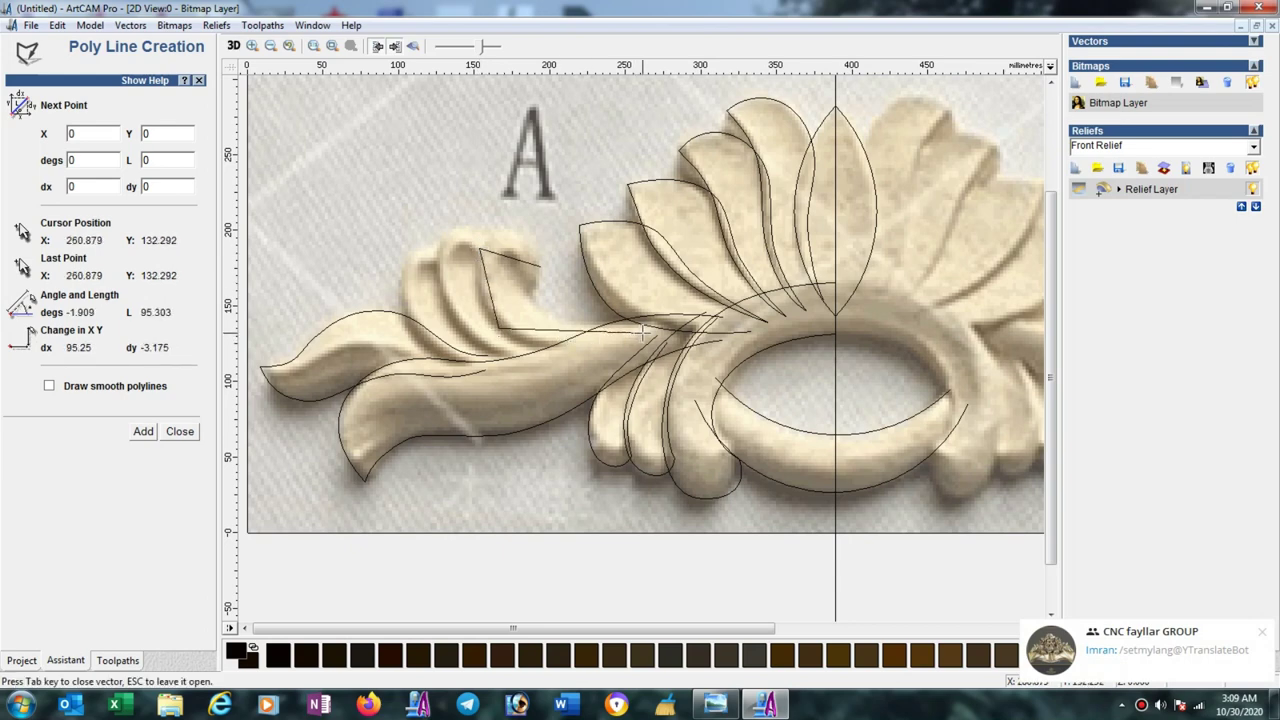
key("Escape")
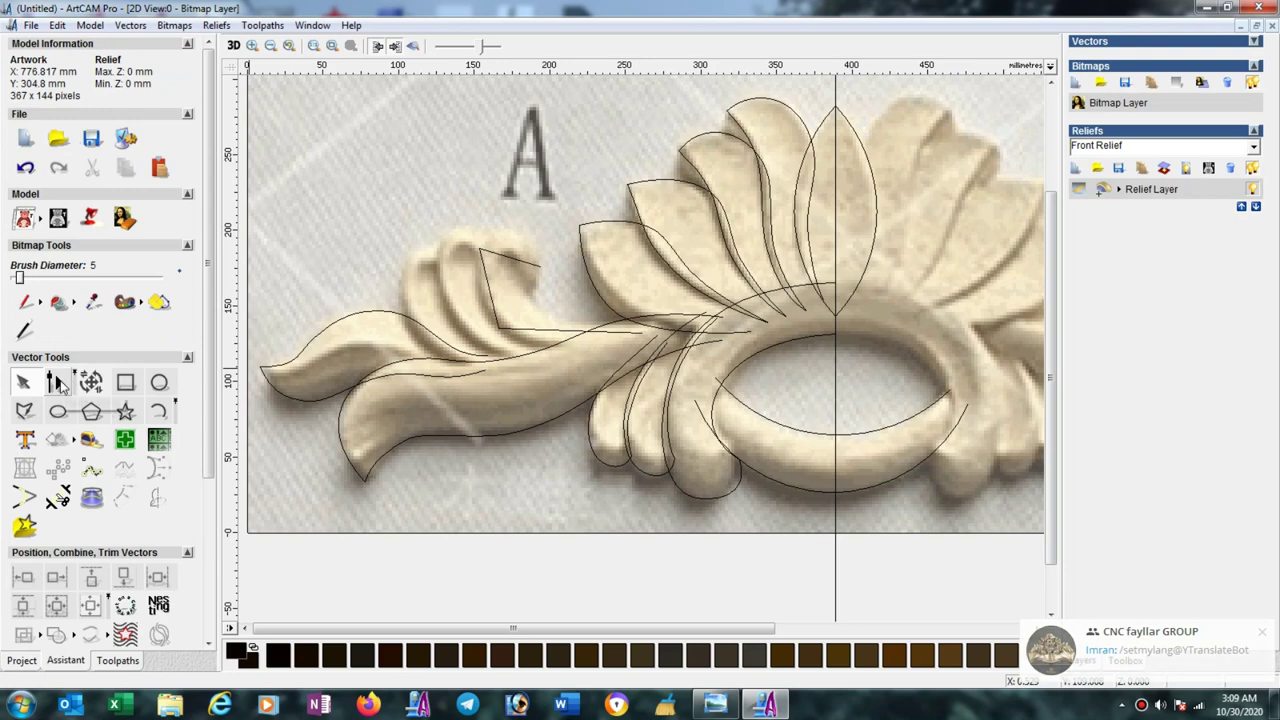
Convert the curl polyline to Béziers, delete the extra node, and fit the curl and bottom span.
left_click(57, 382)
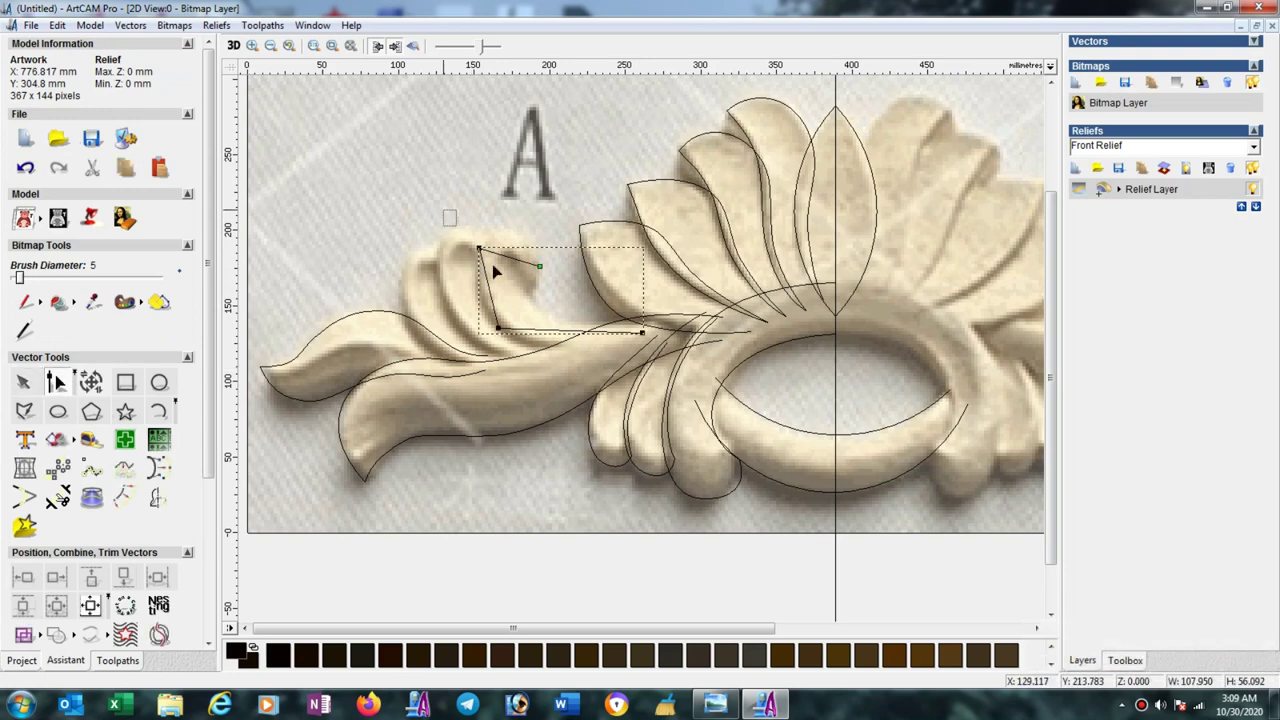
left_click_drag(443, 210, 673, 378)
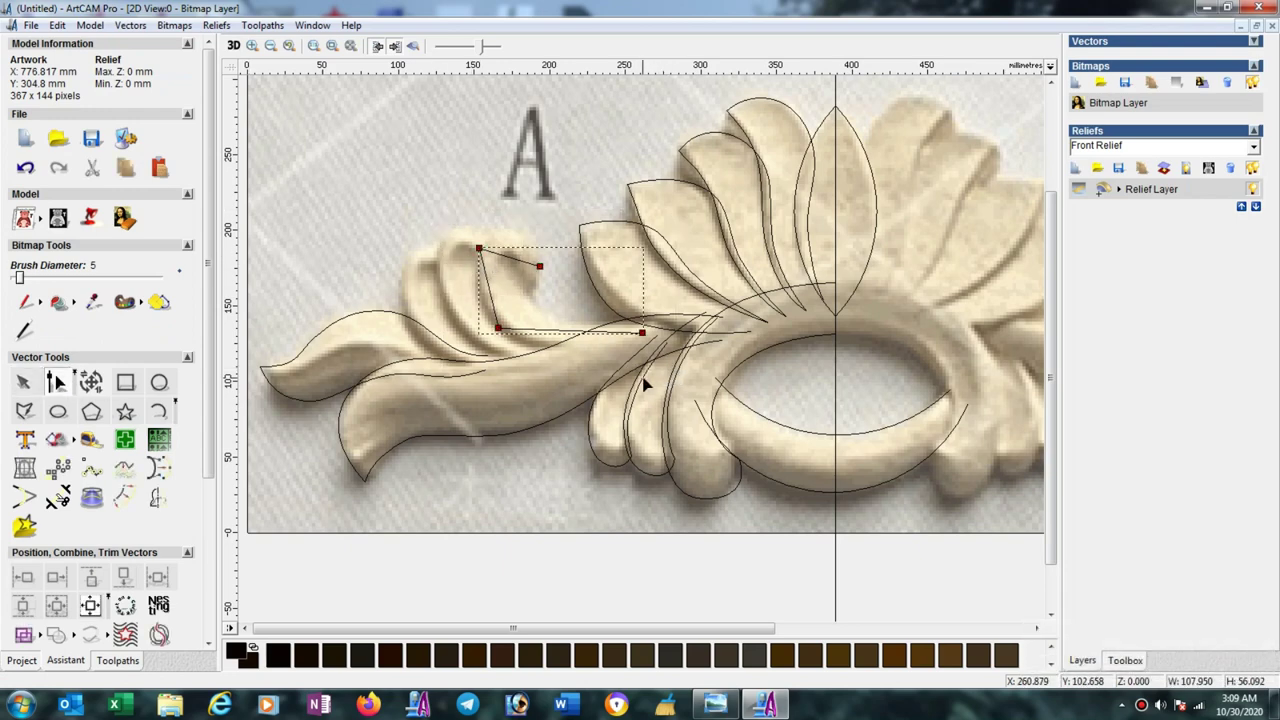
key("b")
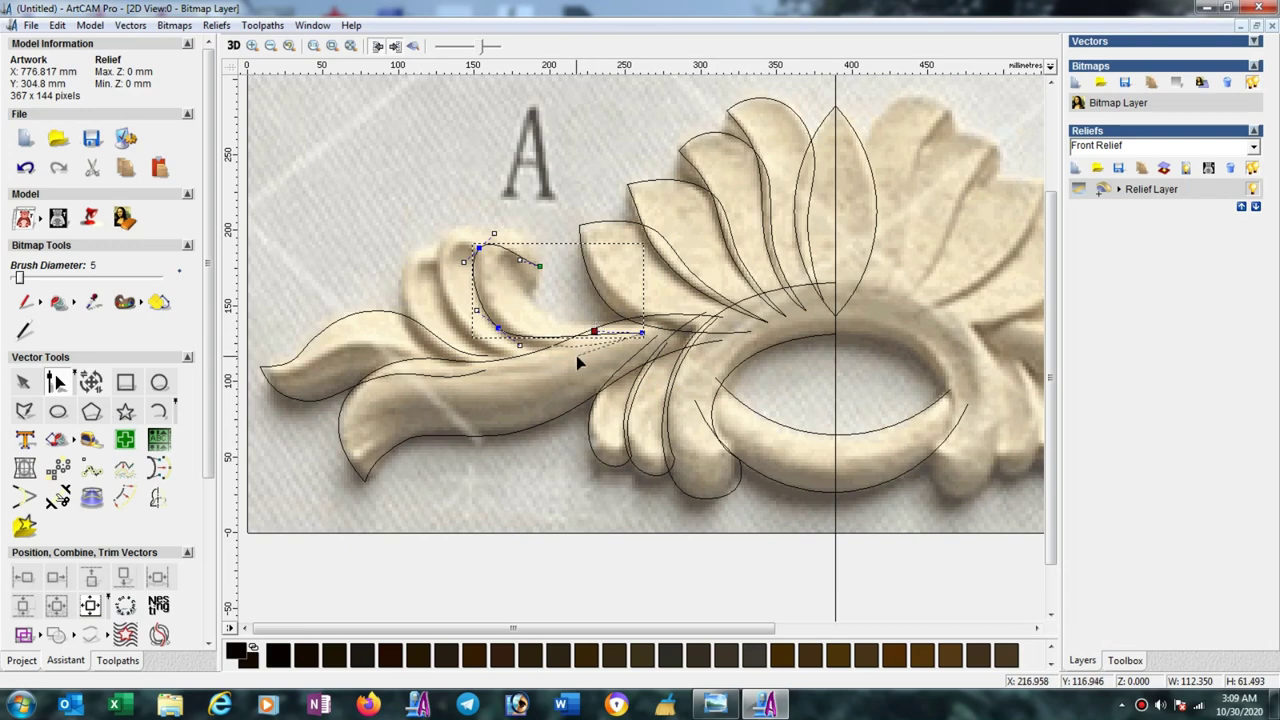
left_click(577, 363)
left_click(520, 262)
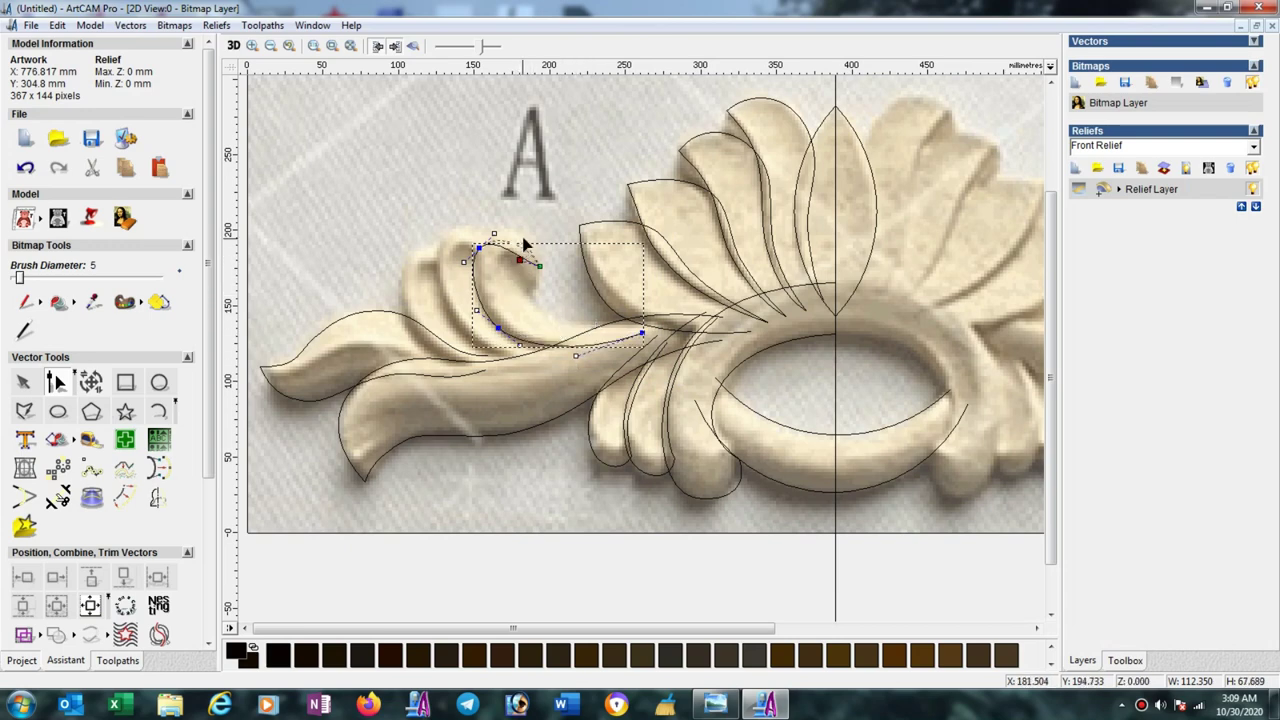
key("Delete")
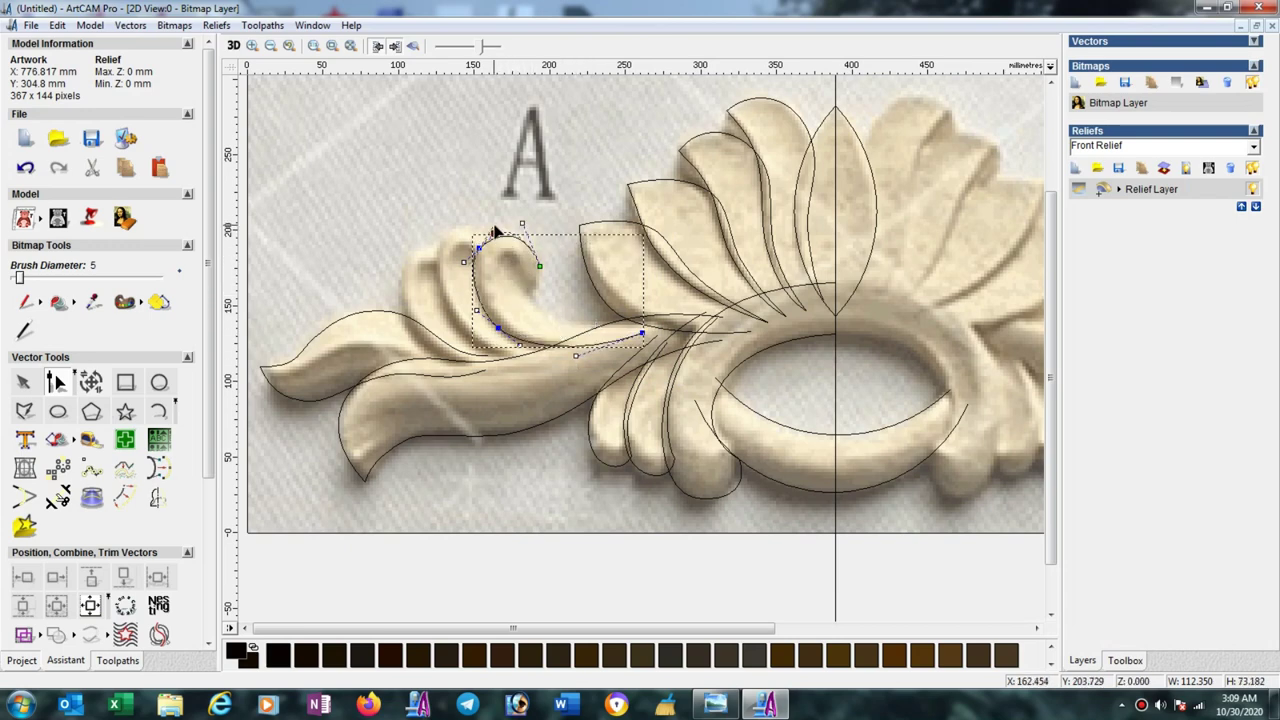
left_click_drag(494, 231, 493, 229)
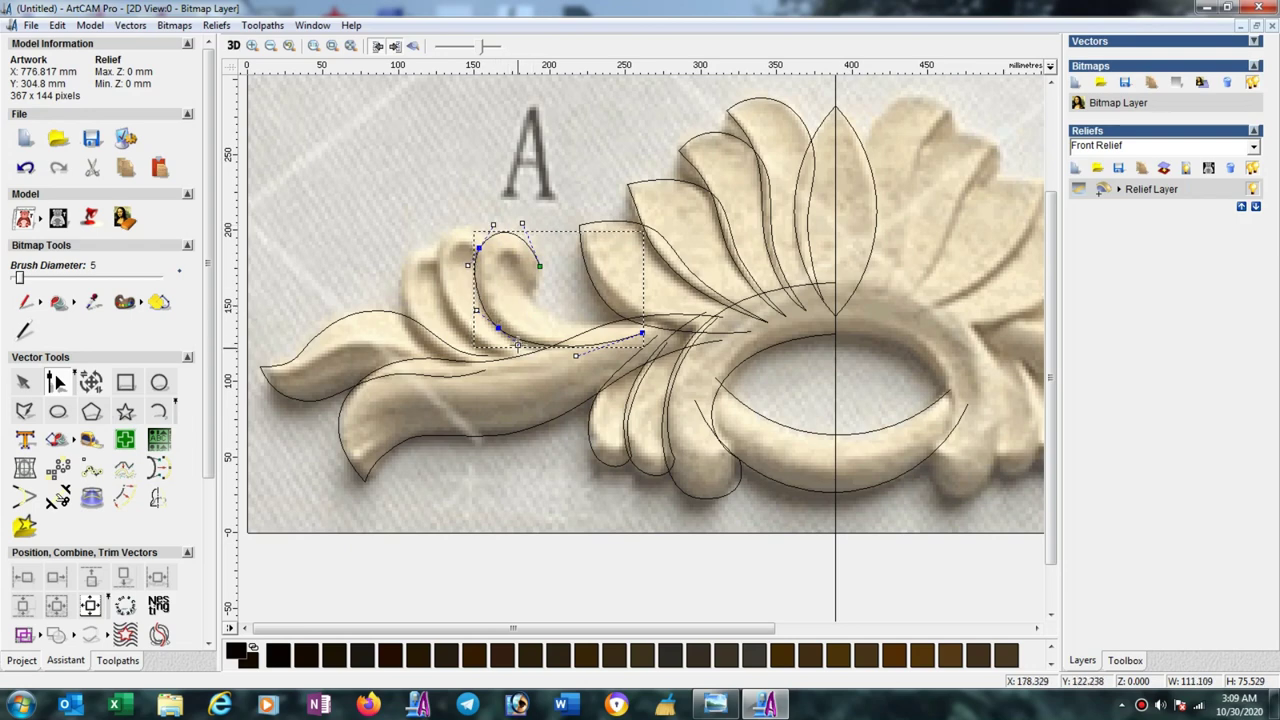
left_click_drag(521, 345, 533, 355)
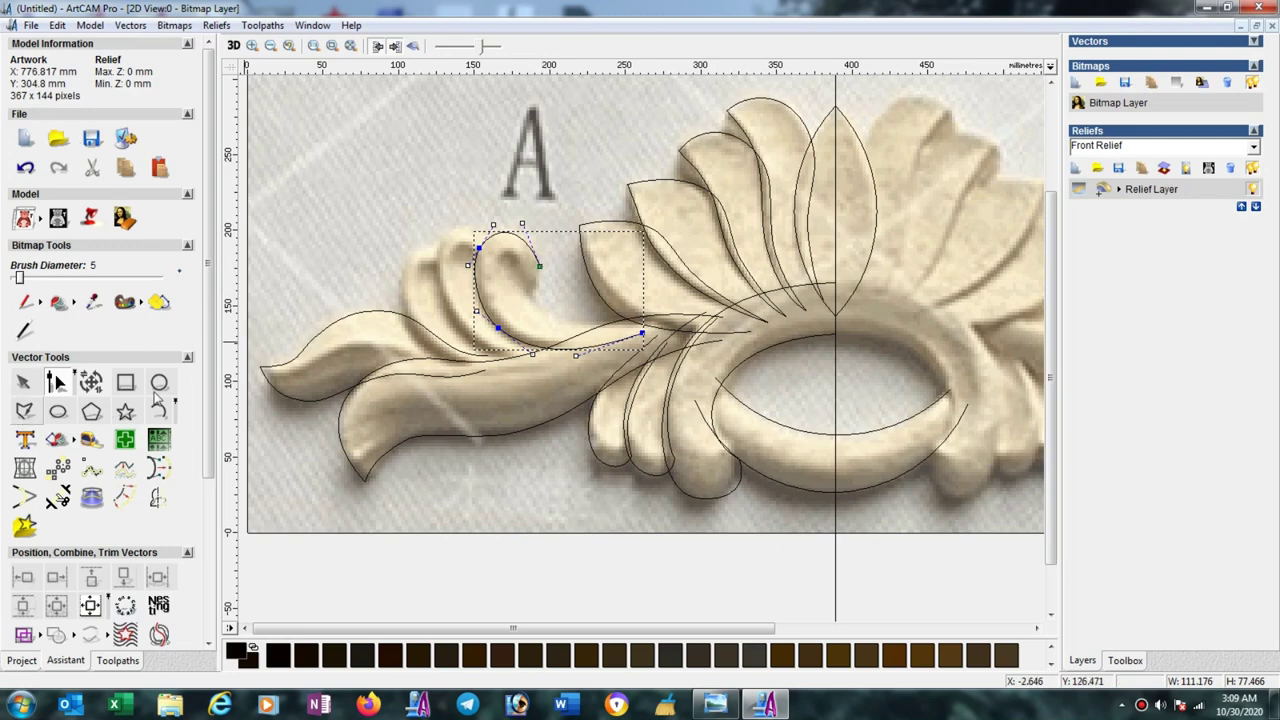
Draw a three-point connecting polyline from the curl's end down to the stem.
left_click(24, 410)
left_click(538, 264)
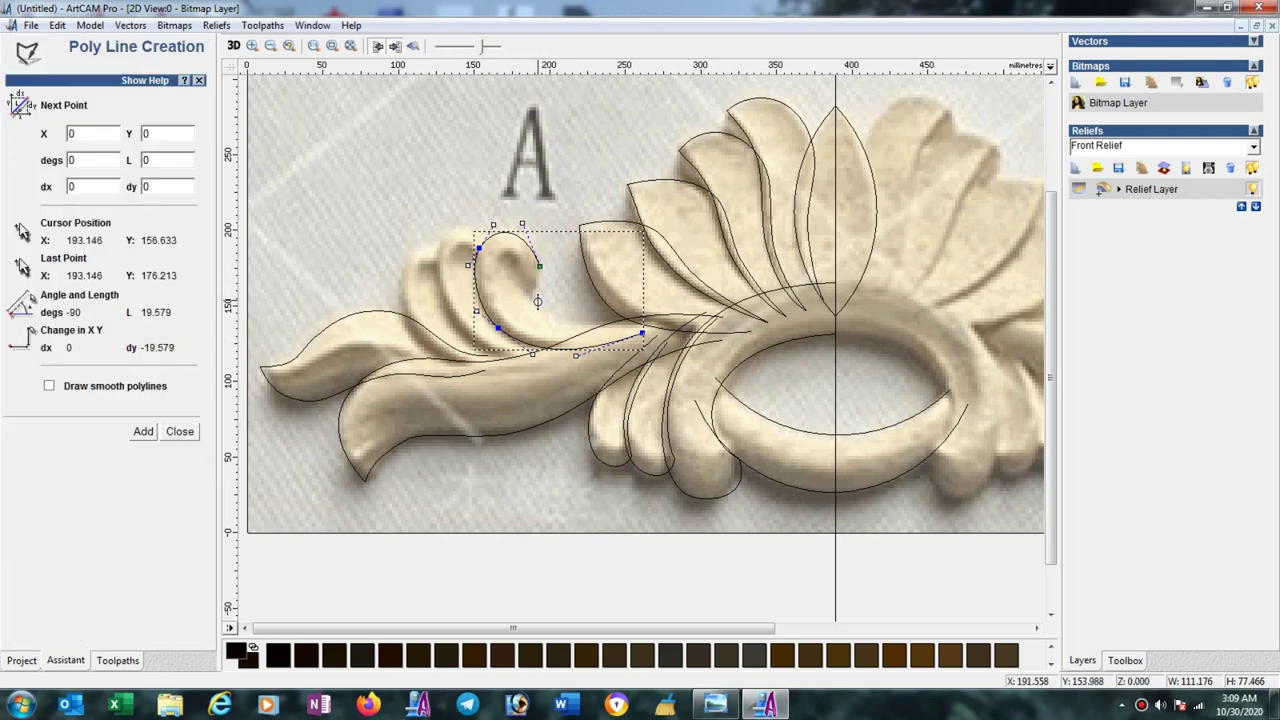
left_click(549, 319)
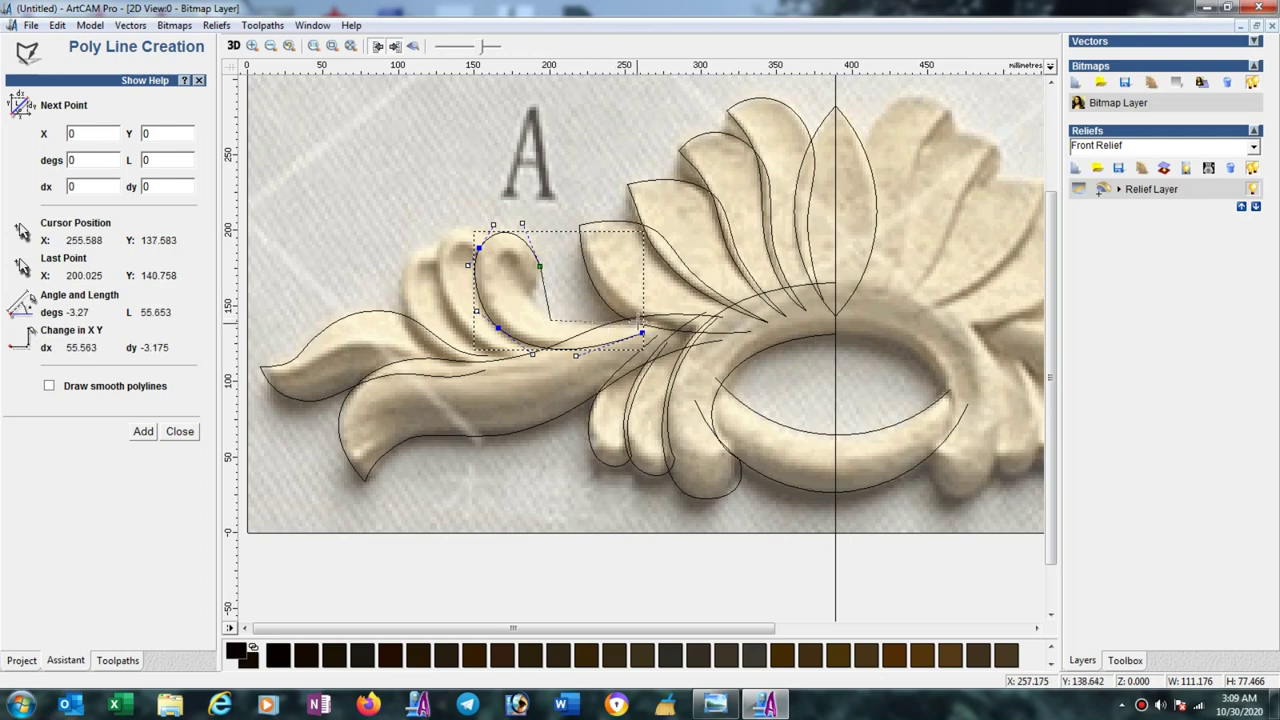
left_click(640, 321)
key("Escape")
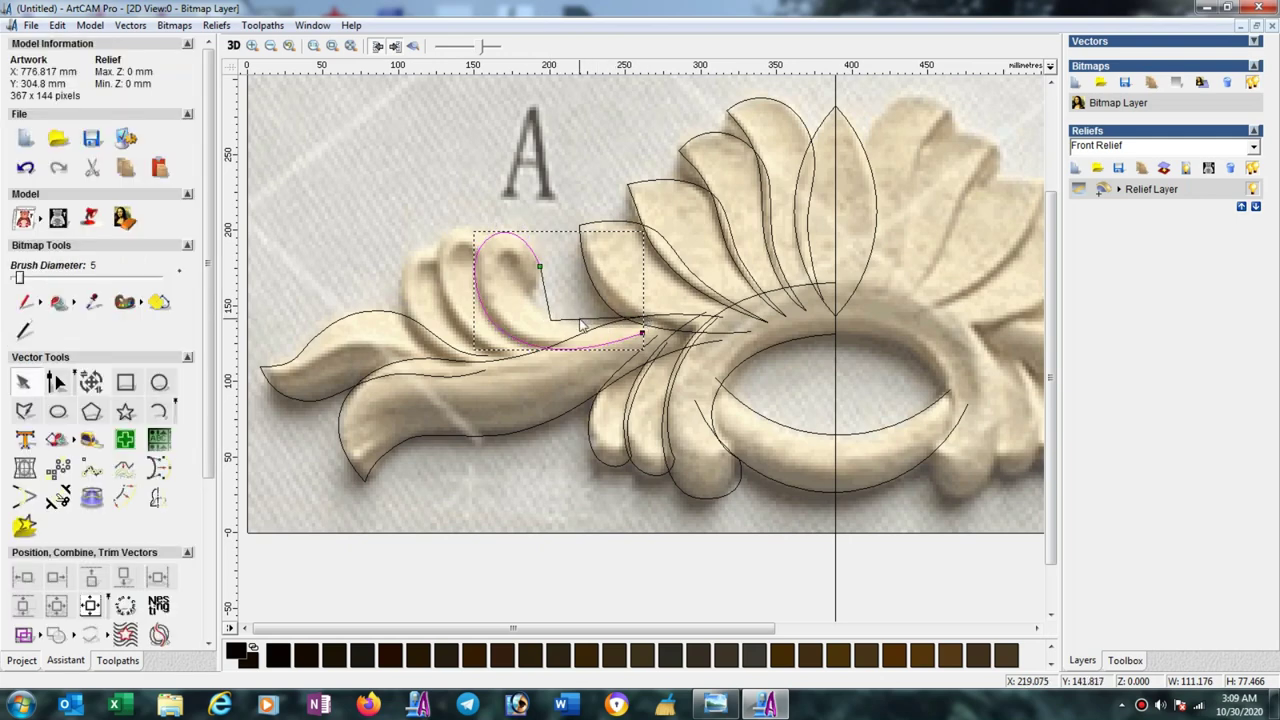
Convert the connecting polyline to curves, bow it slightly left, and nudge its corner node right.
left_click(646, 319)
left_click(58, 381)
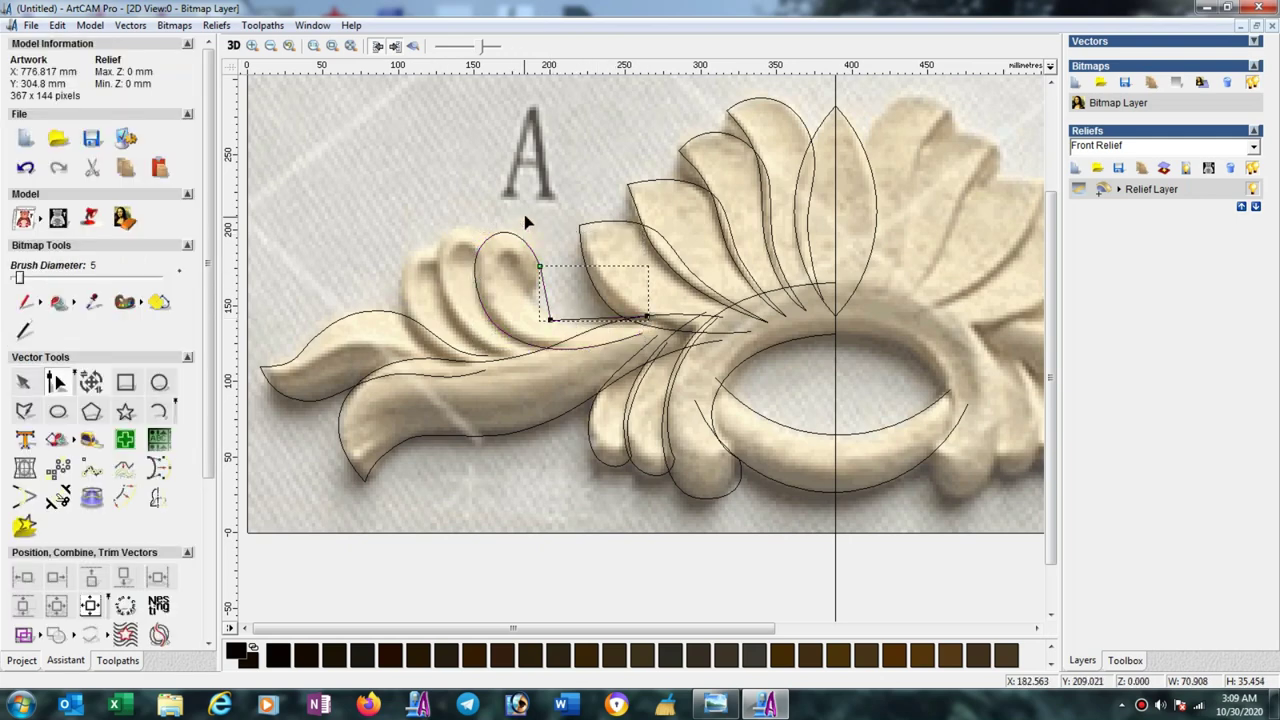
left_click_drag(527, 222, 684, 350)
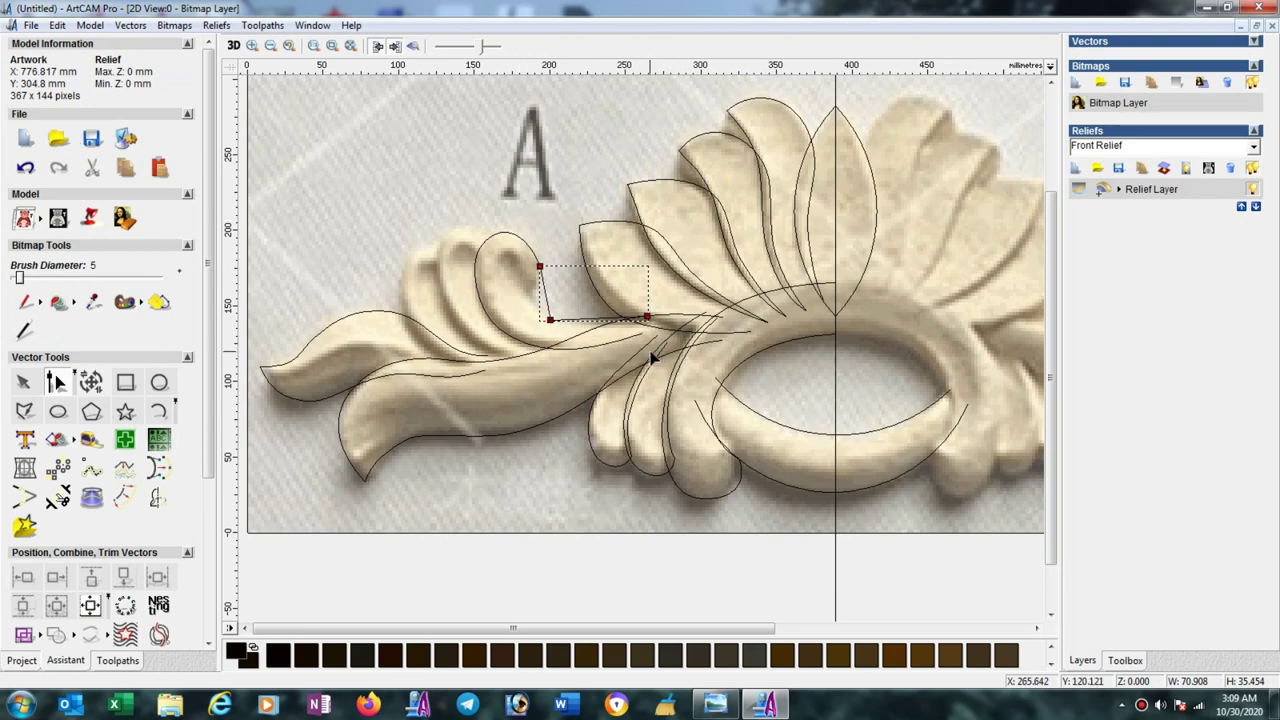
key("c")
left_click_drag(541, 285, 535, 287)
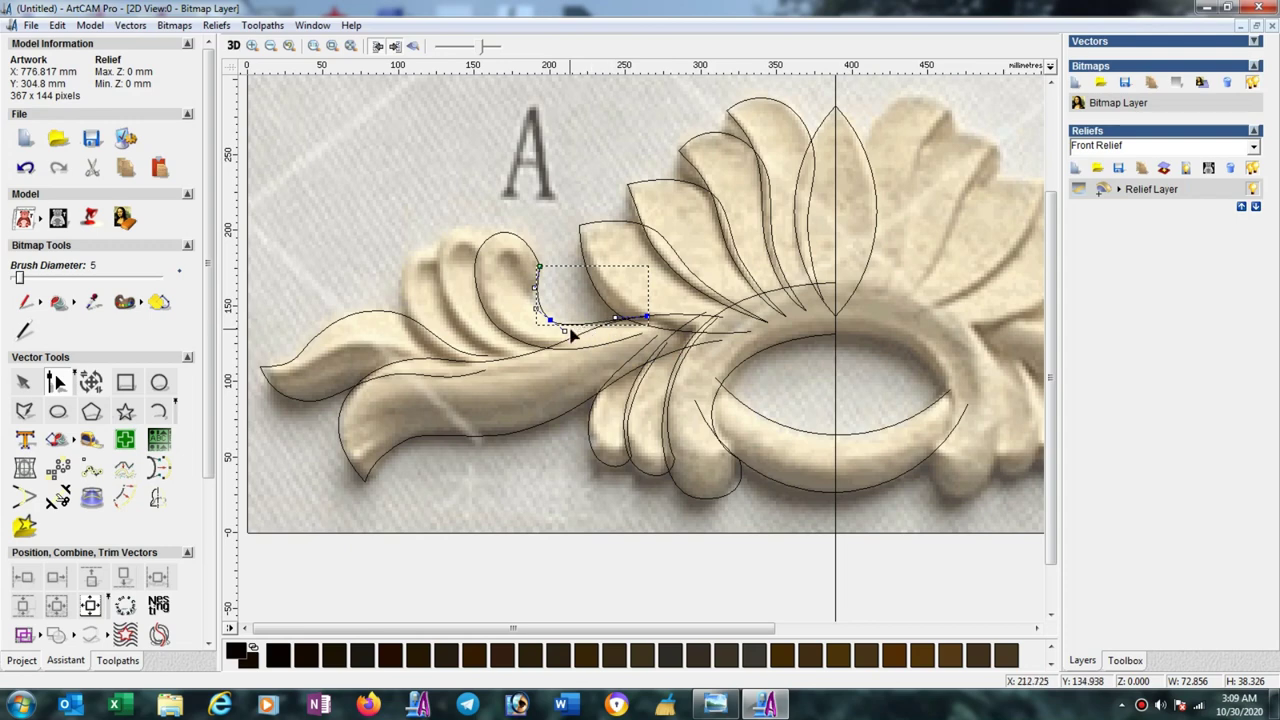
left_click(549, 319)
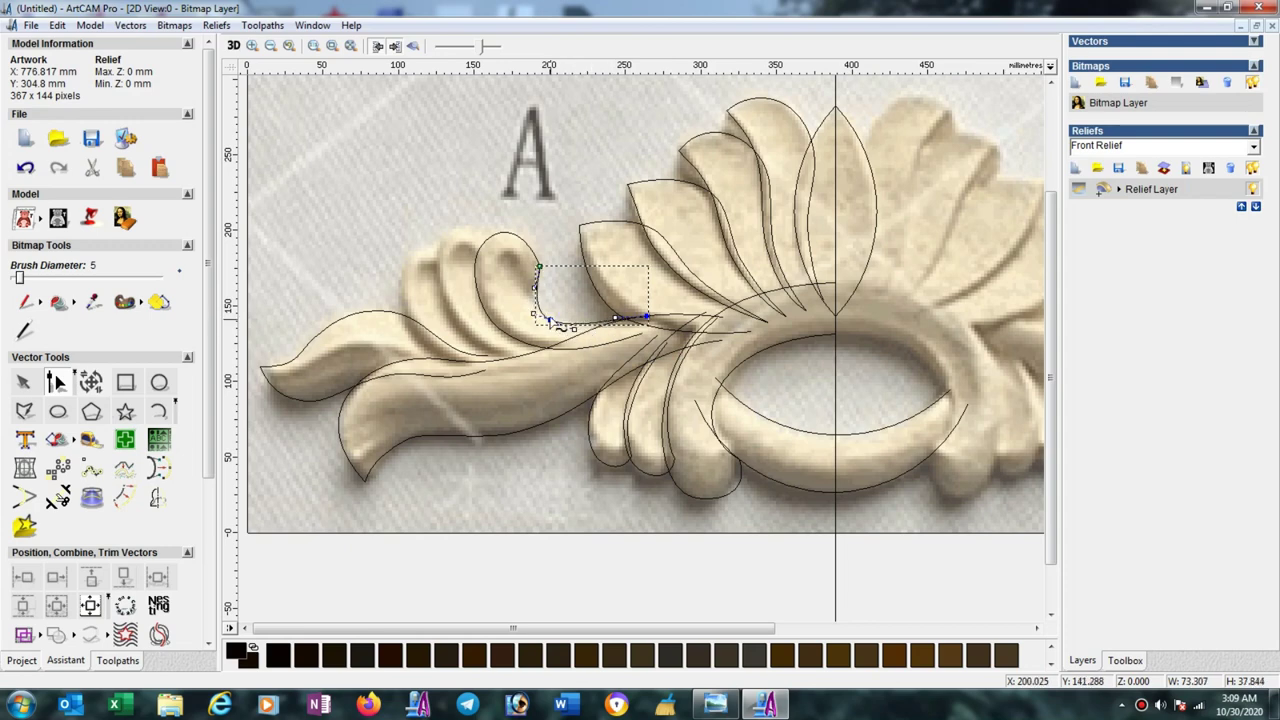
left_click_drag(549, 319, 553, 318)
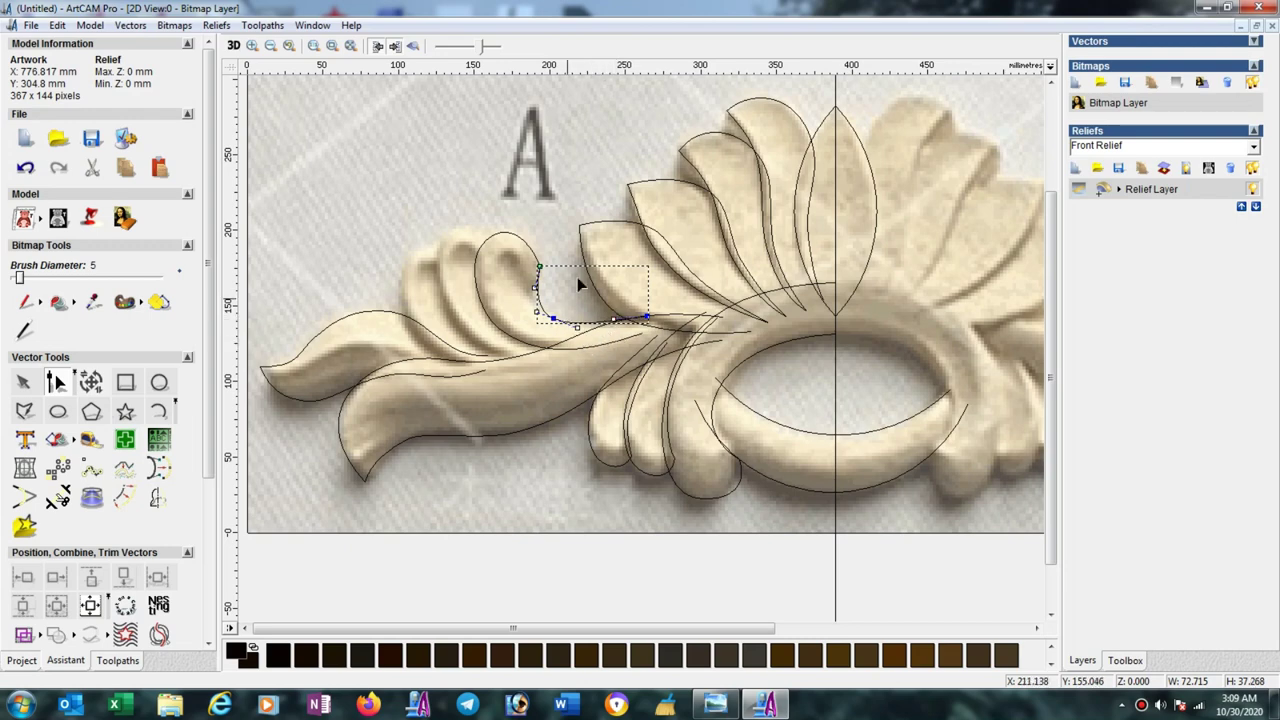
Zoom in and refine the curl's end node, top and left arcs, and the connecting span at the join.
left_click(570, 244)
scroll(513, 281, "up", 2)
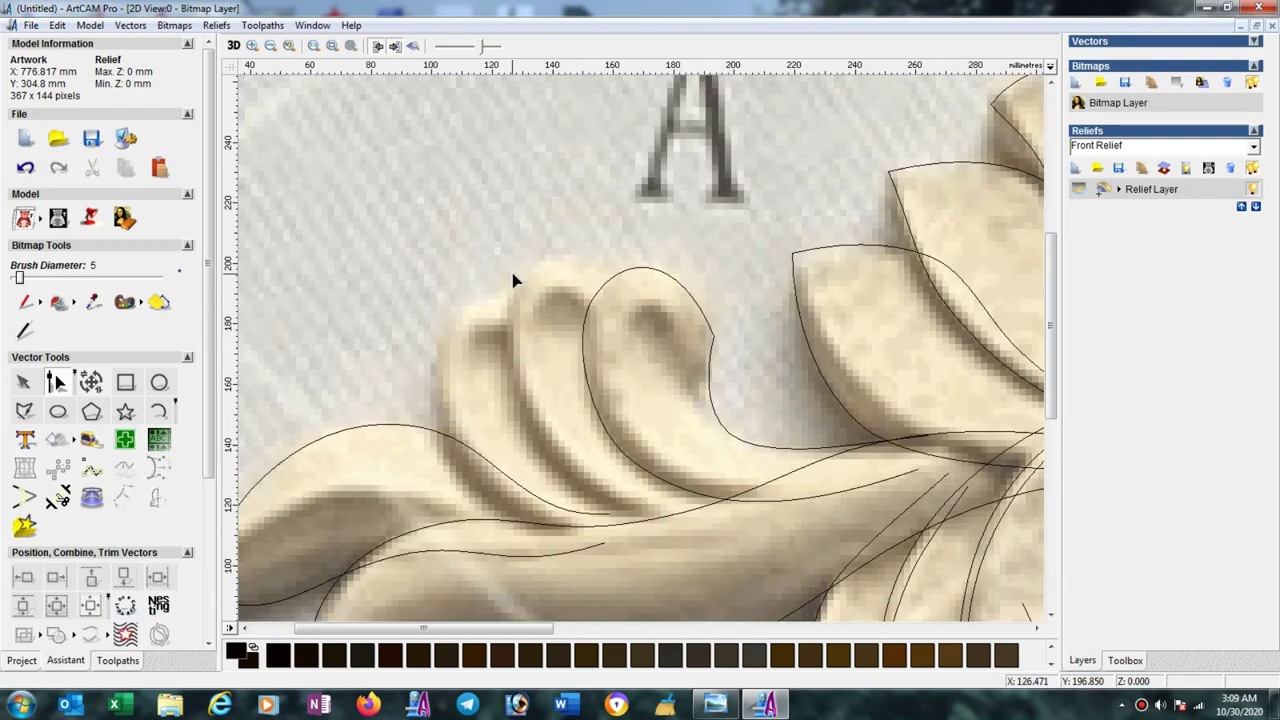
left_click(712, 333)
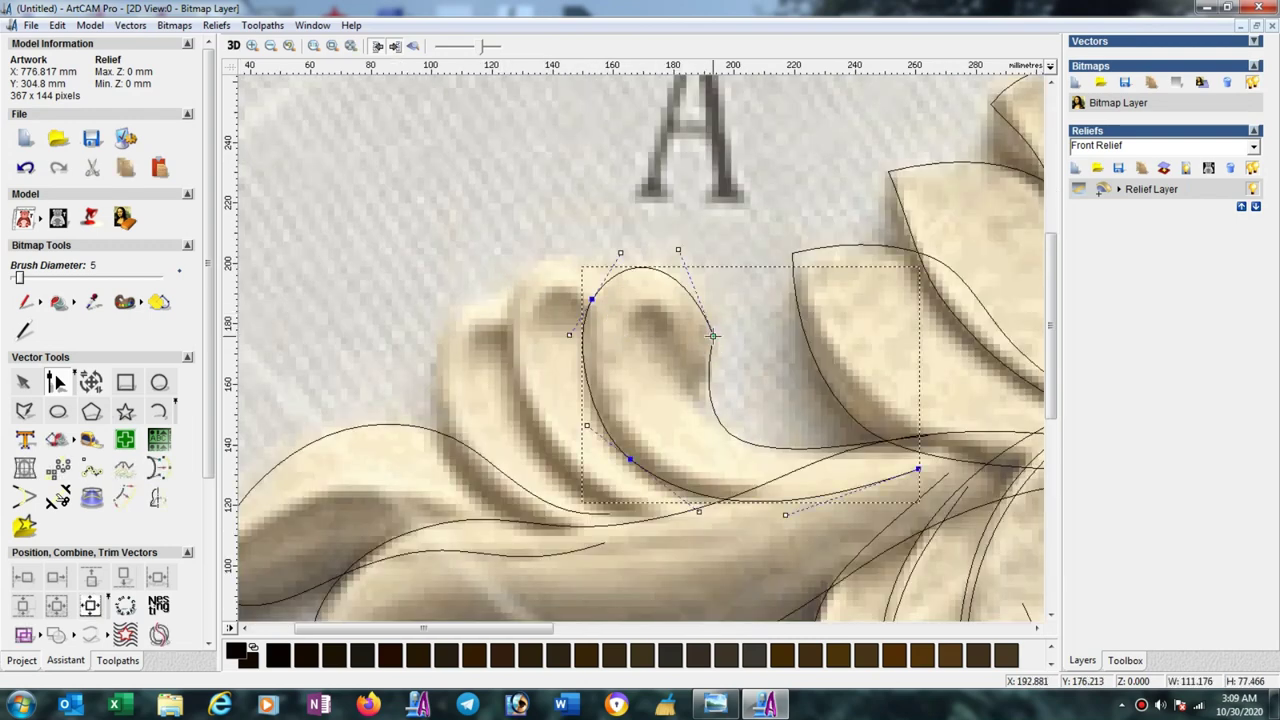
left_click_drag(712, 335, 713, 364)
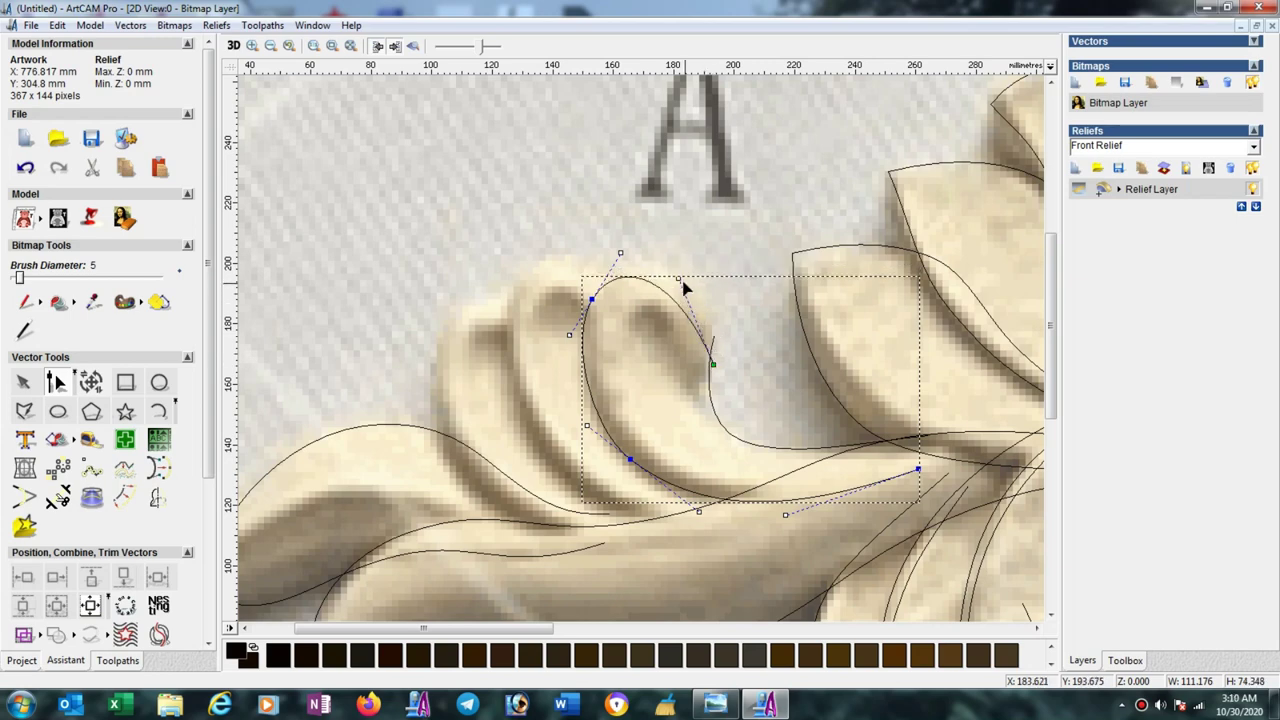
left_click_drag(678, 282, 717, 242)
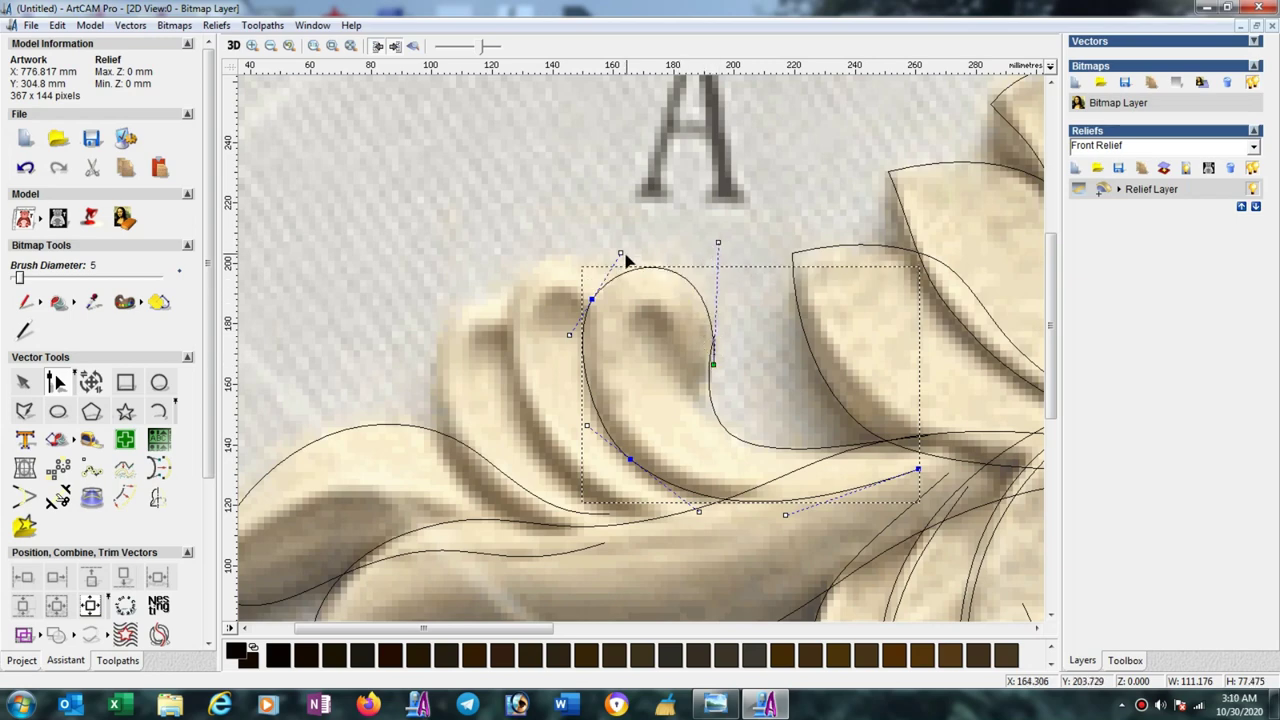
left_click_drag(621, 252, 618, 242)
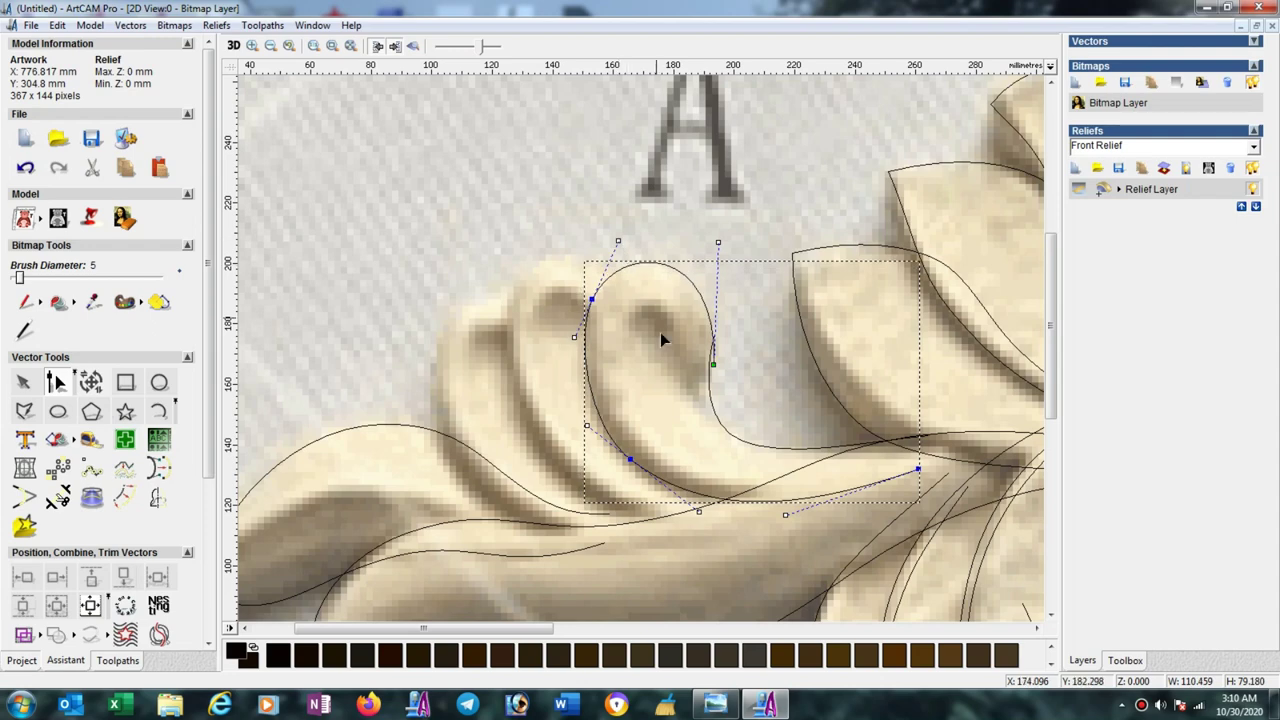
left_click(713, 345)
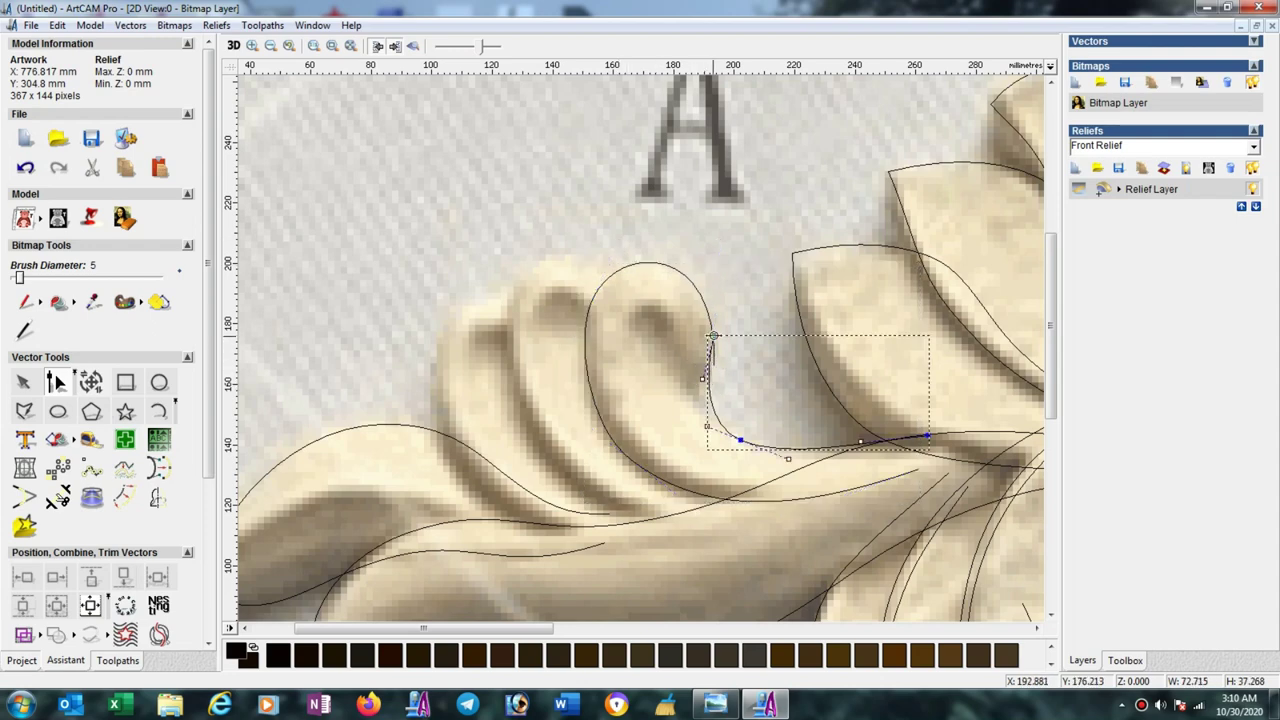
left_click_drag(713, 337, 714, 364)
left_click(714, 365)
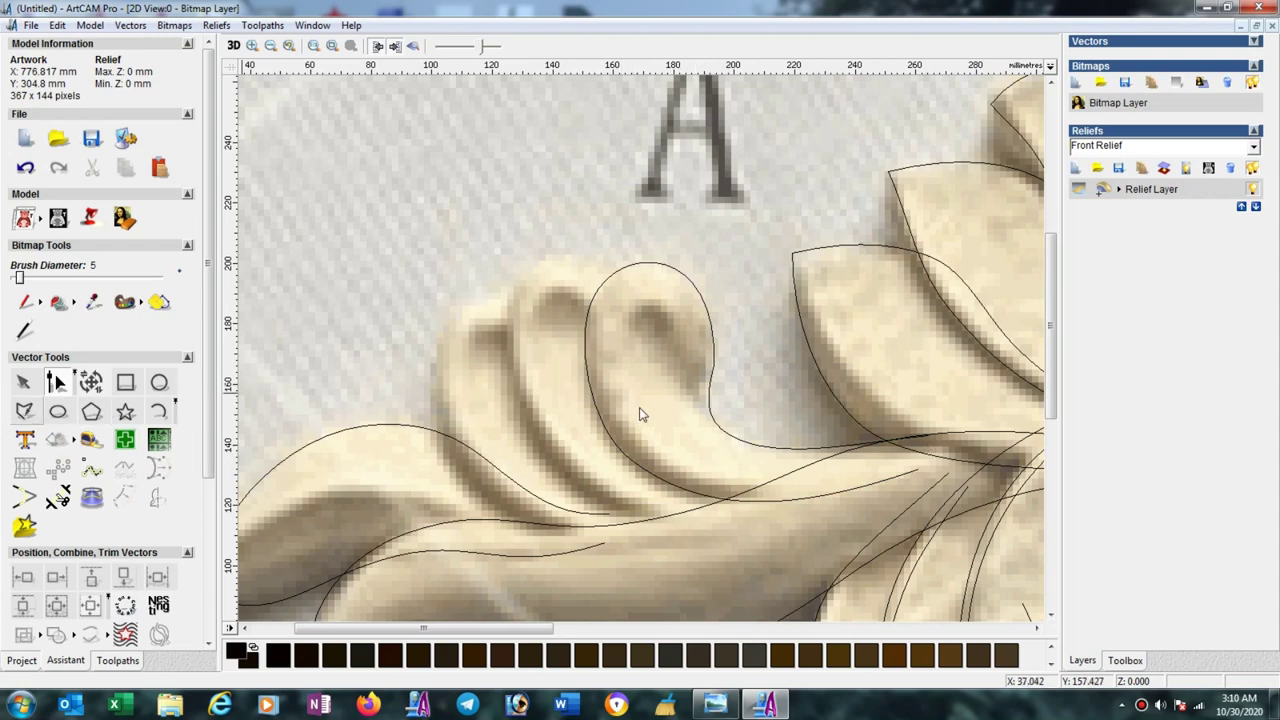
key("n")
left_click(711, 376)
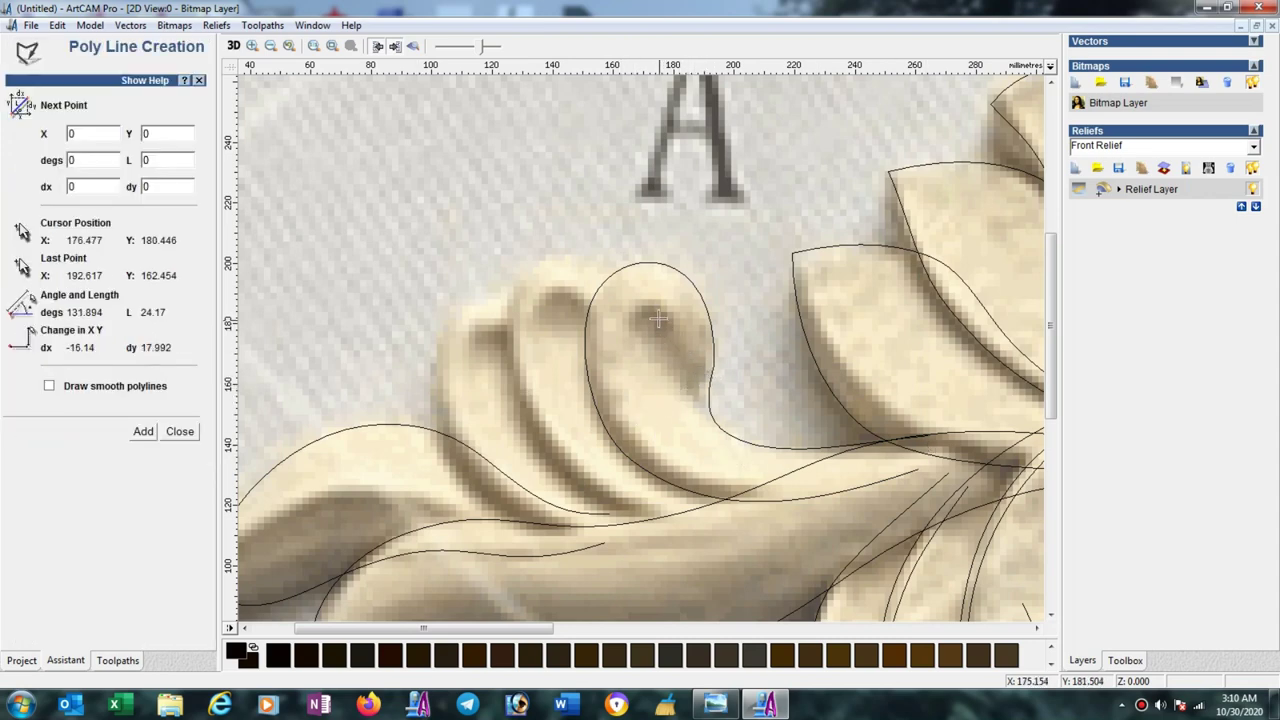
Trace an open polyline along the inner curl from its top down toward the leaf base.
left_click(670, 342)
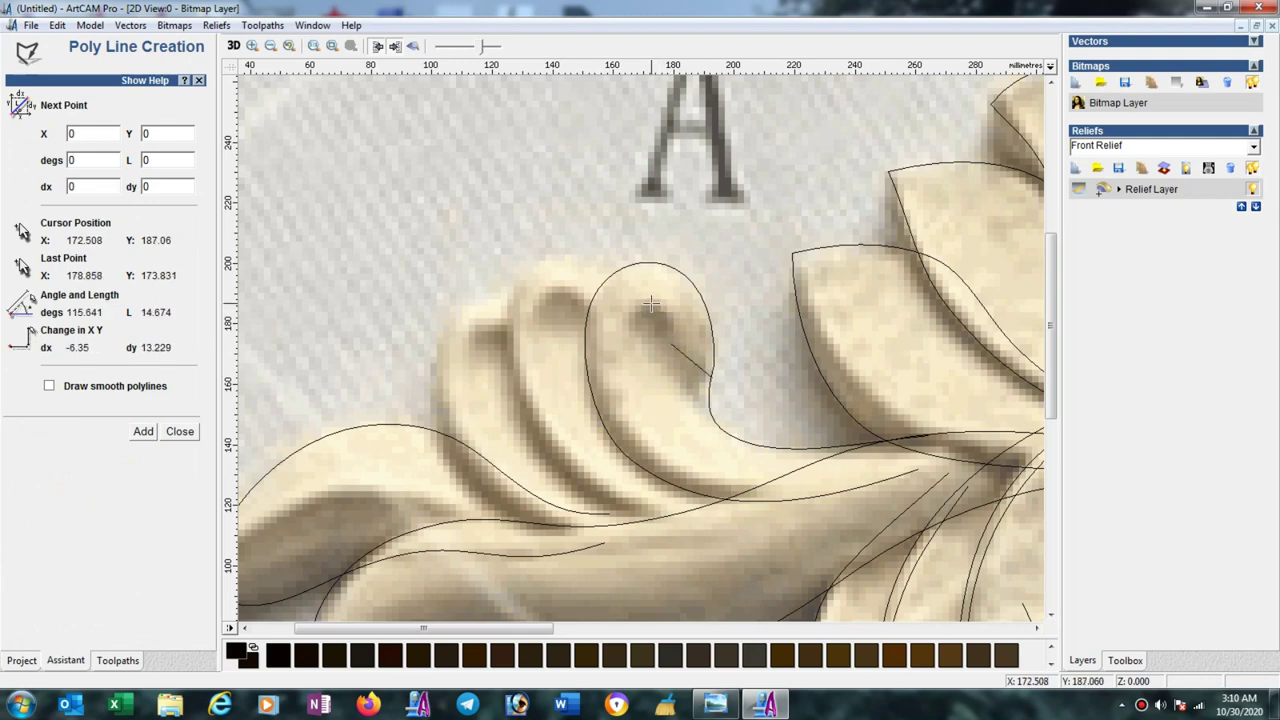
left_click(651, 303)
left_click(620, 382)
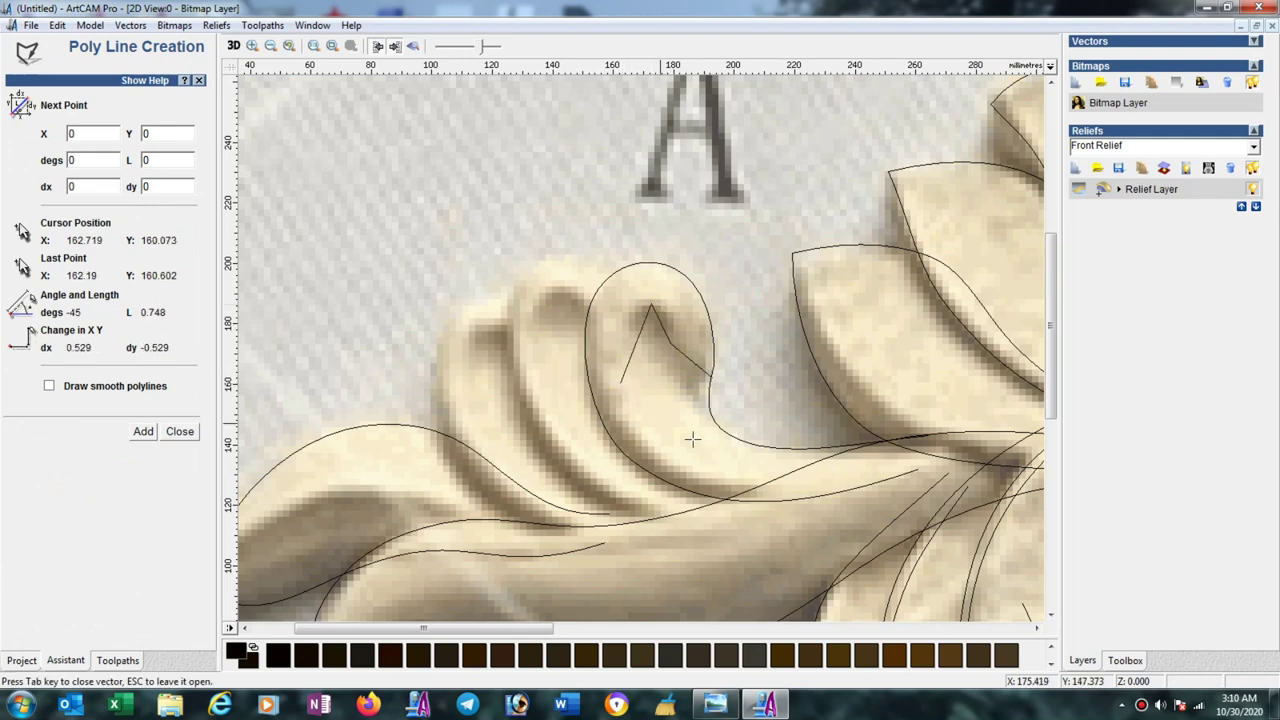
left_click(917, 459)
key("Escape")
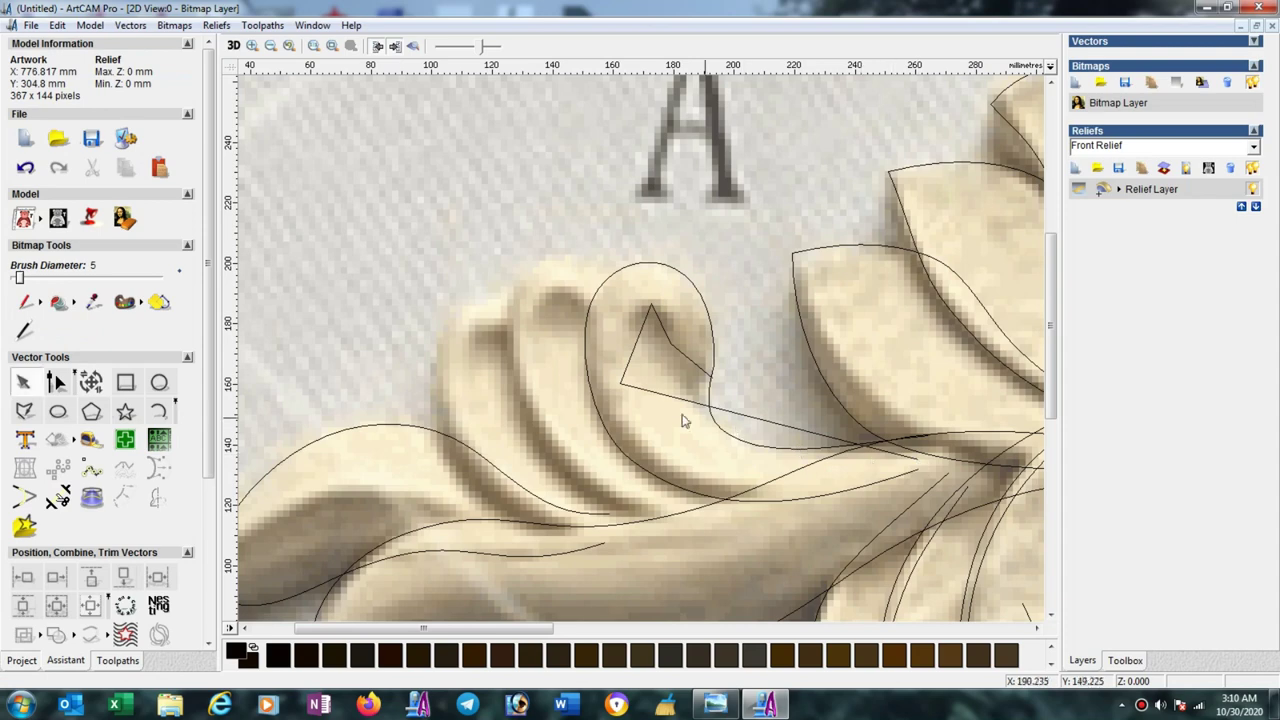
Smooth the inner curl polyline into curves, remove an unneeded node, and fit it to the curl.
left_click(671, 397)
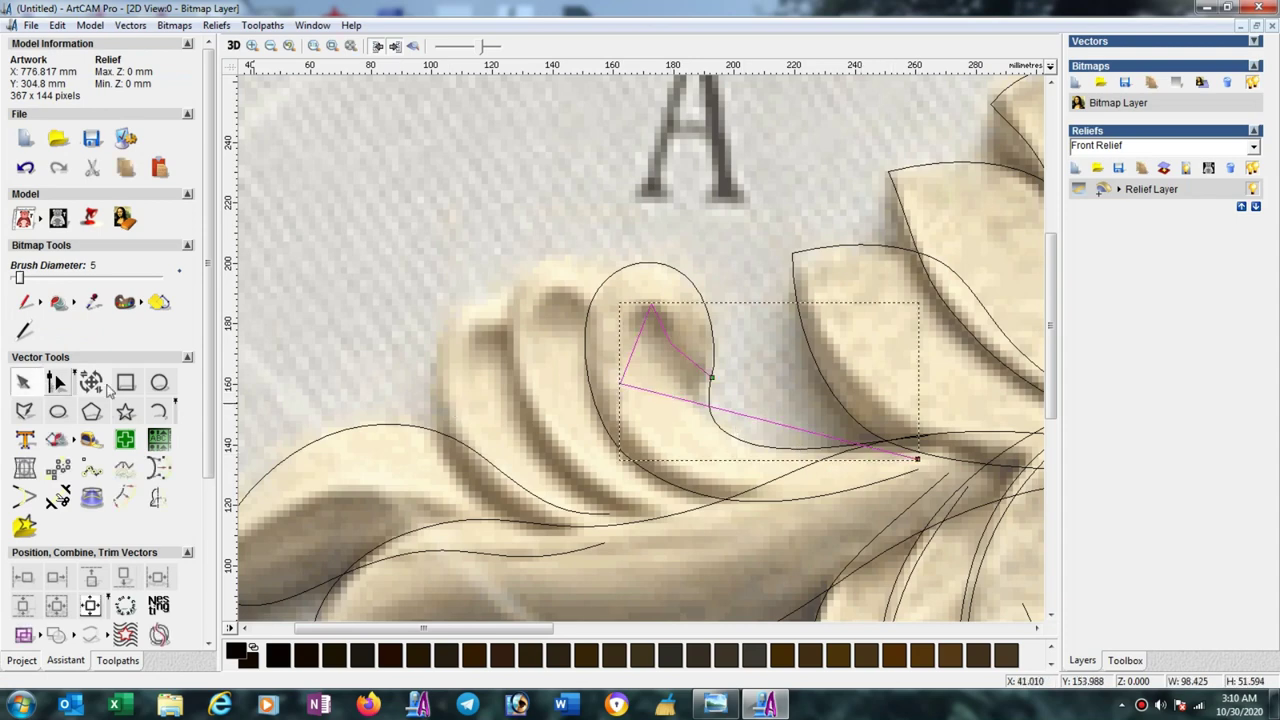
left_click(56, 382)
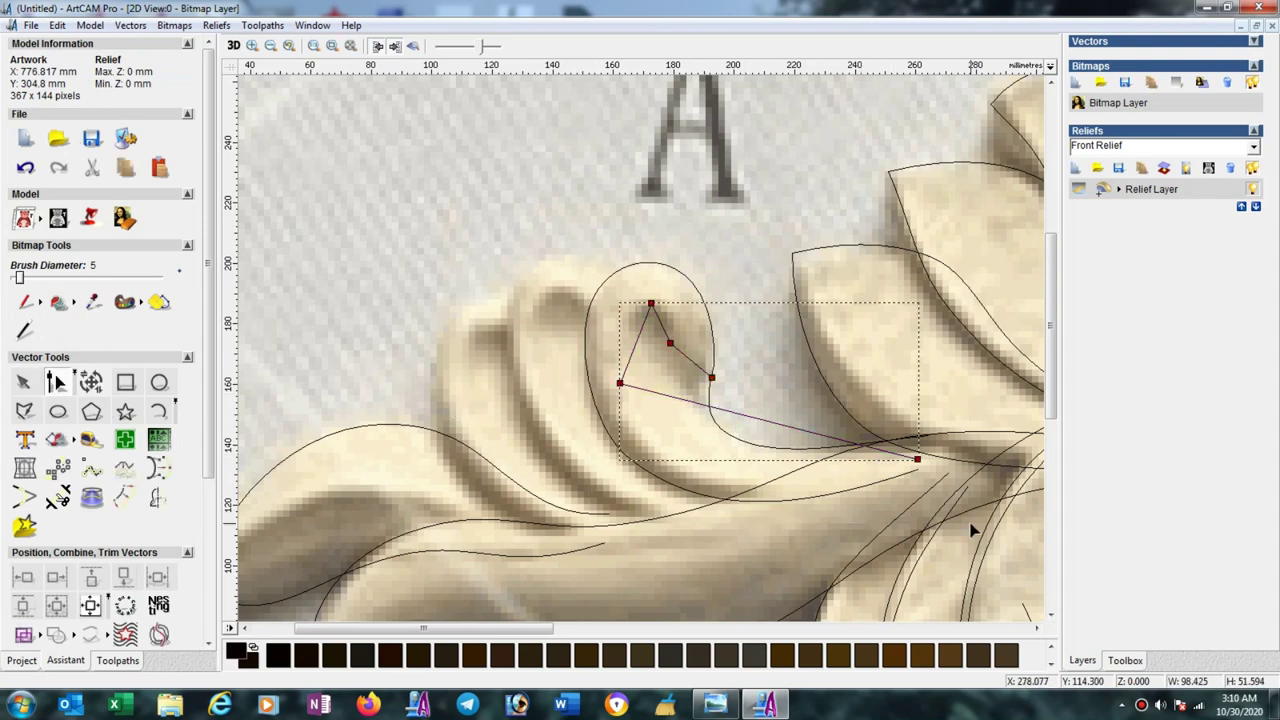
key("s")
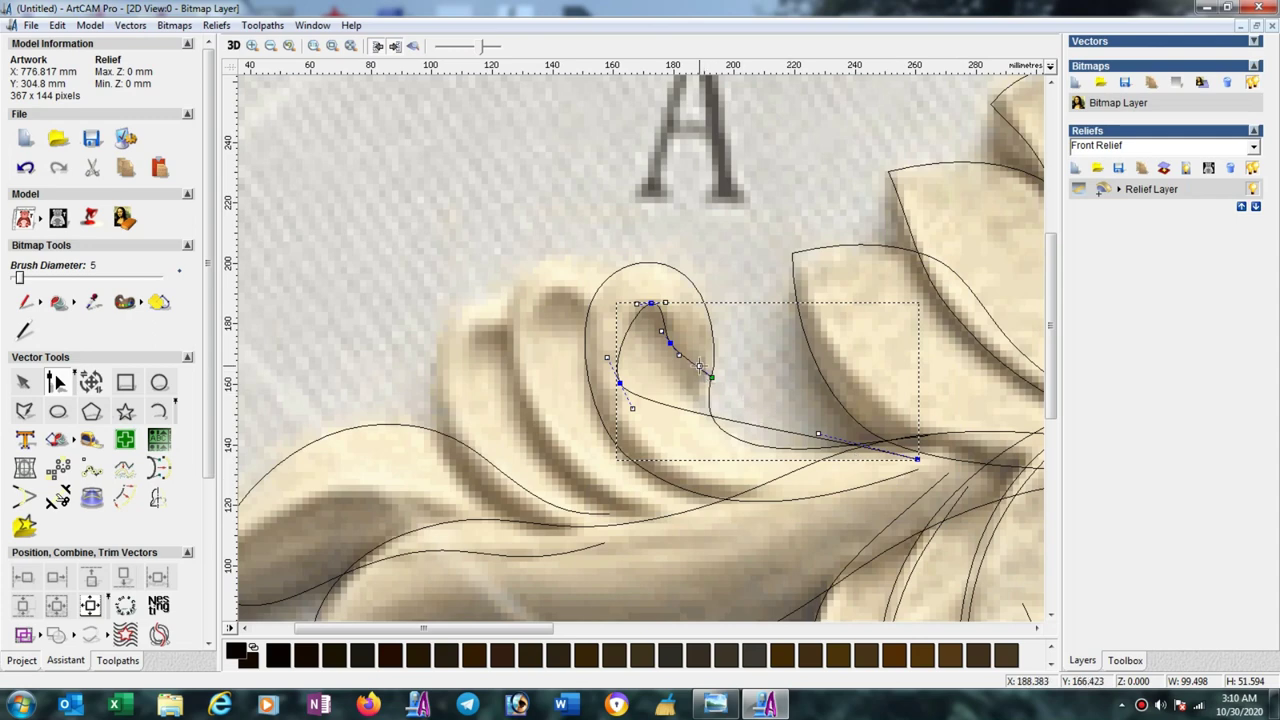
key("Delete")
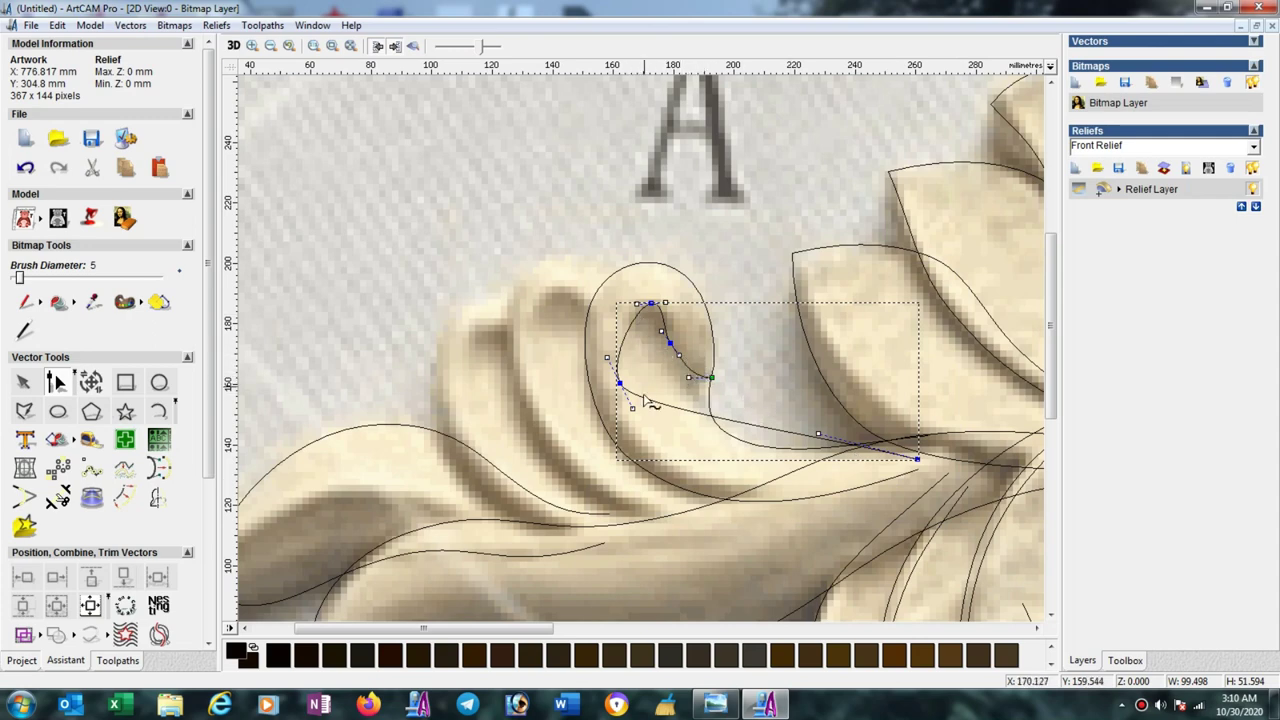
left_click_drag(818, 438, 713, 508)
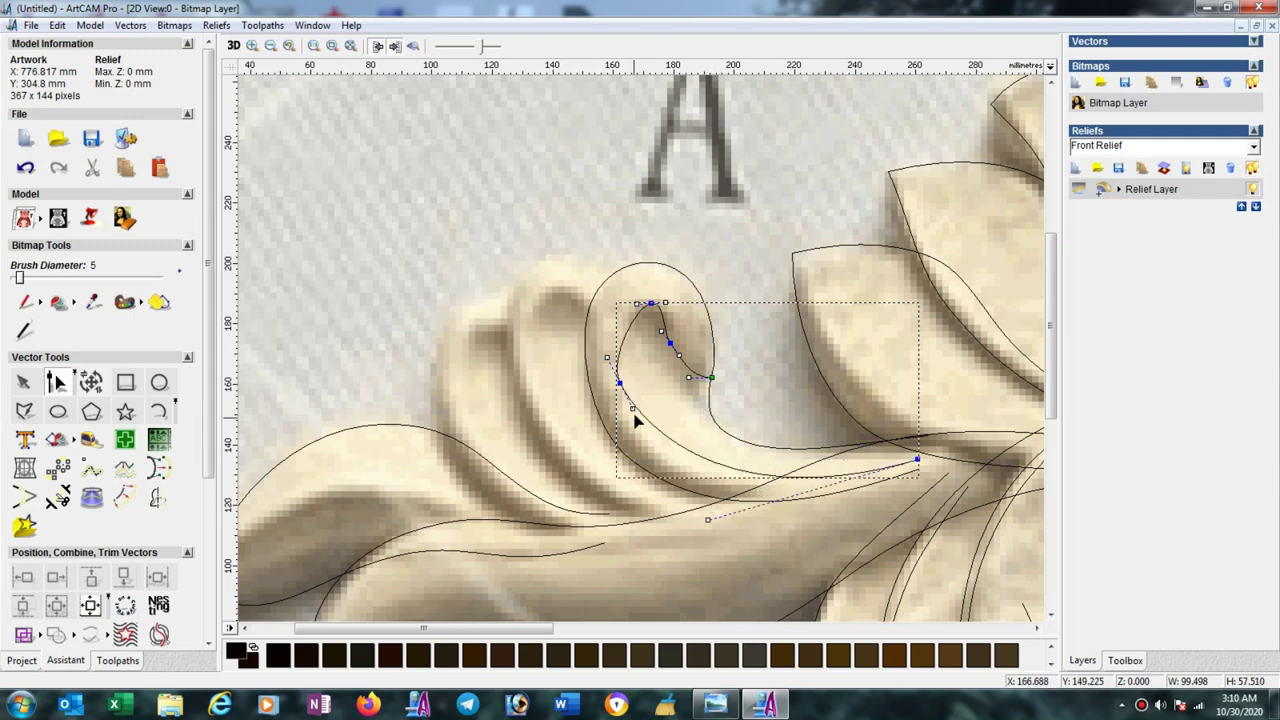
left_click_drag(632, 406, 636, 434)
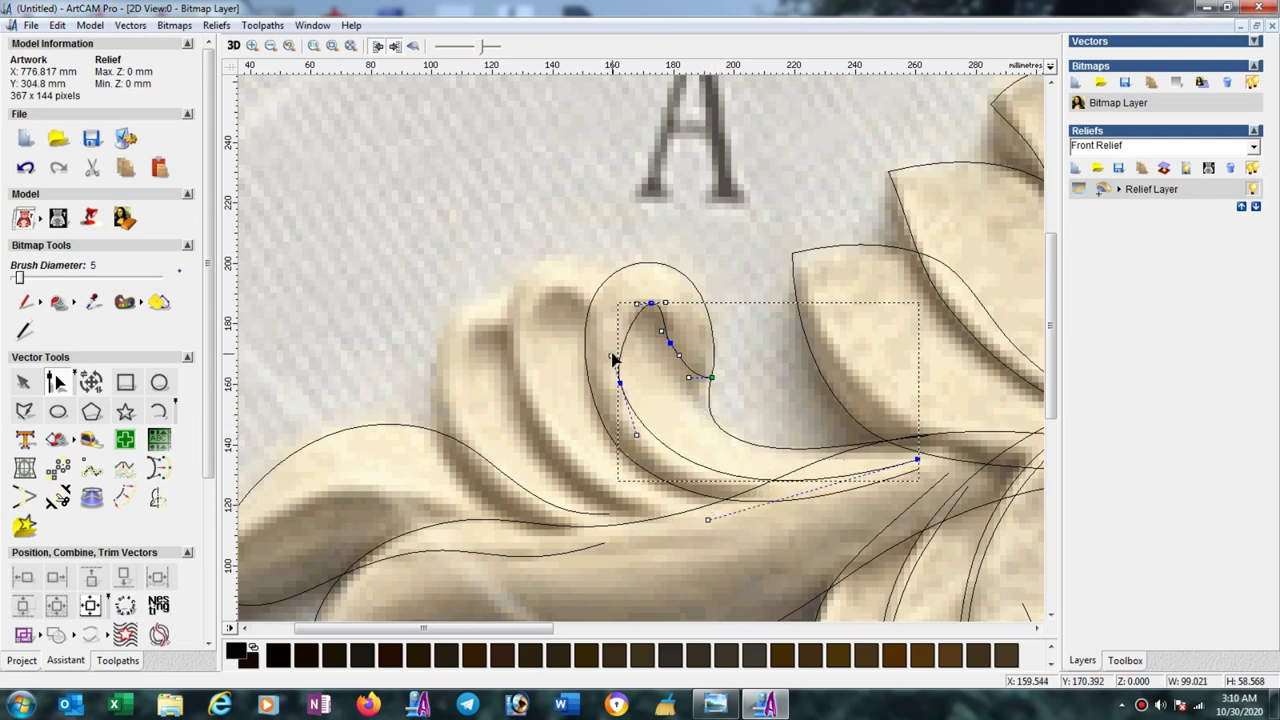
left_click_drag(611, 353, 625, 303)
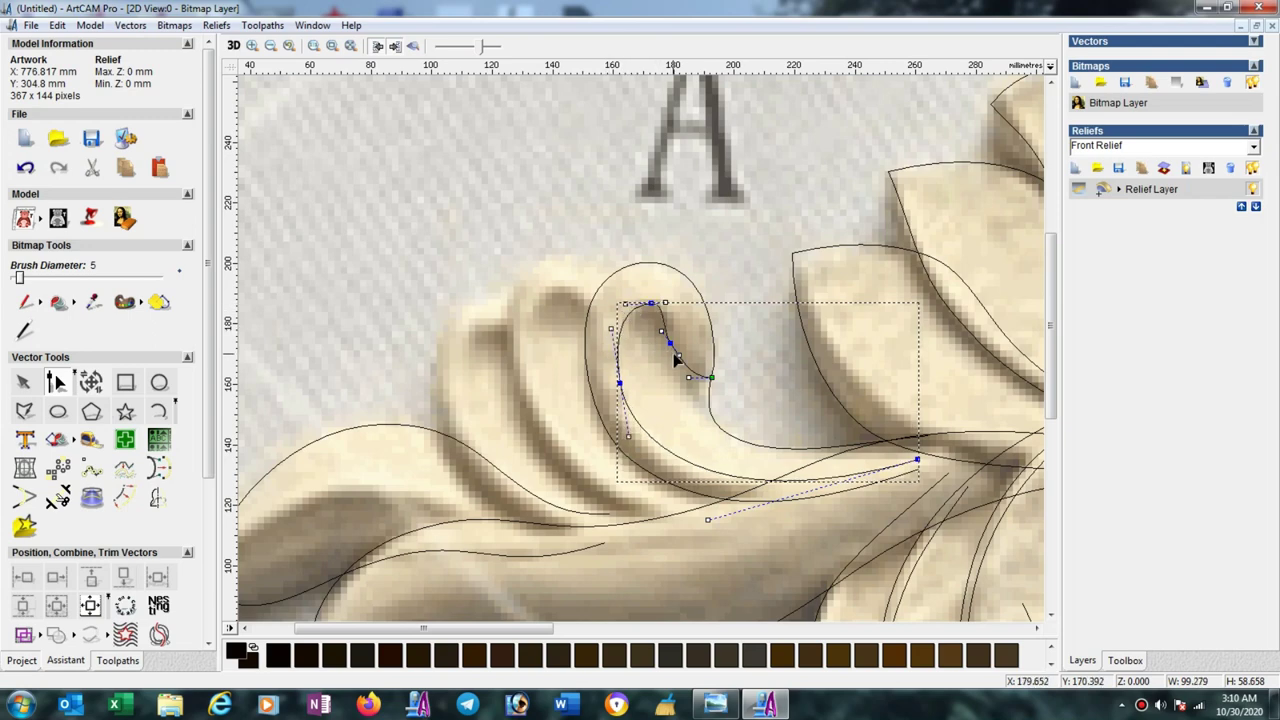
left_click_drag(670, 343, 672, 366)
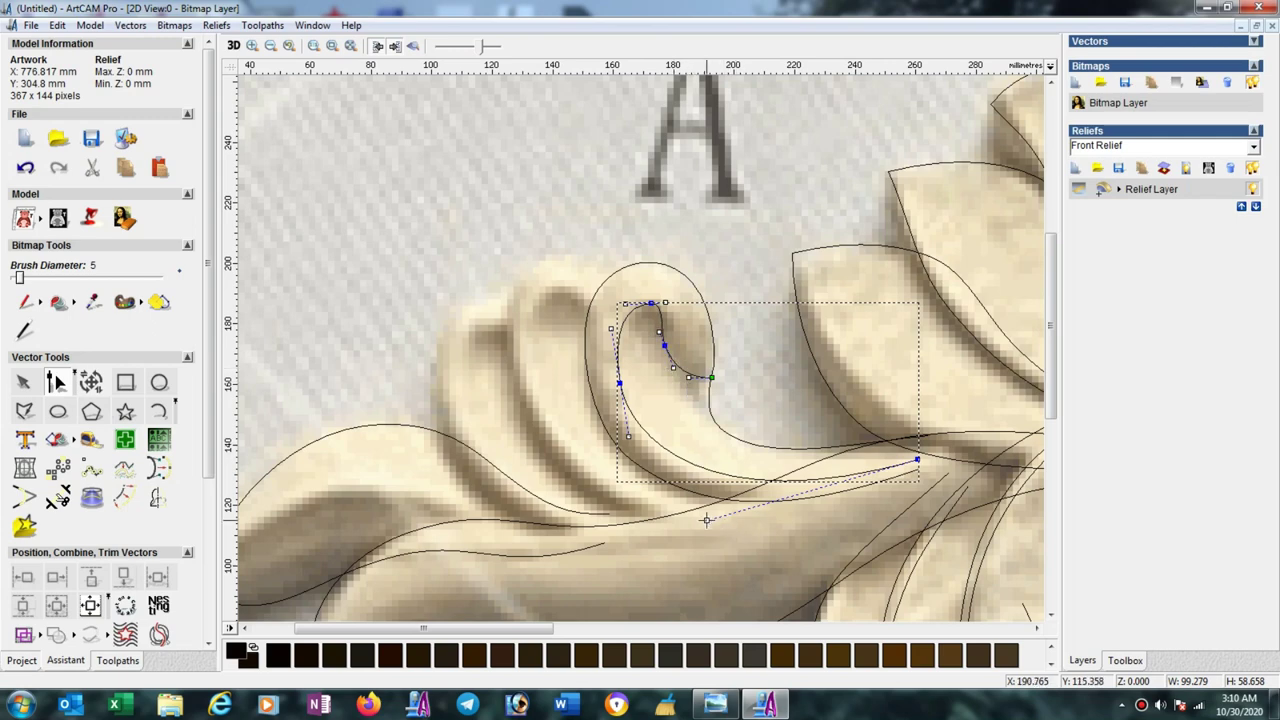
Trace an open polyline around the next leaf lobe's outer edge down to its lower right.
left_click(556, 383)
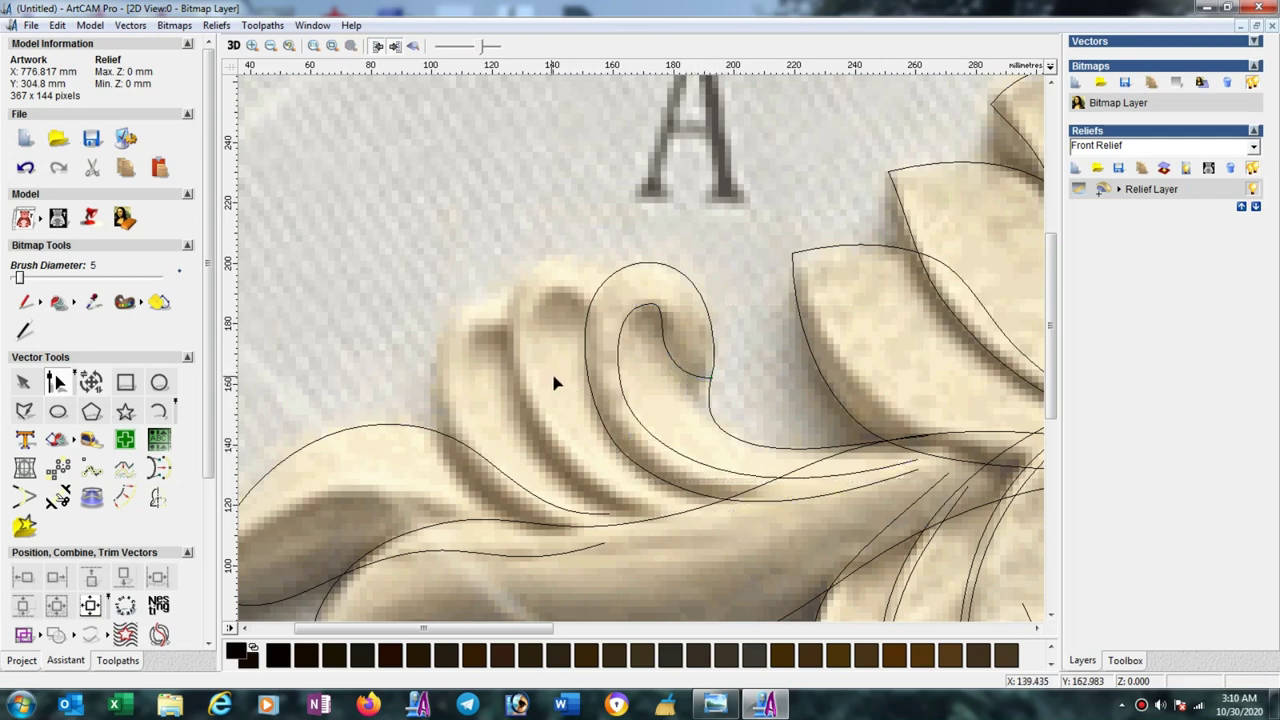
left_click(24, 411)
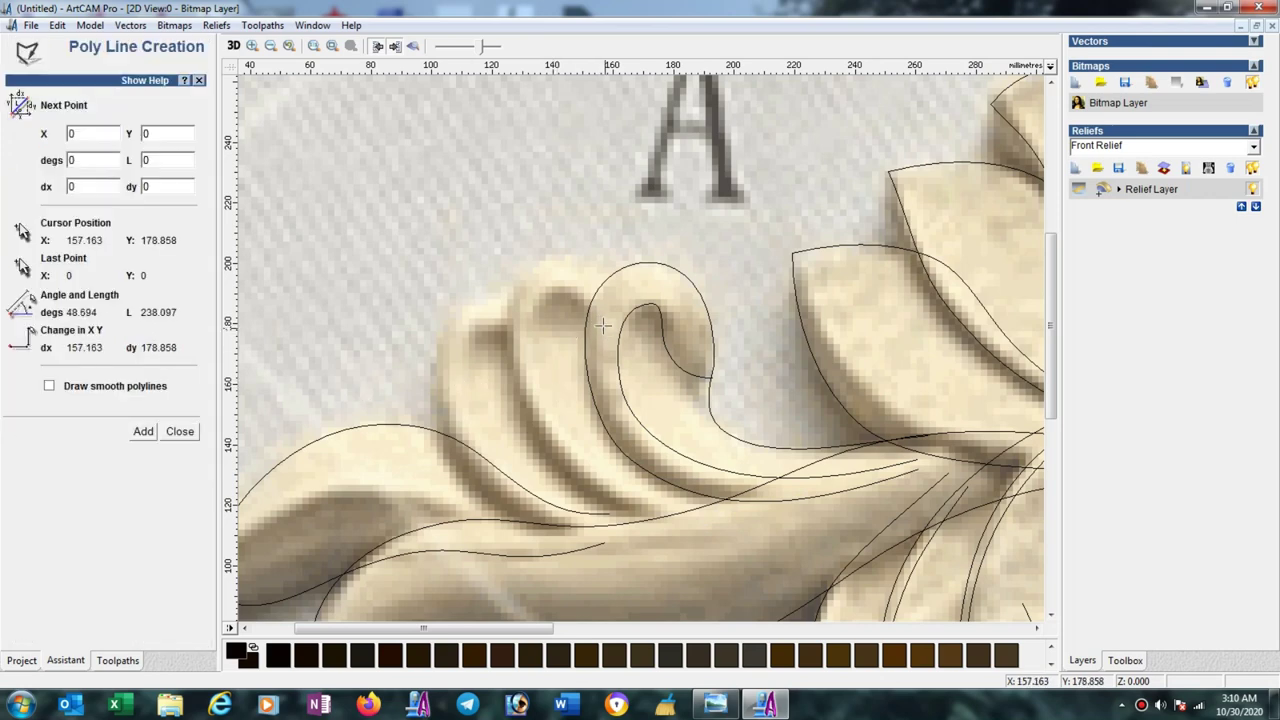
left_click(610, 330)
left_click(522, 283)
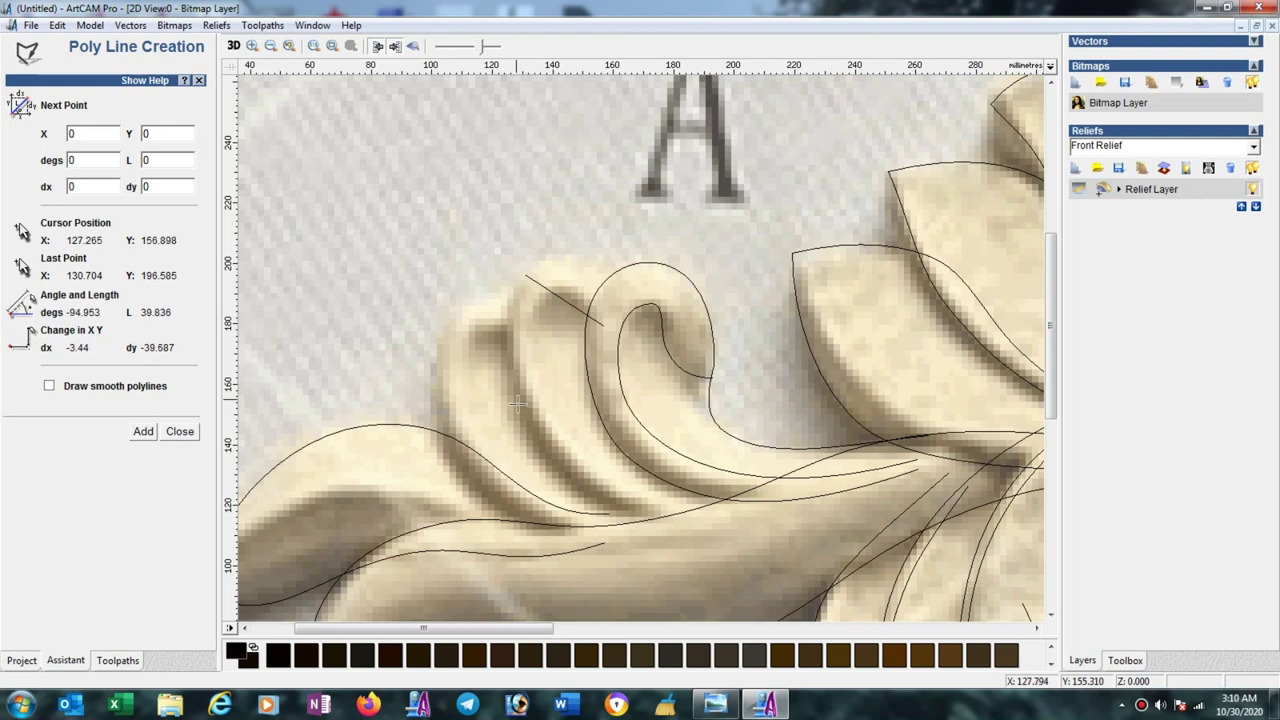
left_click(533, 436)
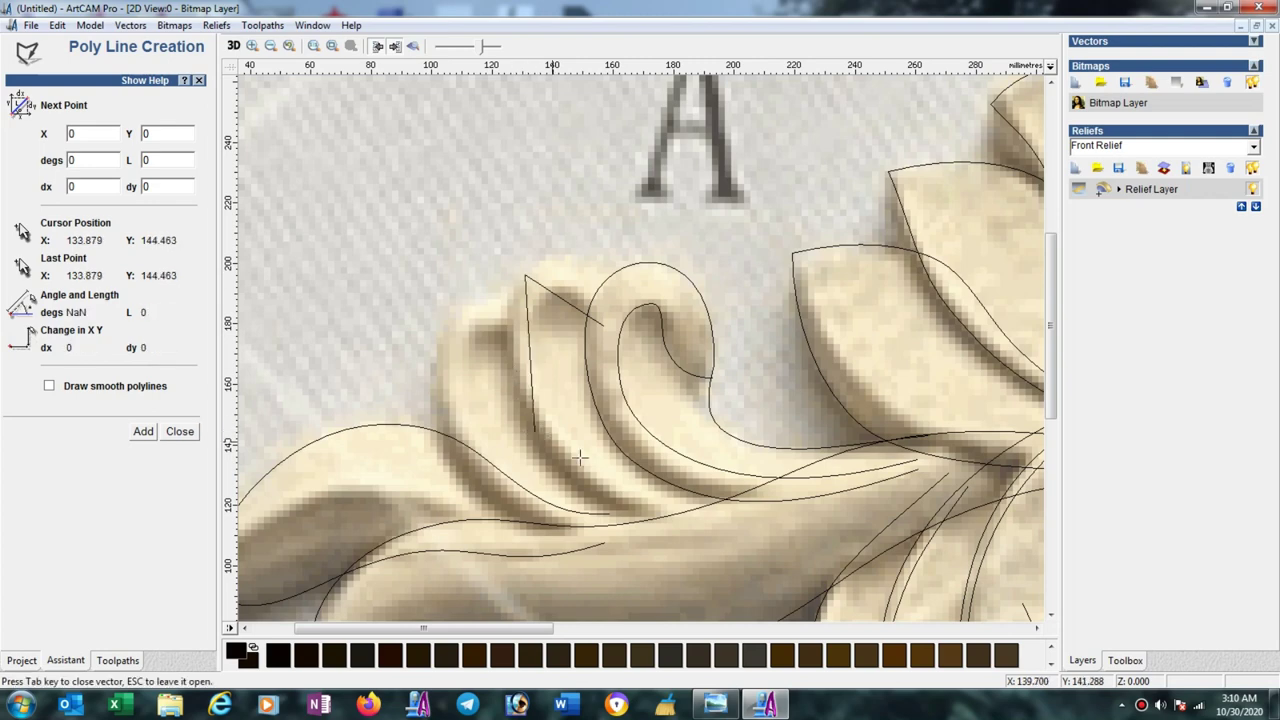
left_click(765, 516)
key("Escape")
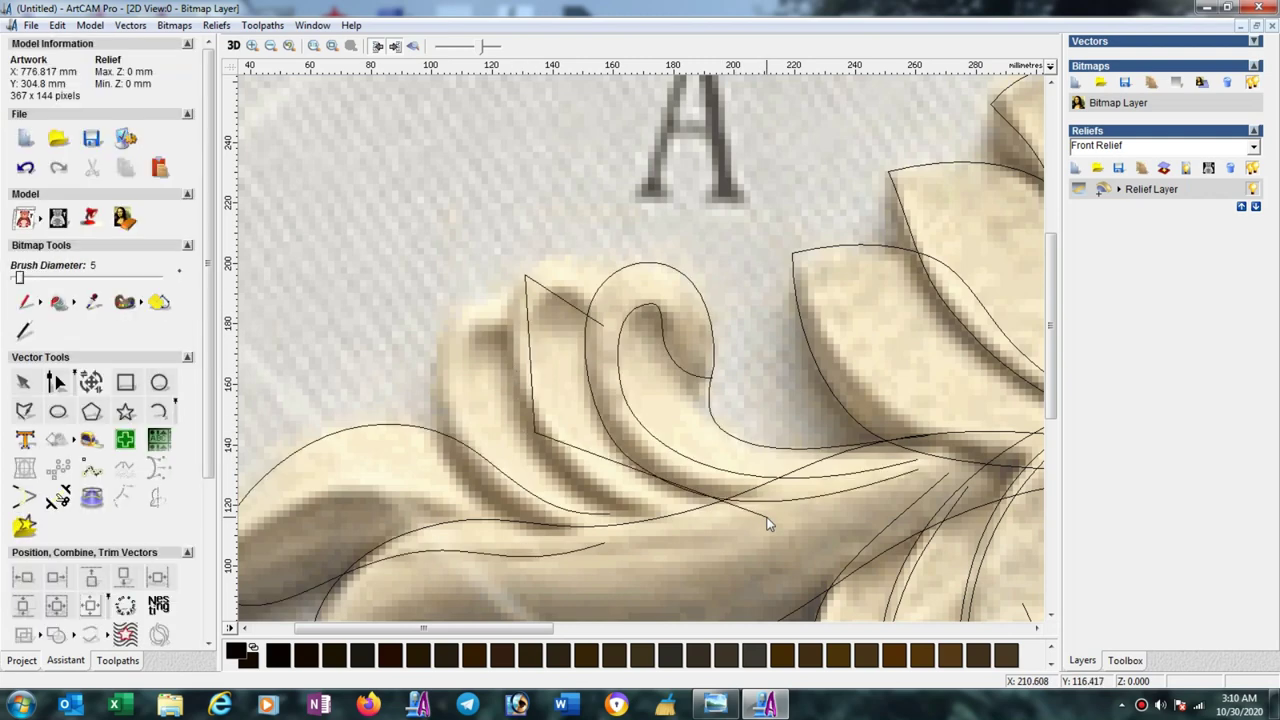
Smooth the lobe outline into curves and fit its top, bottom and left side to the edge.
left_click(600, 459)
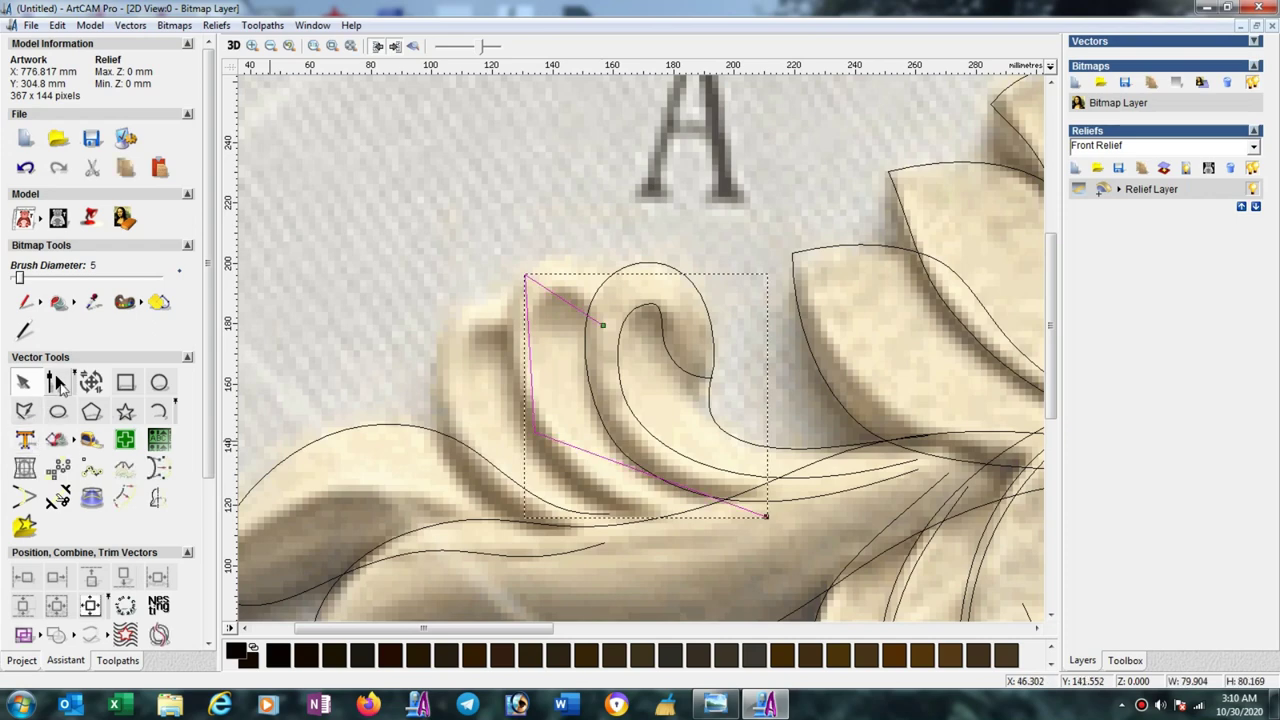
left_click(57, 382)
left_click_drag(470, 223, 785, 544)
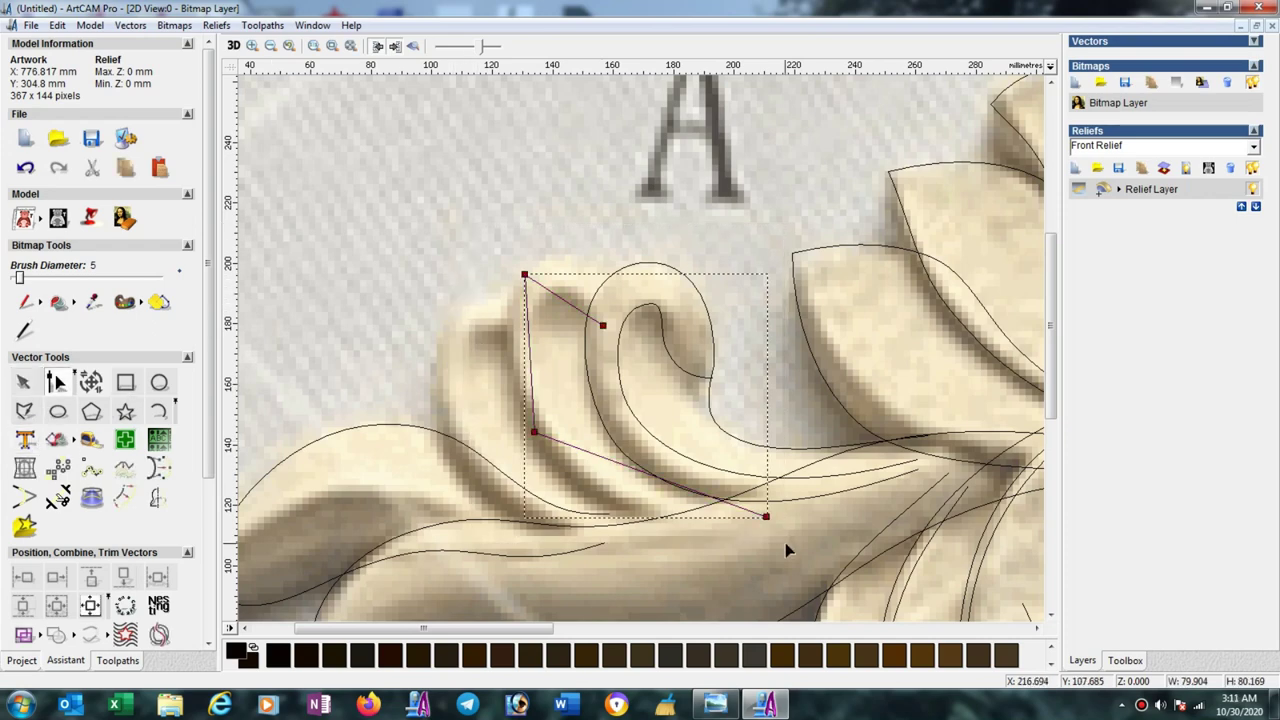
key("s")
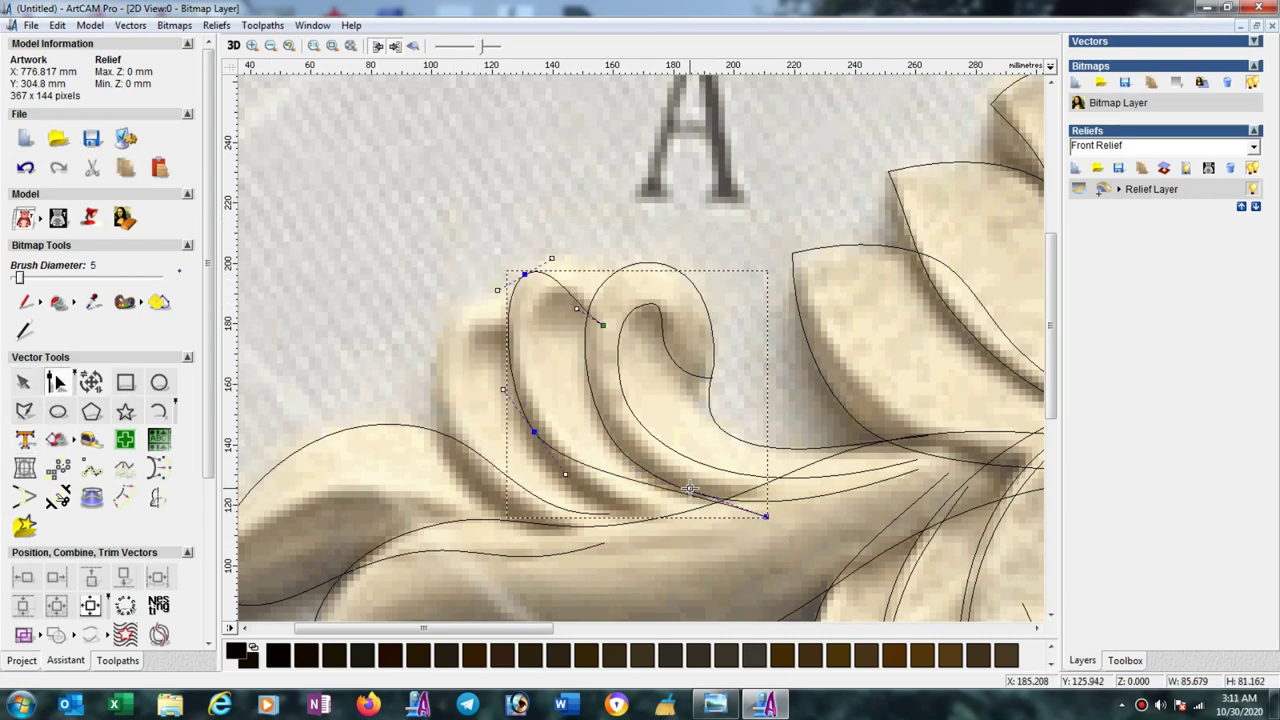
left_click_drag(624, 541, 620, 536)
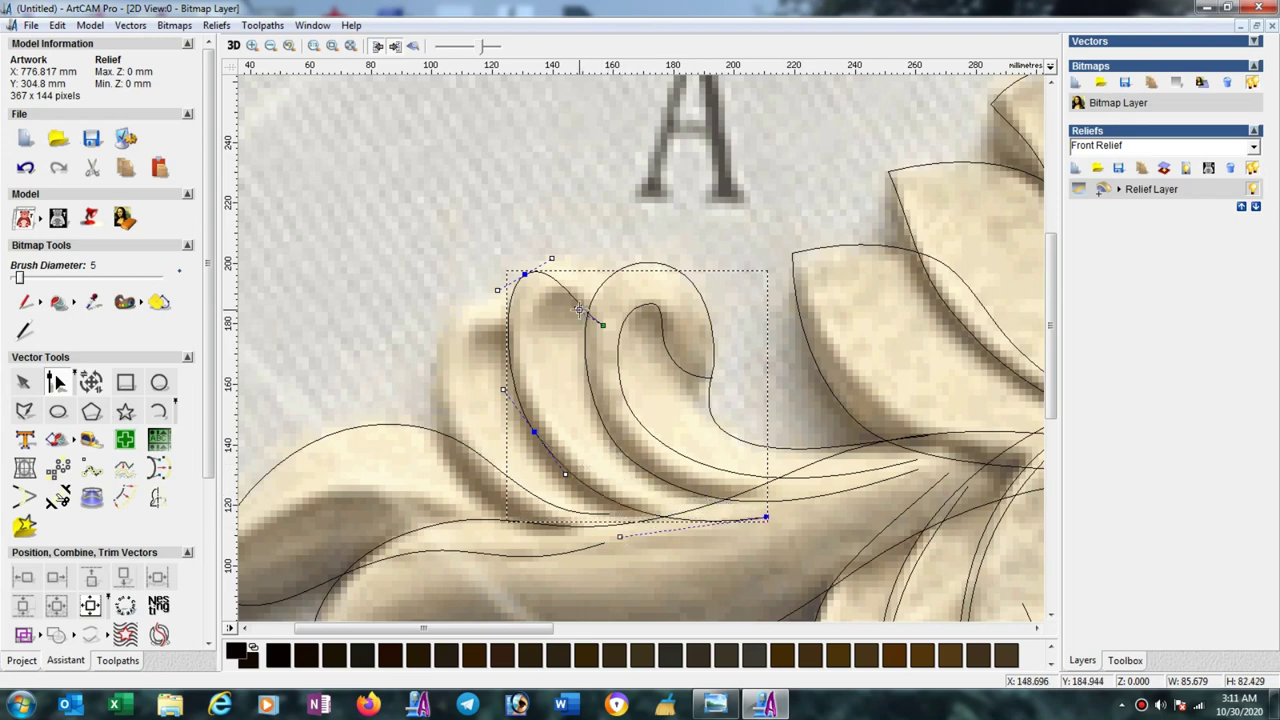
left_click_drag(588, 305, 603, 260)
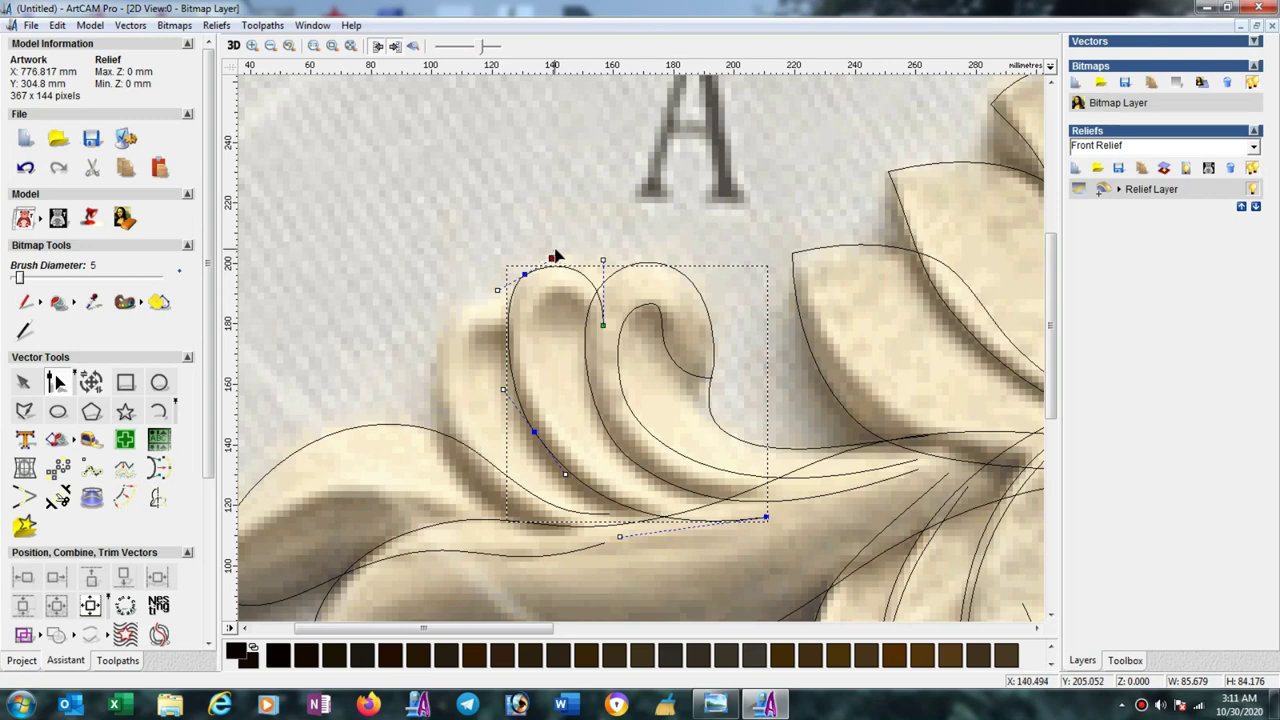
left_click_drag(552, 258, 554, 244)
left_click_drag(603, 325, 603, 320)
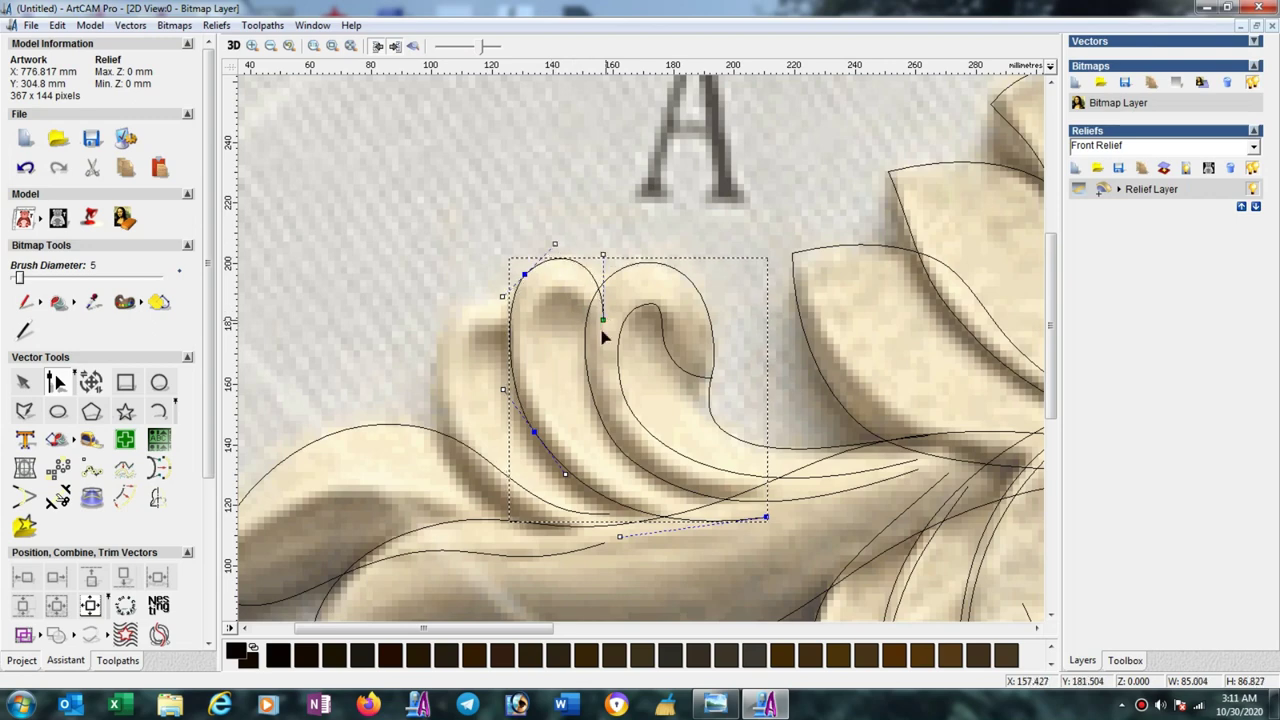
left_click_drag(566, 476, 565, 487)
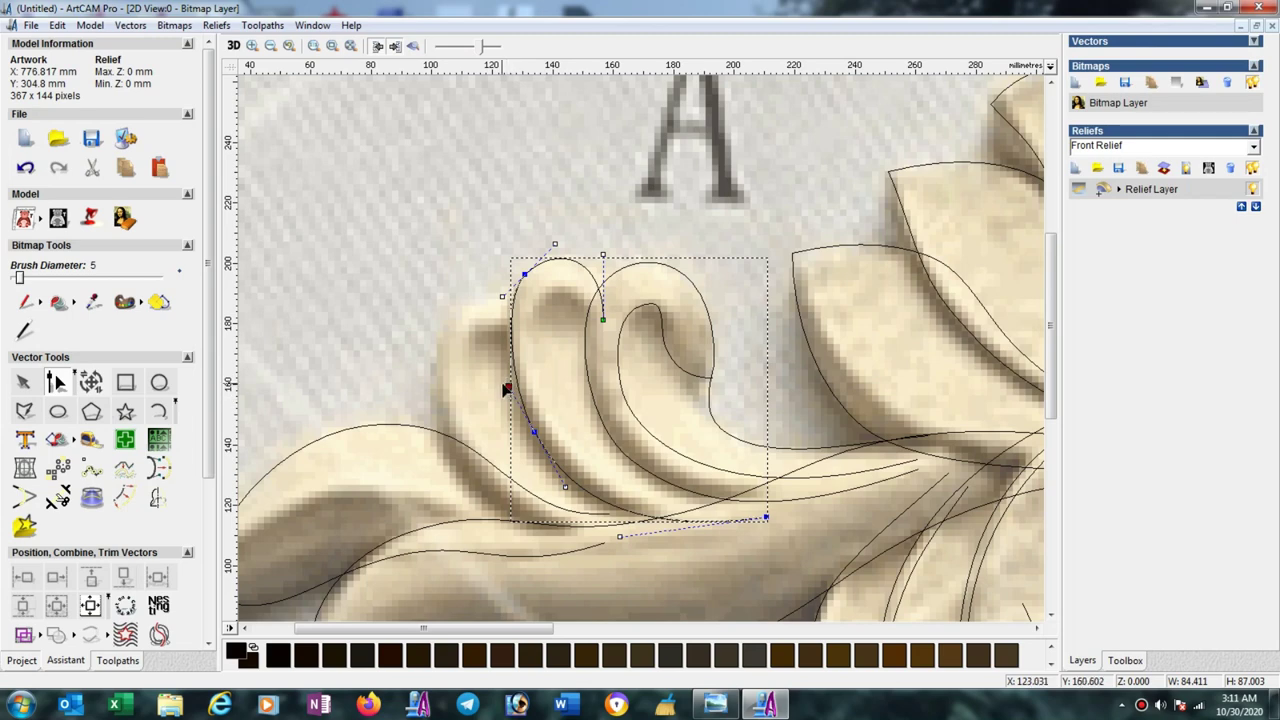
left_click_drag(506, 387, 500, 382)
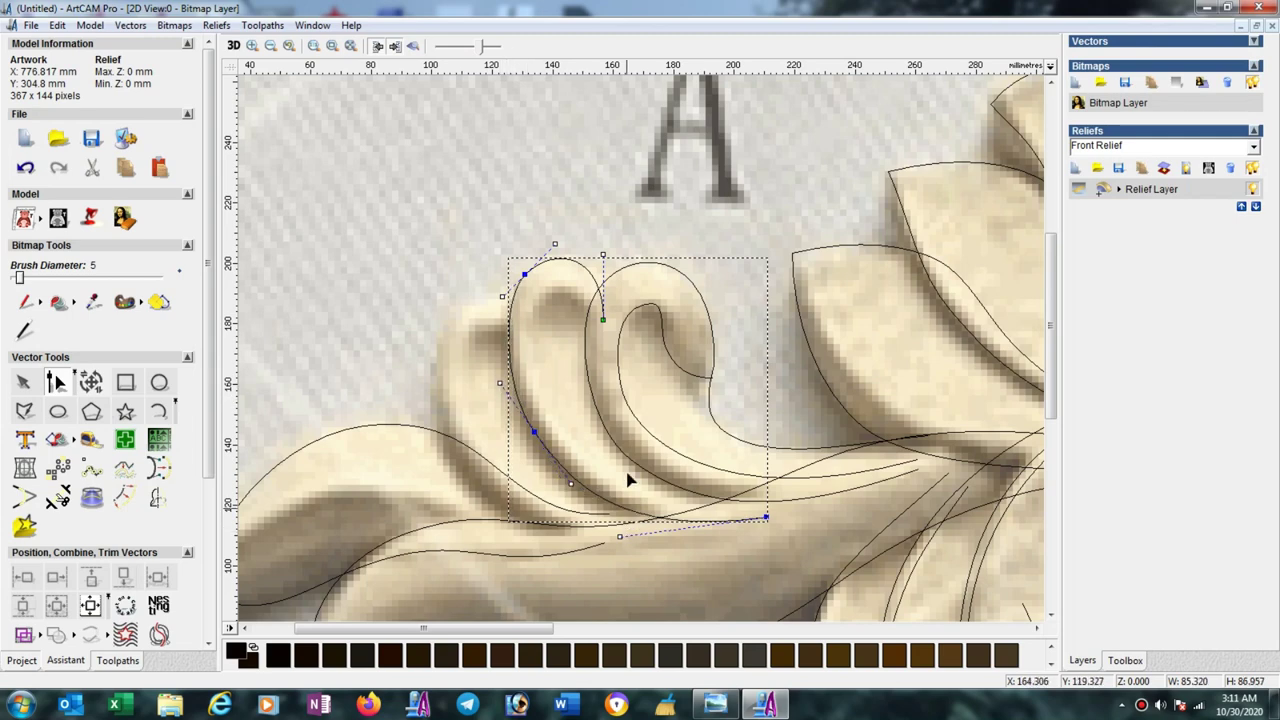
left_click(24, 411)
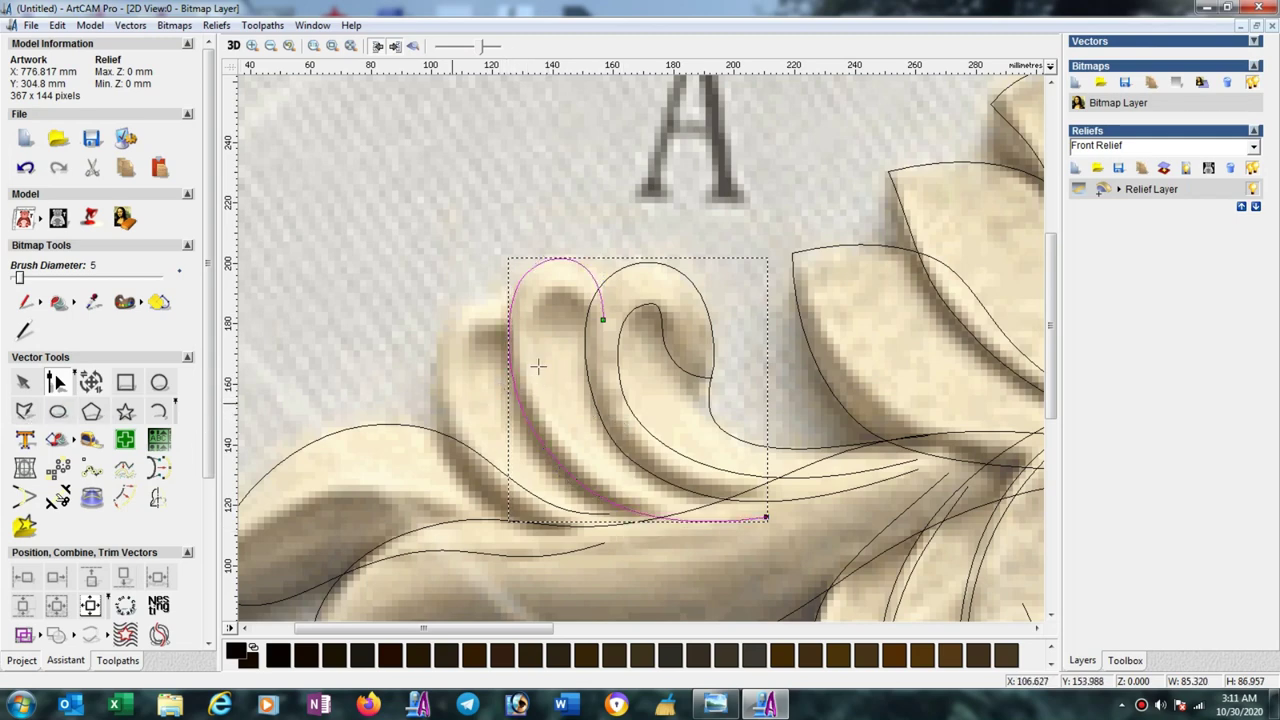
Trace a three-point polyline from the inner curl's left edge down to the leaf base.
left_click(602, 320)
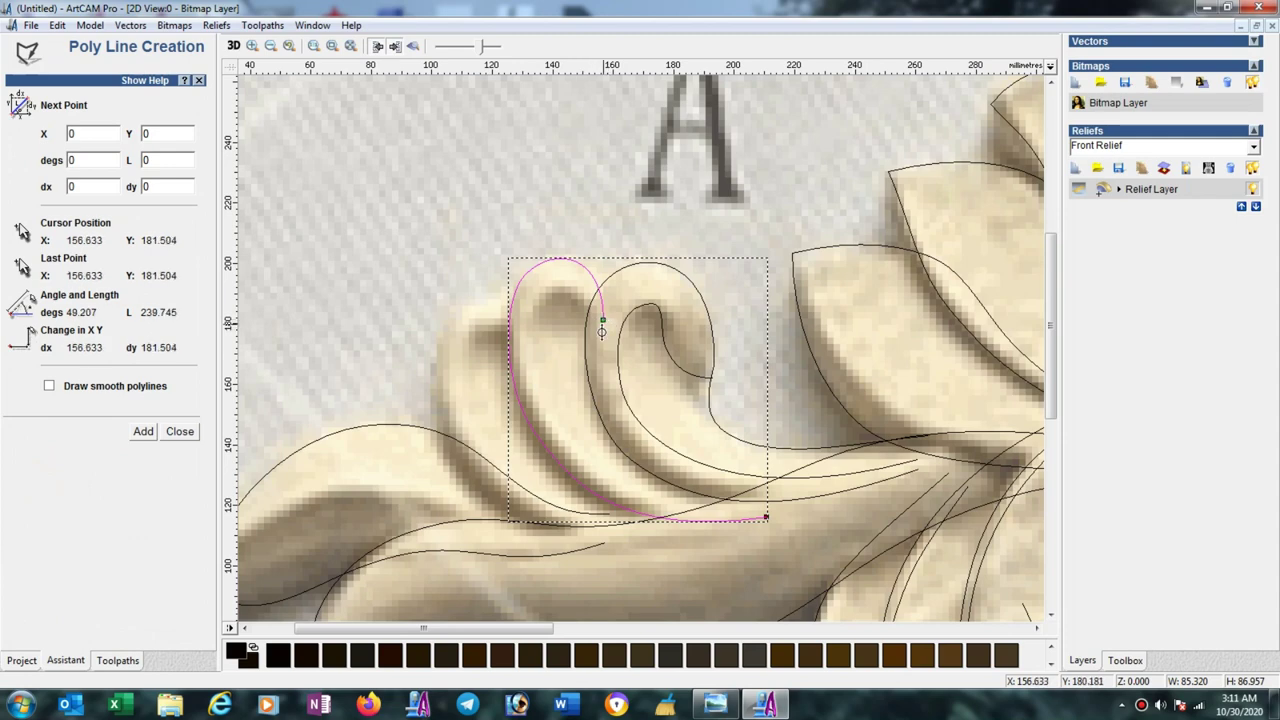
left_click(609, 421)
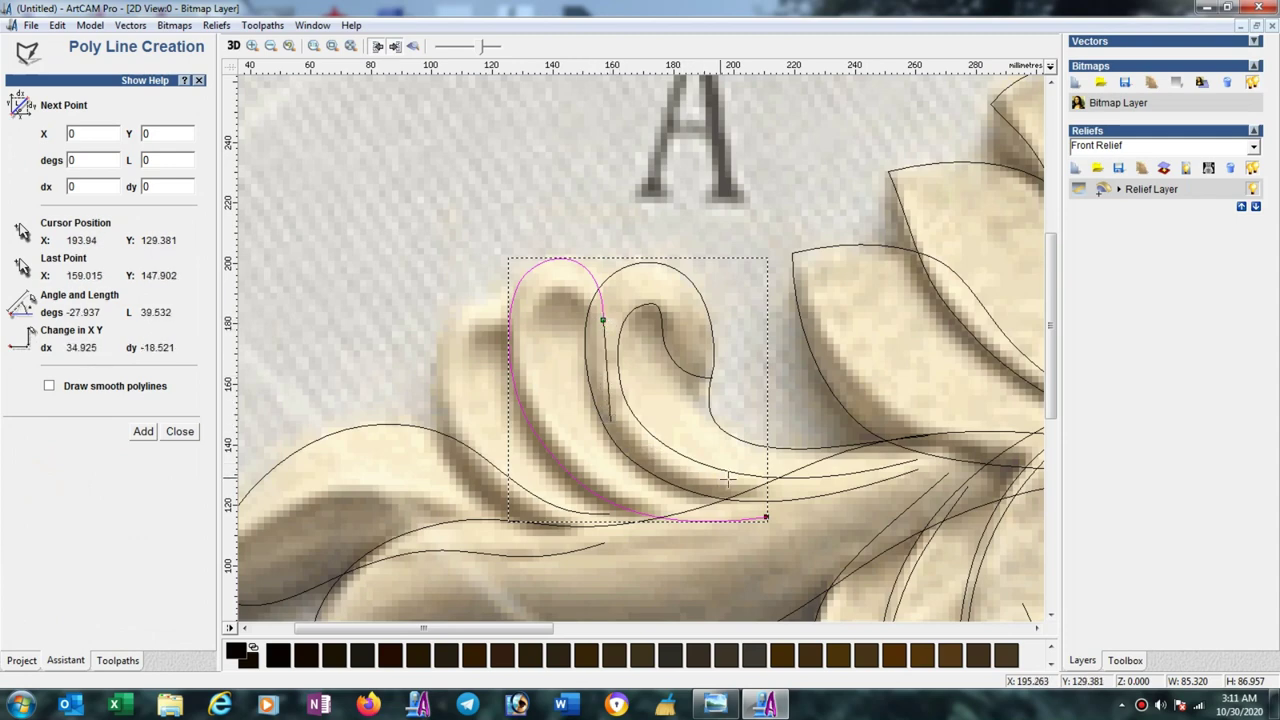
left_click(773, 504)
key("Escape")
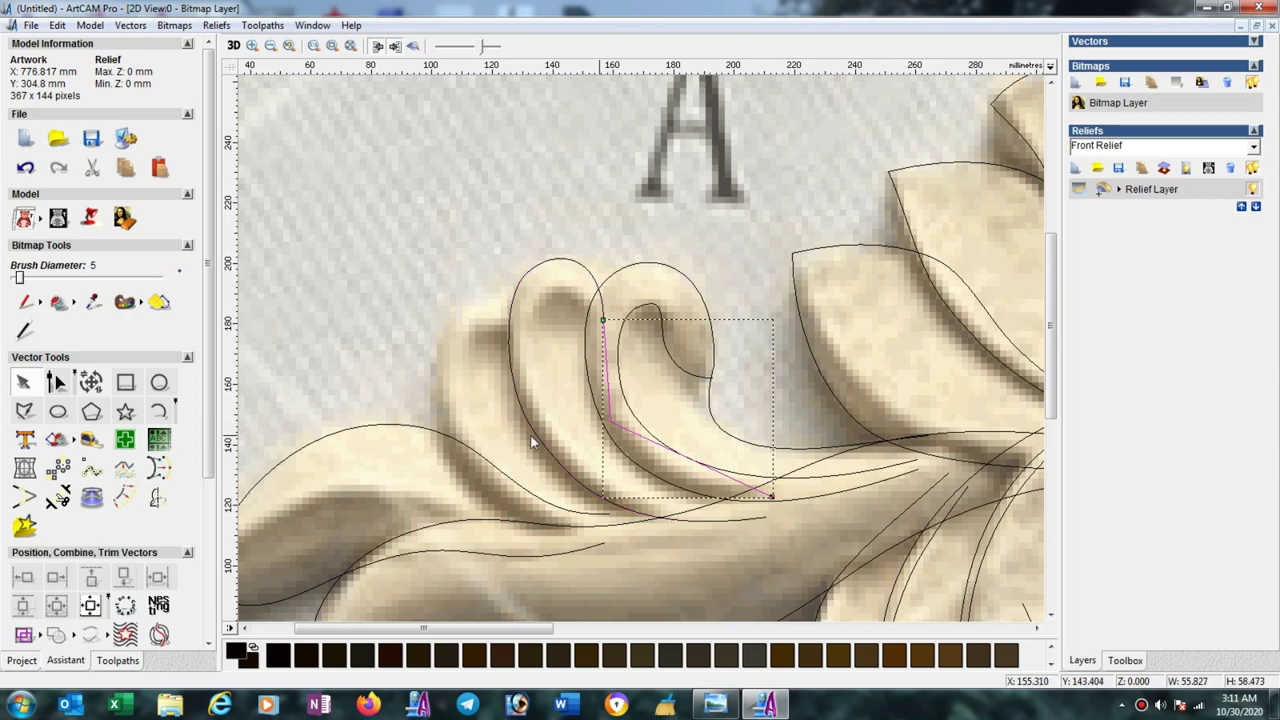
Convert the new outline to Béziers and bend its lower span to follow the carving.
left_click(55, 381)
left_click_drag(572, 300, 825, 530)
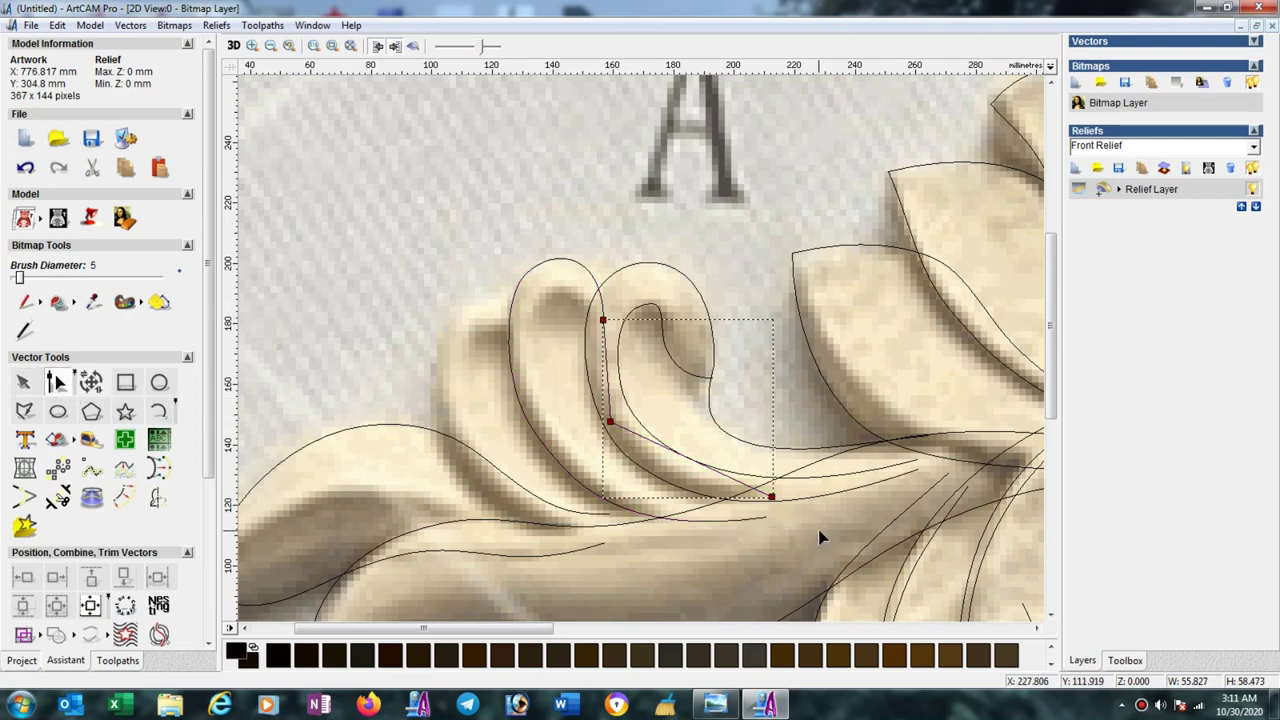
key("b")
left_click_drag(718, 476, 684, 499)
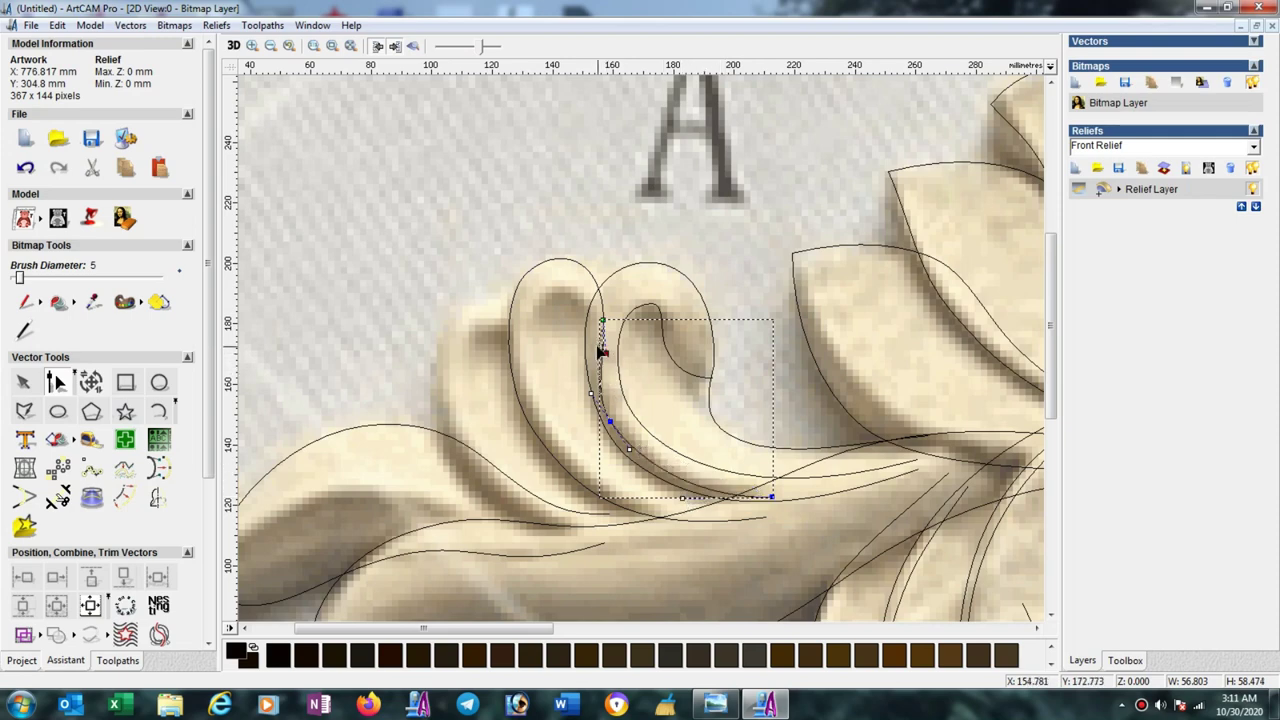
left_click_drag(629, 449, 633, 461)
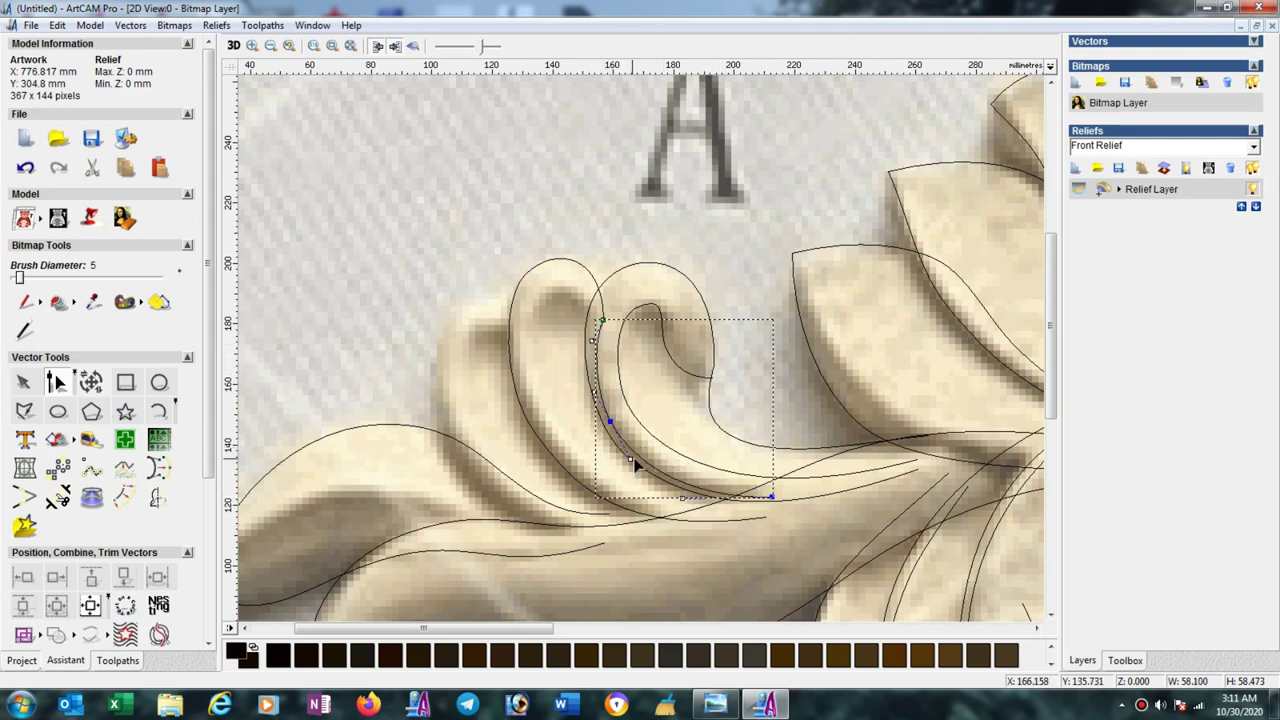
left_click(686, 408)
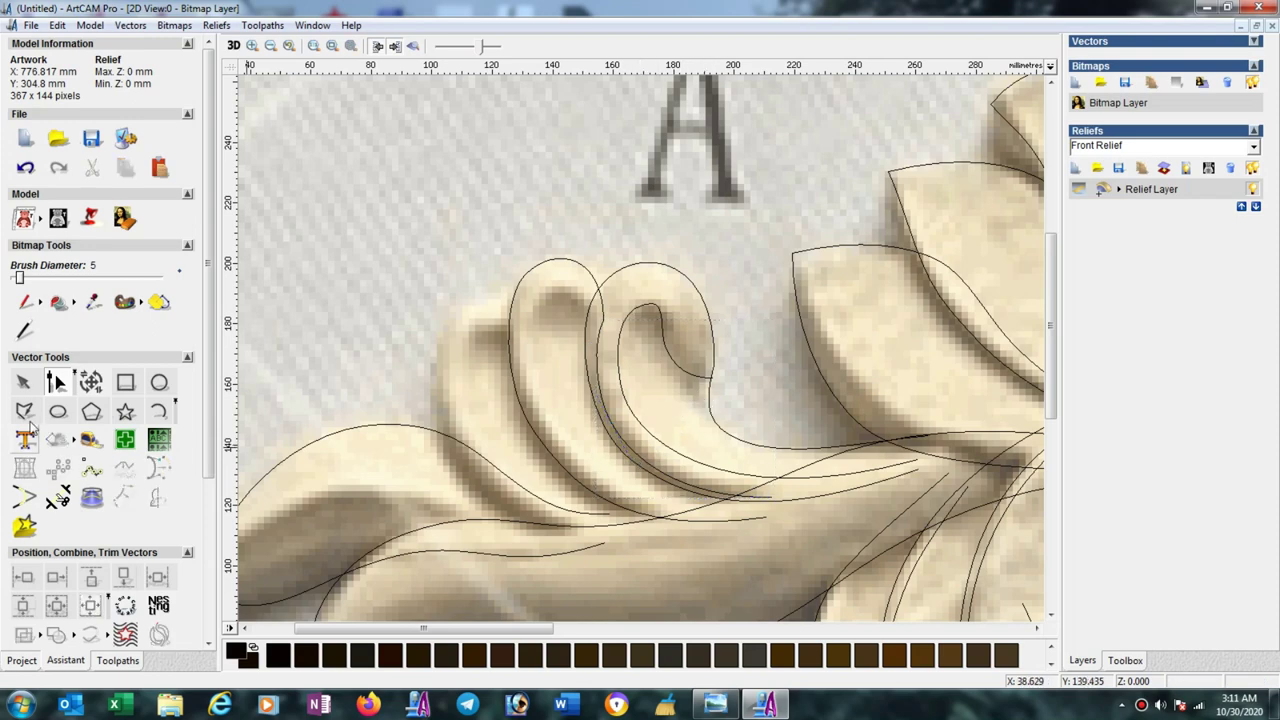
Trace a five-point open polyline inside the left lobe from its tip toward the lower right.
left_click(25, 411)
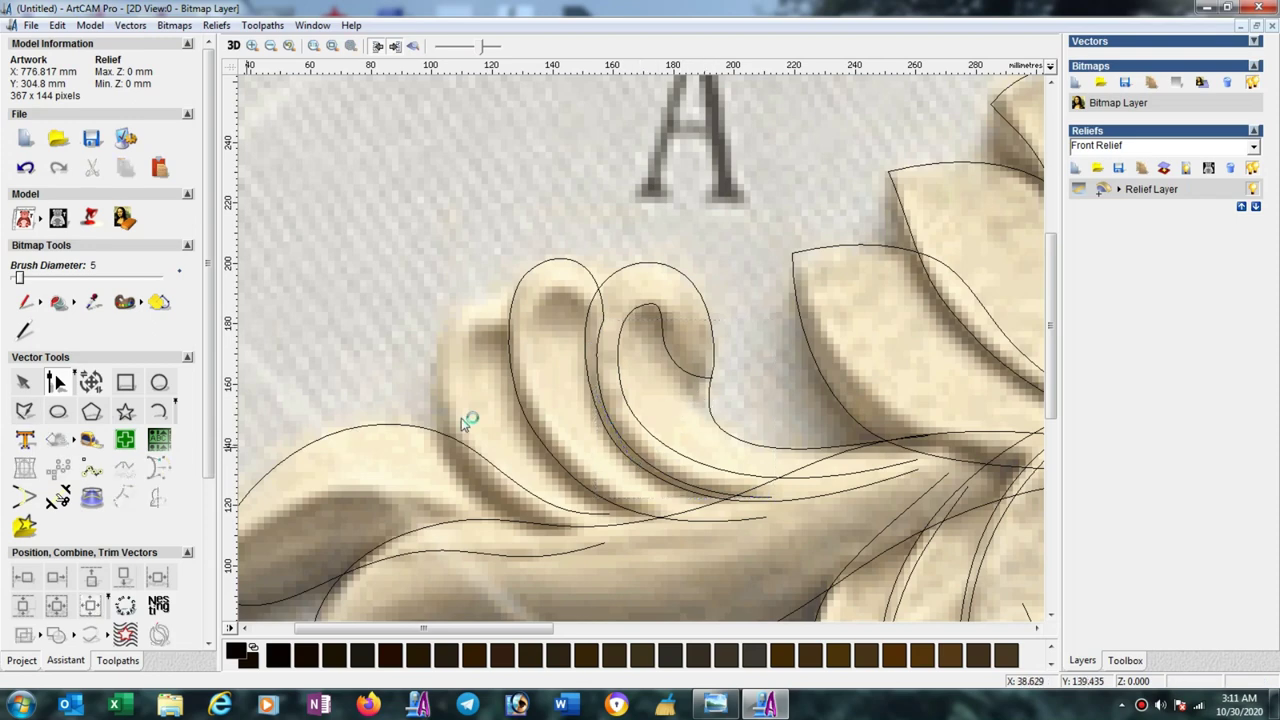
left_click(597, 318)
left_click(575, 305)
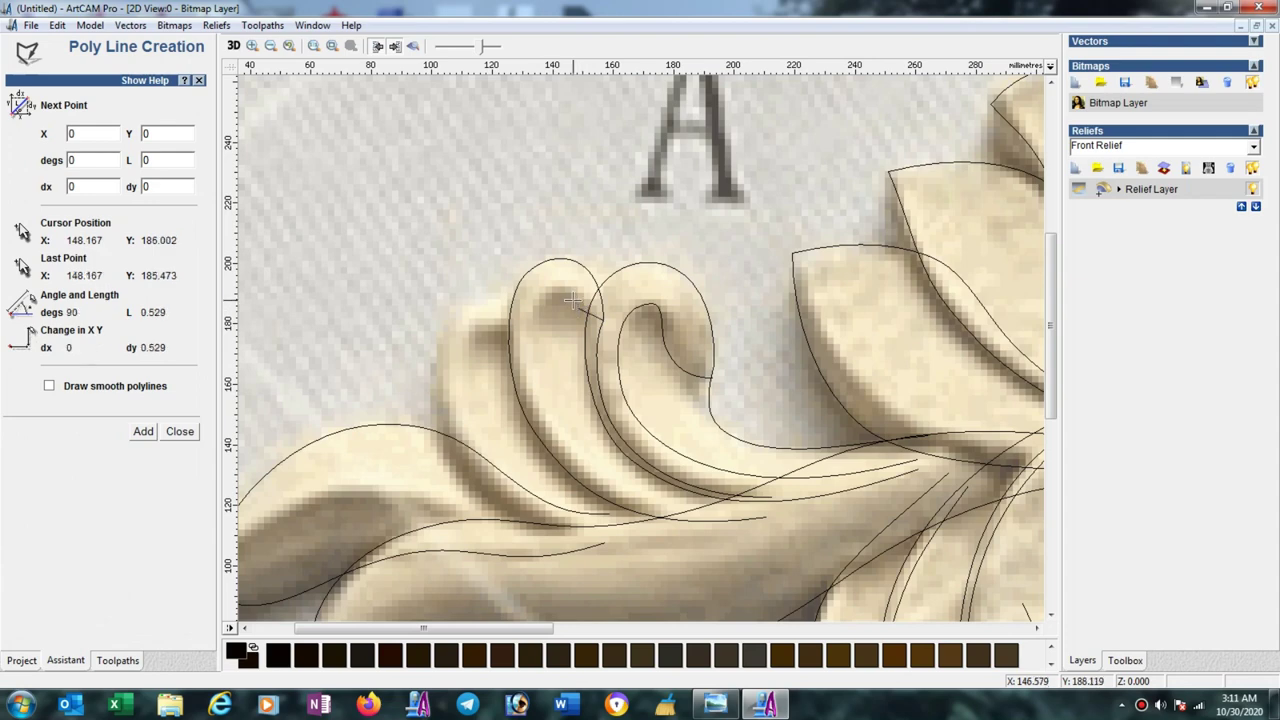
left_click(557, 292)
left_click(537, 381)
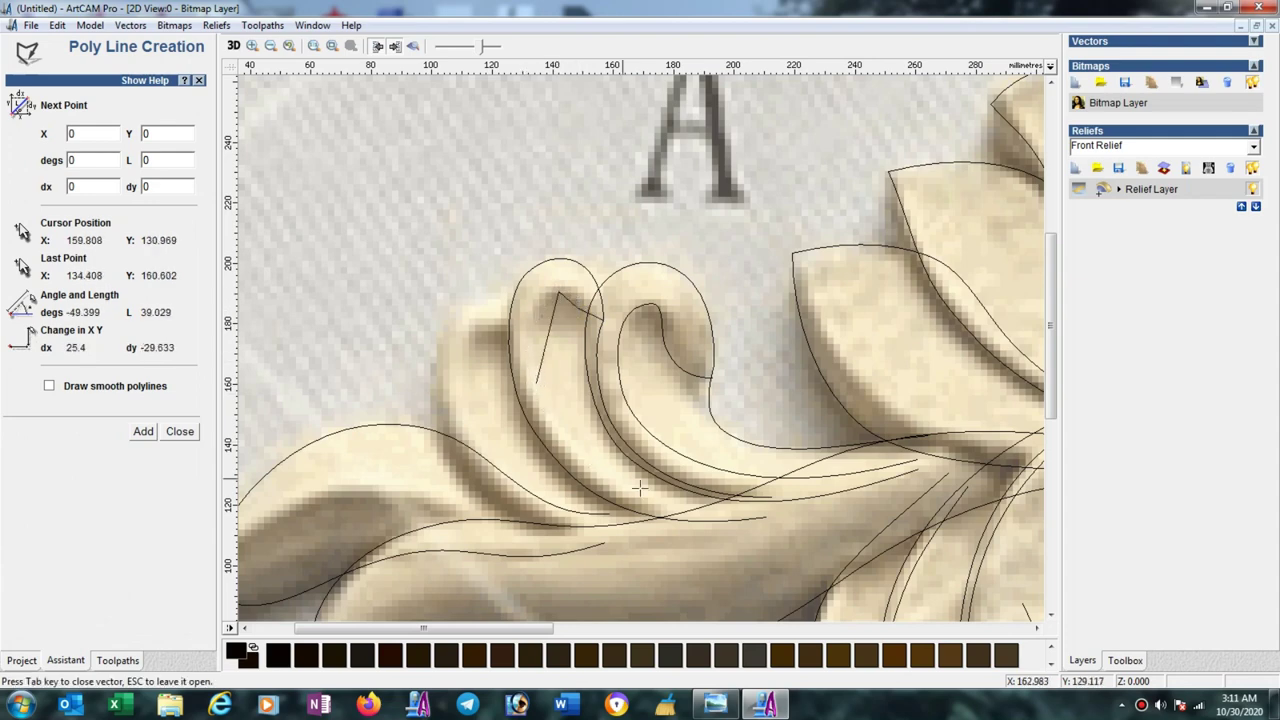
left_click(751, 509)
key("Escape")
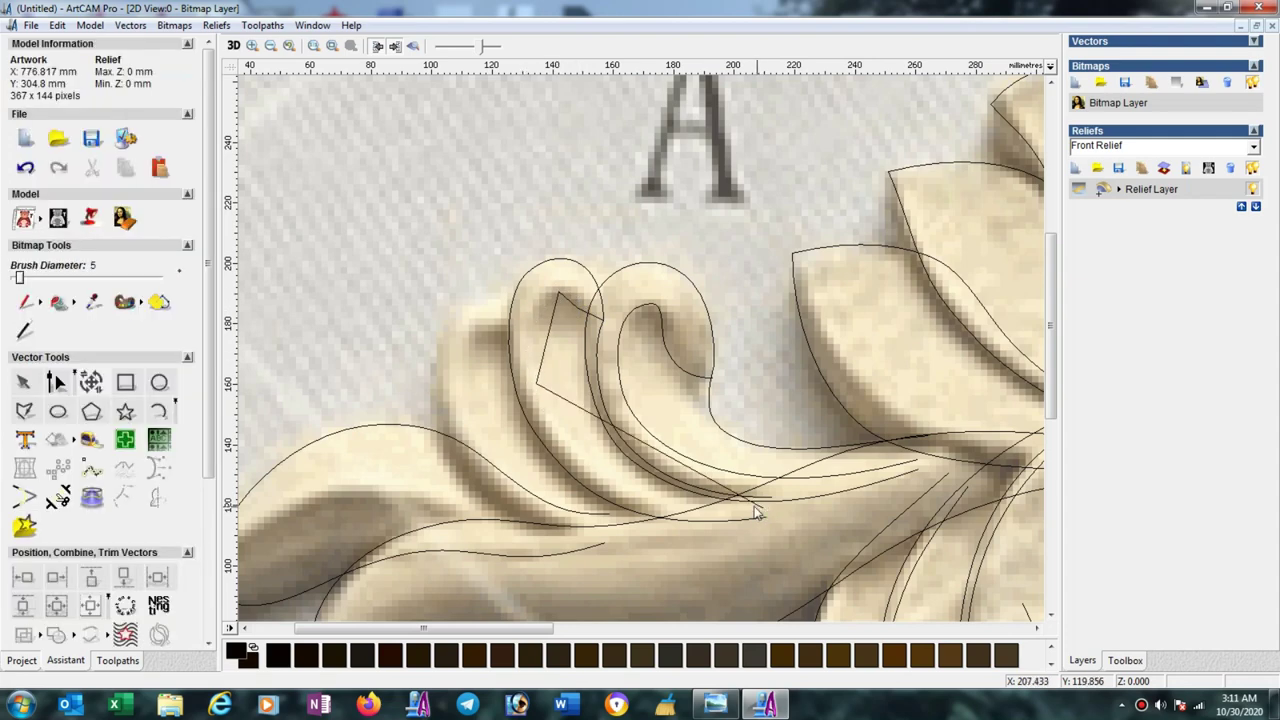
Convert the left-lobe polyline to Béziers and bend its lower and upper-left spans to fit the carving.
left_click(570, 403)
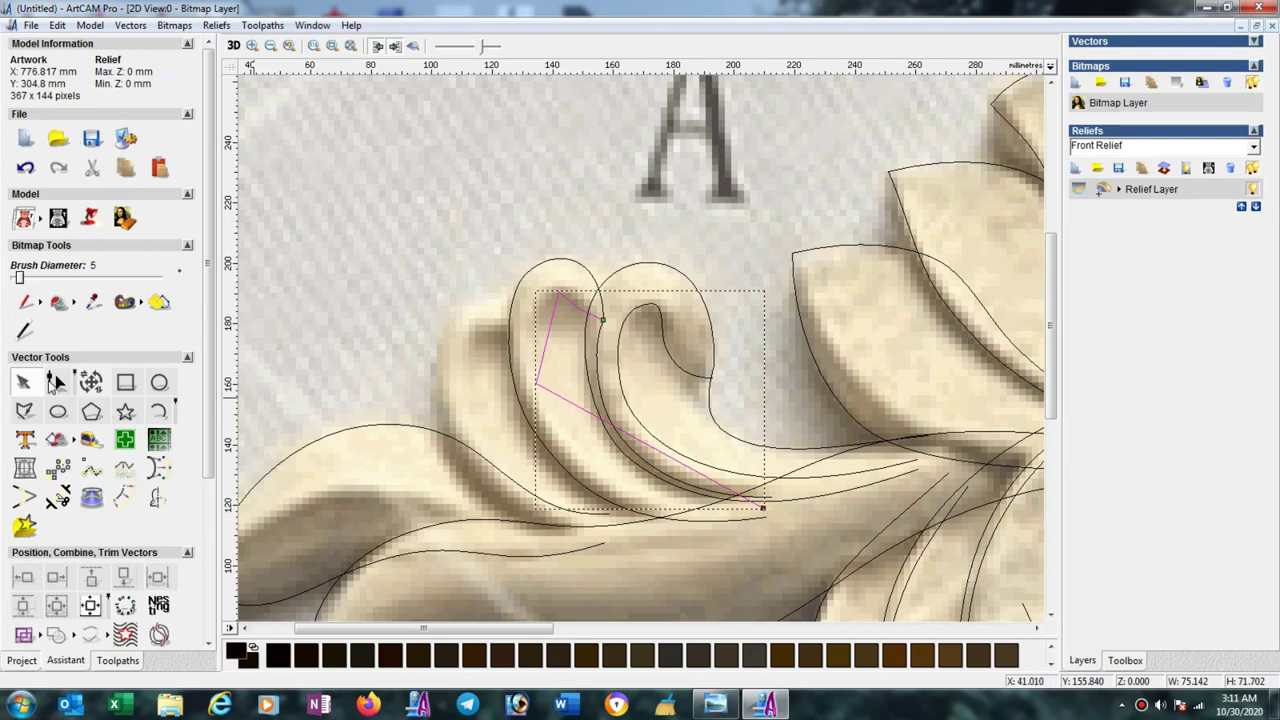
left_click(55, 383)
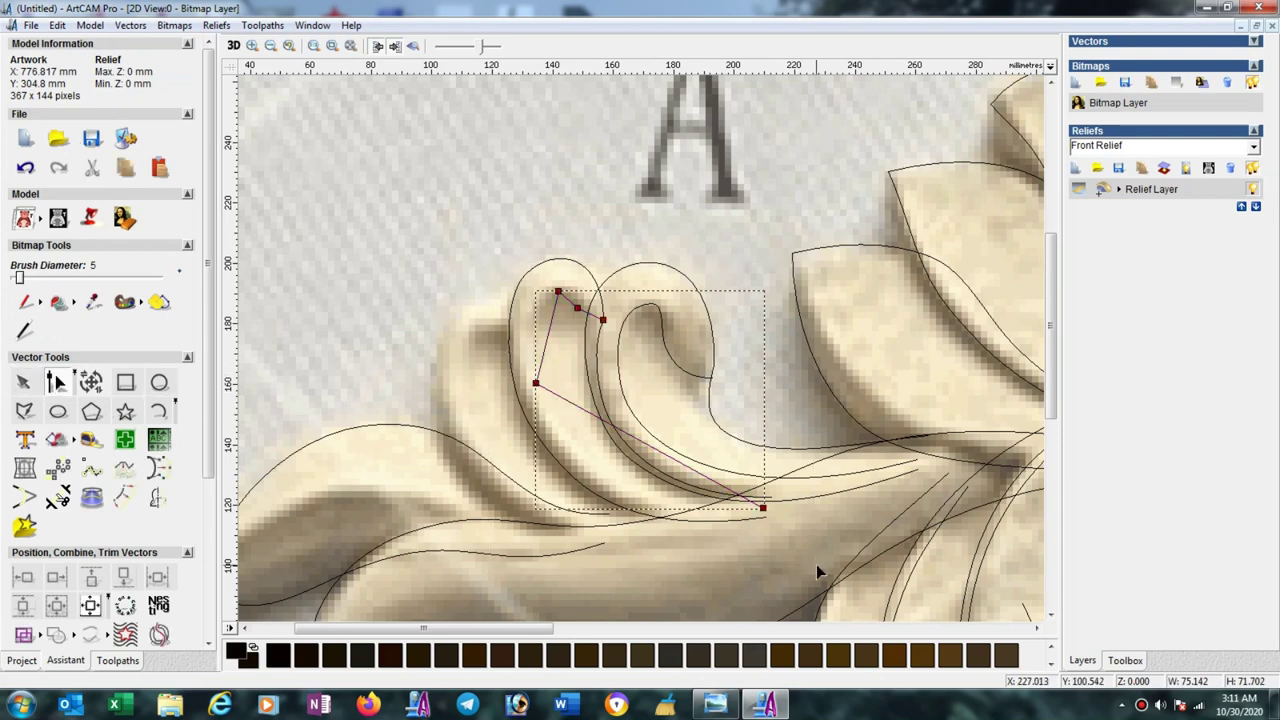
key("b")
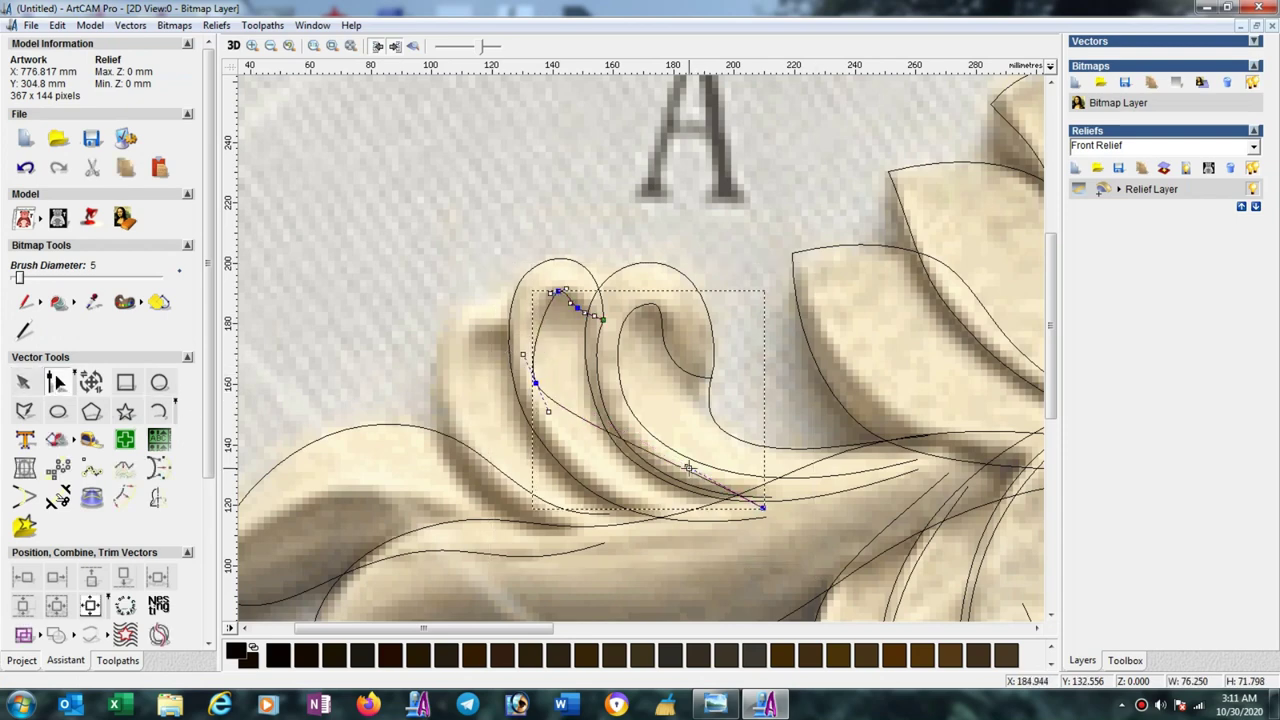
left_click_drag(687, 467, 592, 522)
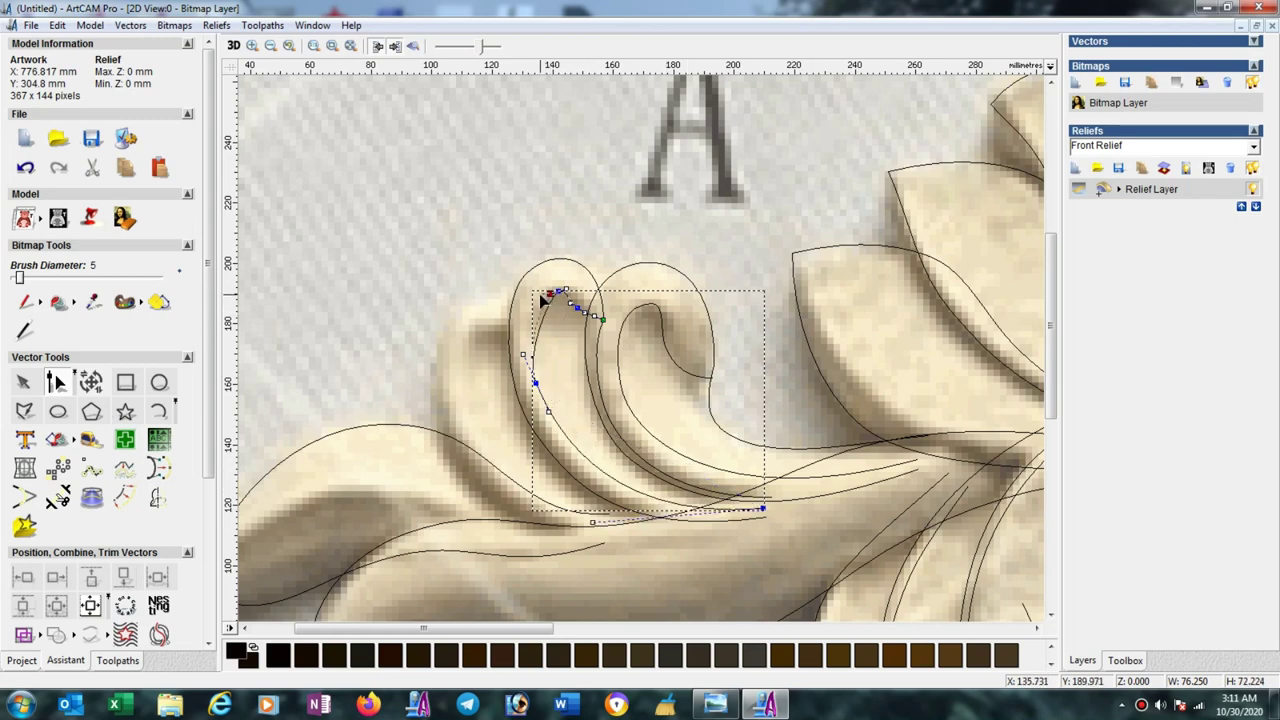
left_click_drag(546, 293, 523, 342)
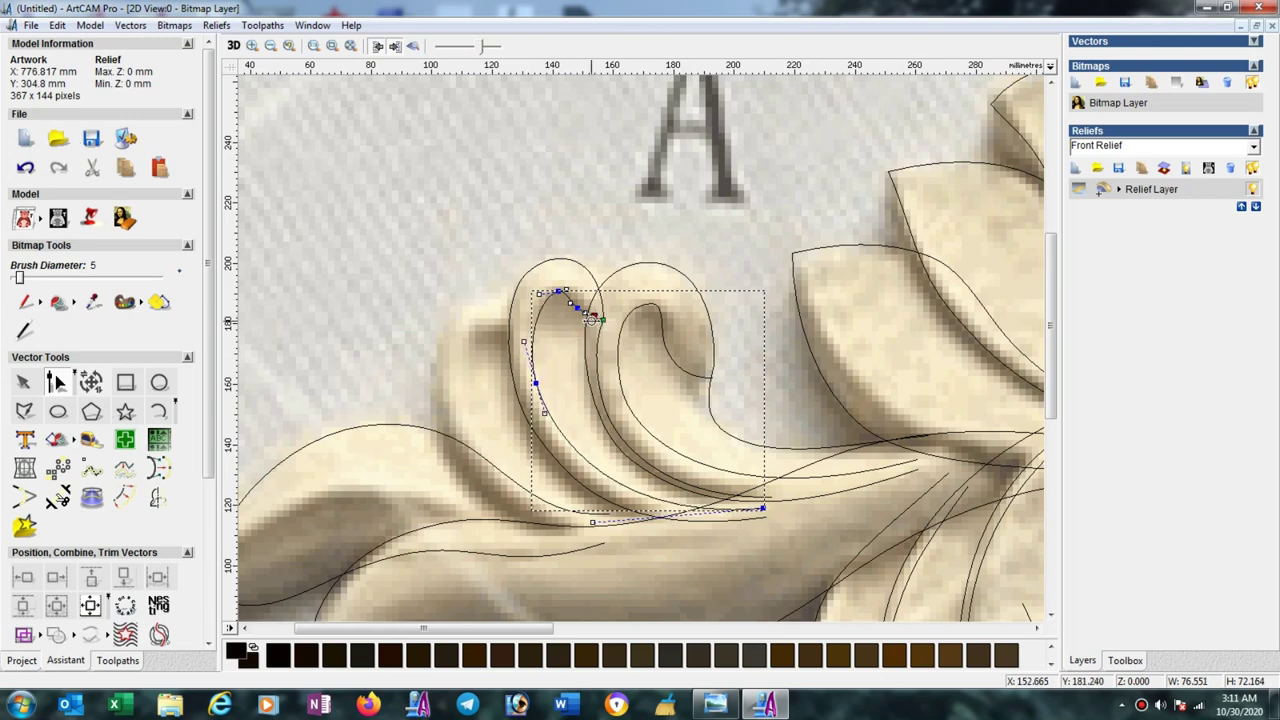
scroll(593, 322, "up", 1)
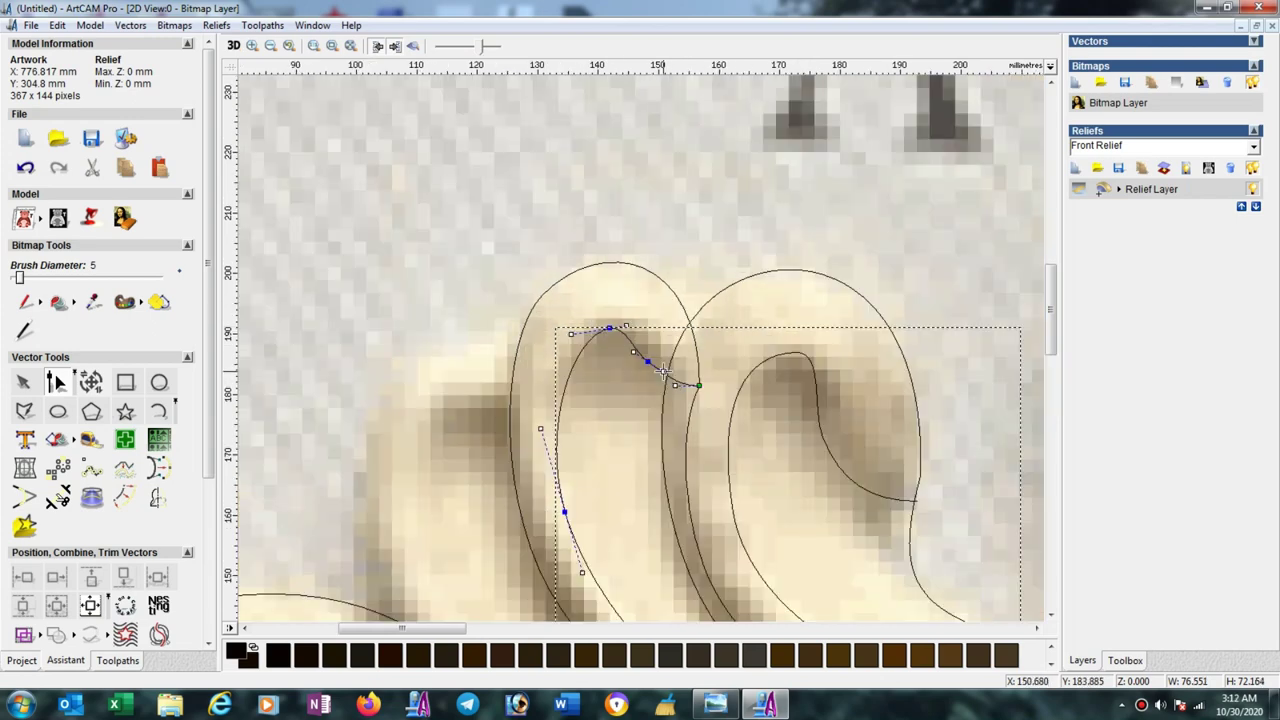
left_click(630, 415)
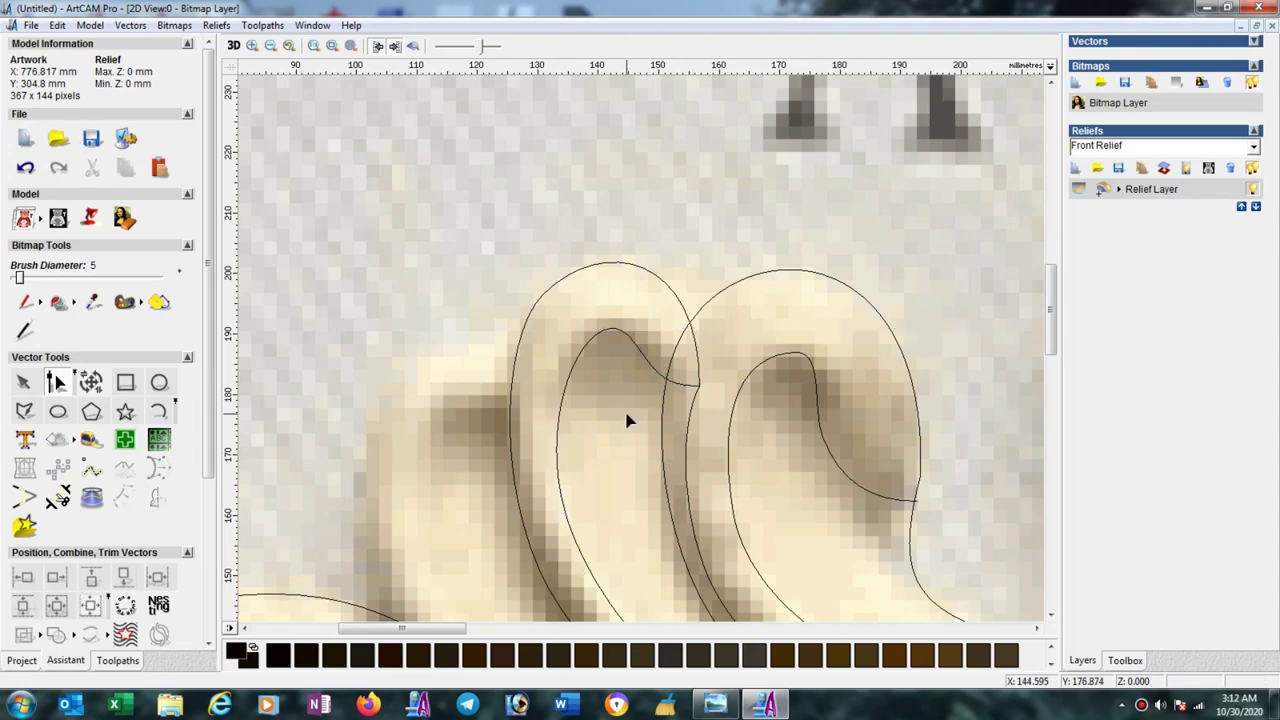
scroll(623, 420, "down", 2)
scroll(505, 336, "up", 1)
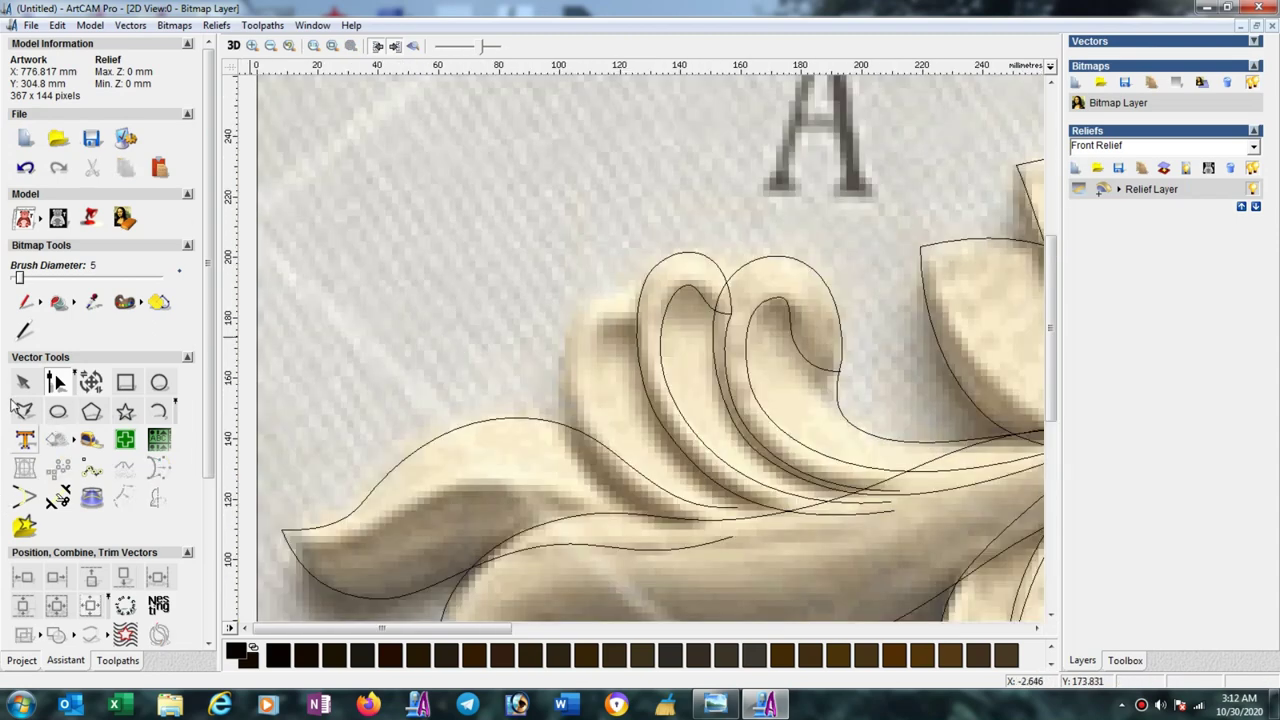
Trace a three-point open polyline from left of the lobes down toward the lower right.
left_click(24, 411)
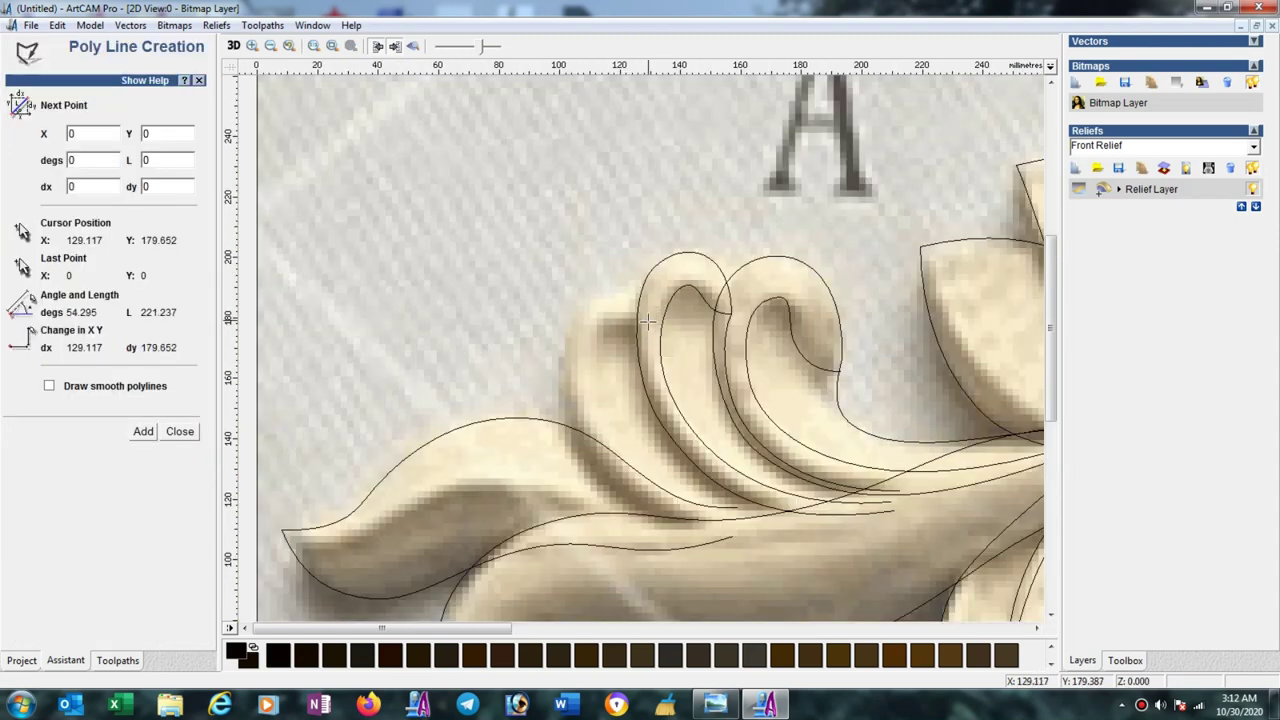
left_click(575, 316)
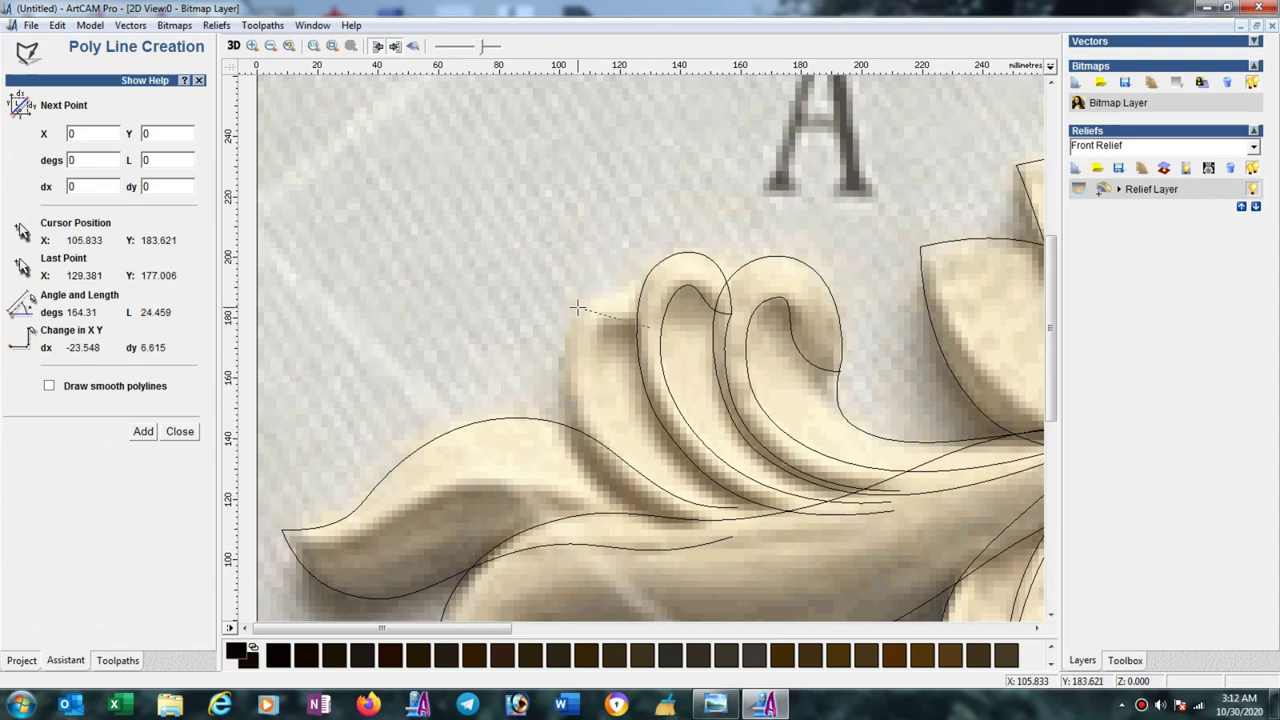
left_click(588, 468)
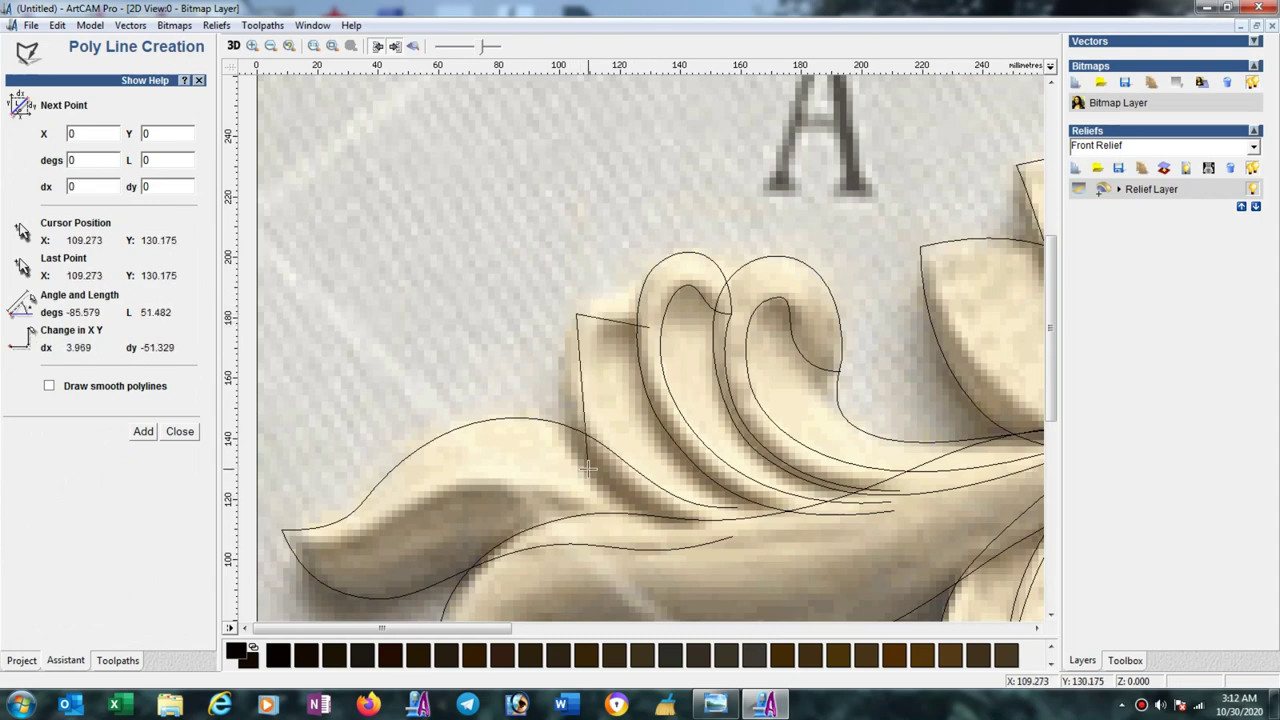
left_click(818, 533)
key("Escape")
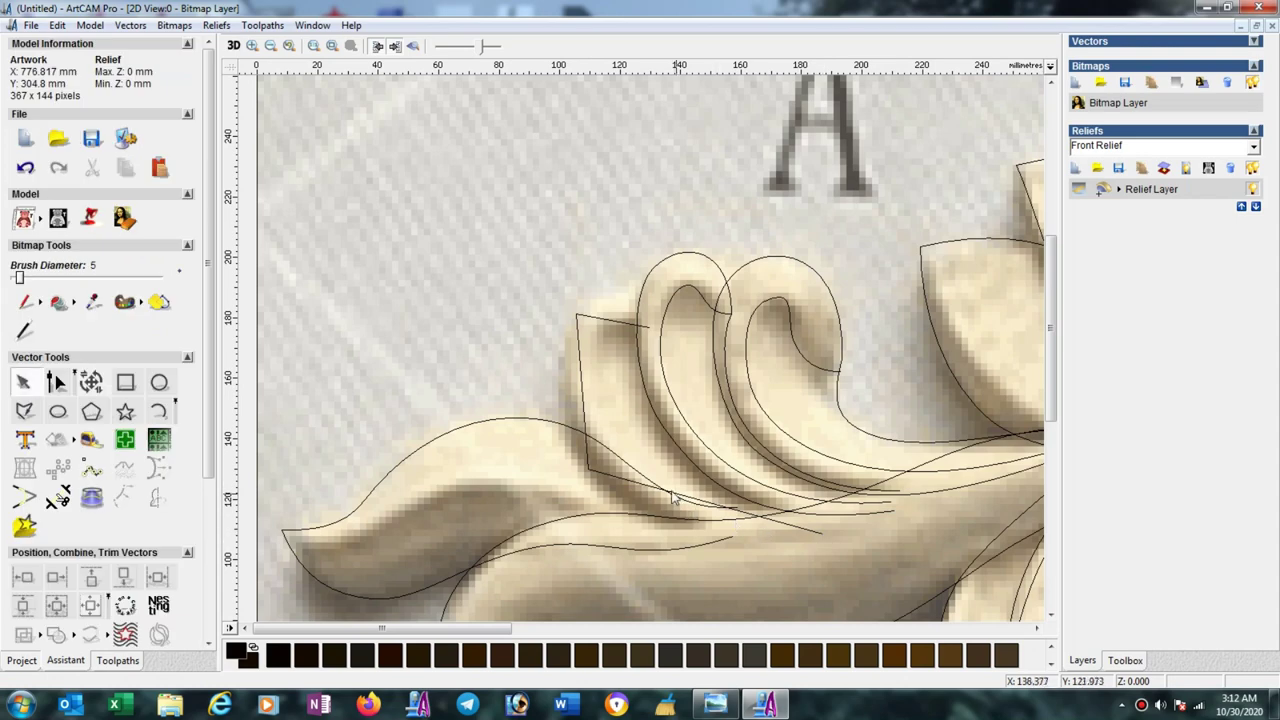
Smooth that polyline into curves and reshape its bottom span, top around the tip, and upper-left bend.
left_click(646, 488)
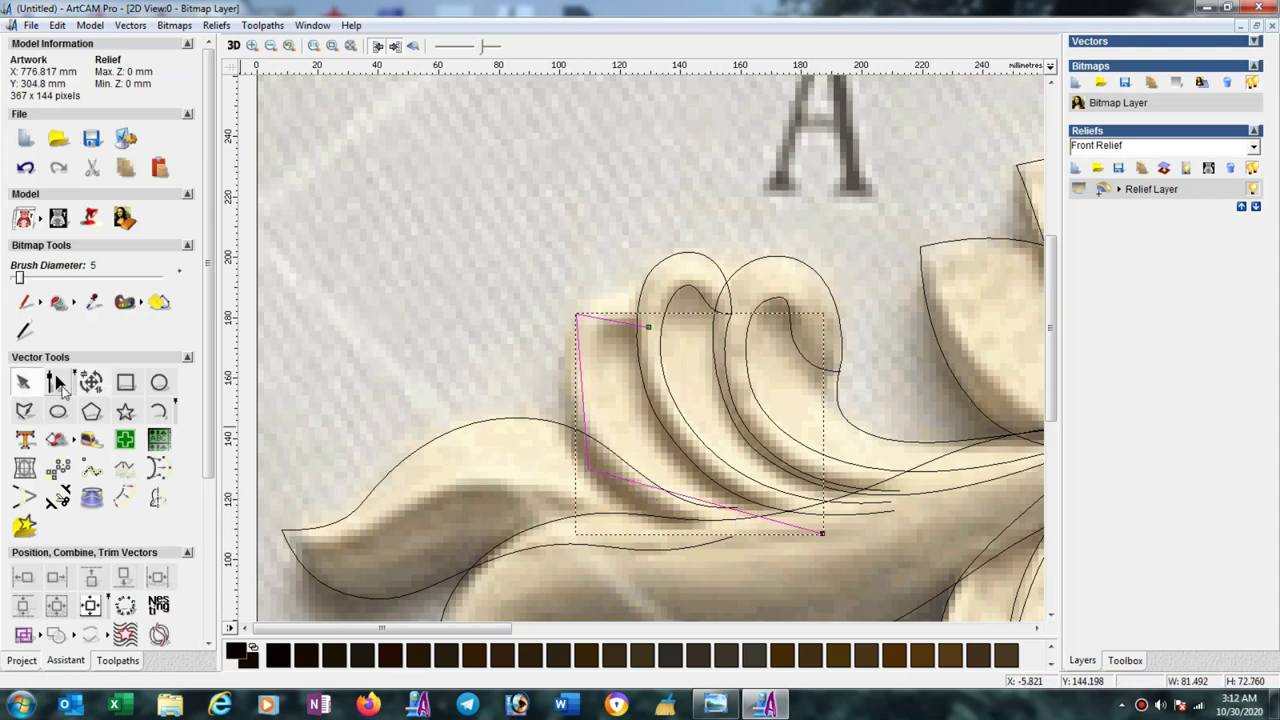
left_click(57, 384)
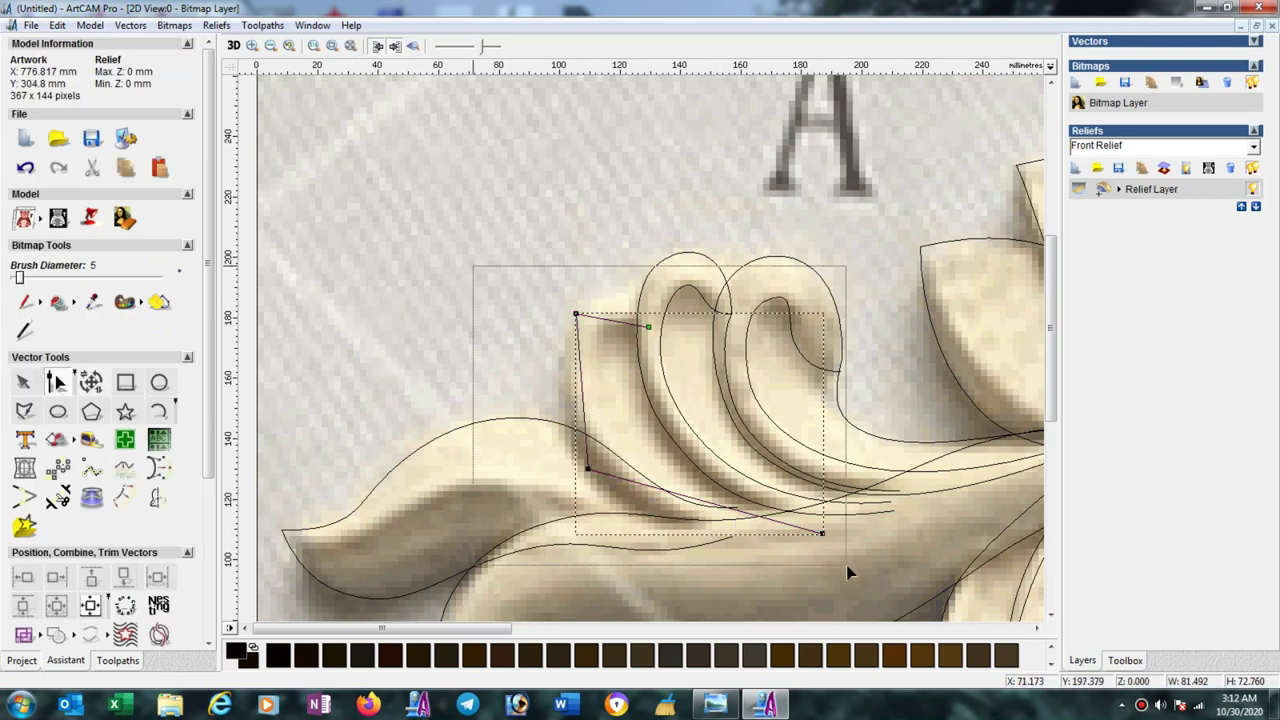
key("ctrl+a")
key("s")
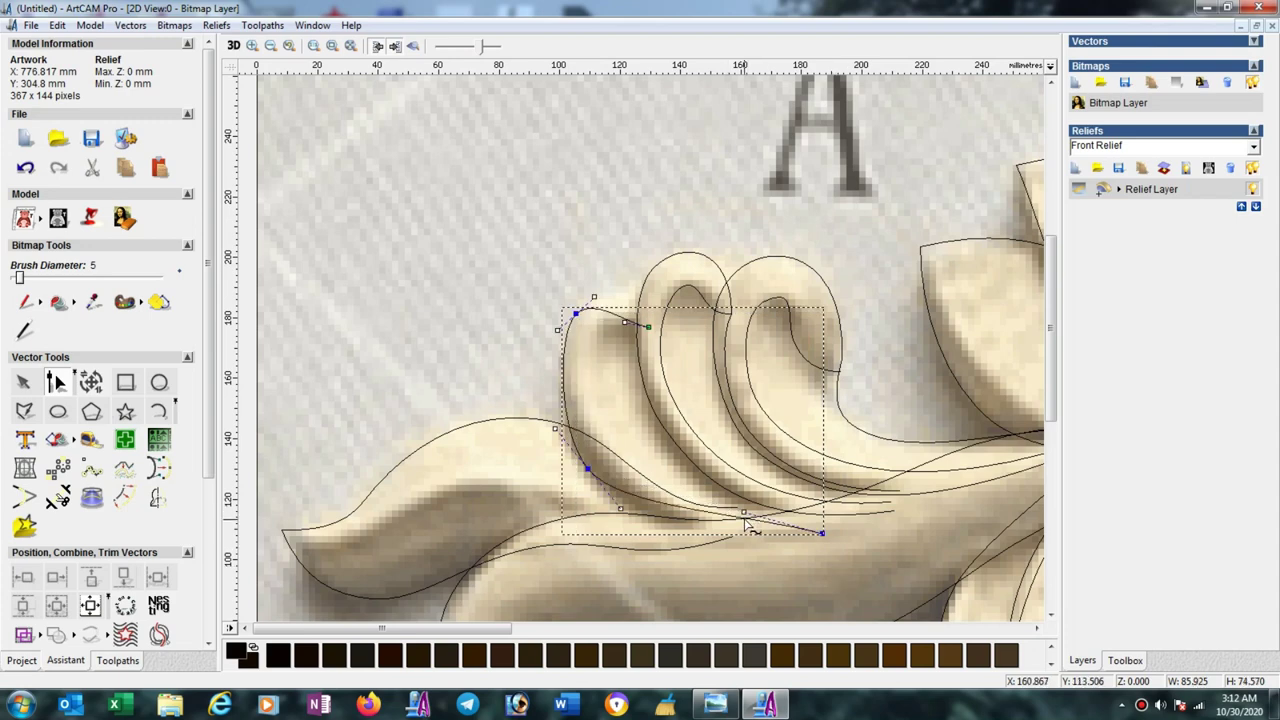
left_click_drag(745, 512, 706, 551)
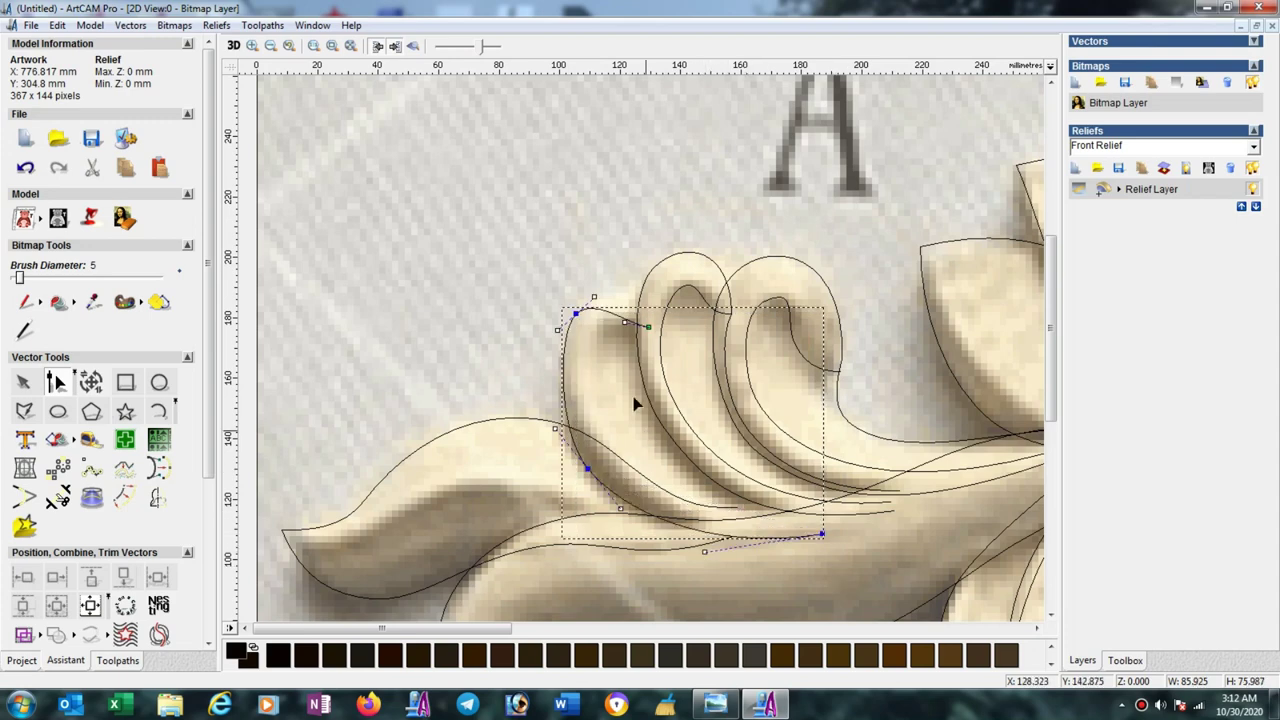
left_click_drag(622, 322, 593, 290)
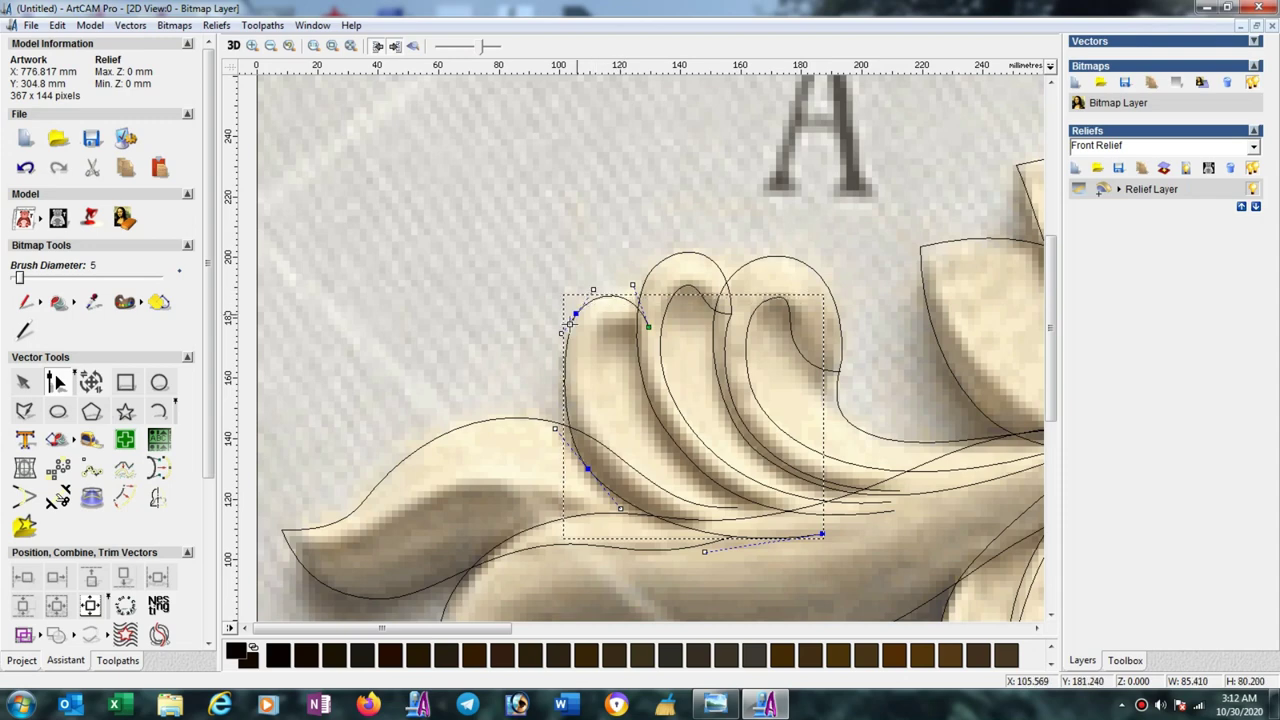
left_click_drag(562, 334, 550, 344)
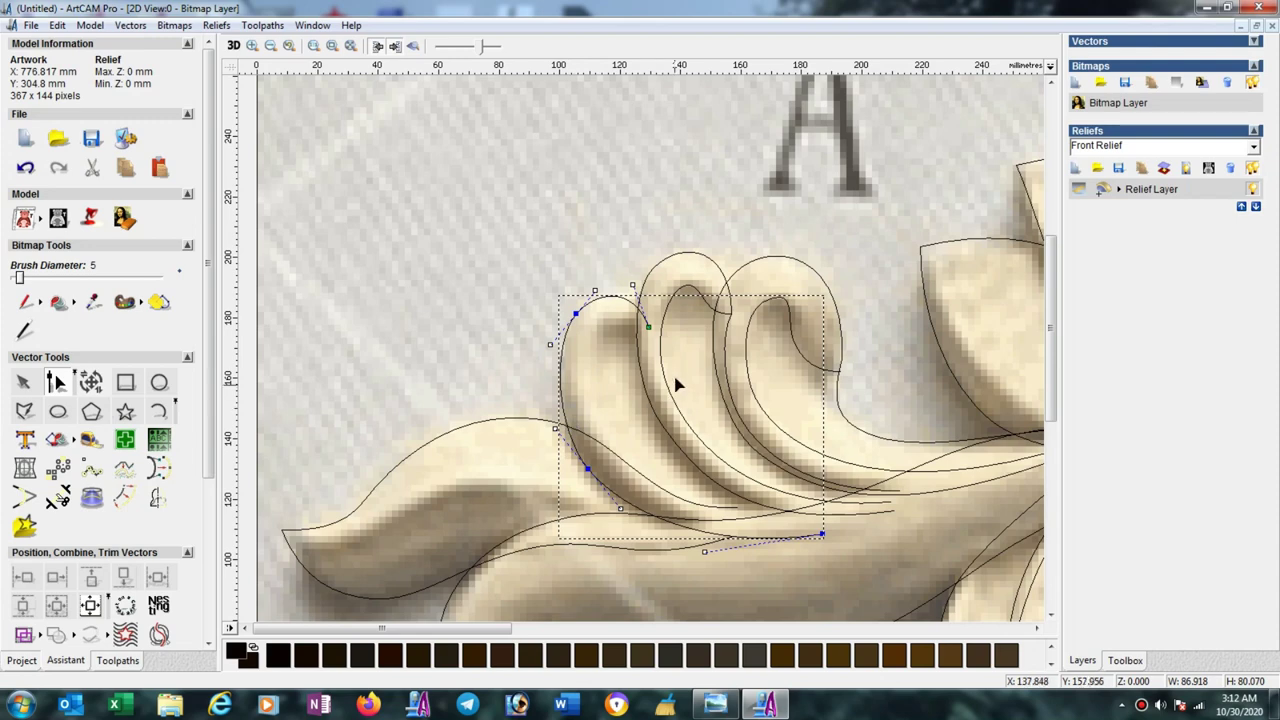
Draw a short polyline from the lobe's inner top partway down the lobe.
left_click(24, 411)
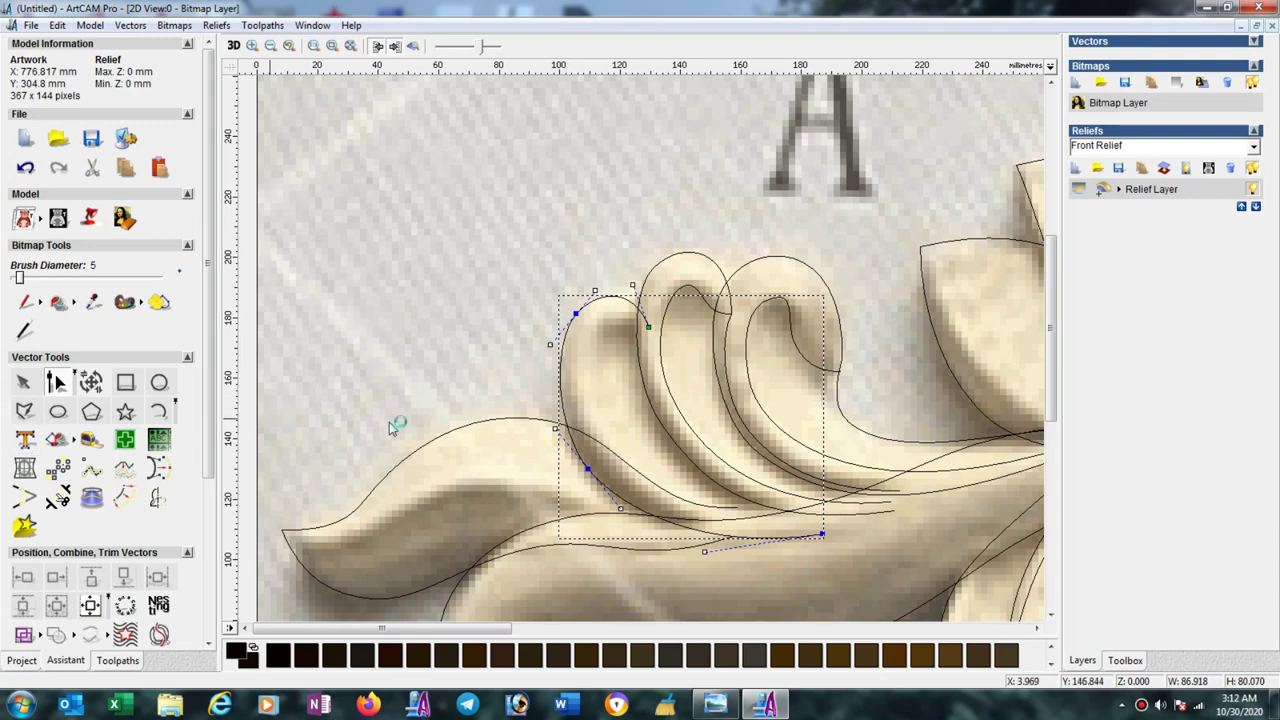
left_click(648, 325)
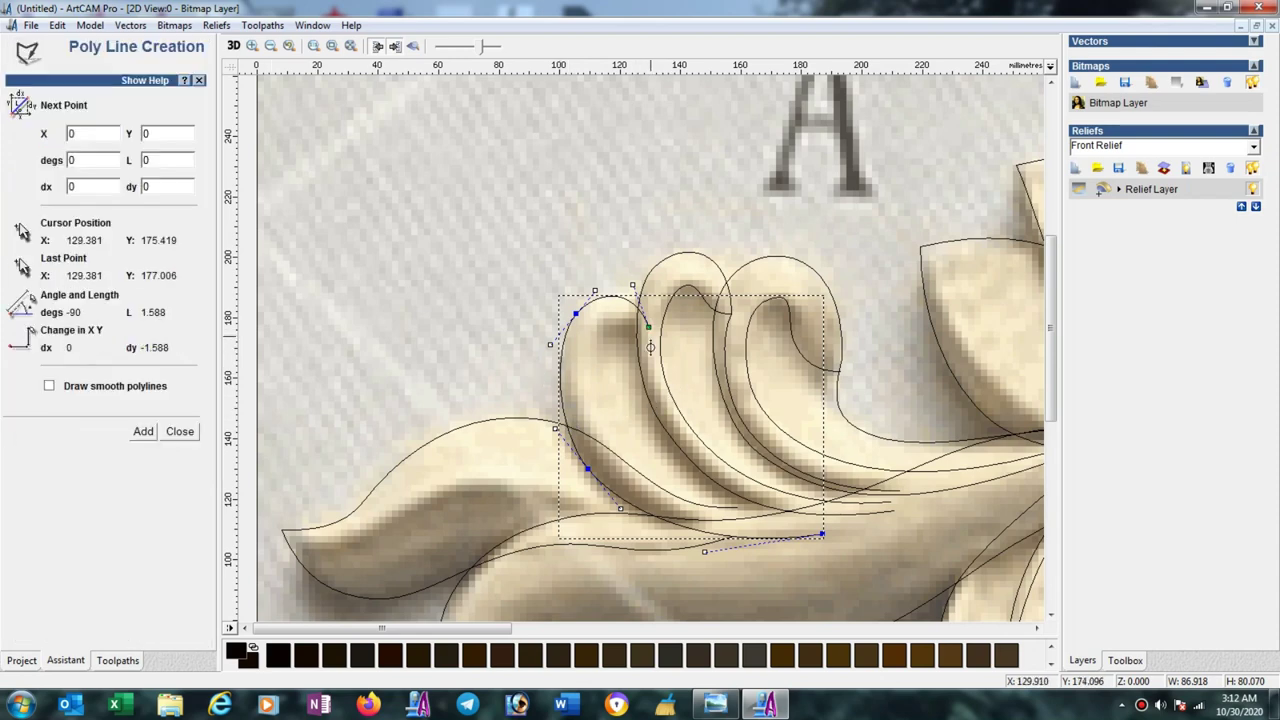
left_click(671, 424)
key("Escape")
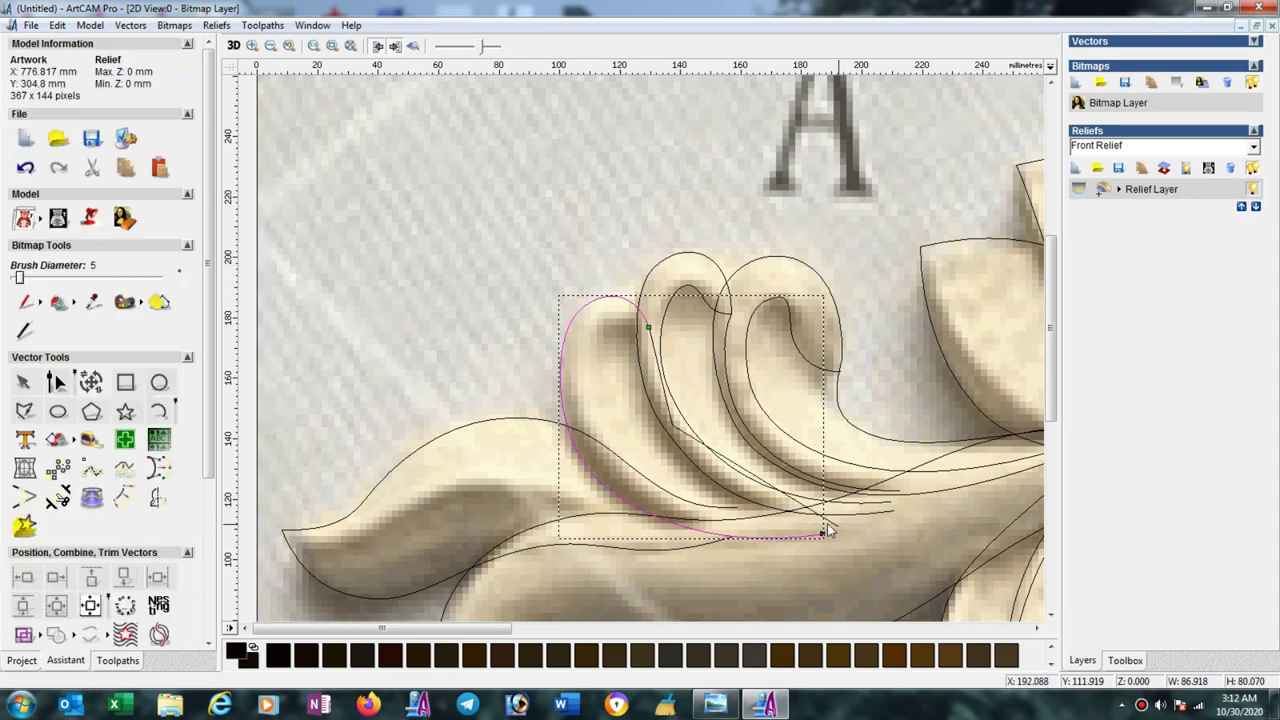
Convert the short polyline to Béziers and reshape it to follow the scroll's edge.
left_click(697, 442)
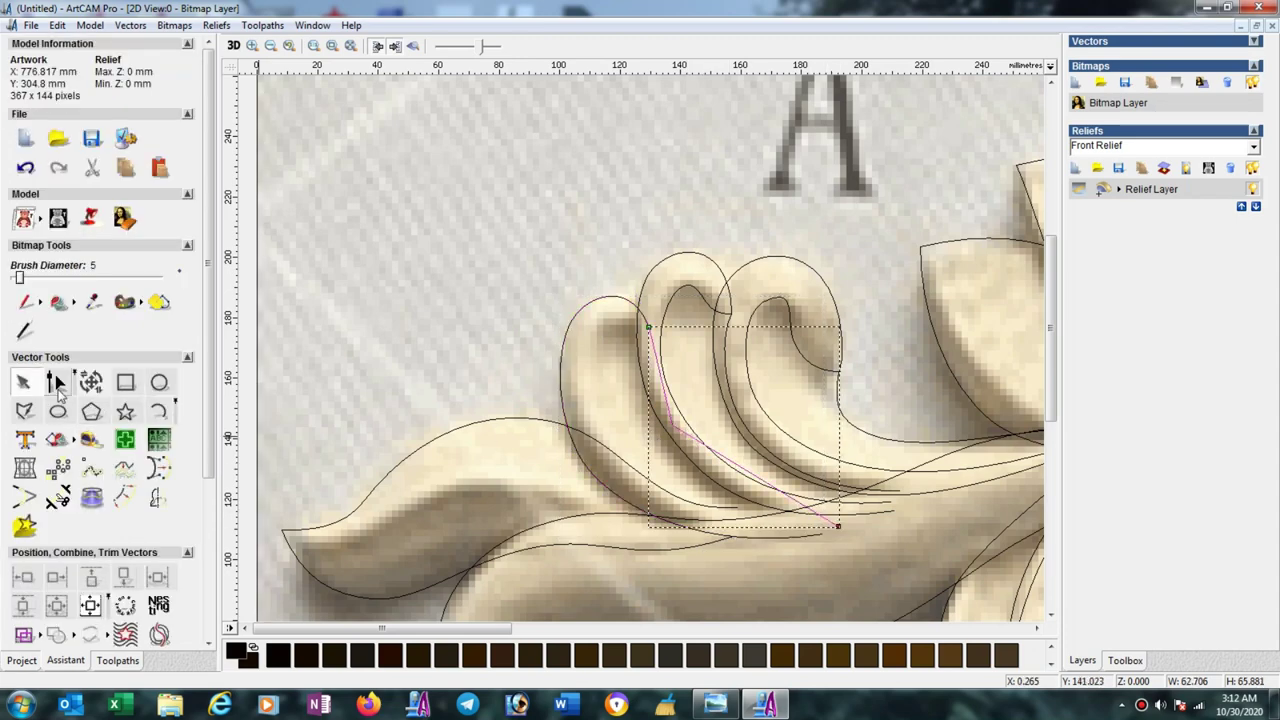
left_click_drag(612, 325, 887, 578)
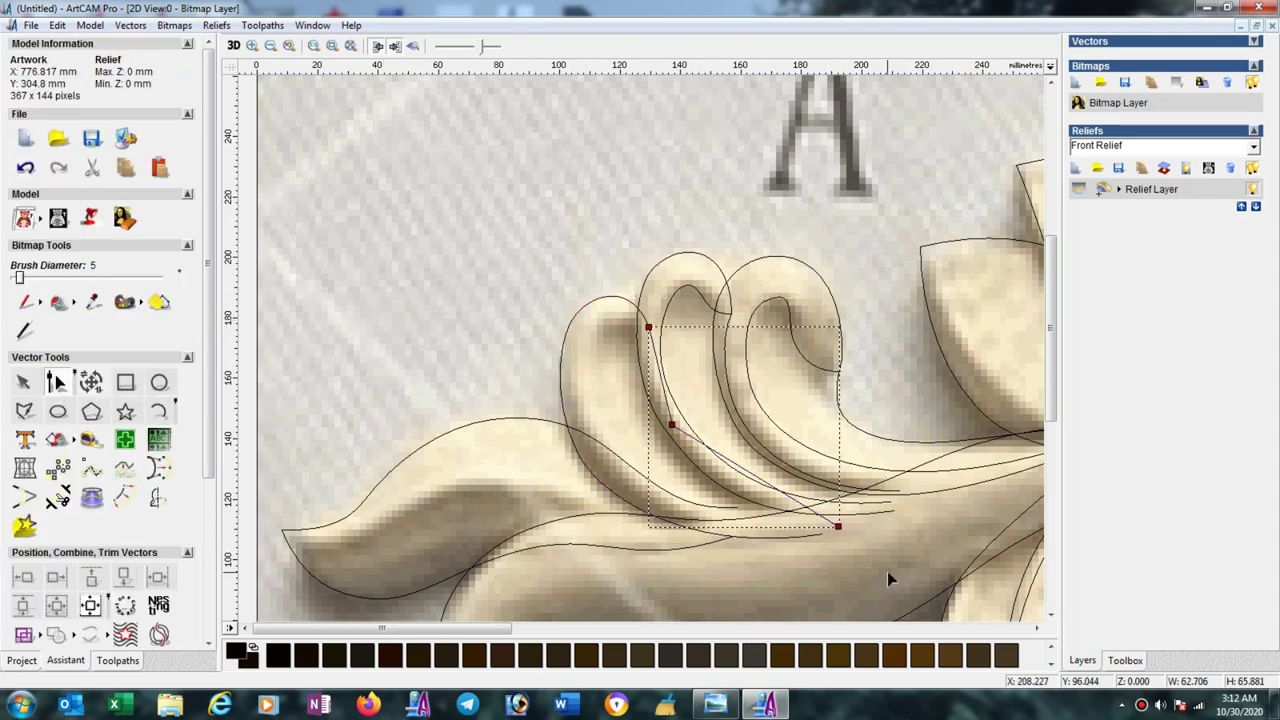
key("b")
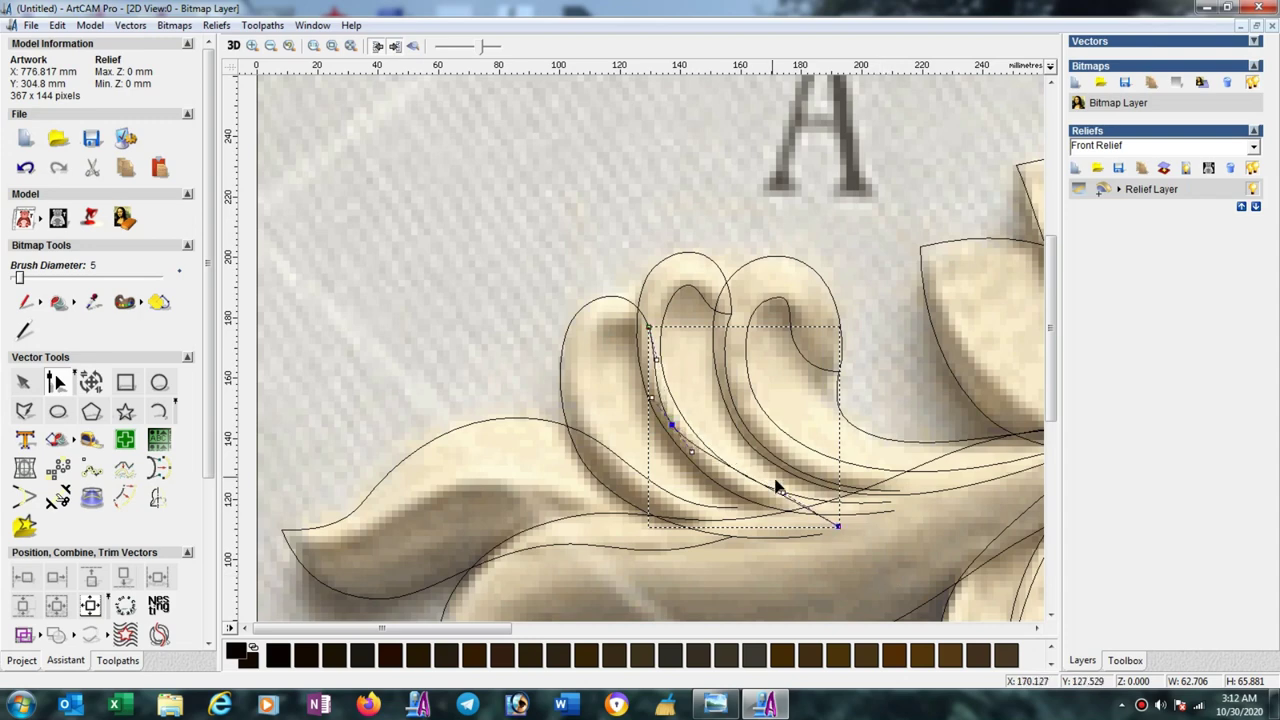
left_click_drag(785, 492, 724, 500)
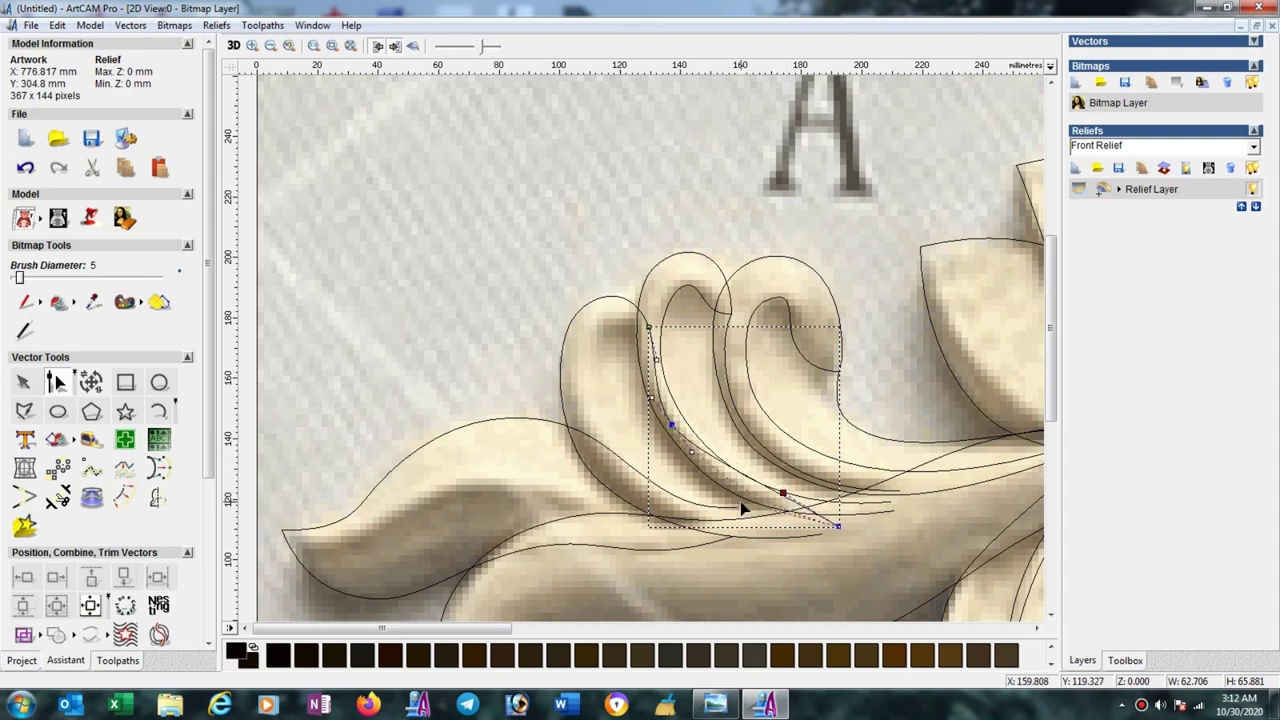
left_click(657, 358)
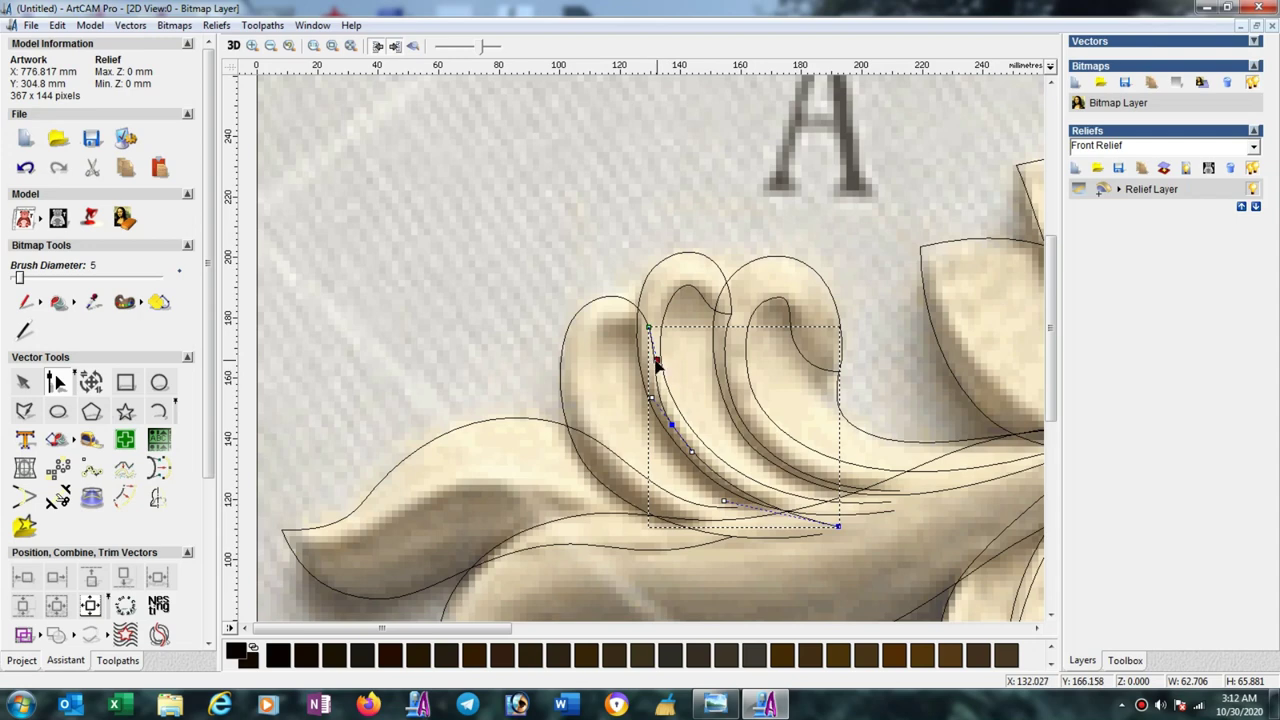
left_click_drag(649, 364, 645, 357)
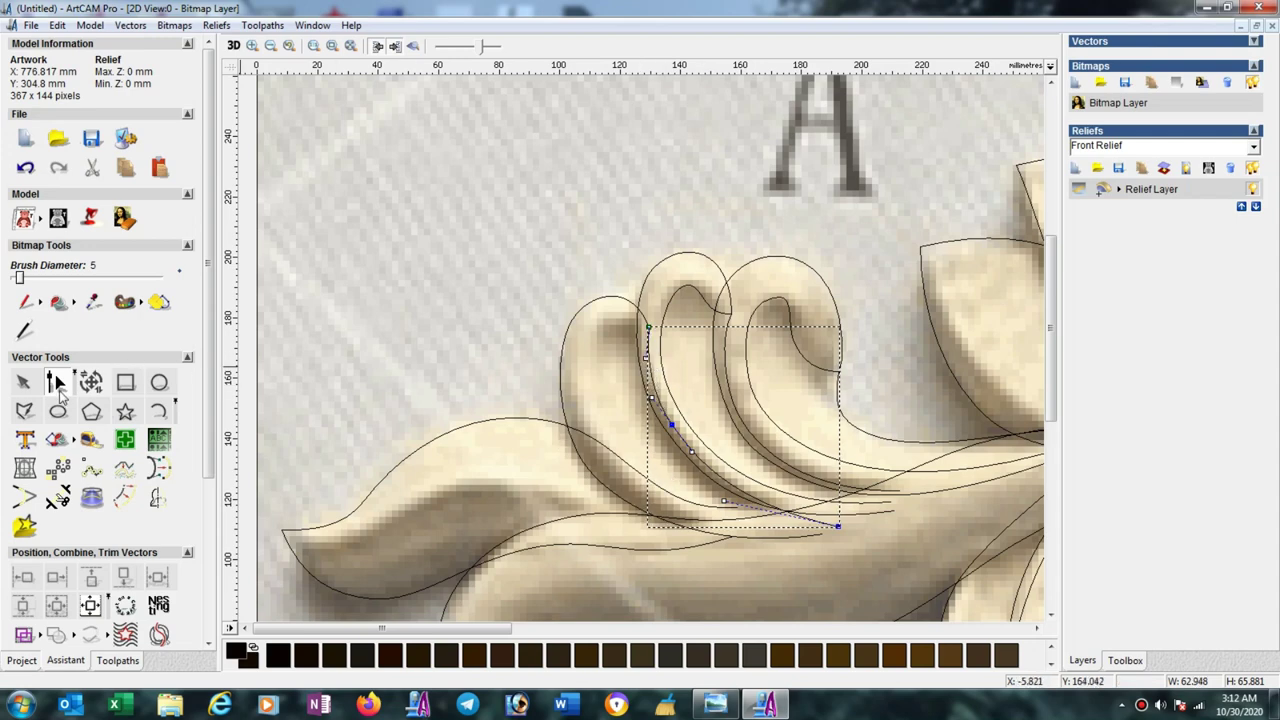
Draw a polyline from the existing curve's top end down the curl's left side to its bottom end.
key("p")
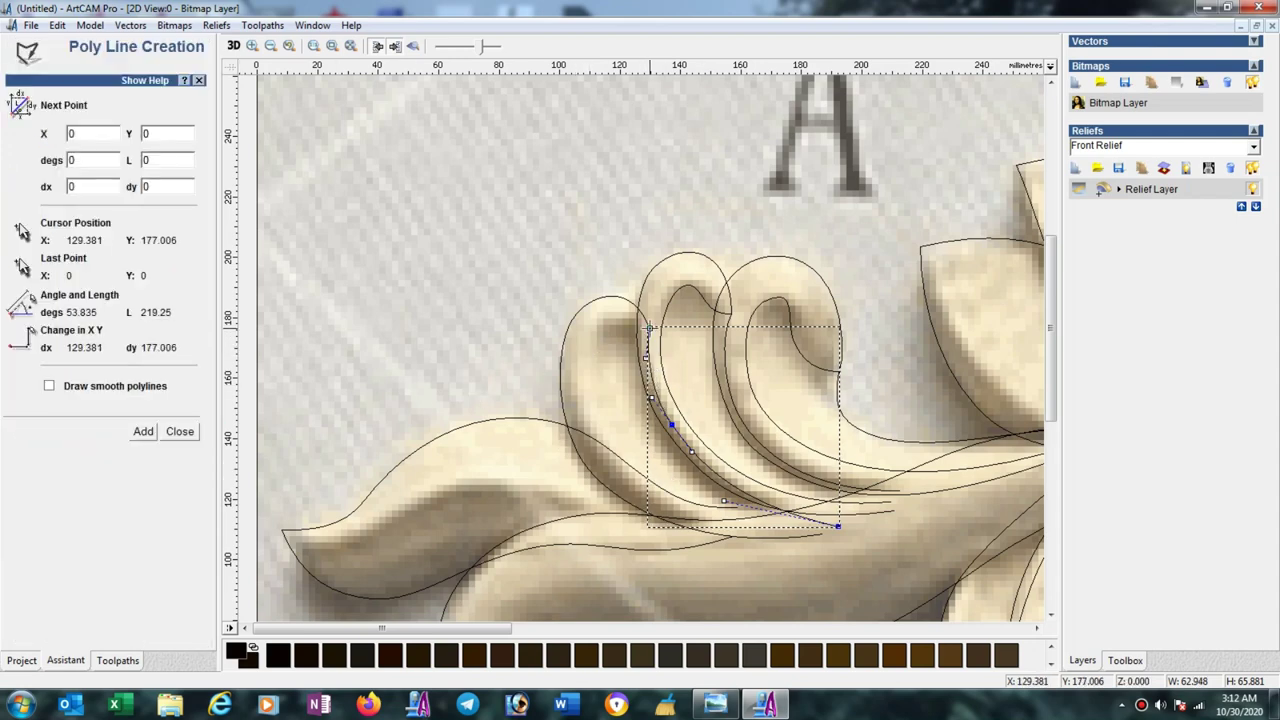
left_click(599, 334)
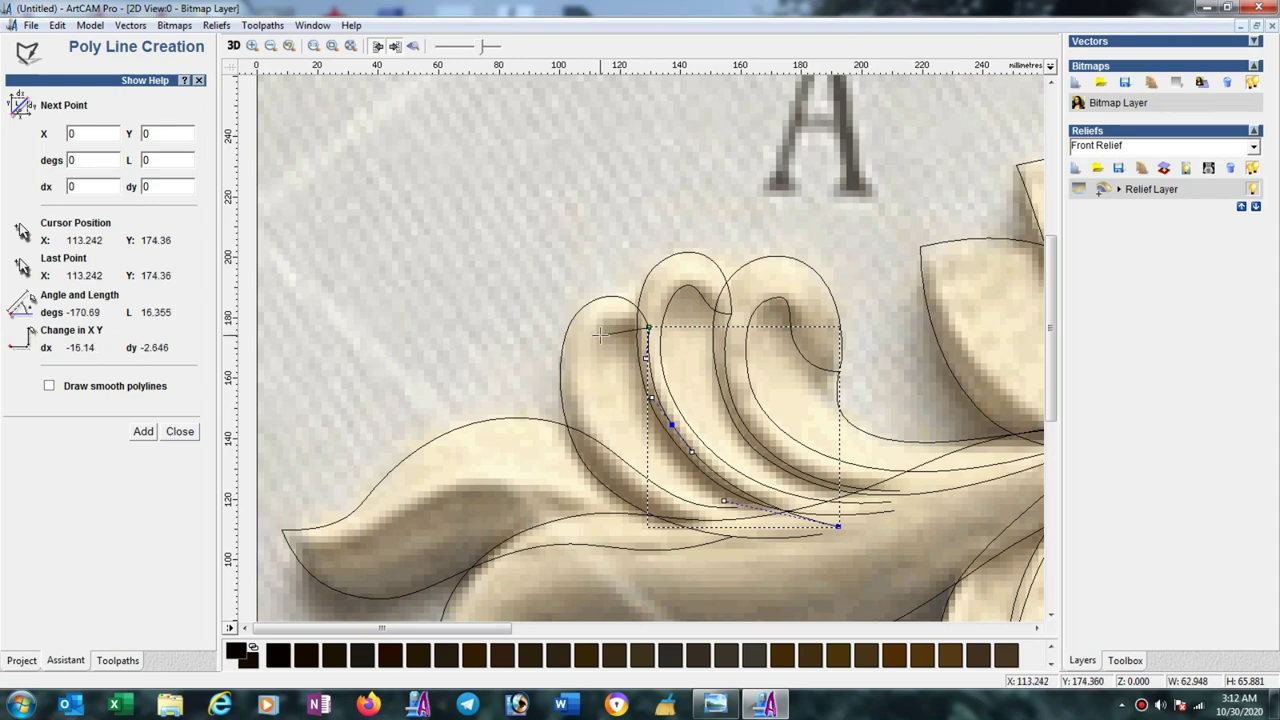
left_click(607, 444)
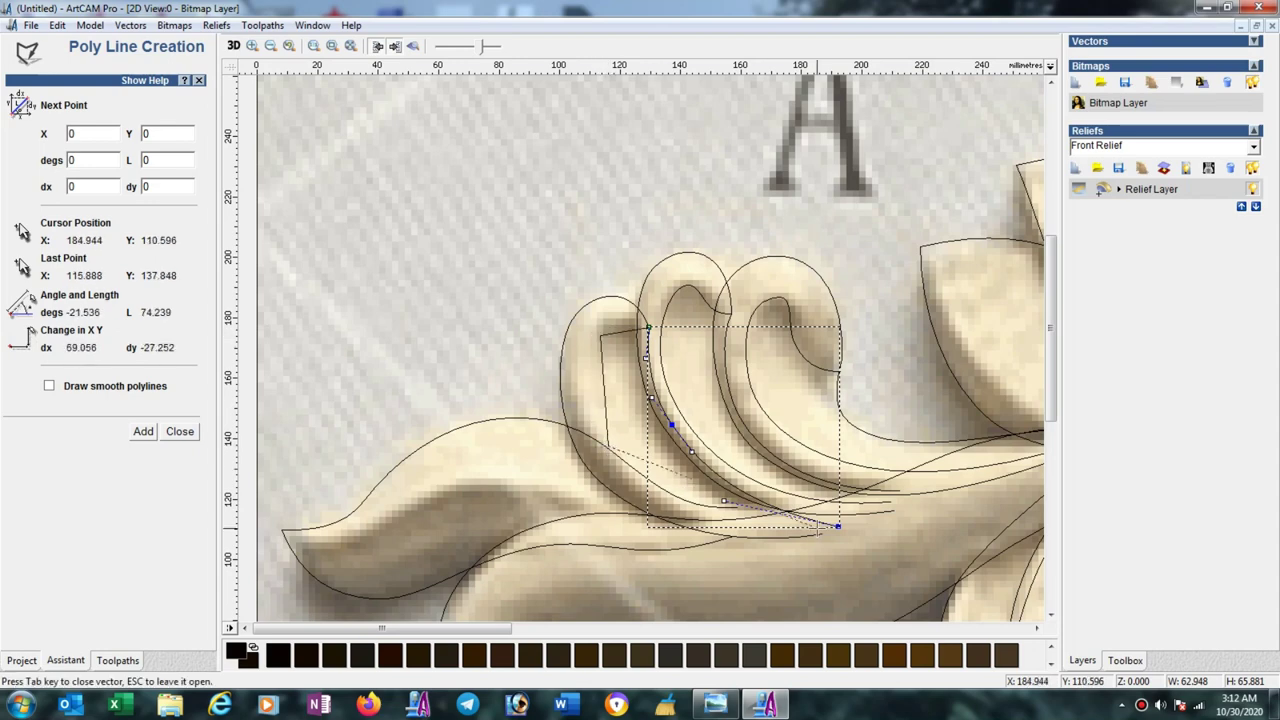
left_click(764, 516)
key("Escape")
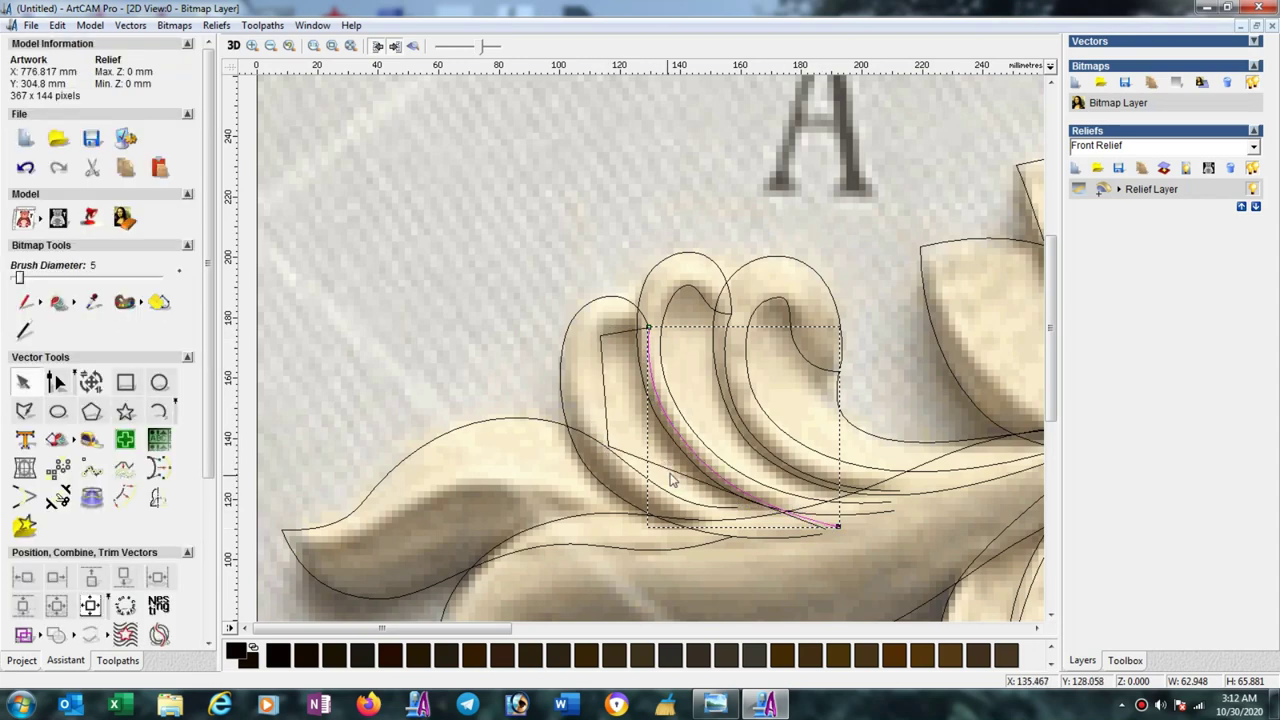
Convert the new polyline to smooth curves and bend its lower span along the curl's edge.
left_click(676, 470)
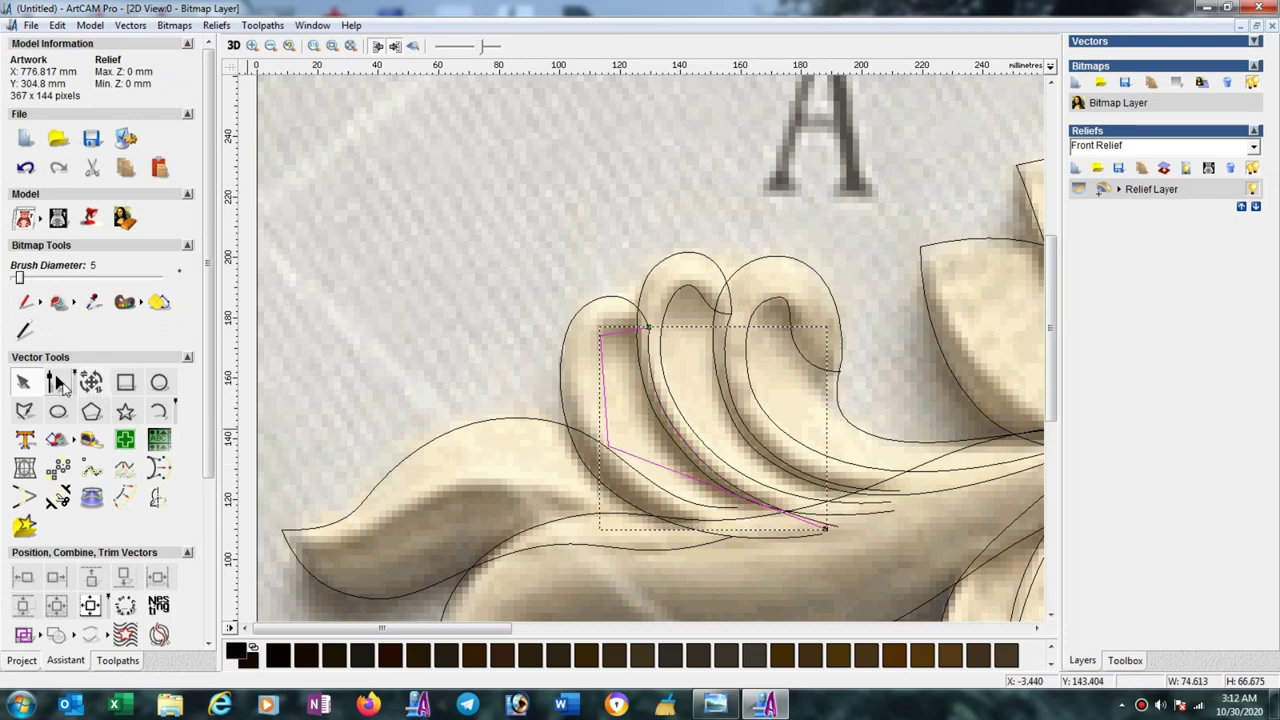
left_click(56, 381)
left_click_drag(557, 287, 843, 567)
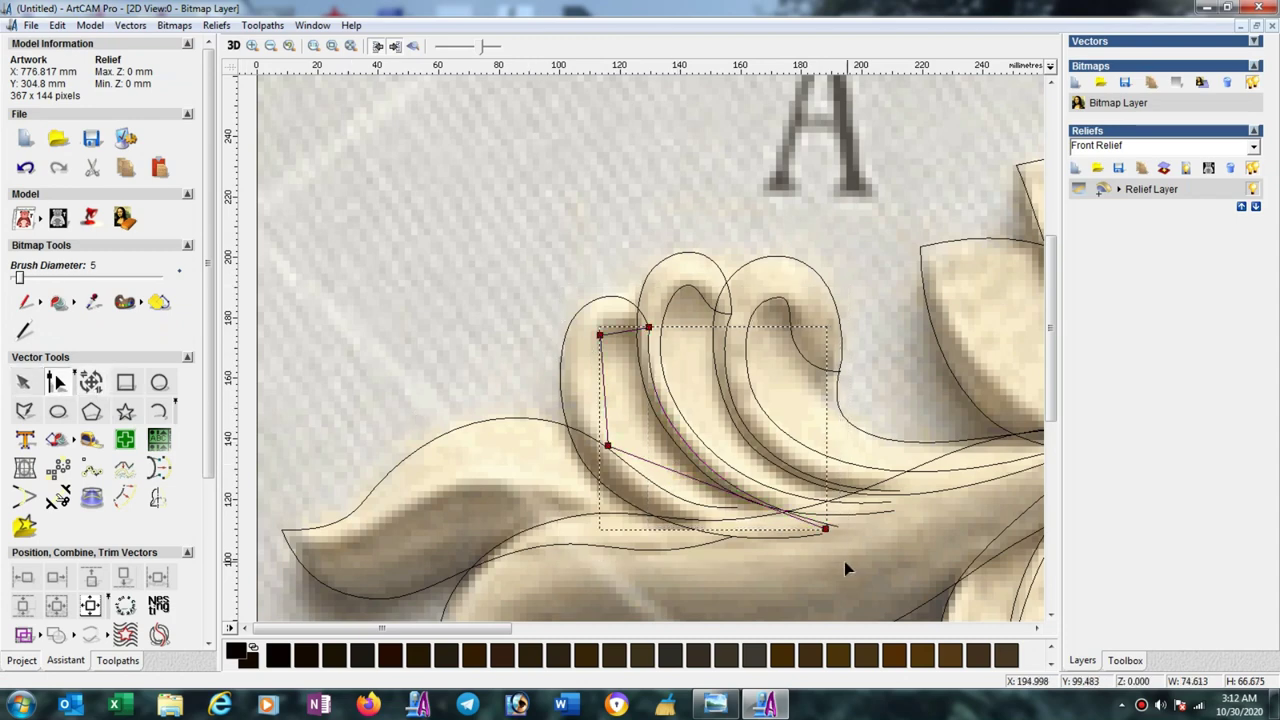
key("c")
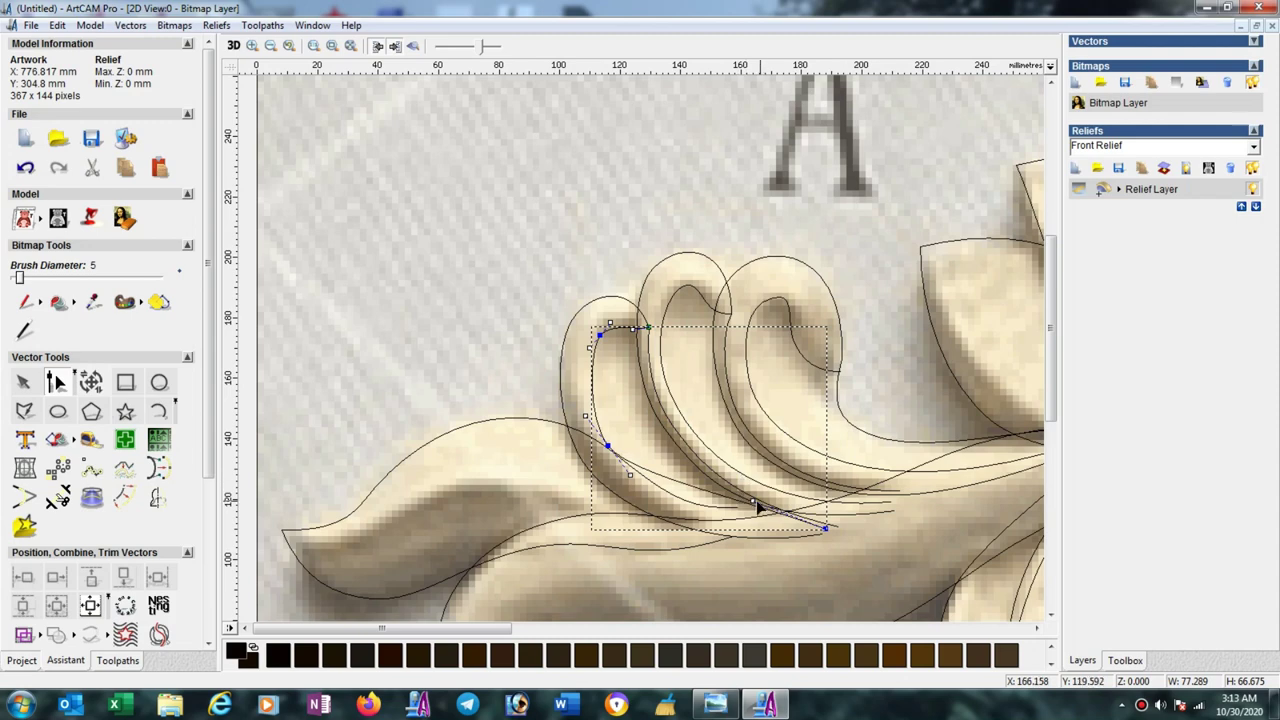
left_click(754, 501)
left_click_drag(687, 527, 686, 527)
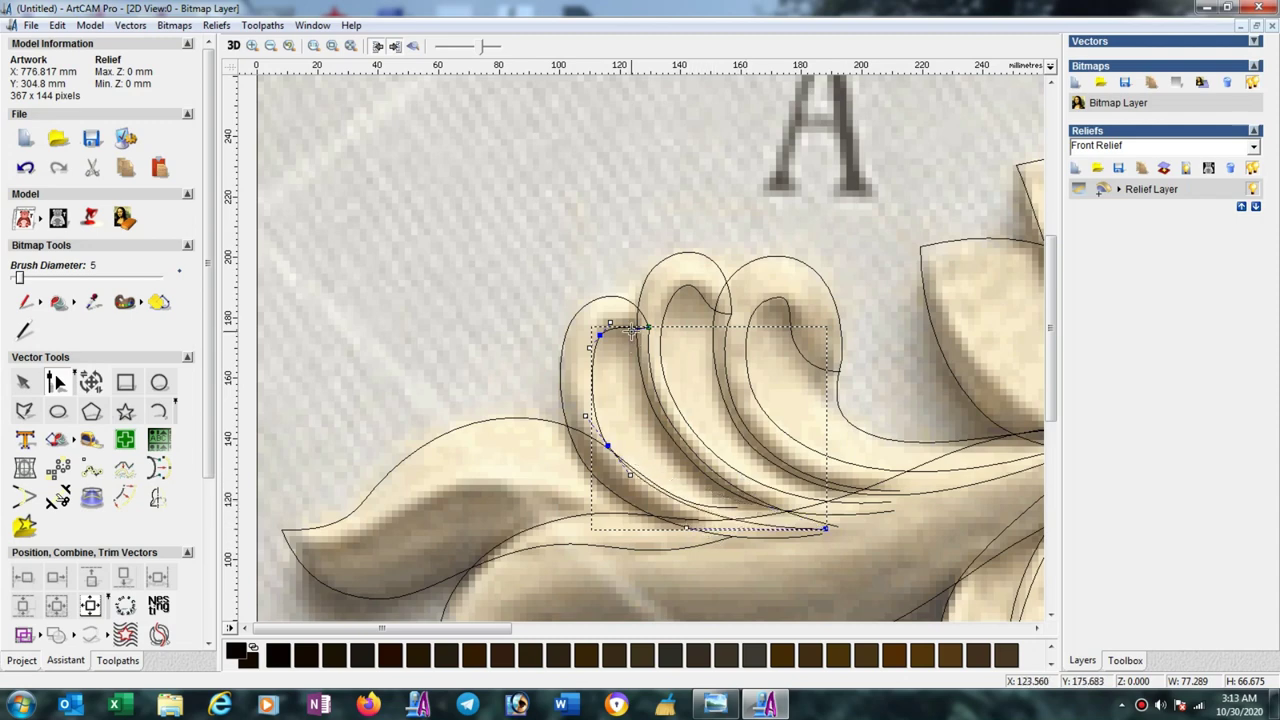
Zoom in and reshape the top node, upper span and crest arc of the outer curve.
left_click(590, 348)
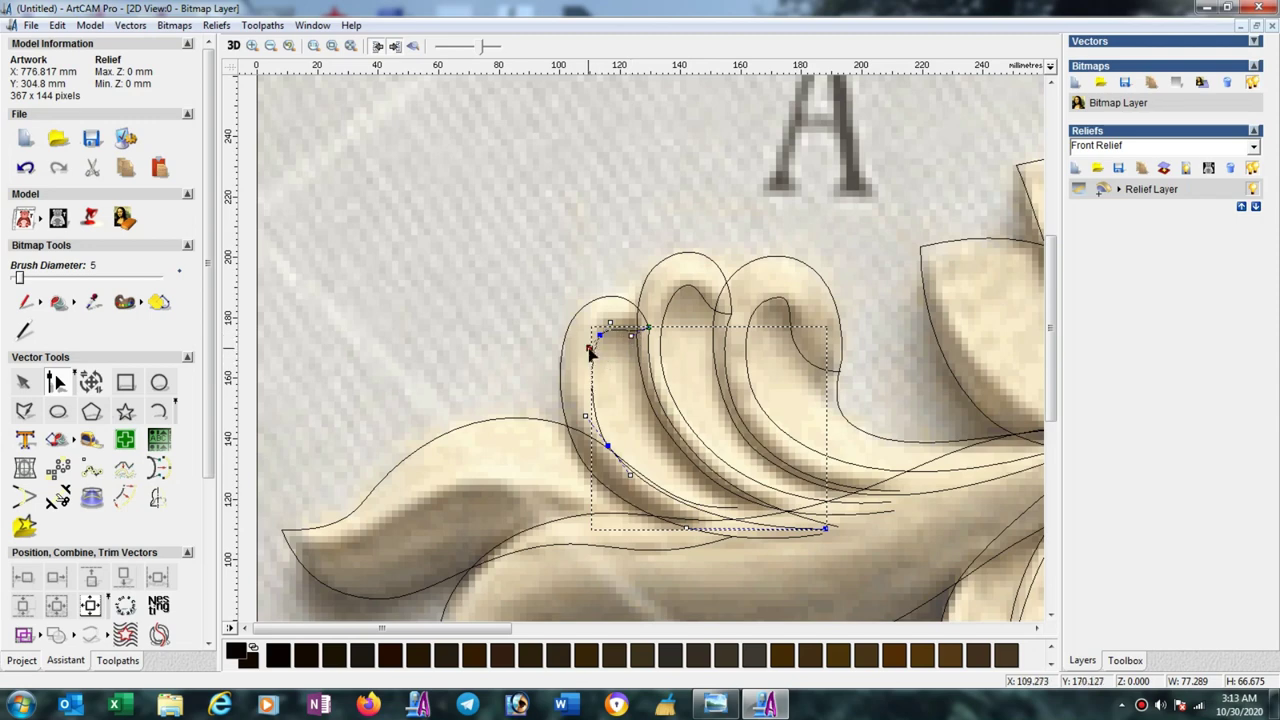
scroll(627, 342, "up", 2)
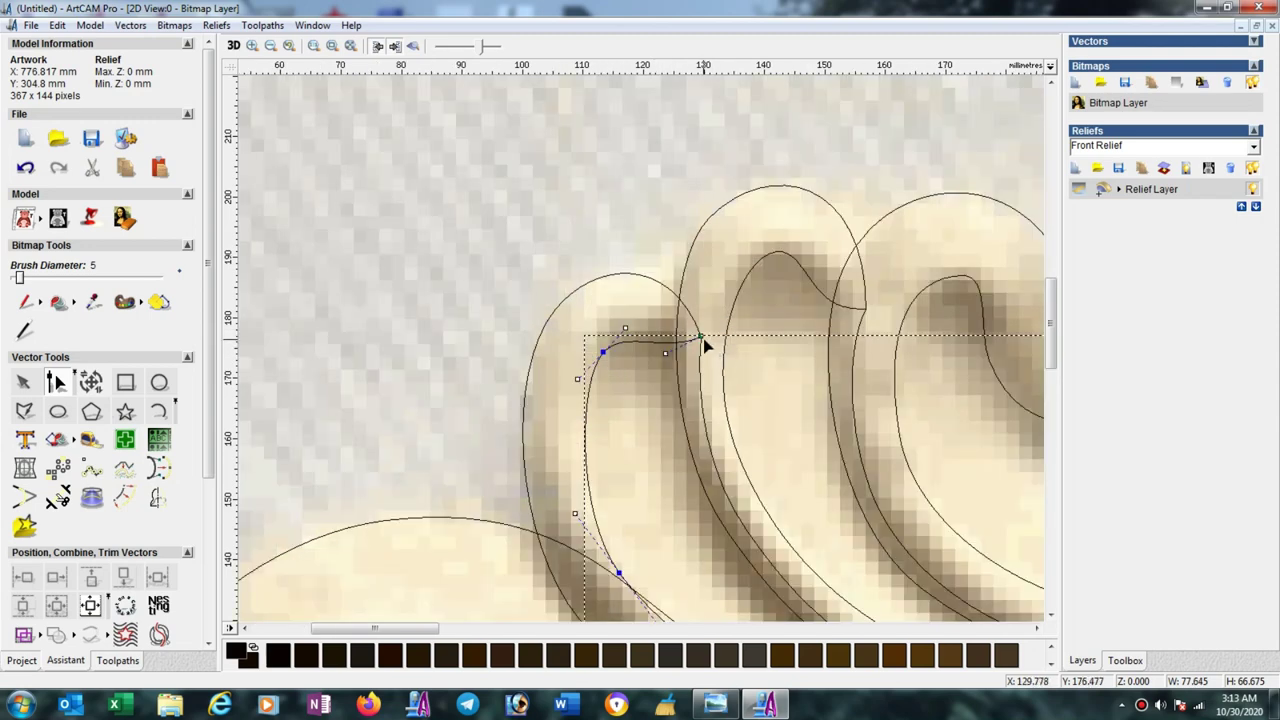
left_click(700, 338)
left_click_drag(697, 382, 693, 377)
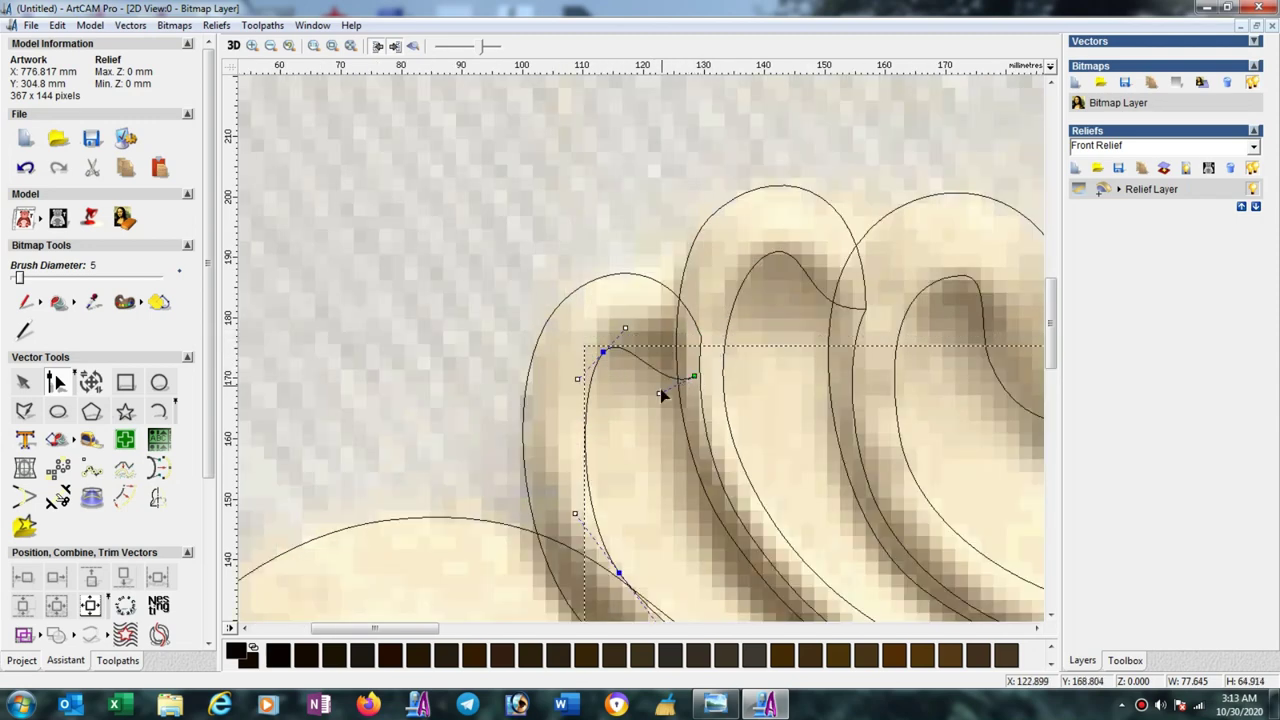
left_click(700, 336)
left_click_drag(703, 346, 701, 372)
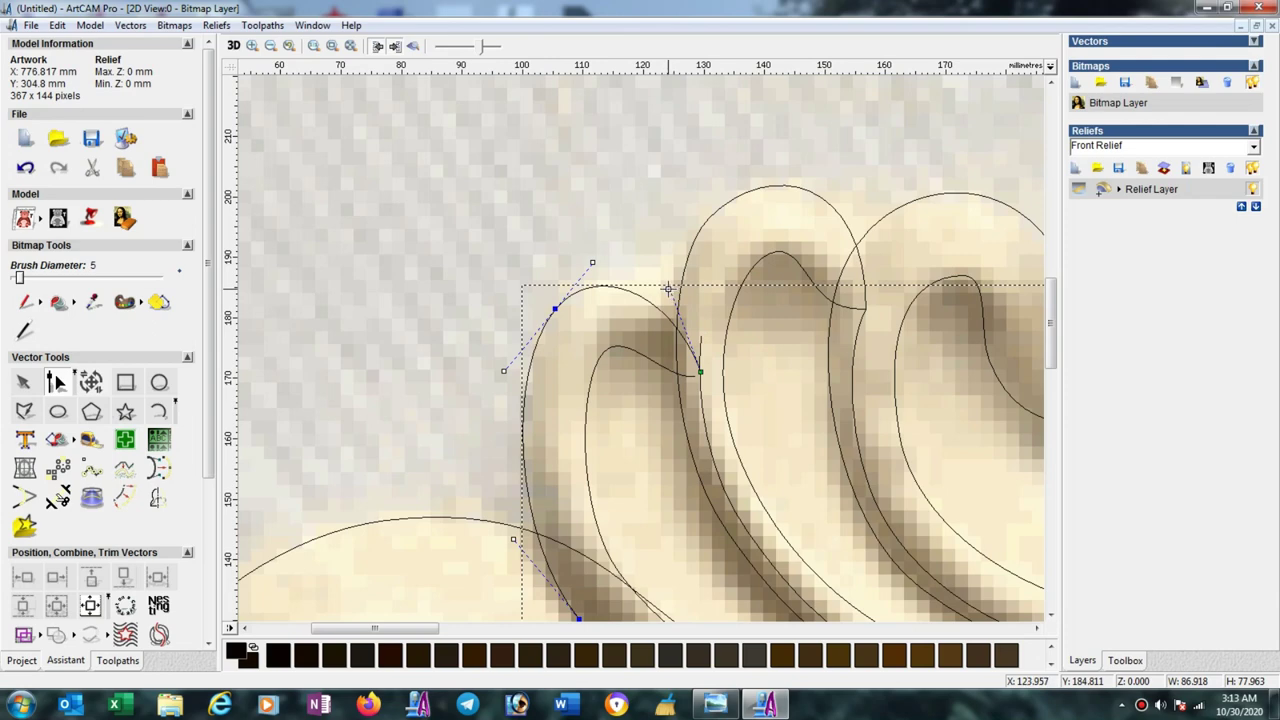
left_click_drag(668, 289, 708, 250)
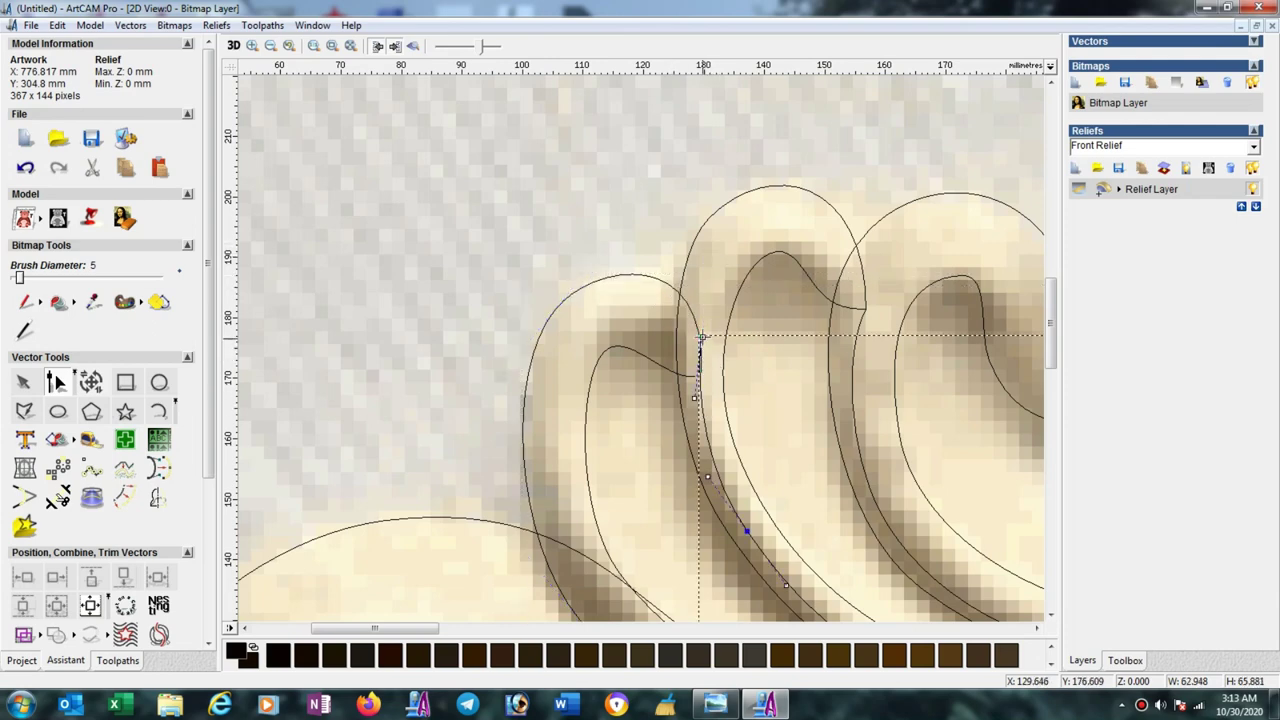
left_click(701, 378)
scroll(703, 455, "down", 2)
scroll(735, 450, "down", 2)
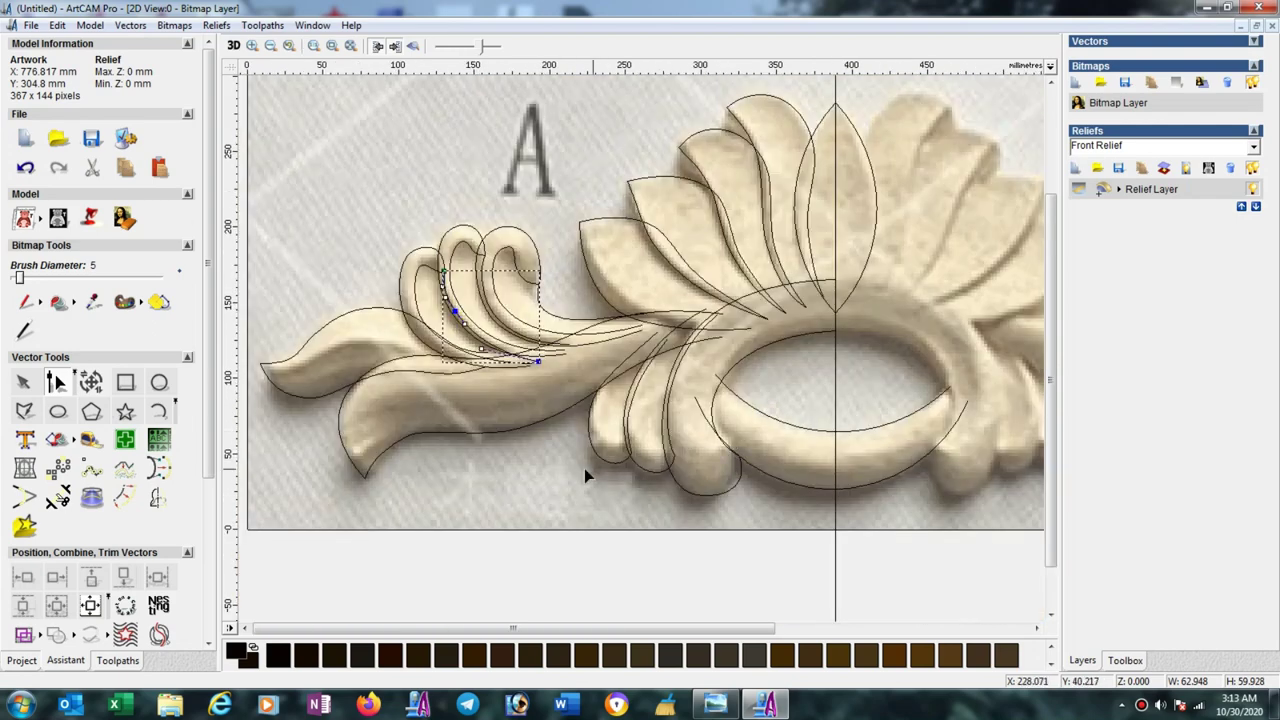
scroll(584, 476, "down", 1)
scroll(565, 427, "down", 2)
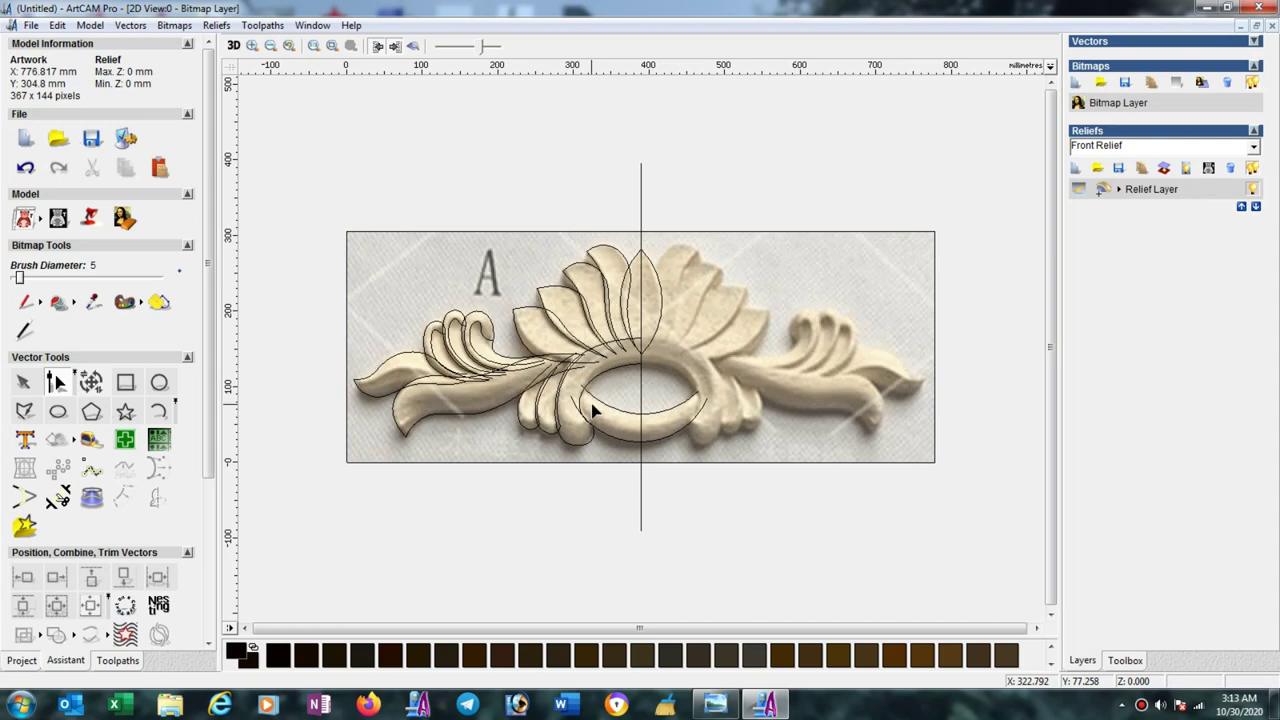
scroll(662, 400, "up", 2)
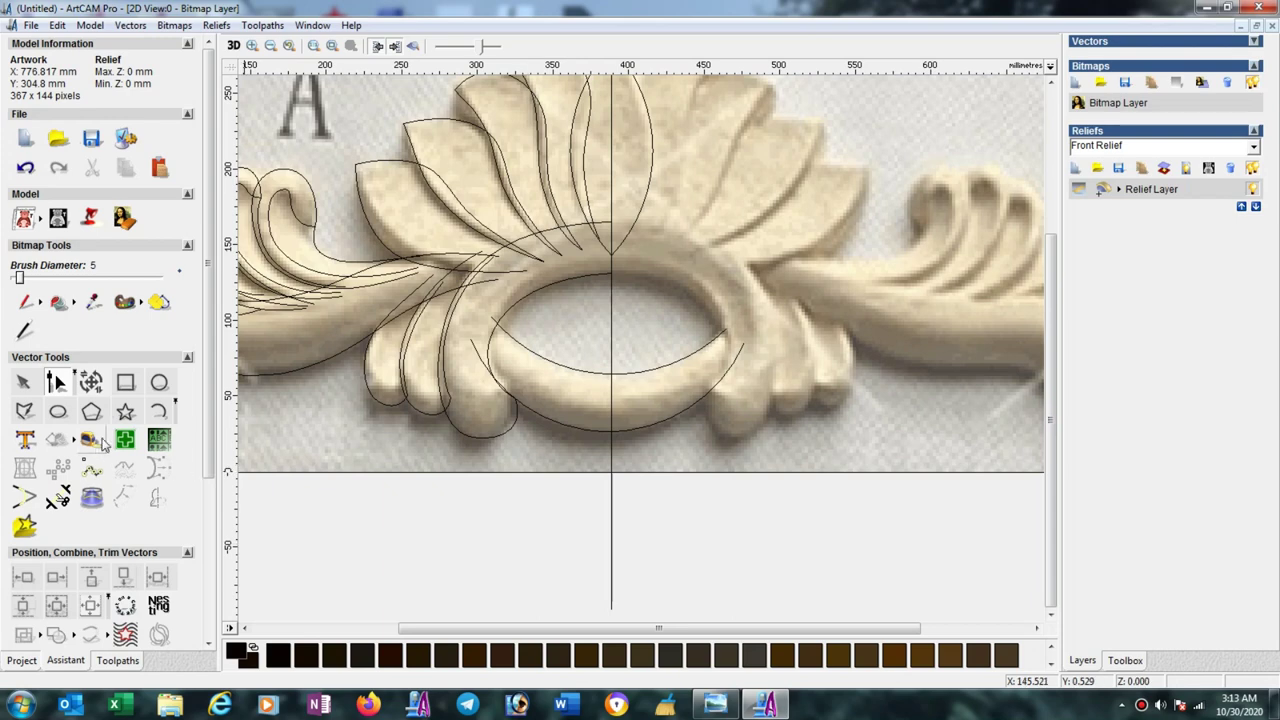
Add a horizontal guideline below the carving and draw a three-point arc sitting on it.
left_click_drag(463, 72, 471, 514)
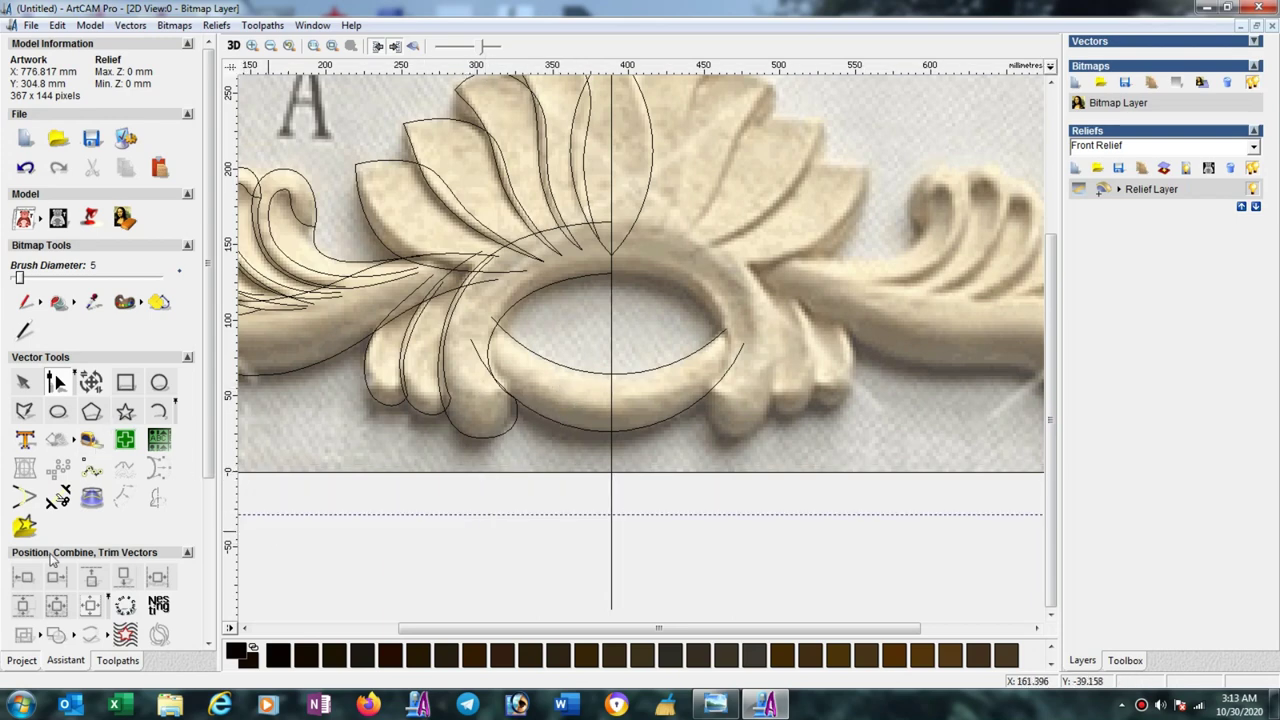
left_click(158, 411)
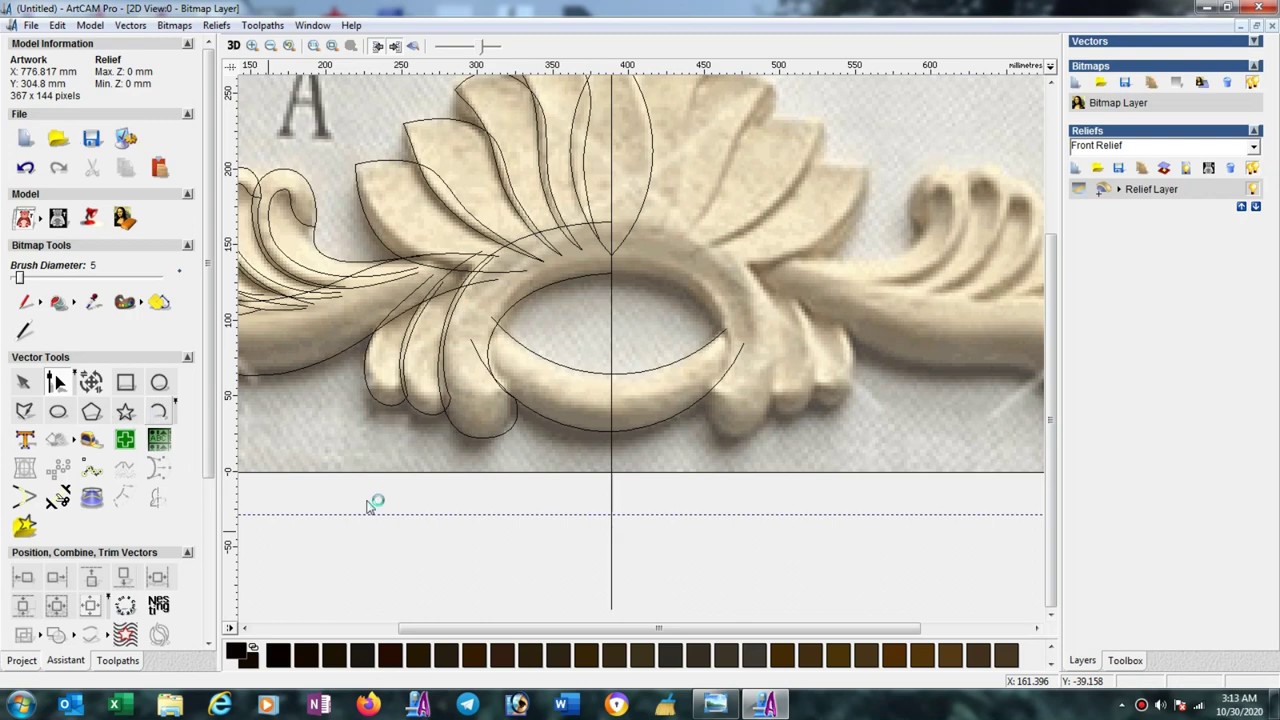
left_click(488, 514)
left_click(530, 514)
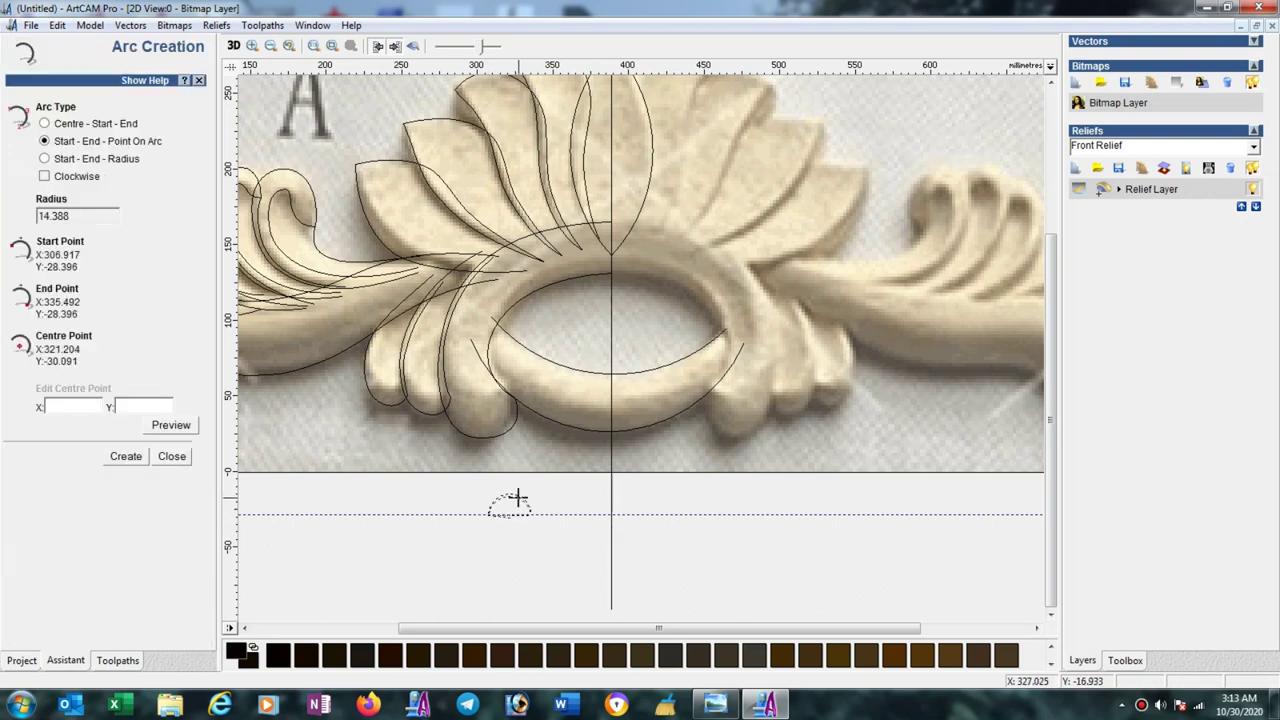
left_click(513, 497)
left_click(172, 456)
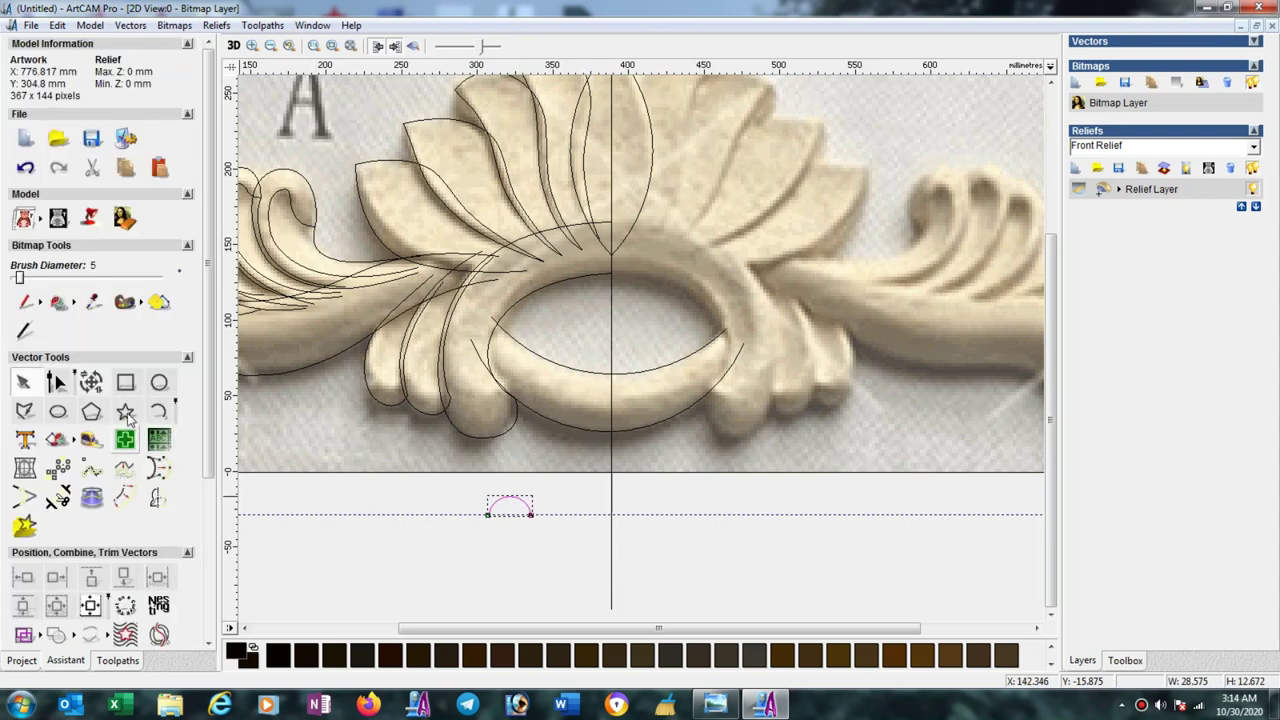
scroll(480, 498, "up", 2)
scroll(545, 465, "up", 2)
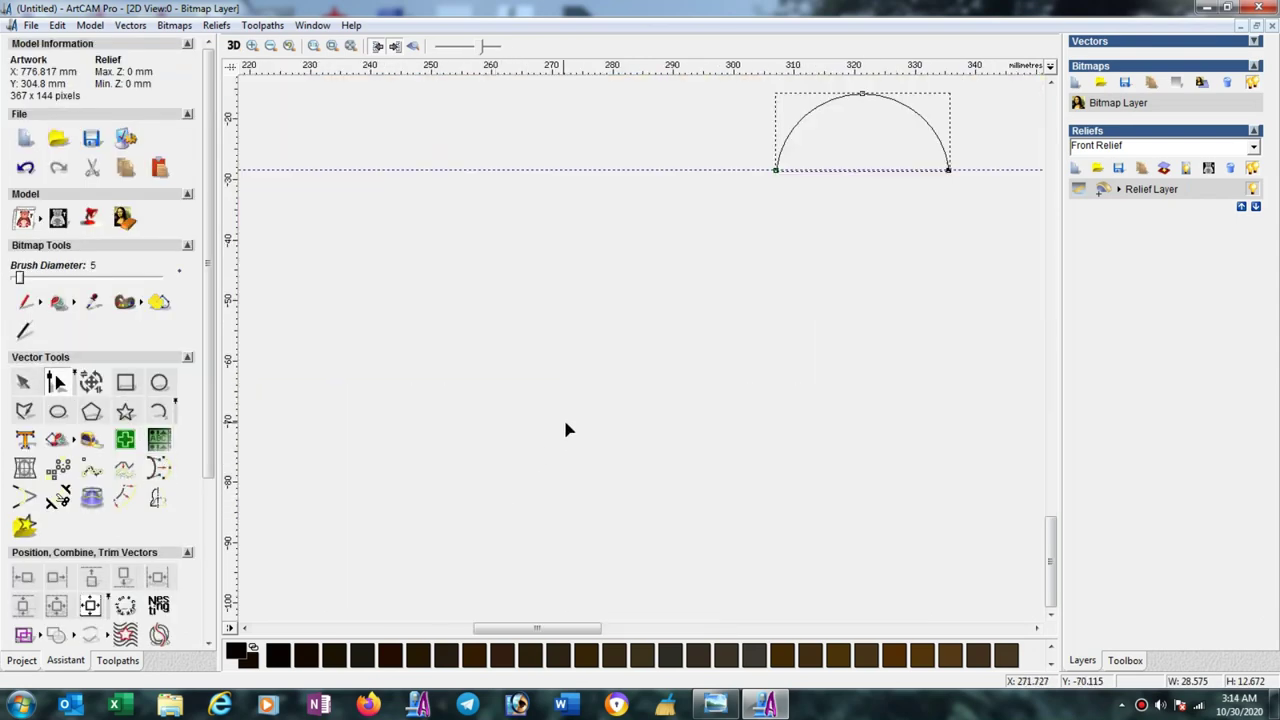
scroll(640, 370, "down", 2)
scroll(760, 245, "down", 2)
scroll(657, 343, "up", 2)
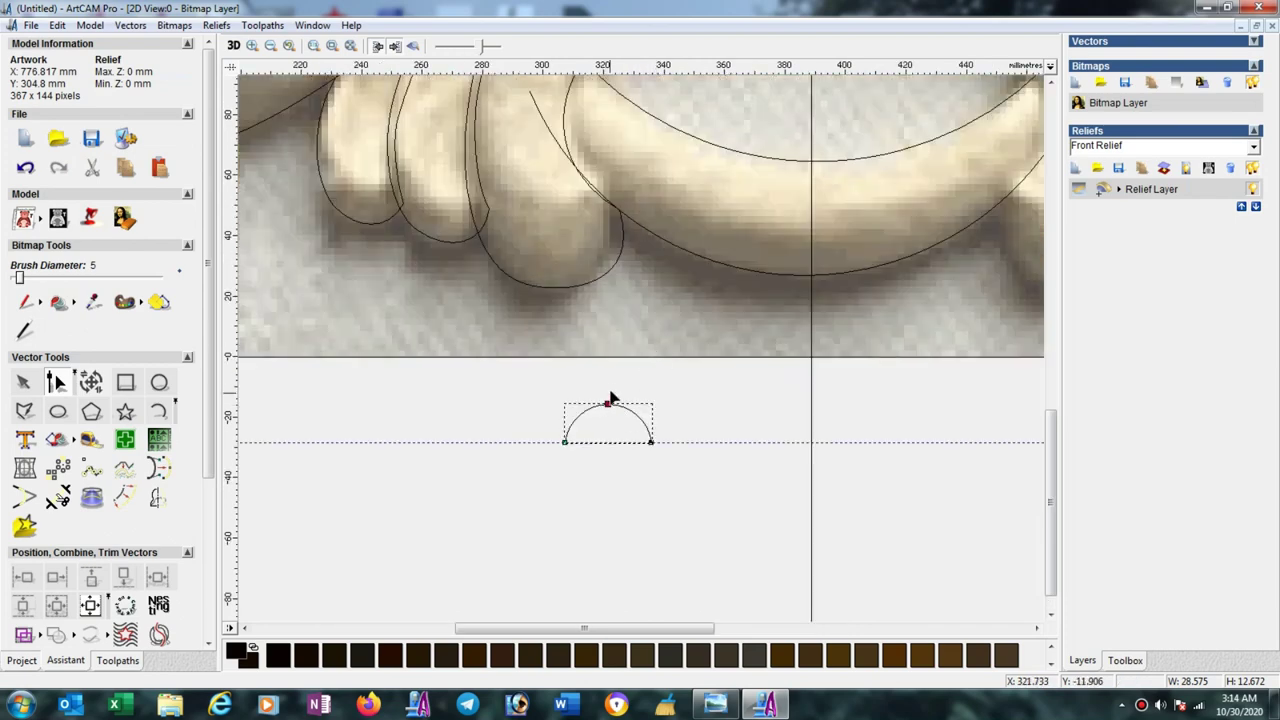
scroll(625, 402, "up", 3)
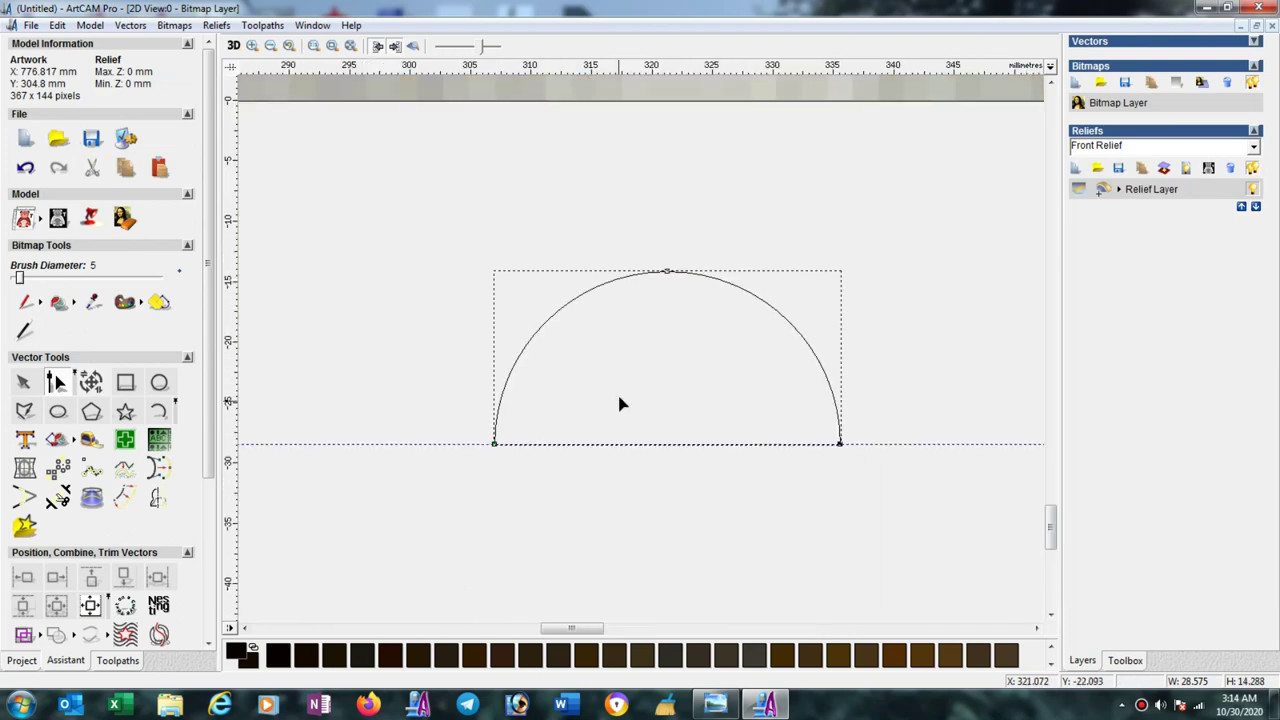
Add a vertical guide through the arc's top and snap the arc's right side straight along it.
left_click(676, 273)
left_click_drag(232, 475, 678, 336)
left_click_drag(825, 443, 676, 444)
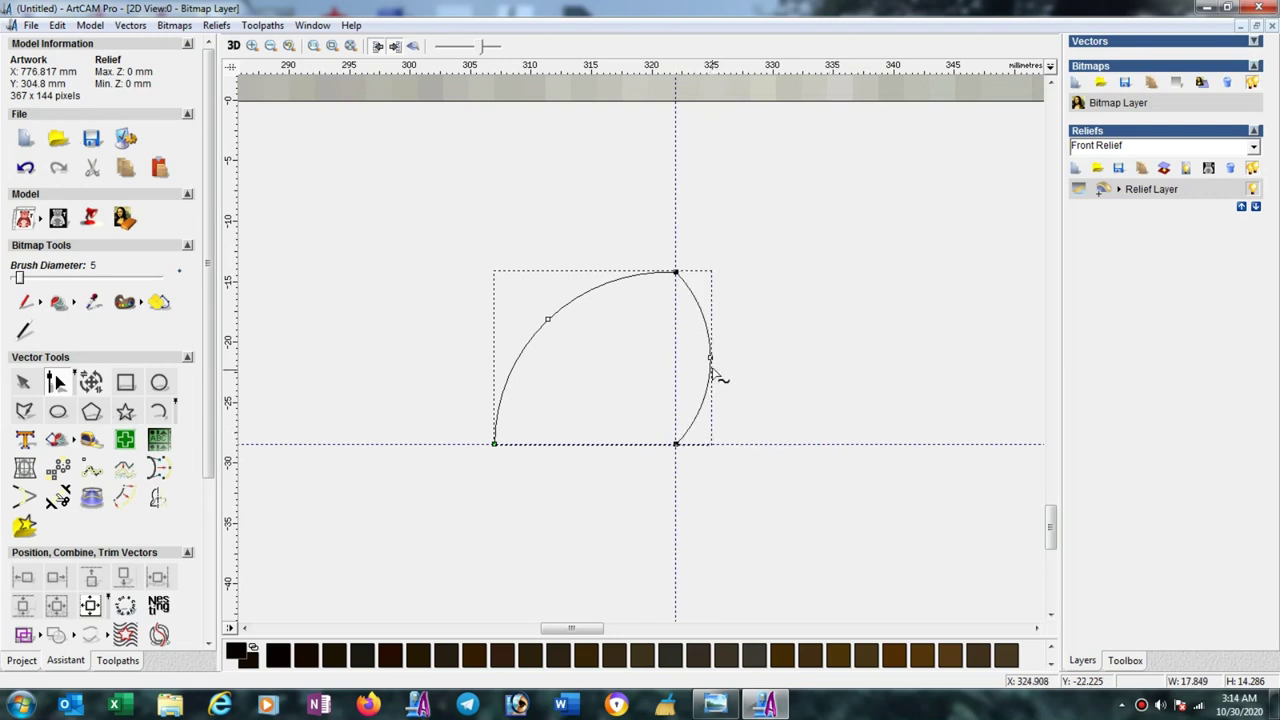
left_click_drag(711, 356, 676, 358)
scroll(646, 355, "down", 3)
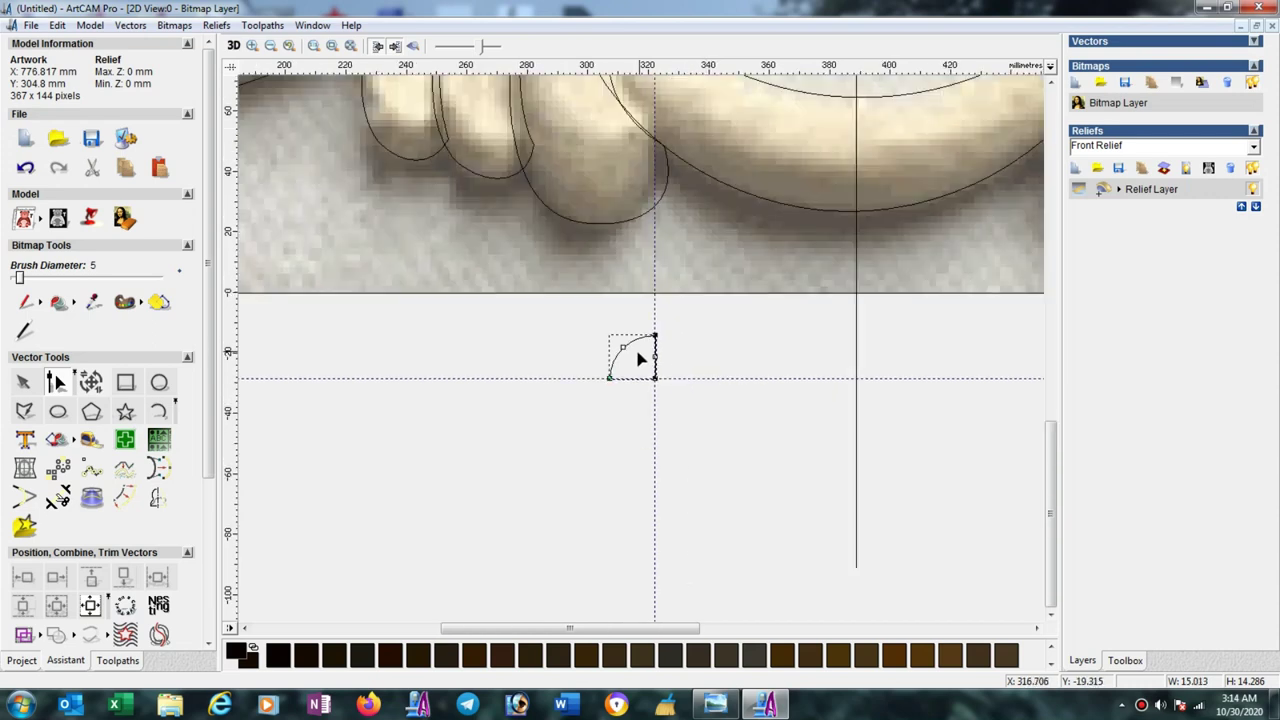
scroll(630, 361, "down", 2)
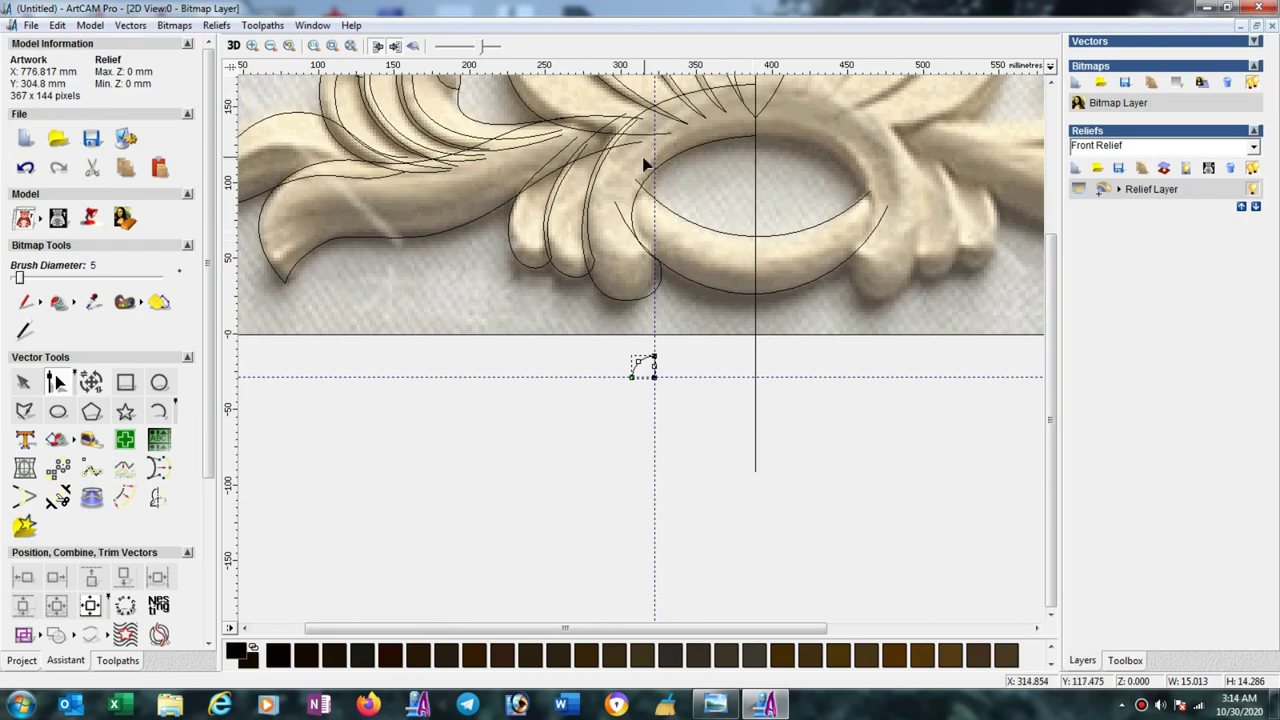
scroll(646, 163, "down", 2)
scroll(566, 382, "up", 2)
scroll(722, 372, "up", 2)
scroll(896, 351, "down", 2)
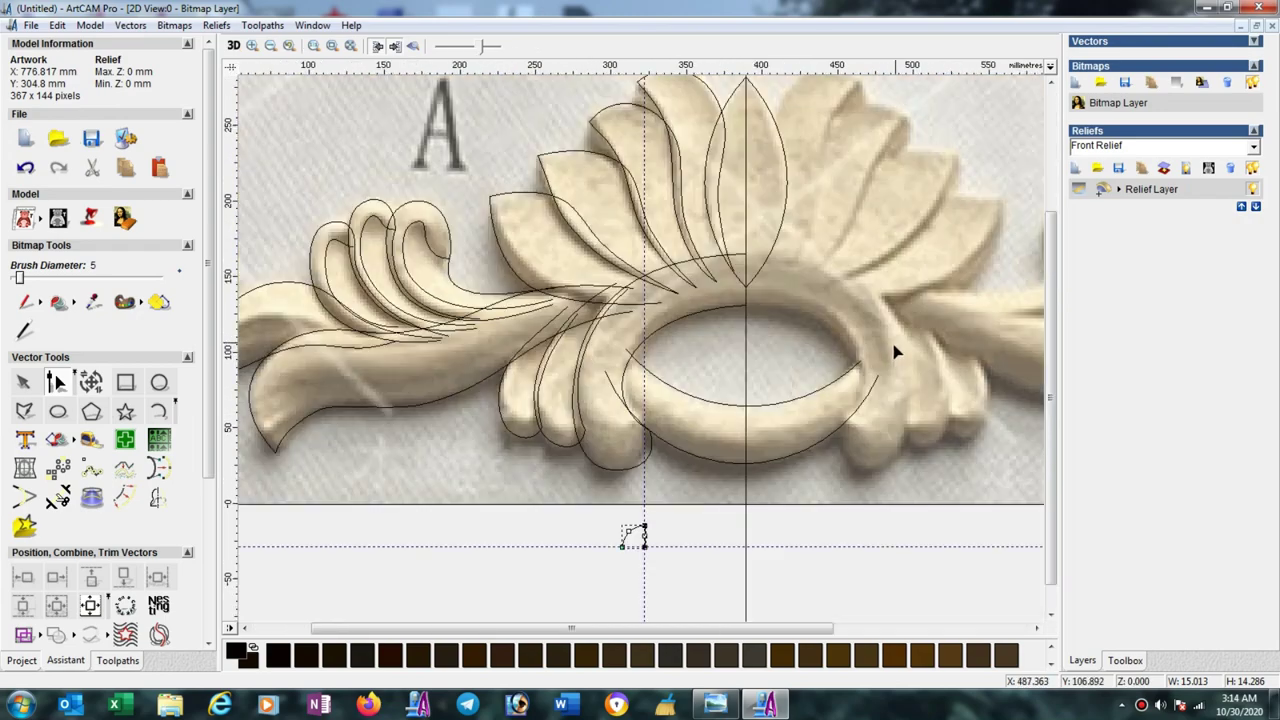
scroll(640, 335, "up", 2)
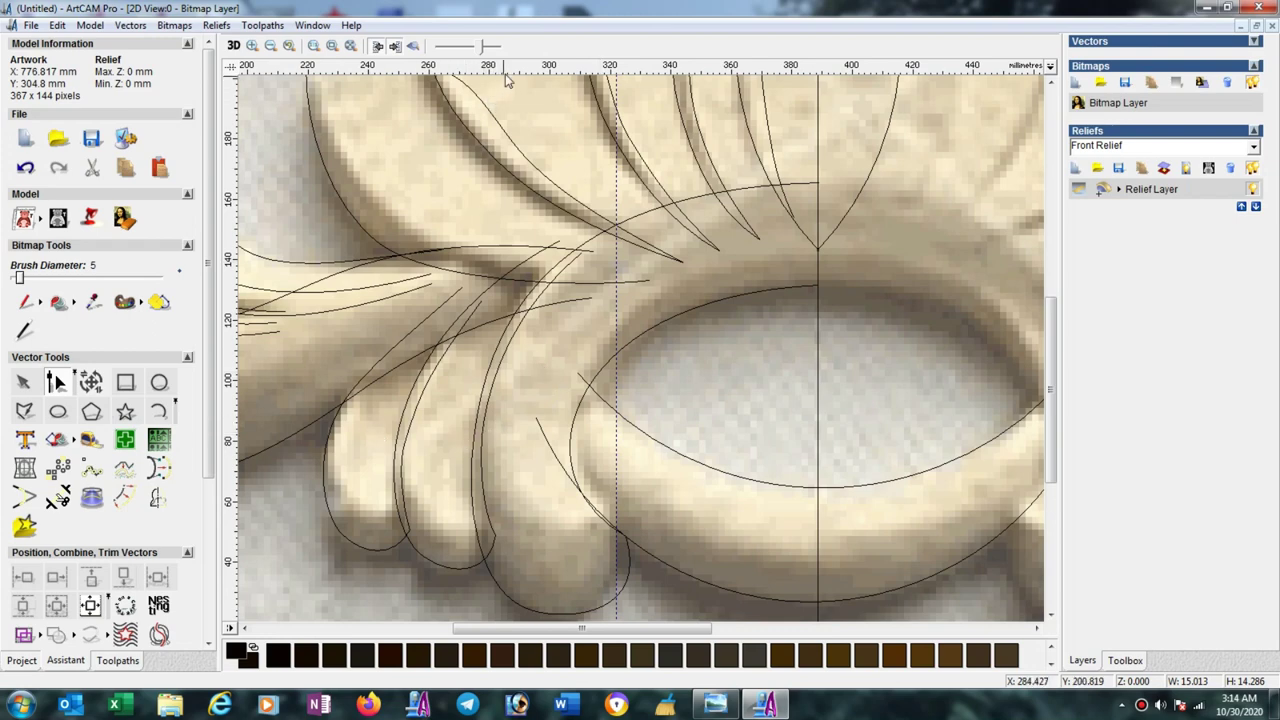
Add a horizontal guideline across the ring and draw an arc ending at the ring's edge.
left_click_drag(505, 66, 518, 398)
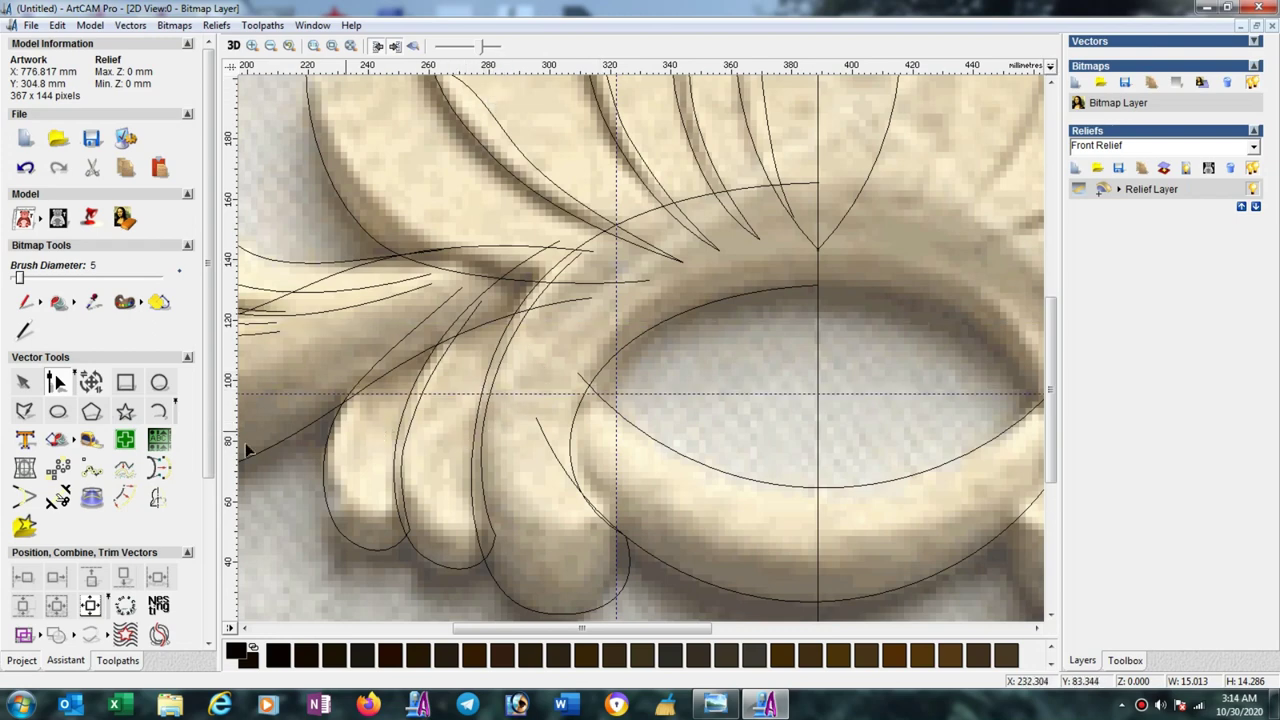
left_click(158, 411)
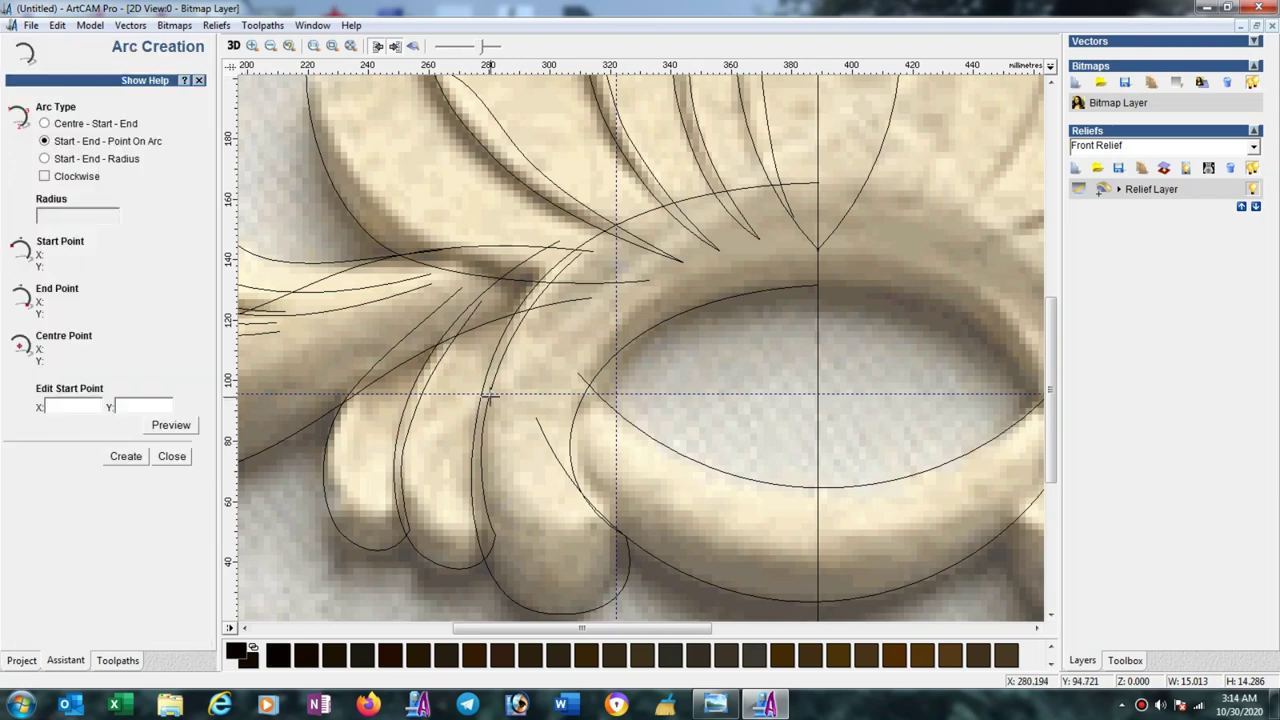
left_click(482, 395)
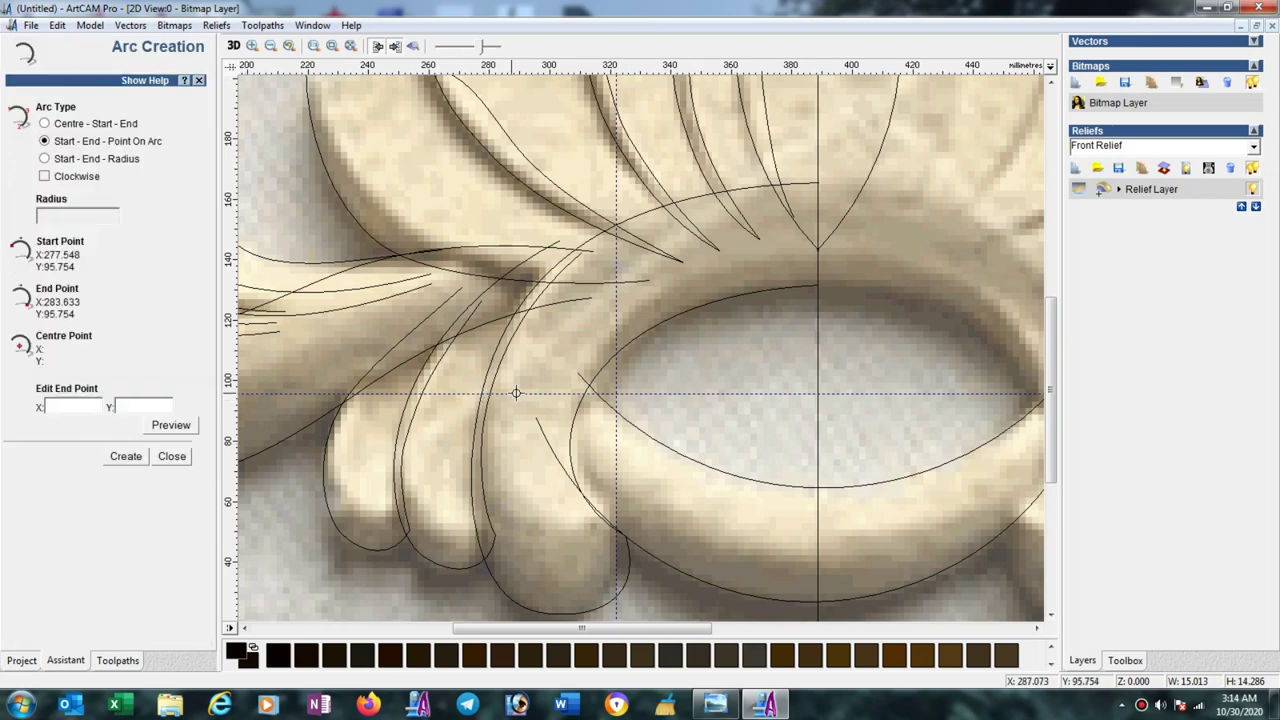
left_click(598, 390)
left_click(598, 390)
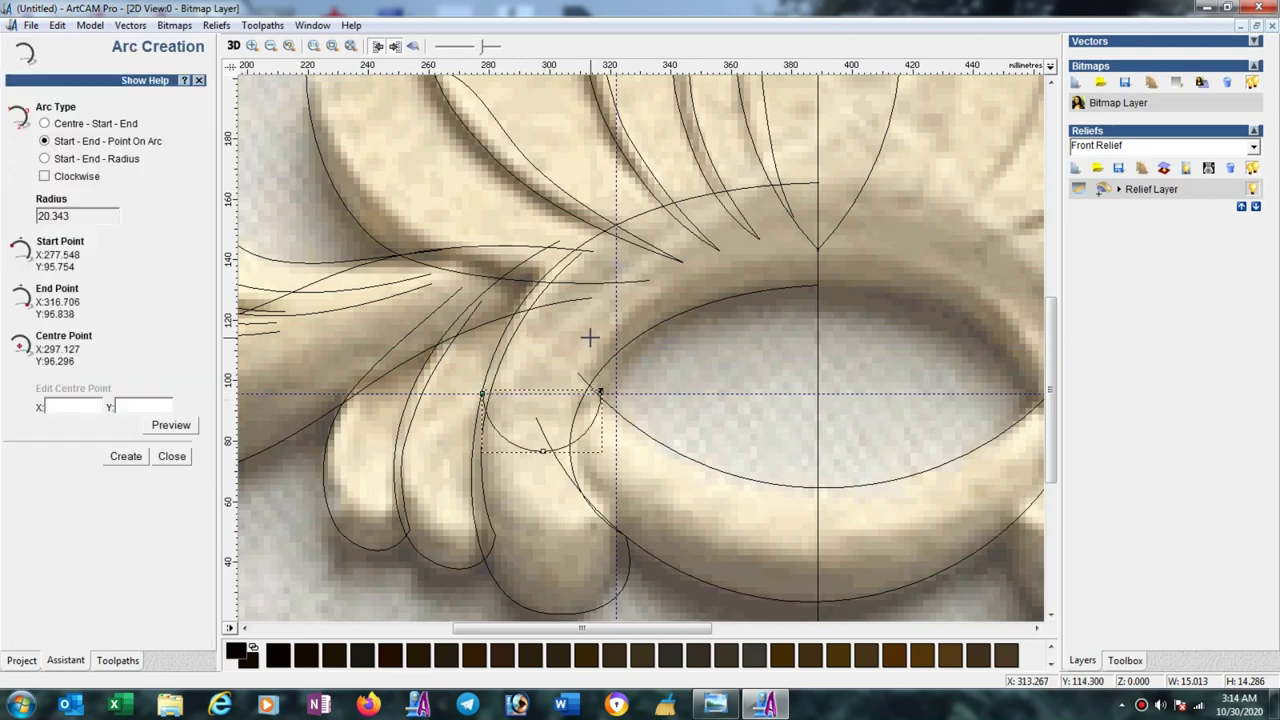
left_click(171, 456)
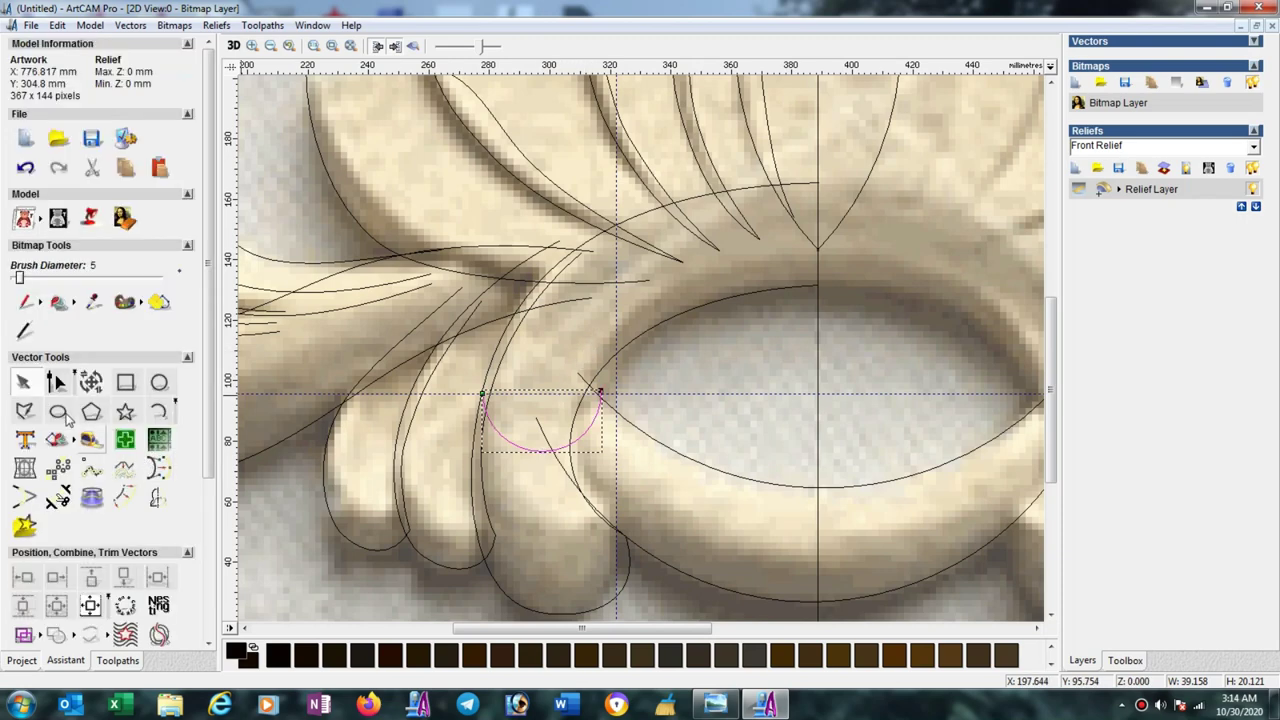
Reshape the arc into a wavy curve and move it below the carving.
left_click_drag(541, 452, 541, 385)
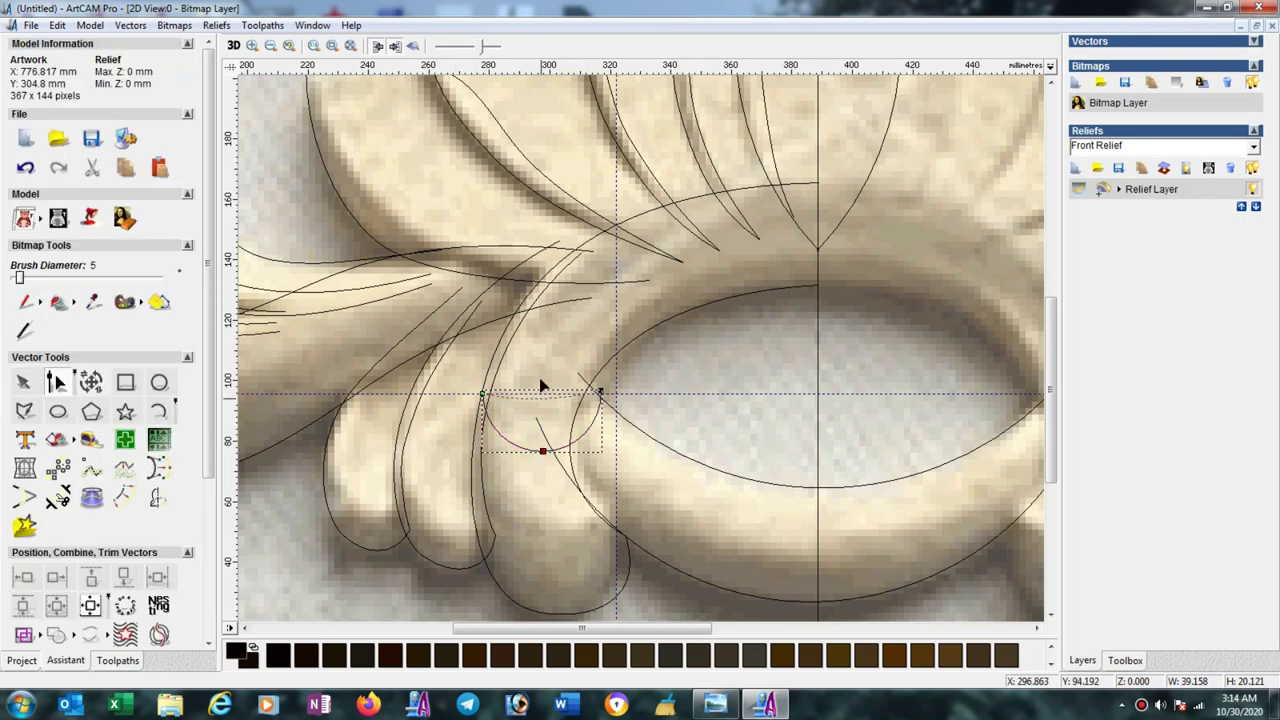
left_click_drag(535, 320, 540, 335)
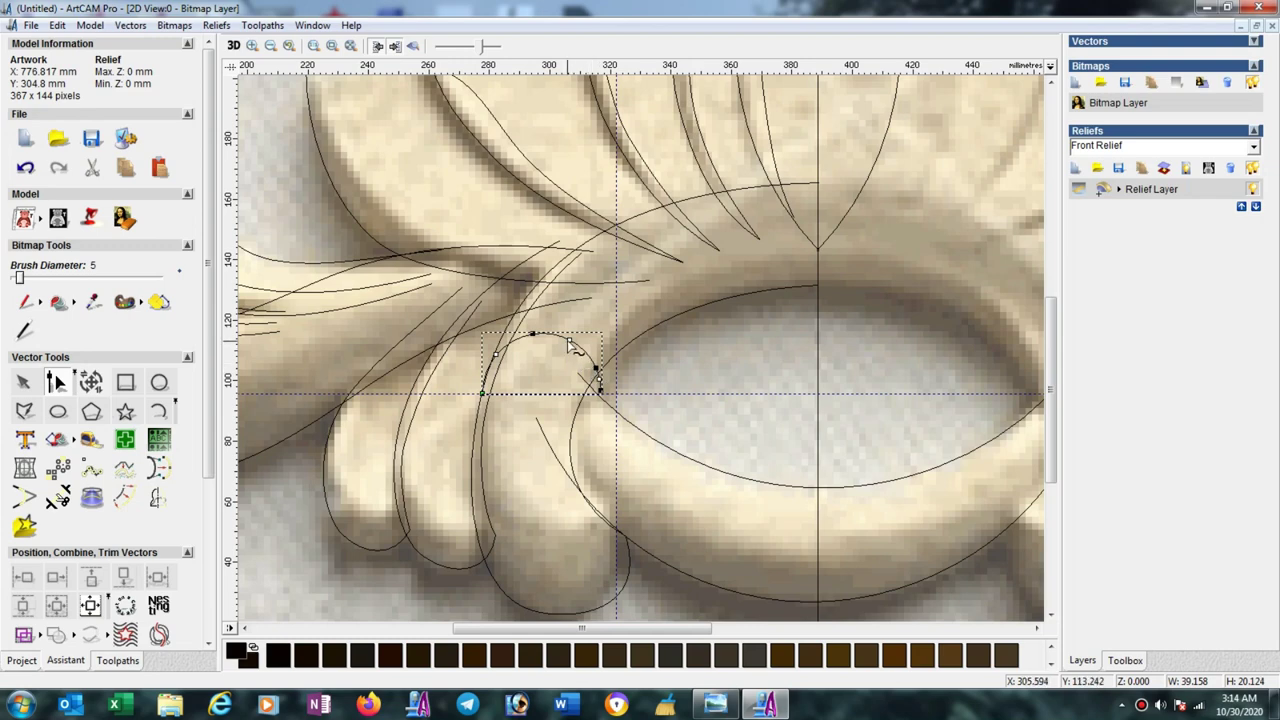
left_click_drag(568, 339, 555, 366)
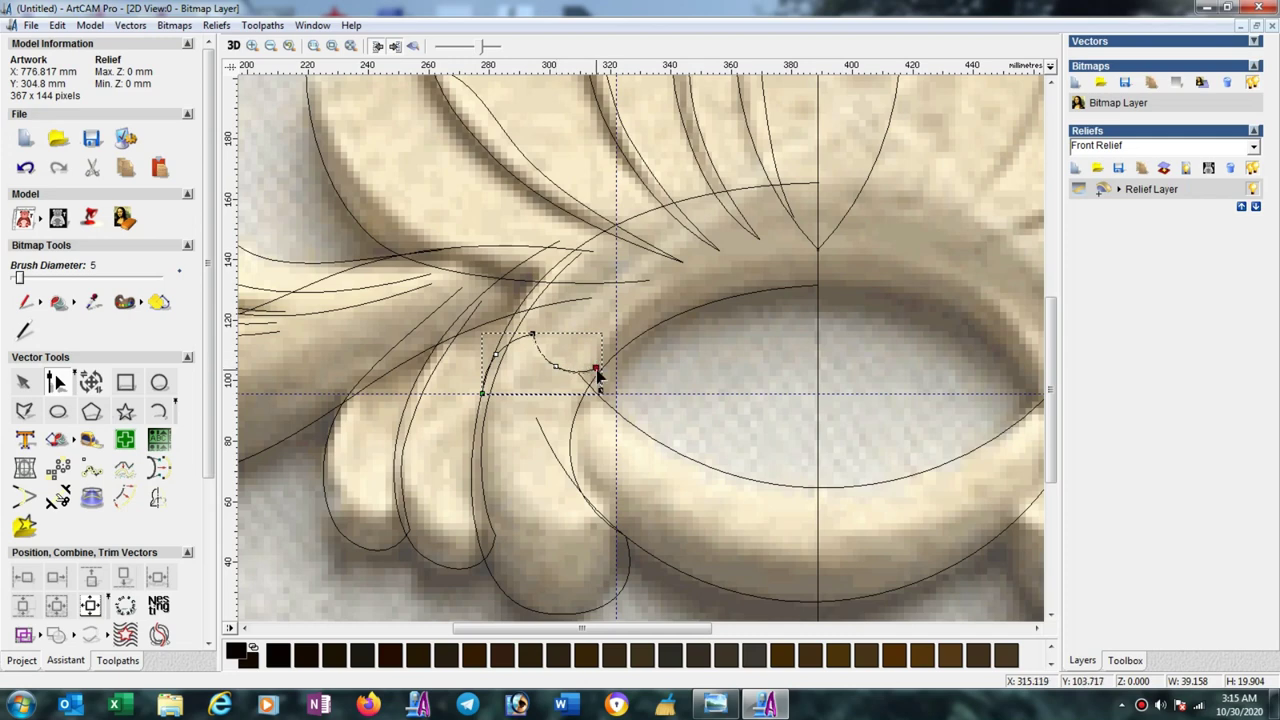
scroll(583, 352, "down", 2)
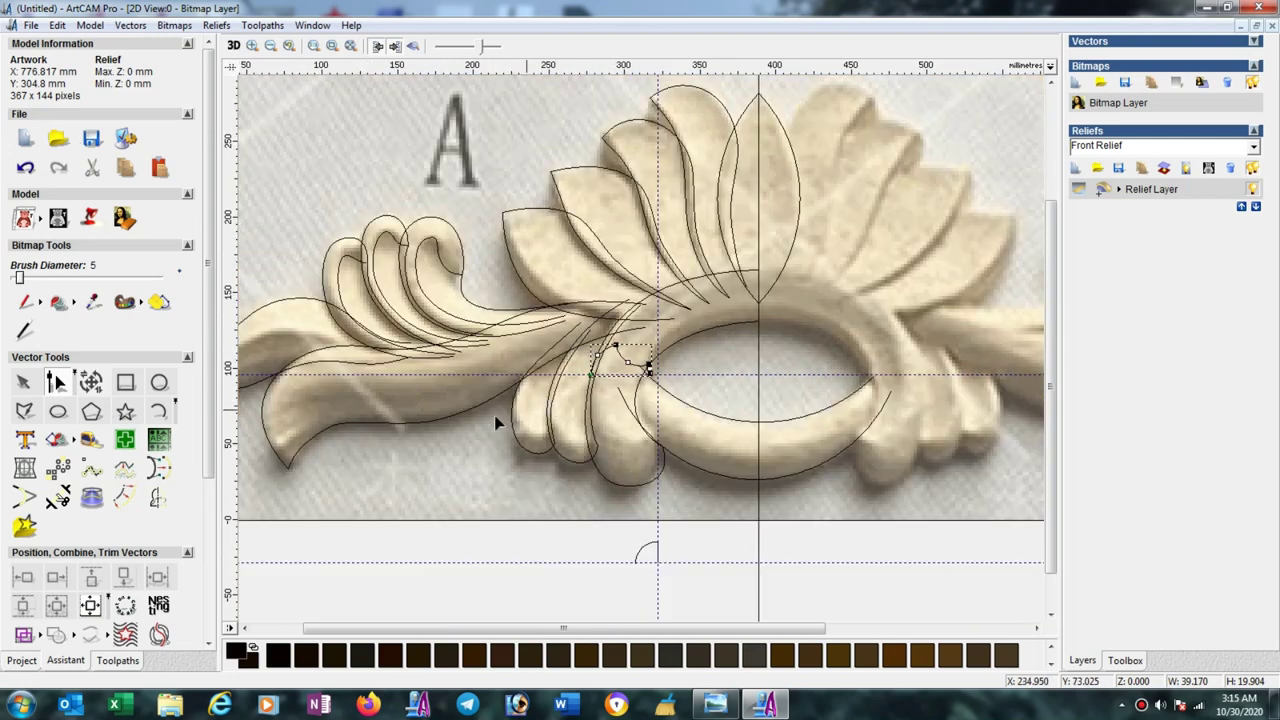
left_click(22, 382)
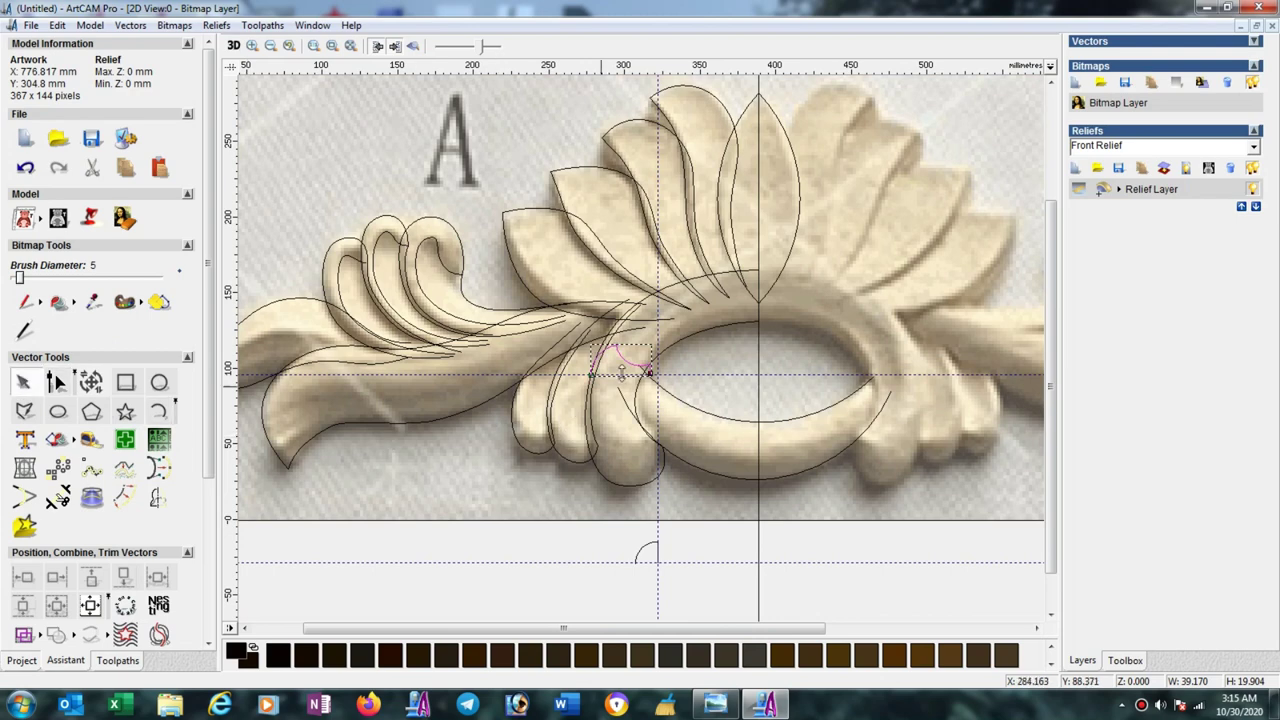
left_click_drag(612, 376, 552, 546)
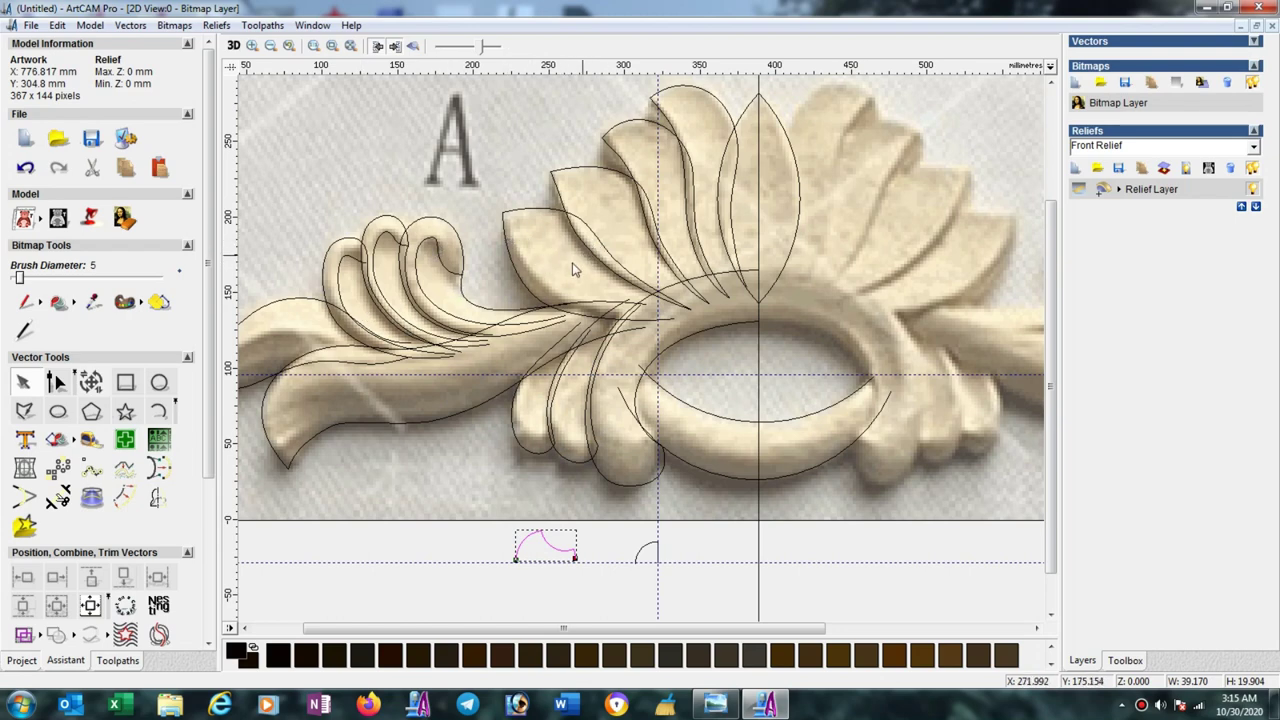
Place a horizontal guide across the upper-left leaf and draw a three-point arc over it.
left_click(158, 412)
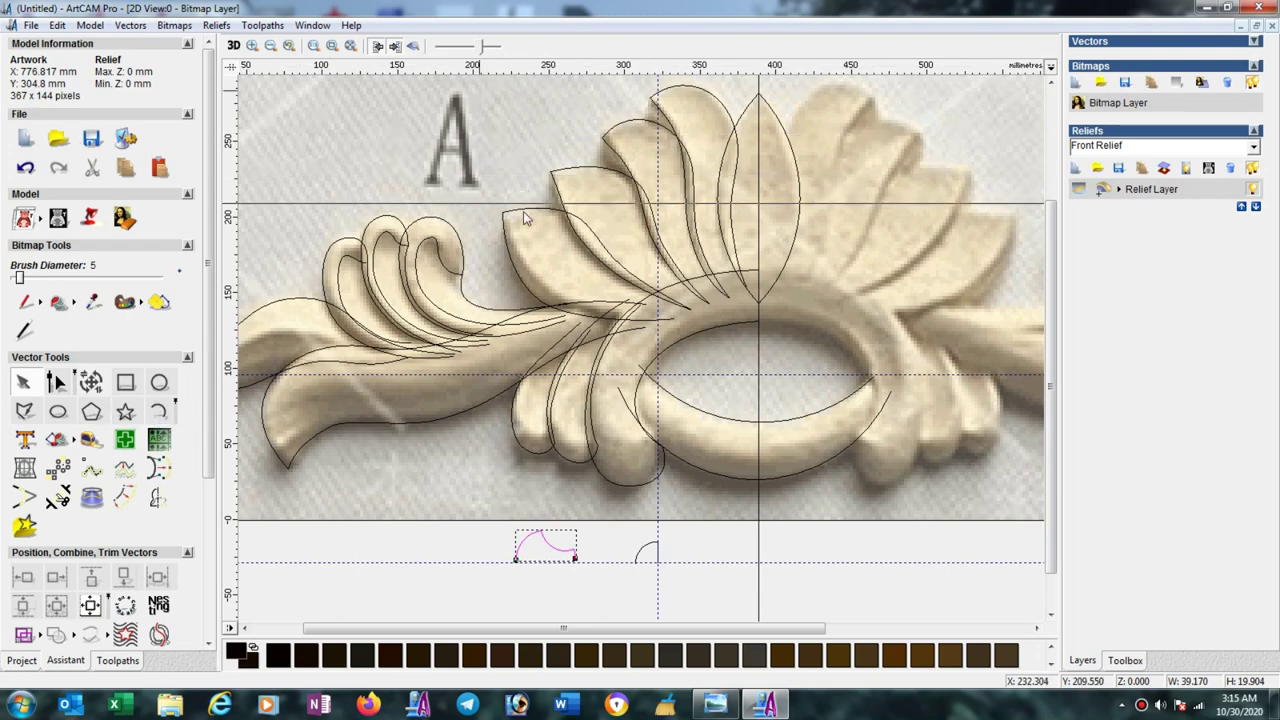
left_click_drag(531, 268, 531, 275)
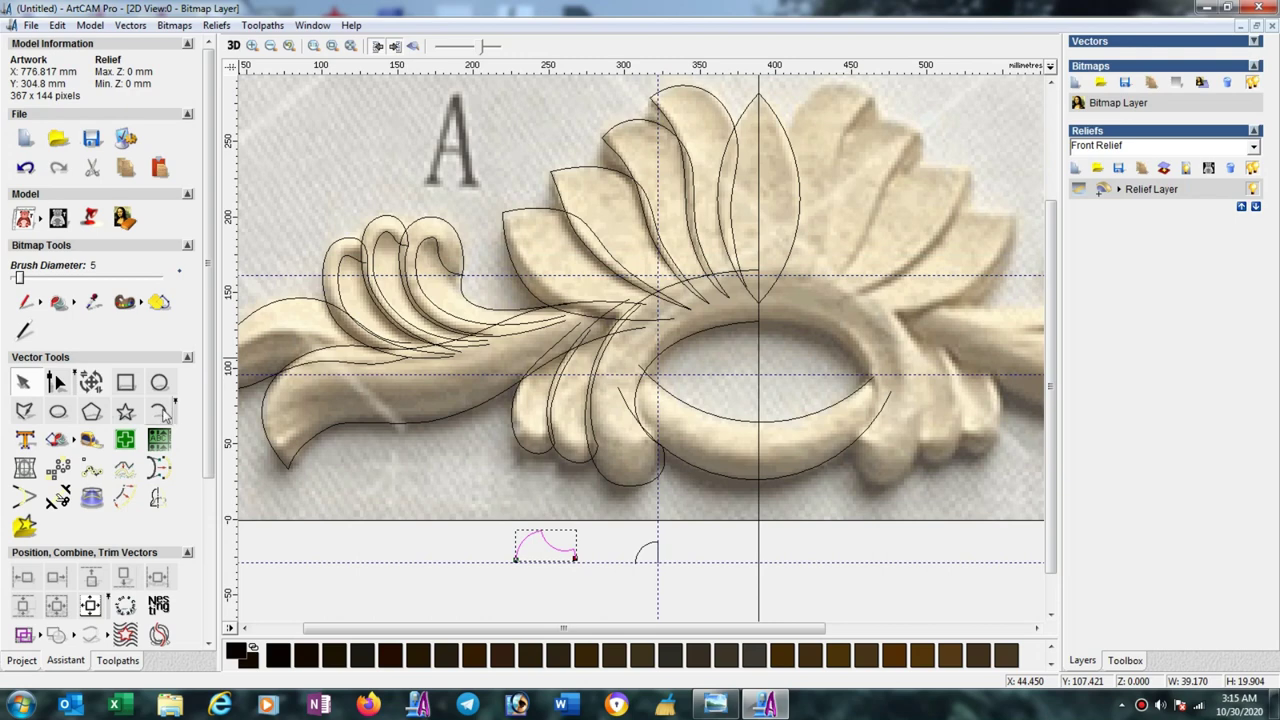
left_click(515, 276)
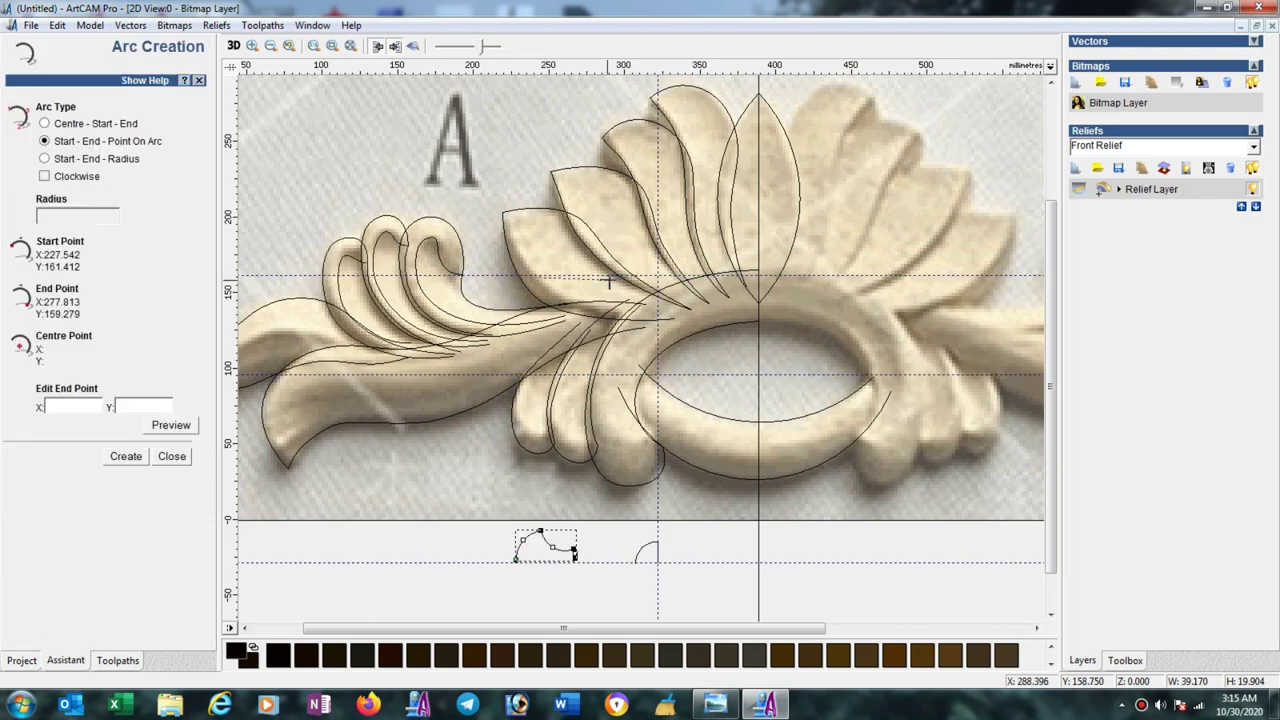
left_click(632, 274)
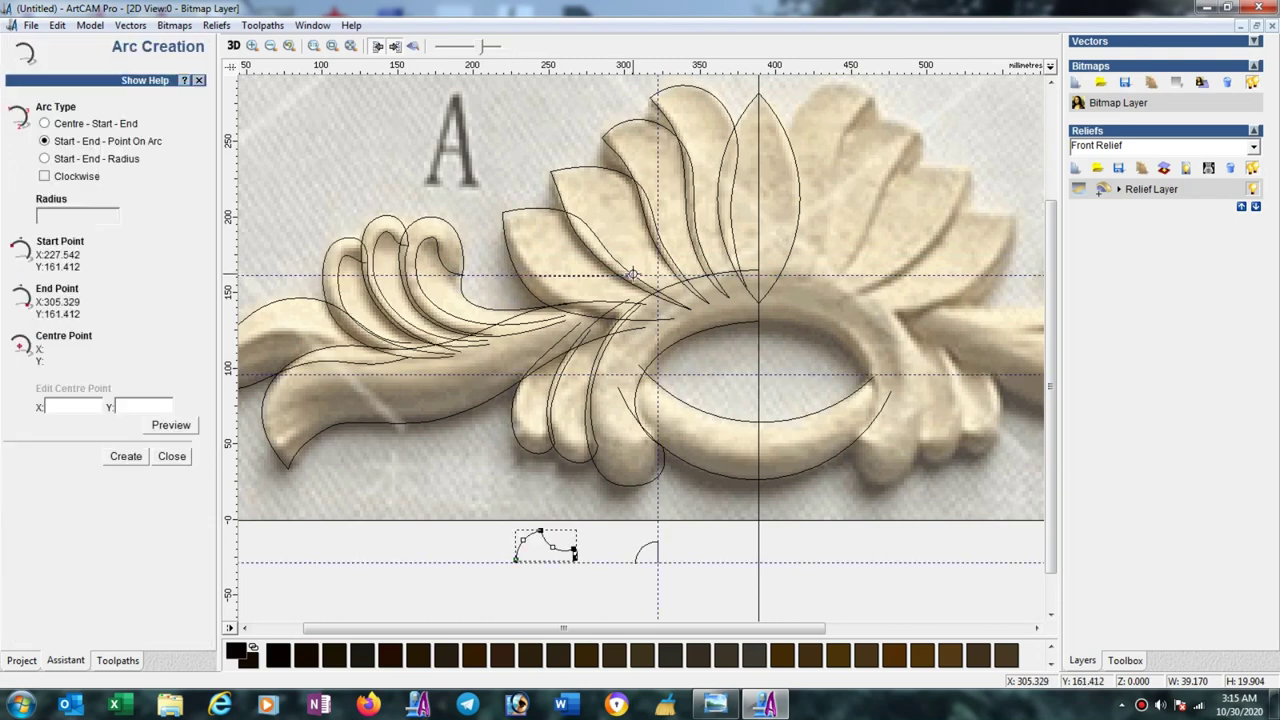
left_click(611, 220)
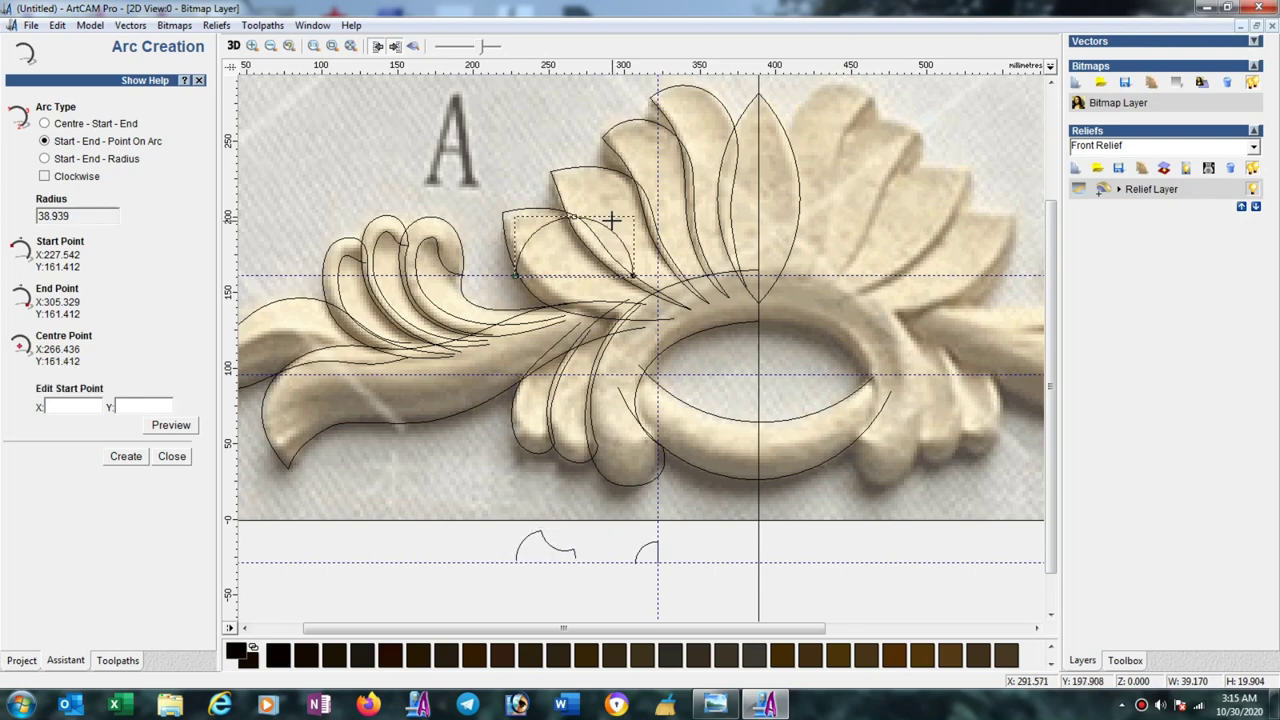
left_click(171, 457)
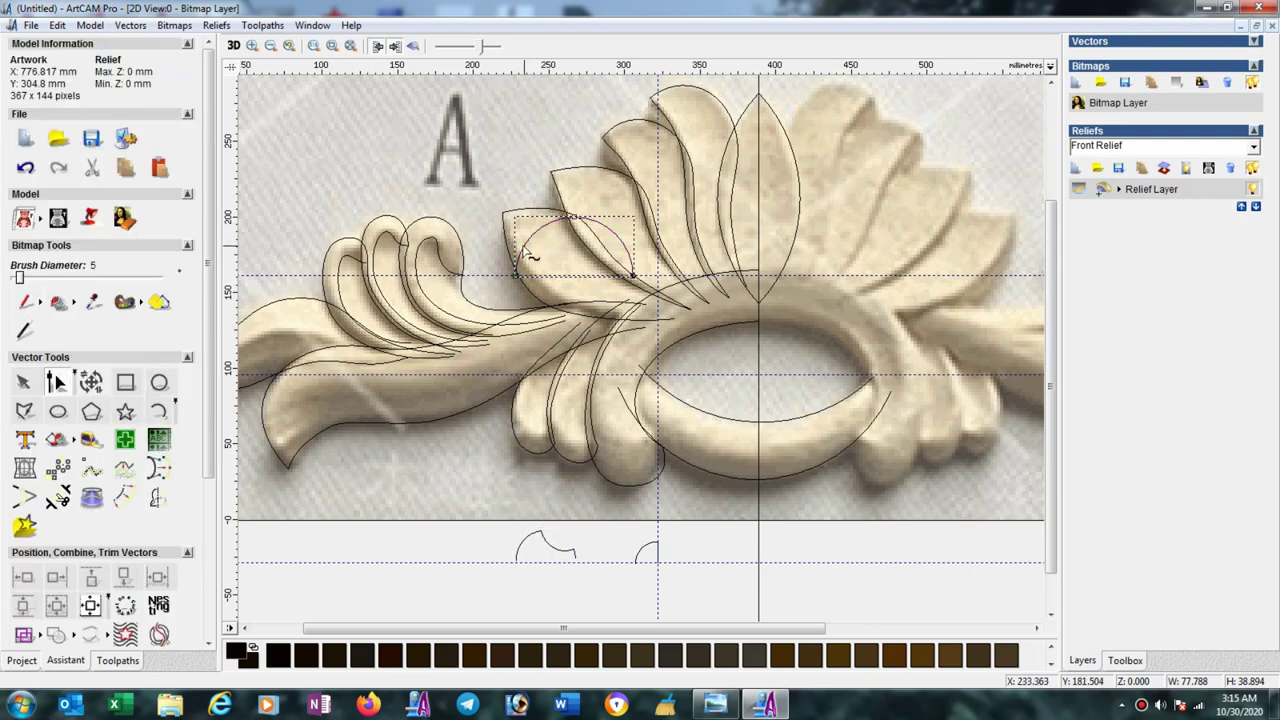
Delete the arc's top node to flatten it and move the curve below the carving's lower left.
left_click(524, 252)
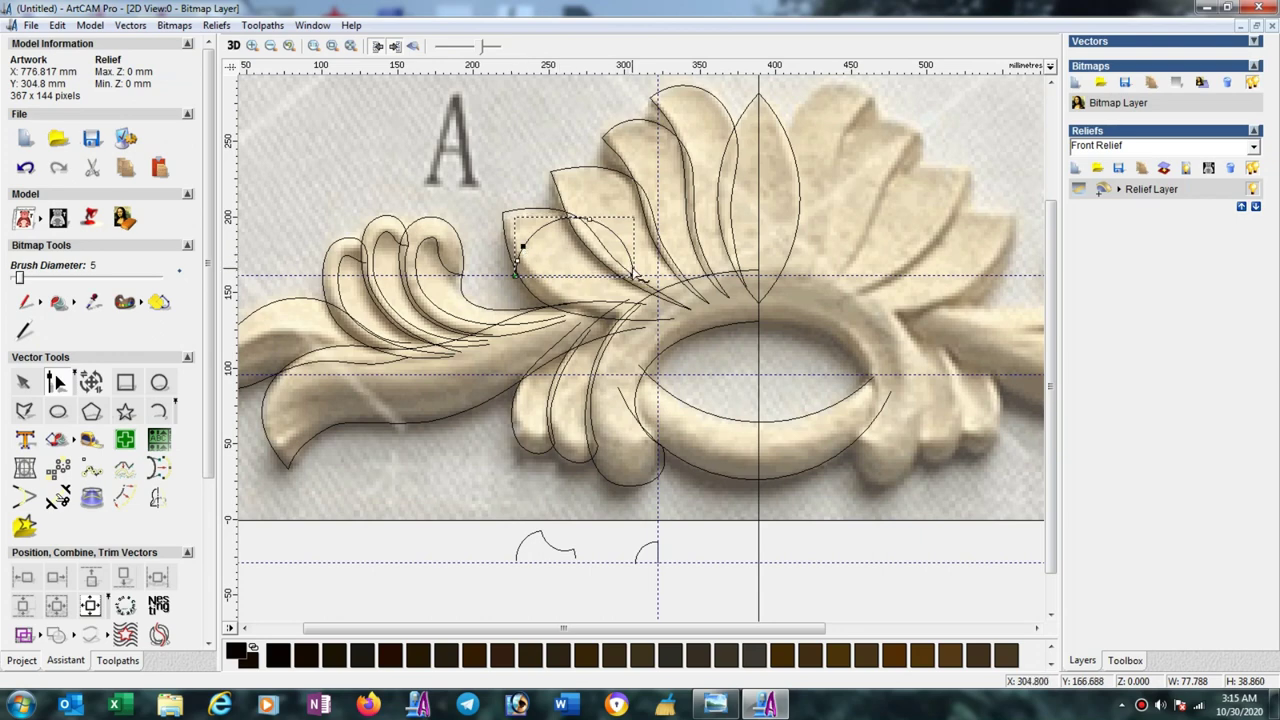
left_click(585, 218)
key("d")
left_click(57, 385)
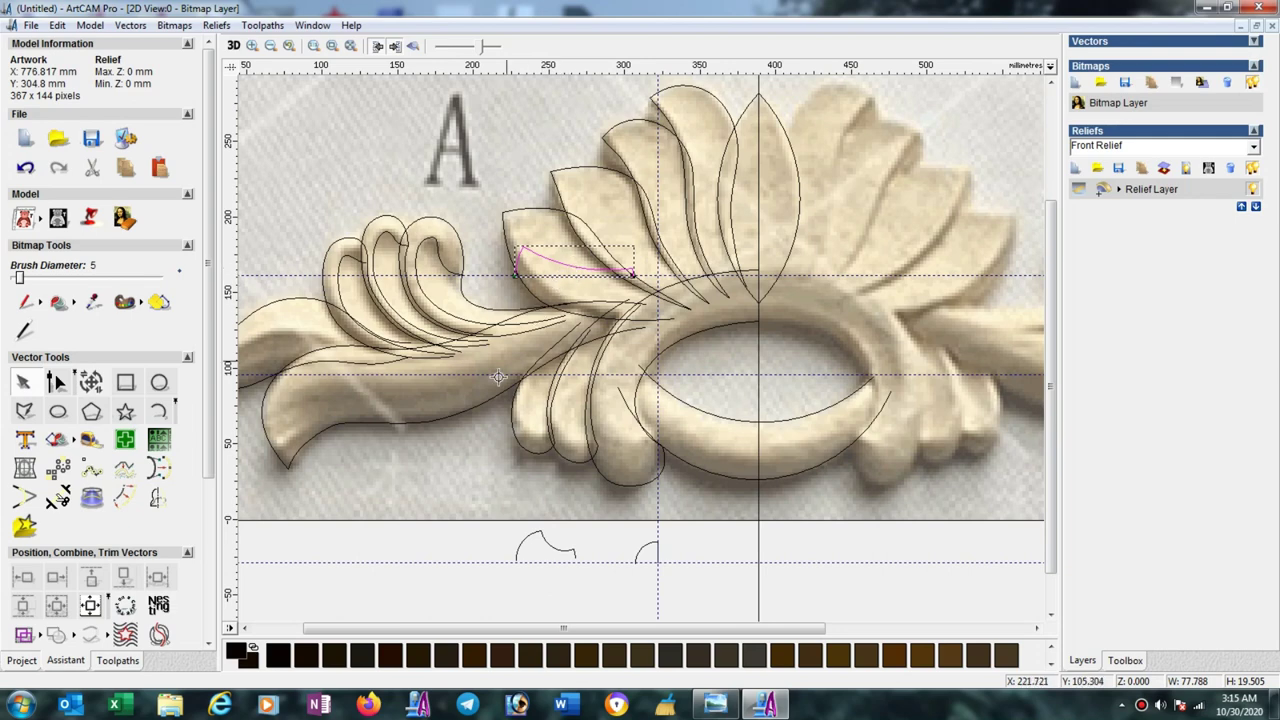
left_click_drag(574, 261, 441, 495)
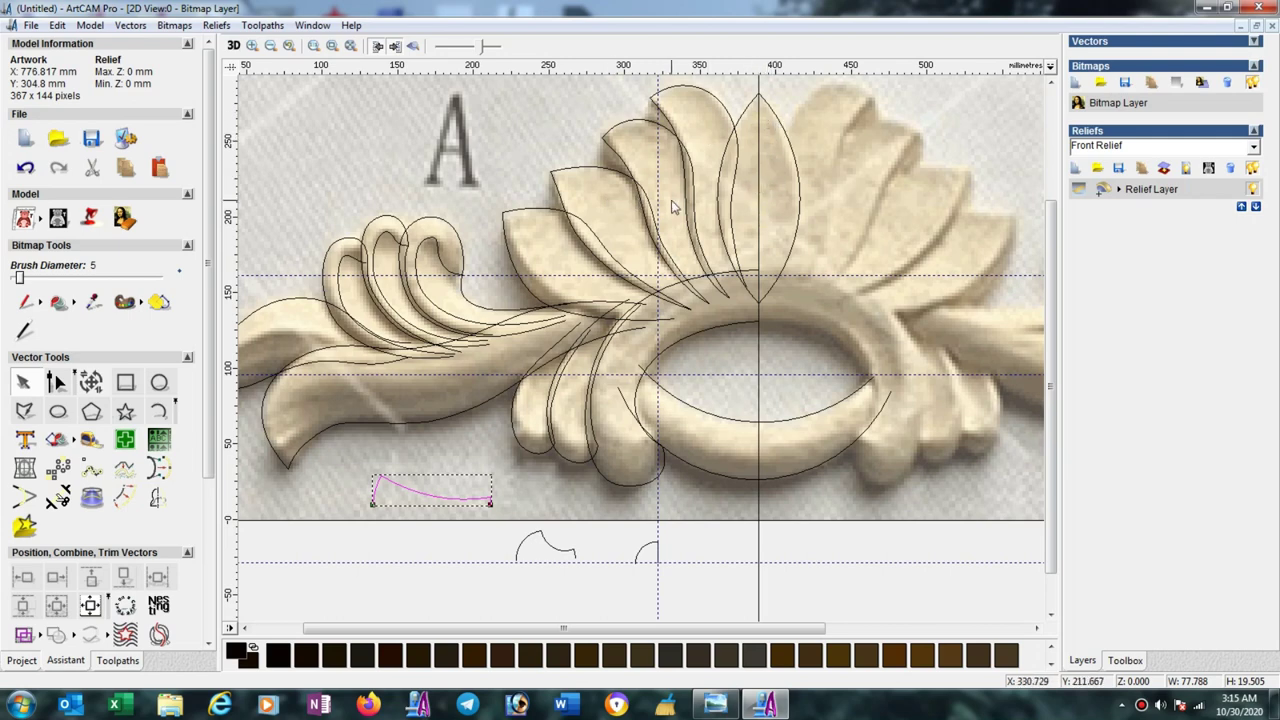
left_click_drag(710, 66, 724, 212)
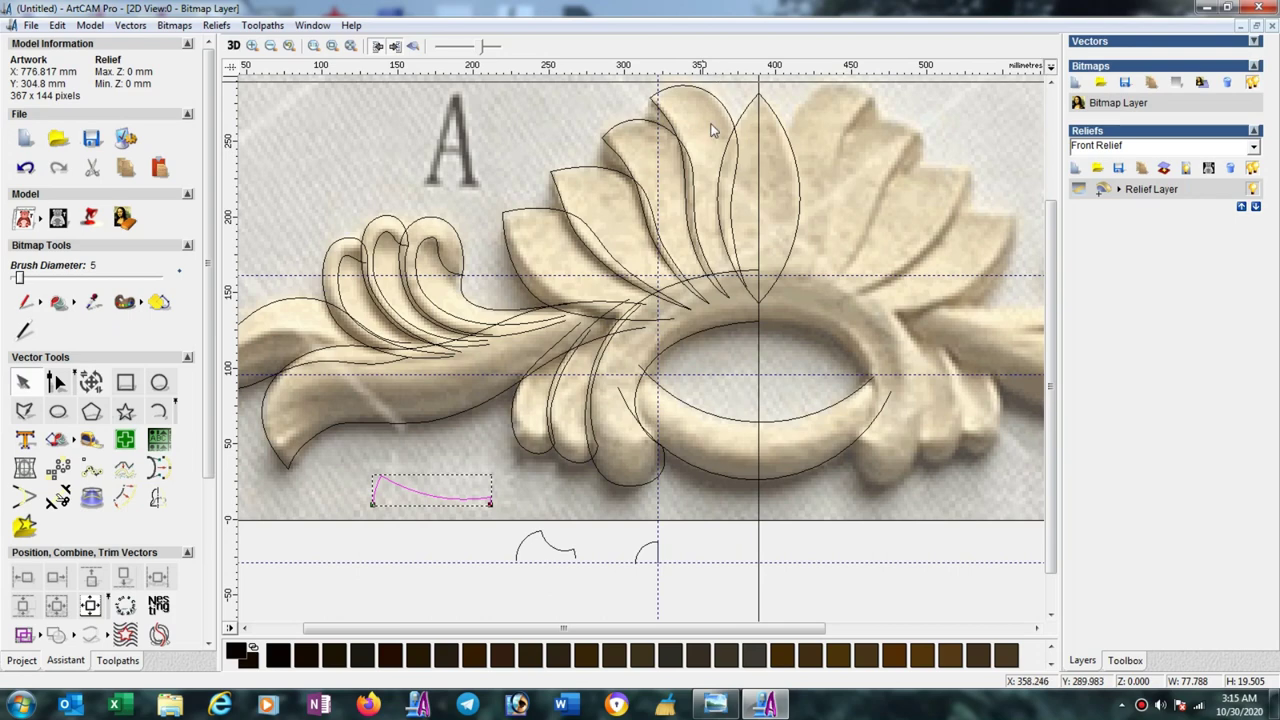
Draw a small arc over the central leaf, starting and ending on the new guide.
left_click(159, 411)
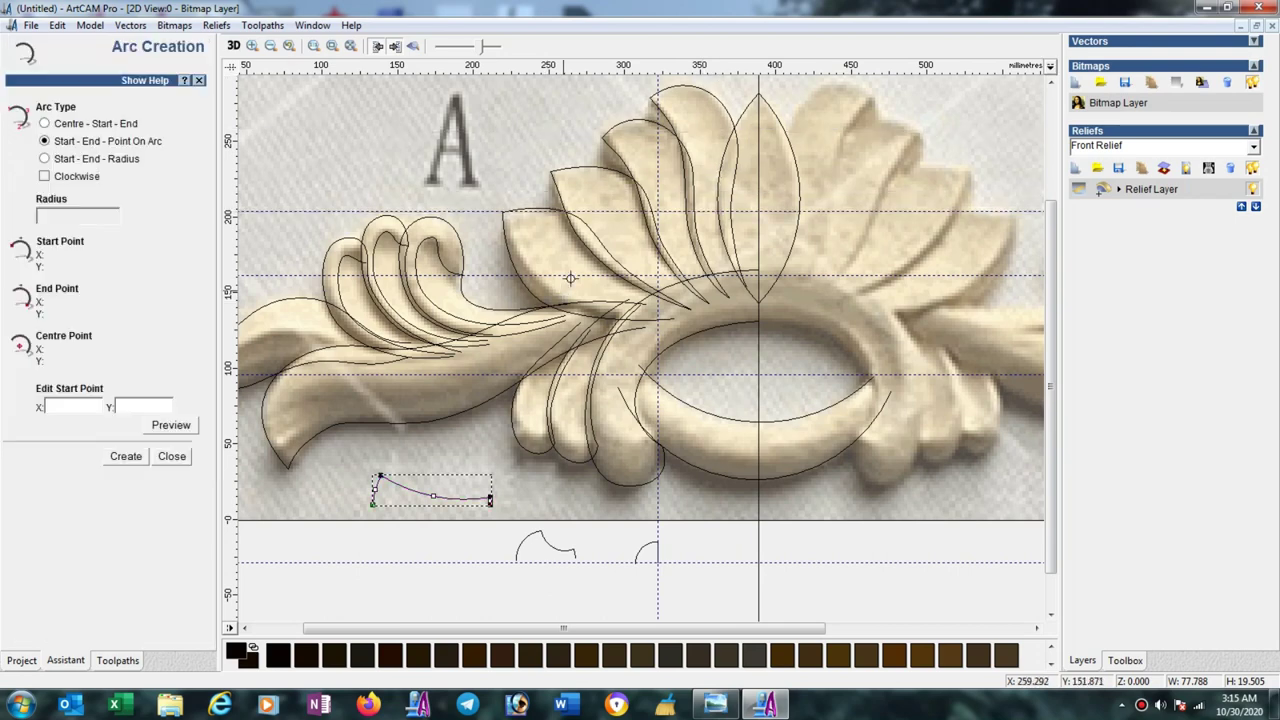
left_click(719, 211)
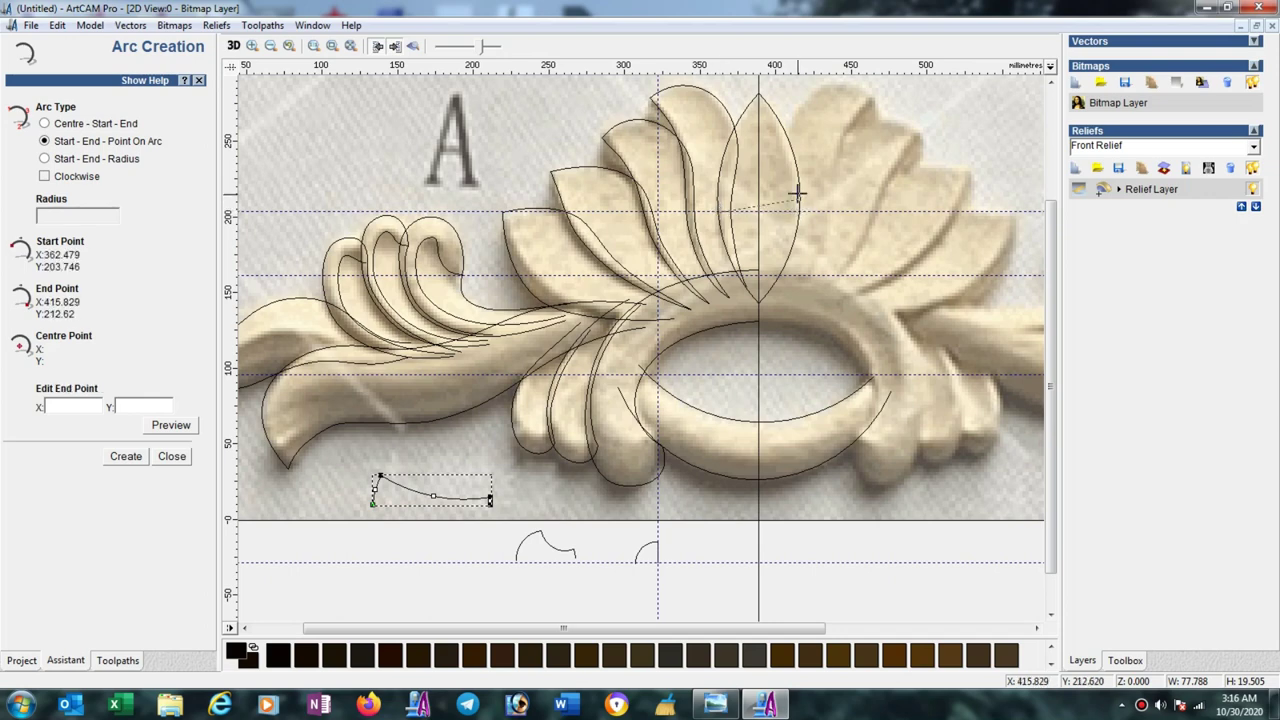
left_click(800, 211)
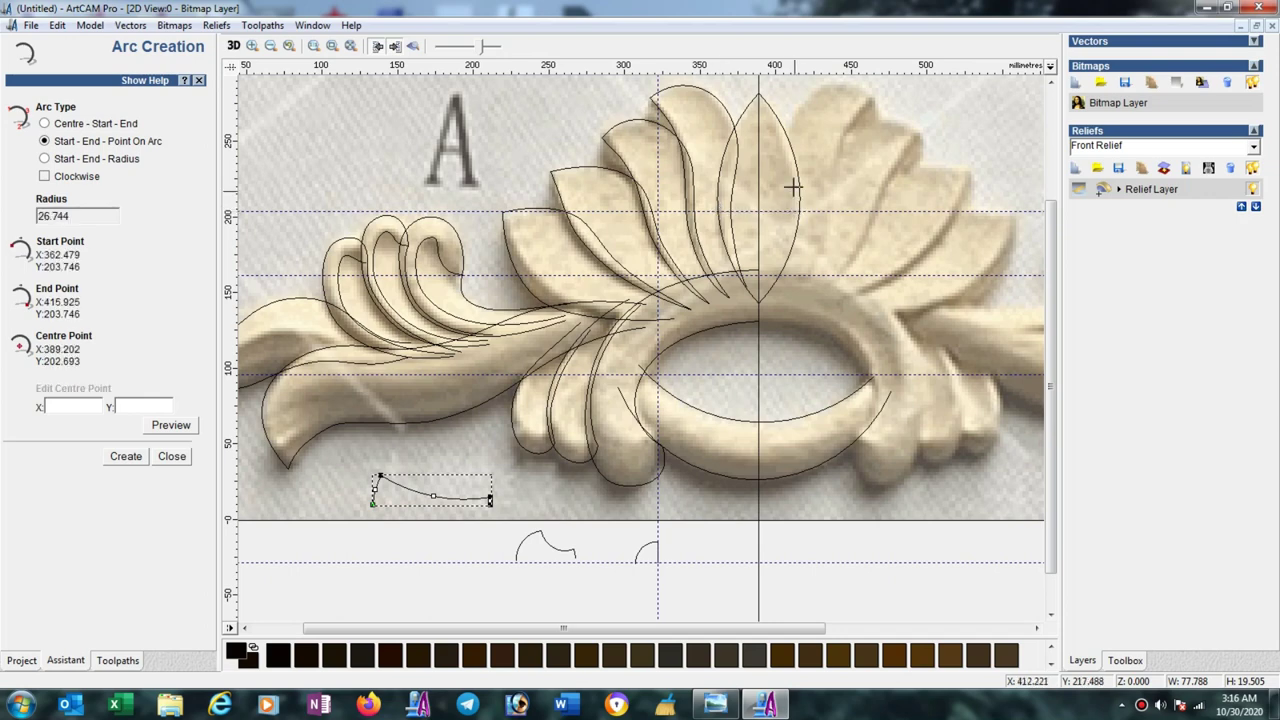
left_click(791, 180)
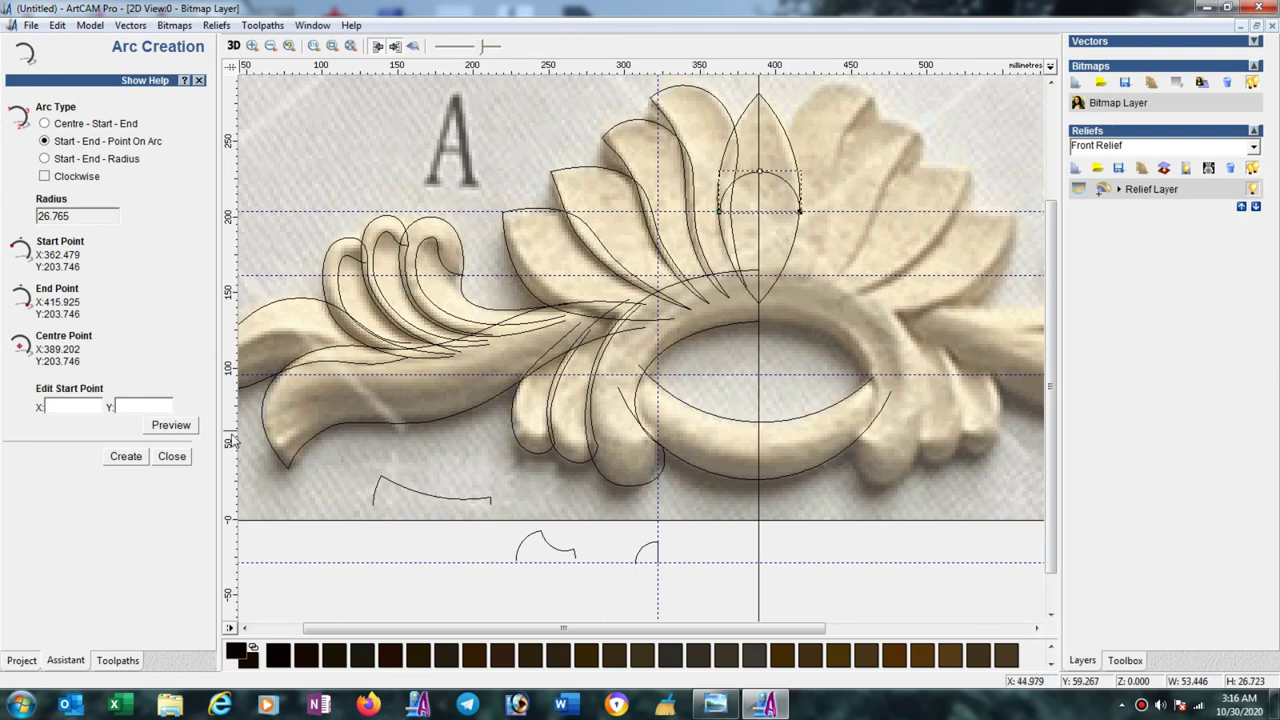
left_click(172, 456)
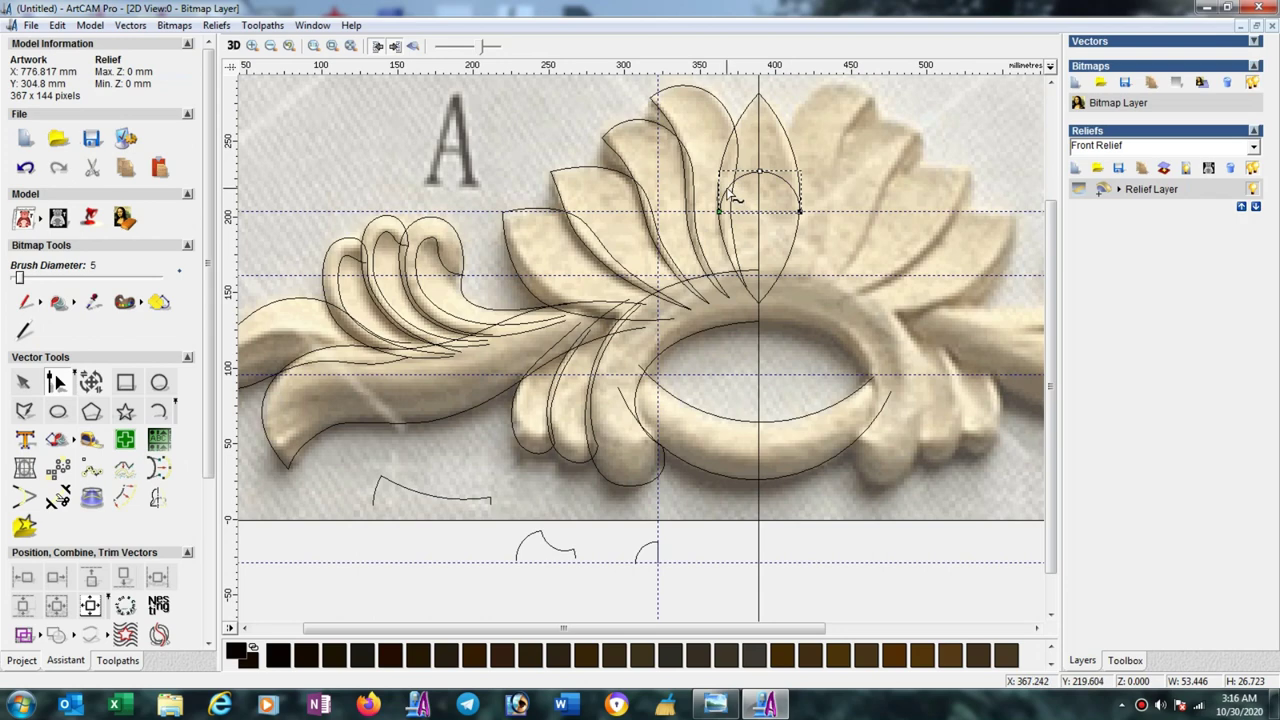
Reshape the arc into a flattened symmetric arch and move it below the carving.
left_click_drag(772, 70, 759, 195)
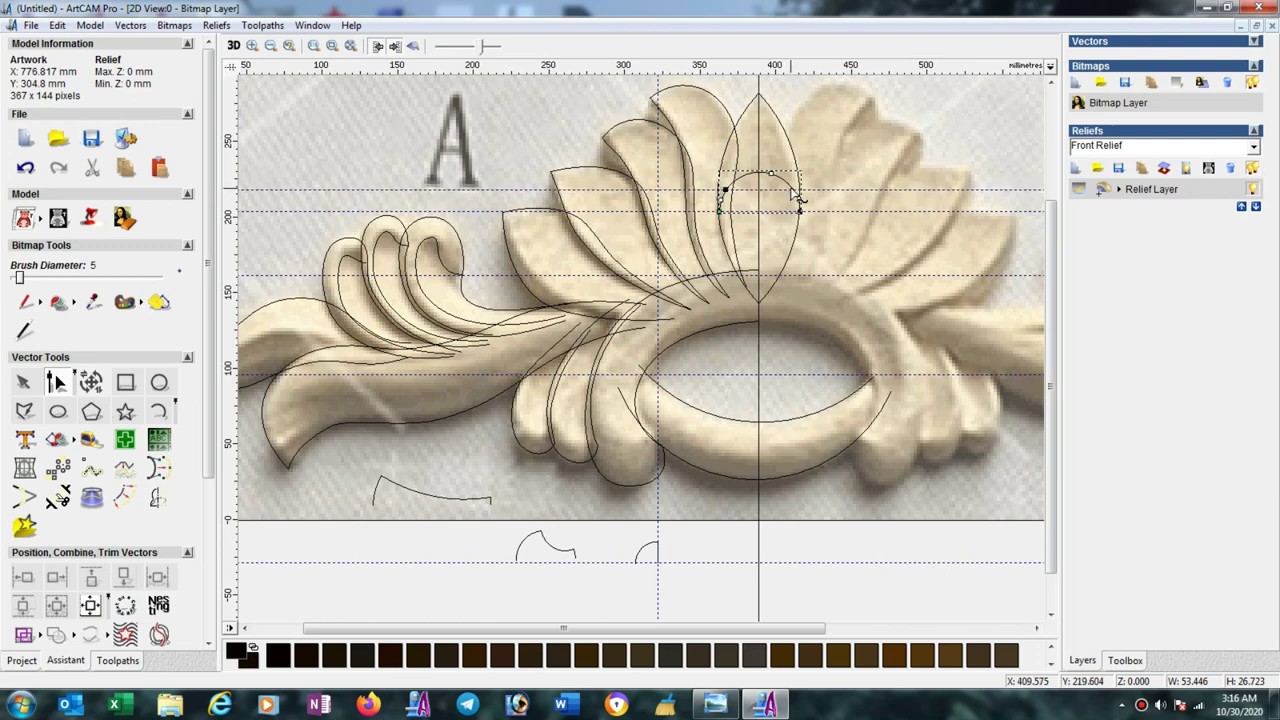
left_click_drag(793, 192, 760, 171)
left_click(760, 172)
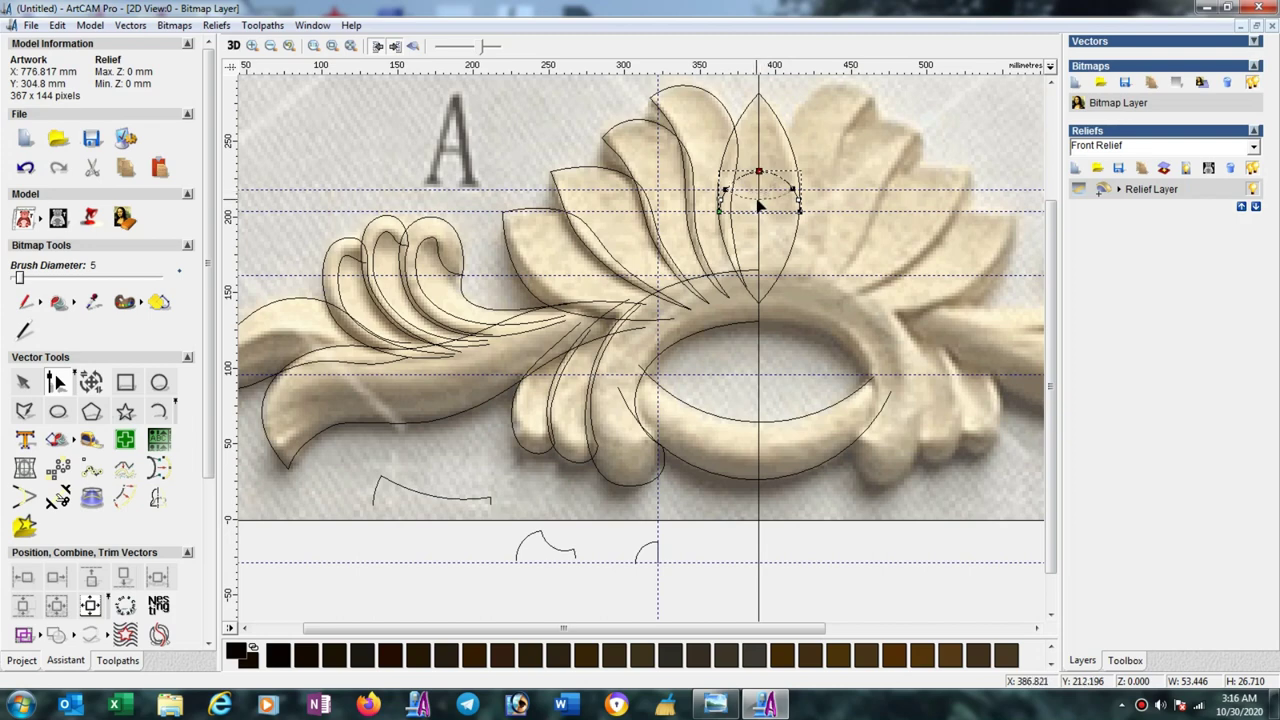
left_click_drag(760, 172, 758, 199)
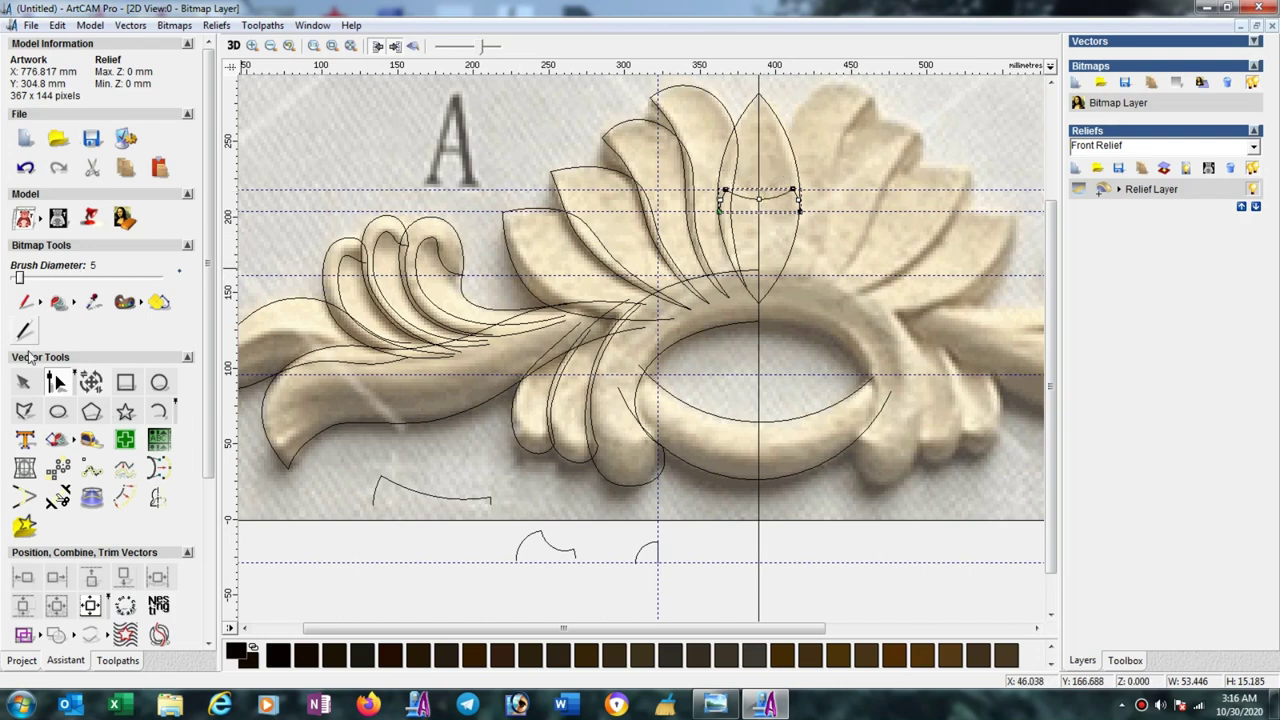
left_click(22, 385)
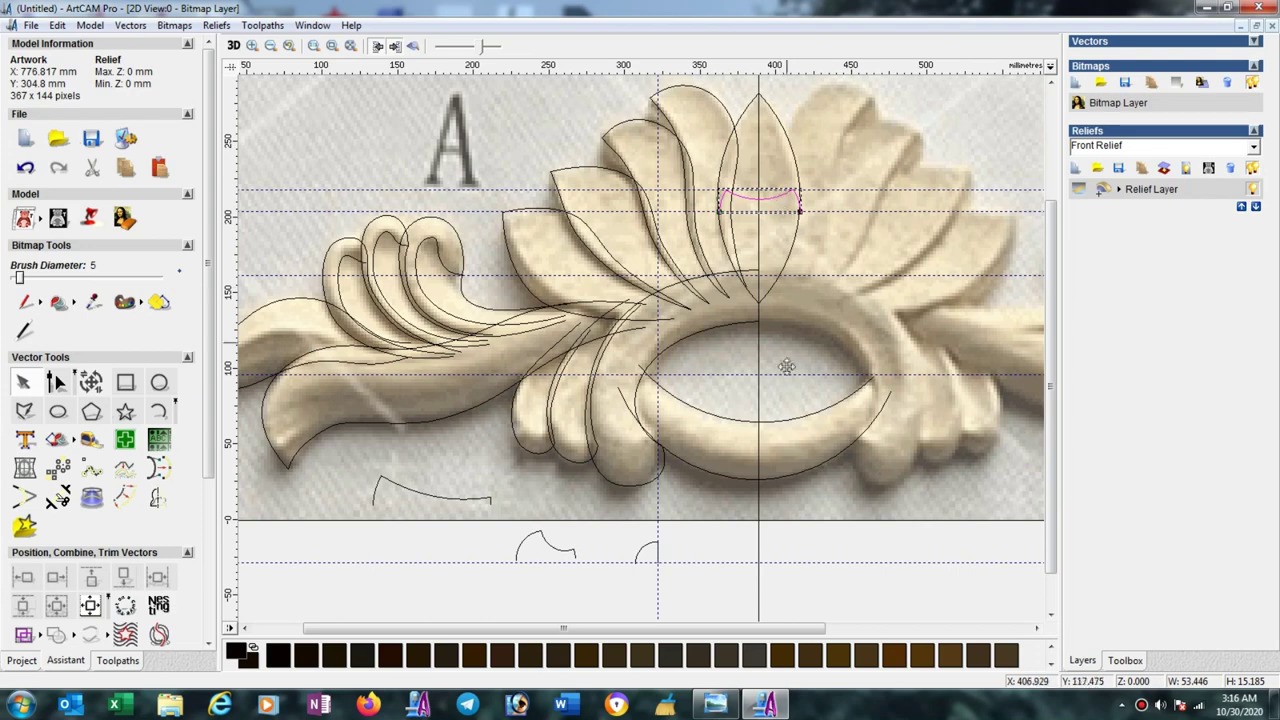
left_click_drag(729, 518, 726, 532)
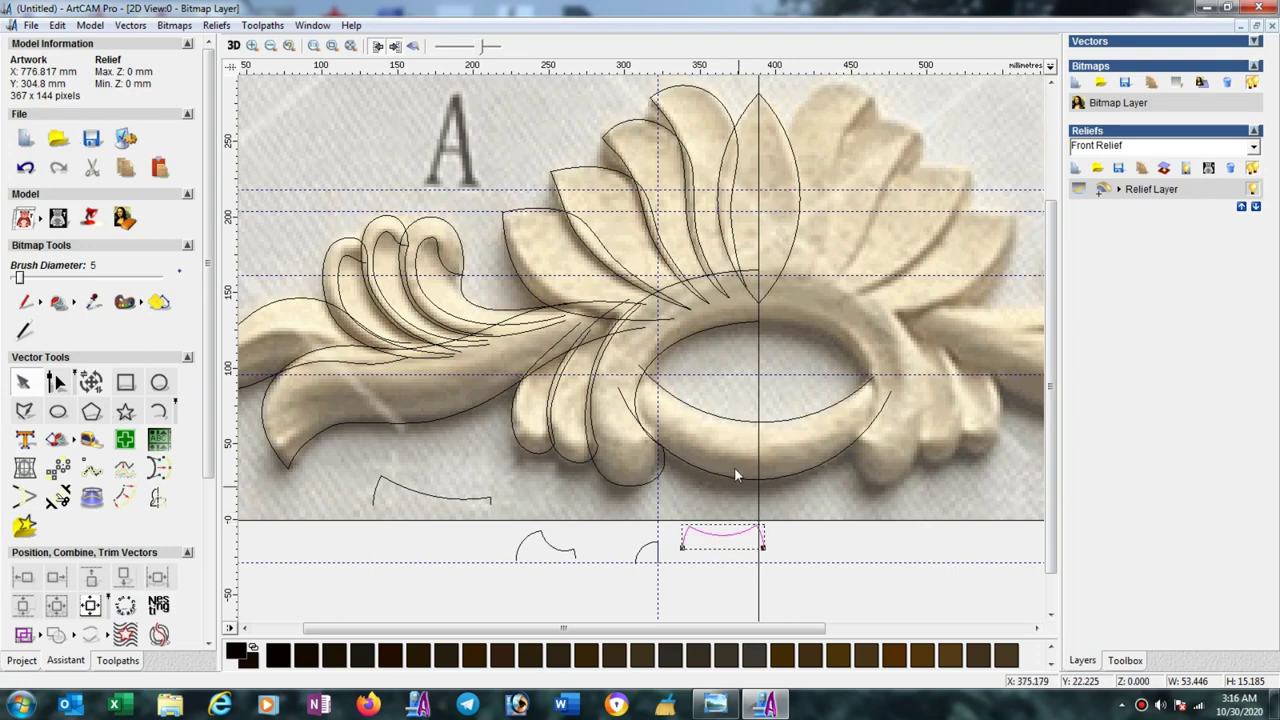
Drag the horizontal and vertical guidelines back into the rulers to remove them.
left_click_drag(751, 193, 751, 62)
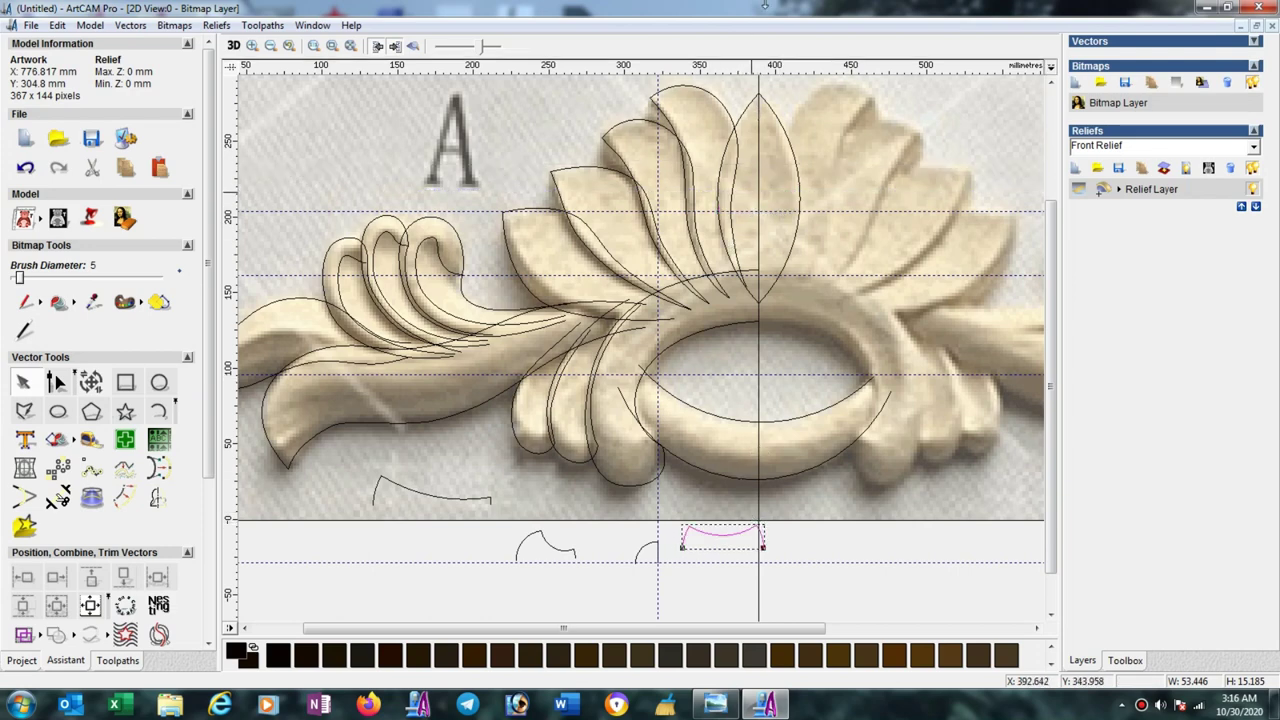
left_click_drag(748, 211, 722, 62)
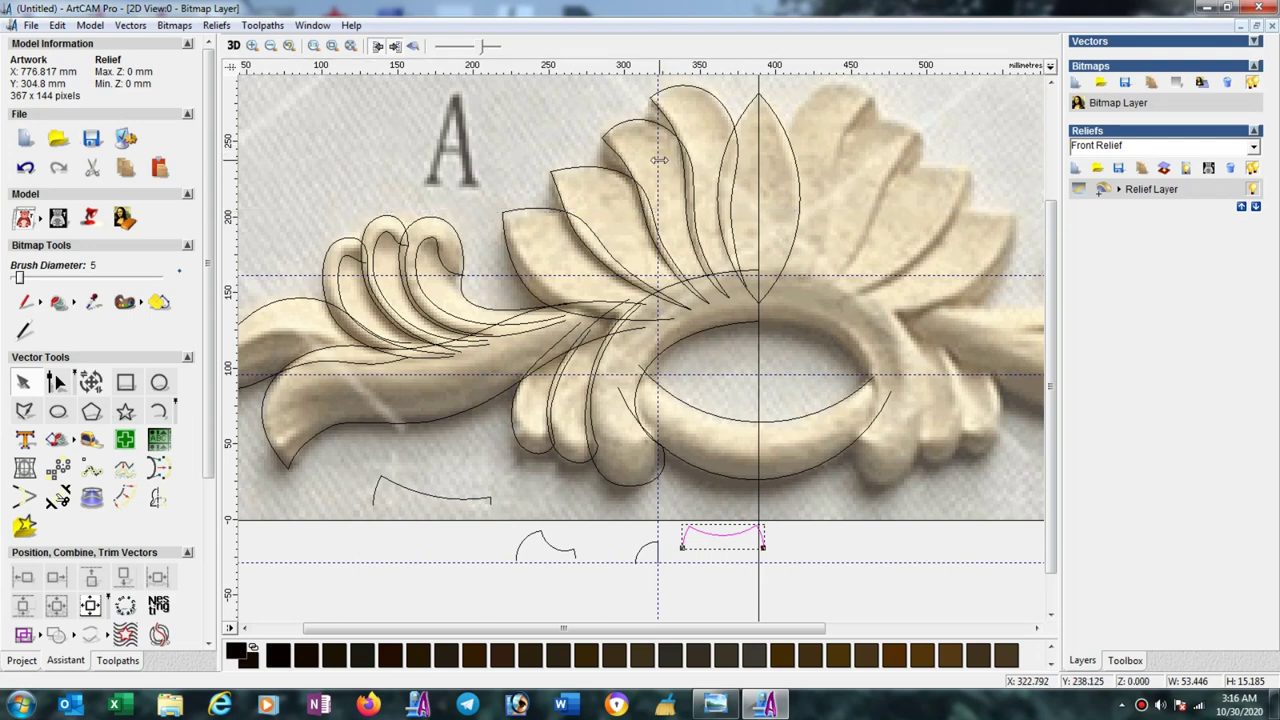
left_click_drag(658, 160, 230, 270)
left_click_drag(495, 276, 480, 62)
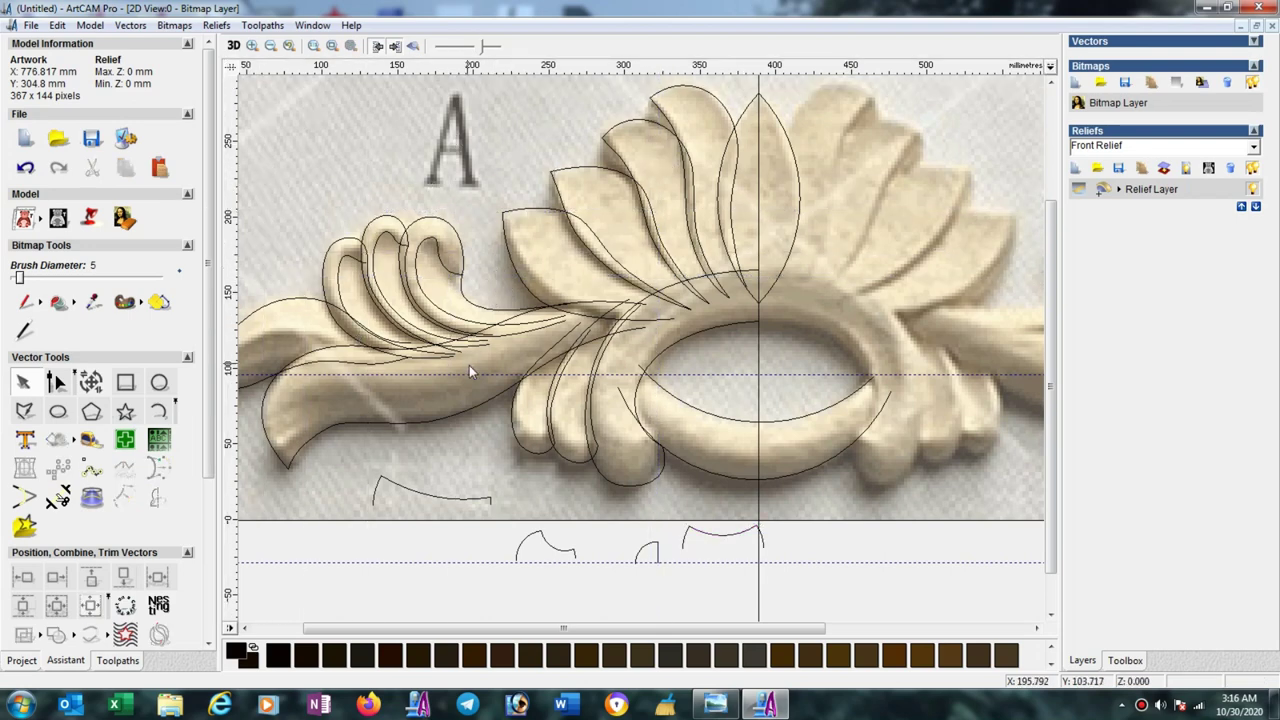
left_click_drag(477, 374, 454, 48)
Remove the last guideline and tile the 2D and 3D views vertically side by side.
left_click_drag(396, 562, 401, 175)
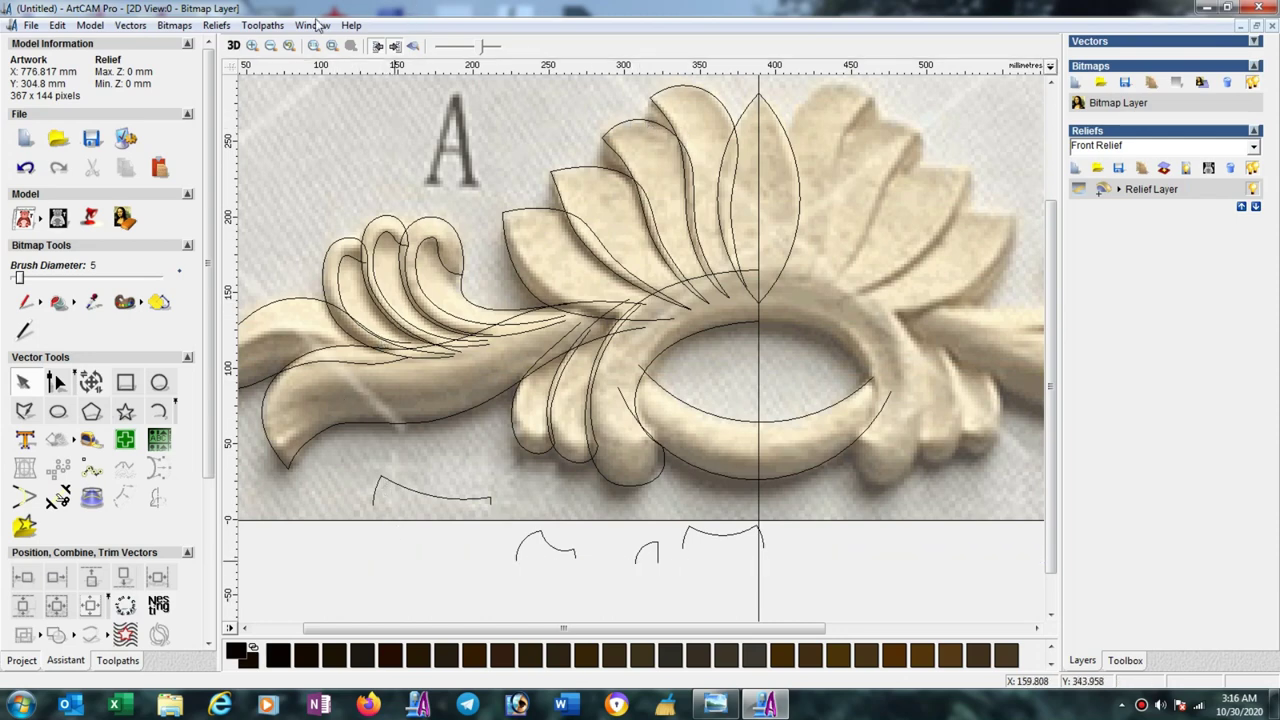
left_click(316, 28)
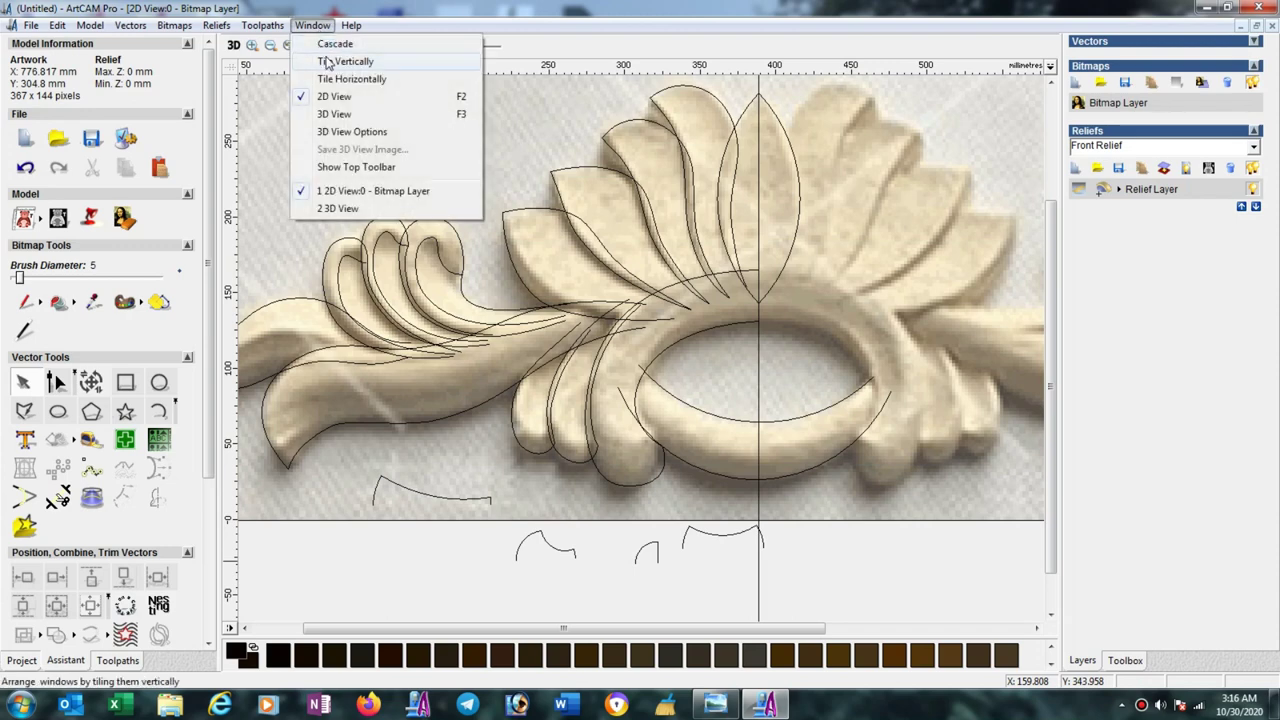
left_click(328, 63)
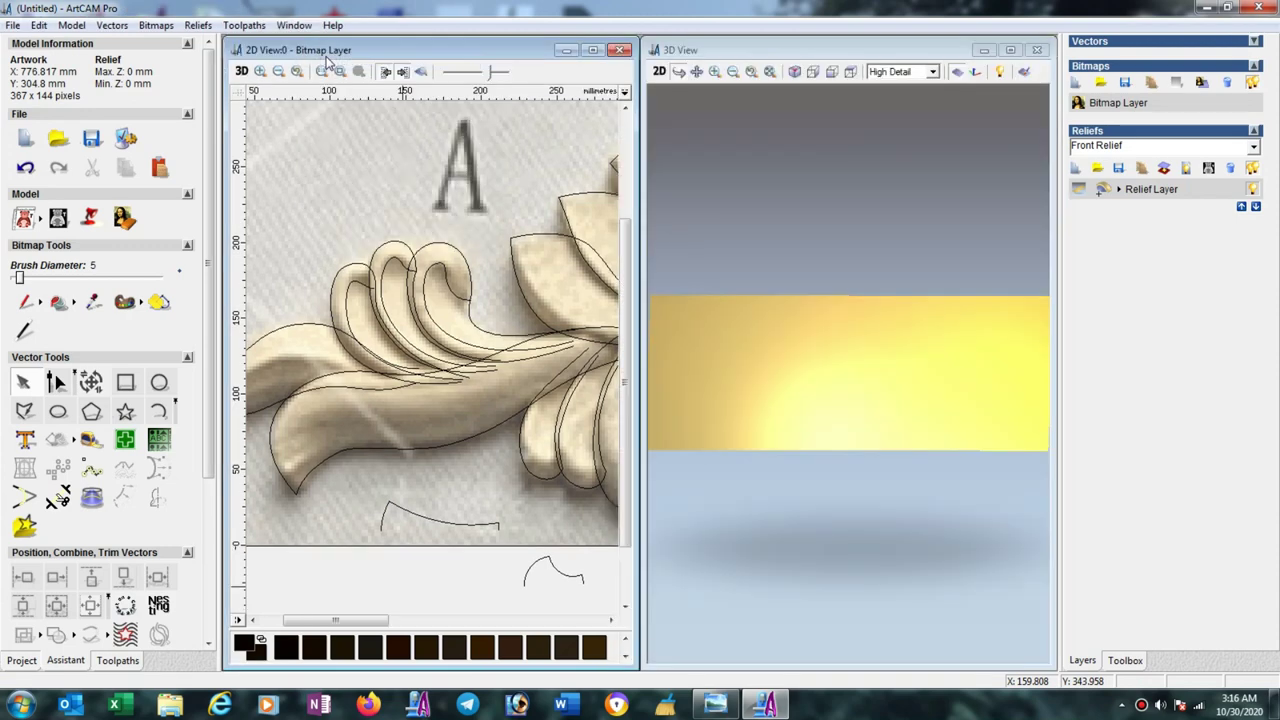
left_click(837, 382)
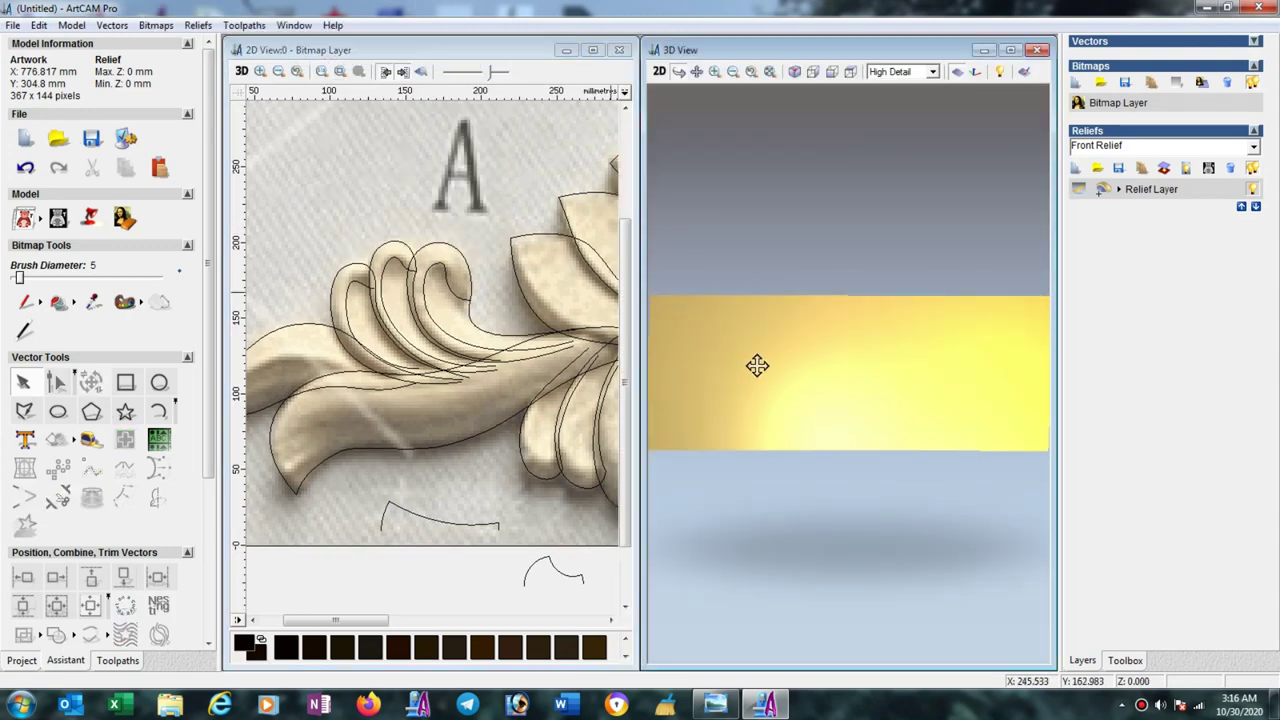
Raise the model resolution to 3598 x 1412 points and confirm the change.
left_click(71, 25)
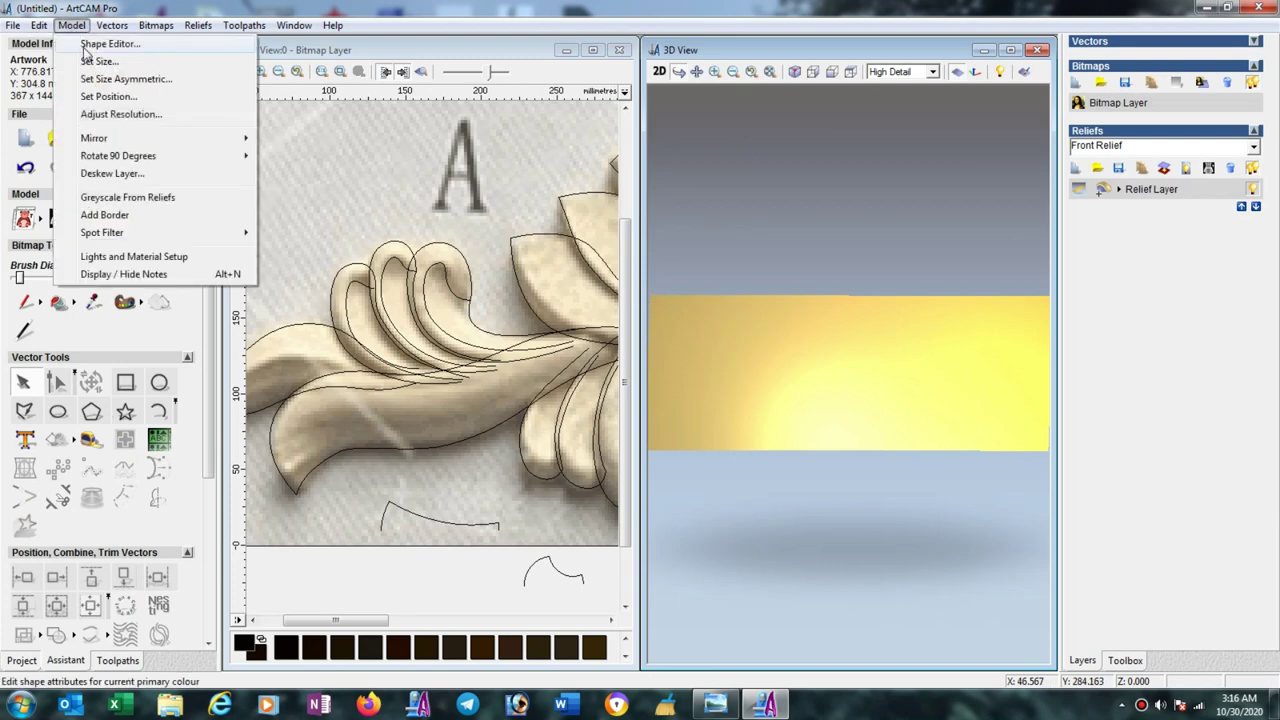
left_click(112, 114)
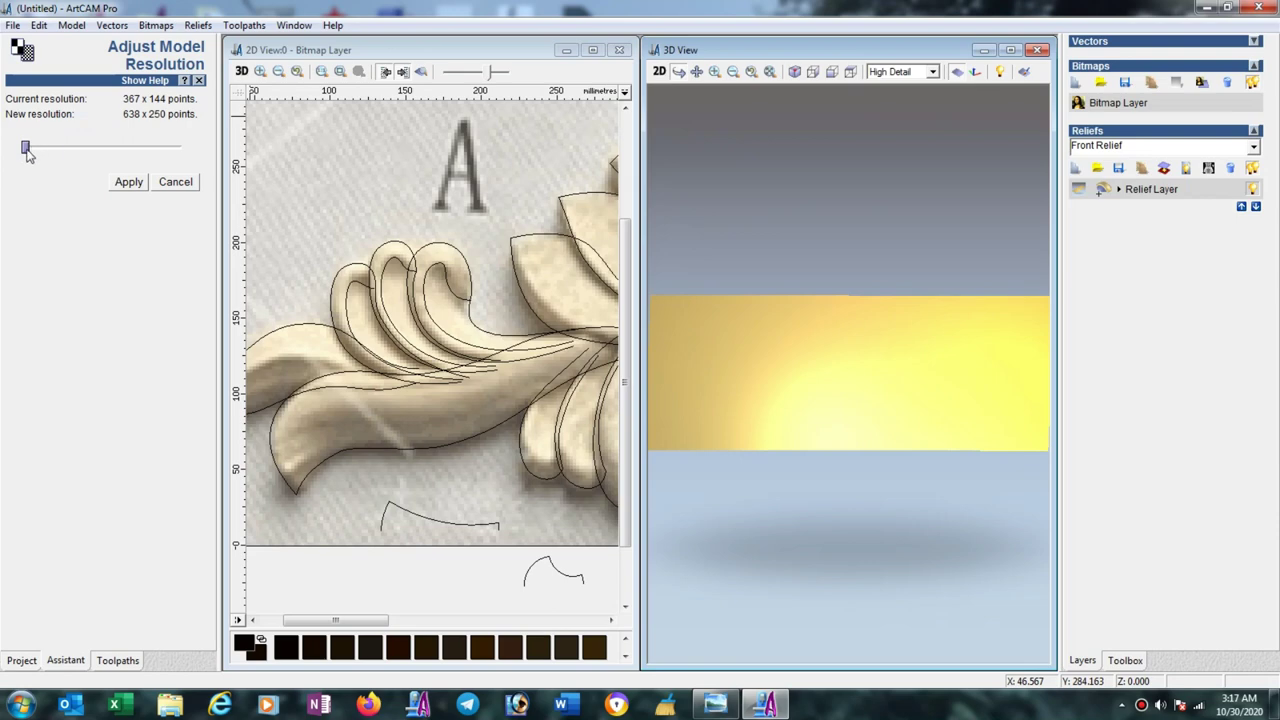
mouse_move(26, 149)
left_mouse_down()
mouse_move(85, 149)
mouse_move(65, 149)
left_mouse_up()
left_click_drag(67, 155, 75, 156)
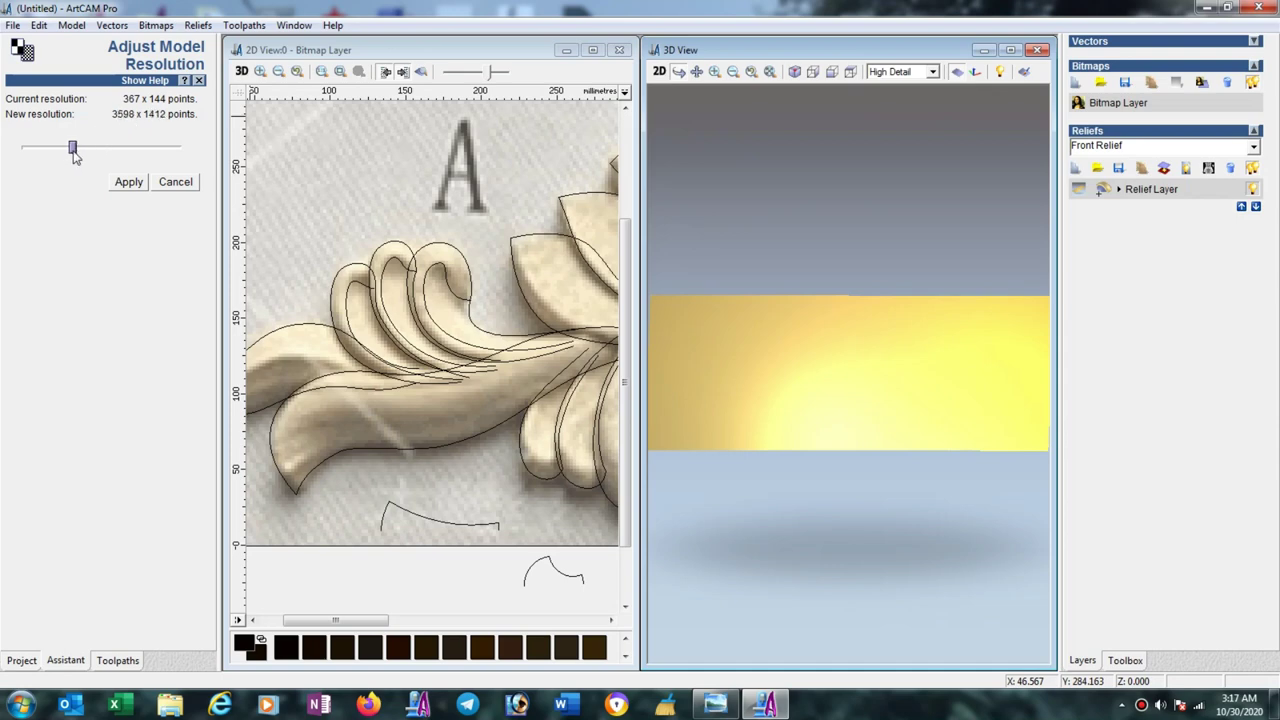
left_click(127, 183)
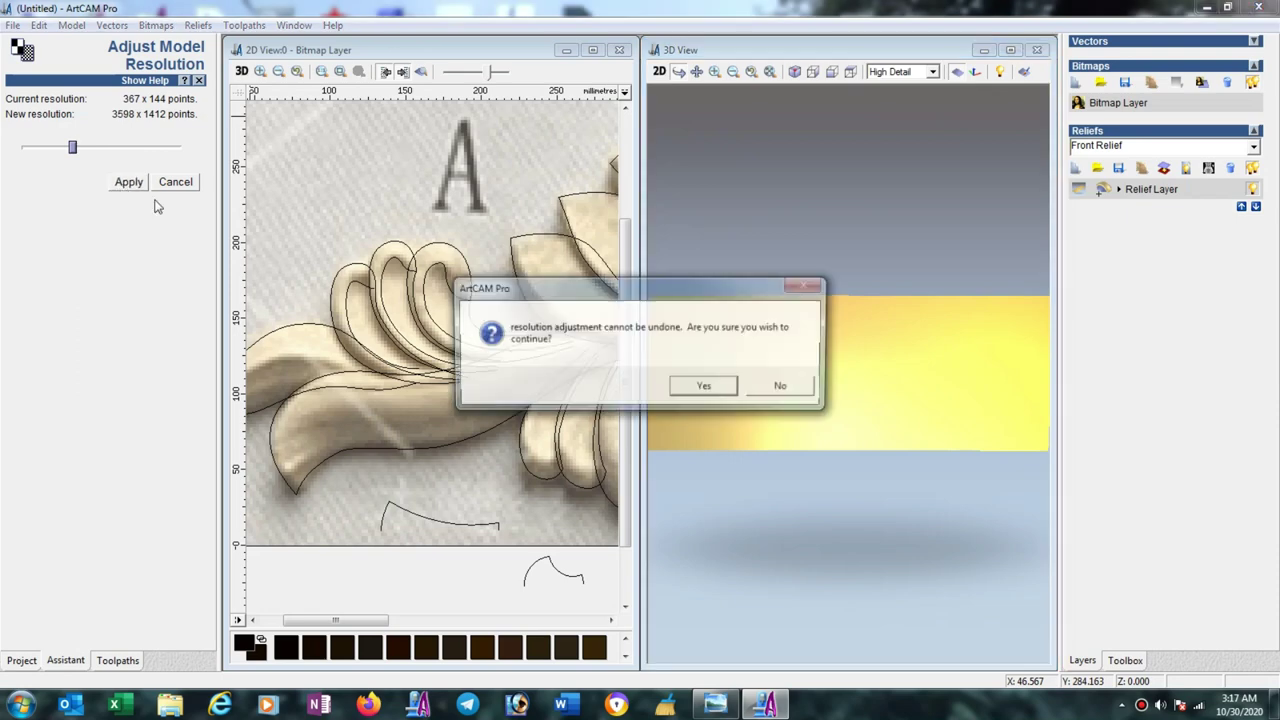
left_click(703, 387)
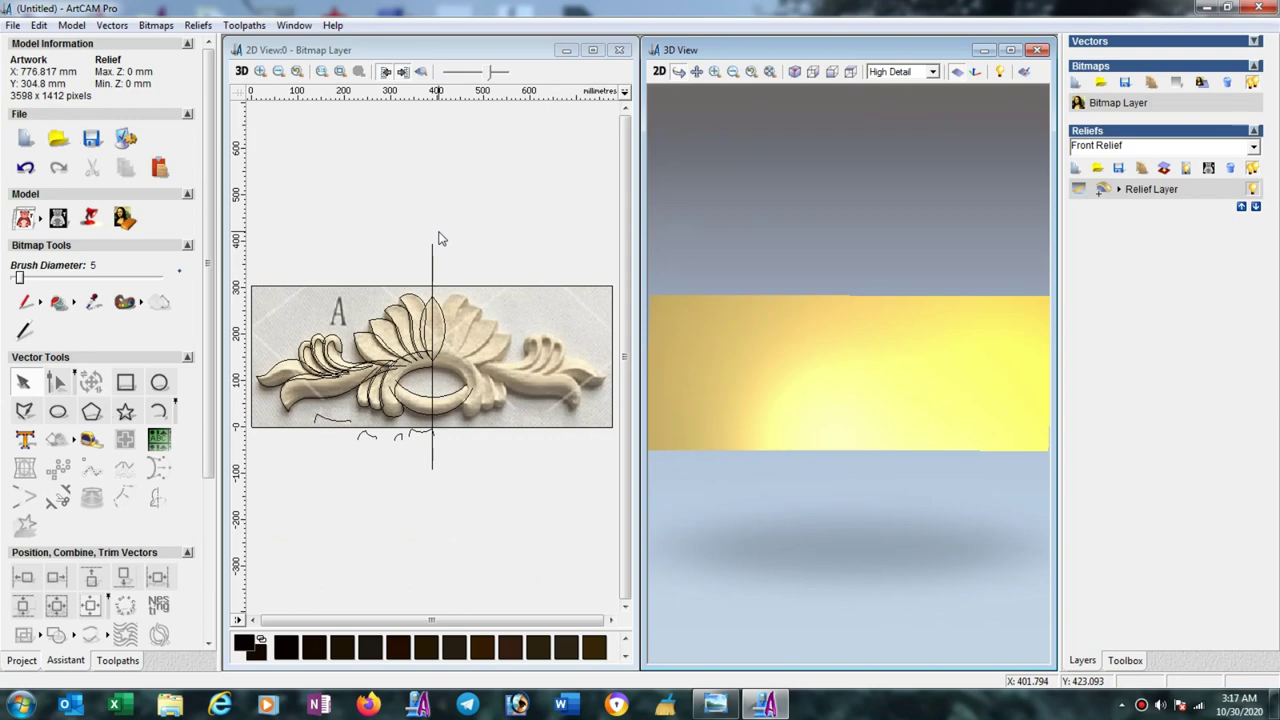
Save the model on the Desktop as decor.art.
left_click(13, 25)
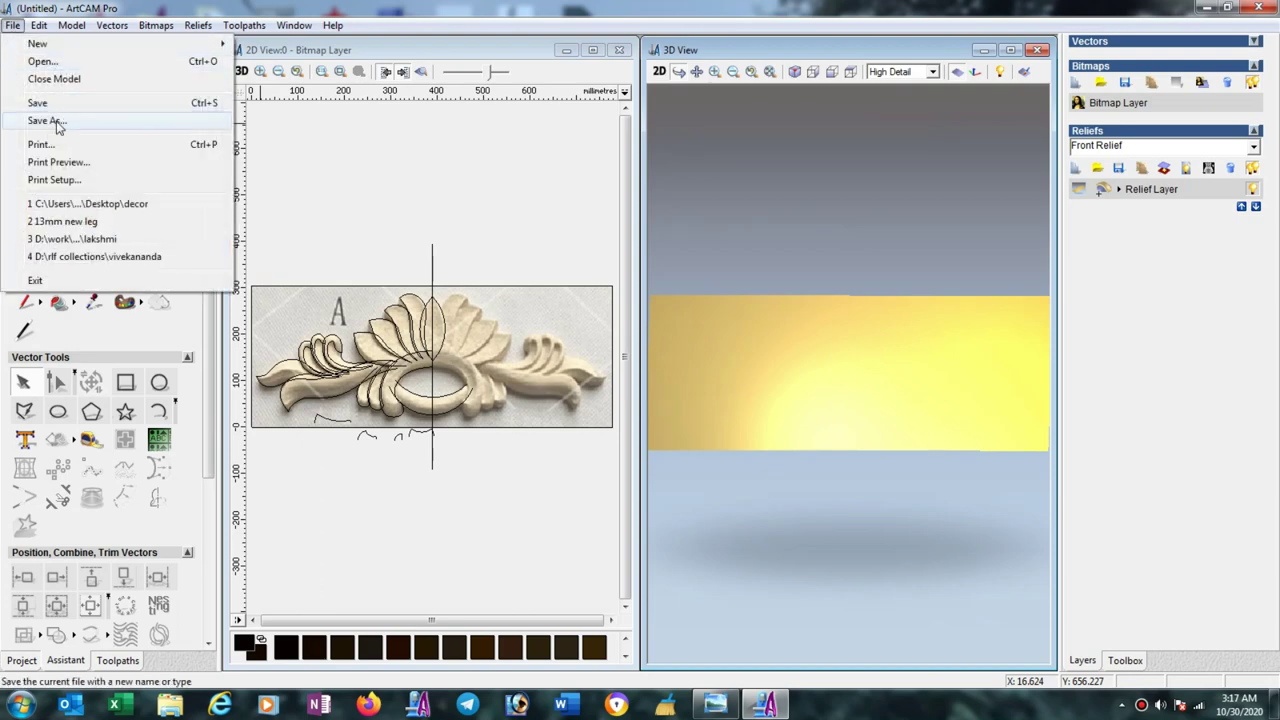
left_click(55, 124)
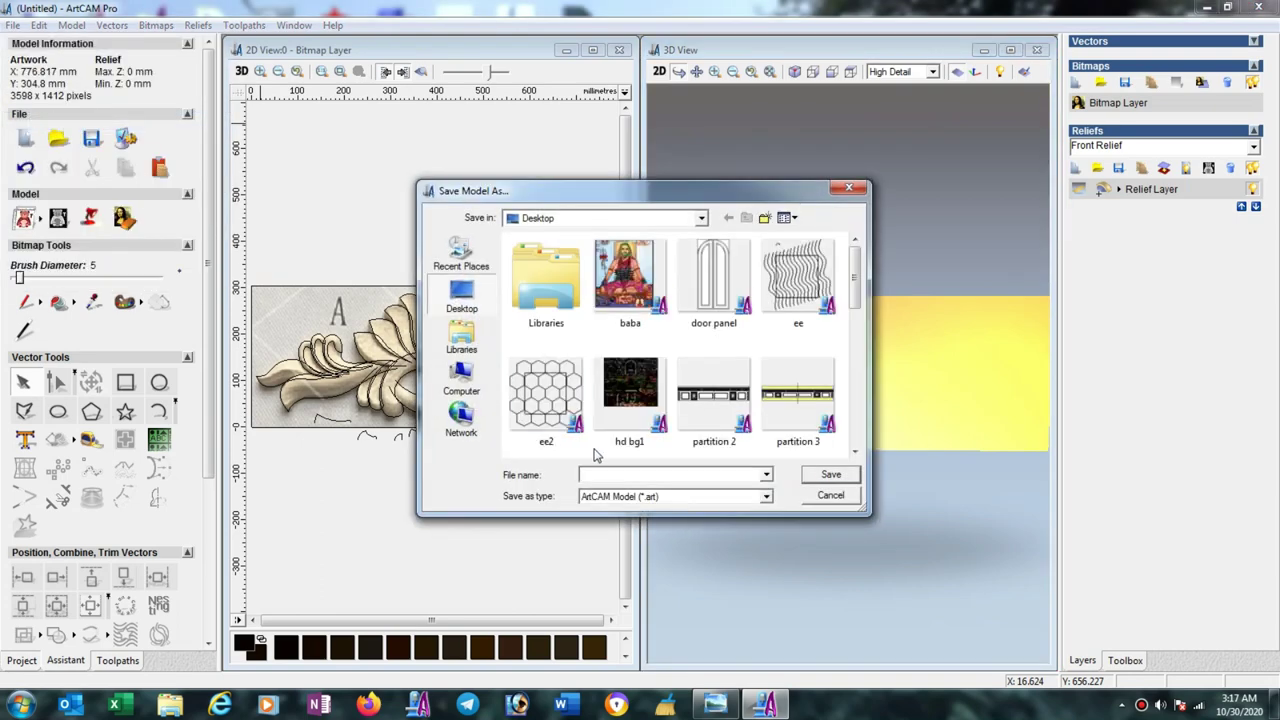
type("decor")
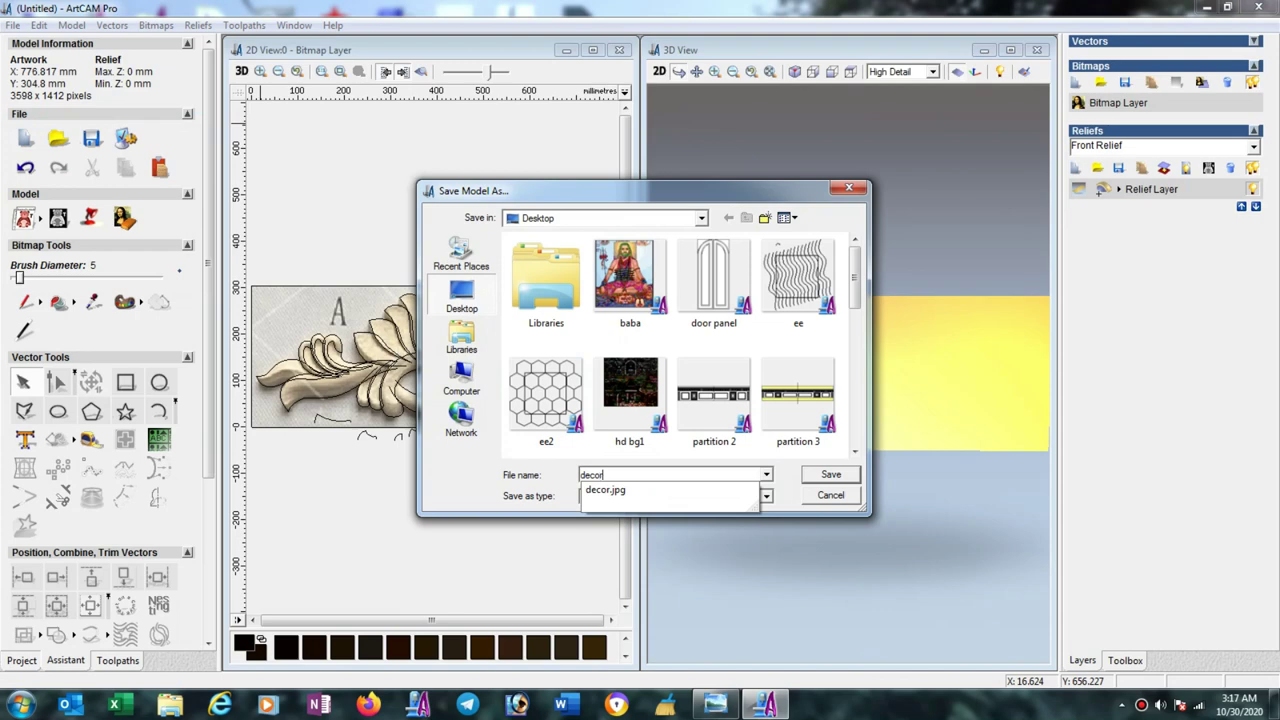
left_click(814, 479)
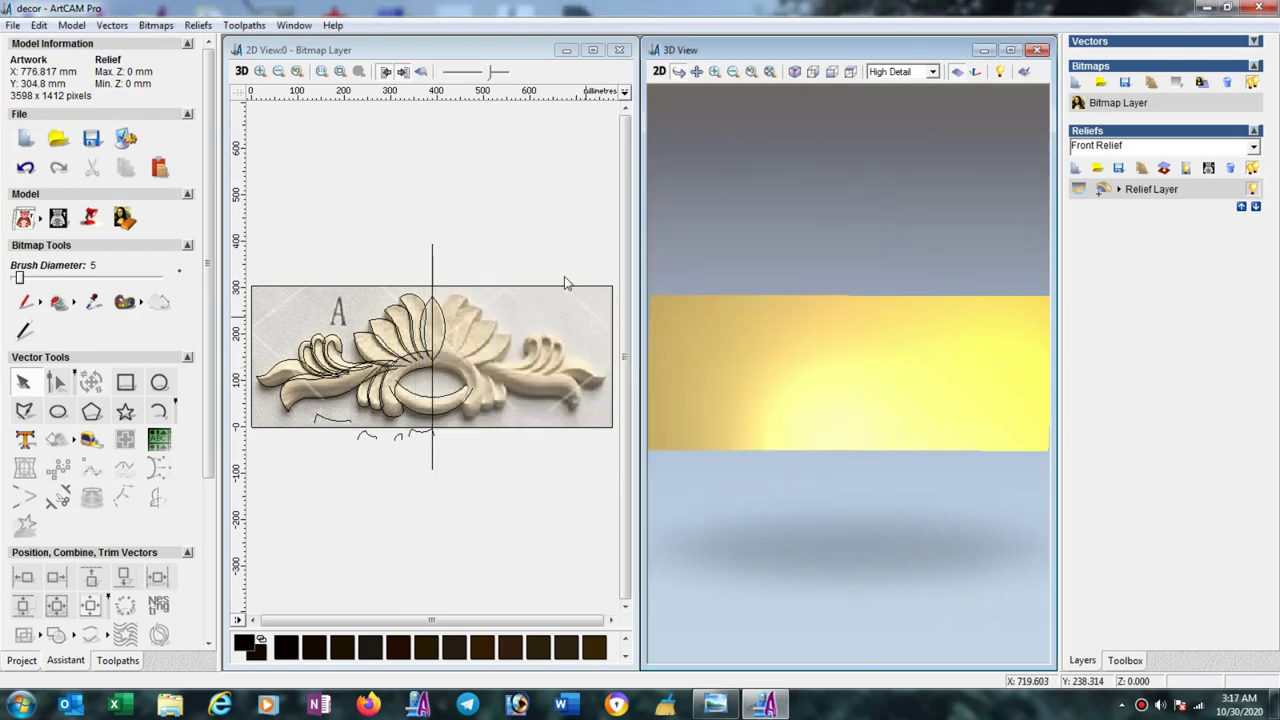
left_click(482, 182)
Select the ring's lower arc and inner arc as the two sweep rails.
scroll(435, 343, "up", 2)
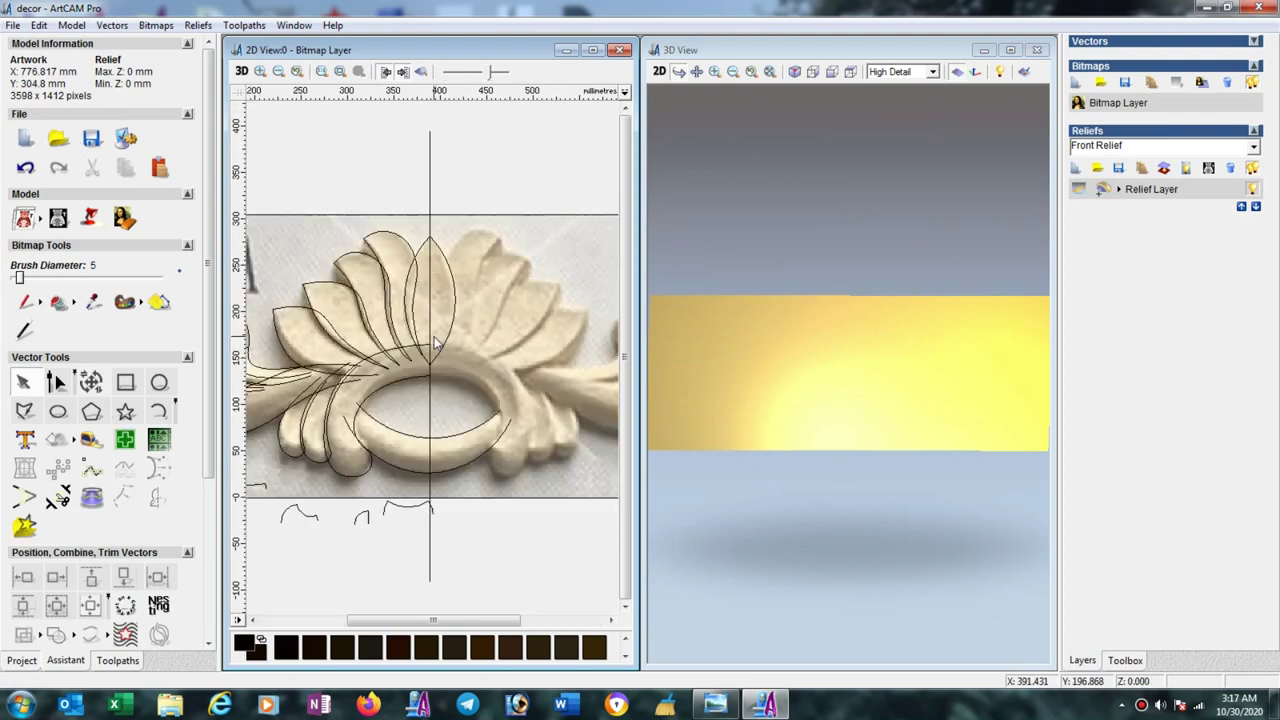
left_click(397, 466)
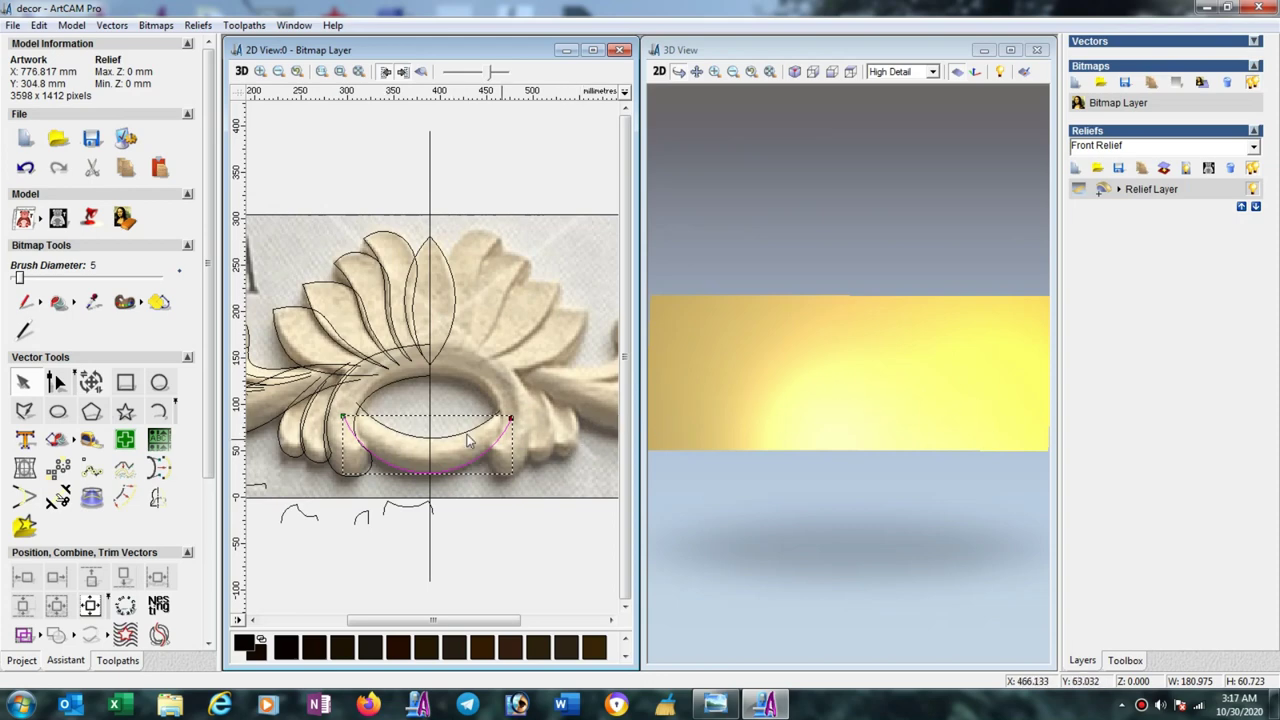
left_click(400, 440)
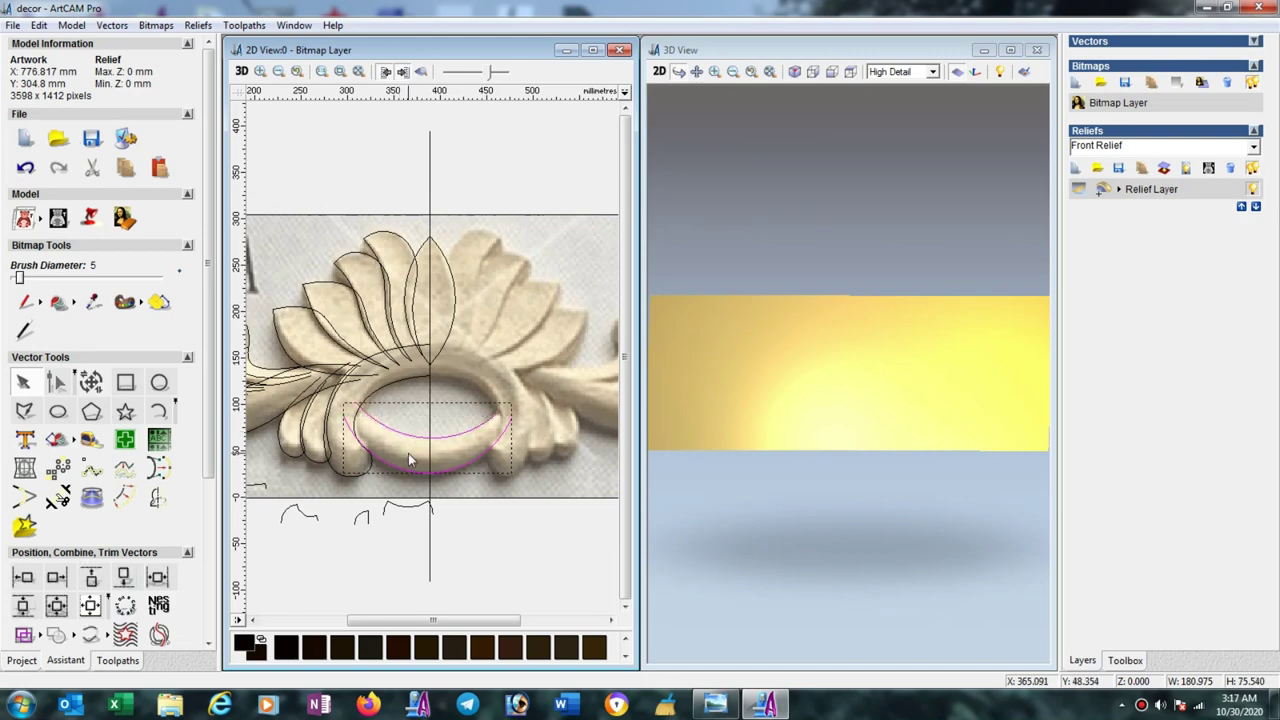
scroll(207, 420, "down", 5)
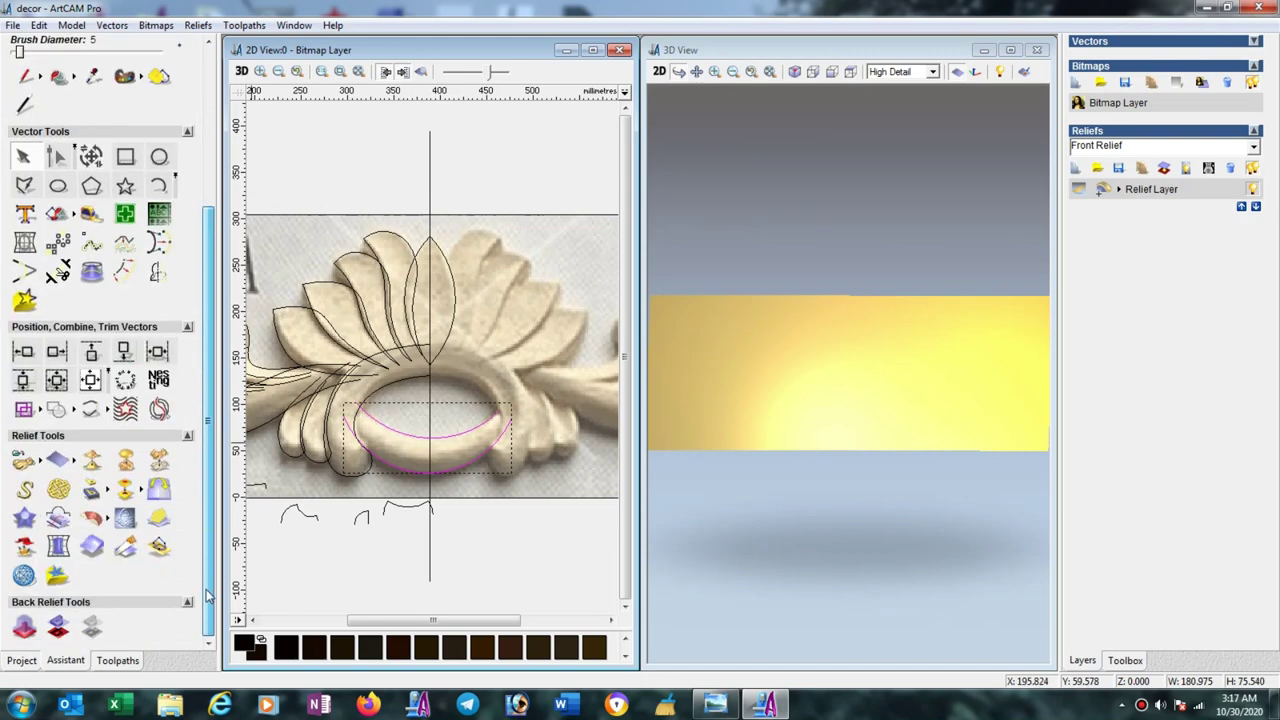
Build a two-rail sweep along the ring arcs with the small profile, scaled to final height 10.
left_click(106, 522)
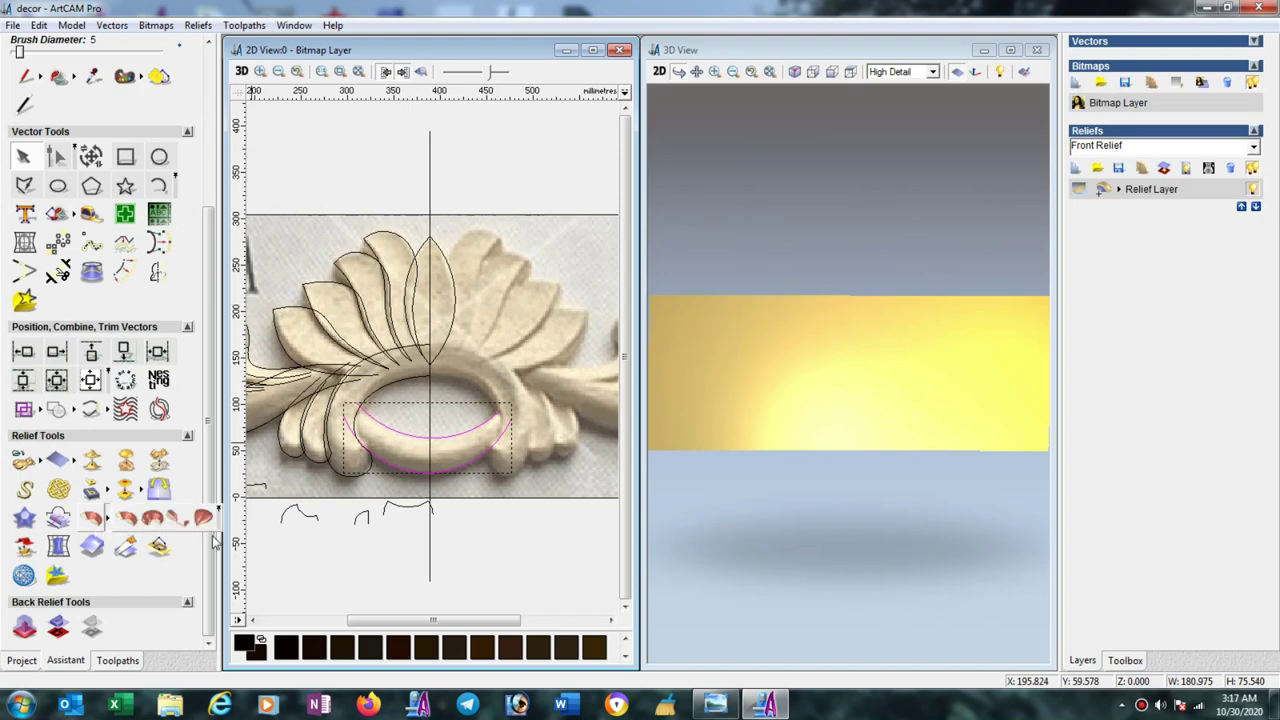
left_click(219, 513)
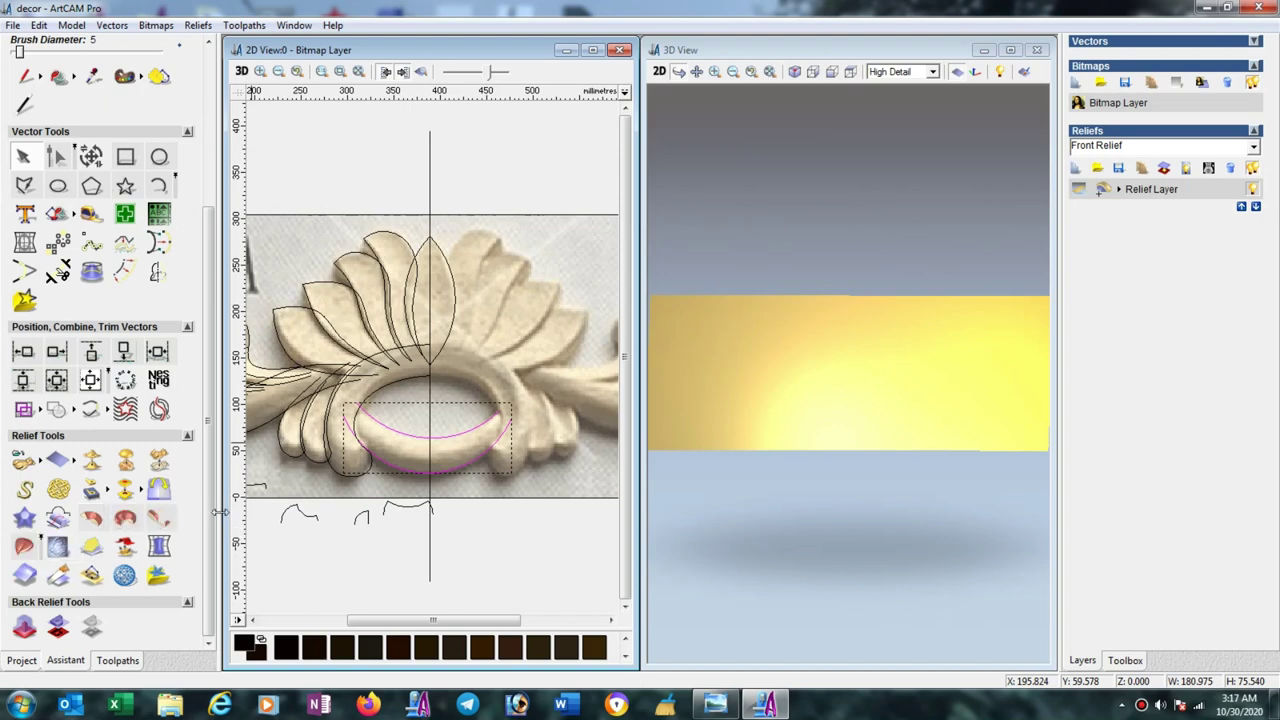
left_click(24, 546)
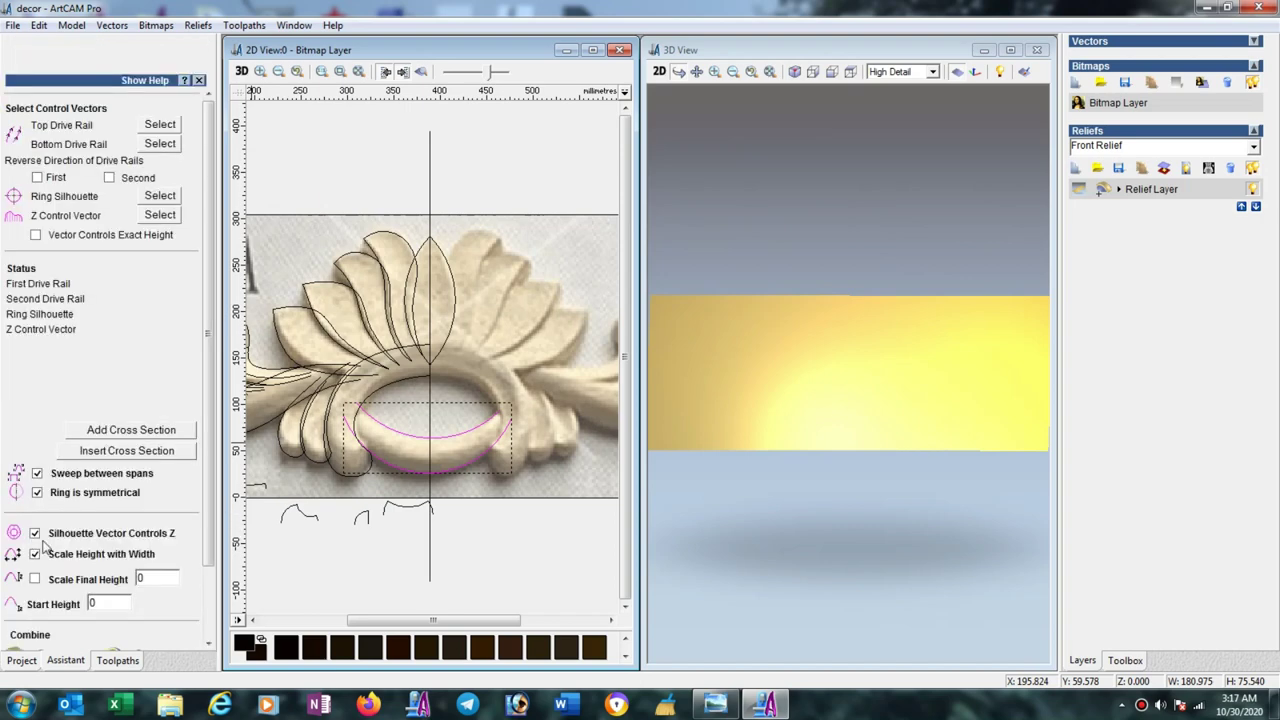
left_click(360, 519)
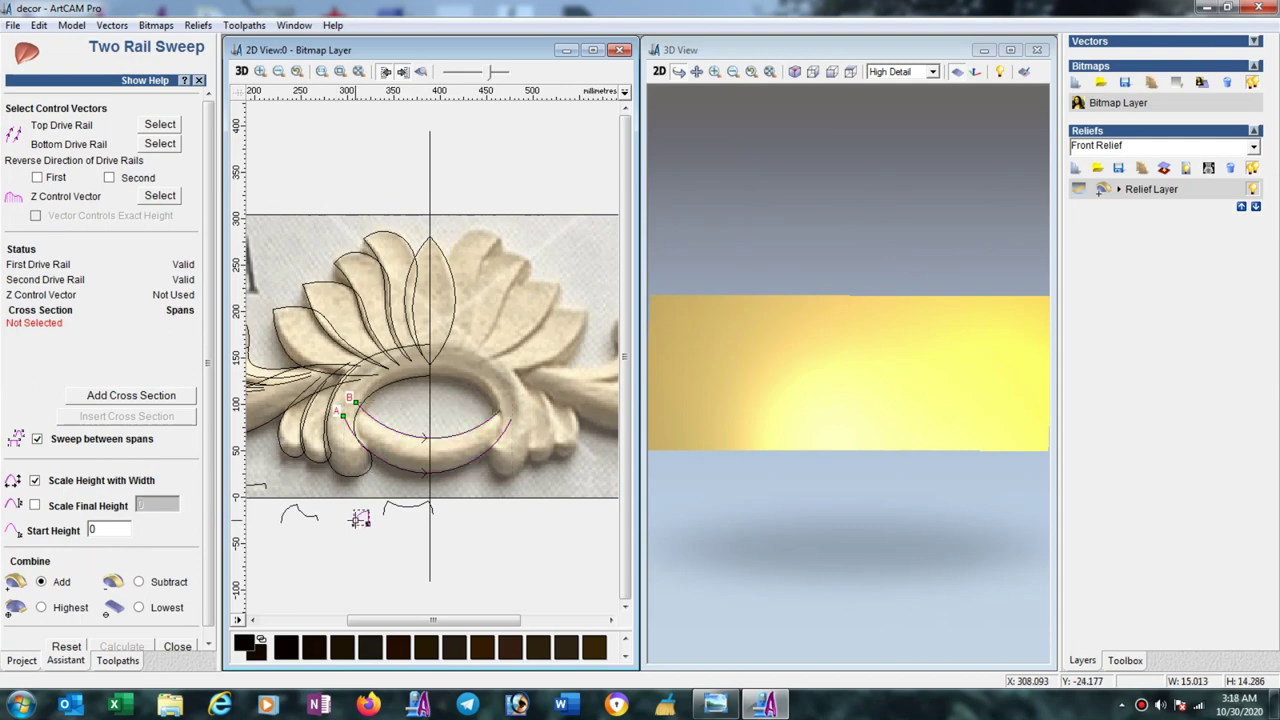
left_click(134, 398)
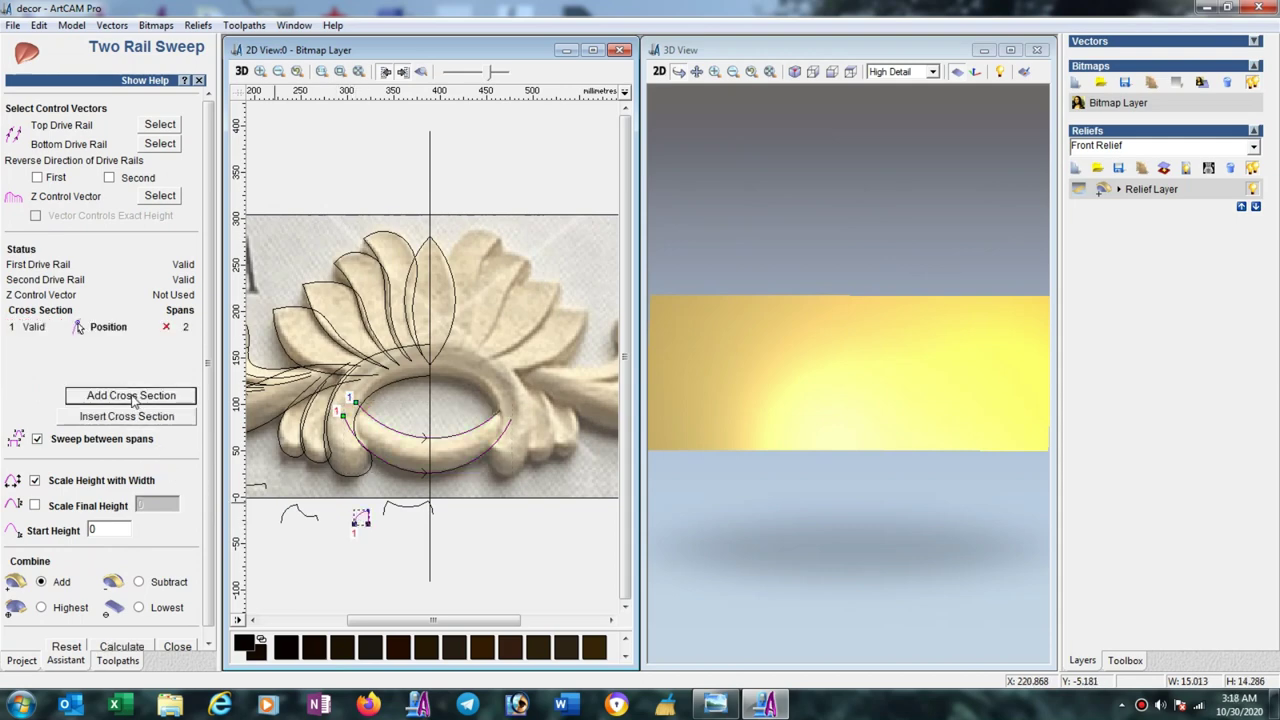
left_click(34, 506)
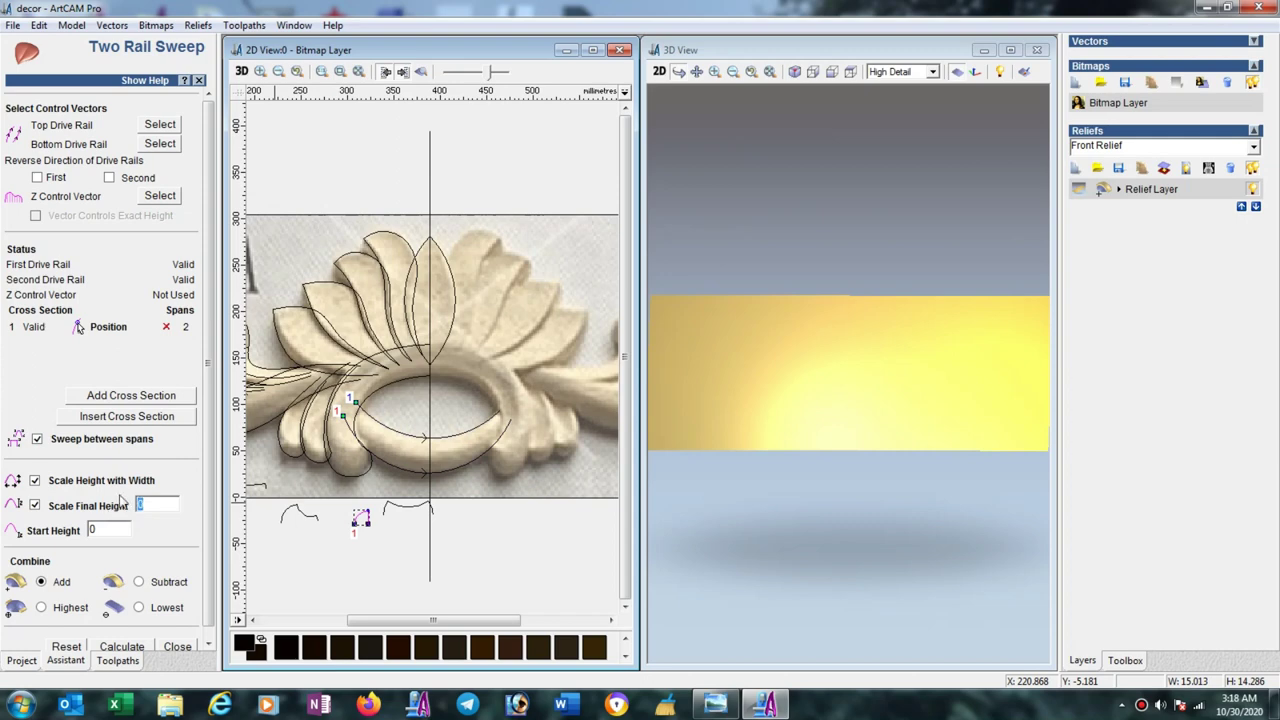
type("1")
scroll(212, 533, "down", 1)
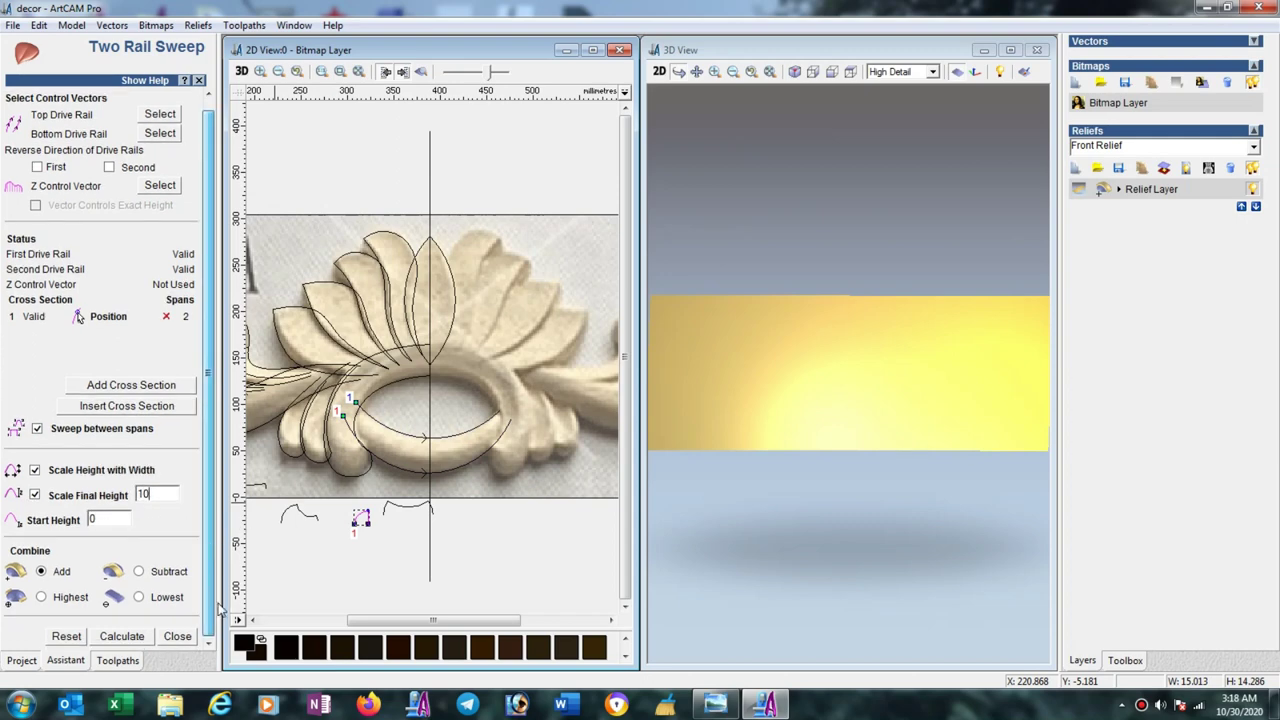
left_click(122, 637)
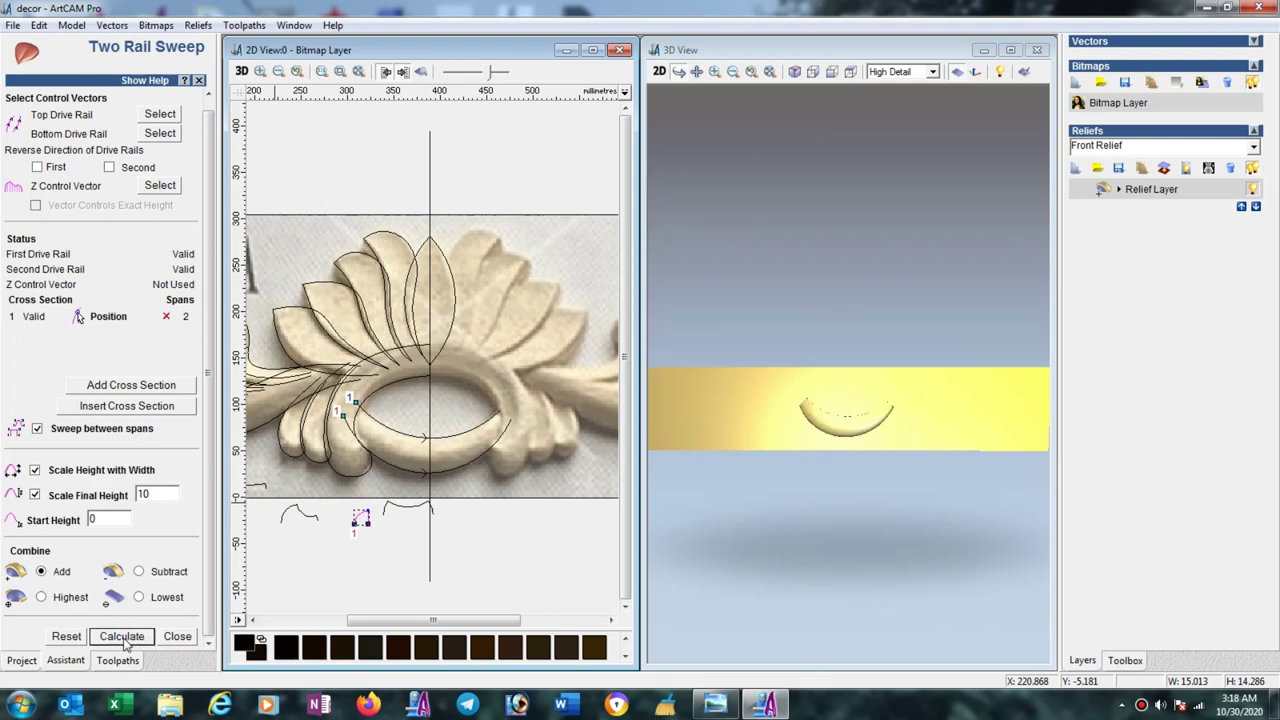
left_click(853, 487)
mouse_move(853, 487)
left_mouse_down()
mouse_move(834, 423)
mouse_move(809, 429)
mouse_move(823, 460)
left_mouse_up()
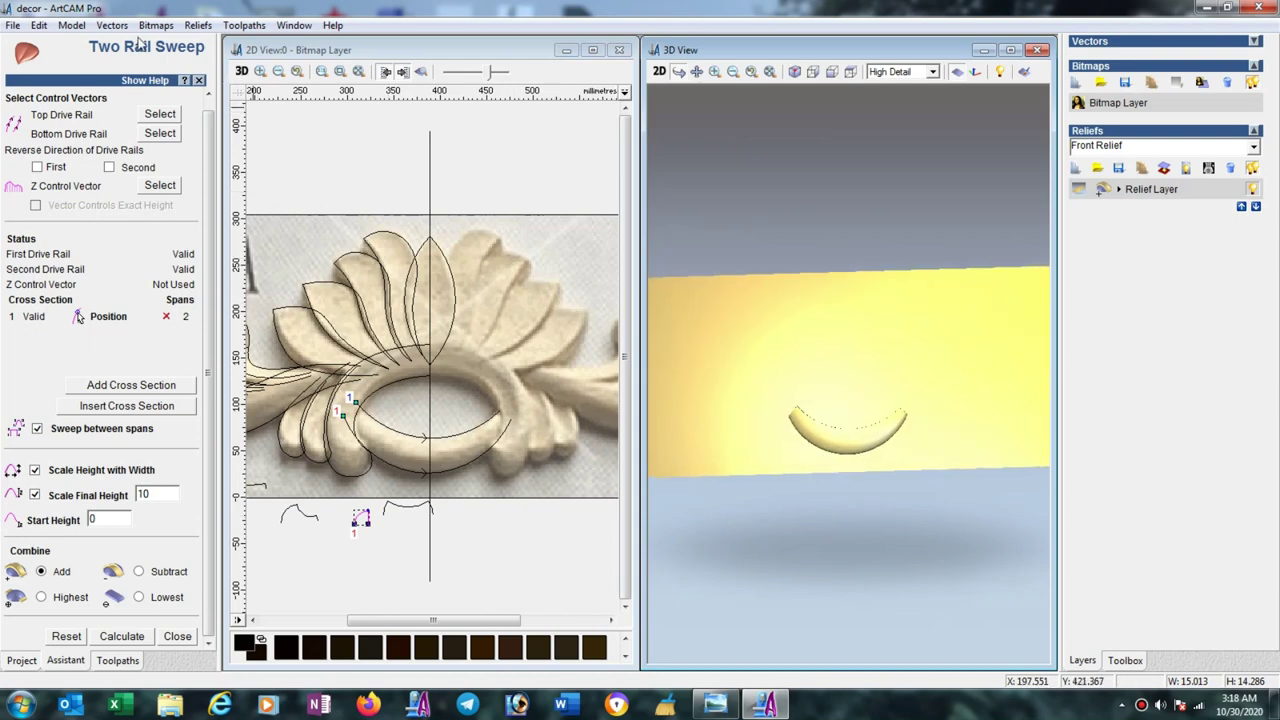
Close the sweep settings and apply the Sculpting shading preset to the 3D view.
left_click(199, 81)
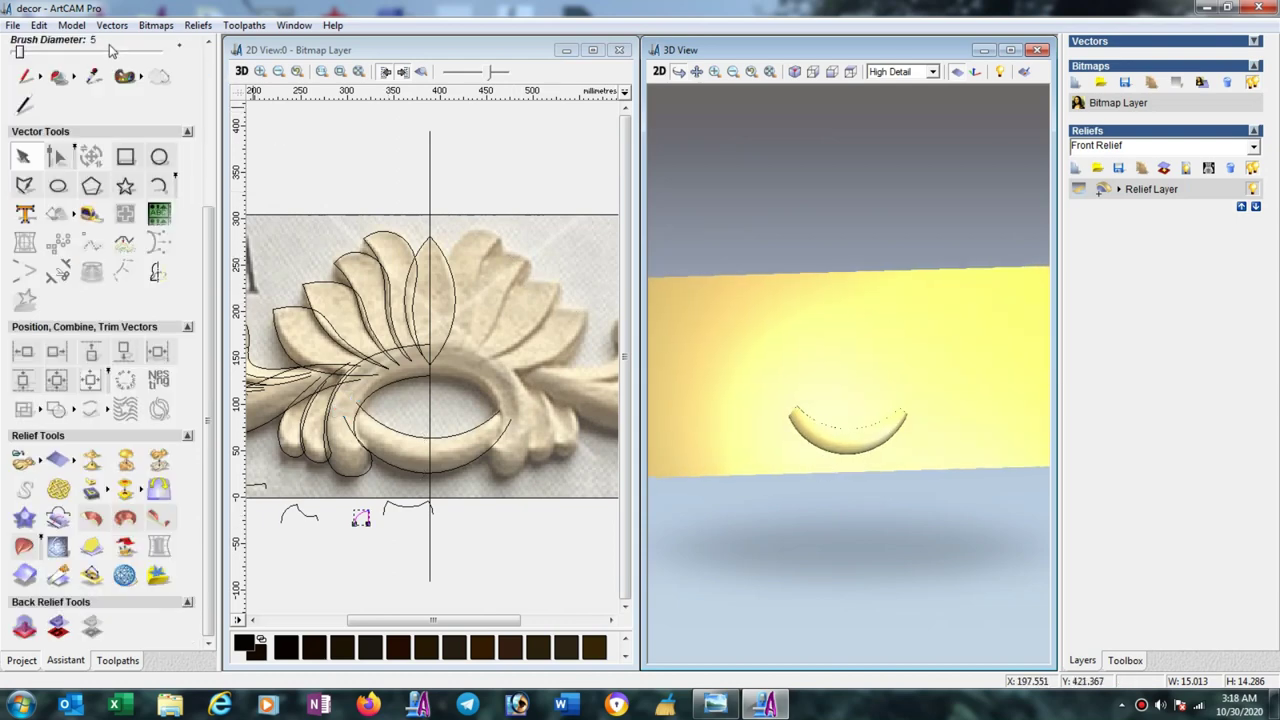
left_click(71, 25)
left_click(113, 259)
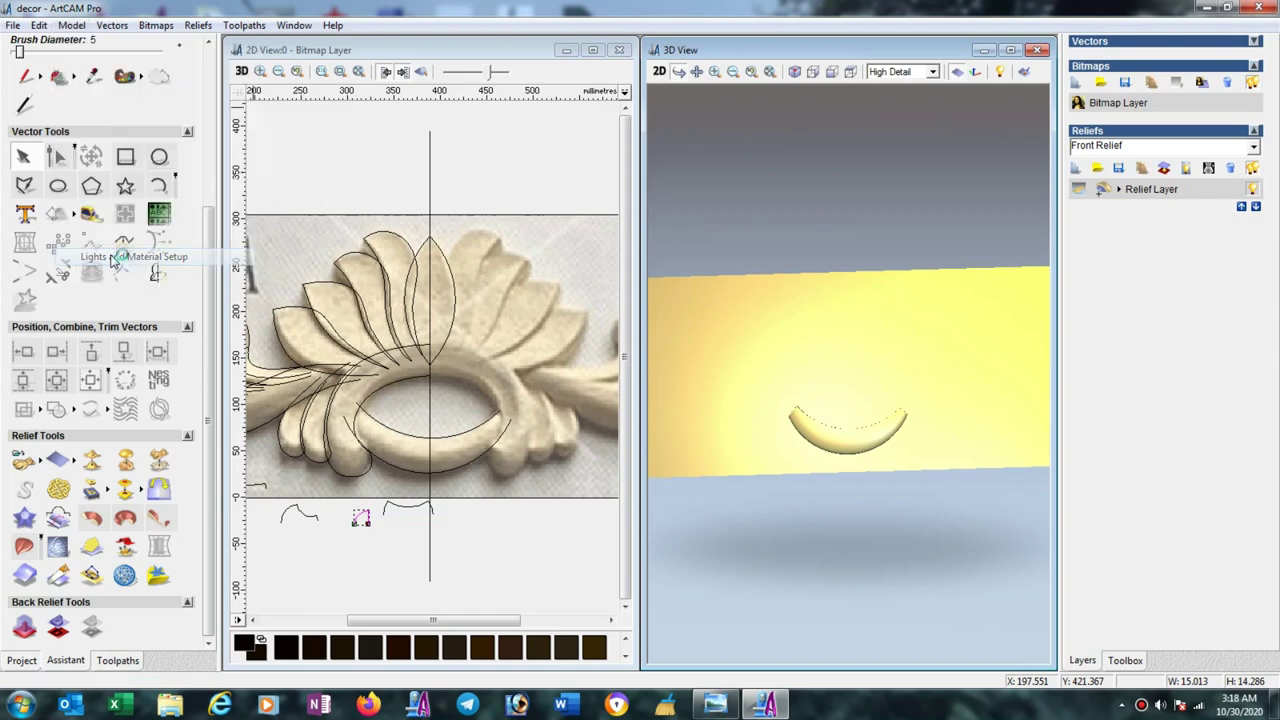
left_click(168, 127)
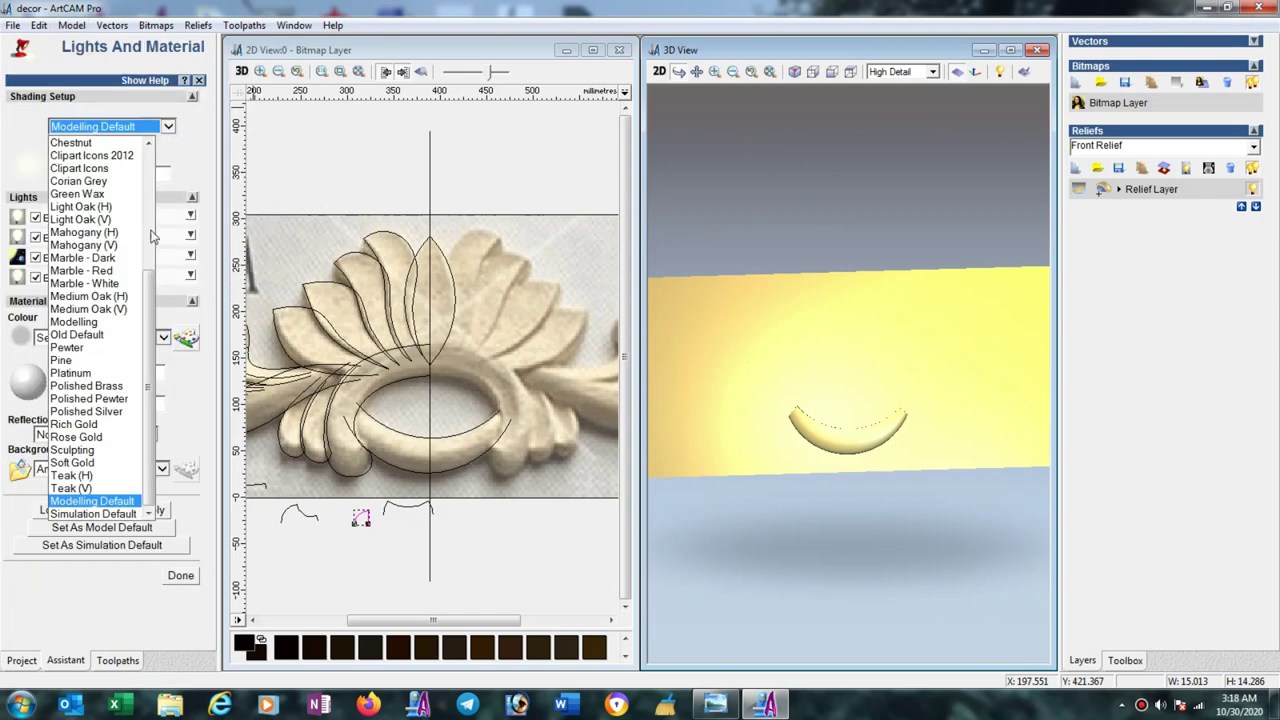
left_click(108, 450)
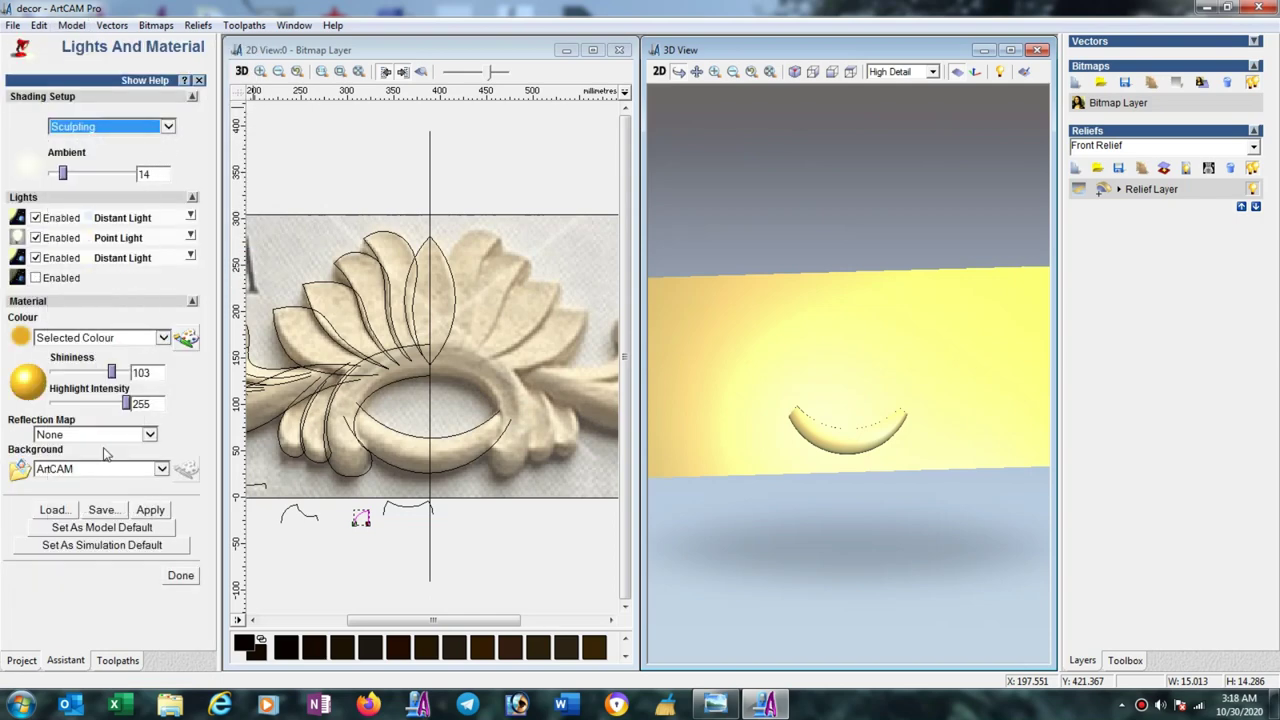
left_click(150, 510)
left_click(184, 576)
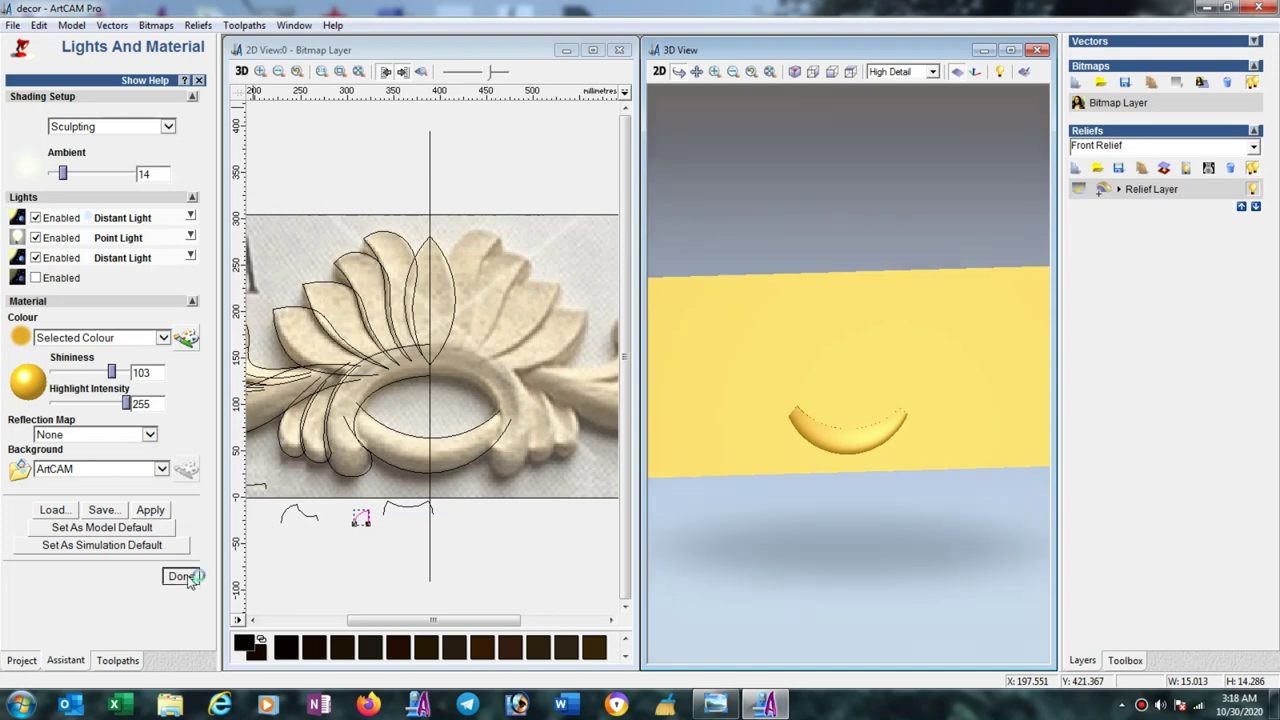
mouse_move(857, 497)
left_mouse_down()
mouse_move(880, 530)
mouse_move(859, 517)
left_mouse_up()
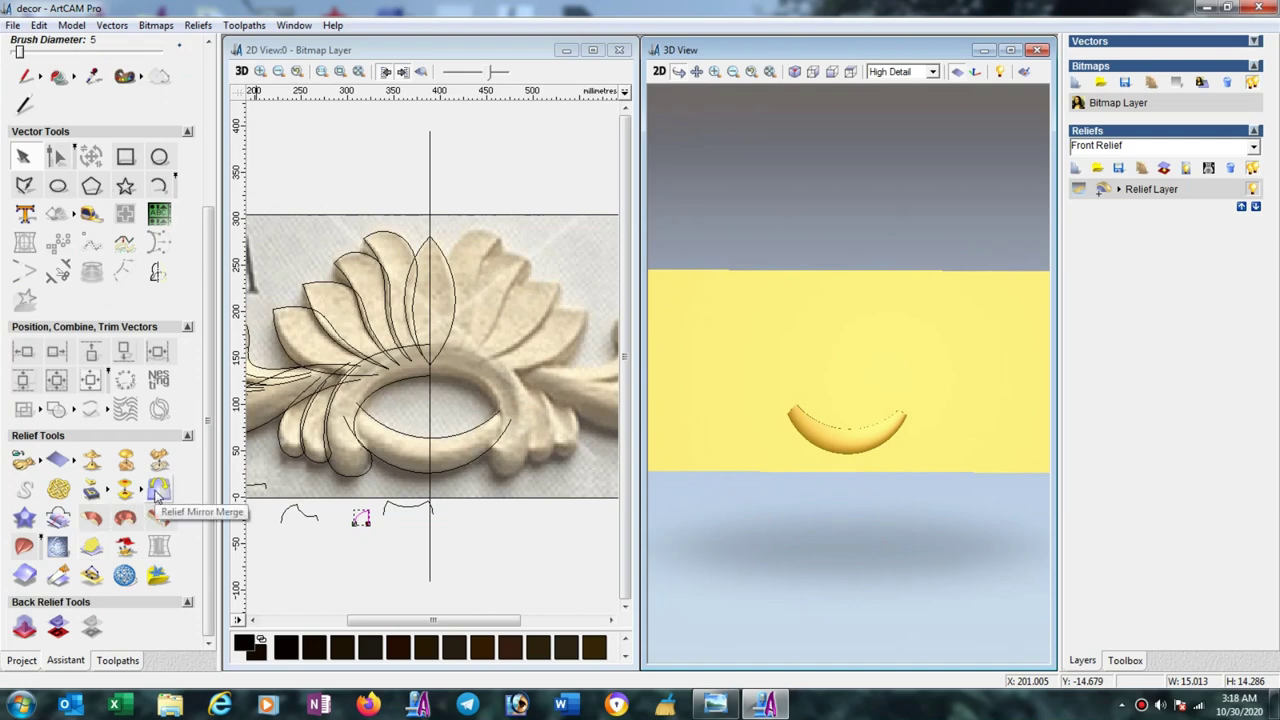
Mirror-merge the relief with Left over right, then close the tool.
left_click(158, 490)
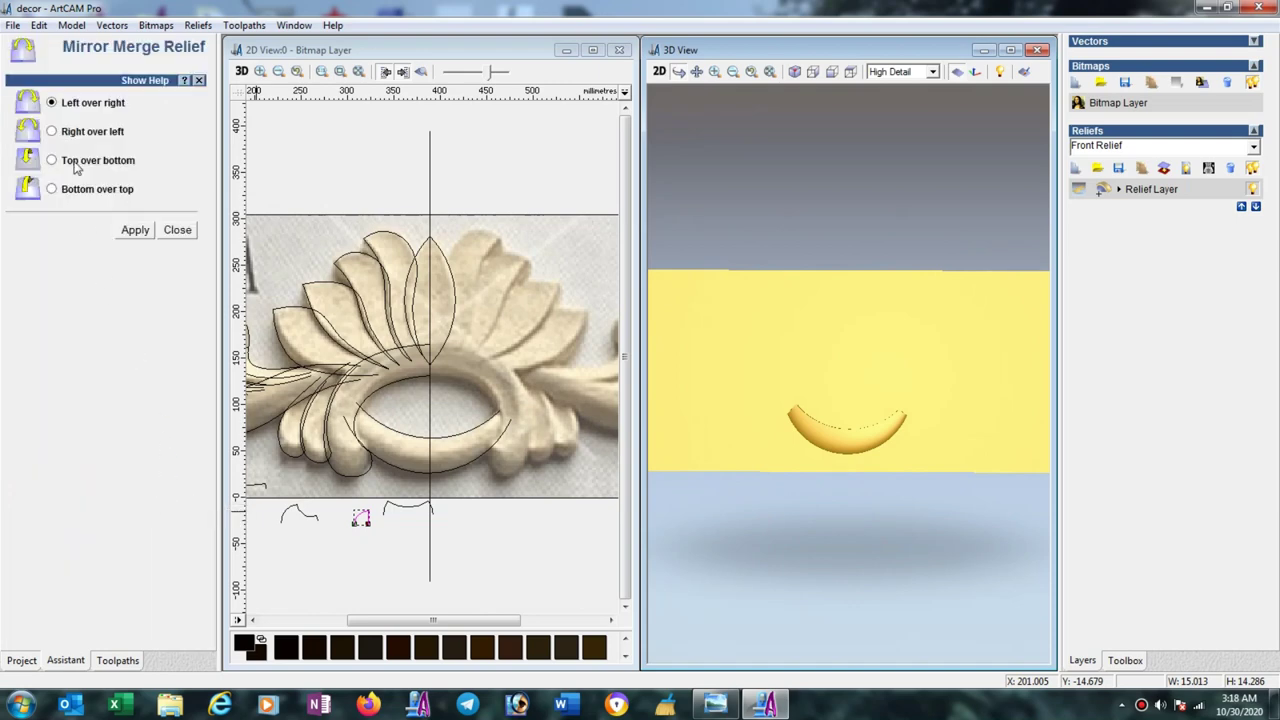
left_click(137, 232)
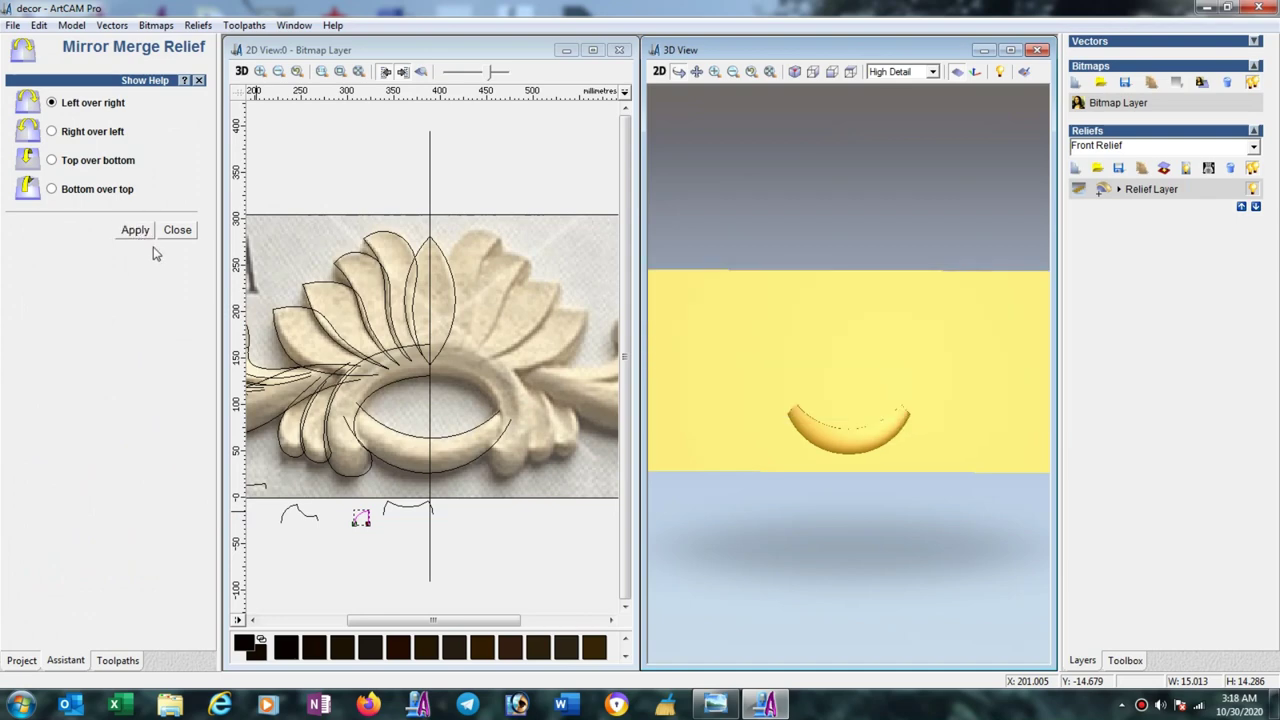
left_click(178, 230)
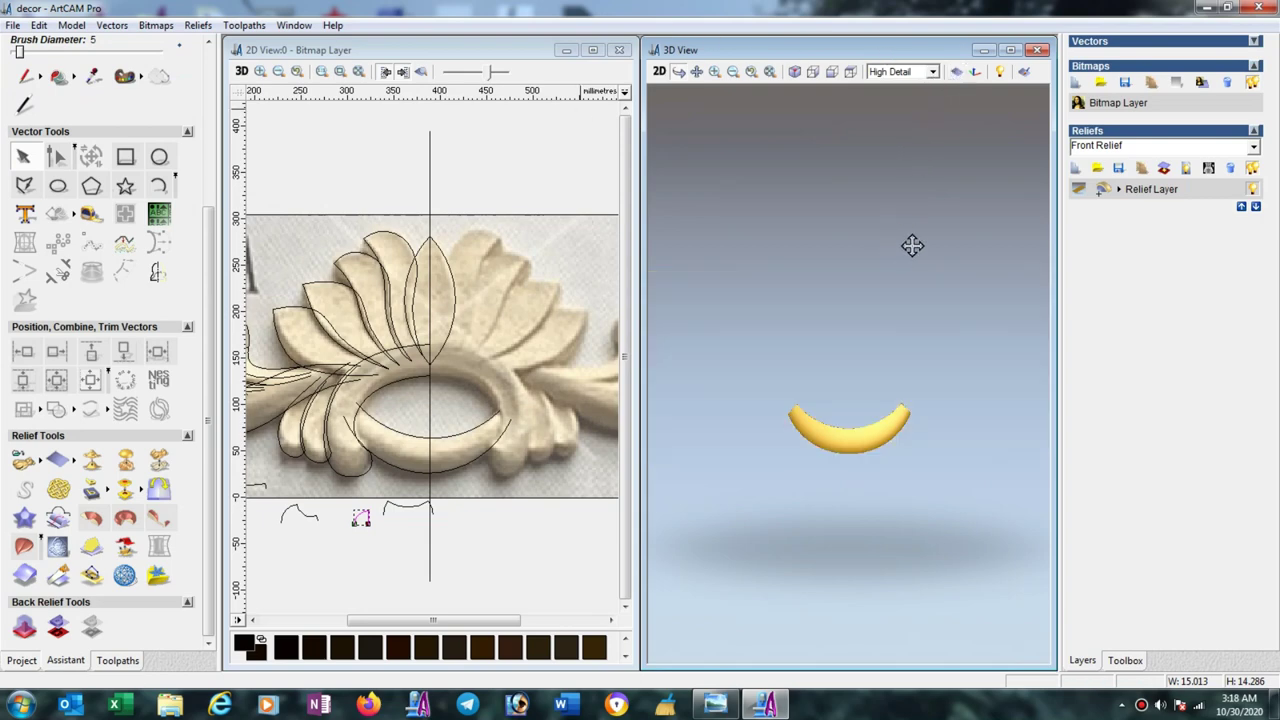
Add a new relief layer and select the outer curl curve and inner ring arc as rails.
left_click(1076, 172)
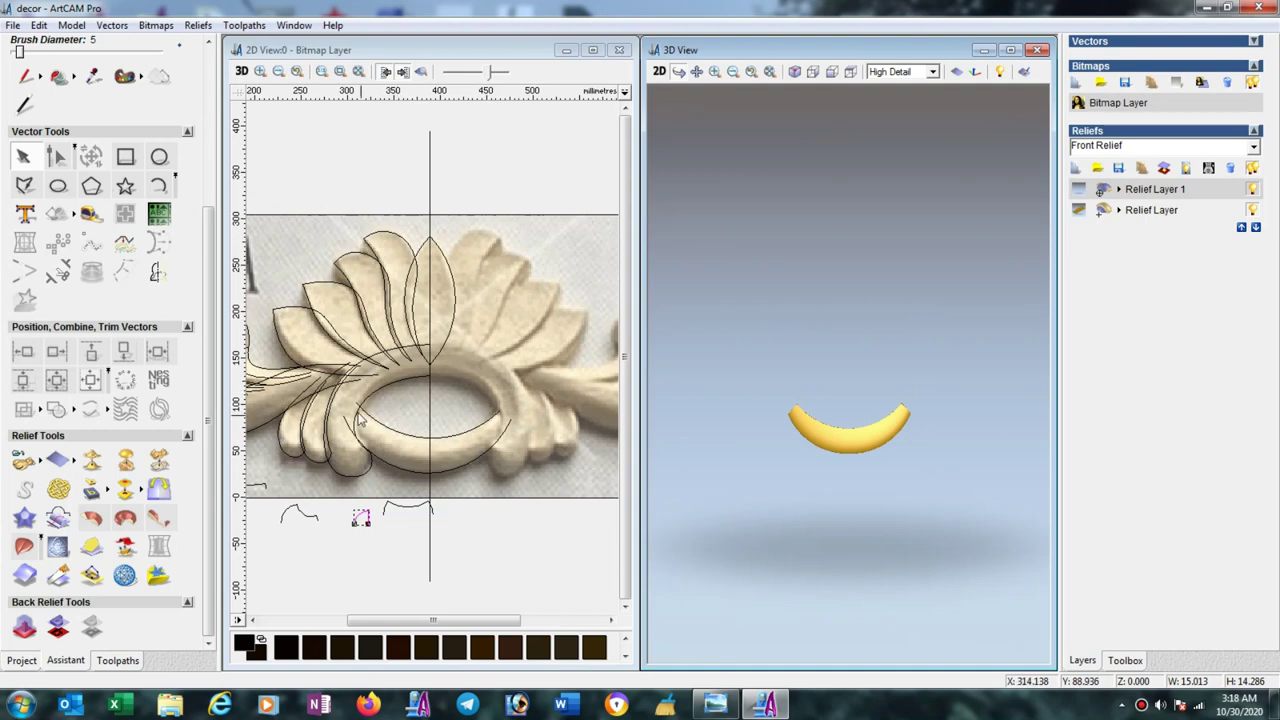
left_click(328, 398)
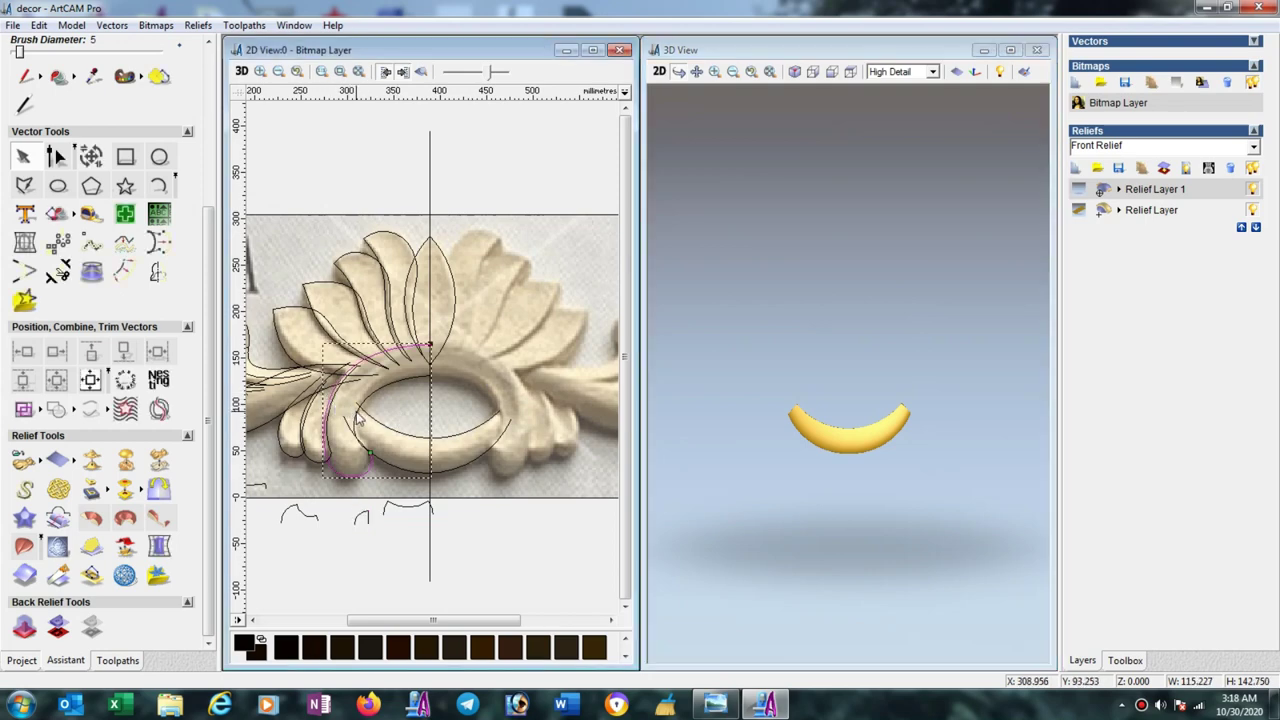
left_click(356, 415, "shift")
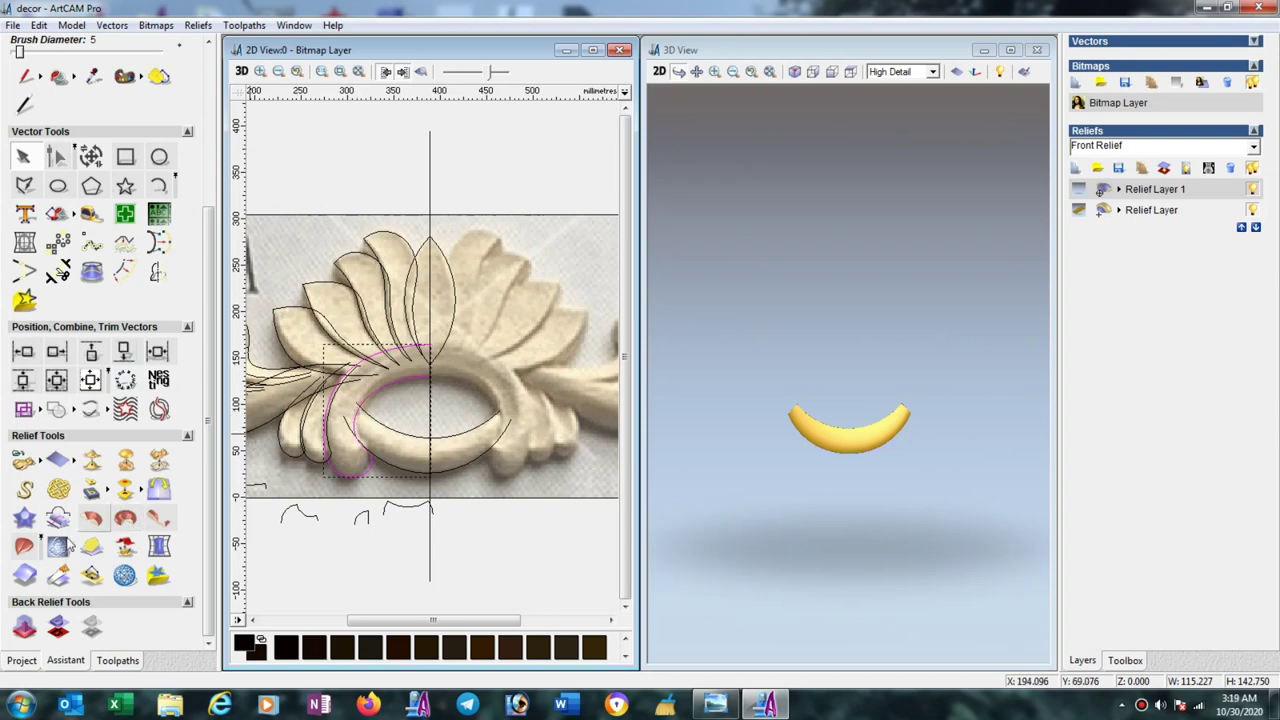
Set up a two-rail sweep using the small profile curve as cross section, scaled to final height 10.
left_click(38, 547)
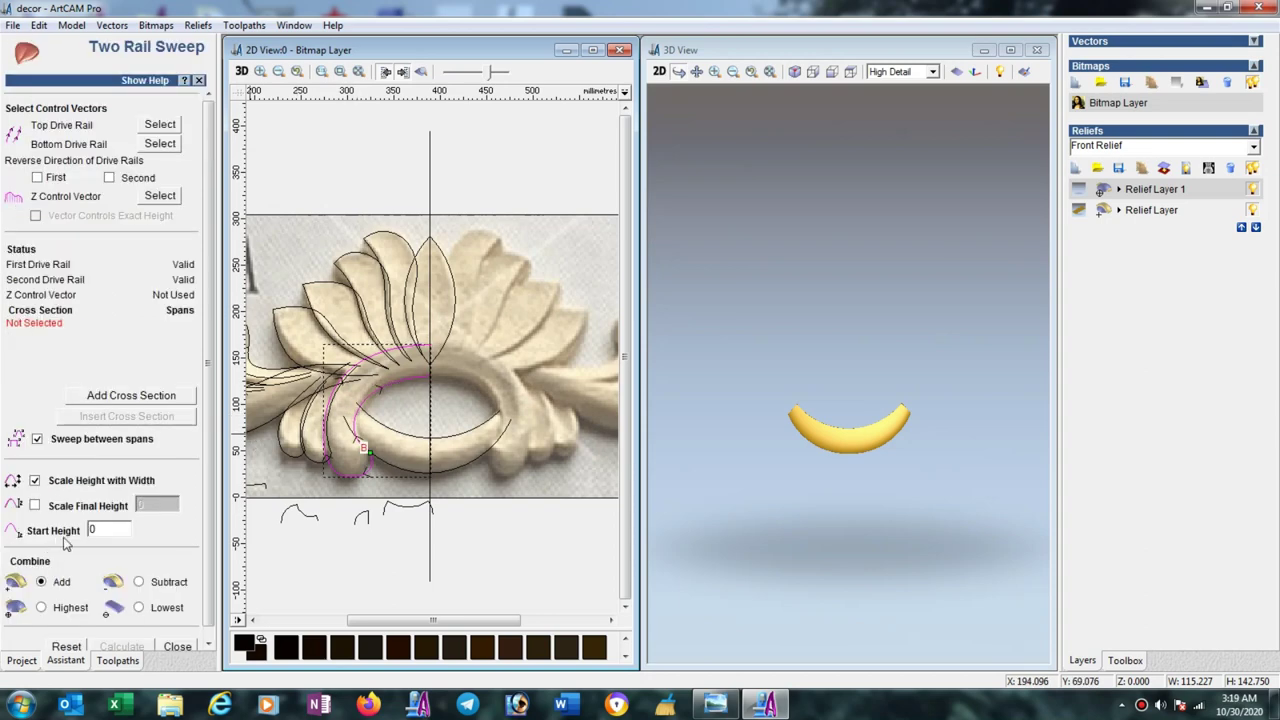
left_click(303, 517)
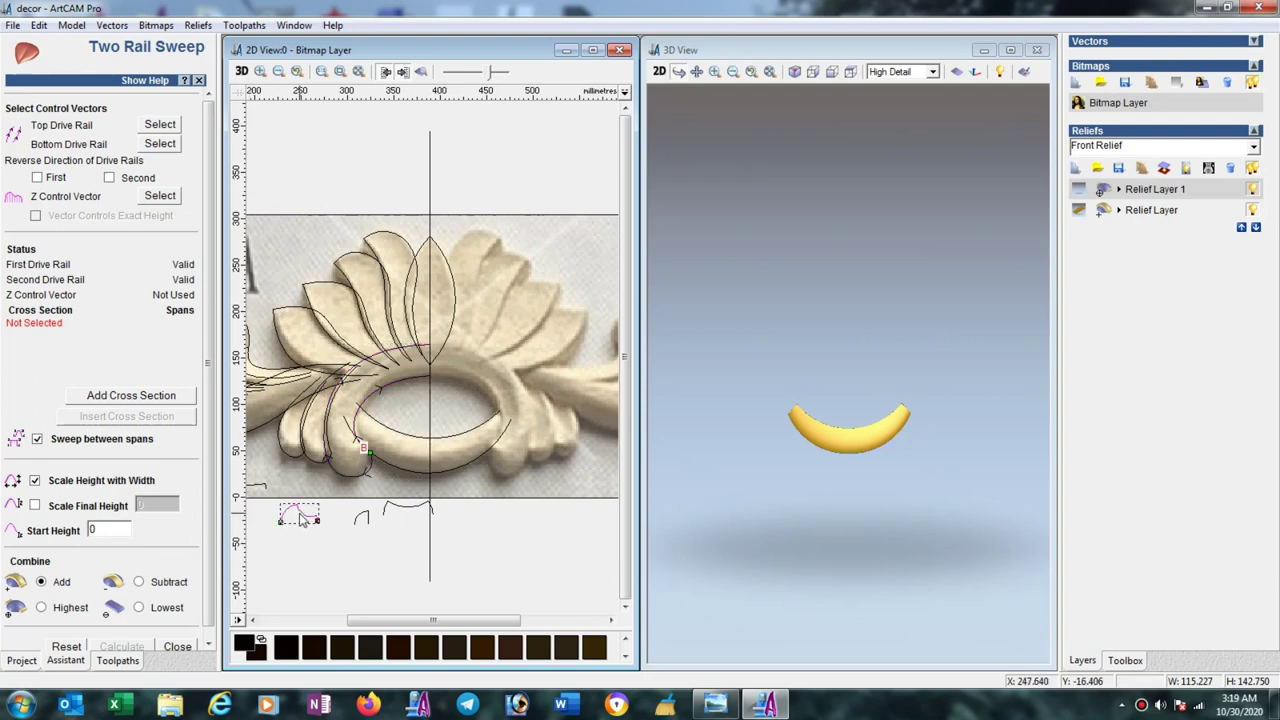
left_click(155, 397)
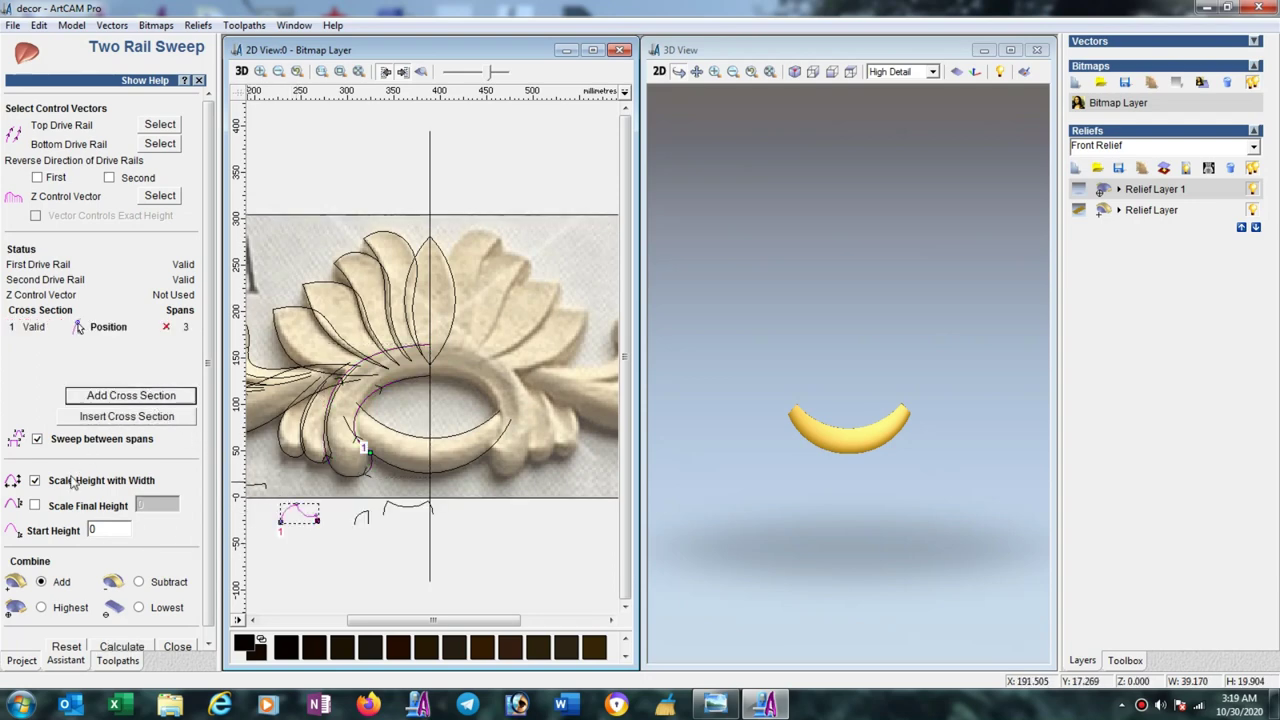
left_click(35, 506)
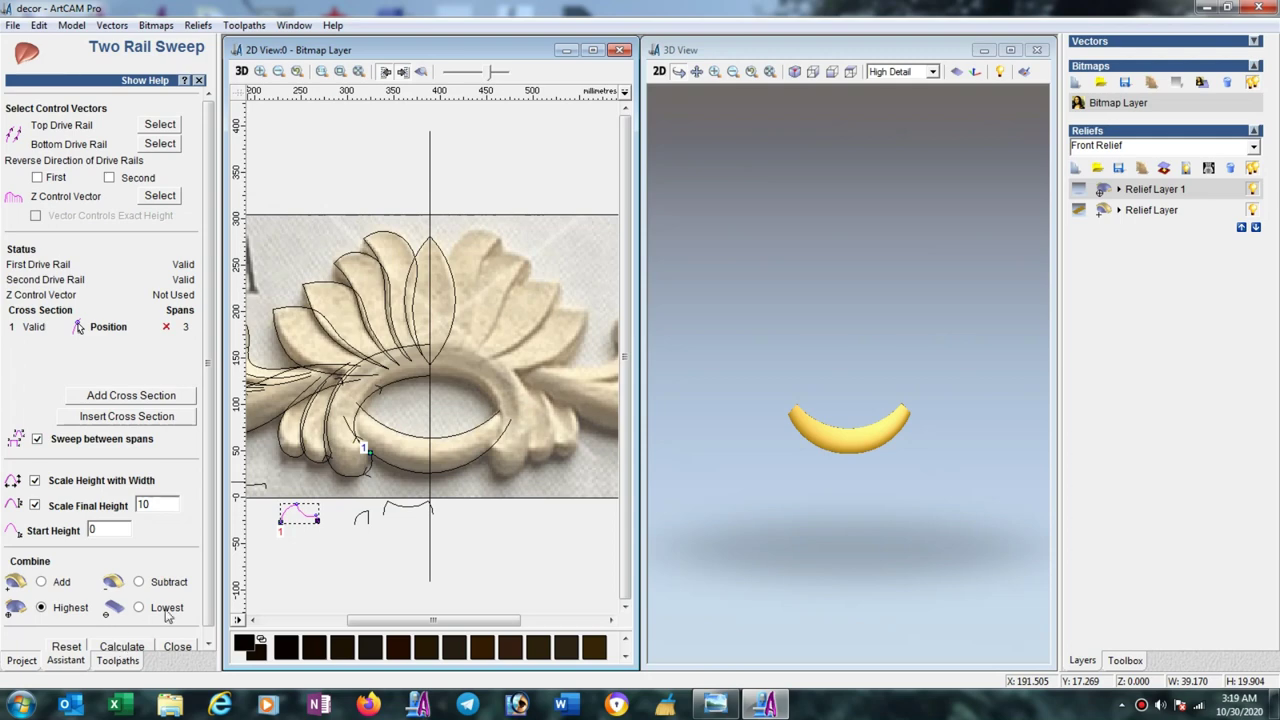
Fade the carving photo behind the vectors and calculate the trial swept curl relief.
left_click(366, 220)
scroll(341, 390, "up", 2)
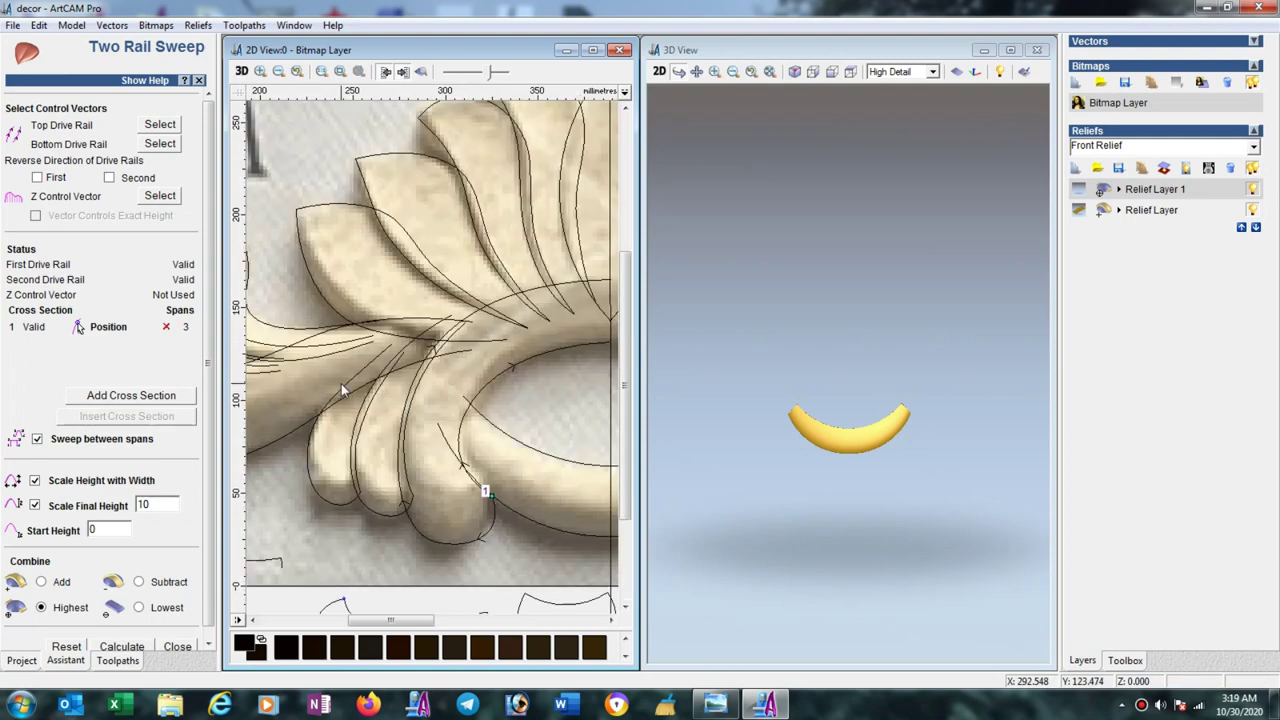
scroll(341, 383, "up", 2)
scroll(485, 368, "down", 2)
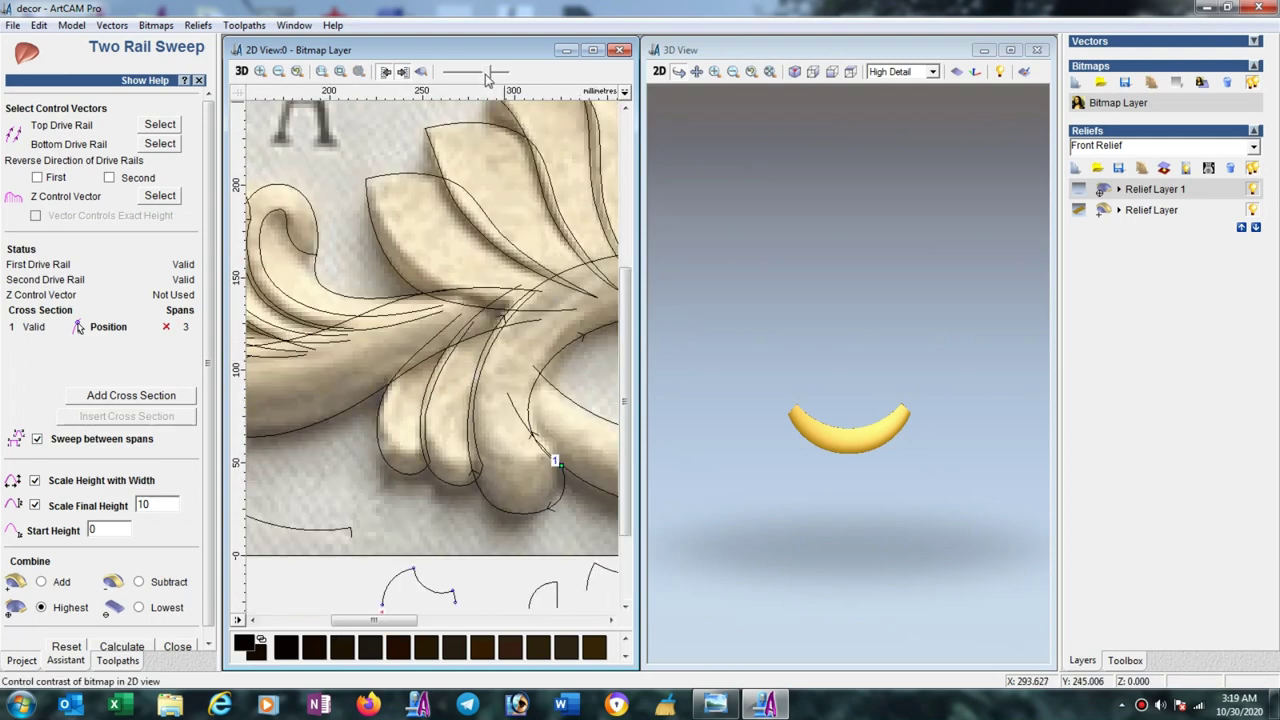
left_click_drag(488, 74, 449, 74)
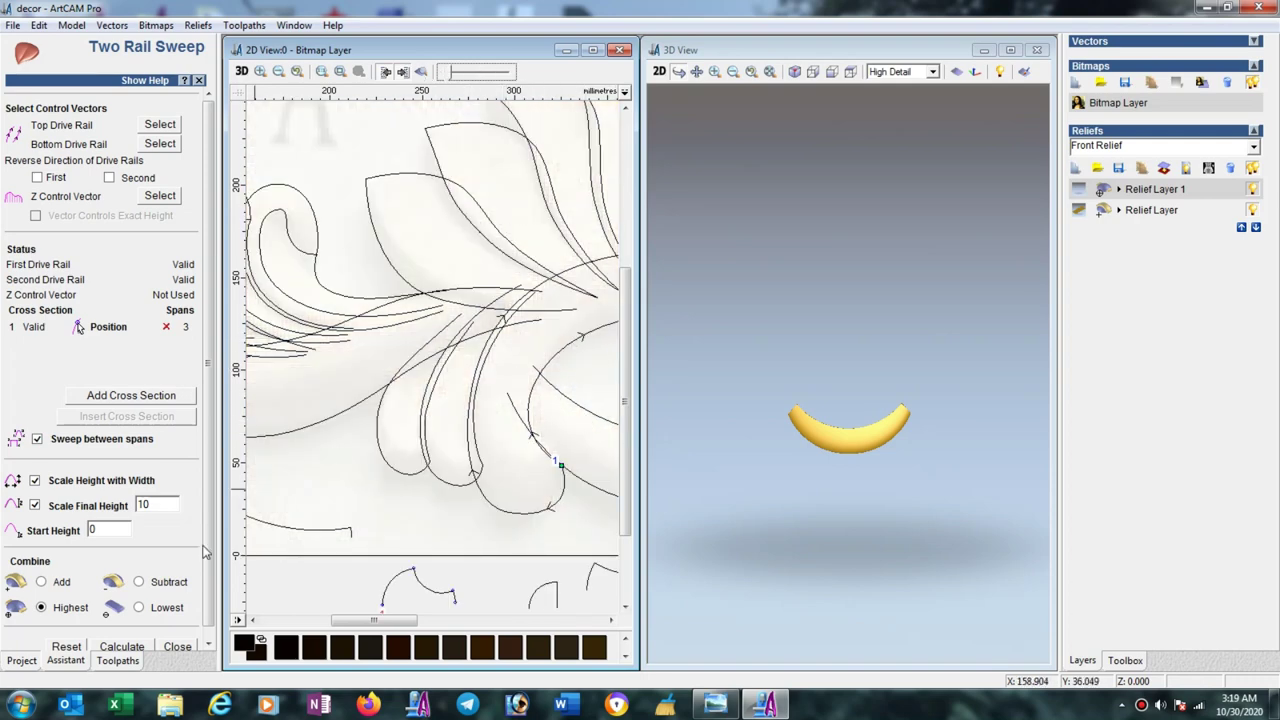
scroll(203, 553, "down", 1)
left_click(141, 637)
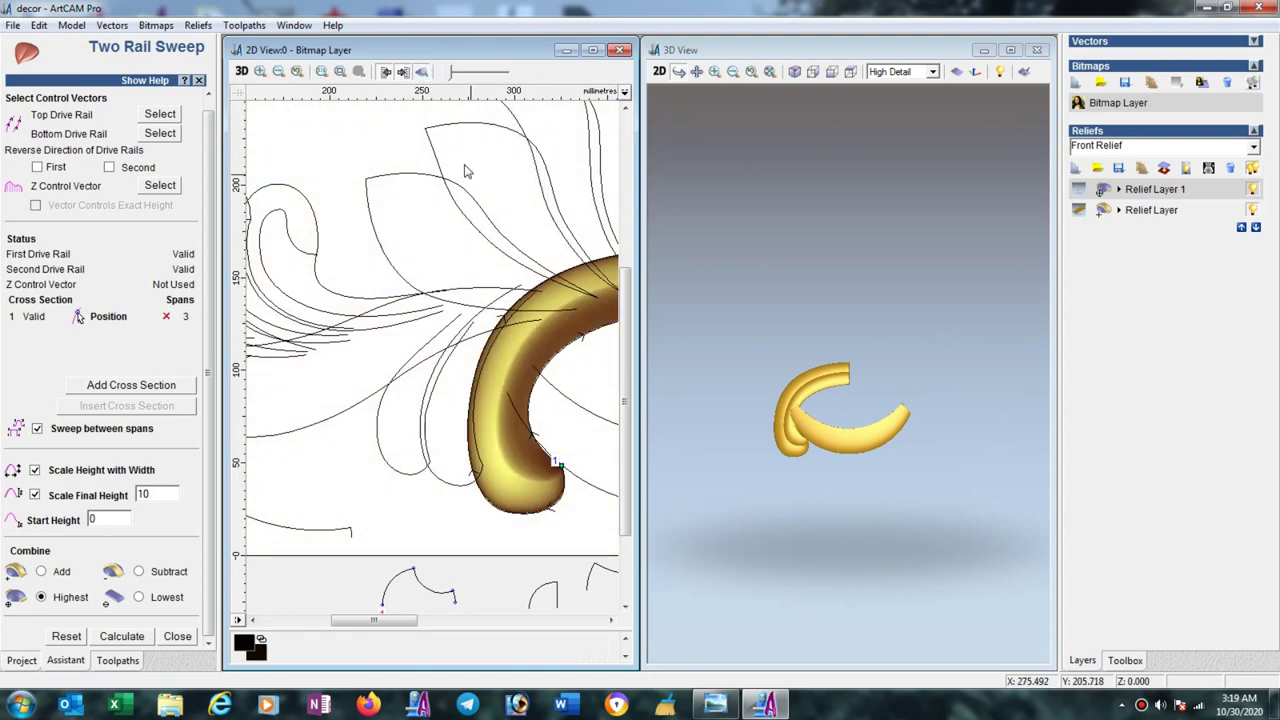
Bring the carving photo back into view and close the sweep, discarding the trial.
left_click(458, 72)
left_click_drag(452, 74, 497, 74)
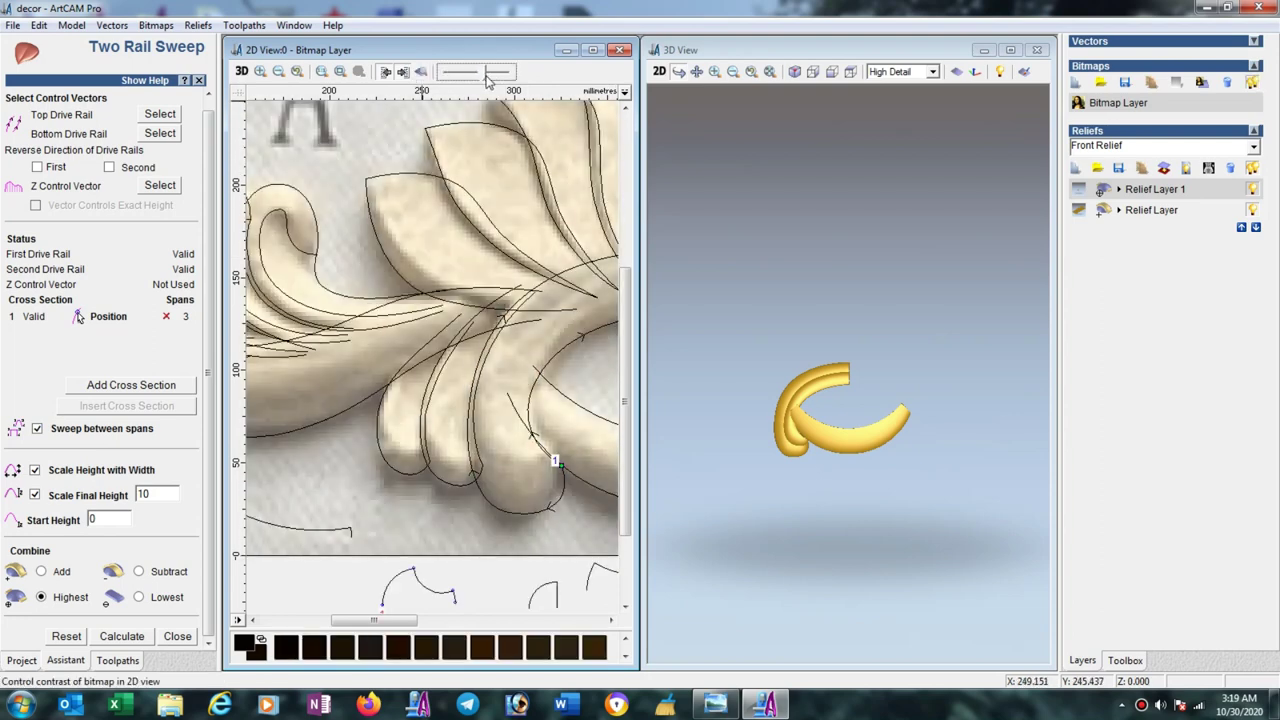
left_click(422, 73)
left_click(422, 74)
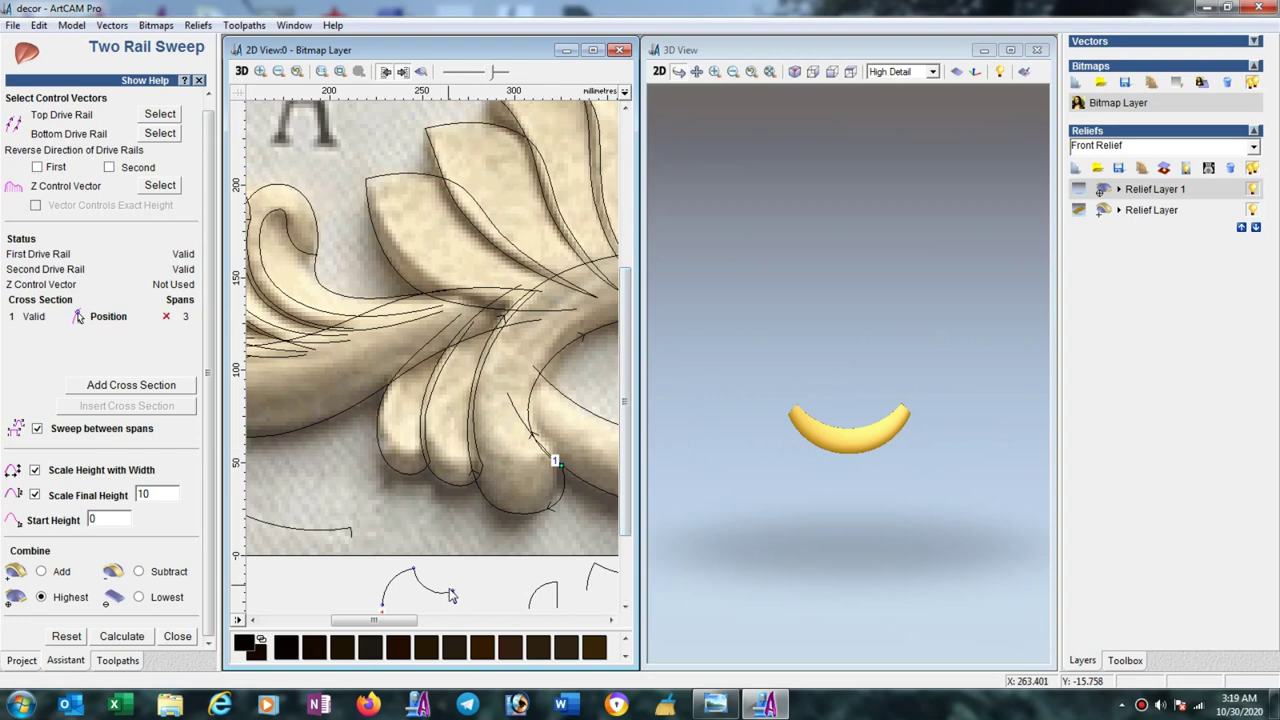
left_click(177, 638)
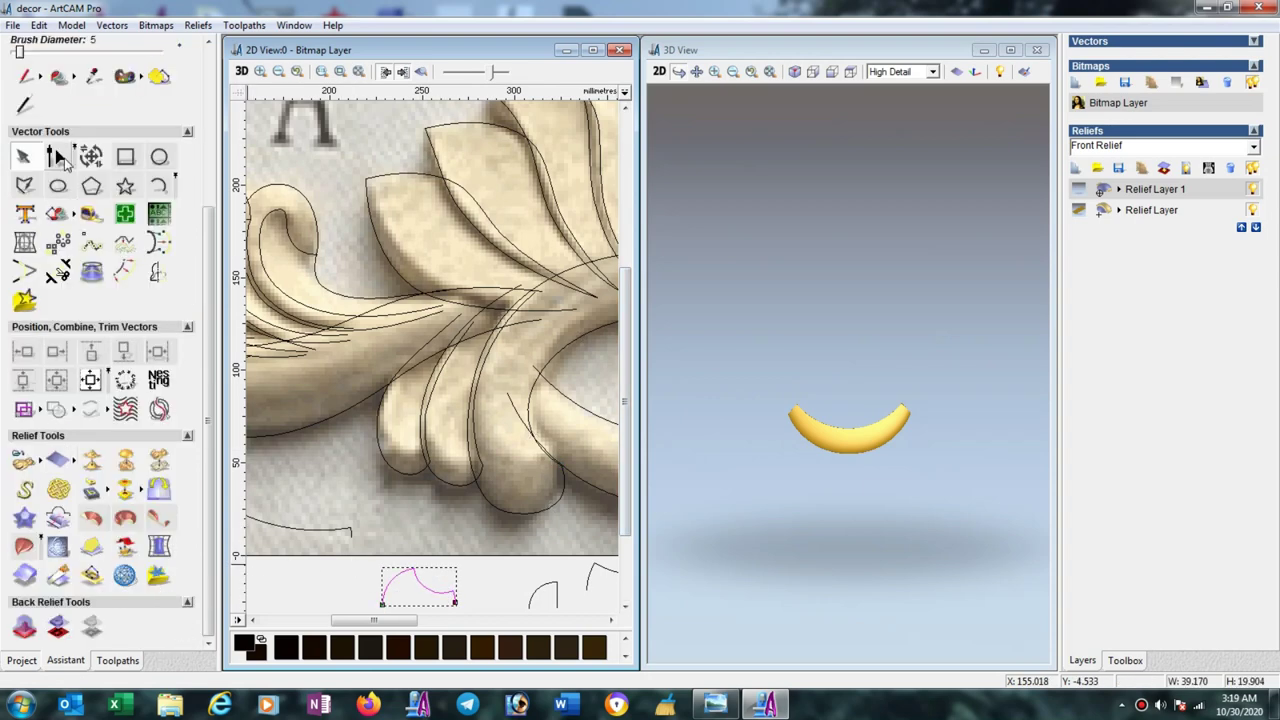
Raise the profile's right end, pull its top node left, then select the ring rail curve.
left_click(56, 156)
scroll(443, 422, "up", 3)
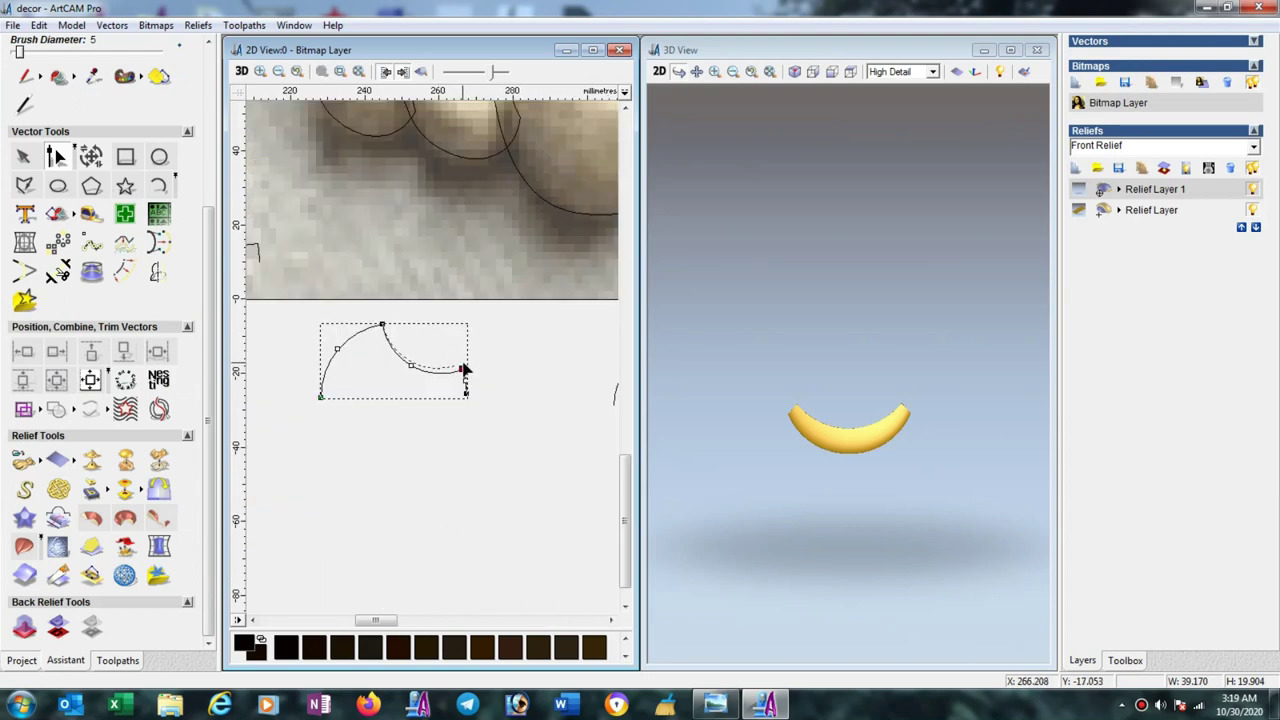
left_click_drag(463, 370, 459, 354)
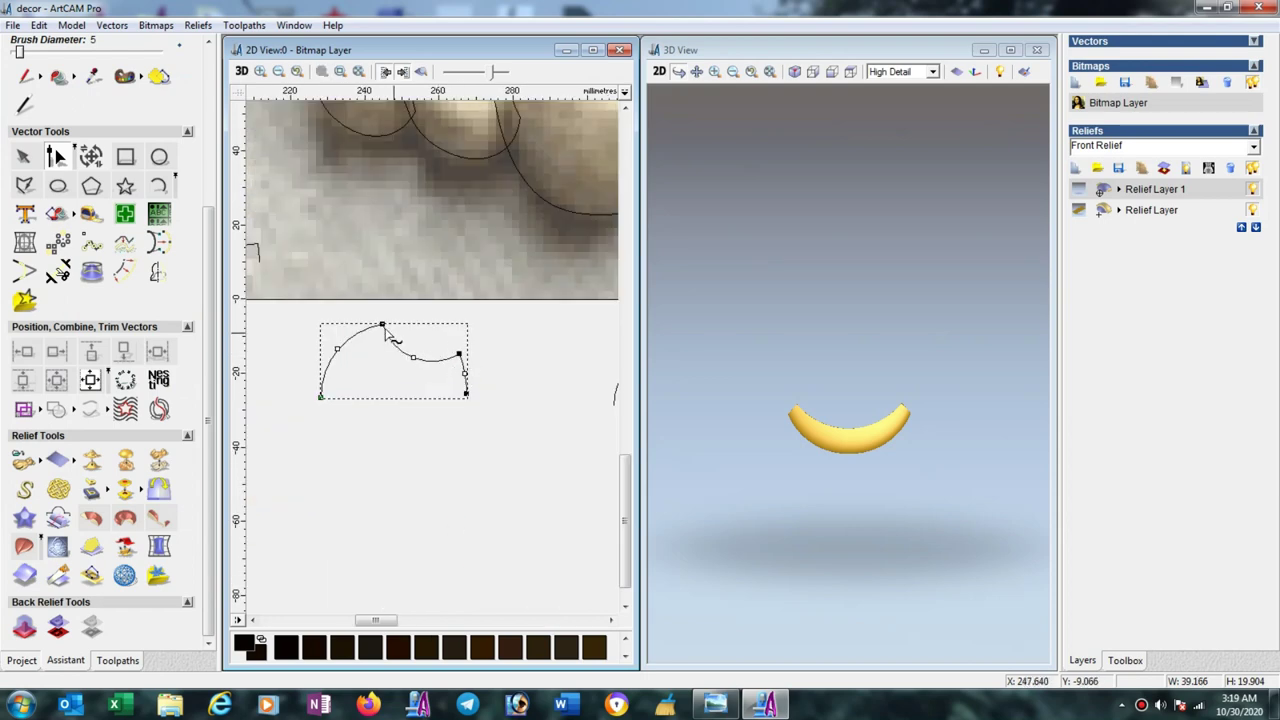
left_click_drag(381, 324, 344, 327)
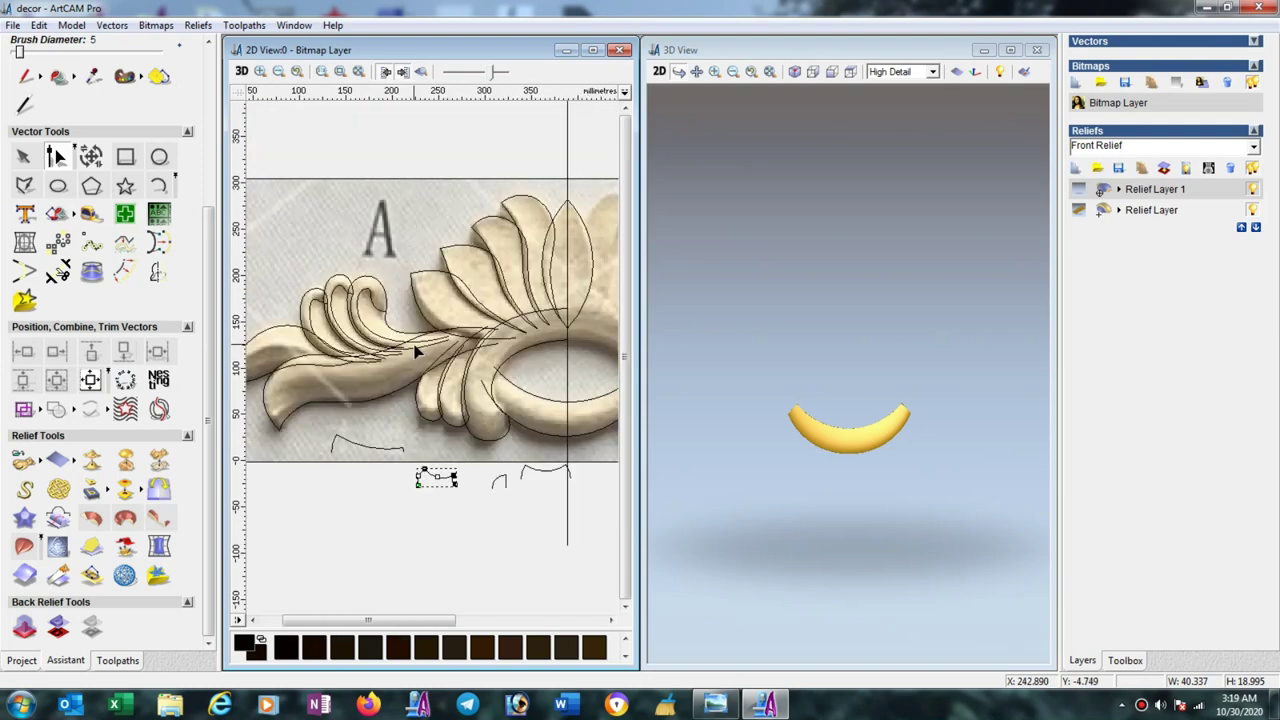
key("F3")
left_click(478, 441)
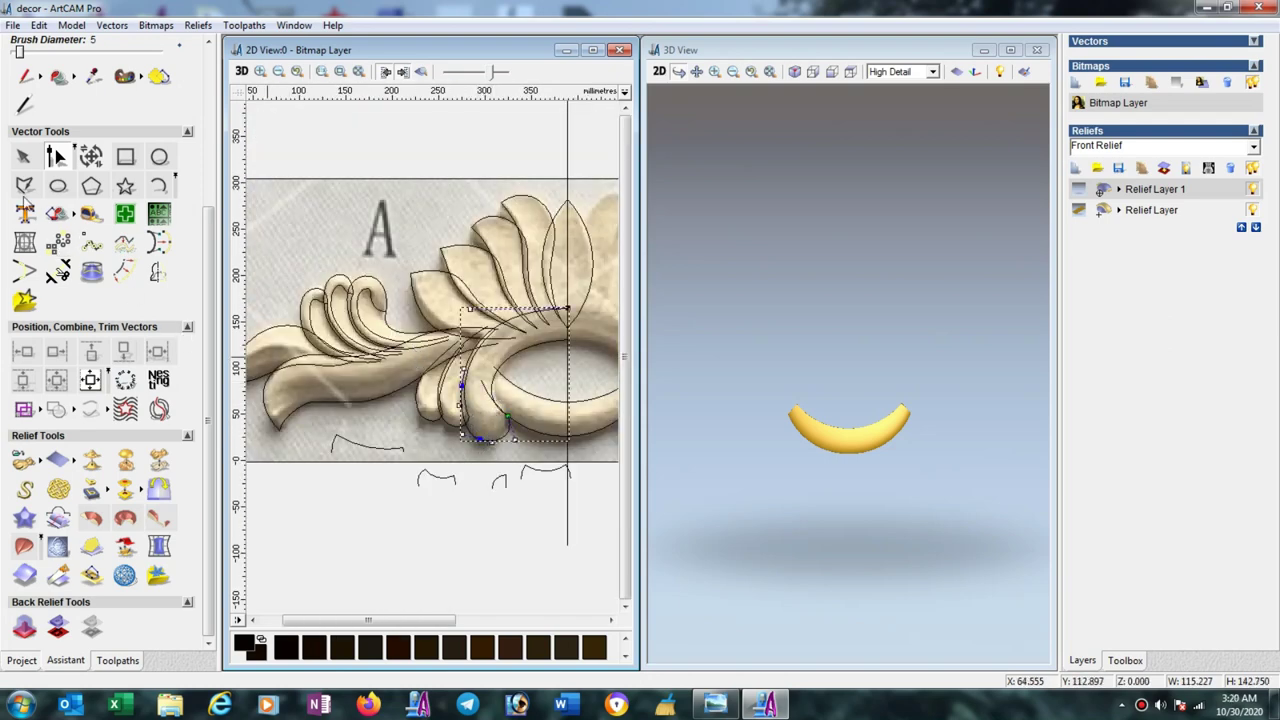
Add the second rail and sweep the reshaped profile at final height 10, Highest, then calculate.
left_click(23, 156)
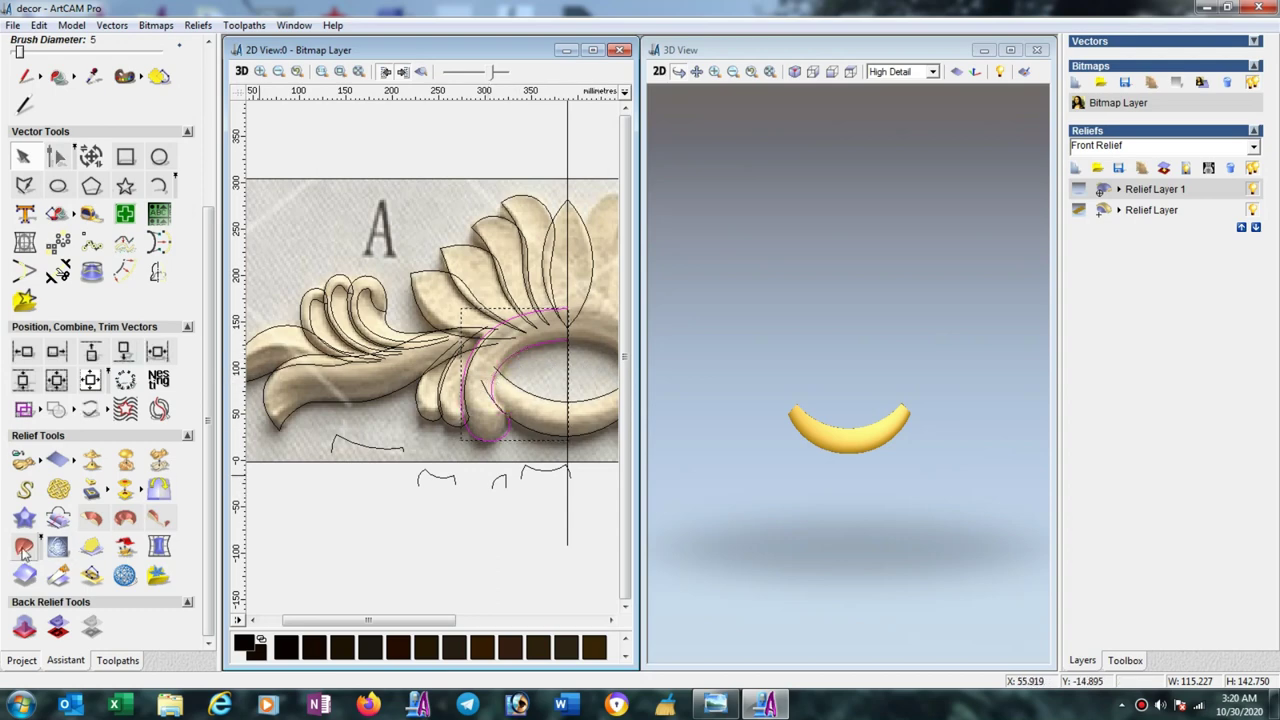
left_click(438, 478)
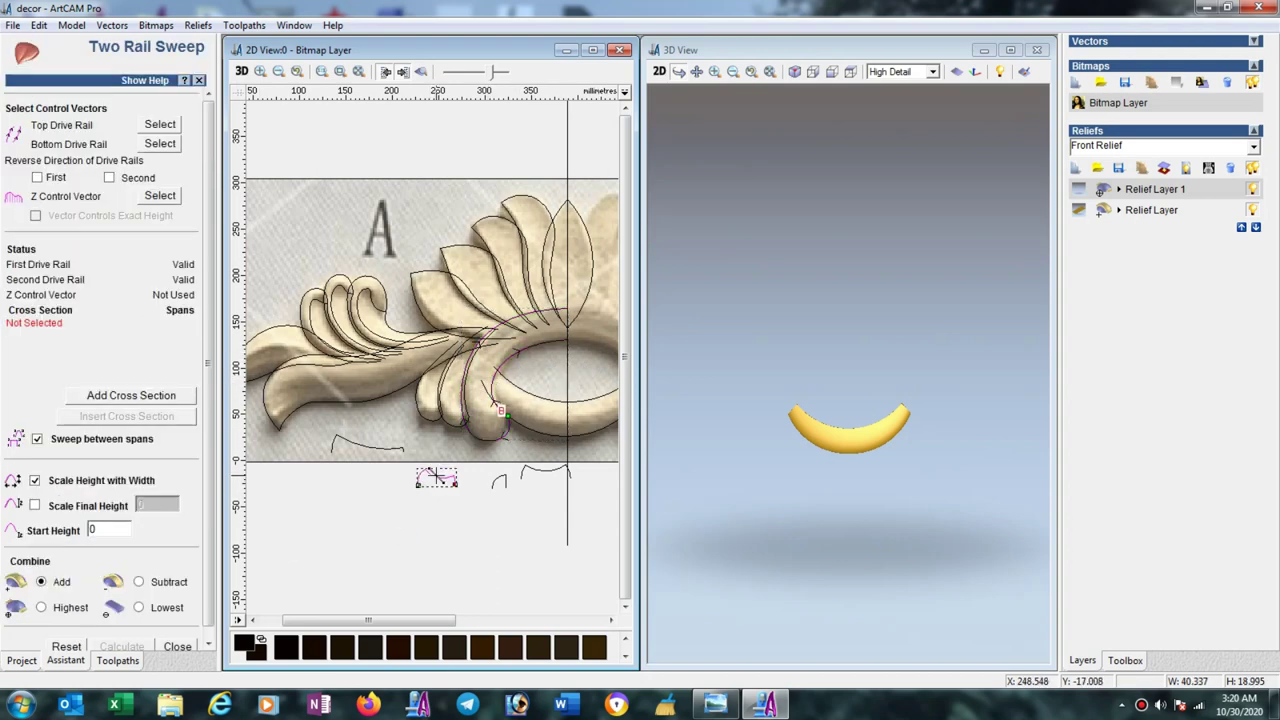
left_click(142, 400)
scroll(212, 487, "down", 1)
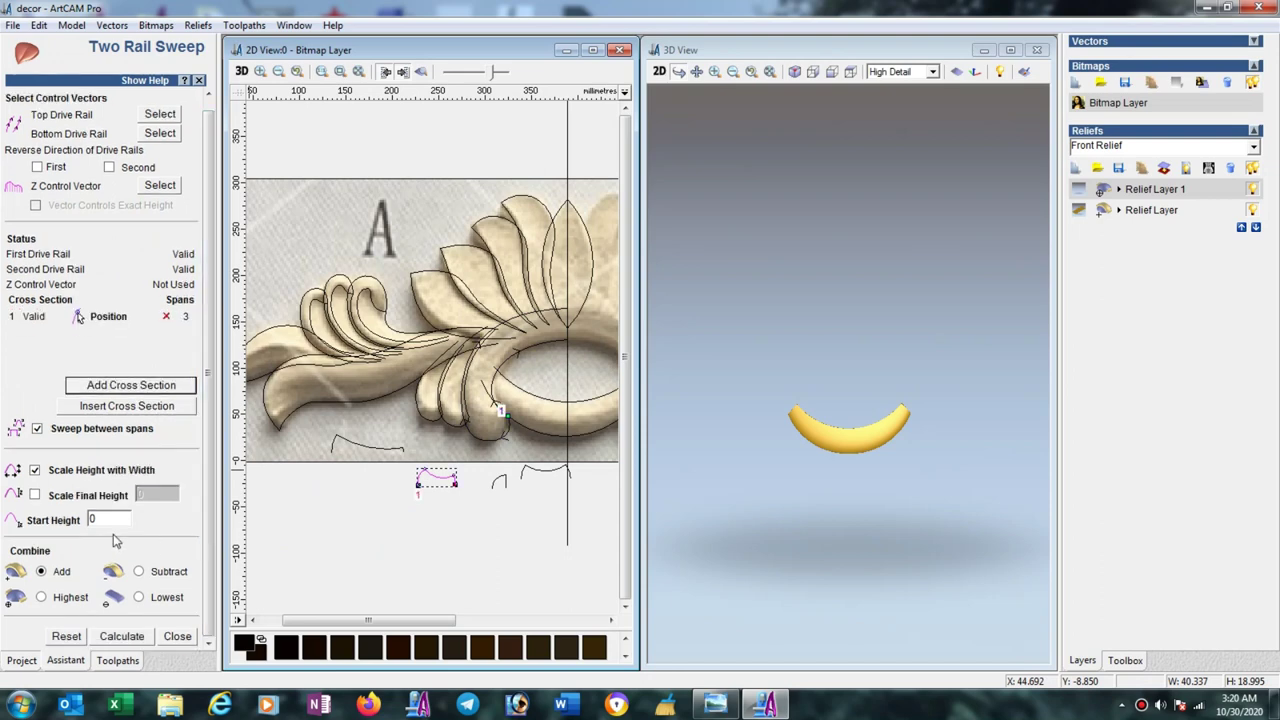
left_click(37, 495)
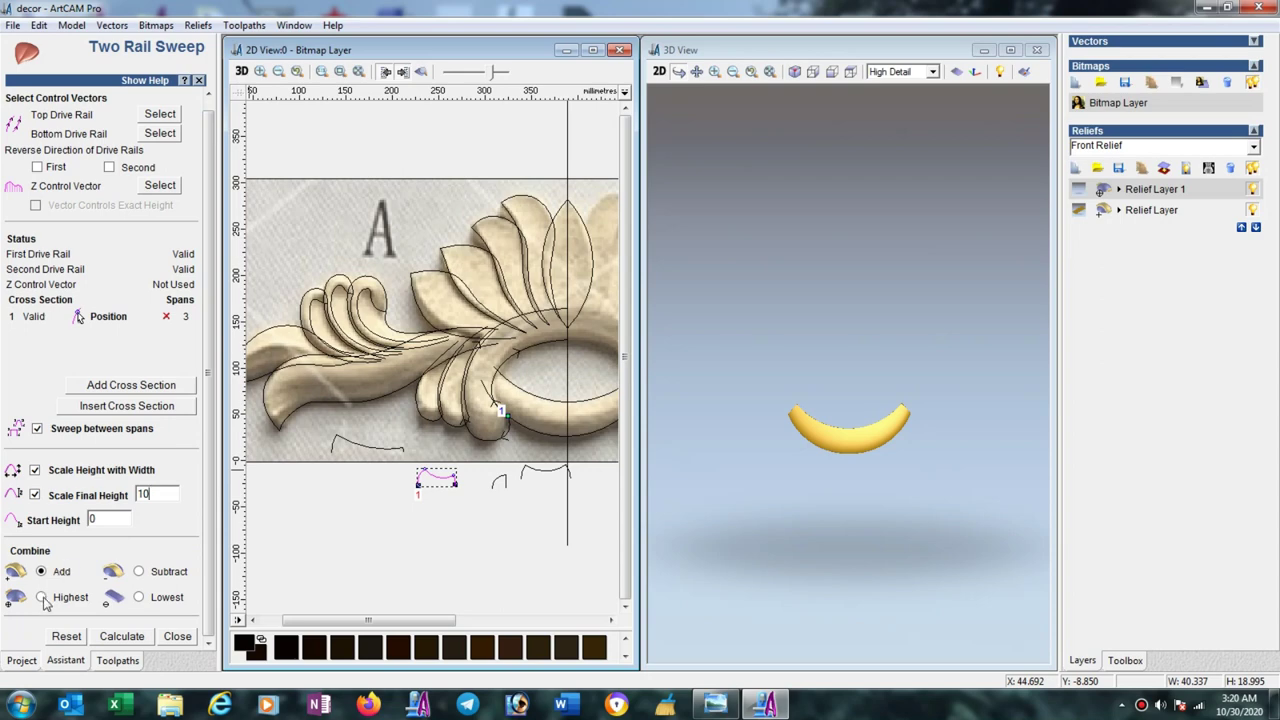
left_click(130, 638)
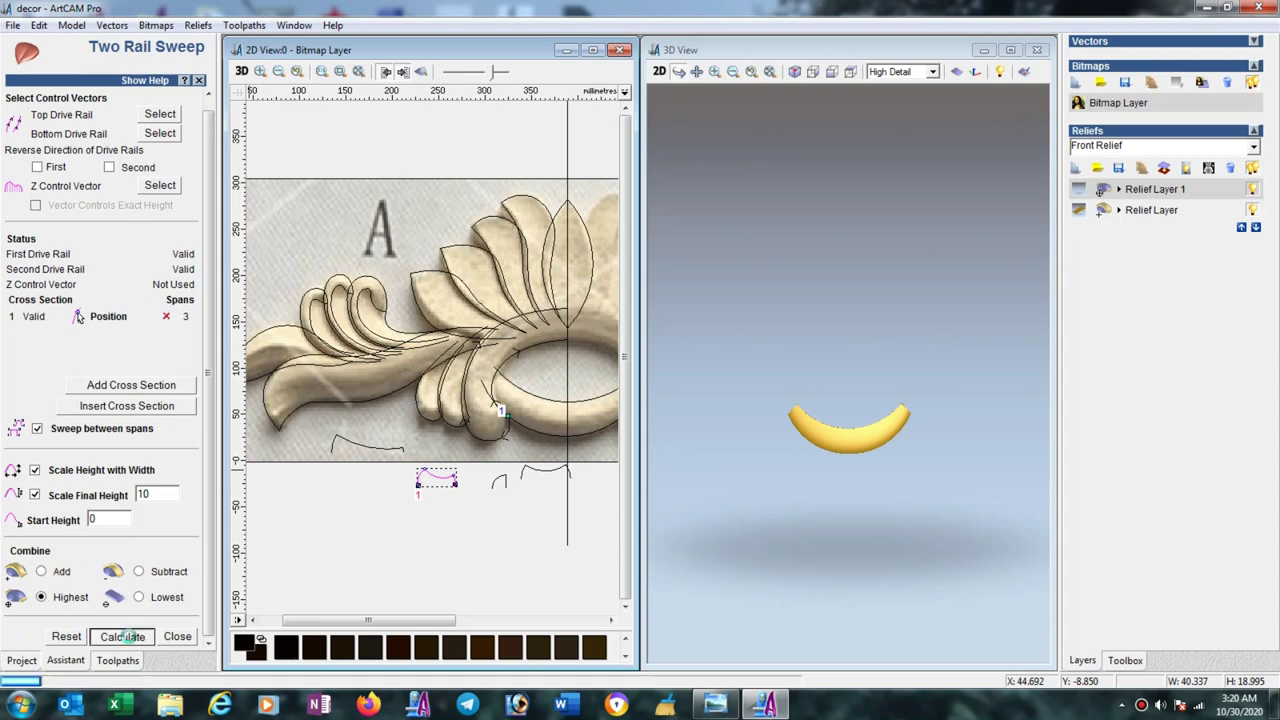
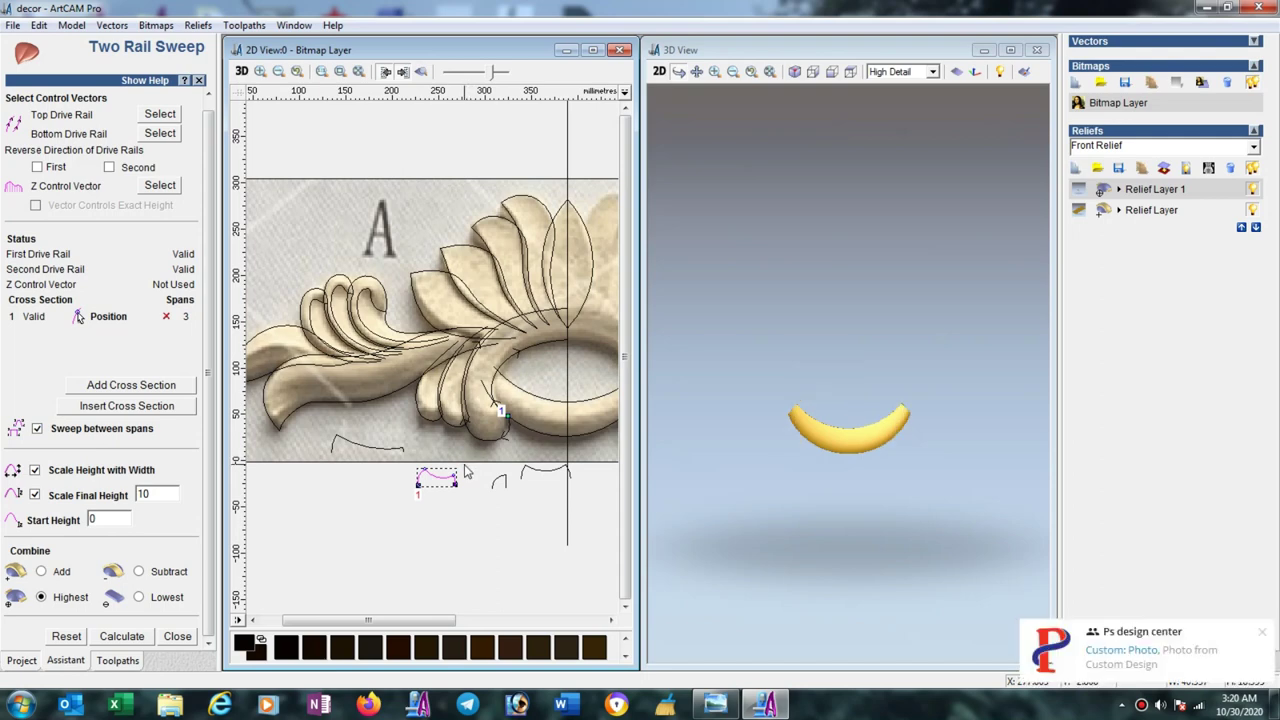
Raise the cross-section node into a taller arc and recalculate the leaf sweep.
scroll(435, 460, "up", 2)
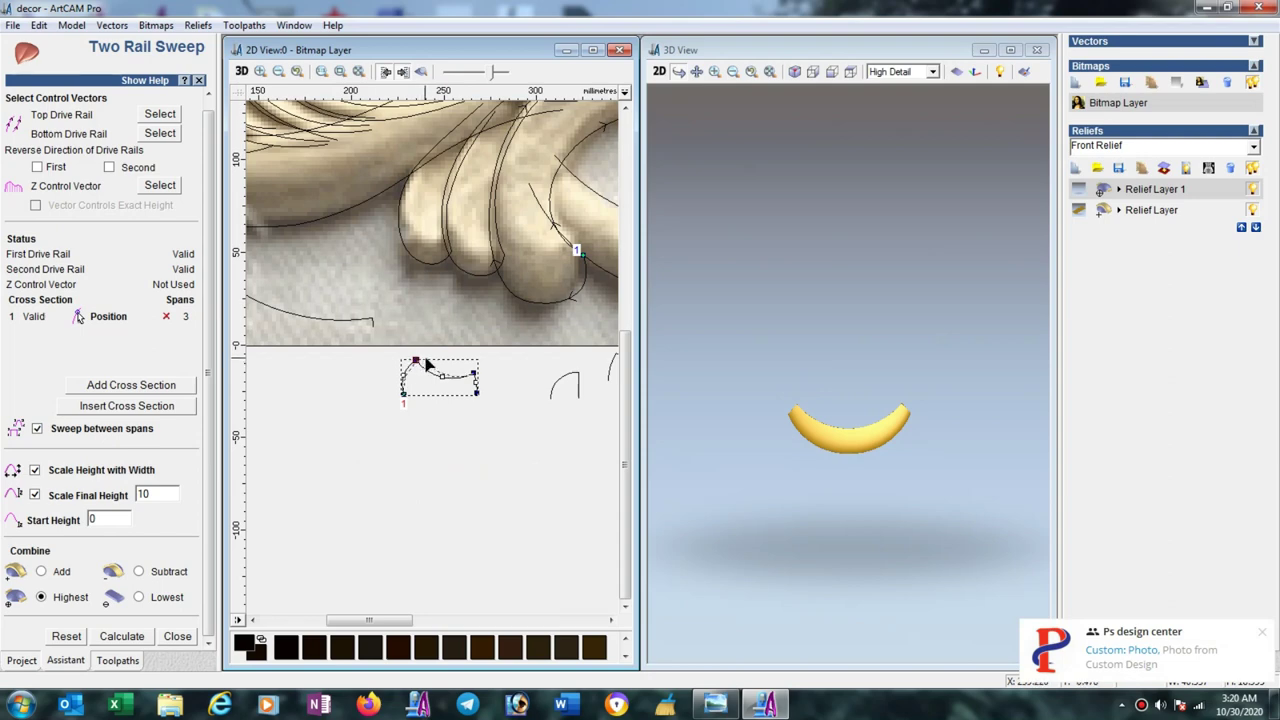
left_click_drag(415, 361, 427, 357)
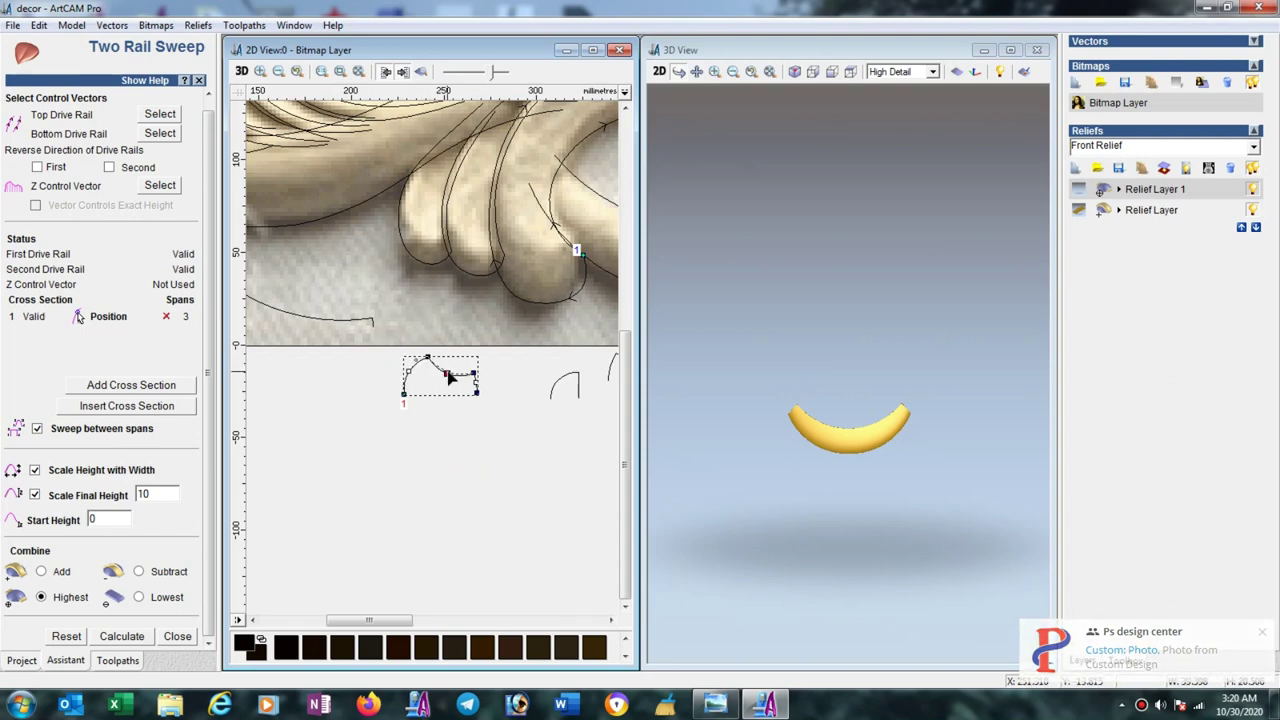
left_click(122, 636)
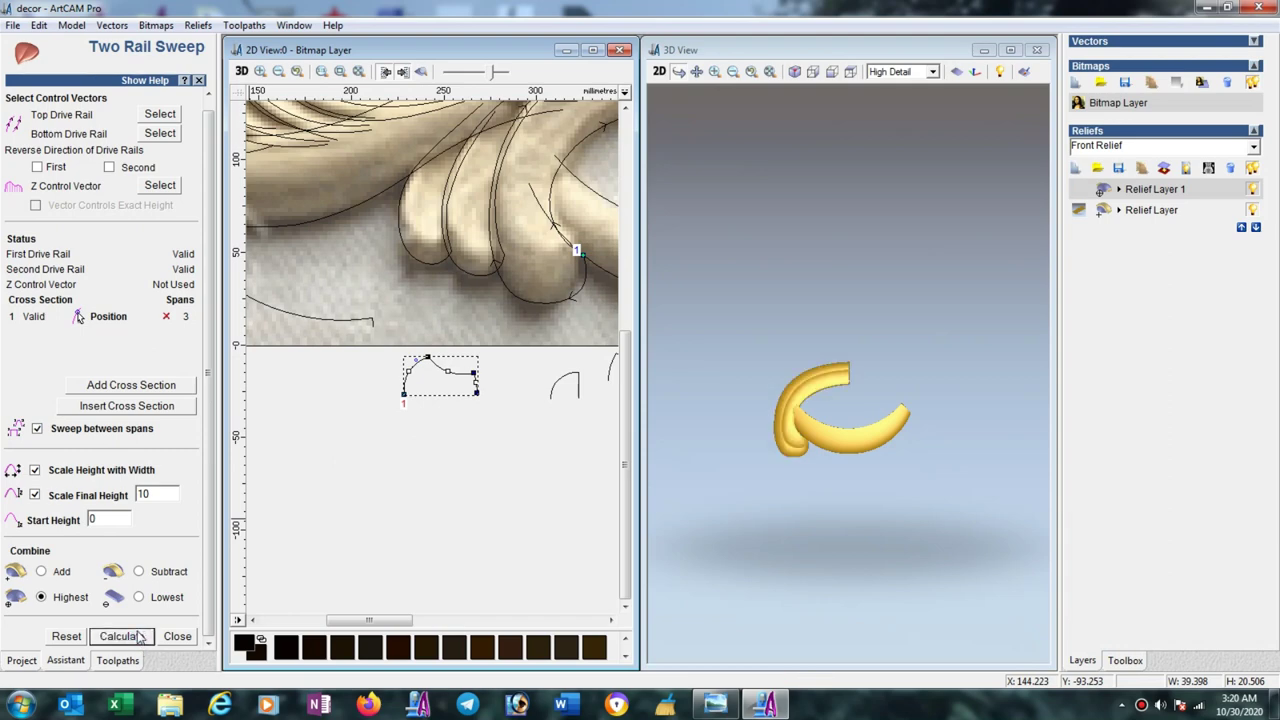
Sweep the next scrolled leaf along its two edge curves as drive rails.
left_click(445, 232)
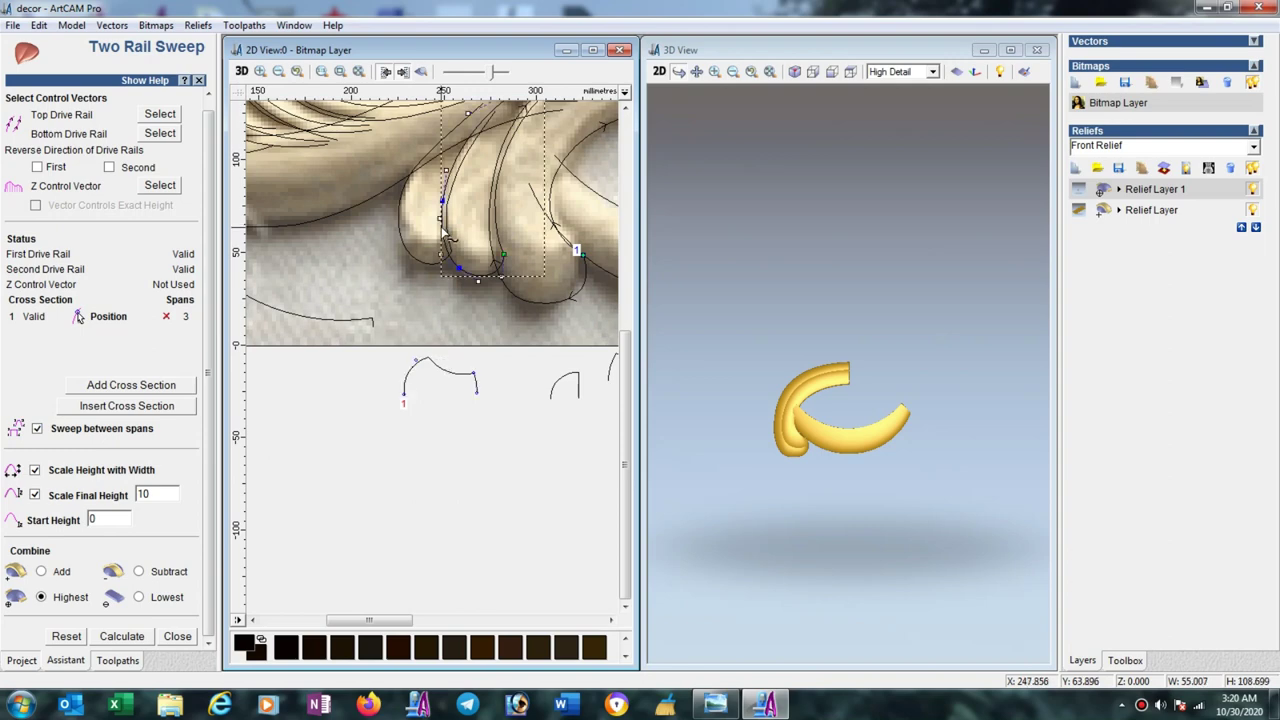
left_click(496, 226, "shift")
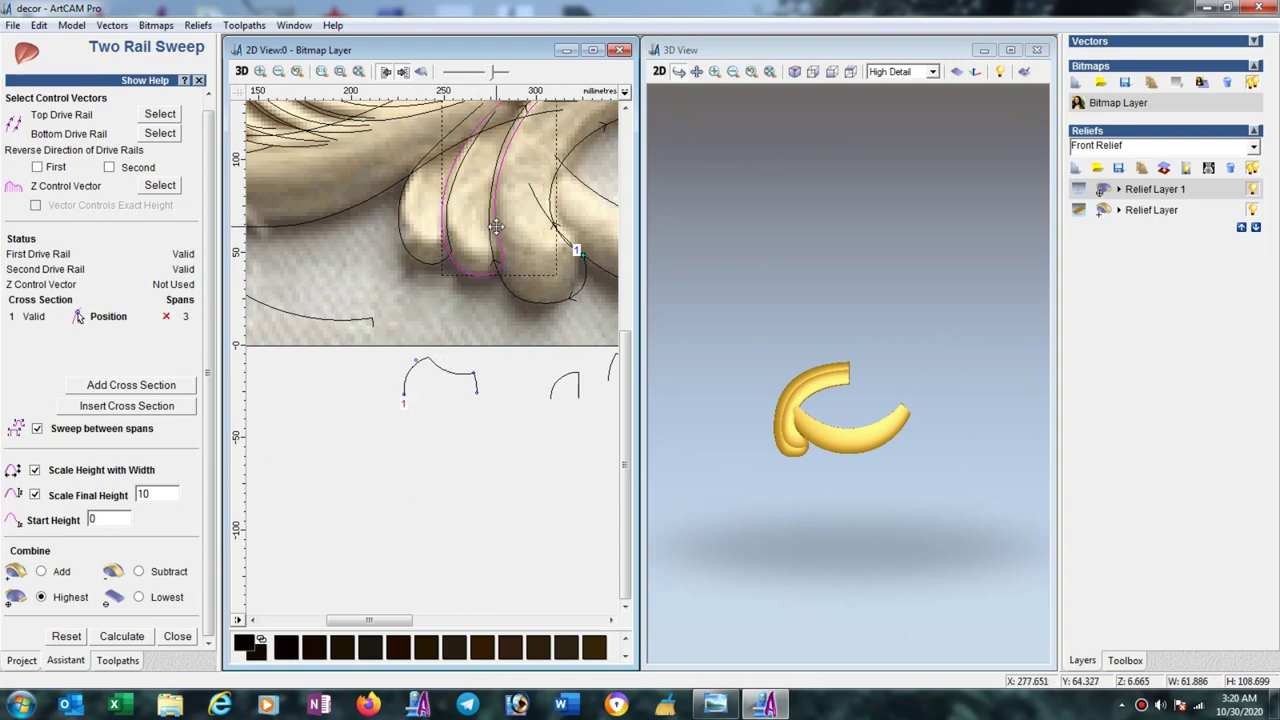
left_click(159, 115)
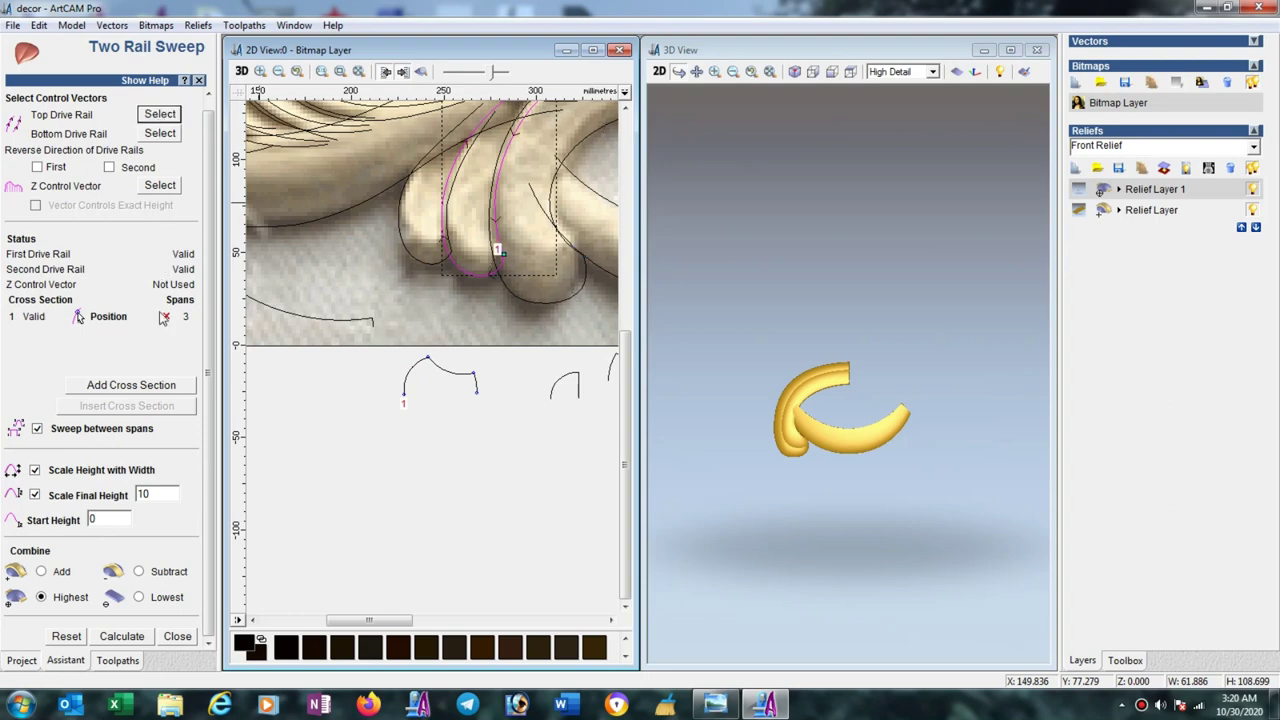
left_click(122, 637)
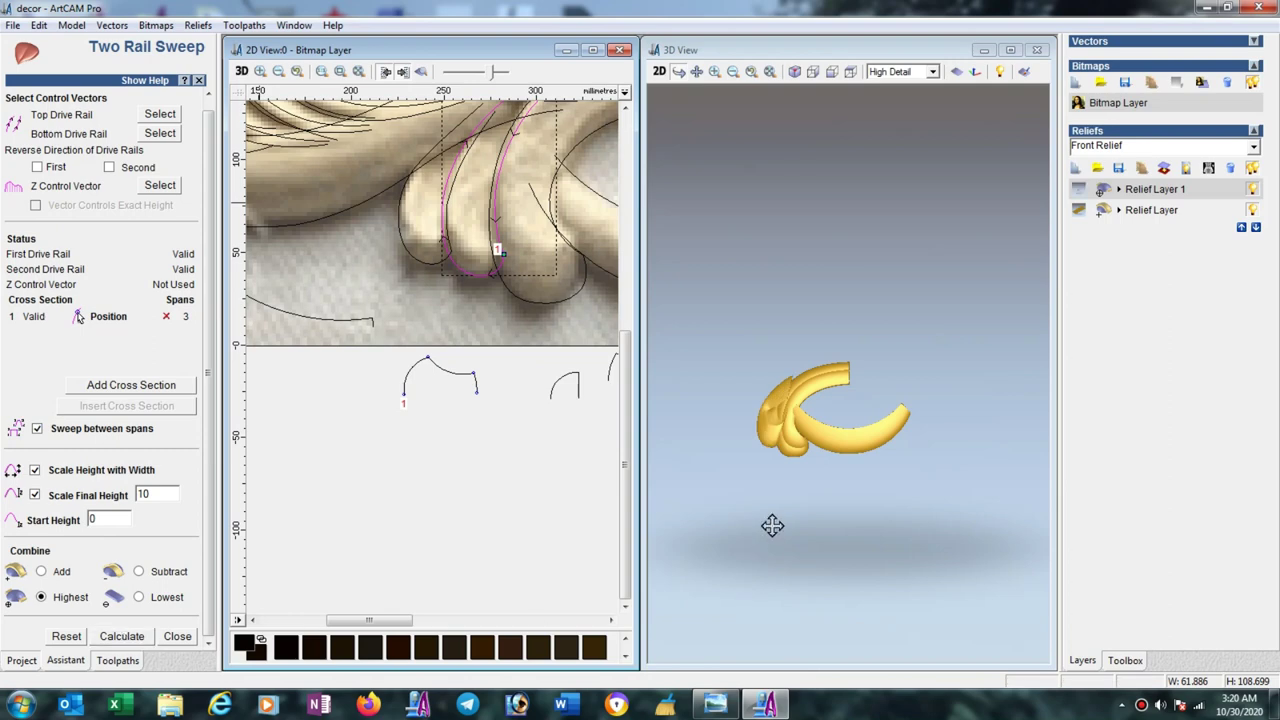
Fade the background photo, tick Reverse First, and calculate another curled leaf sweep.
scroll(540, 200, "up", 2)
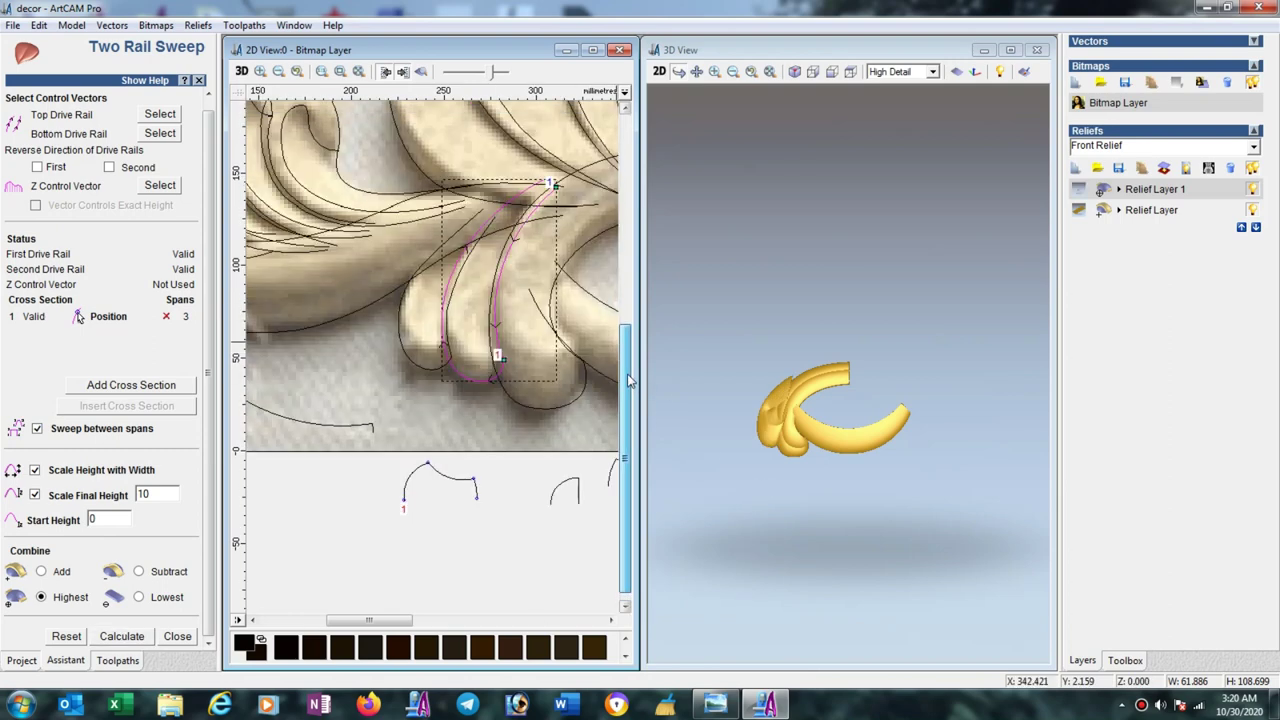
scroll(513, 141, "up", 2)
left_click_drag(492, 71, 462, 71)
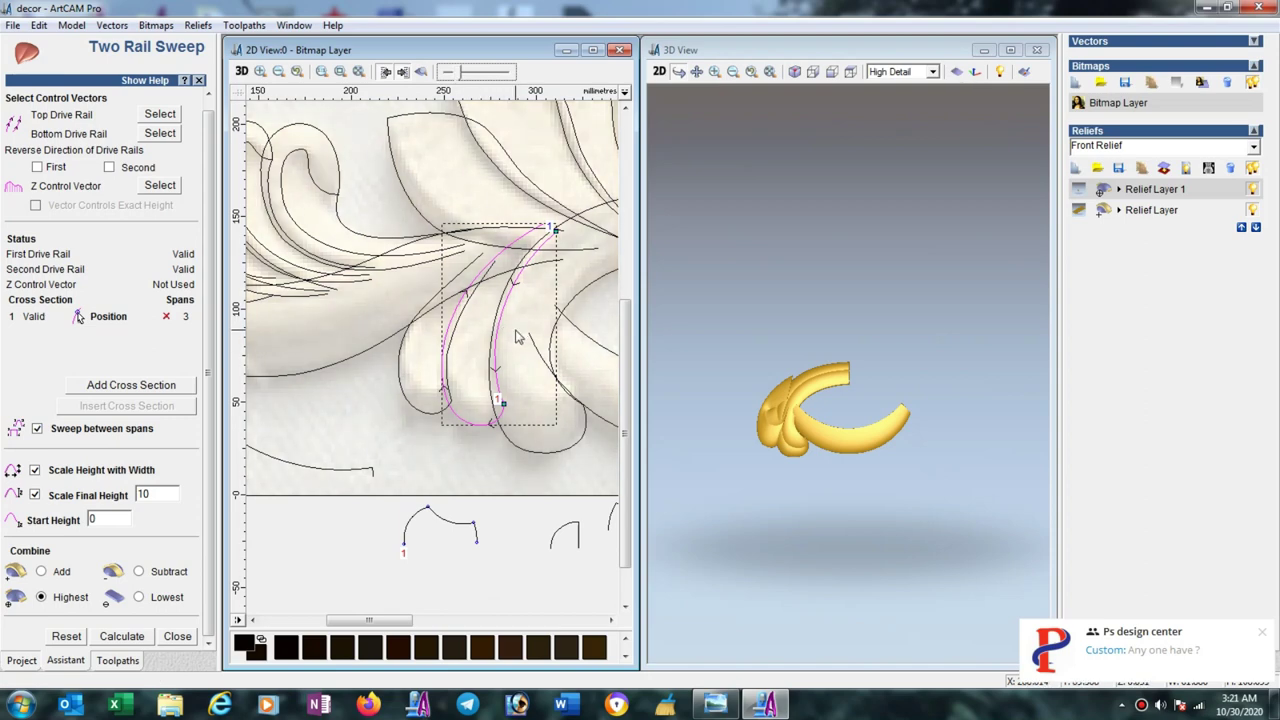
left_click(37, 168)
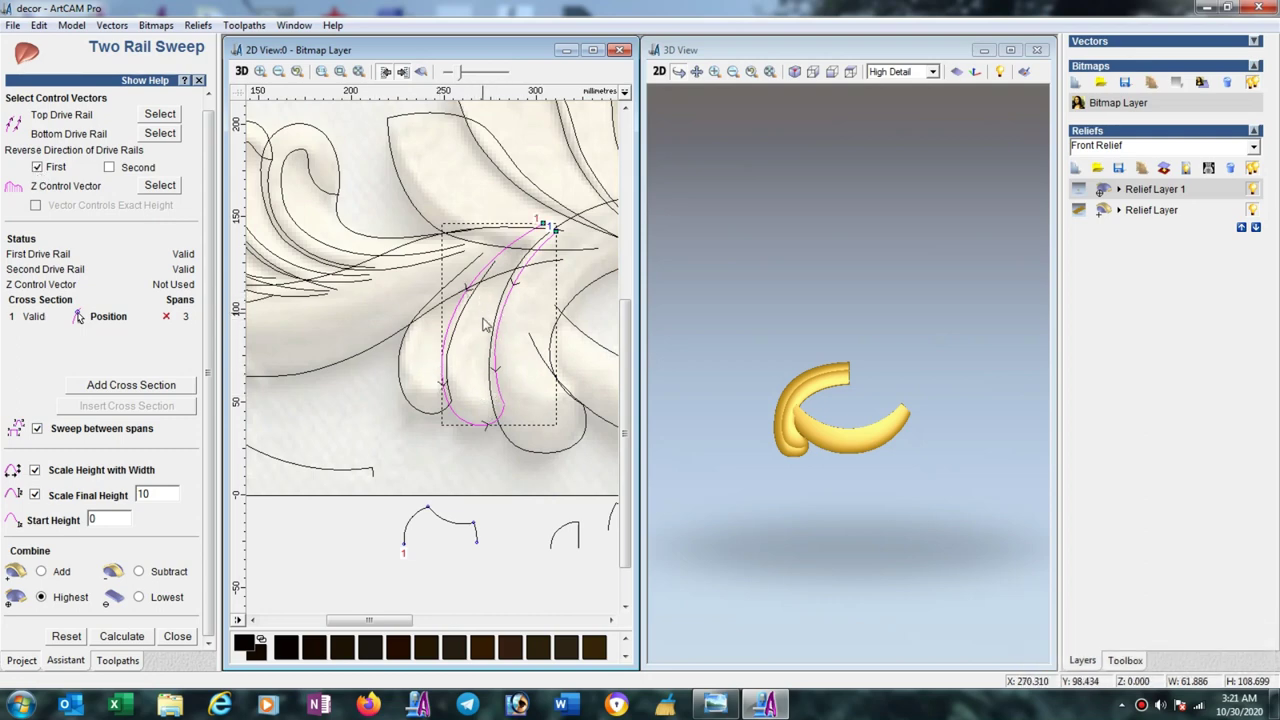
left_click(122, 637)
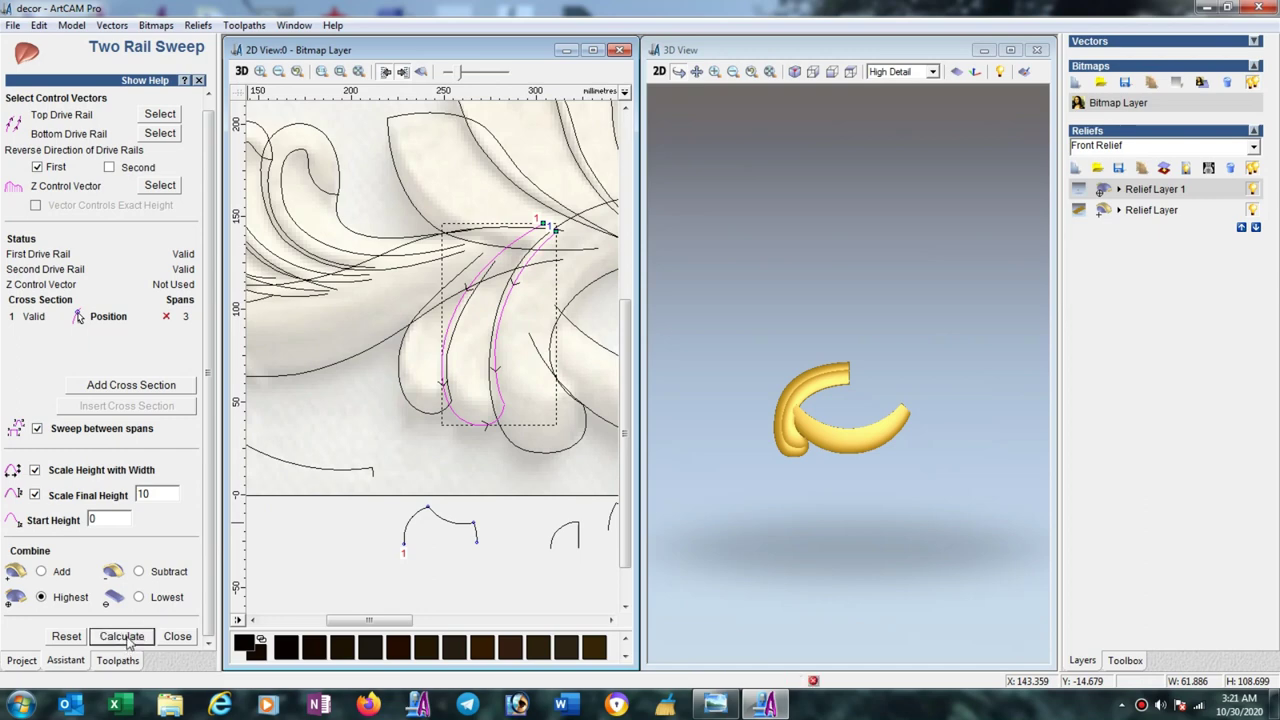
left_click(130, 643)
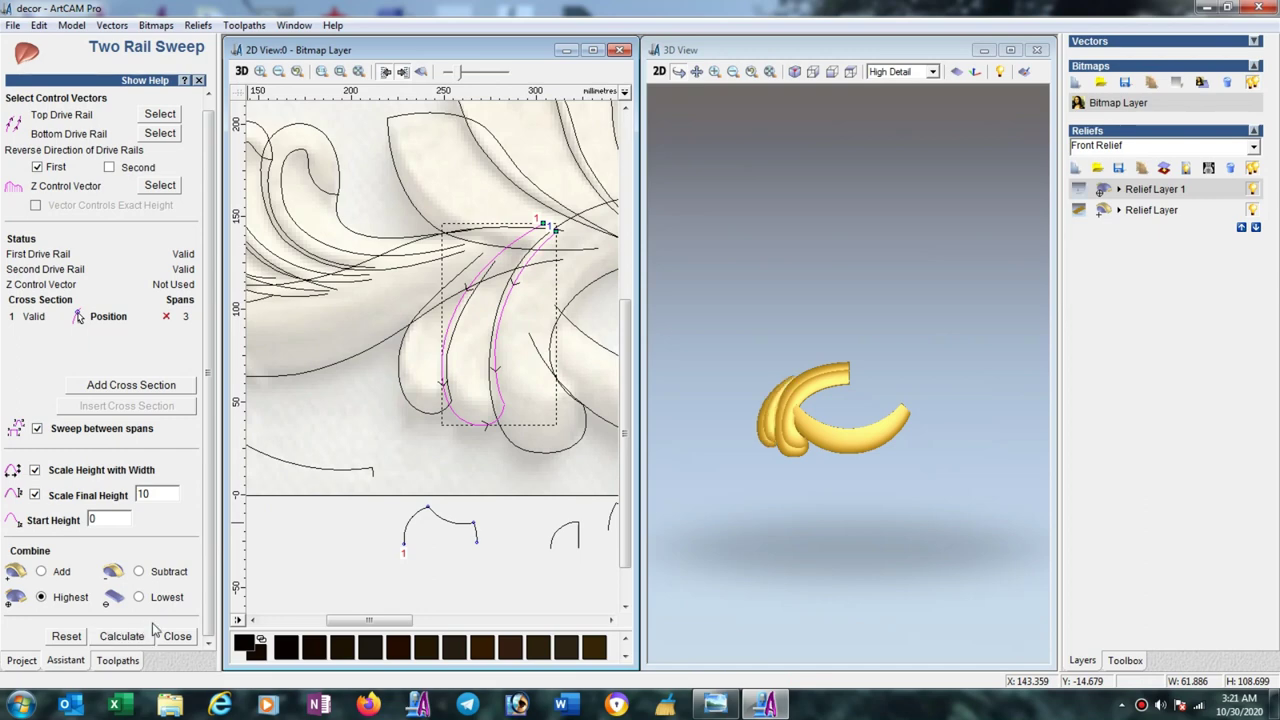
Sweep the leftmost leaf along the left pair of curves, then close Two Rail Sweep.
left_click(402, 393)
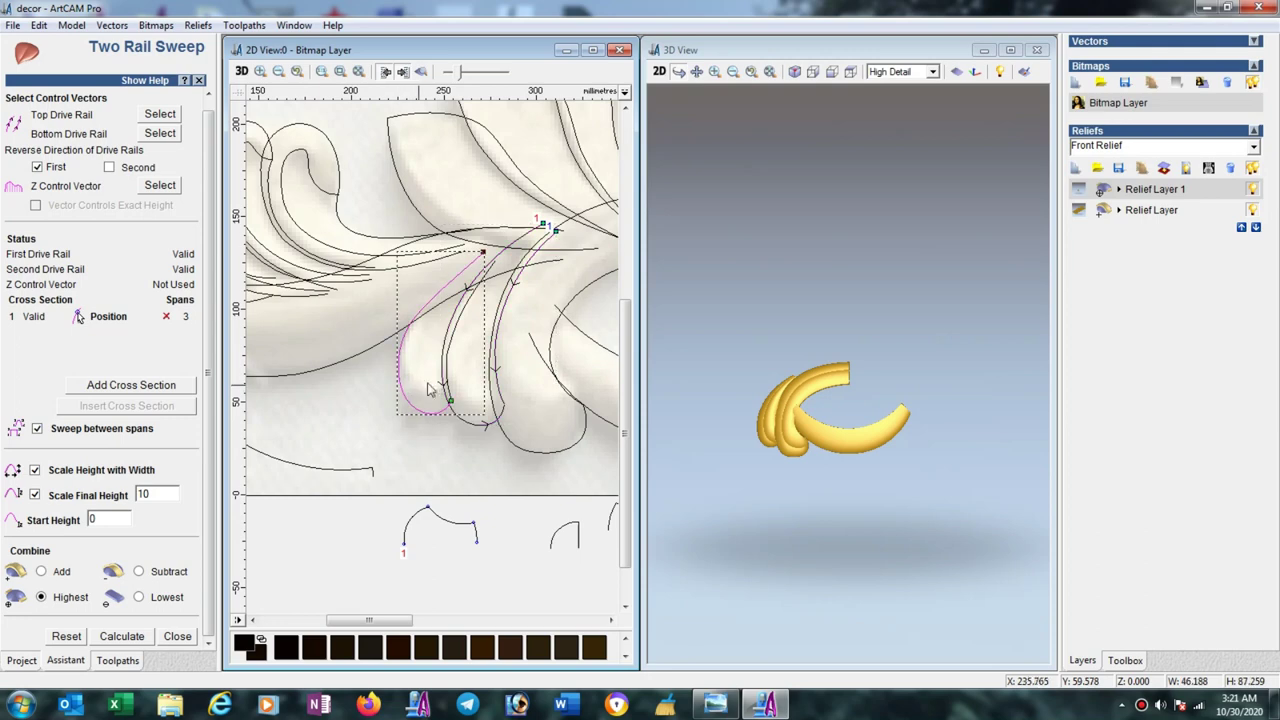
left_click(447, 372, "shift")
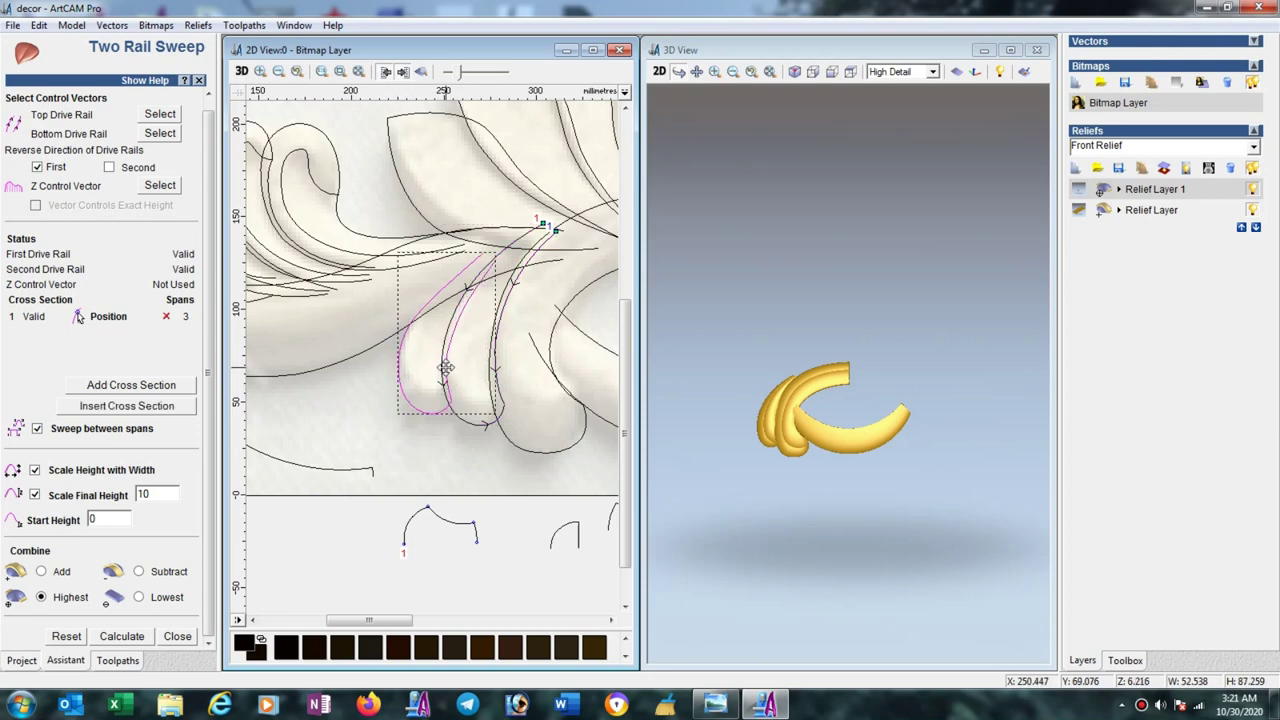
left_click(171, 117)
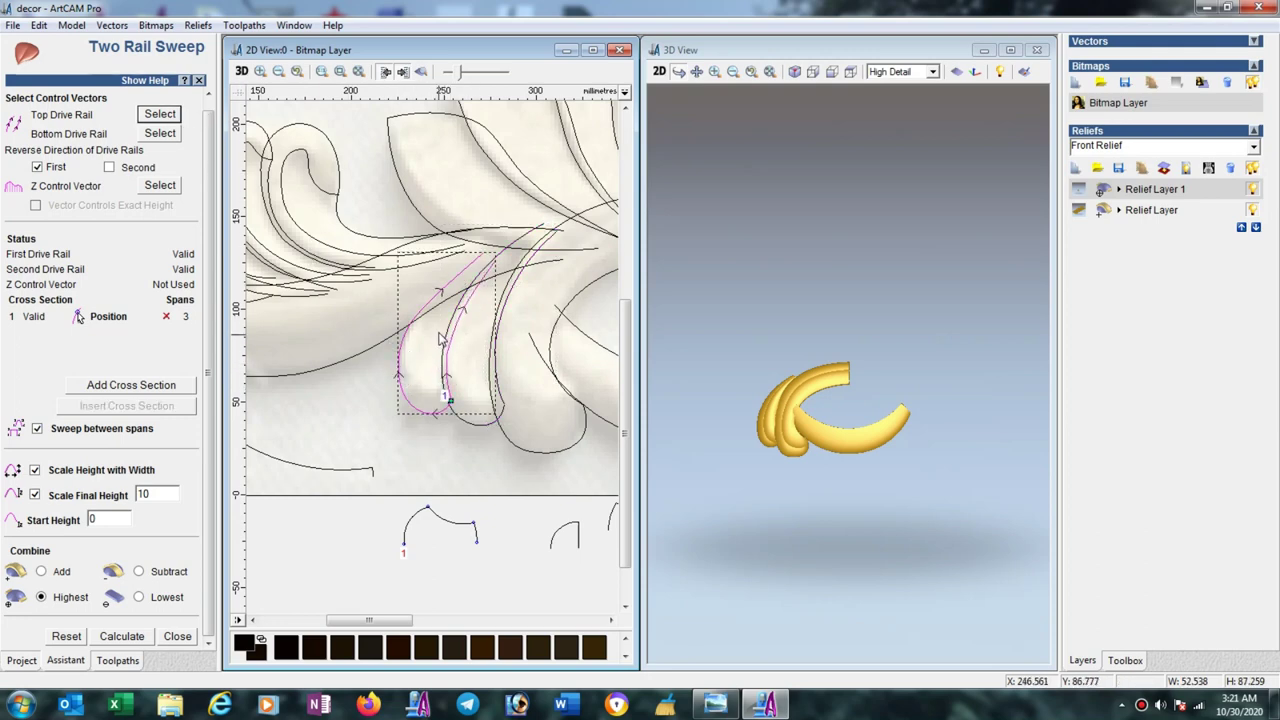
left_click(133, 642)
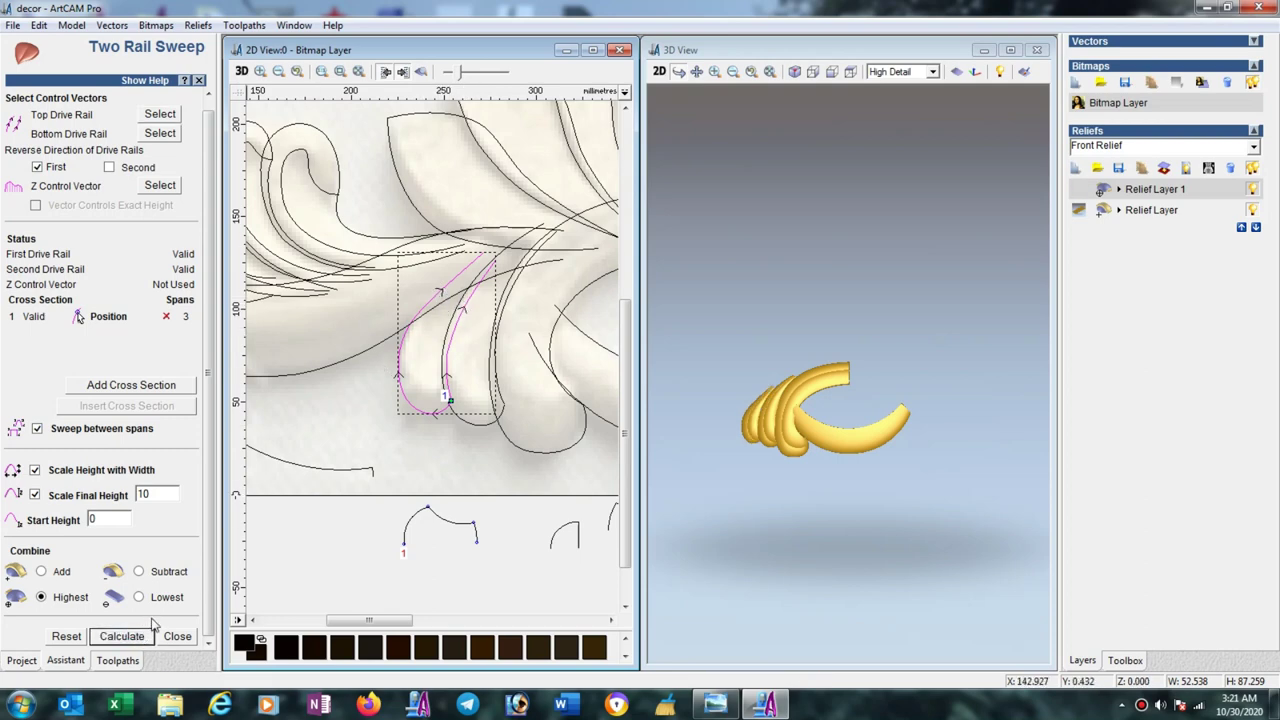
left_click(177, 637)
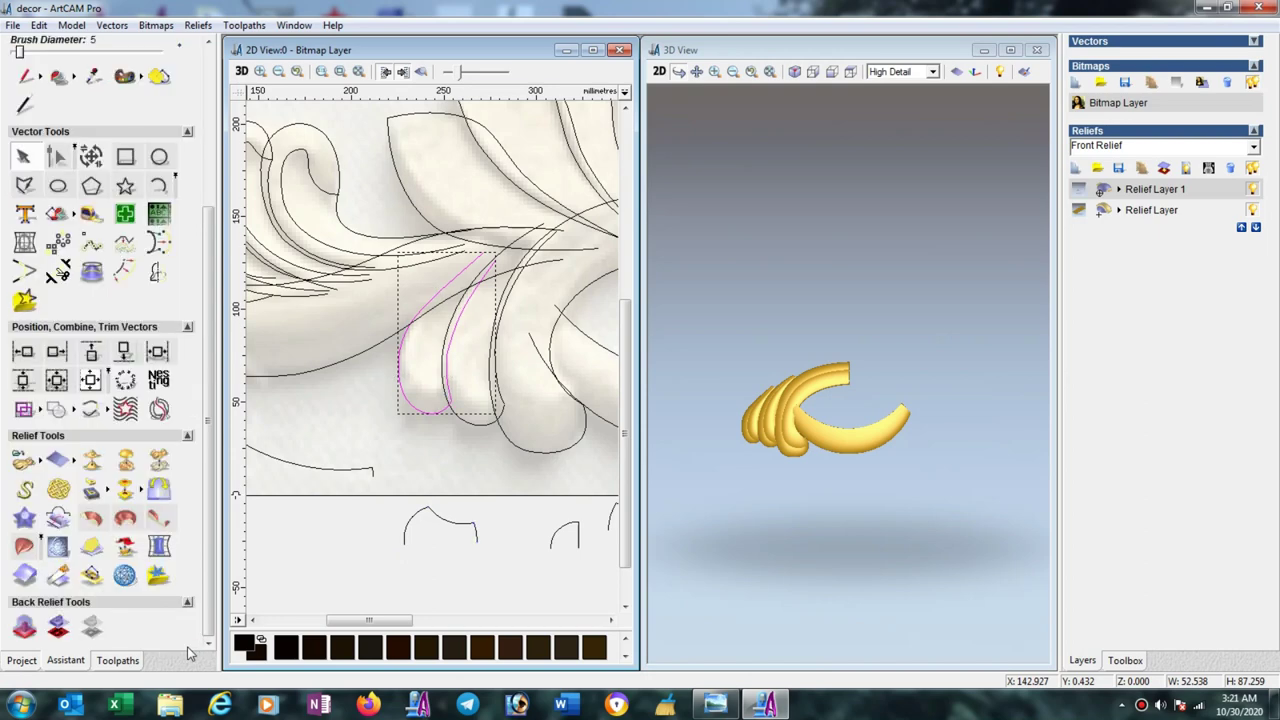
Mirror-merge the relief Left over right so both ring ends match.
left_click(158, 488)
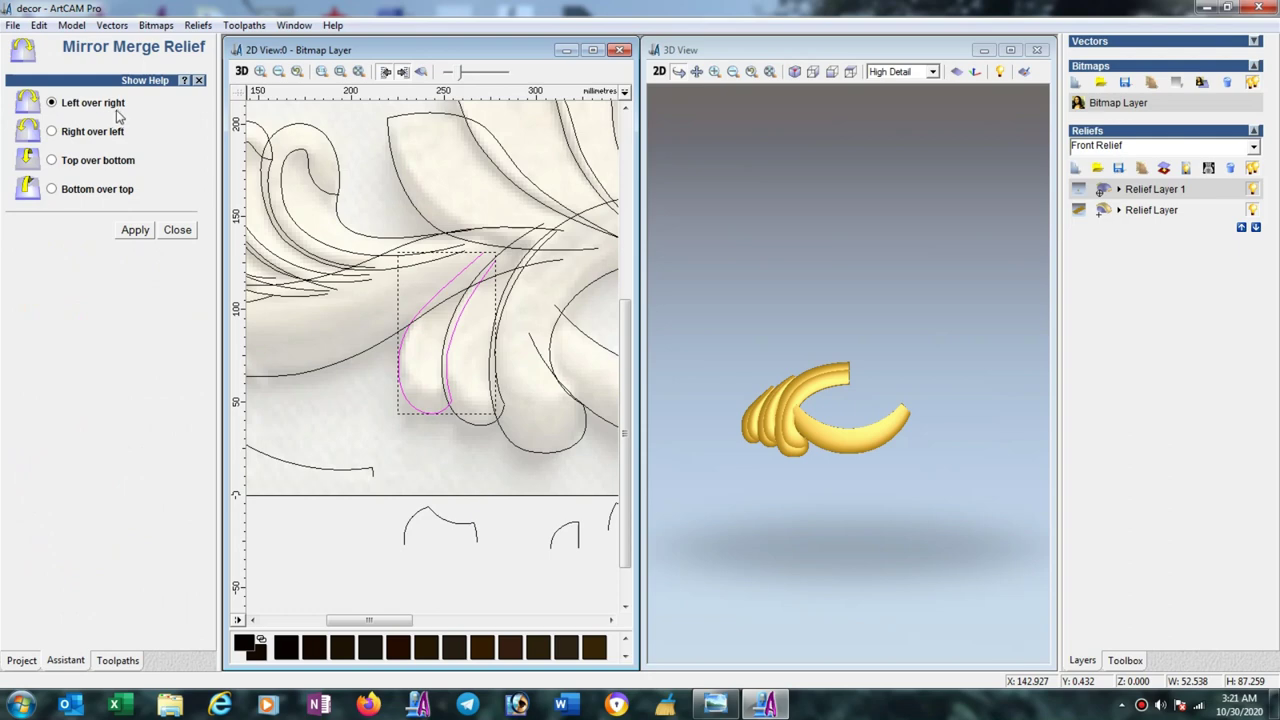
left_click(146, 234)
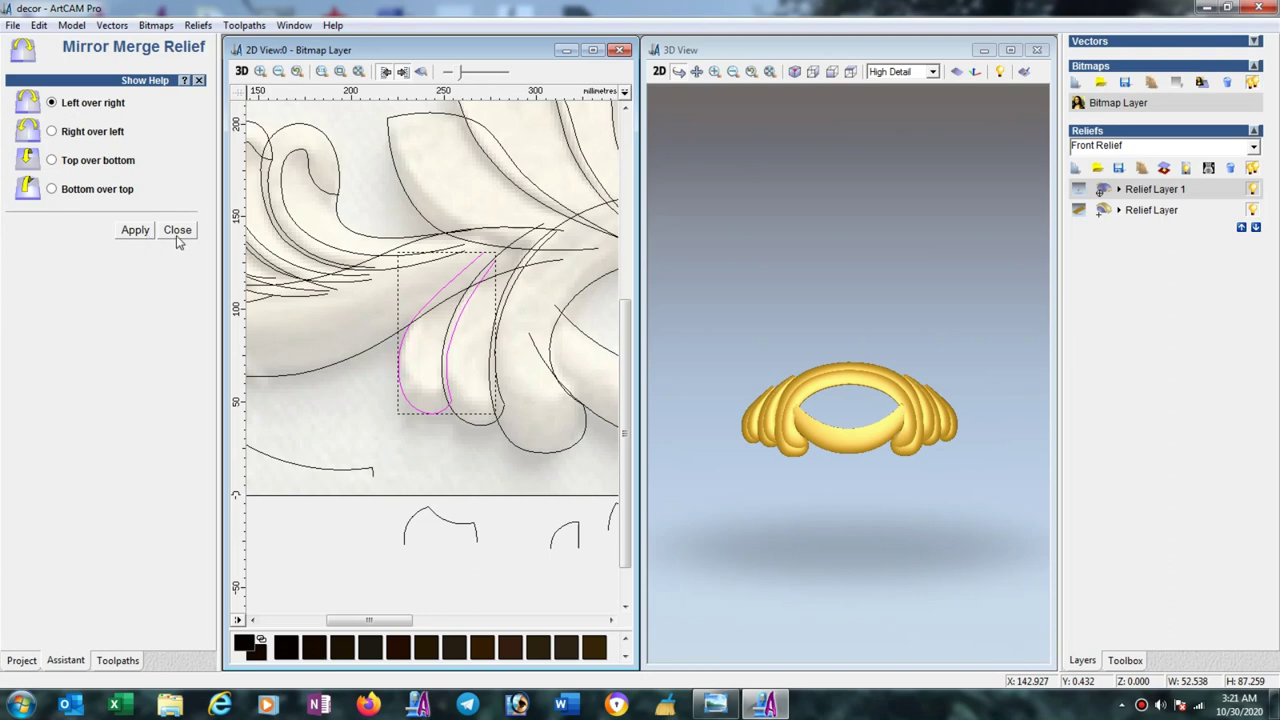
left_click(177, 236)
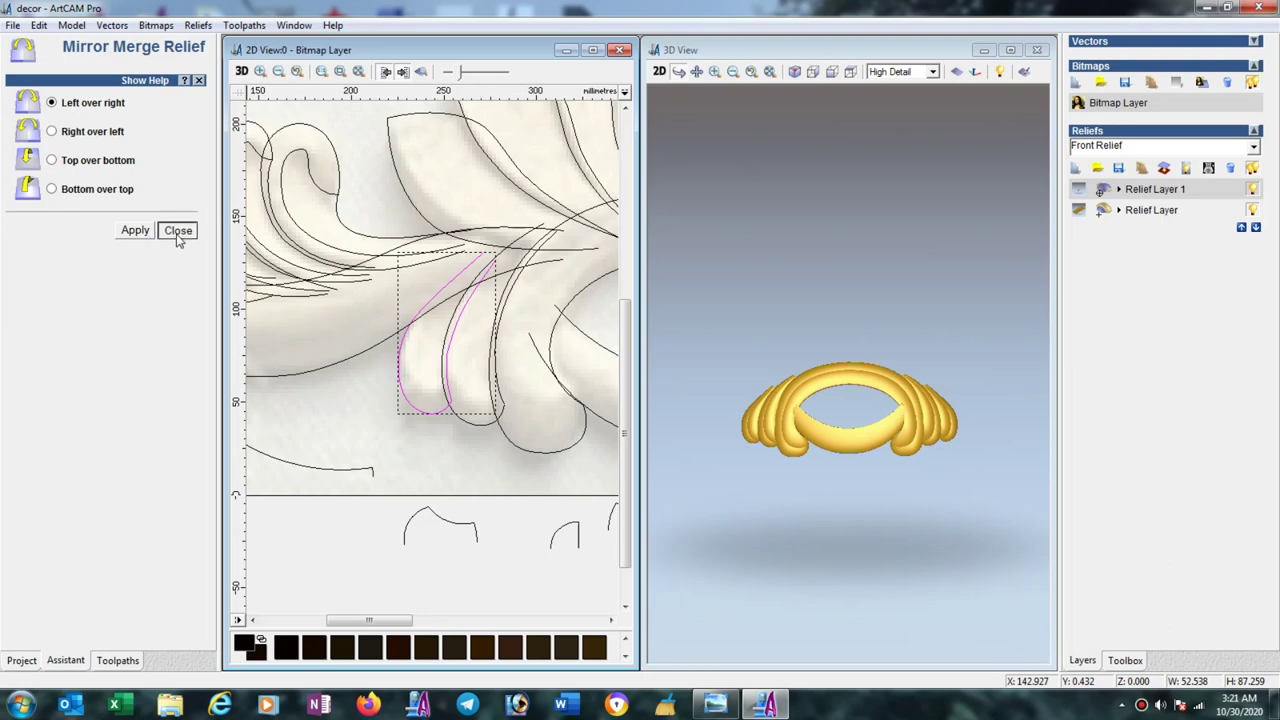
left_click(400, 430)
Show the shaded relief in the 3D view and make Relief Layer current.
left_click(863, 483)
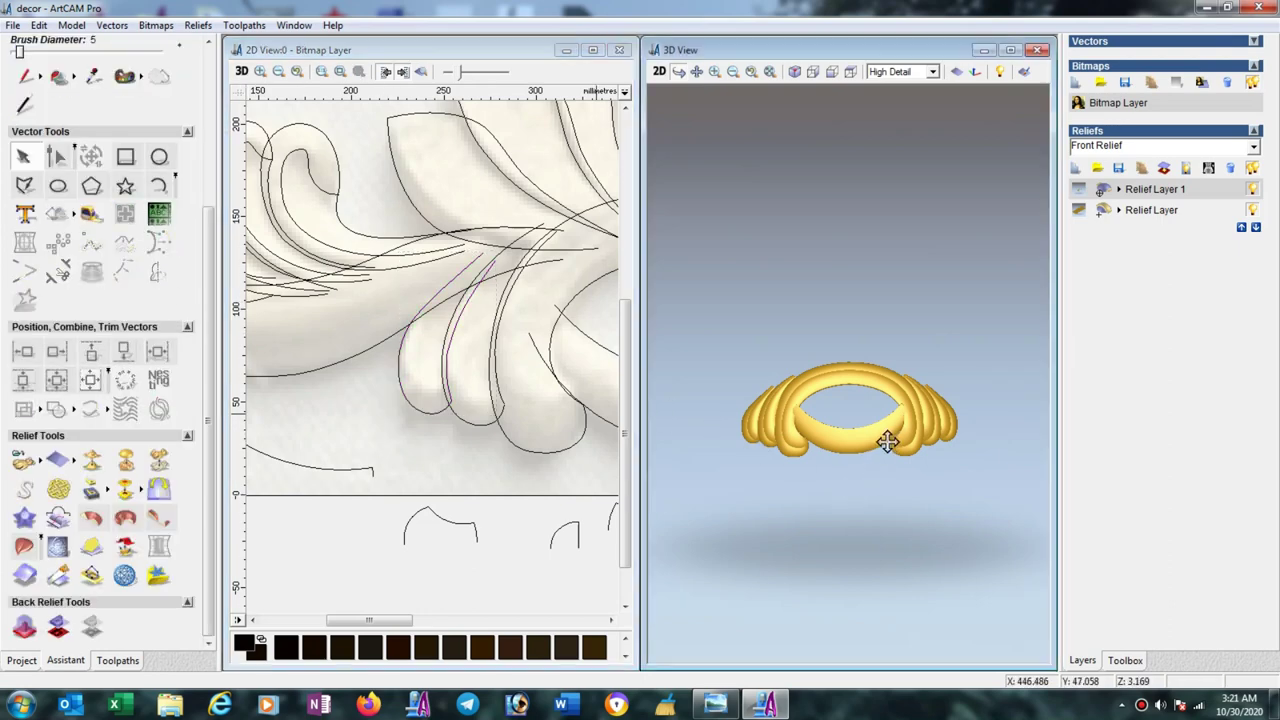
scroll(927, 412, "up", 2)
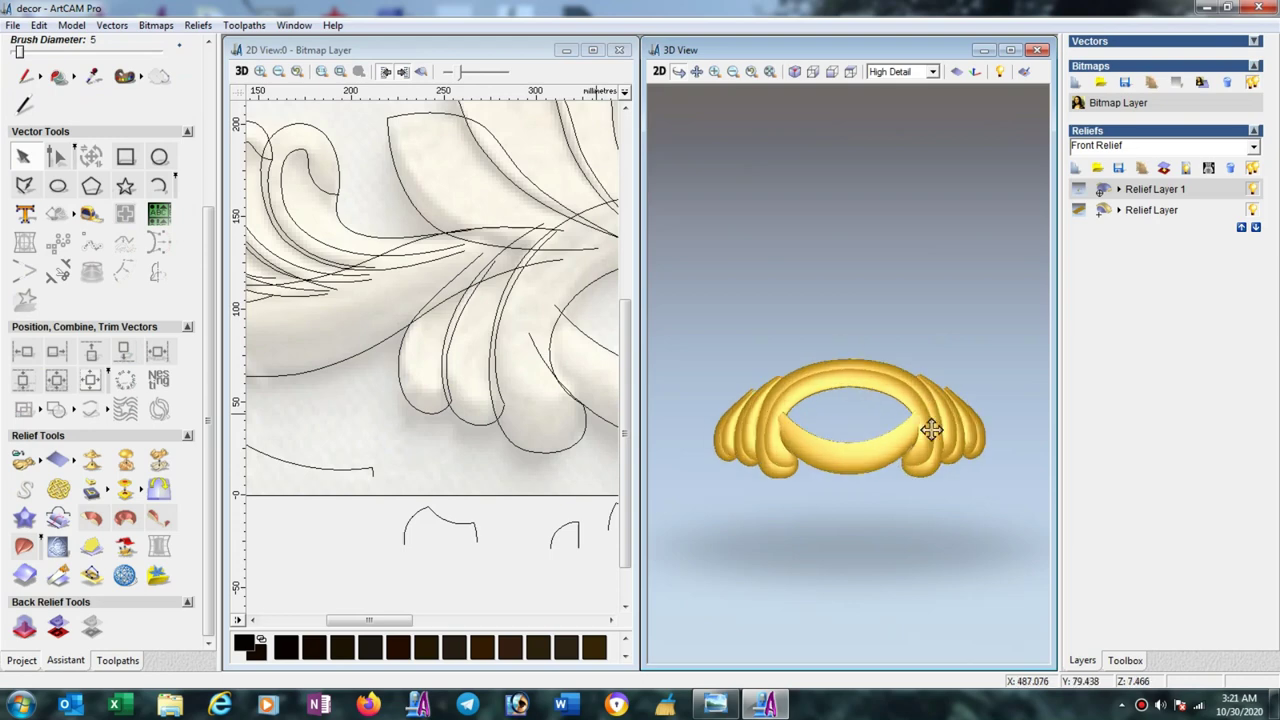
left_click(421, 71)
scroll(397, 400, "down", 2)
scroll(397, 400, "down", 2)
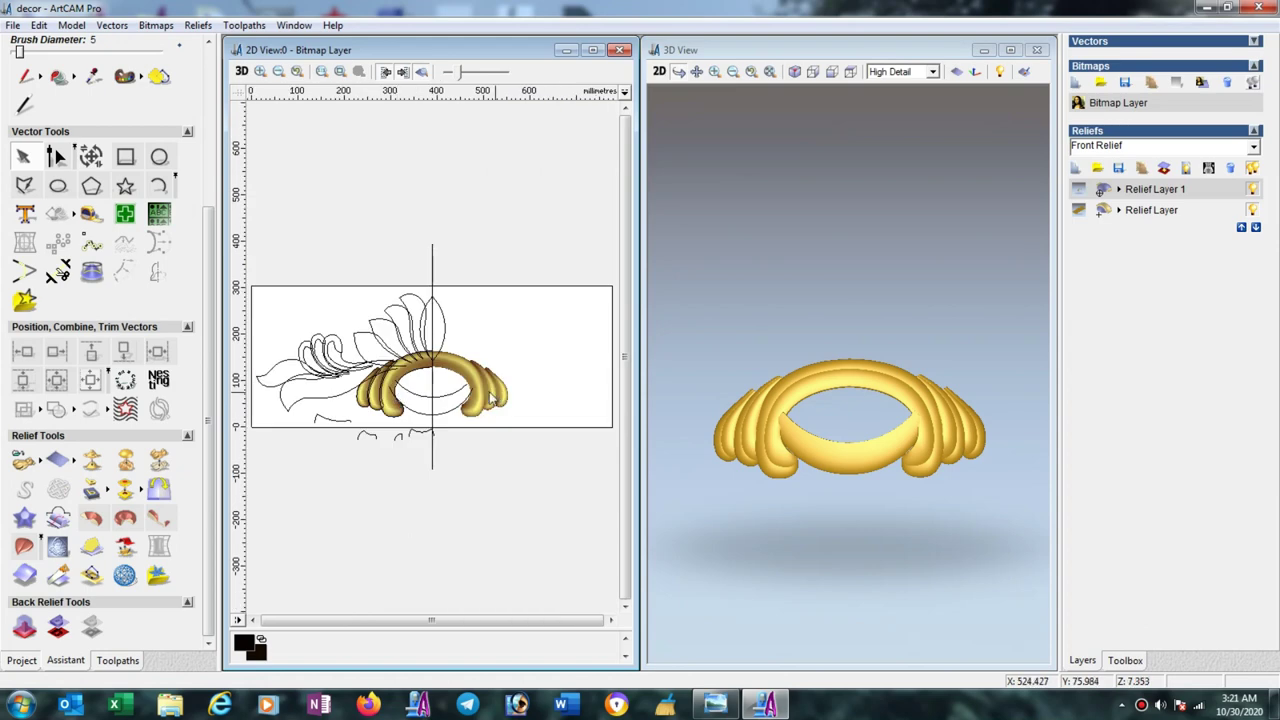
left_click(1170, 215)
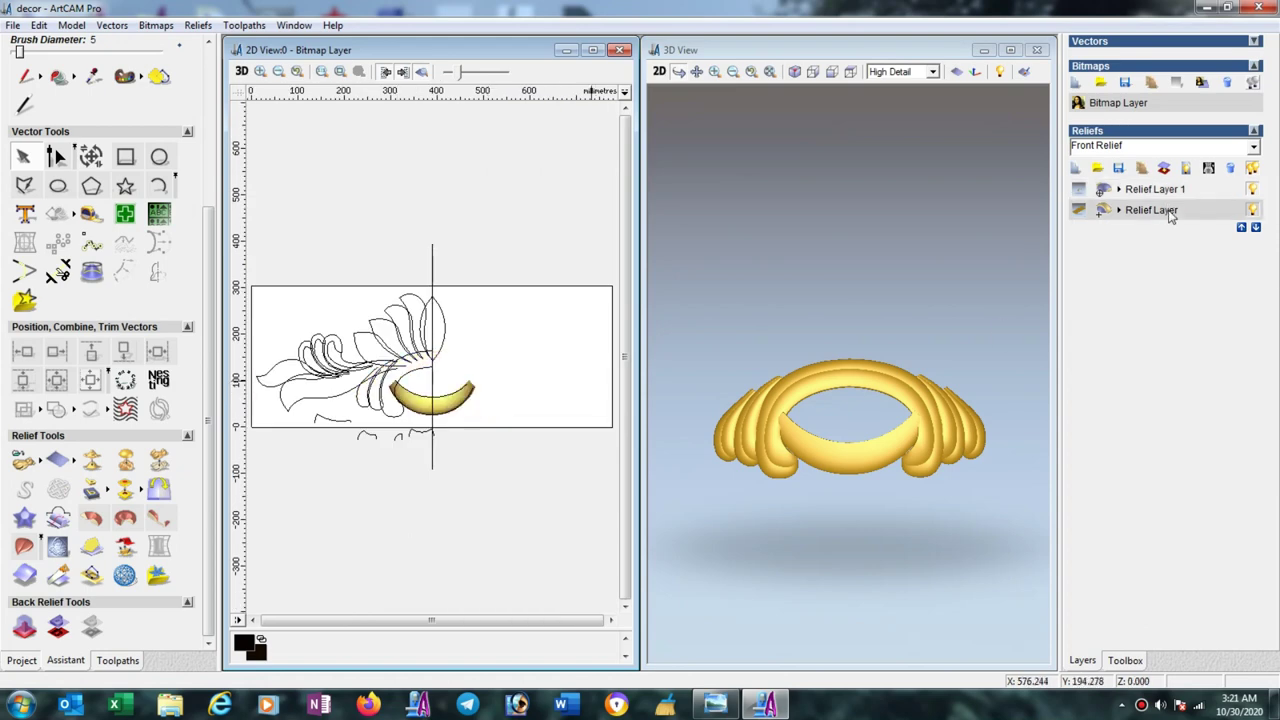
Run interactive Carve sculpting with Lock Zero Plane, 1% strength and a larger diameter, then Finish.
left_click(57, 548)
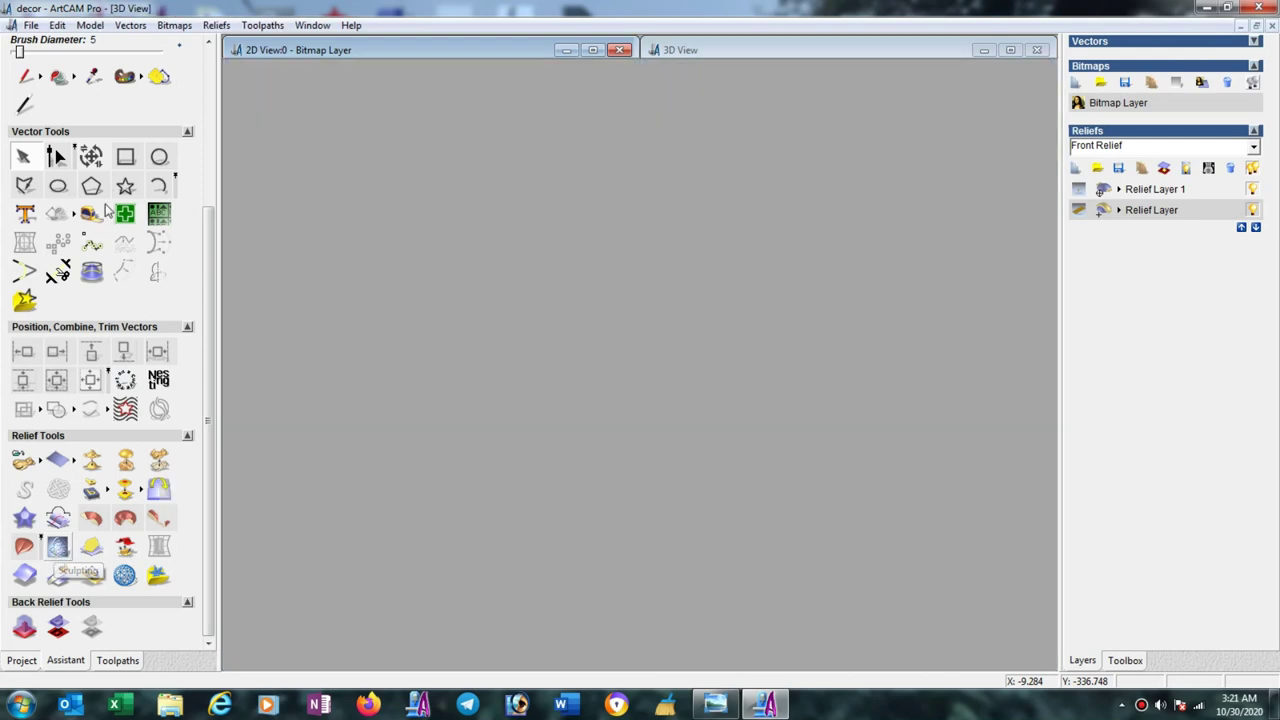
left_click(141, 148)
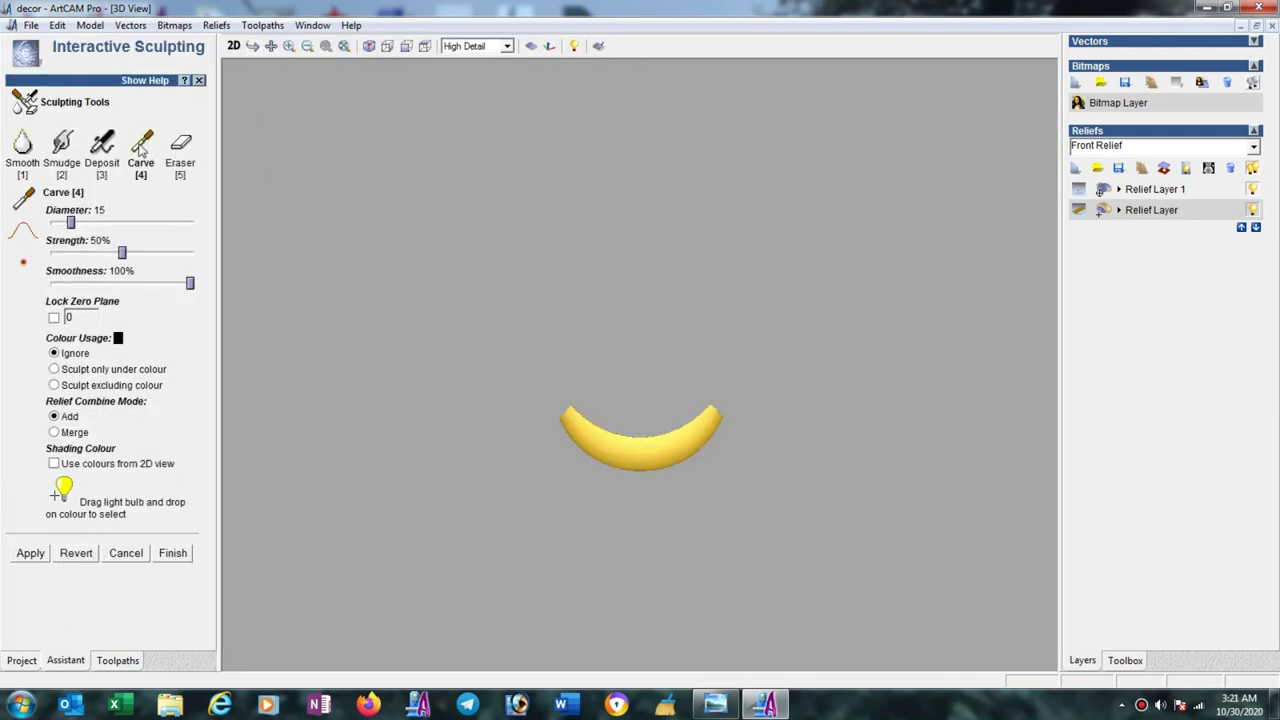
left_click(54, 319)
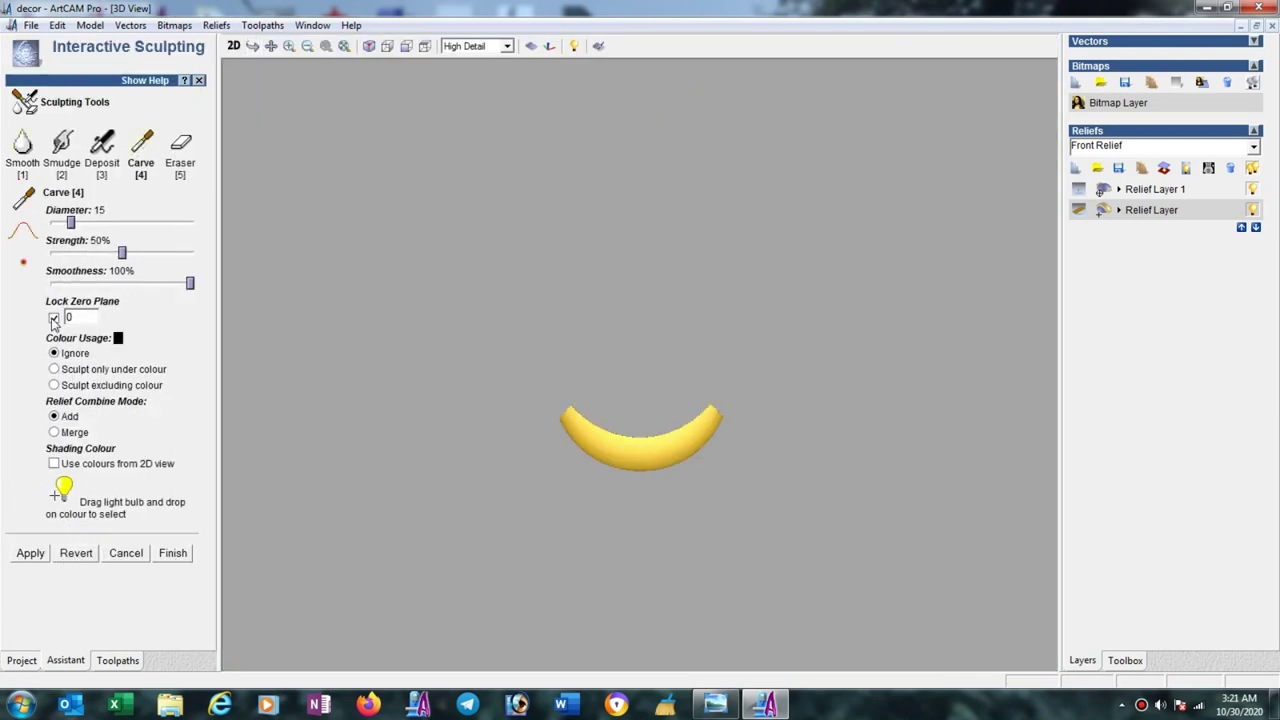
left_click(53, 254)
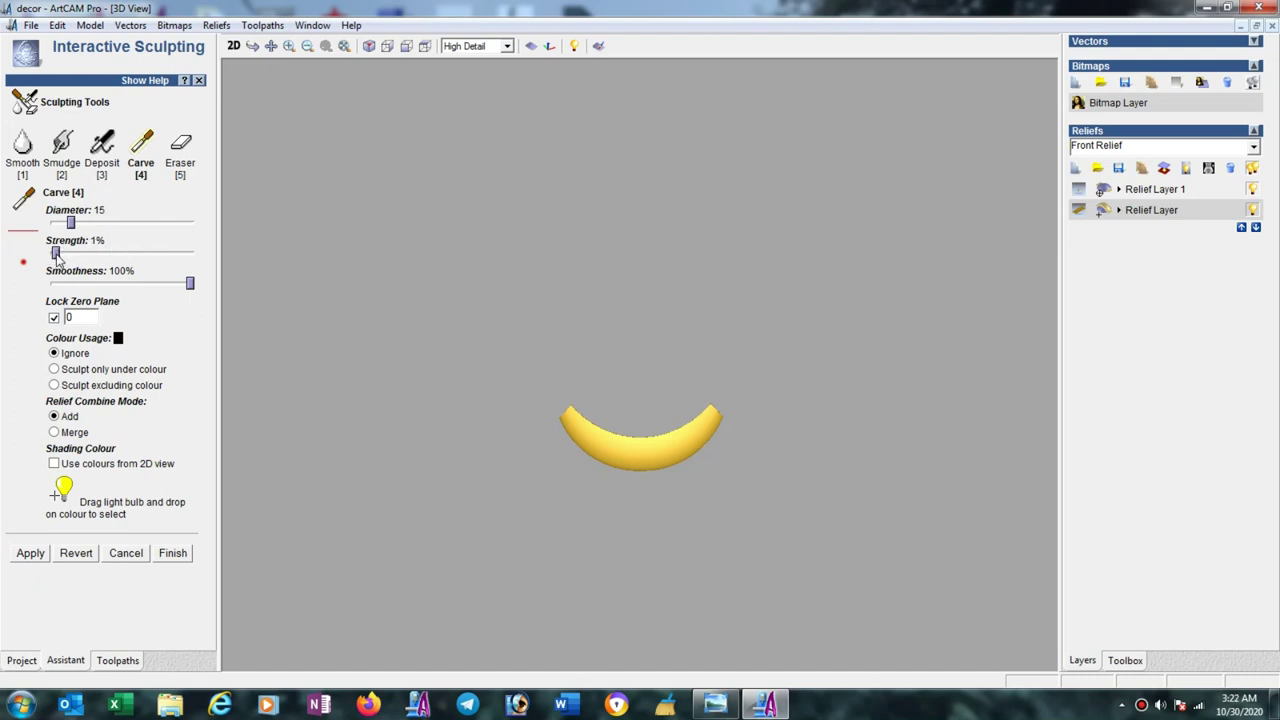
left_click(597, 47)
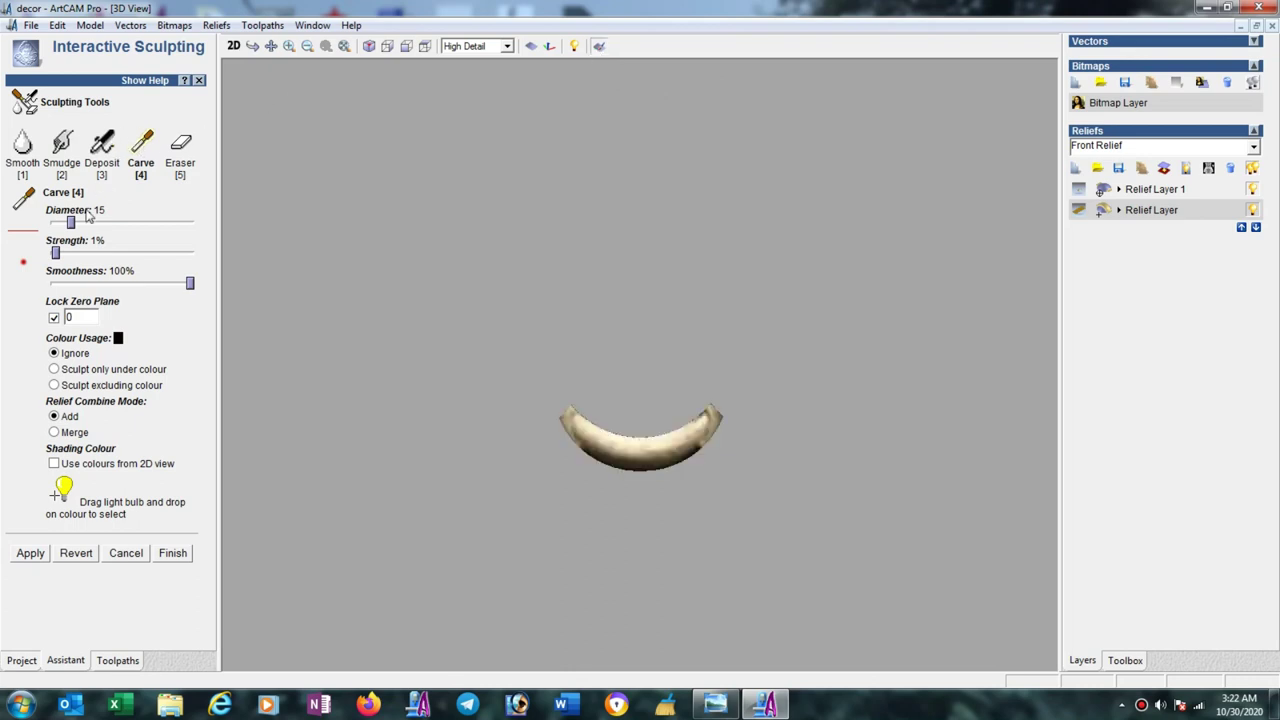
left_click_drag(70, 222, 181, 222)
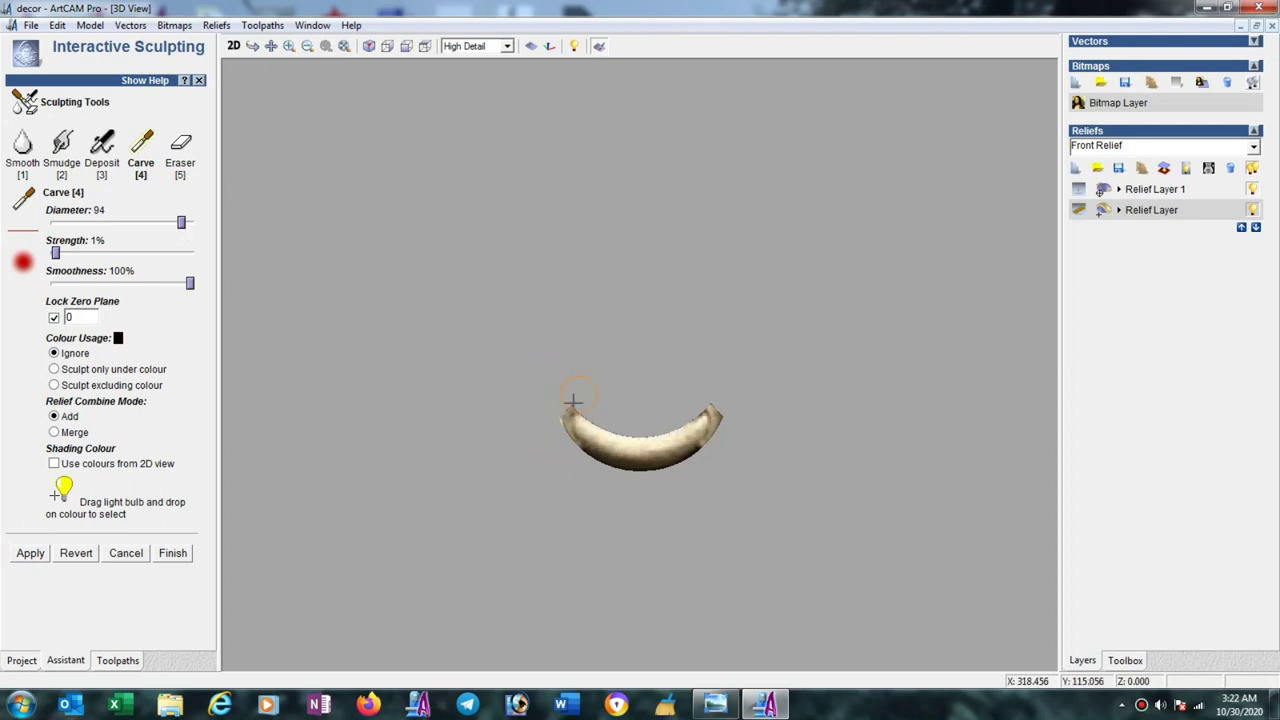
left_click(175, 553)
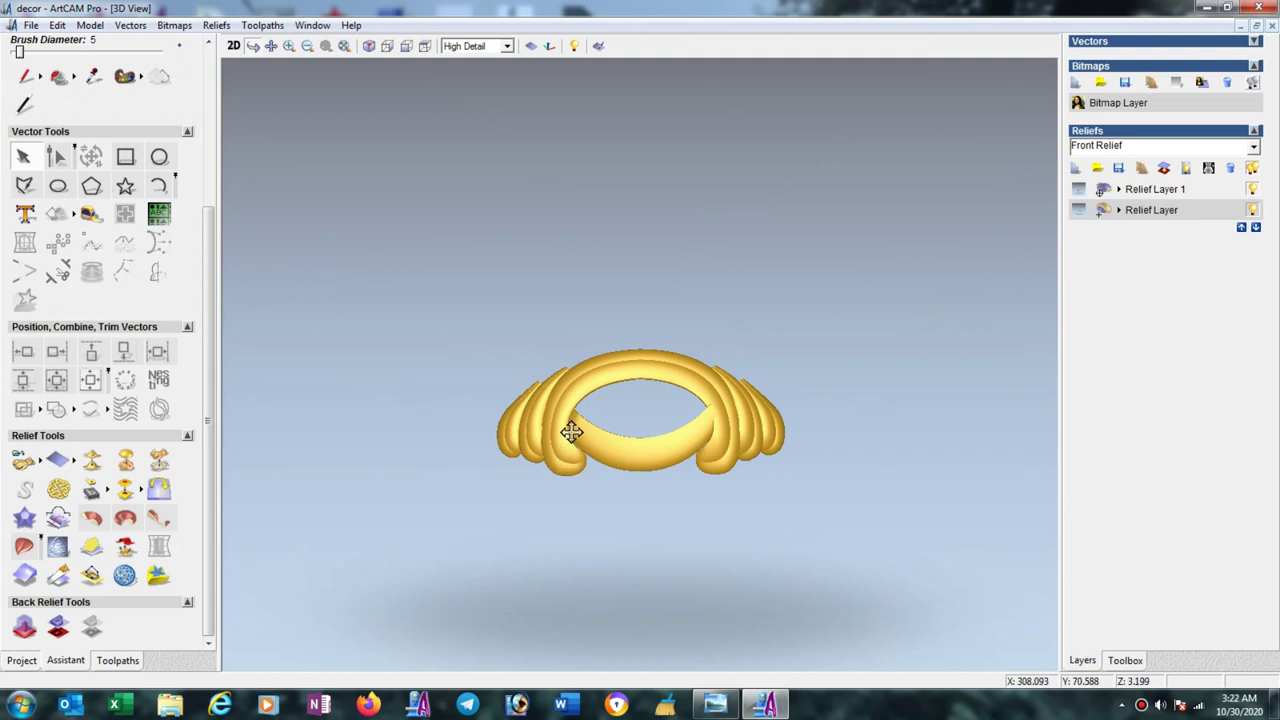
Add Relief Layer 2 above Relief Layer 1 and tile the 3D and 2D views vertically.
left_click(157, 489)
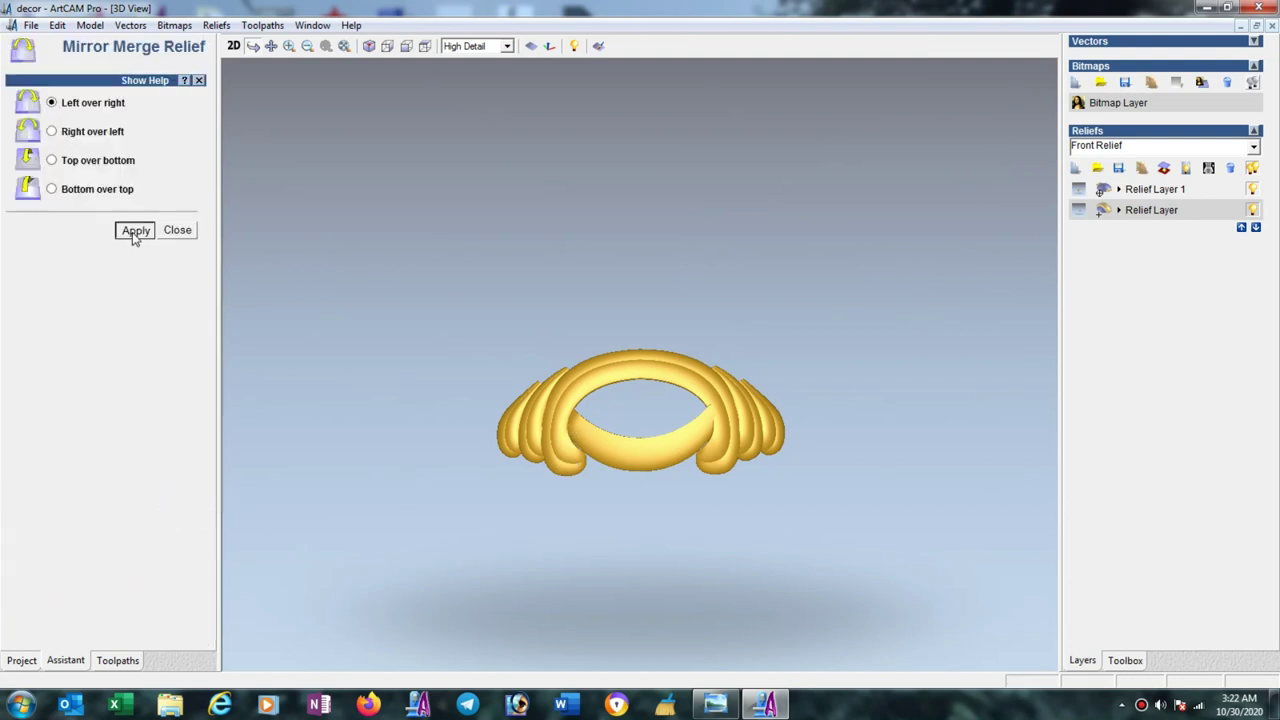
left_click(177, 231)
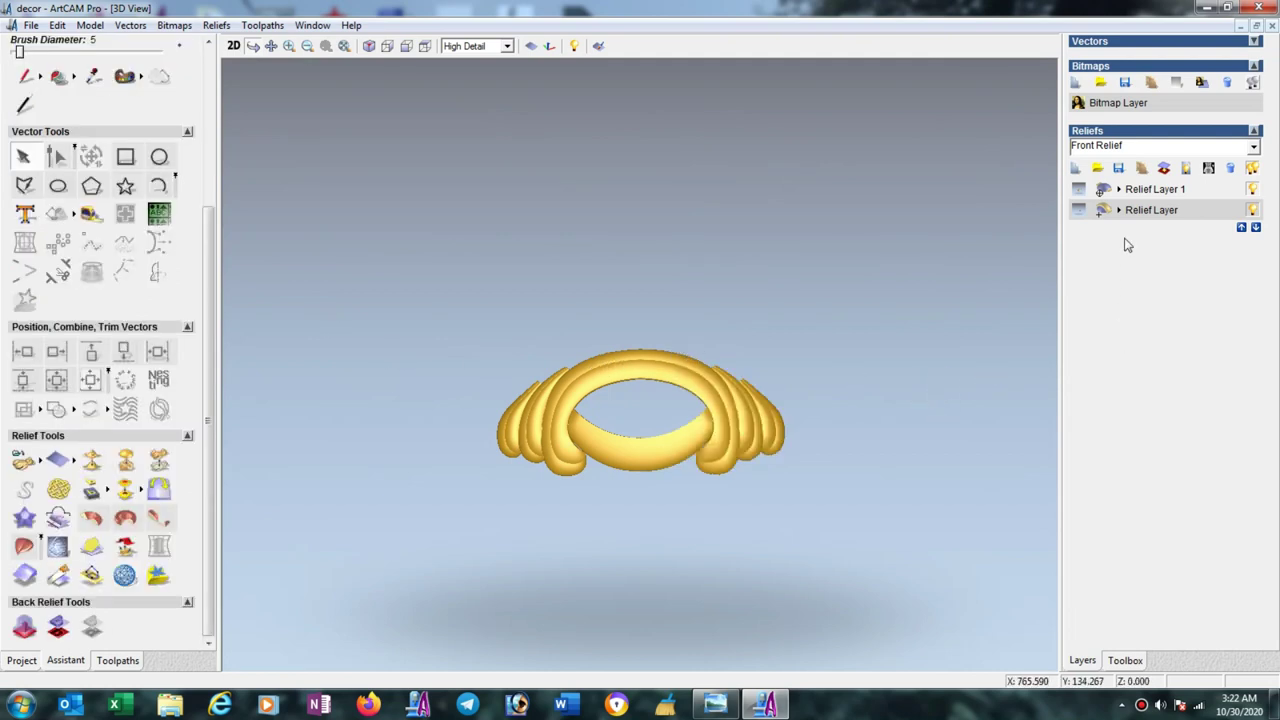
left_click(1153, 190)
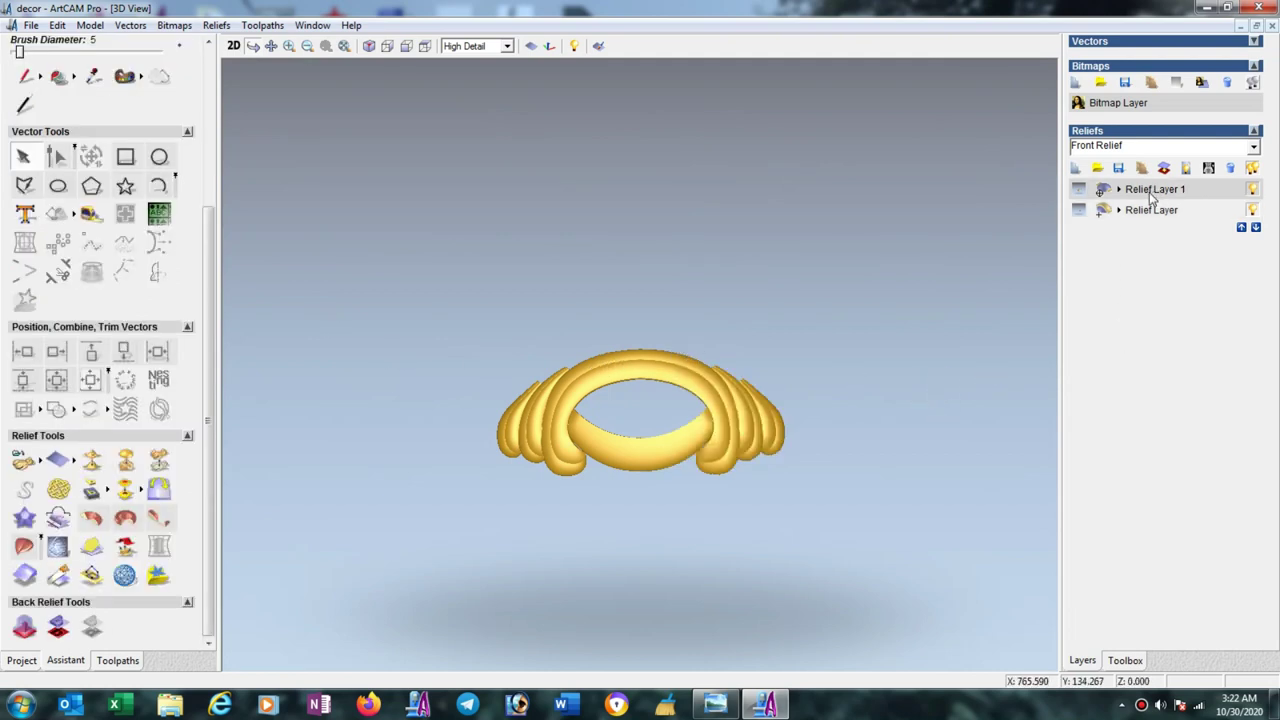
left_click(1077, 170)
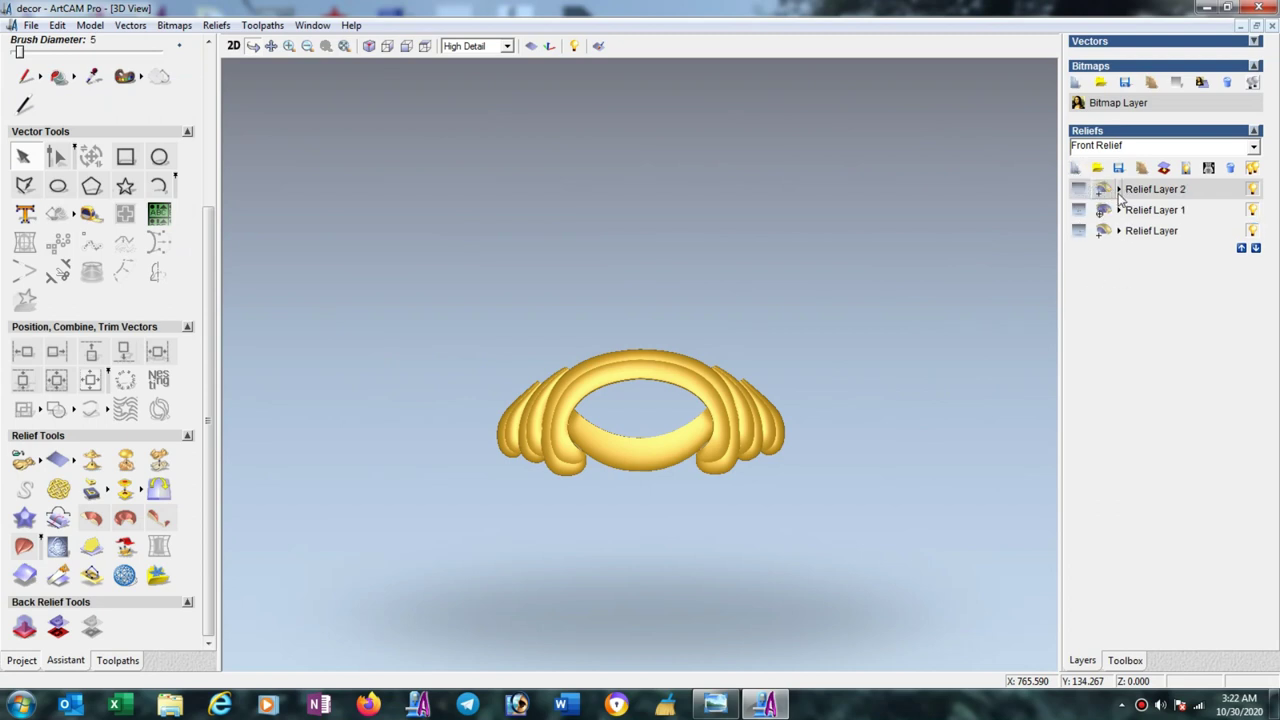
left_click(310, 27)
left_click(329, 64)
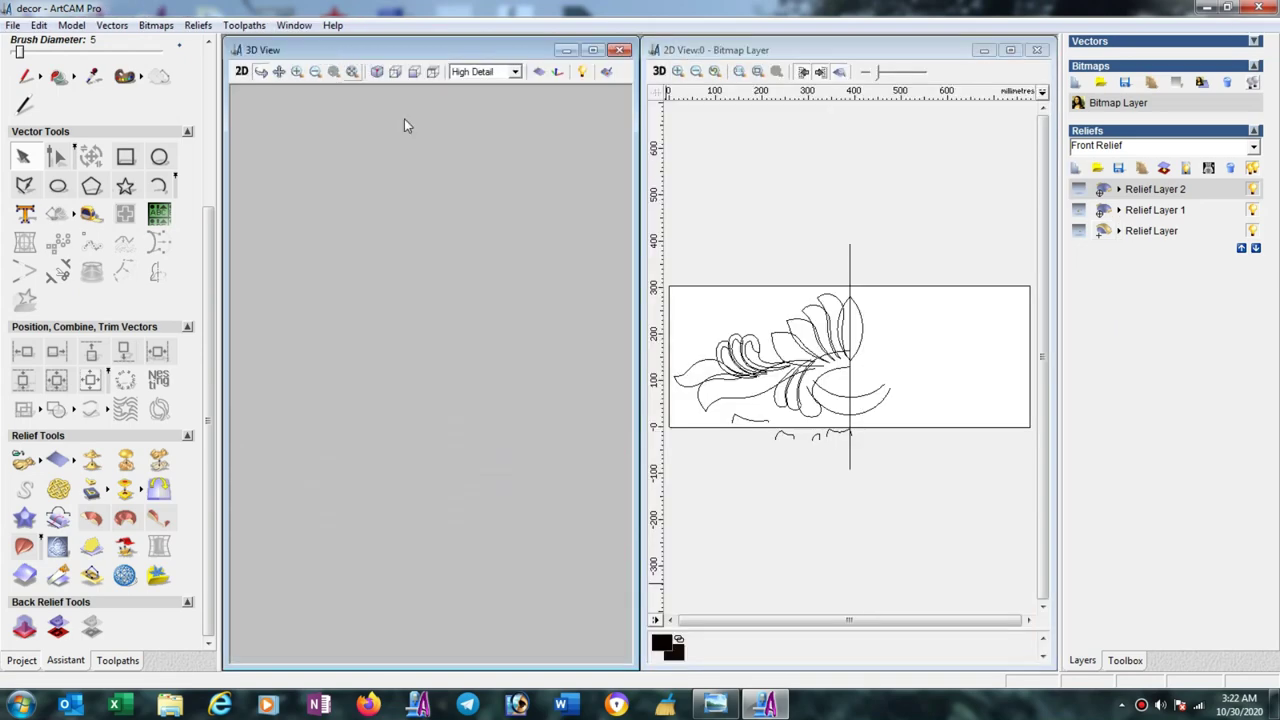
Show the reference photo in the 2D view with stronger contrast.
left_click(839, 72)
left_click_drag(878, 72, 908, 72)
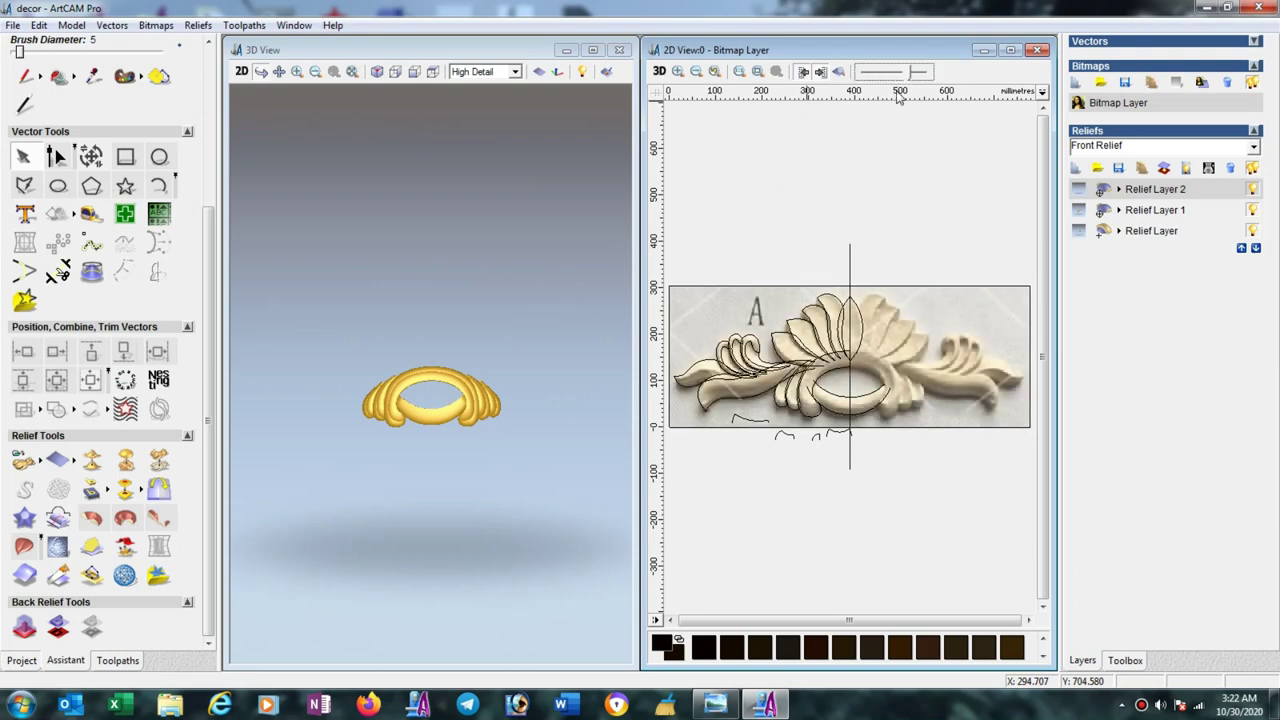
scroll(740, 374, "up", 2)
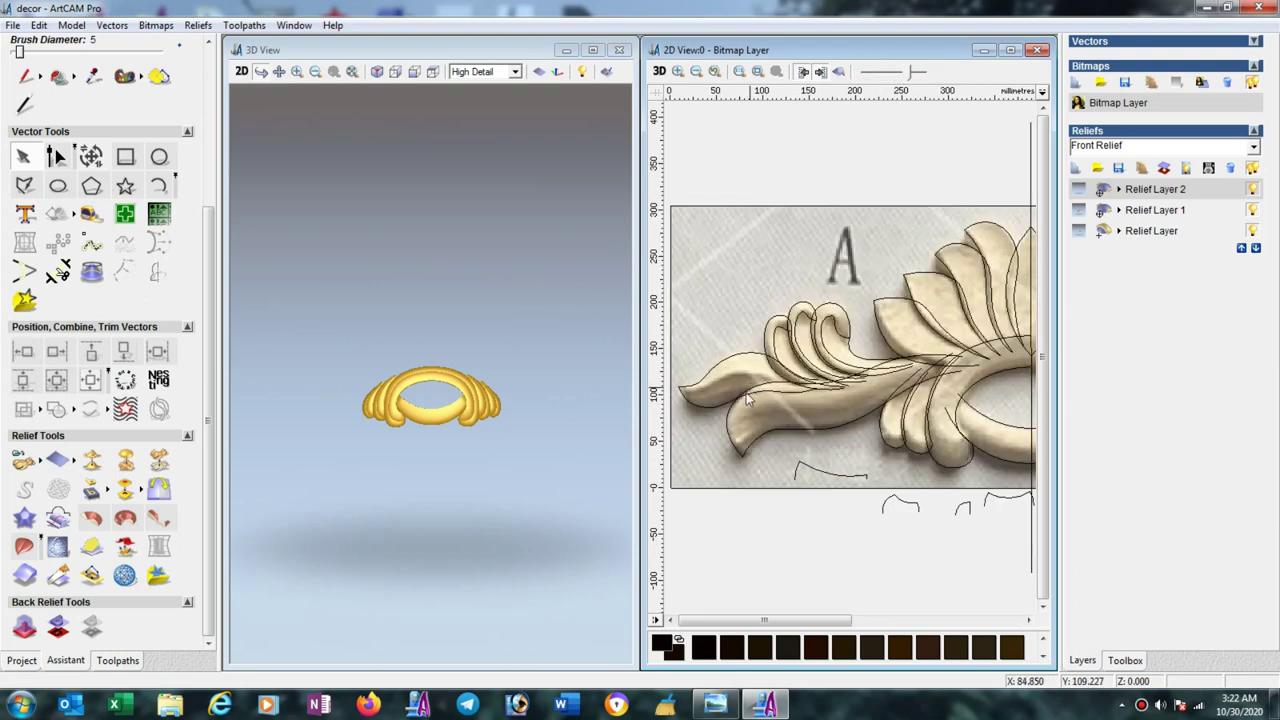
scroll(755, 413, "down", 2)
scroll(733, 393, "up", 2)
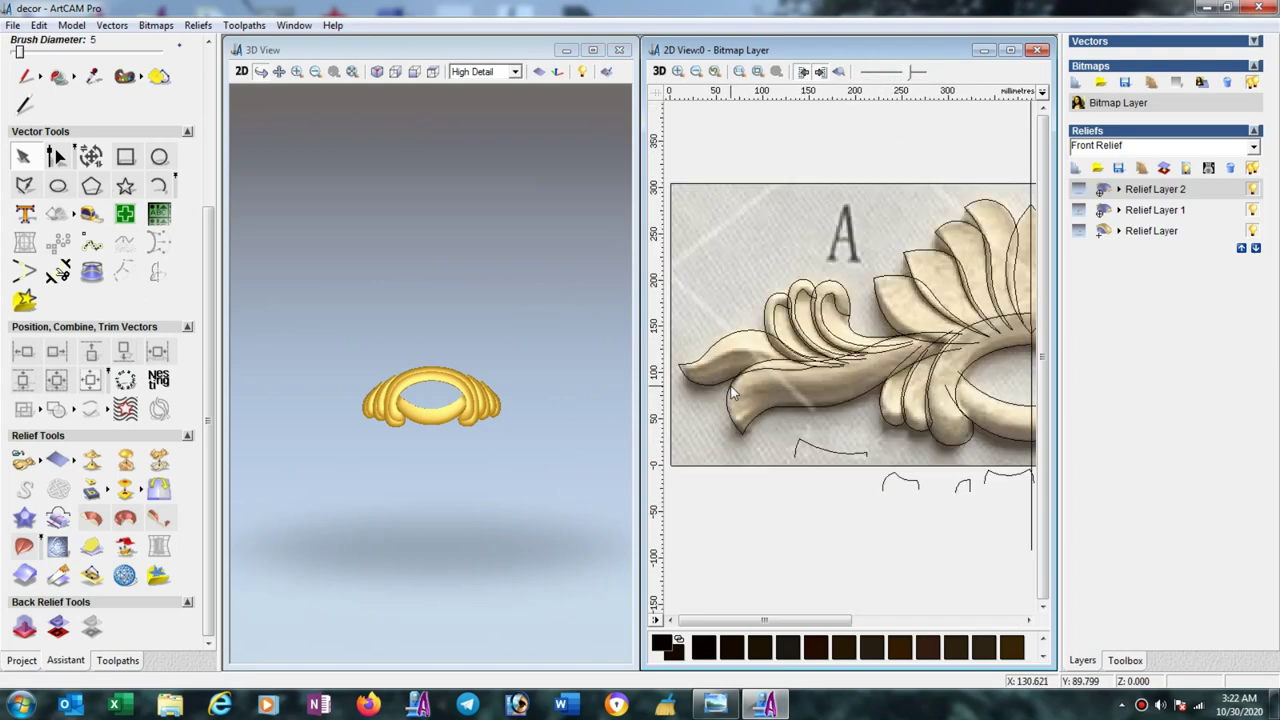
Select the left leaf's upper and lower edge vectors as rails for Two Rail Sweep.
left_click(768, 368)
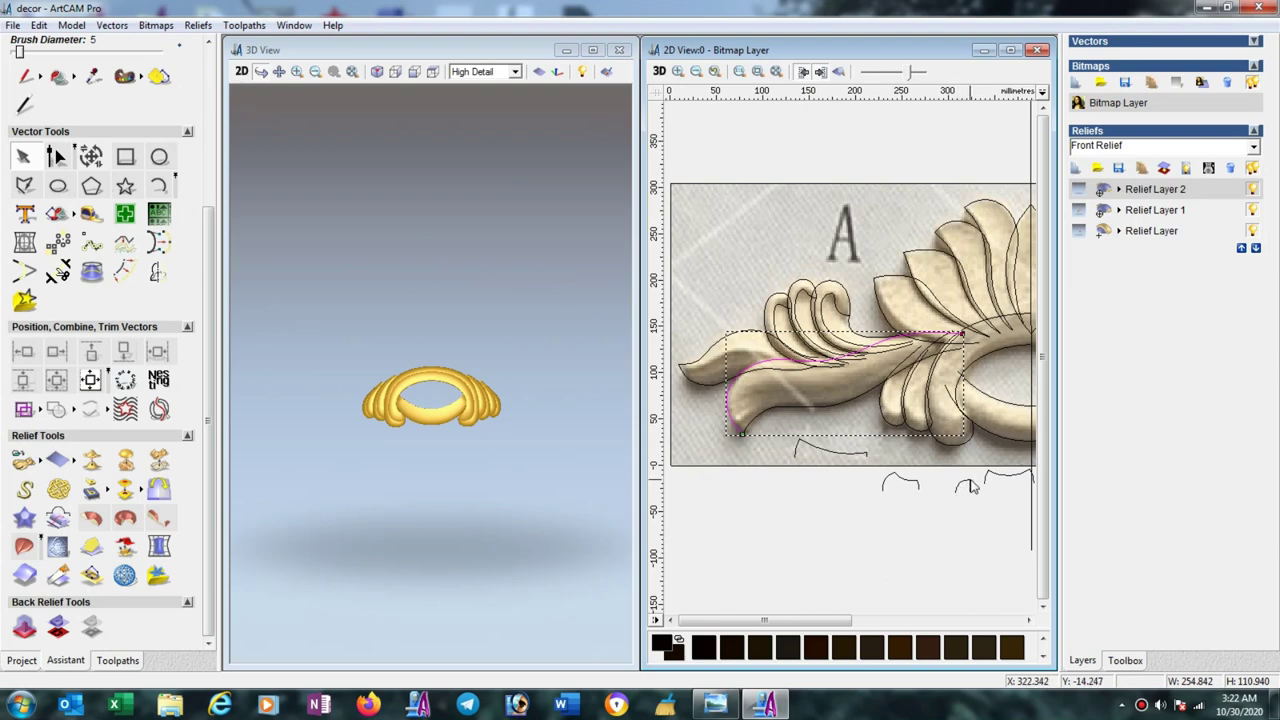
left_click(800, 407)
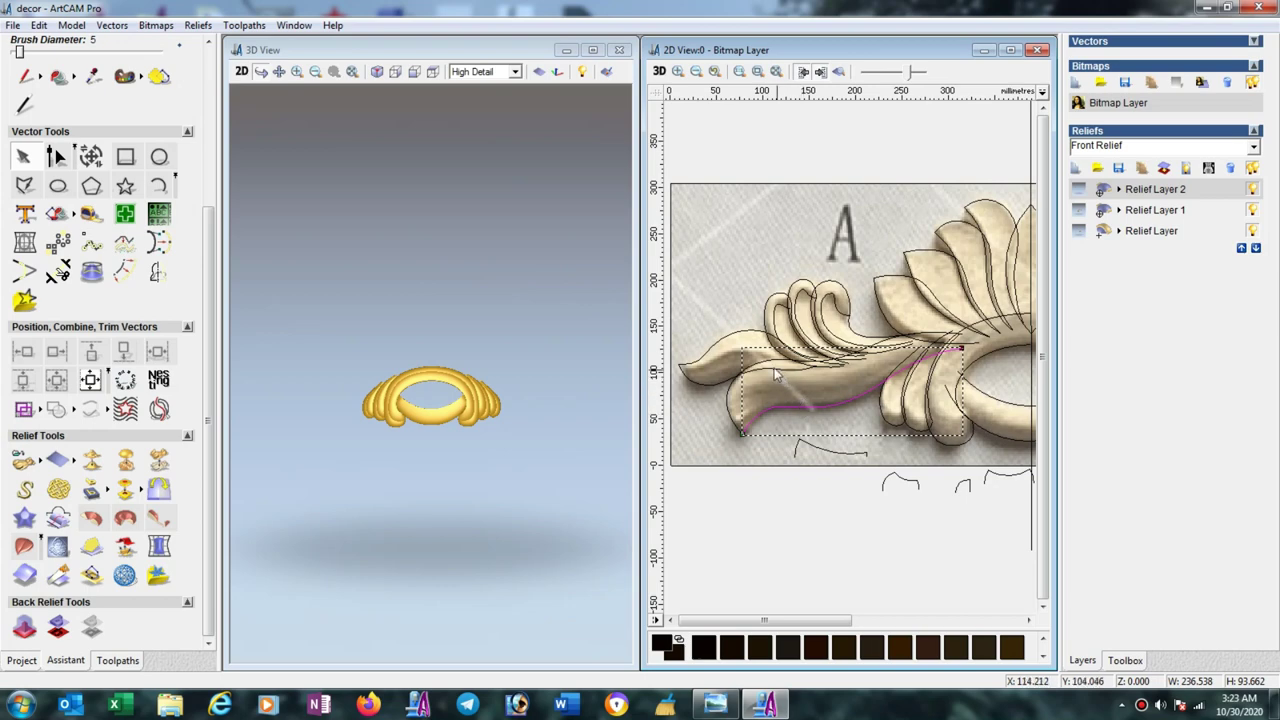
left_click(772, 364, "shift")
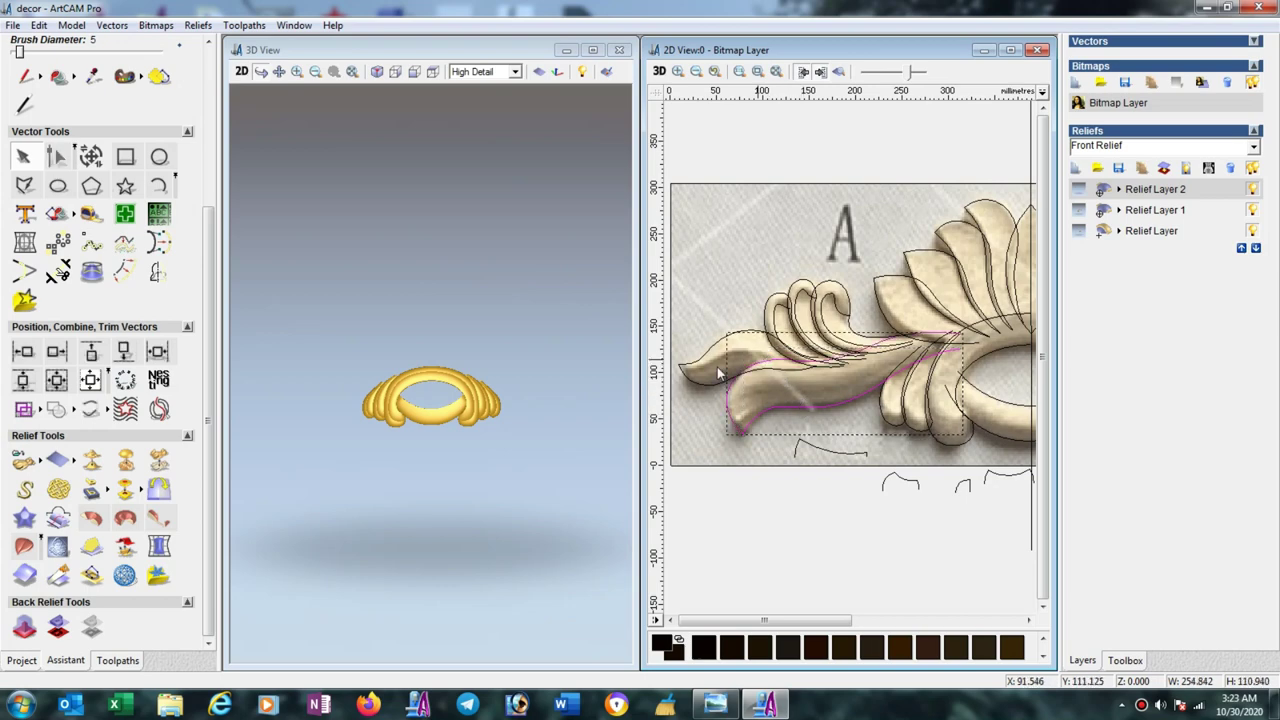
left_click(24, 548)
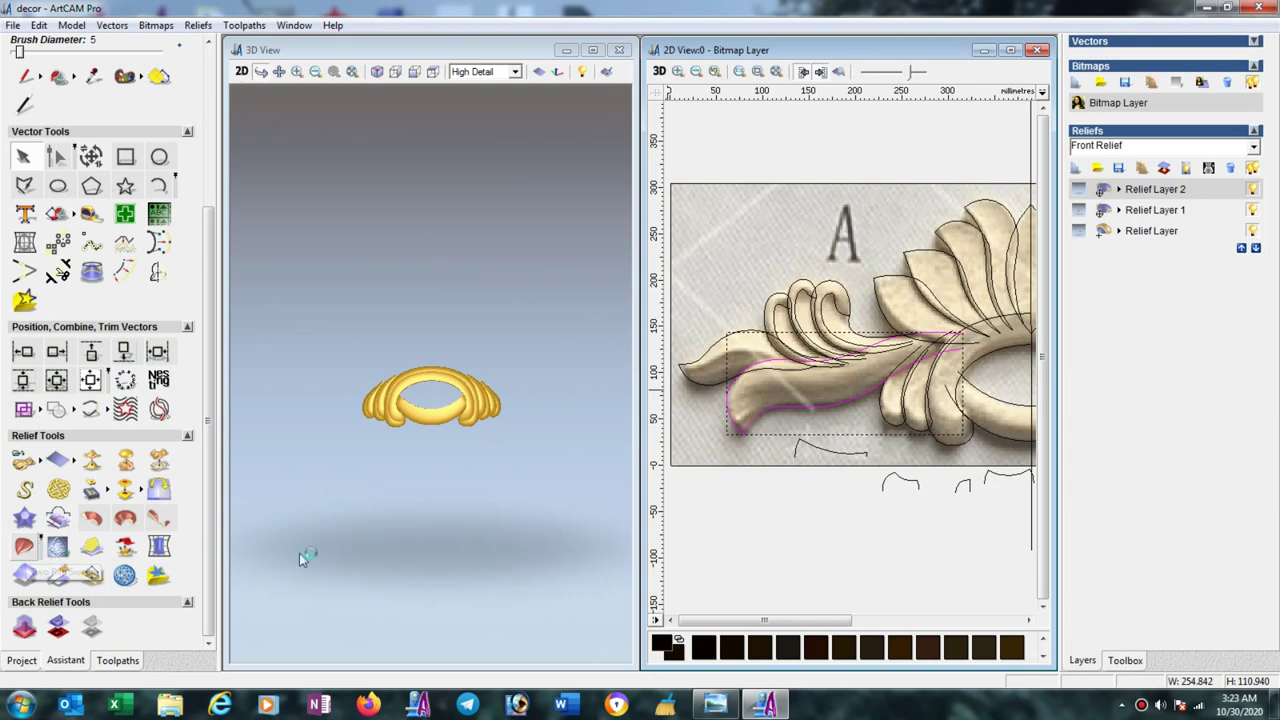
Sweep the left leaf with the small profile as cross-section, scaled to final height 10.
left_click(958, 497)
left_click(128, 398)
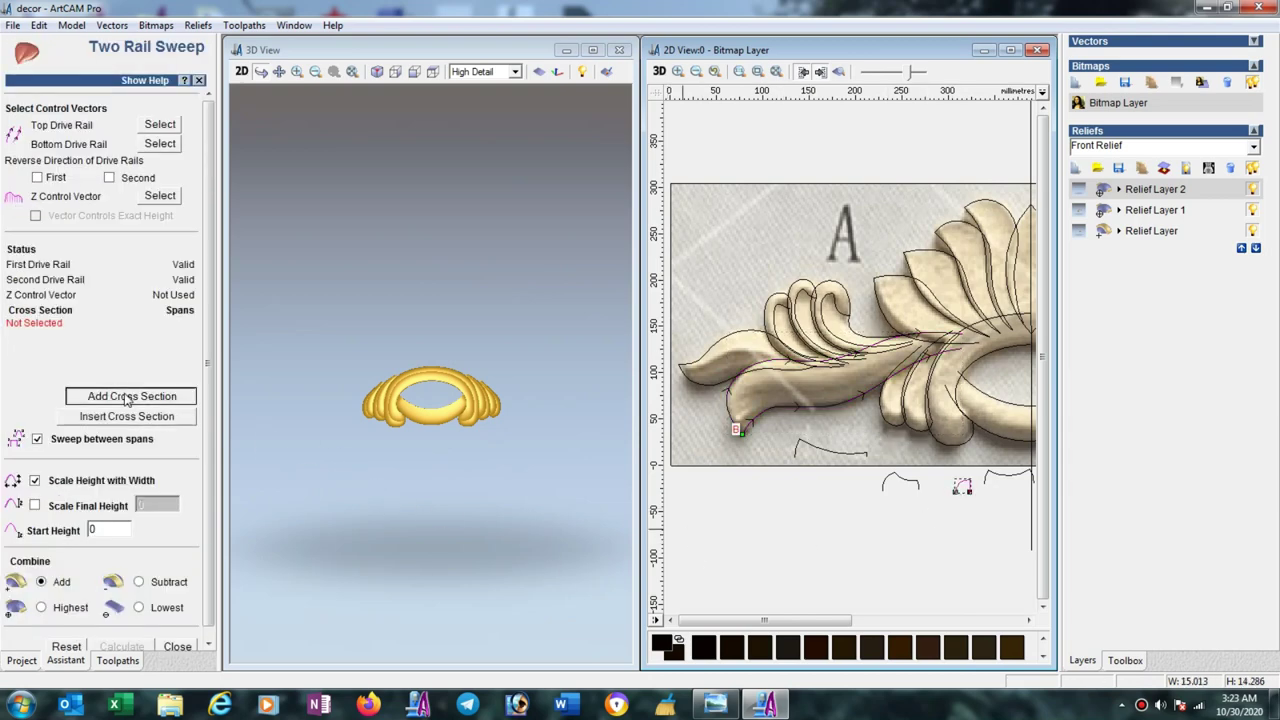
left_click(36, 506)
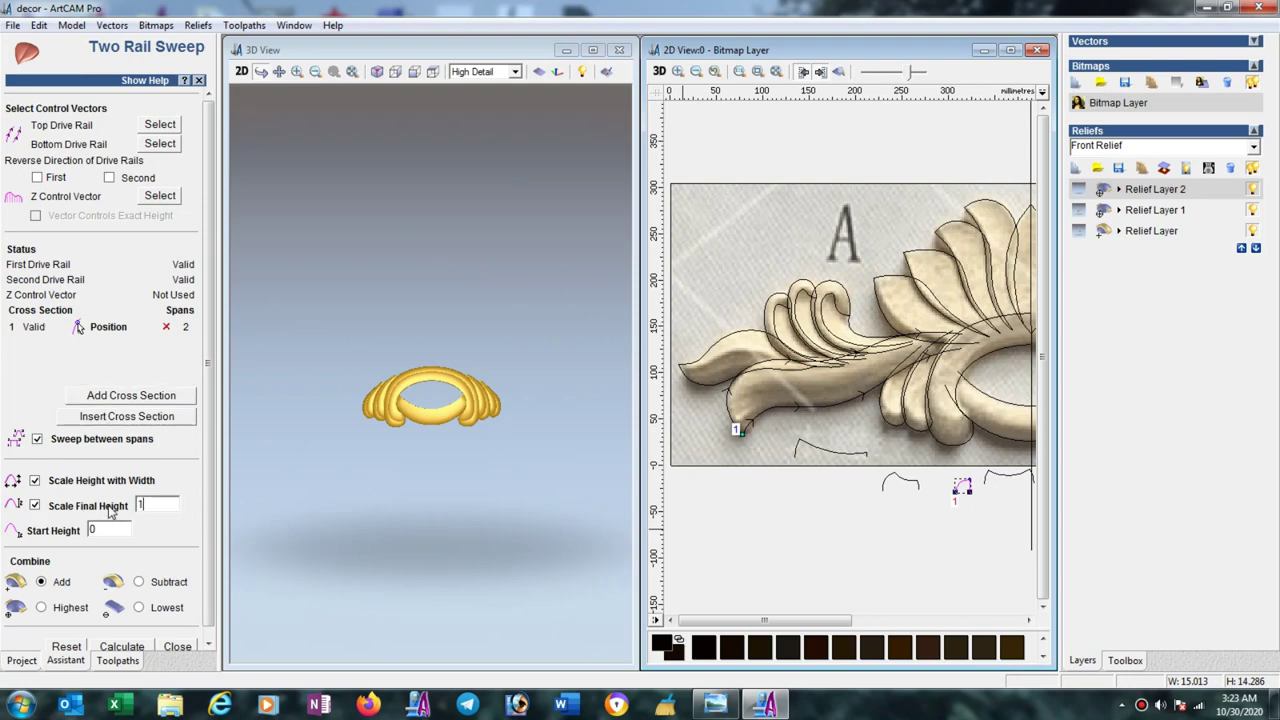
left_click(117, 648)
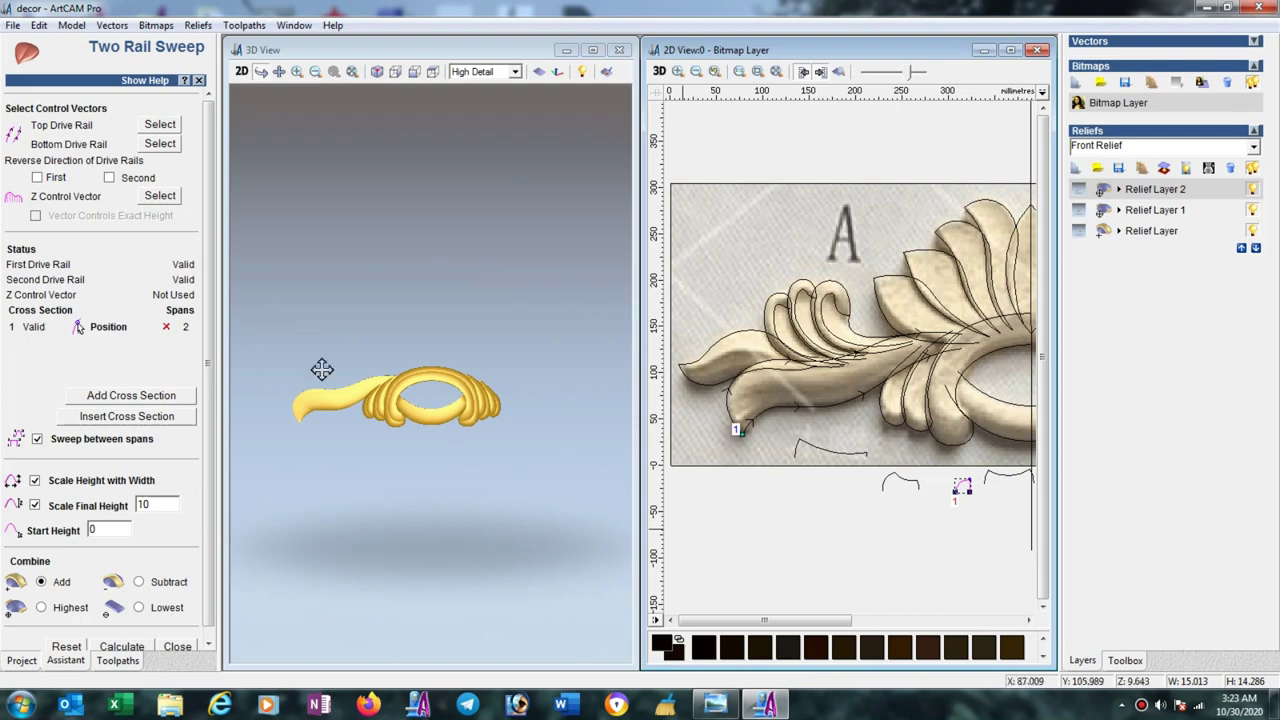
left_click(345, 340)
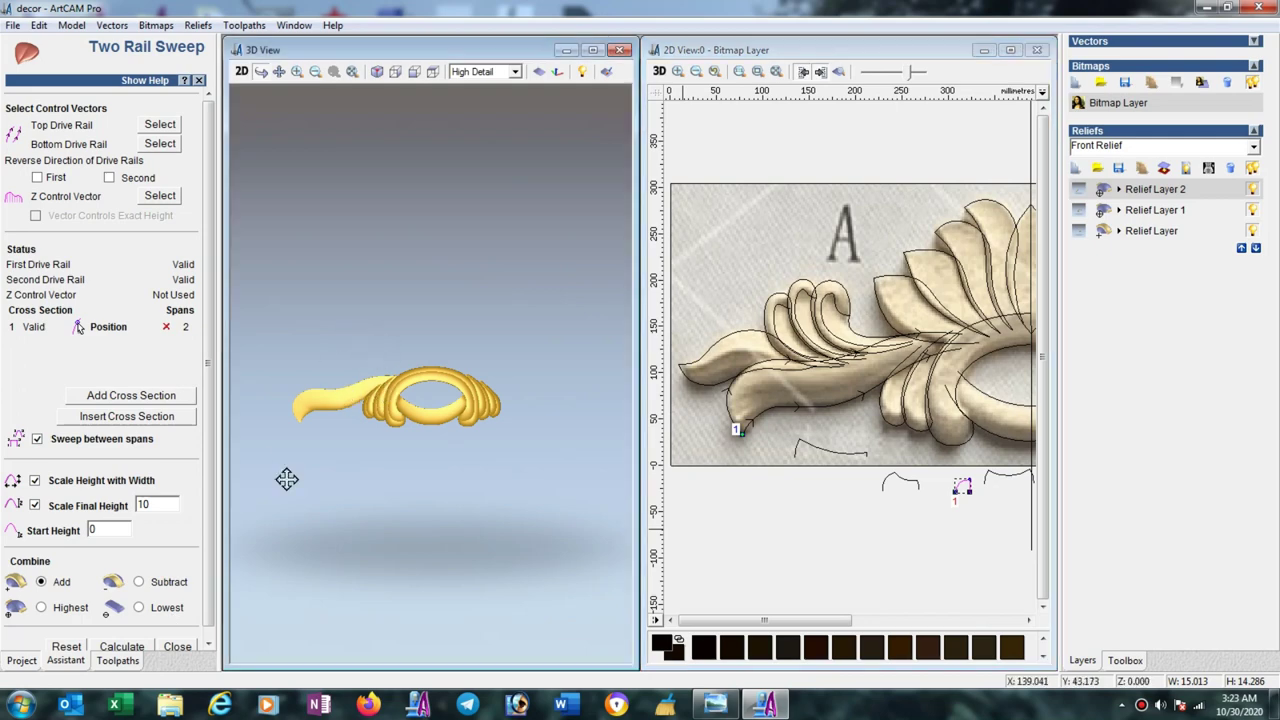
left_click(176, 647)
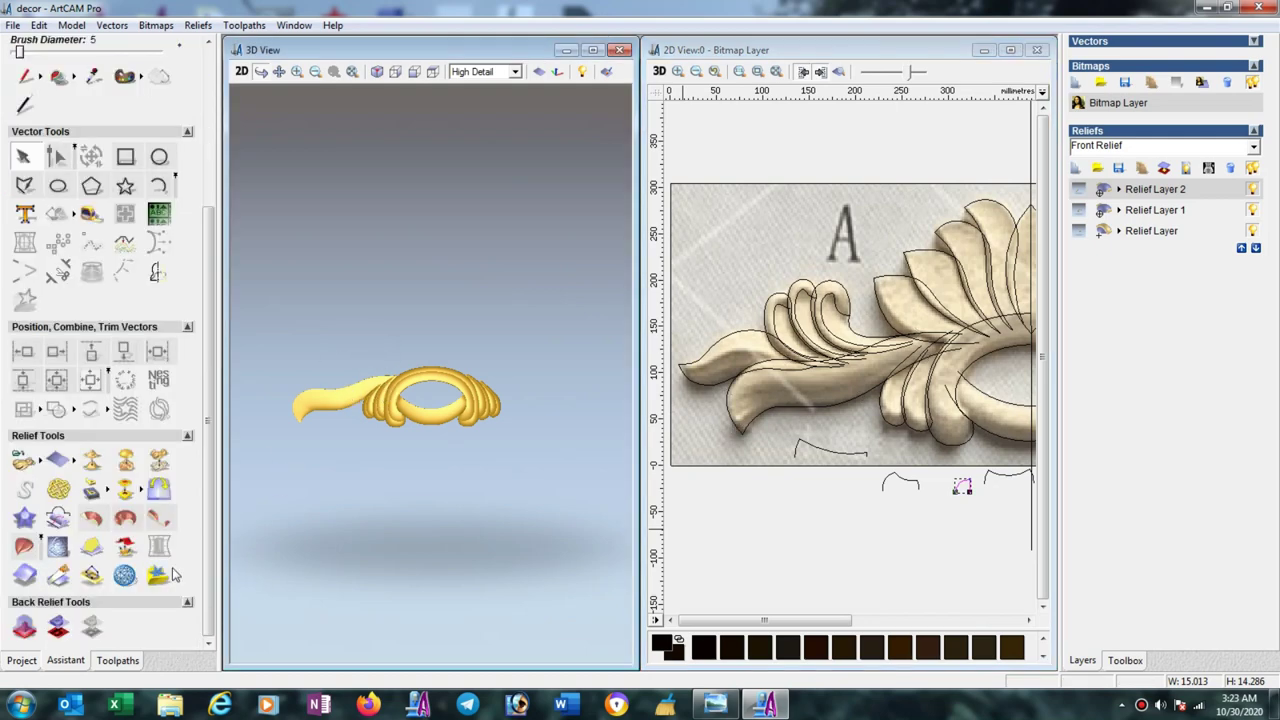
Mirror-merge the relief Left over right so the side leaves match.
left_click(160, 487)
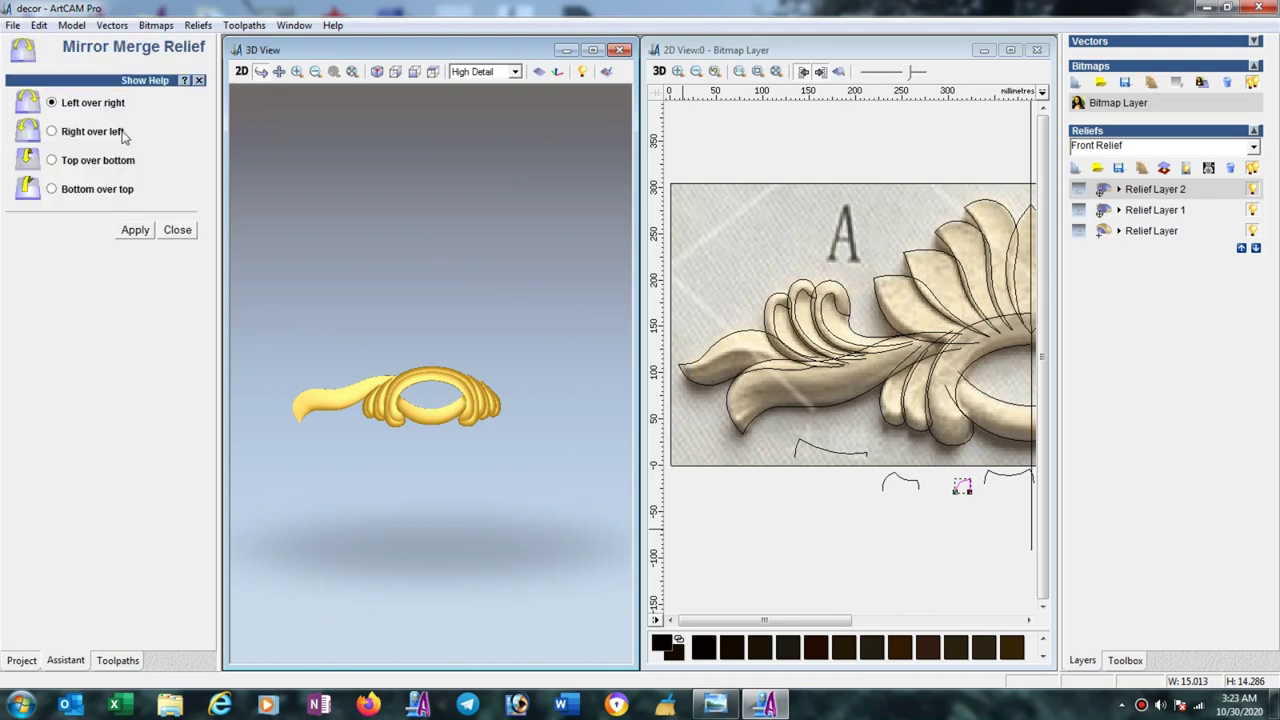
left_click(134, 233)
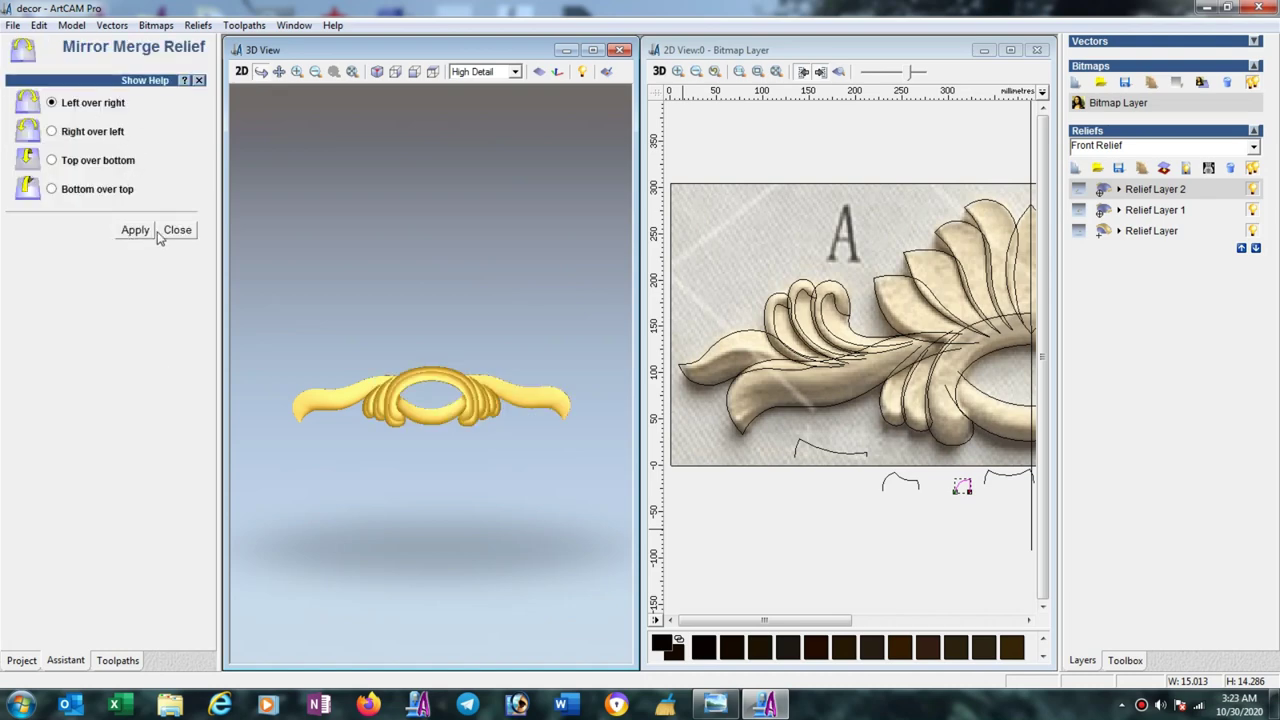
left_click(178, 230)
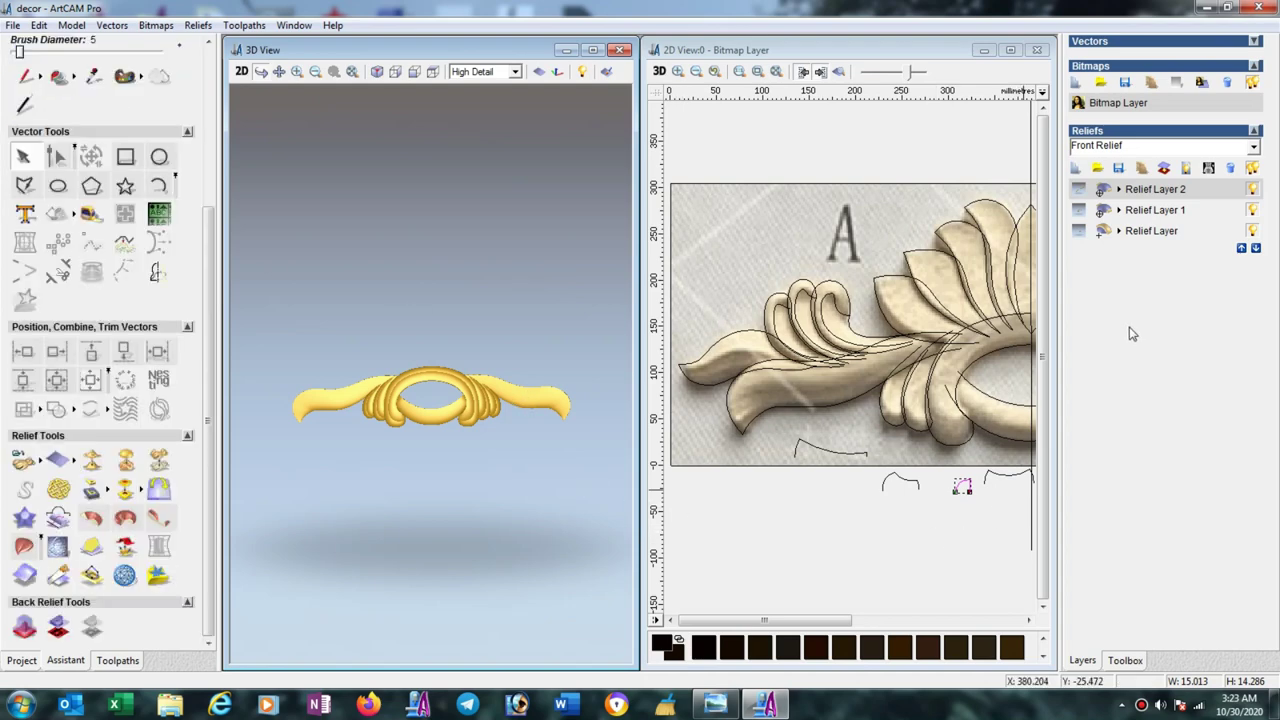
Add a new Relief Layer 3 and zoom into the 2D view.
left_click(1075, 168)
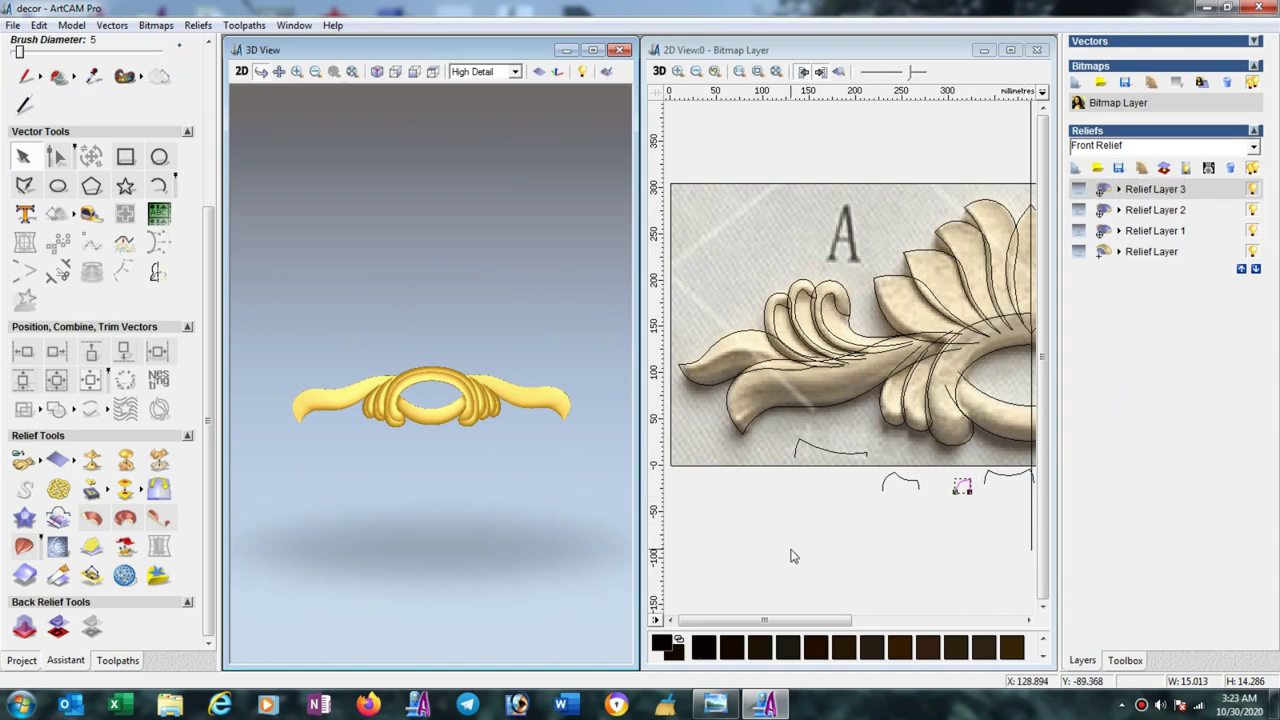
left_click(727, 355)
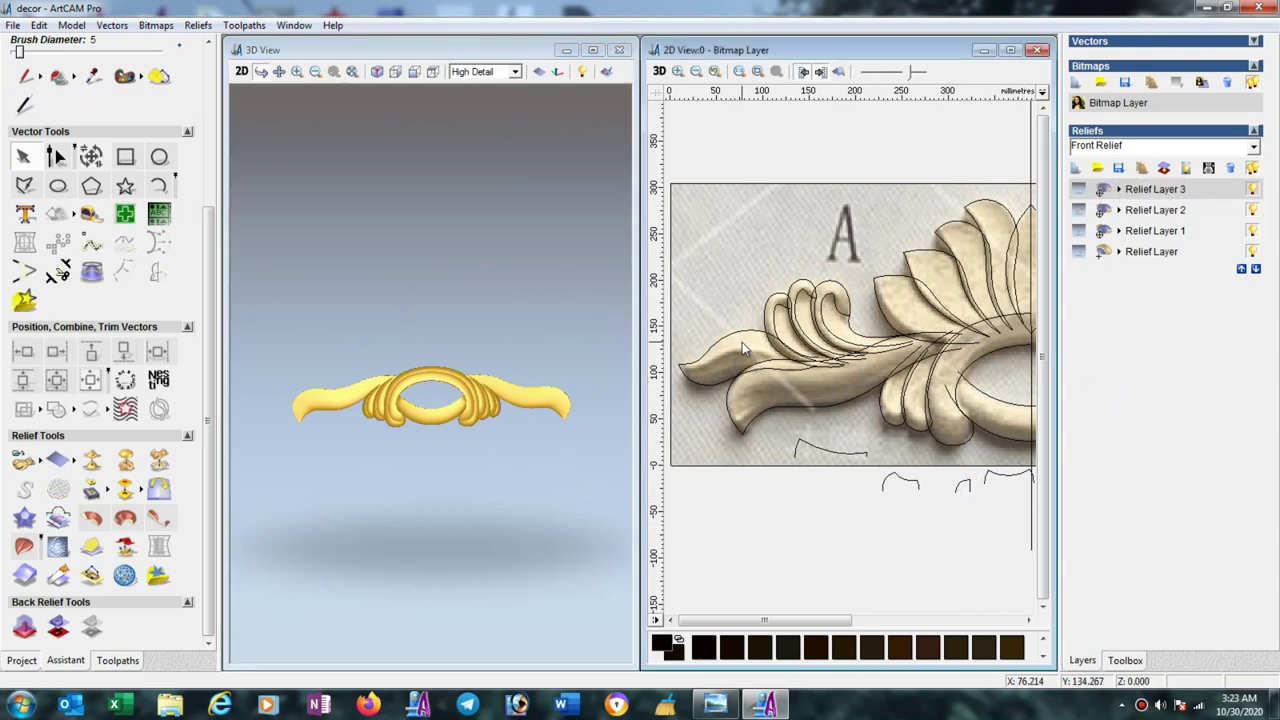
scroll(742, 342, "up", 1)
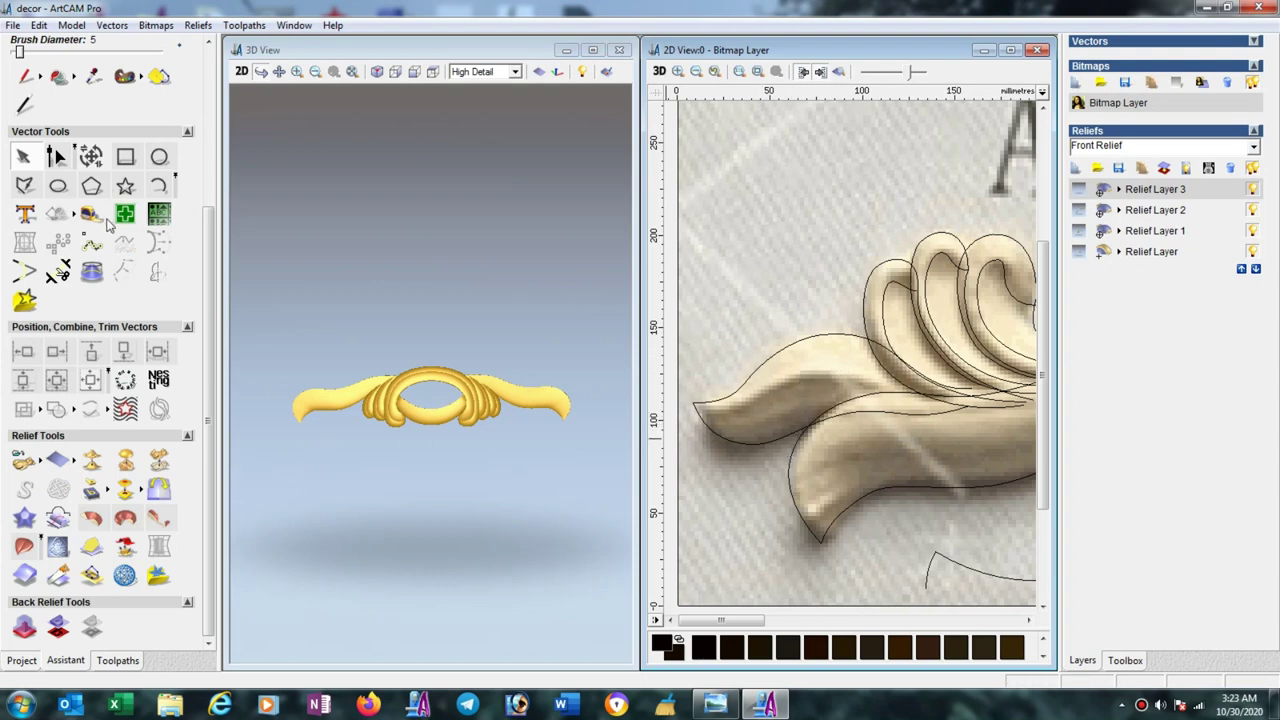
Draw a 25.045 by 10 rectangle above the leaf.
left_click(125, 157)
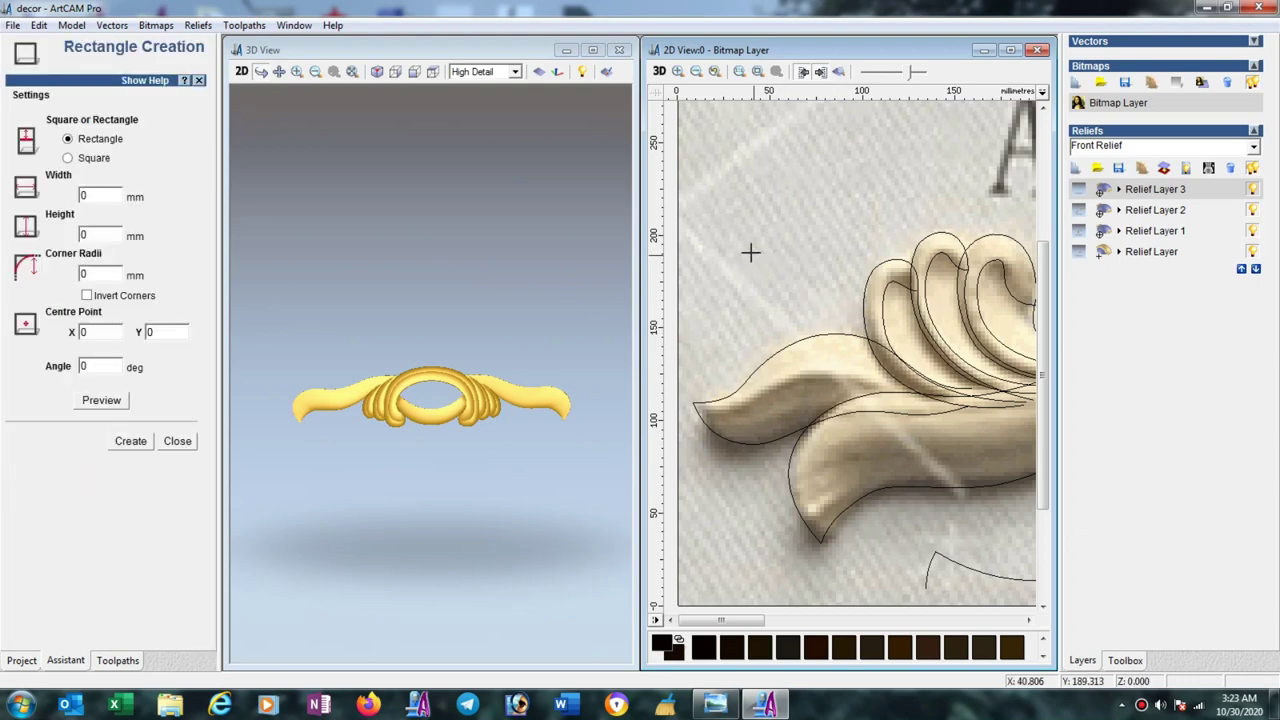
left_click_drag(750, 252, 797, 270)
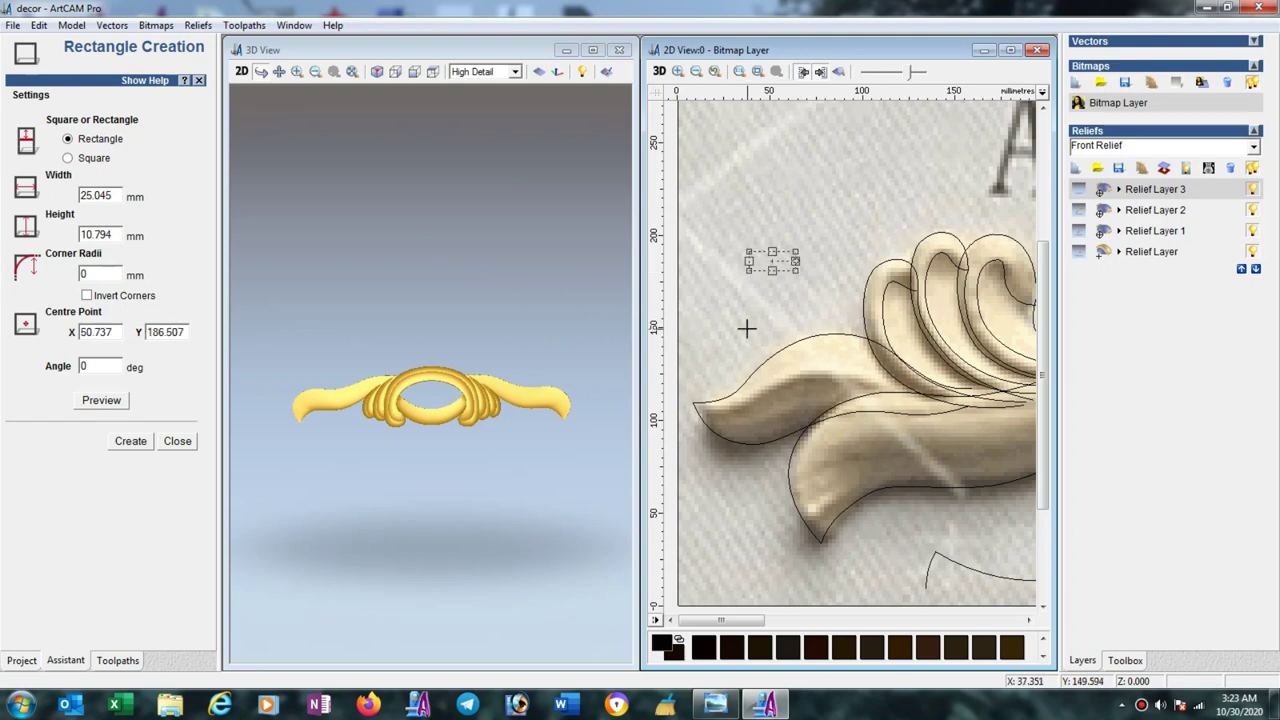
left_click_drag(120, 232, 52, 243)
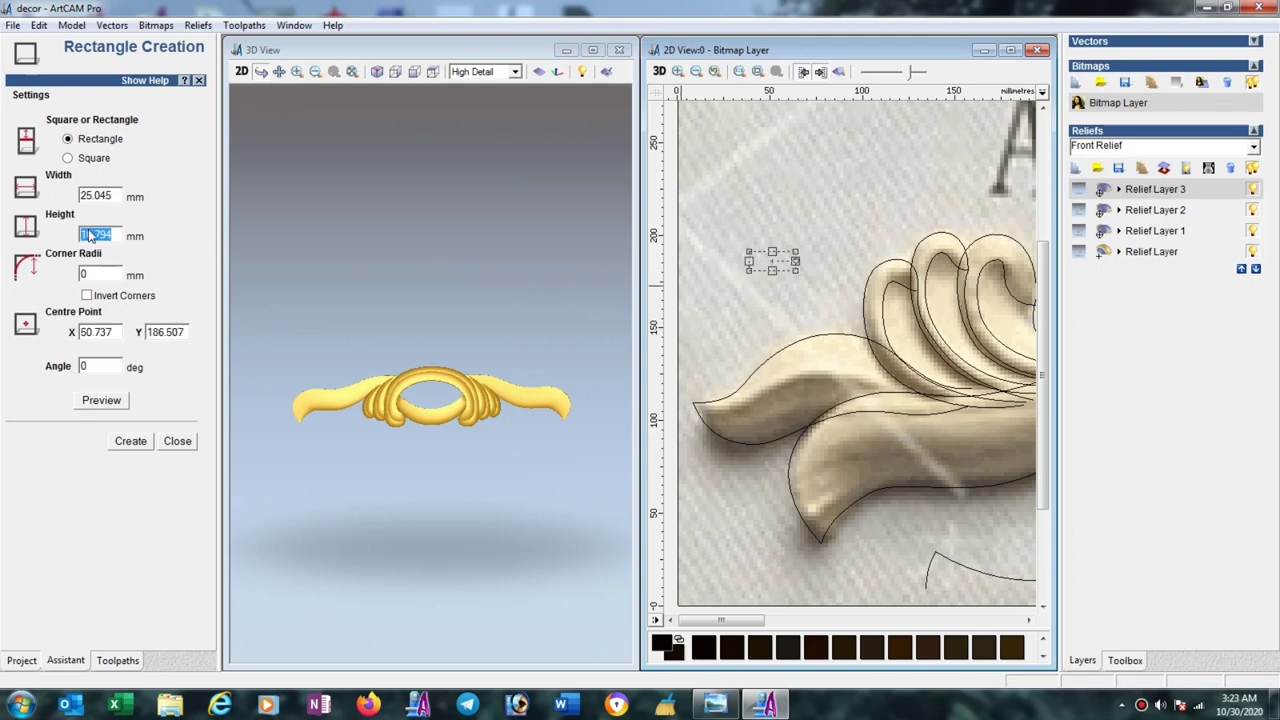
type("10")
left_click(131, 446)
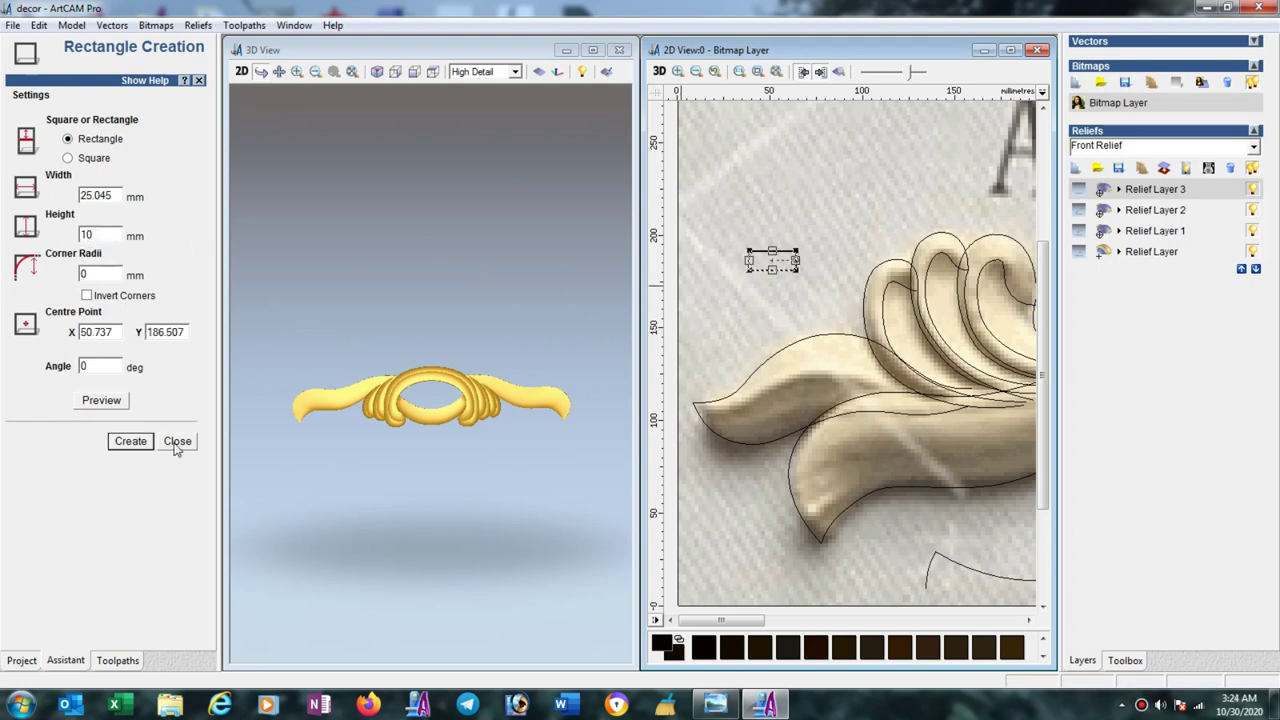
left_click(178, 445)
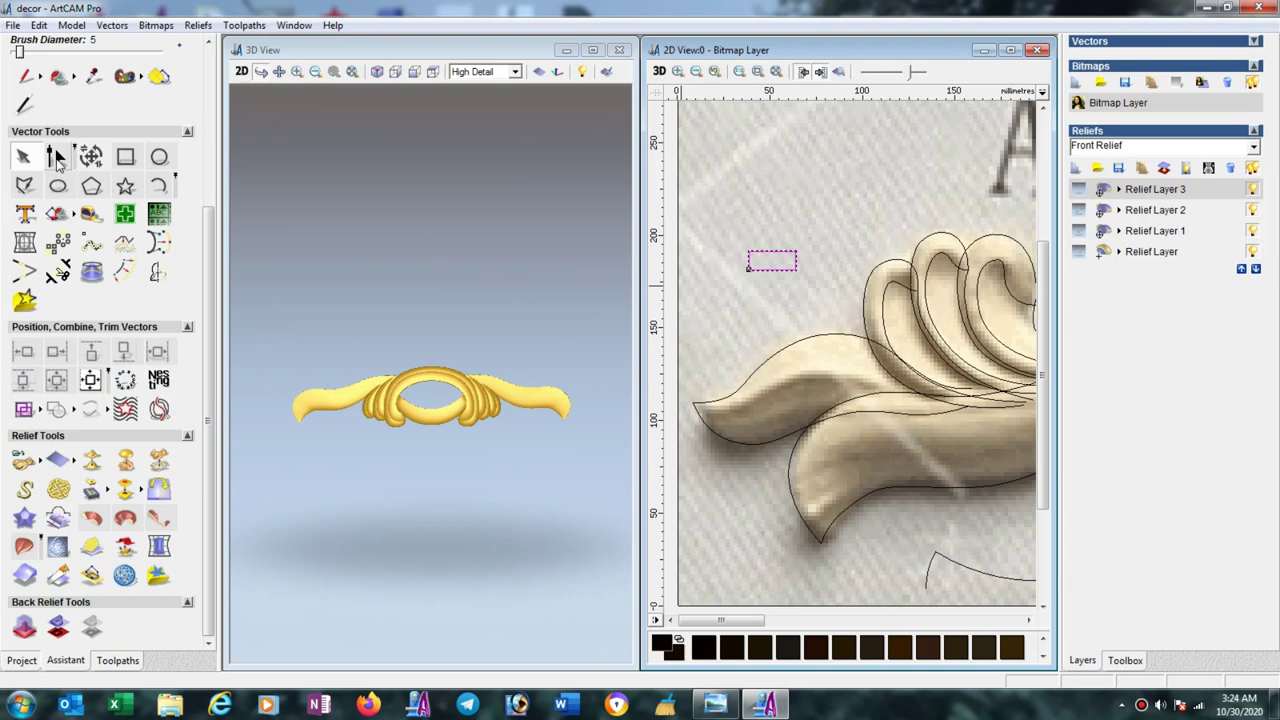
Edit the rectangle's nodes into an arch: raise the top midpoint into a peak and lower the sides.
left_click(56, 155)
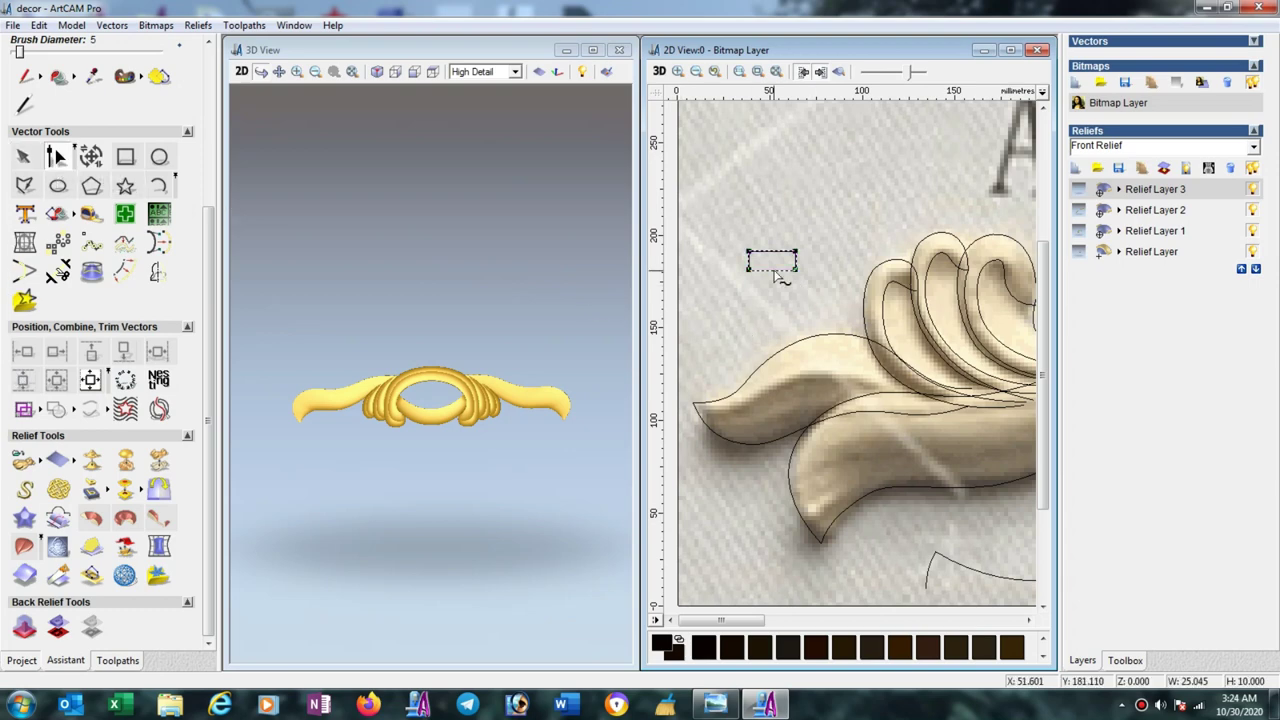
scroll(766, 257, "up", 2)
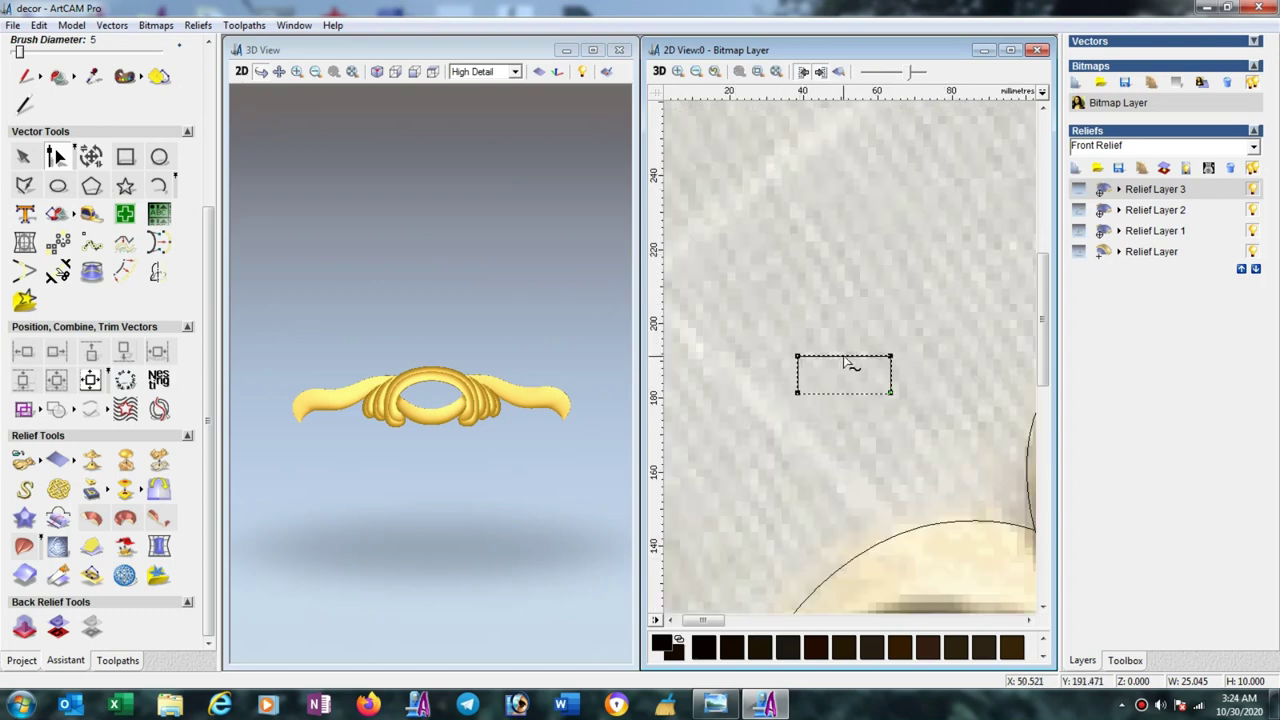
left_click(843, 357)
key("Up")
key("Up")
key("Up")
key("Up")
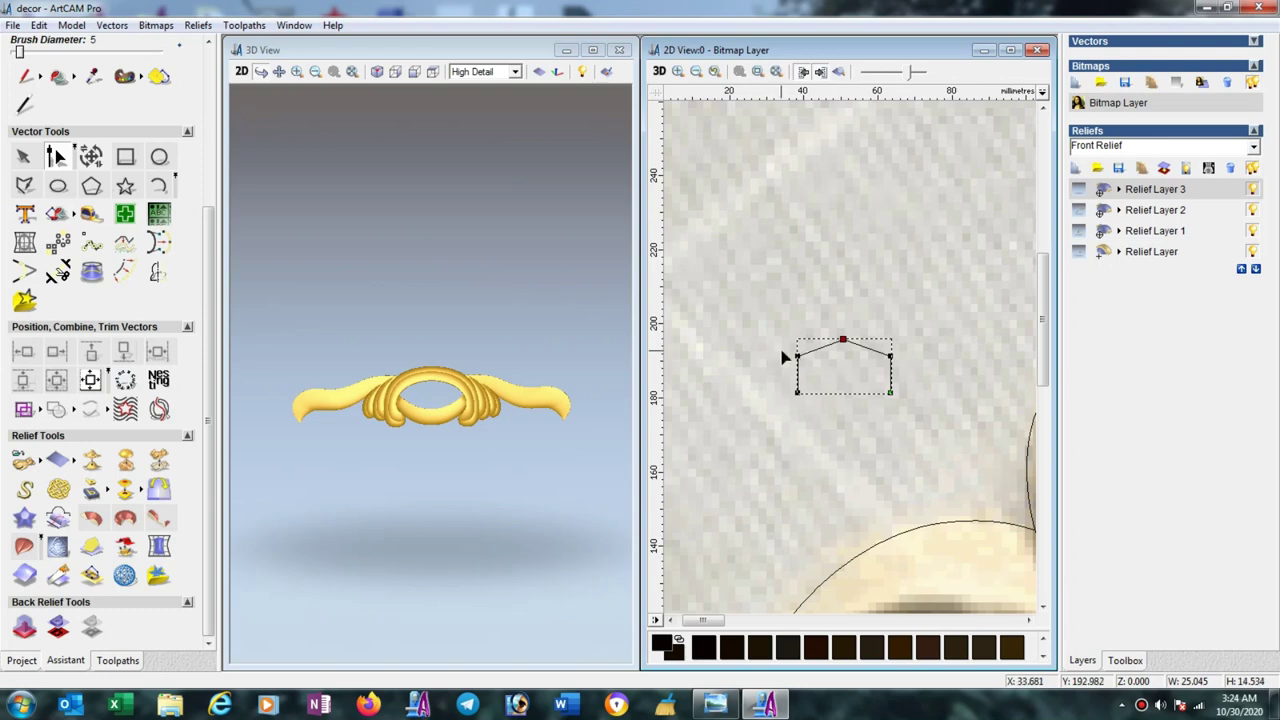
left_click_drag(783, 351, 902, 366)
key("Down")
key("Down")
key("Down")
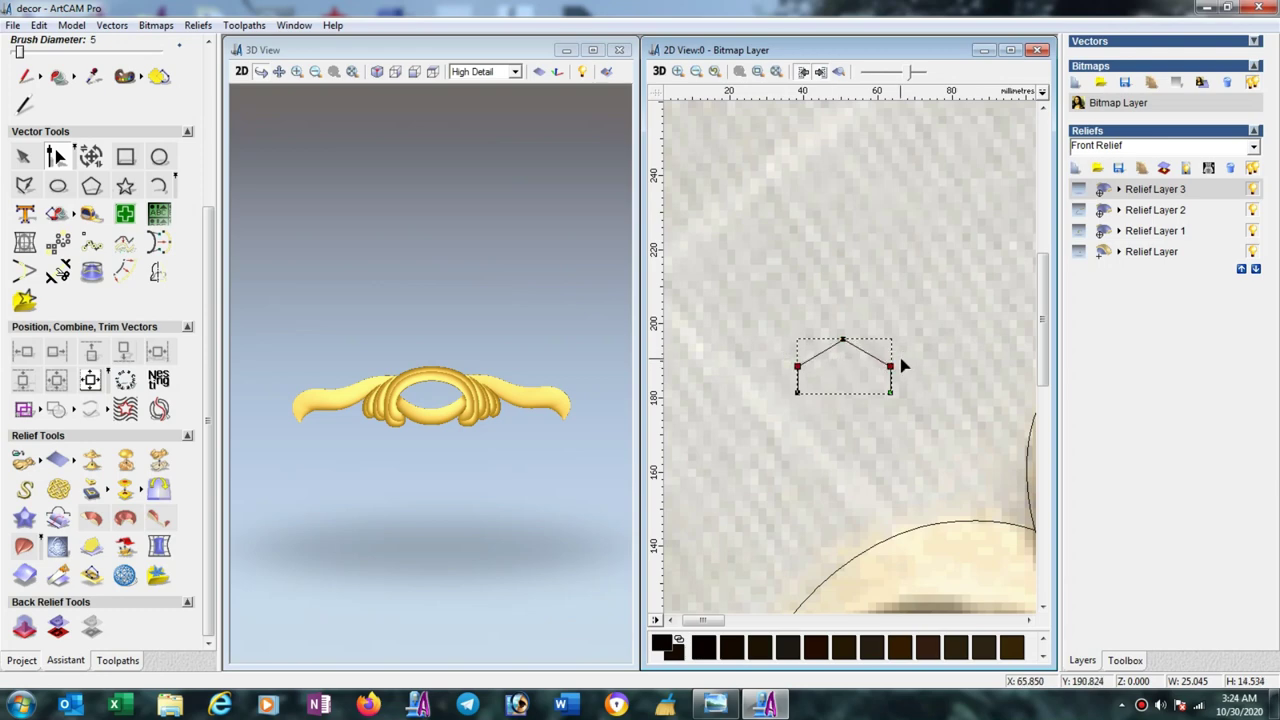
key("Down")
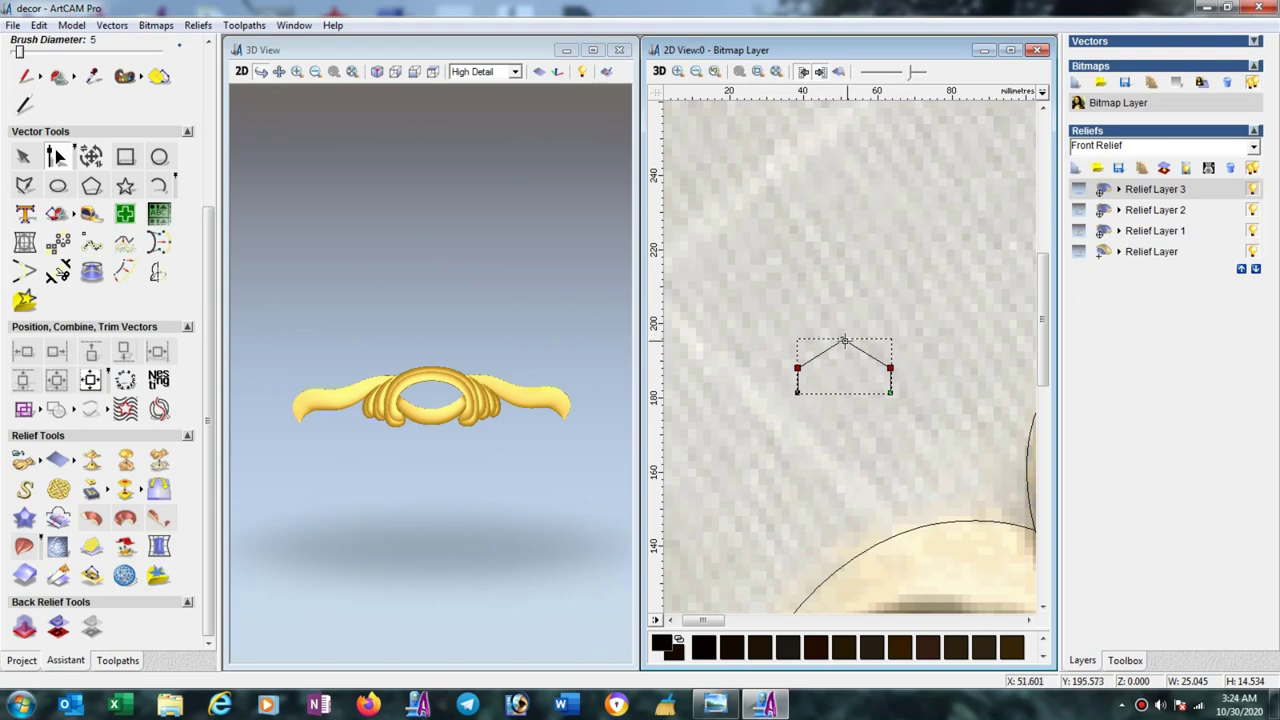
left_click_drag(844, 341, 845, 352)
Convert the arch's pointed apex span to a smooth Bezier curve.
scroll(818, 410, "down", 2)
scroll(943, 337, "up", 3)
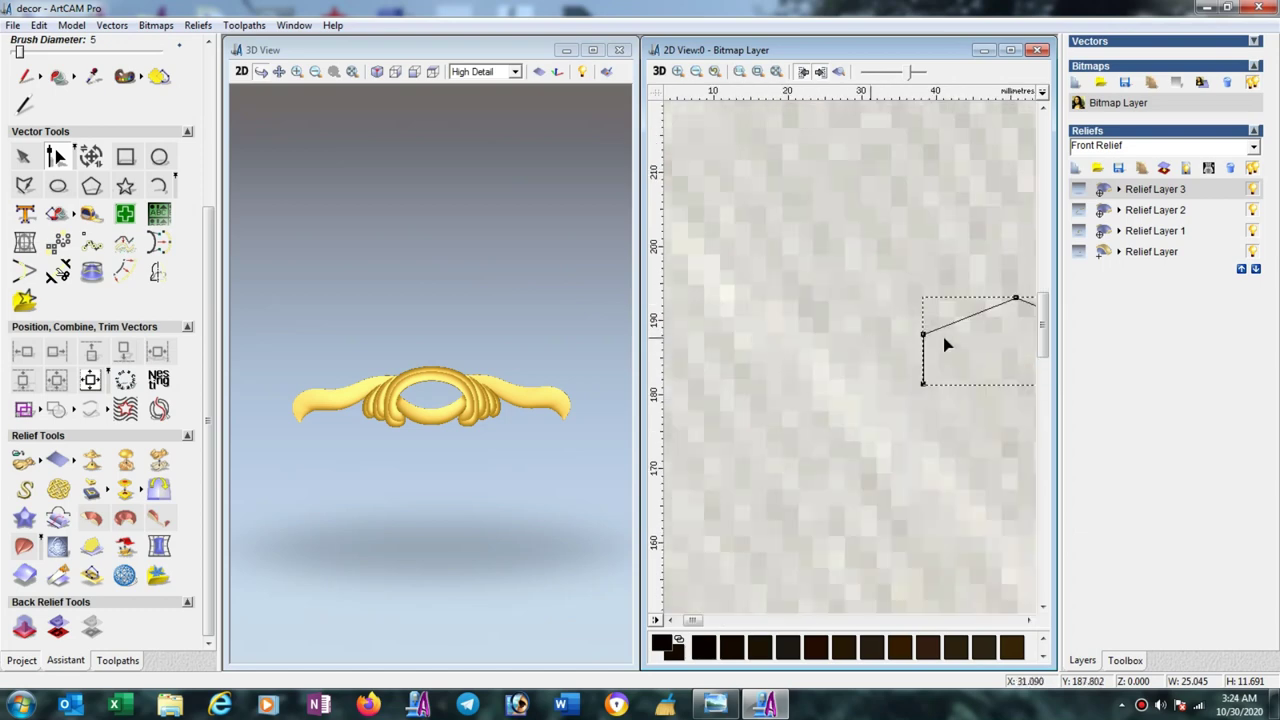
scroll(943, 337, "down", 2)
scroll(940, 368, "down", 1)
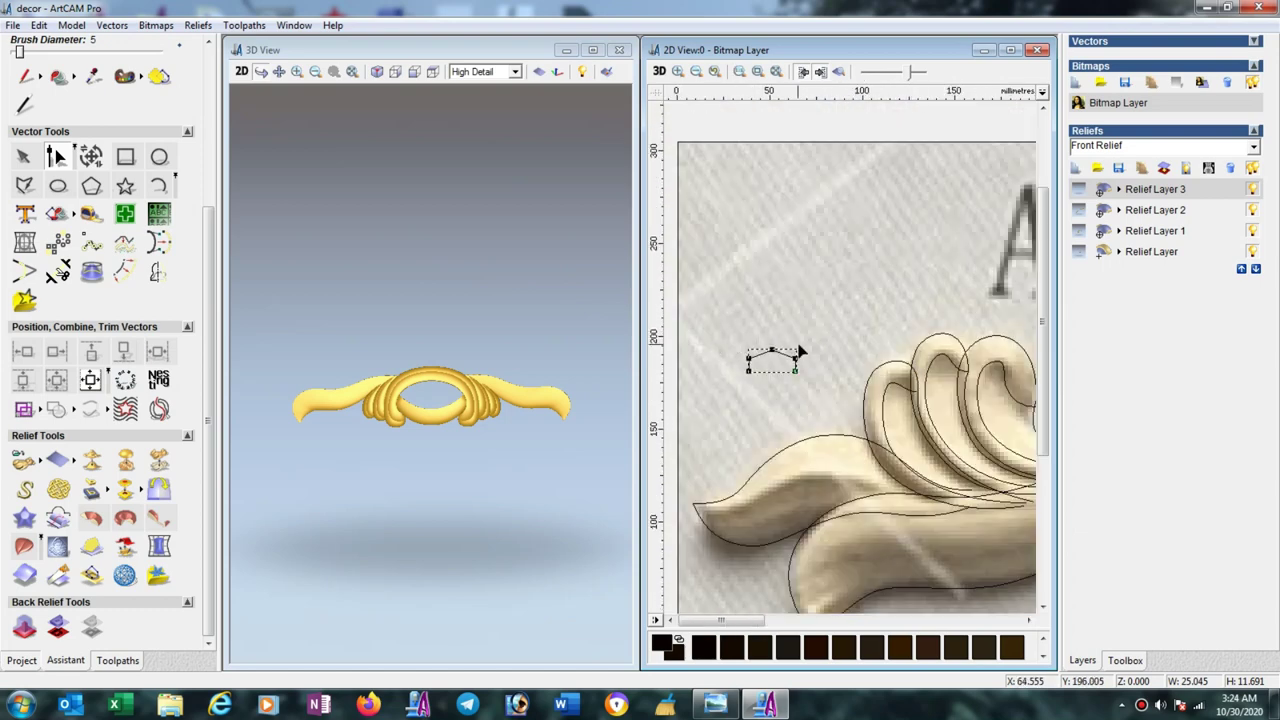
scroll(798, 354, "up", 2)
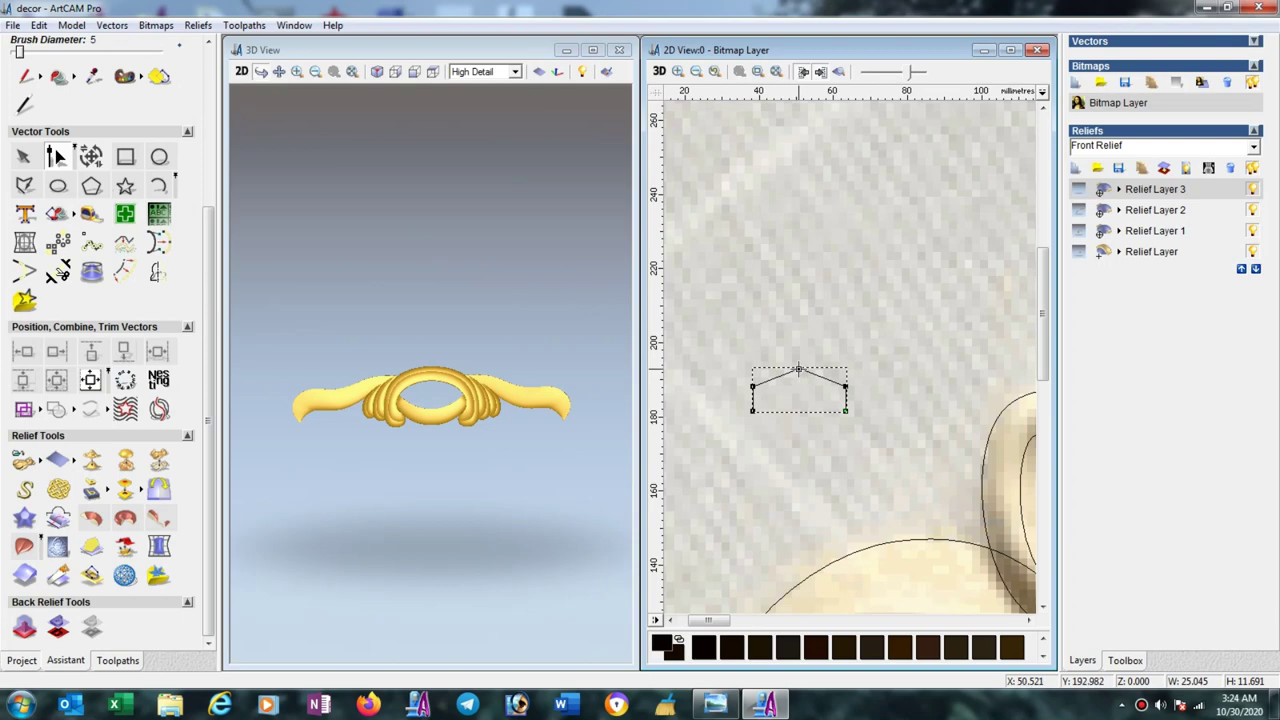
key("s")
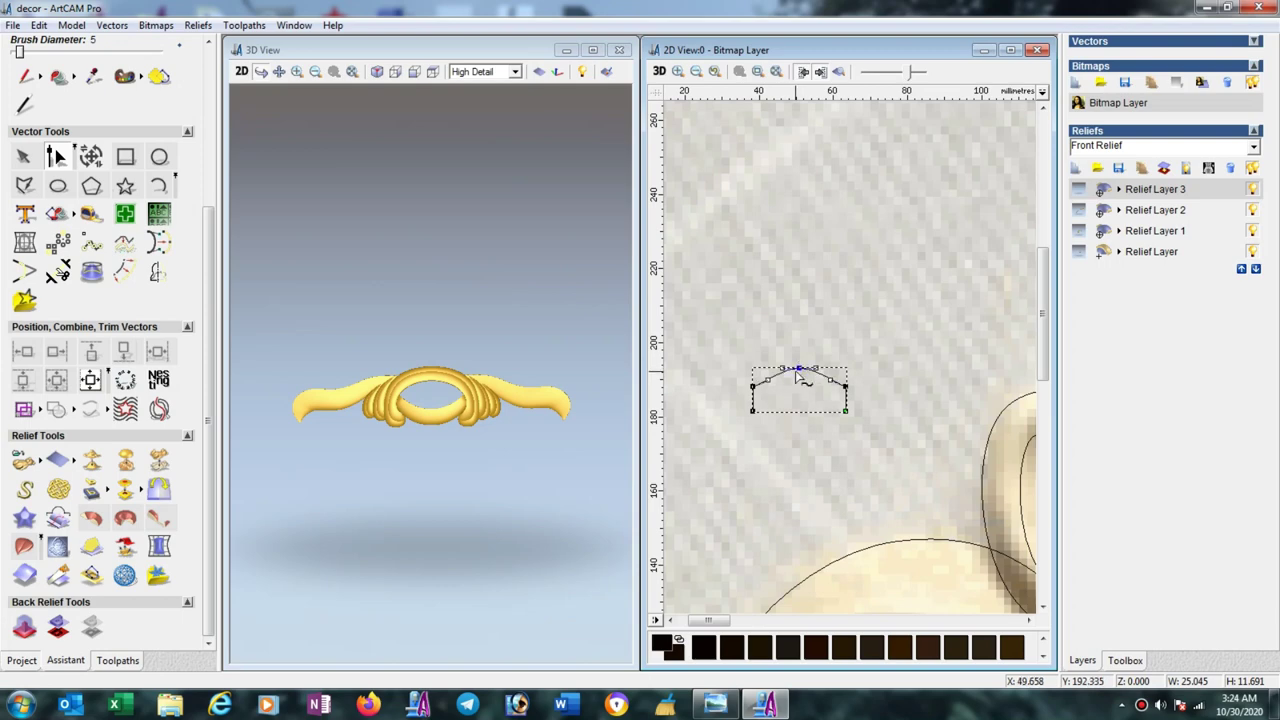
scroll(798, 378, "up", 2)
Straighten the arch's left side and adjust the curvature of its right side.
left_click(769, 385)
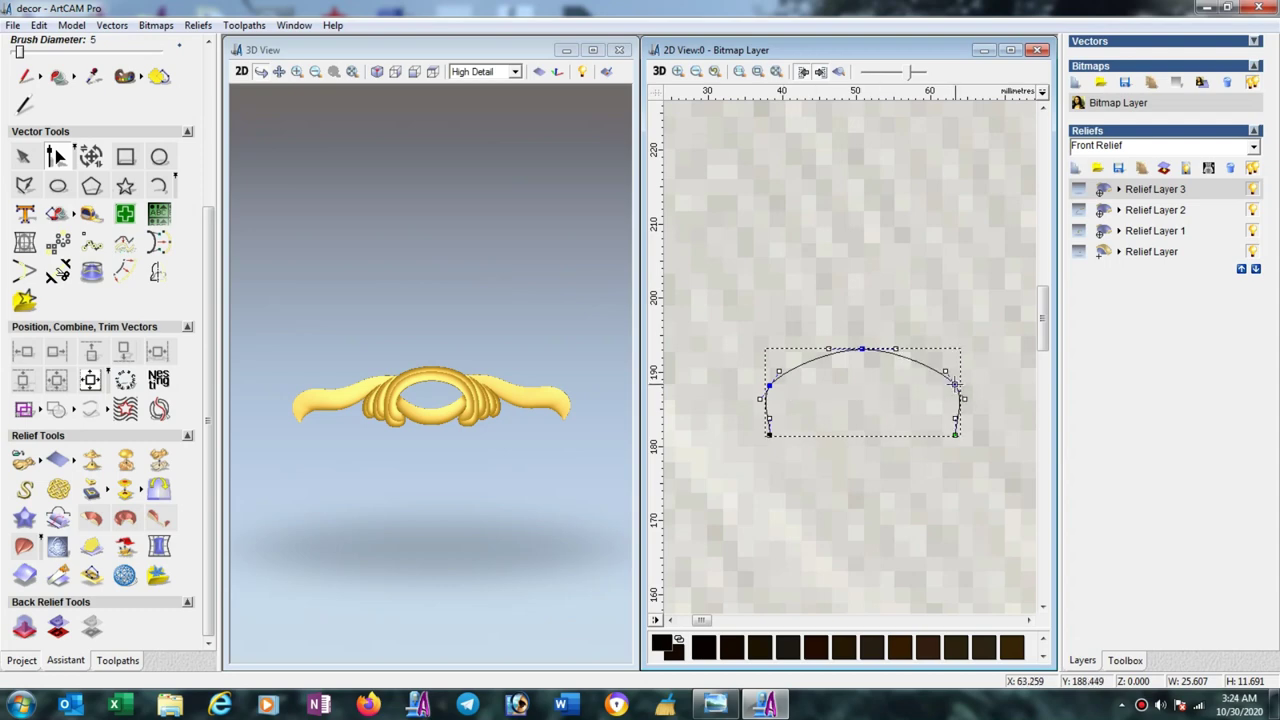
scroll(789, 391, "up", 2)
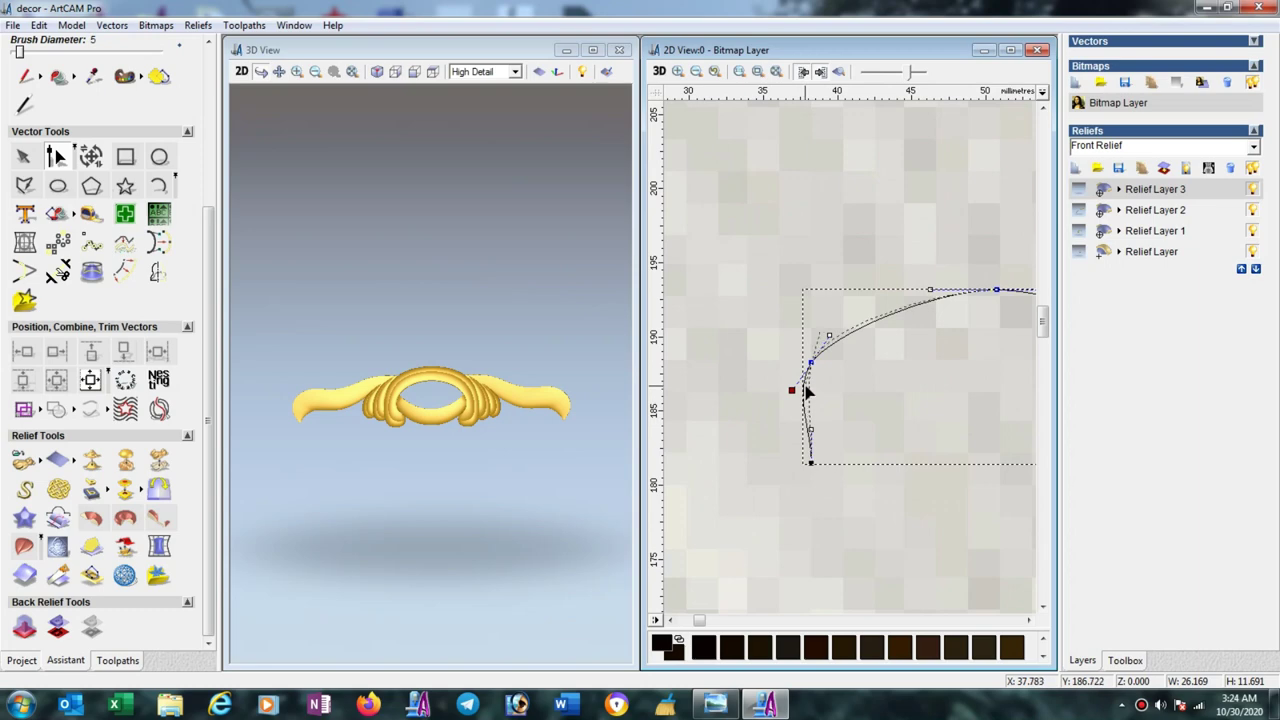
left_click_drag(791, 390, 807, 388)
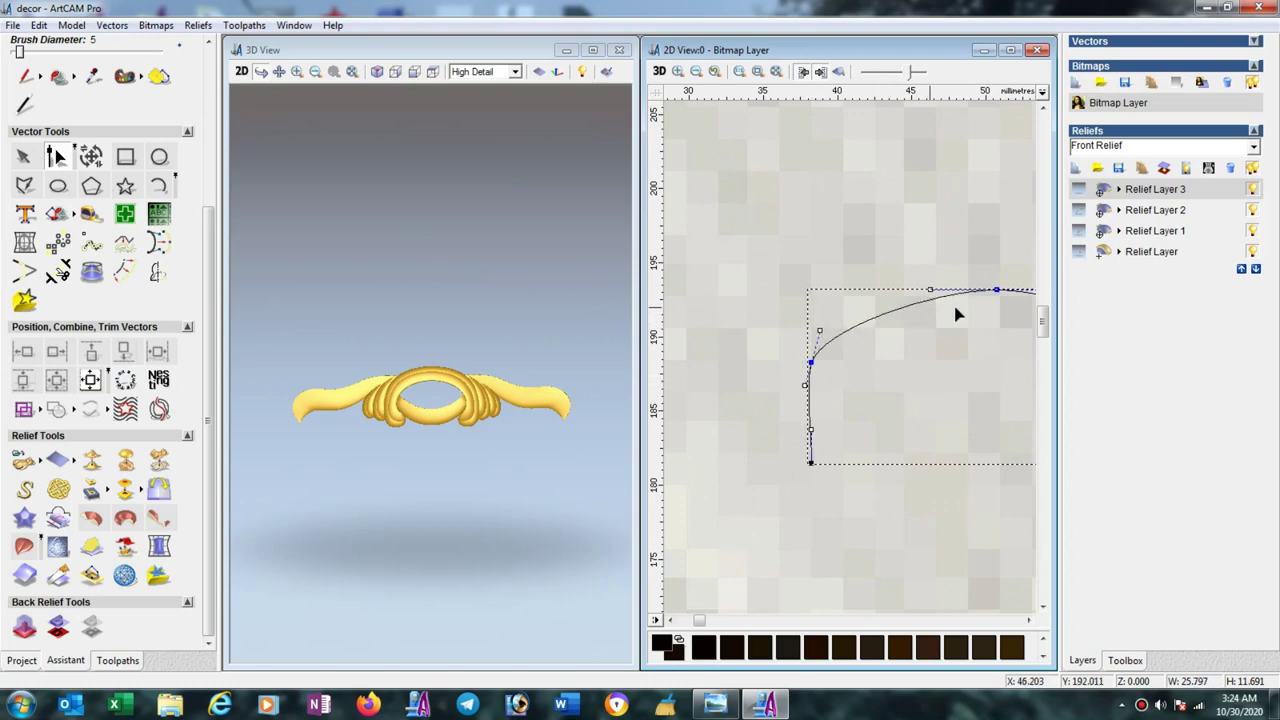
scroll(963, 330, "down", 1)
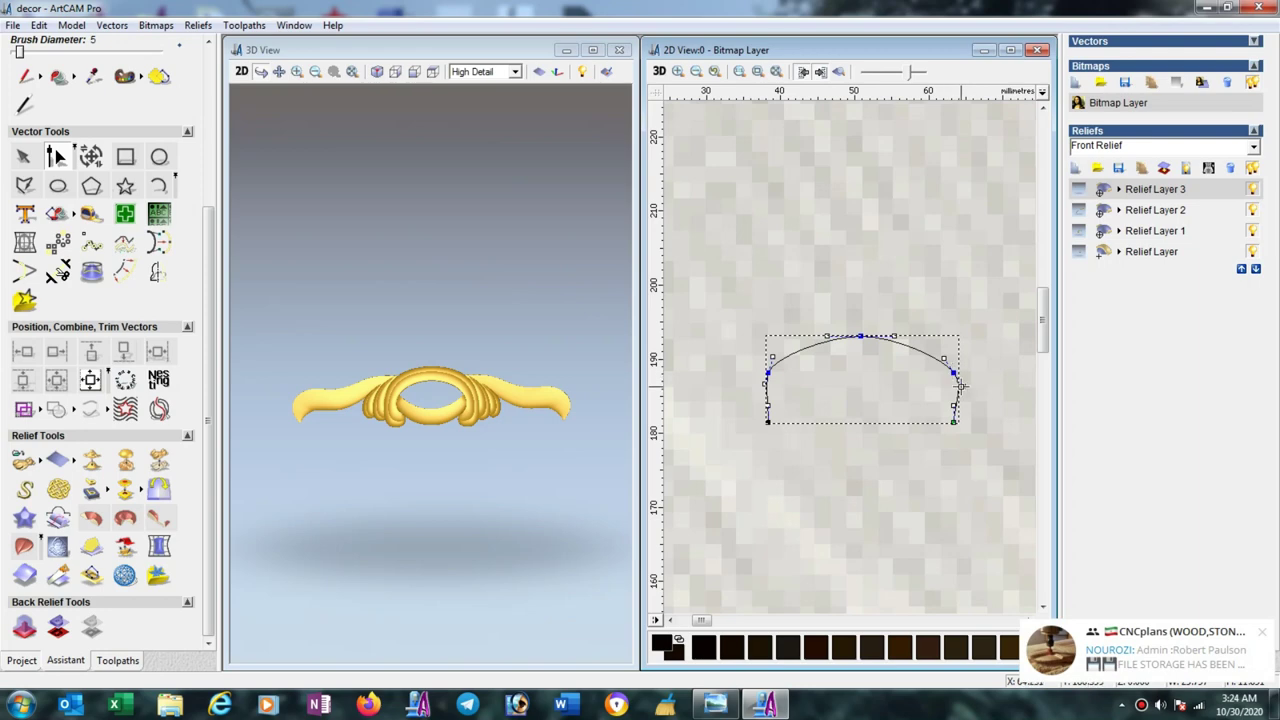
left_click_drag(960, 384, 962, 392)
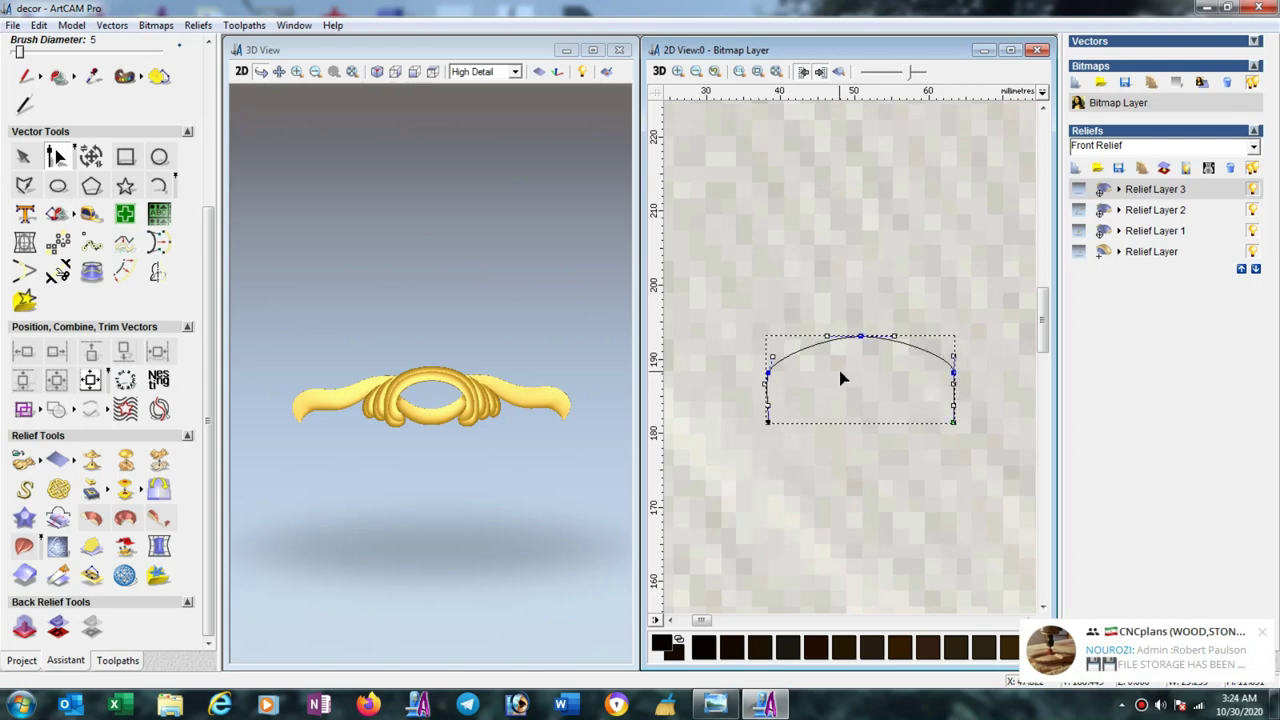
left_click(768, 376)
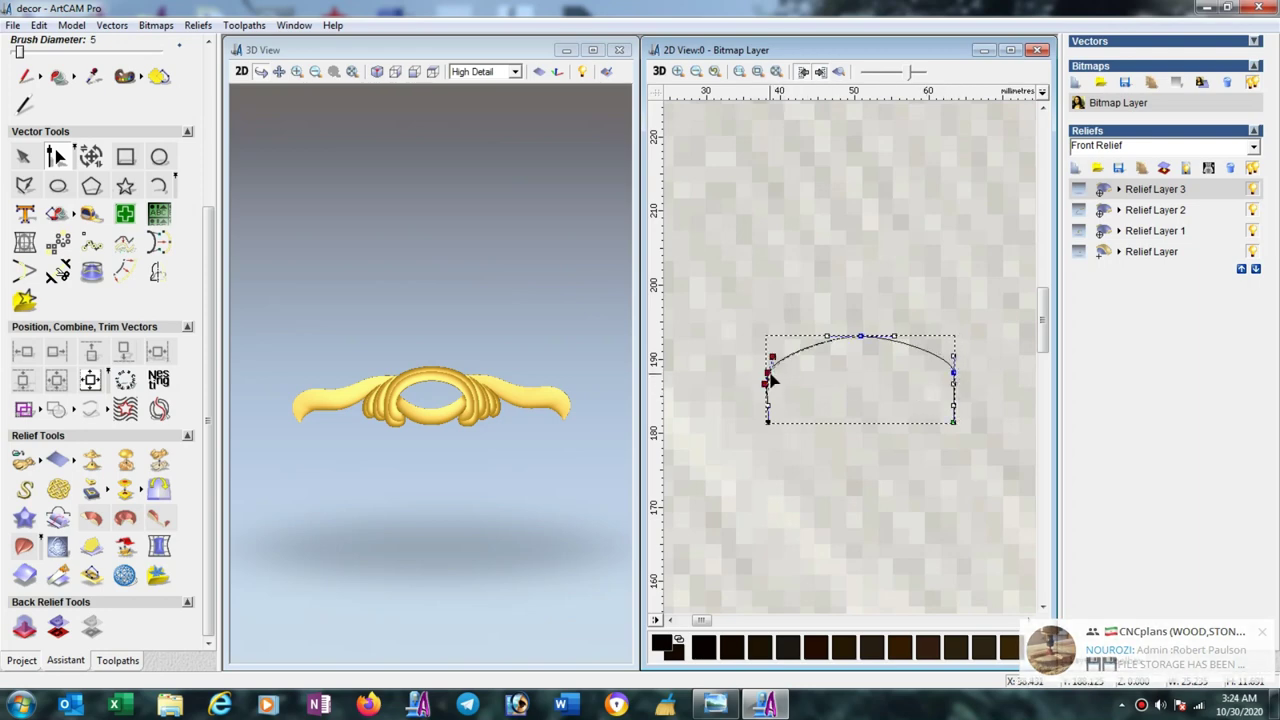
left_click(820, 352)
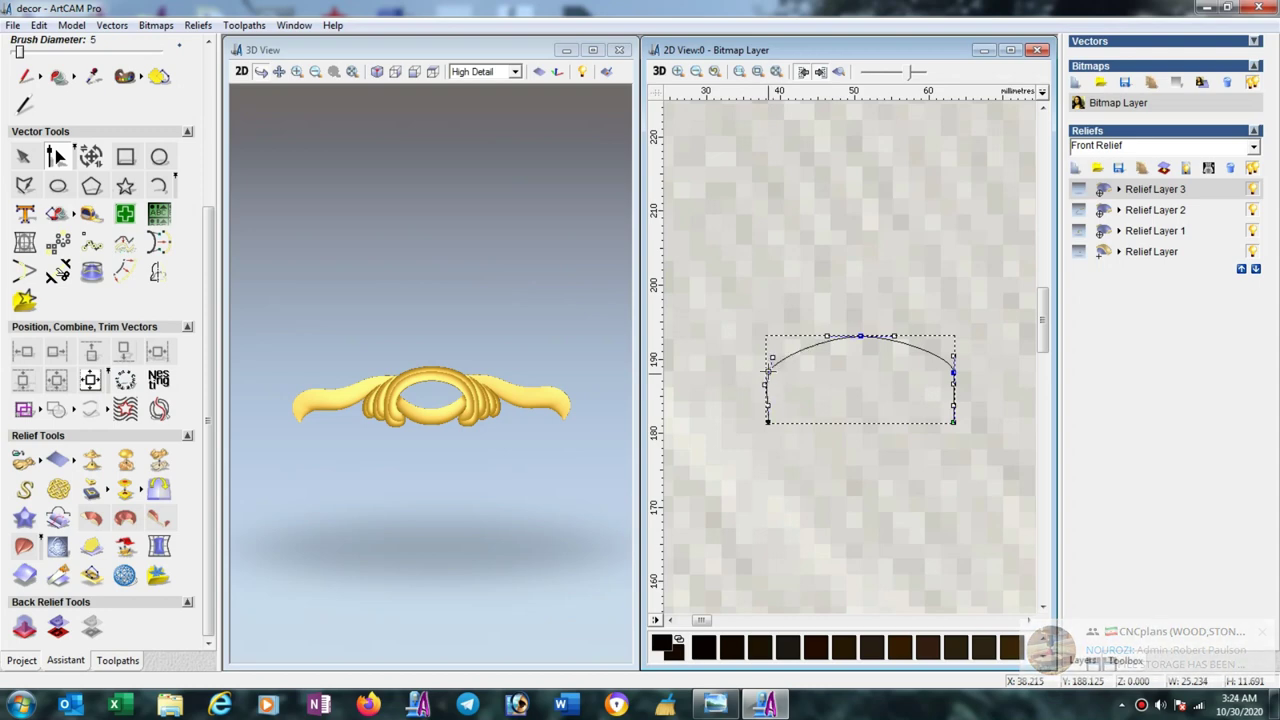
Insert a node on the arch's upper curve, reshape near the top, and raise the crest slightly.
left_click(819, 345)
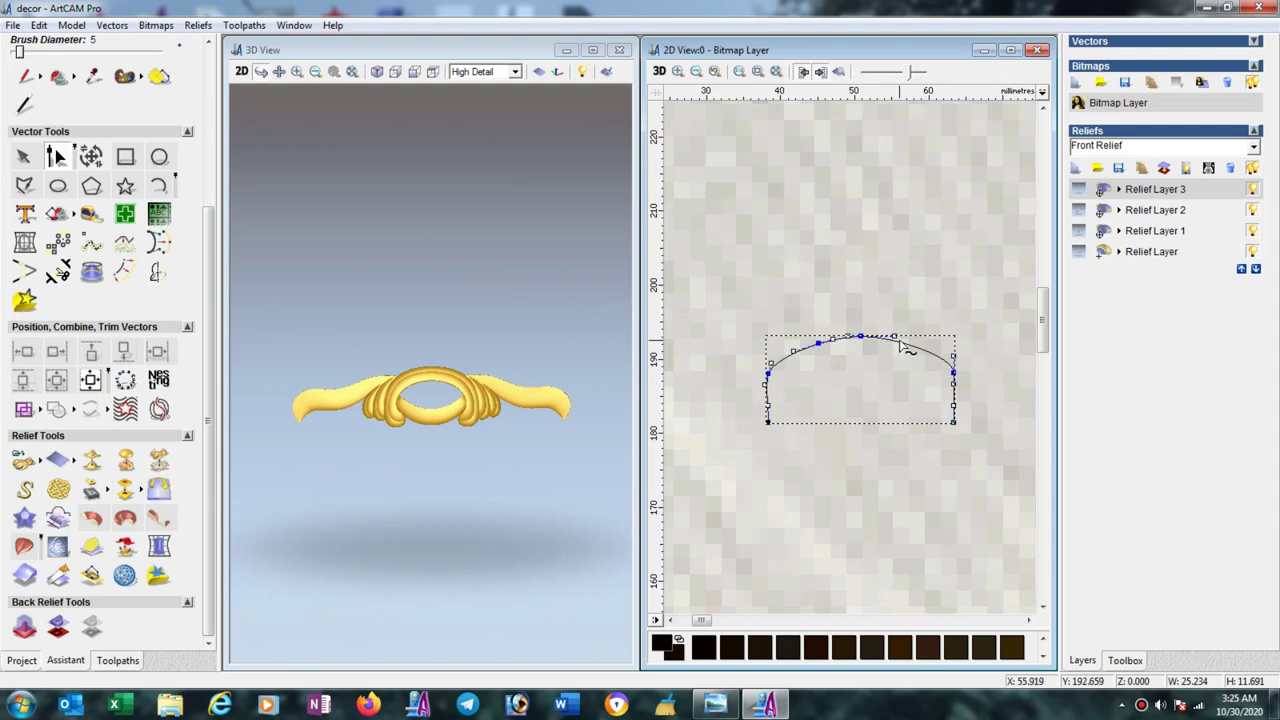
scroll(865, 340, "up", 2)
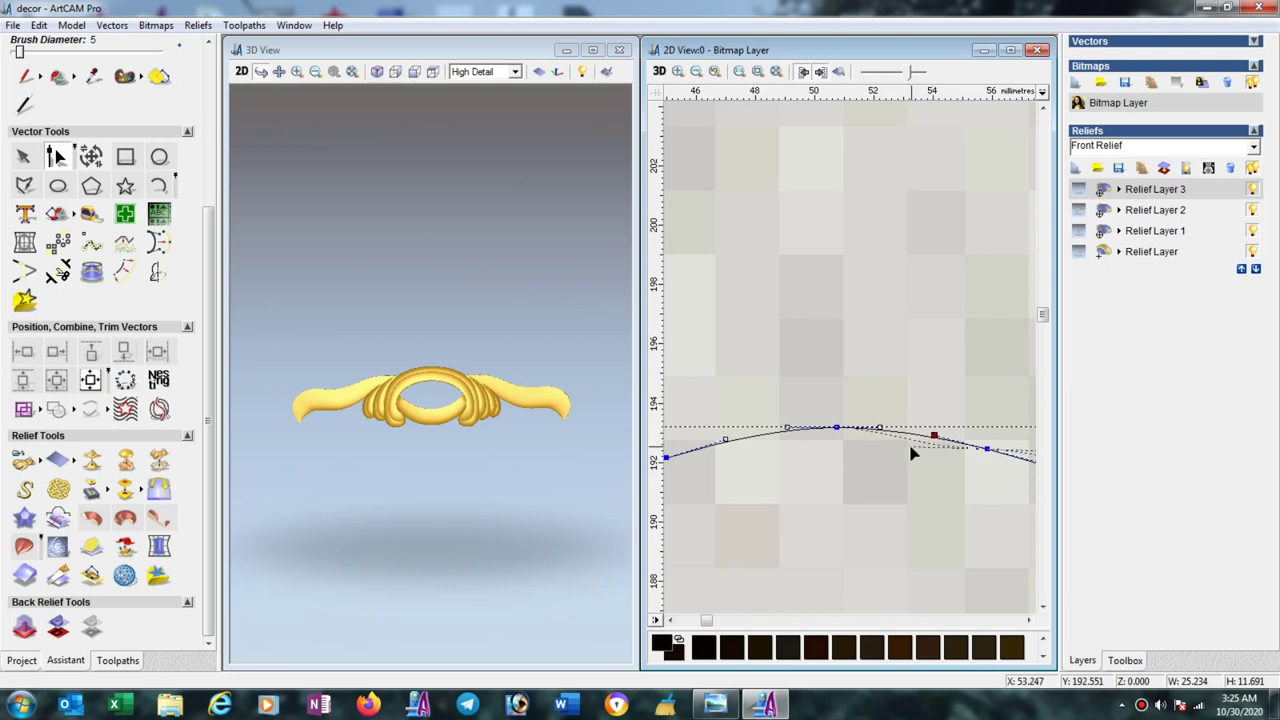
scroll(894, 449, "down", 1)
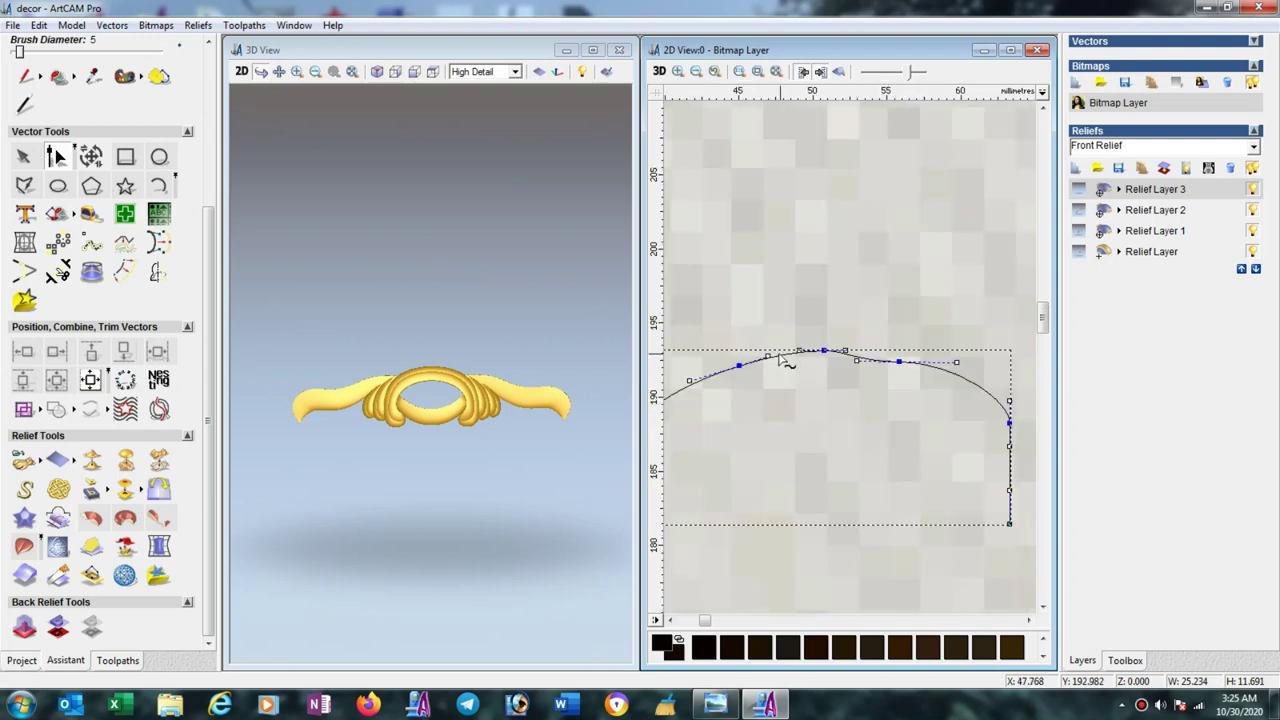
left_click_drag(768, 356, 786, 361)
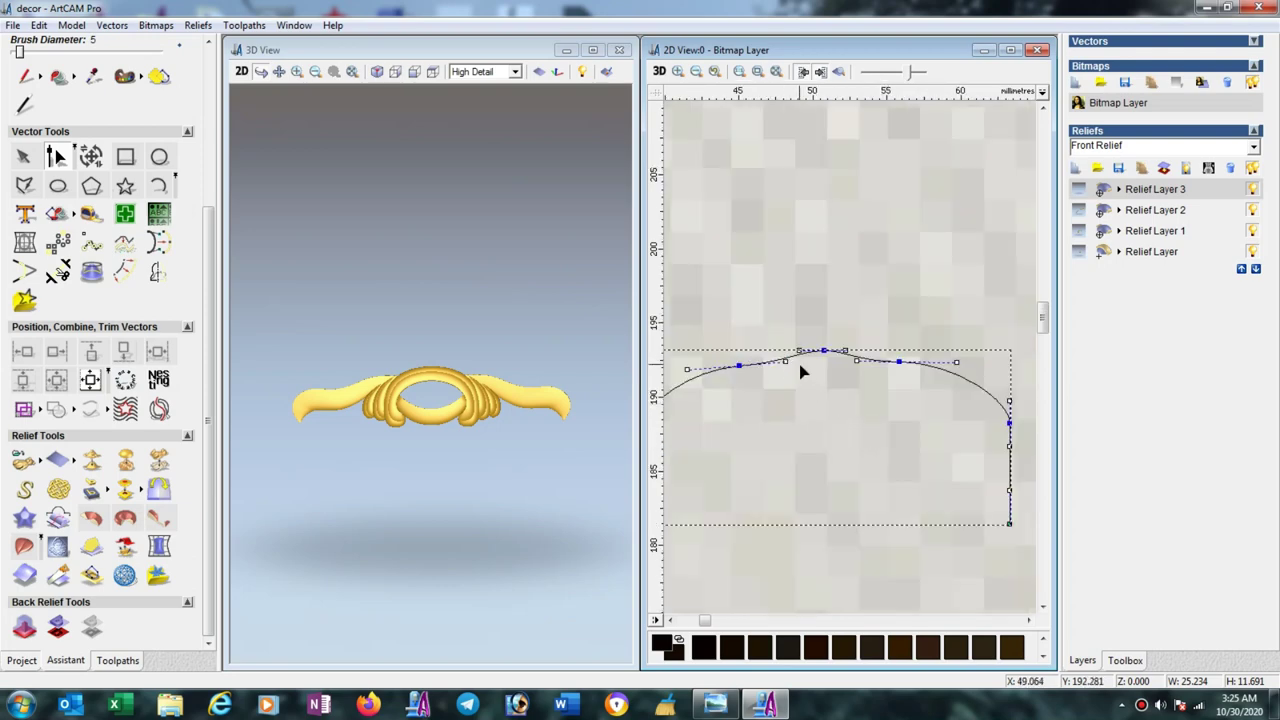
scroll(797, 382, "down", 1)
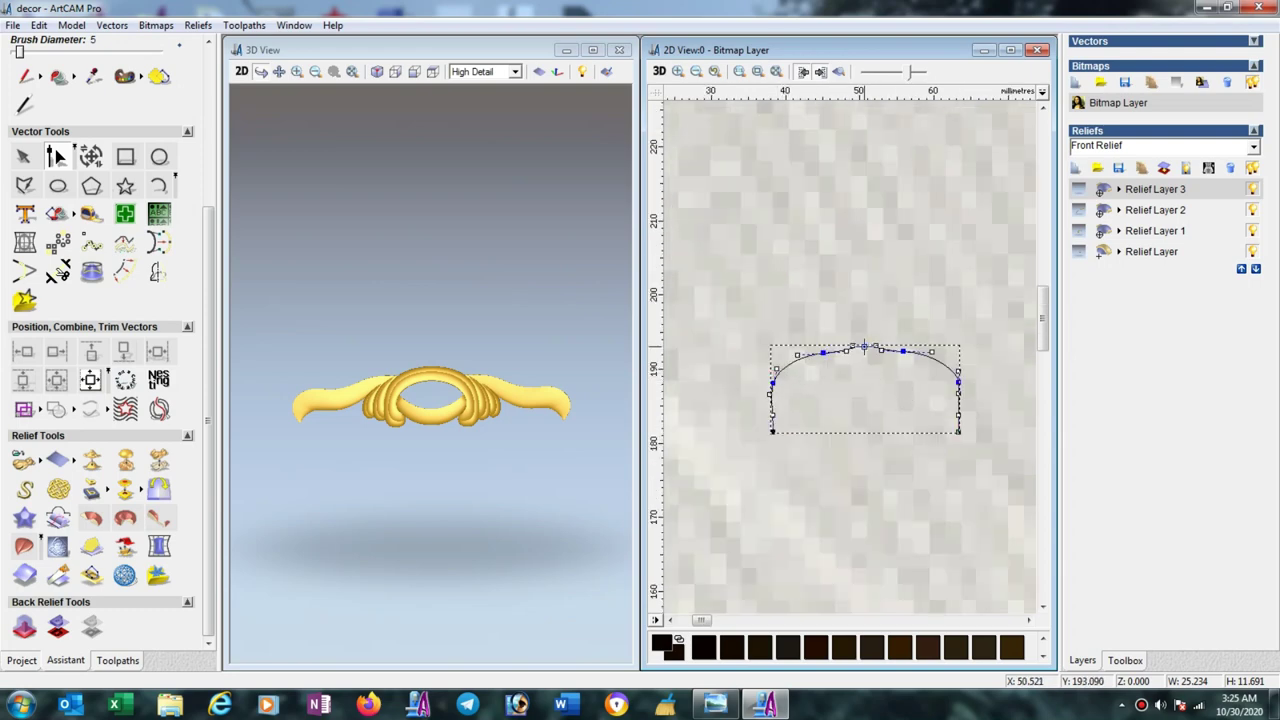
left_click_drag(866, 344, 866, 340)
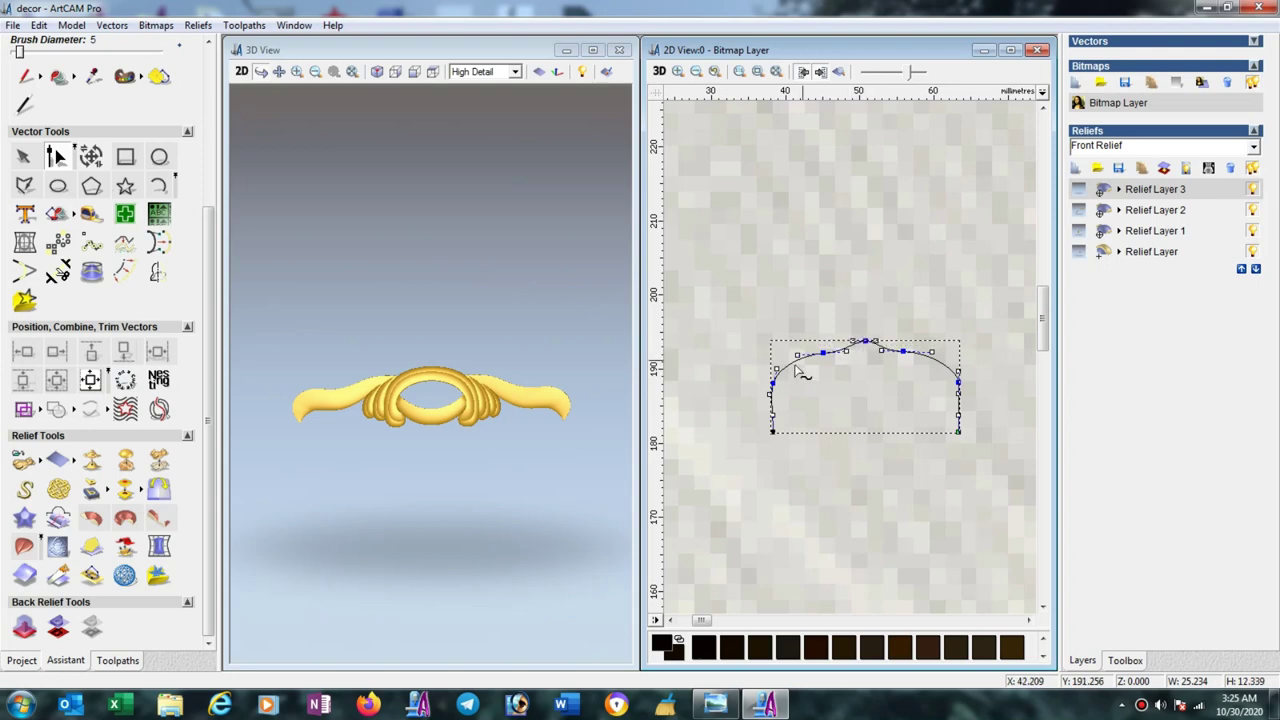
left_click(872, 394)
scroll(877, 399, "down", 1)
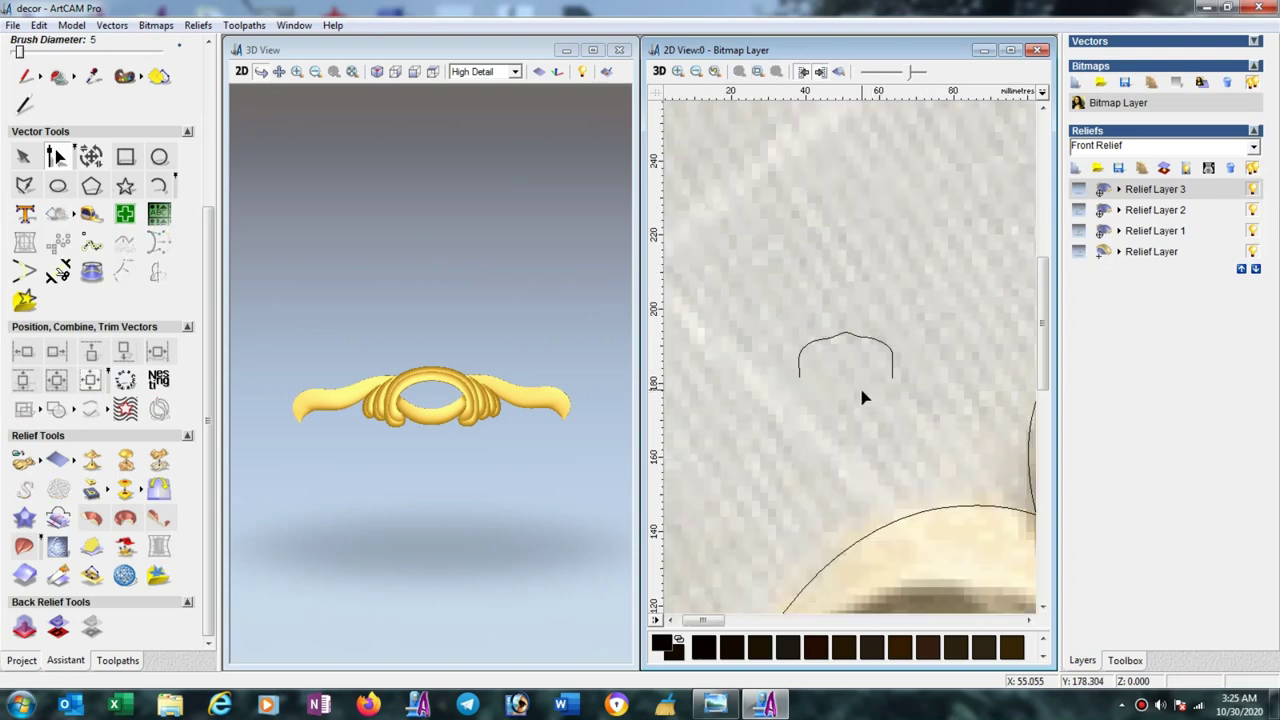
scroll(866, 396, "down", 1)
scroll(766, 343, "up", 1)
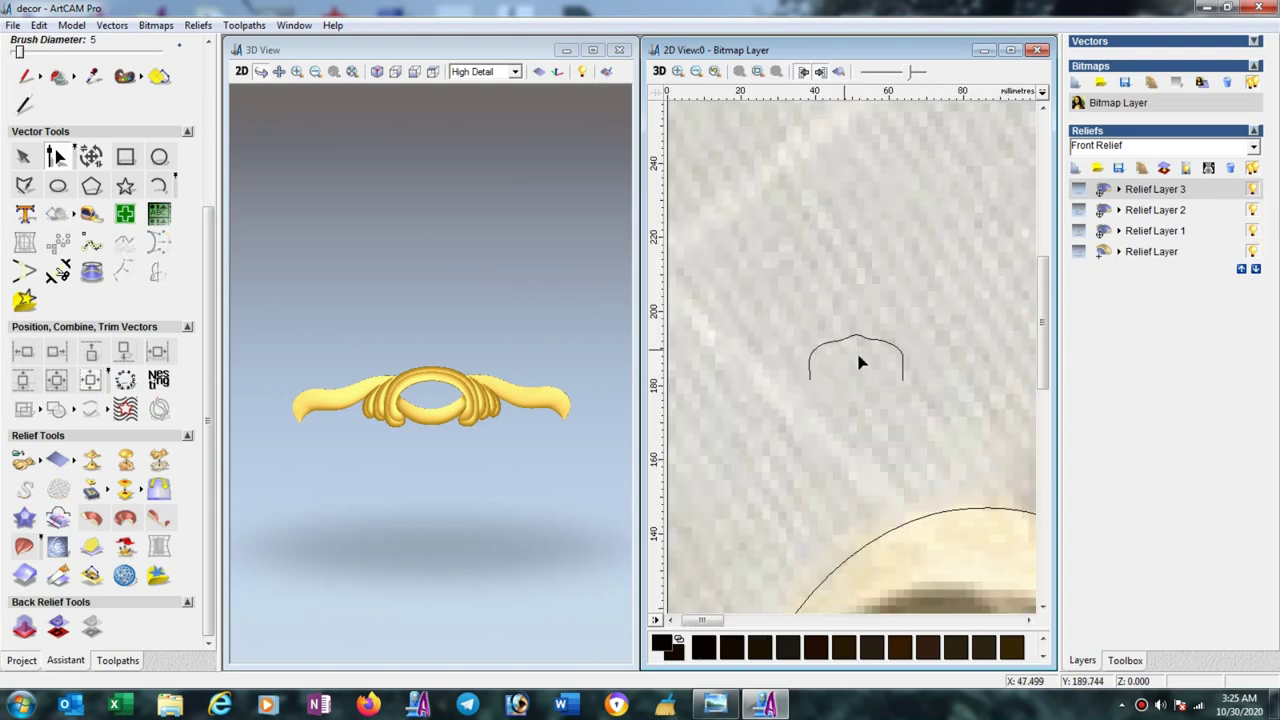
scroll(860, 362, "down", 1)
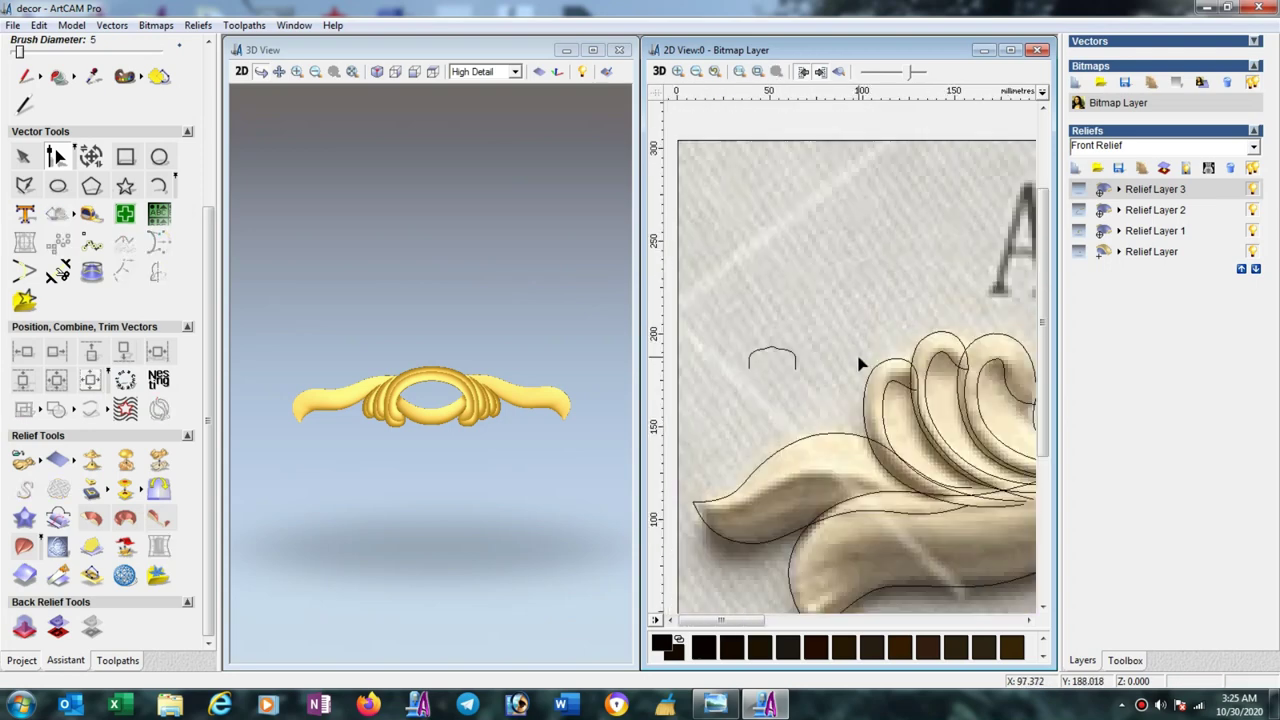
Reshape the arch's left and right shoulders to match.
left_click(756, 359)
scroll(770, 362, "up", 1)
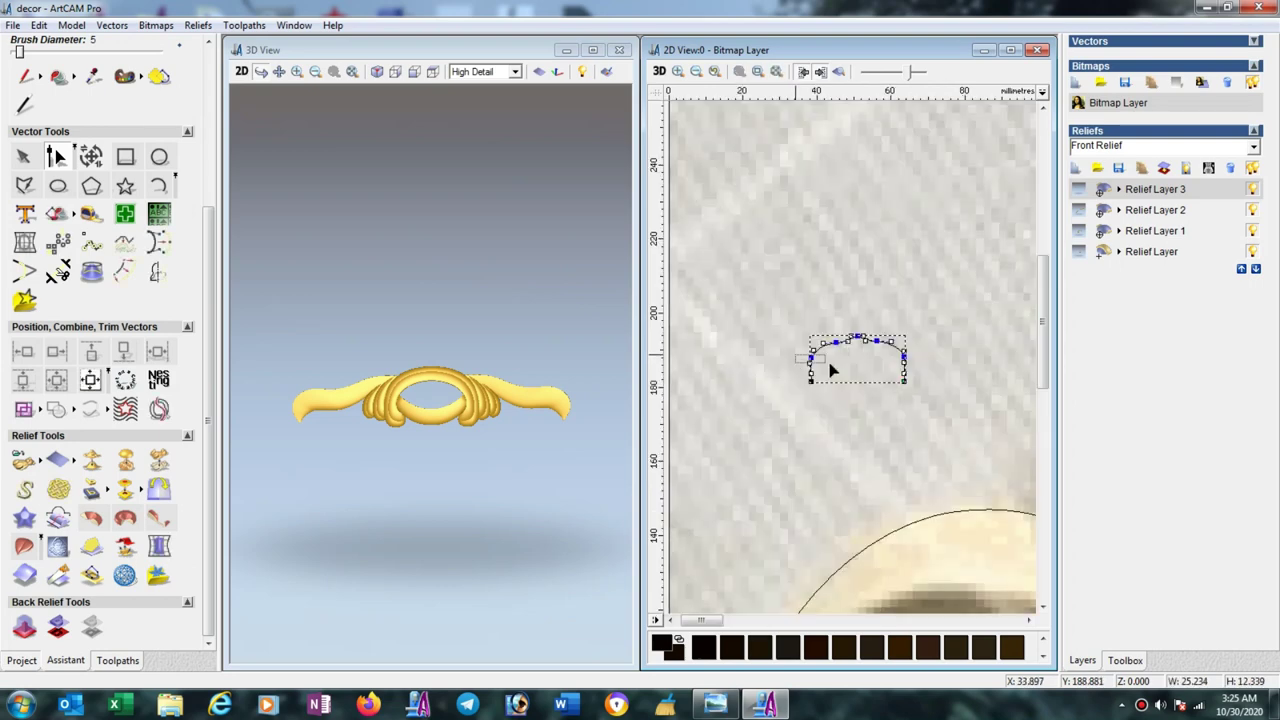
left_click_drag(831, 371, 918, 373)
scroll(845, 358, "up", 2)
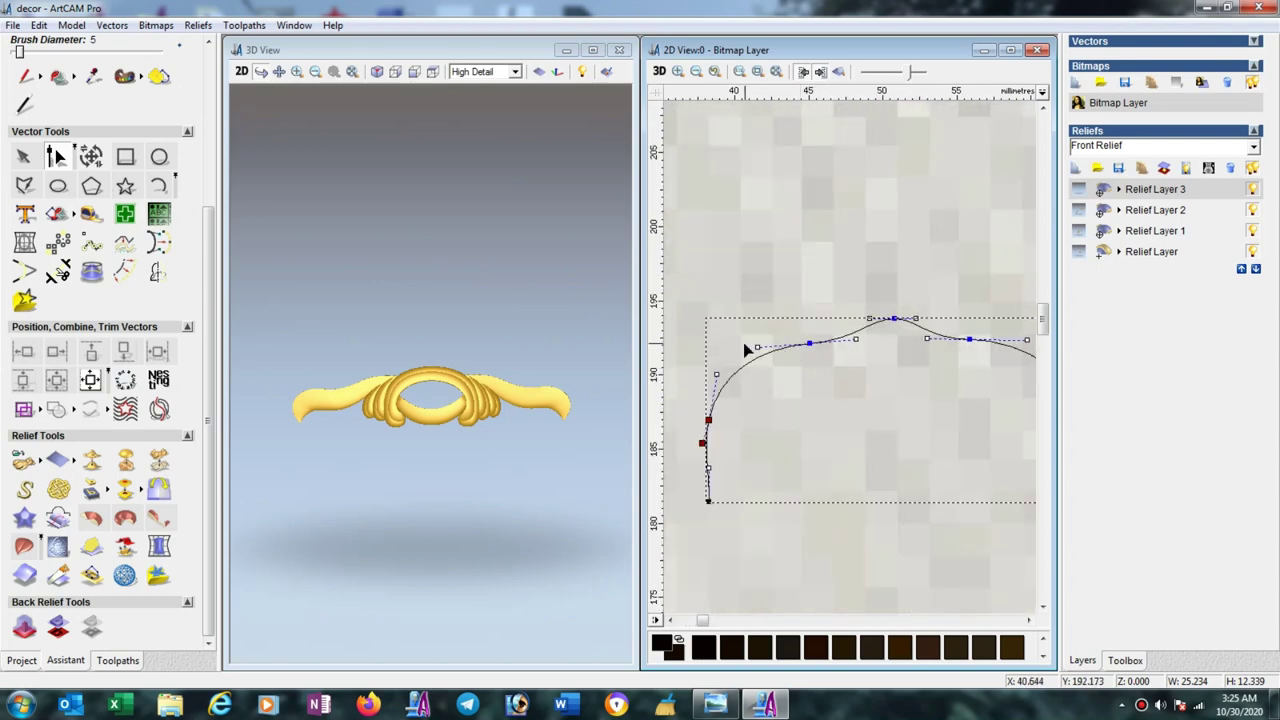
left_click_drag(809, 344, 798, 365)
scroll(897, 350, "down", 1)
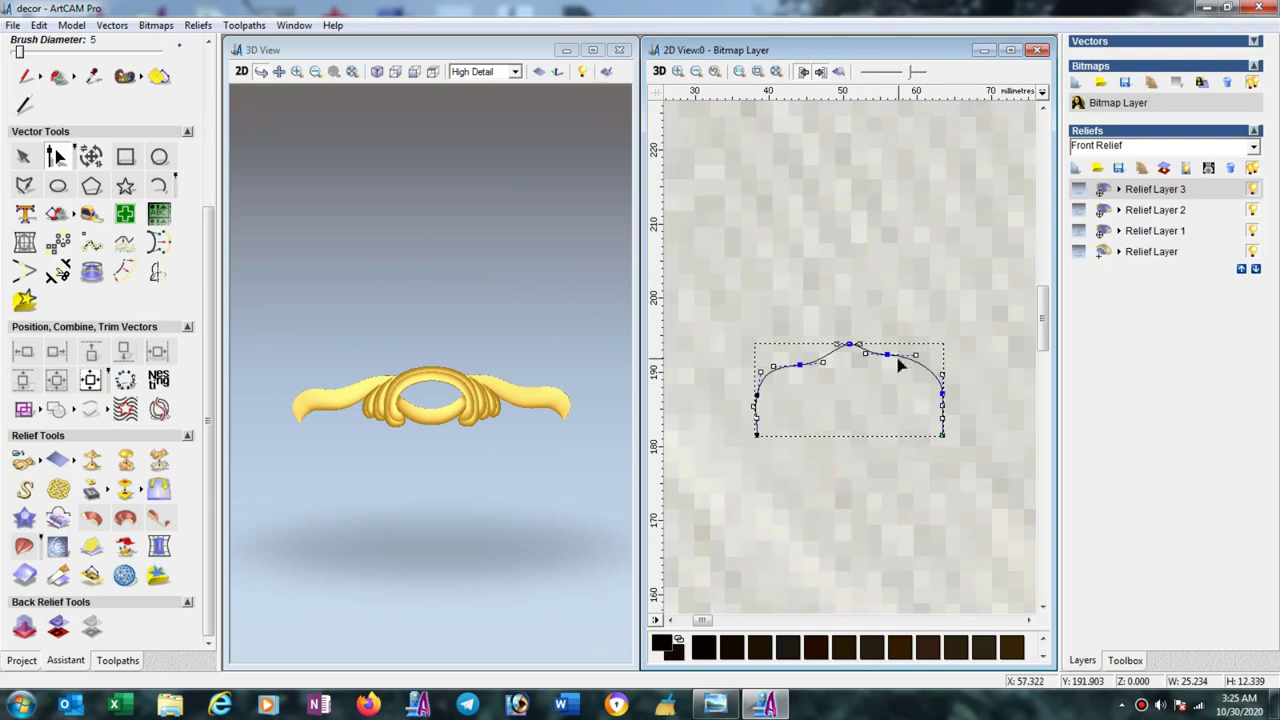
left_click_drag(887, 355, 900, 366)
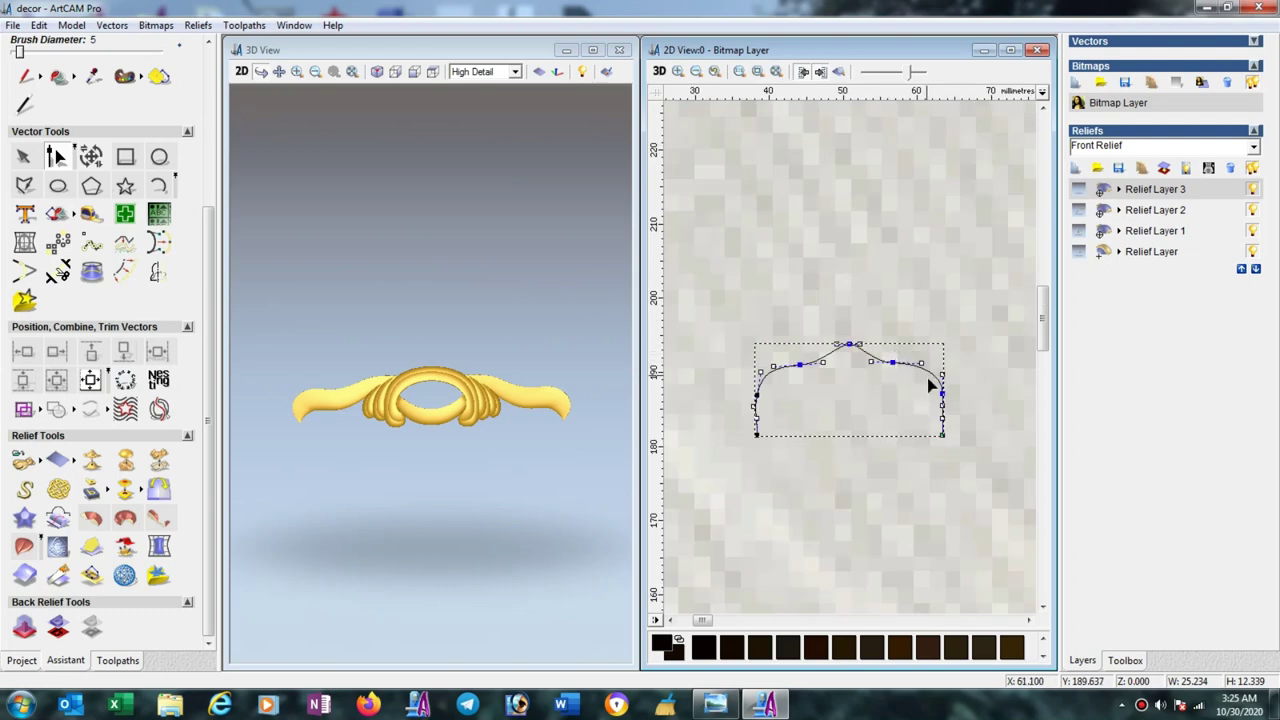
Sweep a tail leaf between the two leaf curves using the arch profile, scaled to height 10.
left_click(949, 315)
scroll(837, 289, "down", 1)
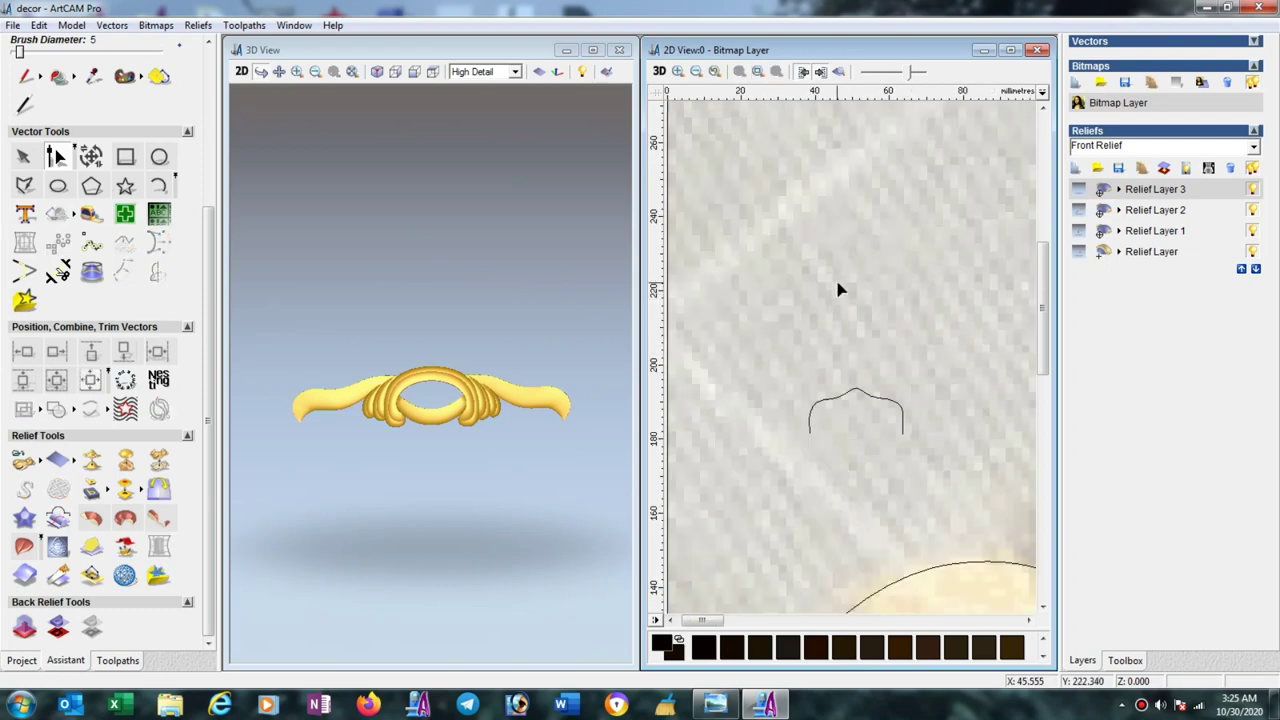
scroll(866, 409, "down", 1)
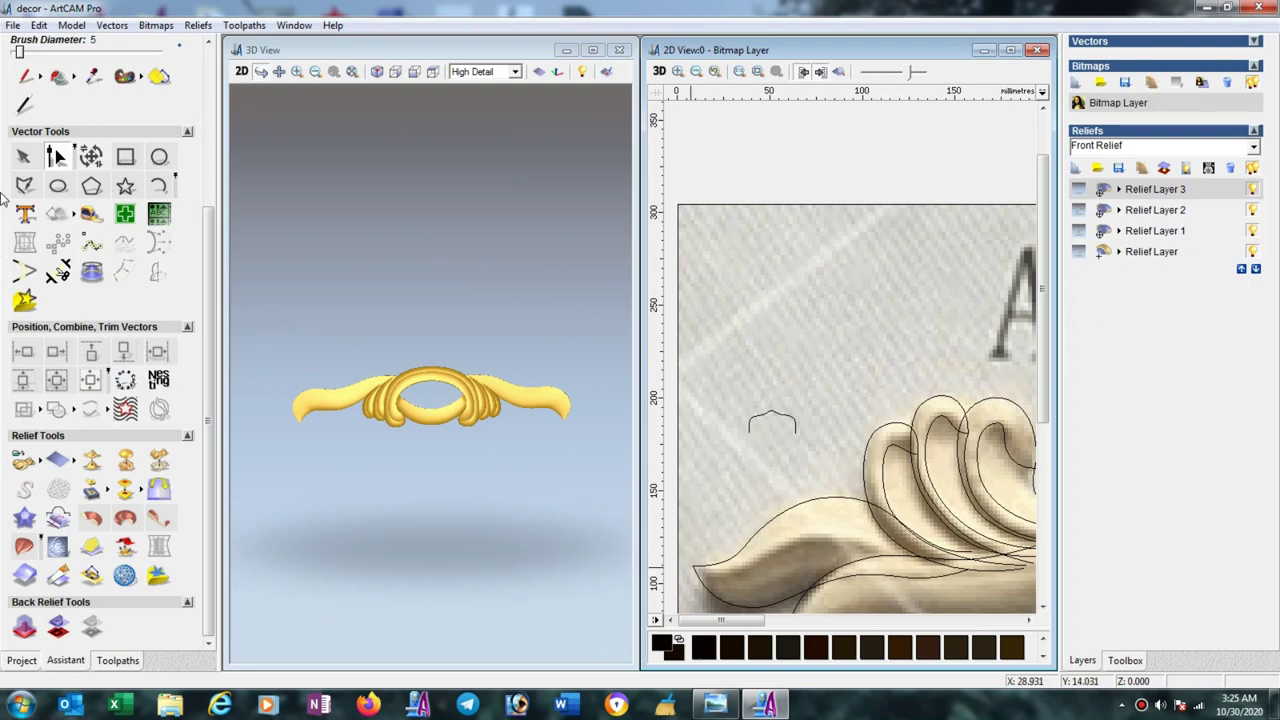
left_click(23, 157)
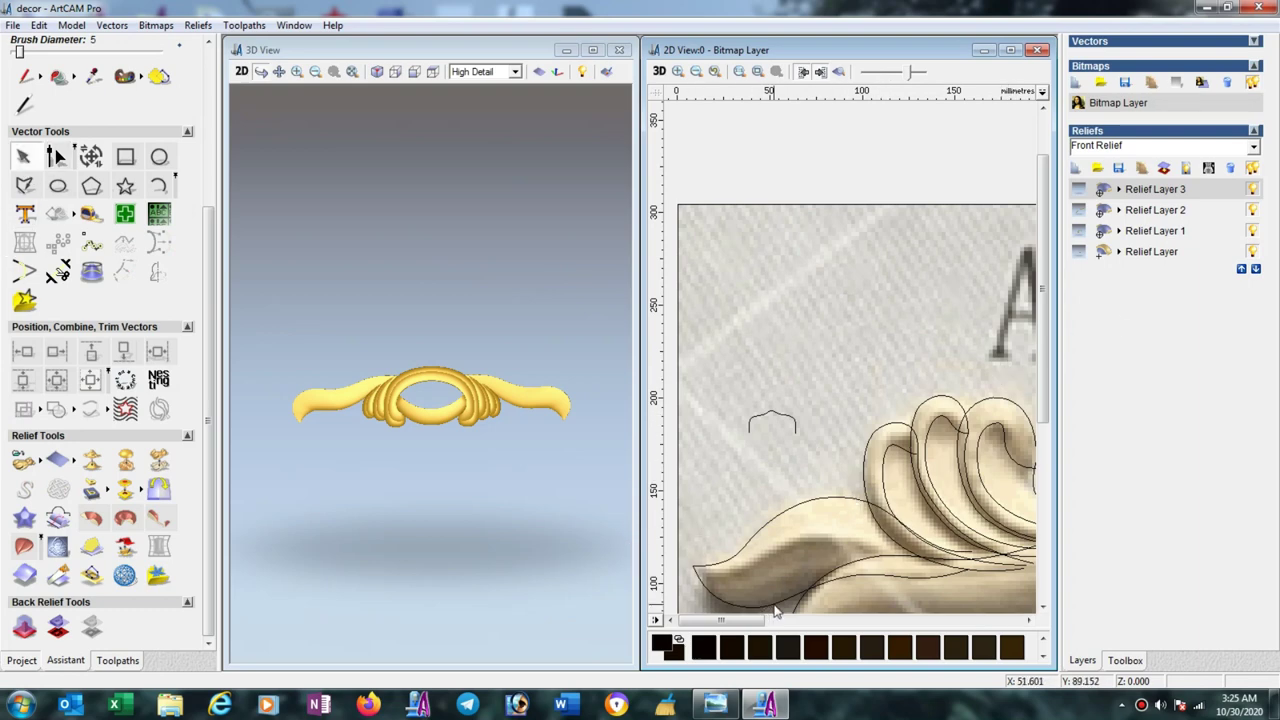
left_click(768, 606)
left_click(782, 520, "shift")
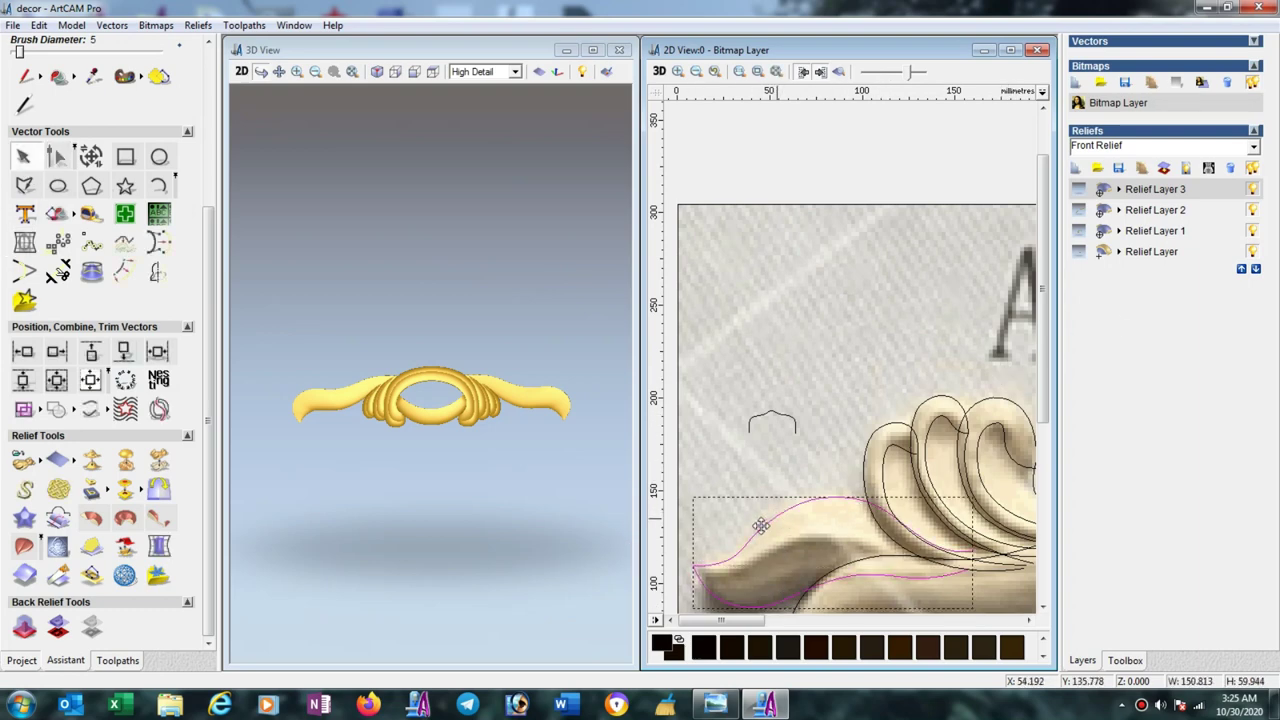
left_click(24, 547)
left_click(839, 74)
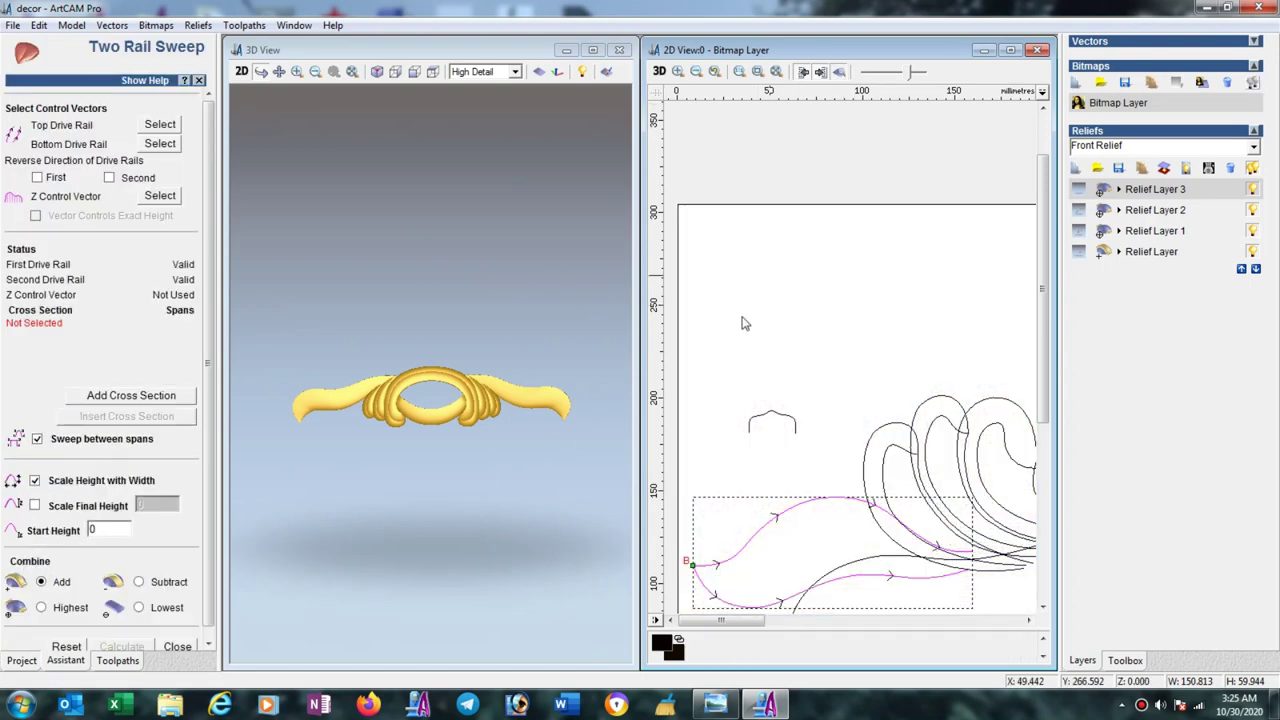
left_click(767, 423)
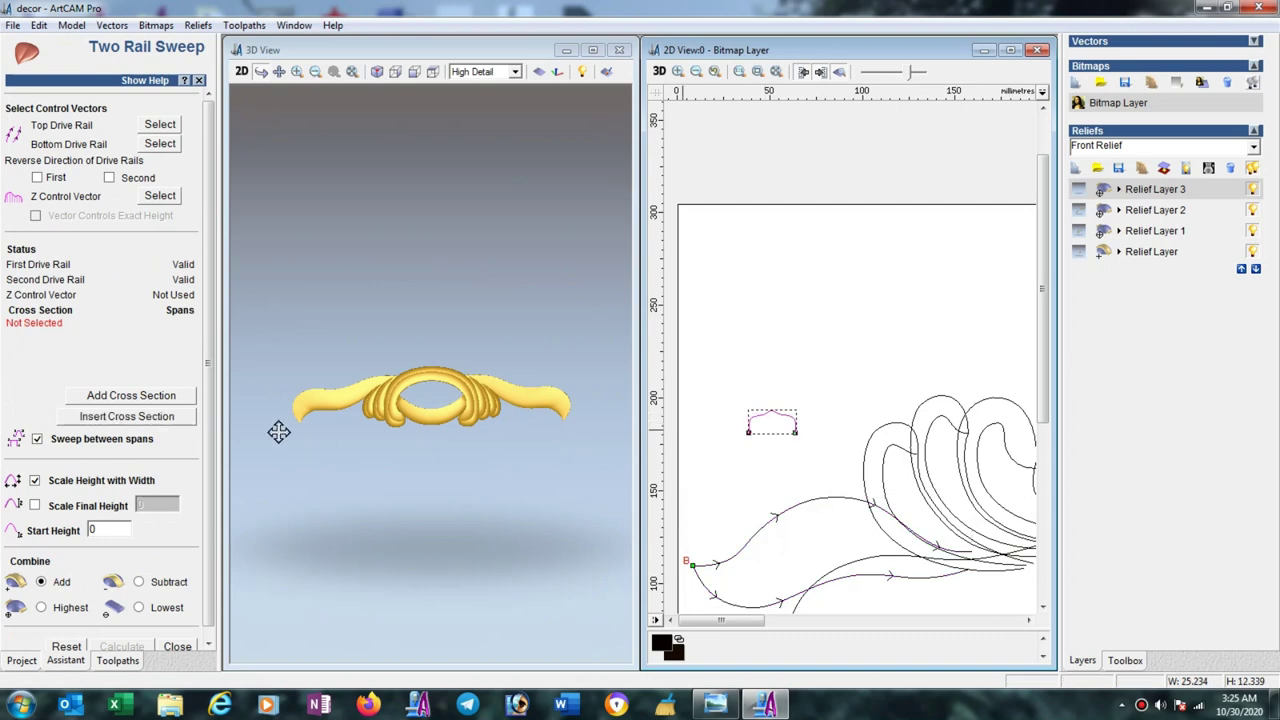
left_click(160, 396)
left_click(34, 506)
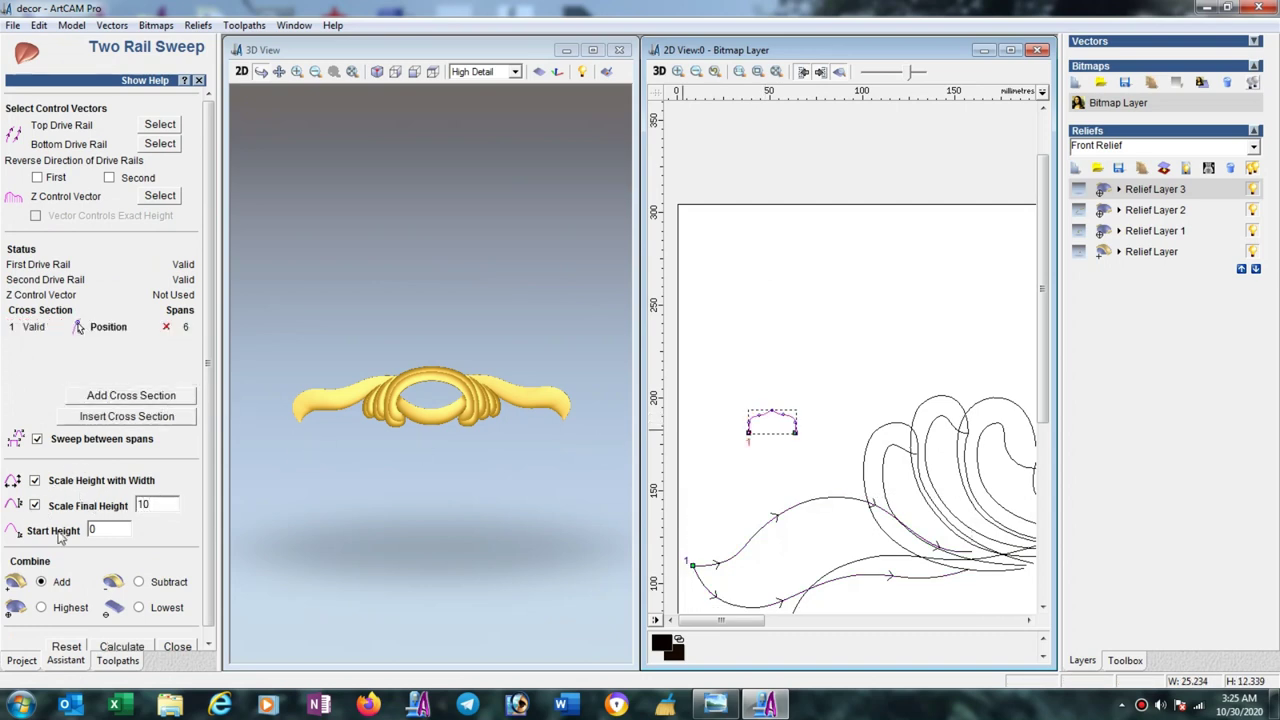
left_click(115, 647)
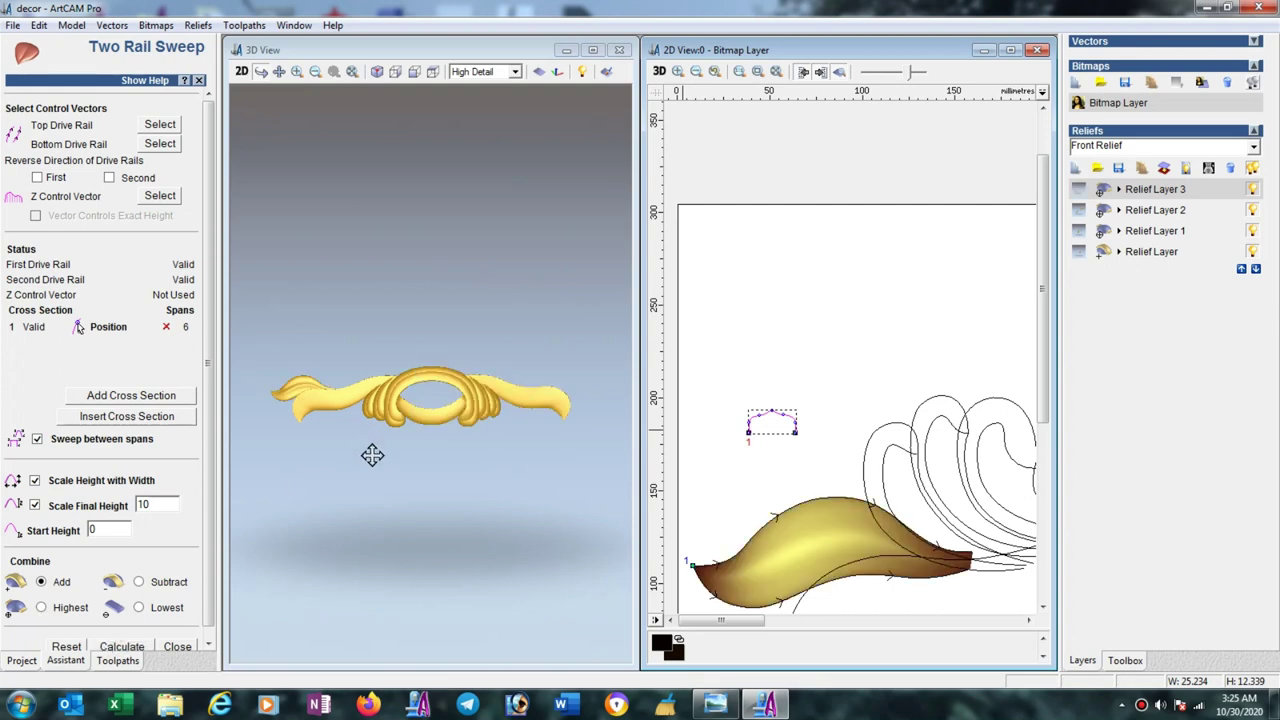
Inspect the new tail leaf in the 3D view and leave the Two Rail Sweep.
mouse_move(372, 455)
left_mouse_down()
mouse_move(431, 446)
mouse_move(449, 409)
mouse_move(434, 357)
mouse_move(406, 466)
mouse_move(397, 443)
mouse_move(330, 420)
left_mouse_up()
scroll(313, 418, "up", 2)
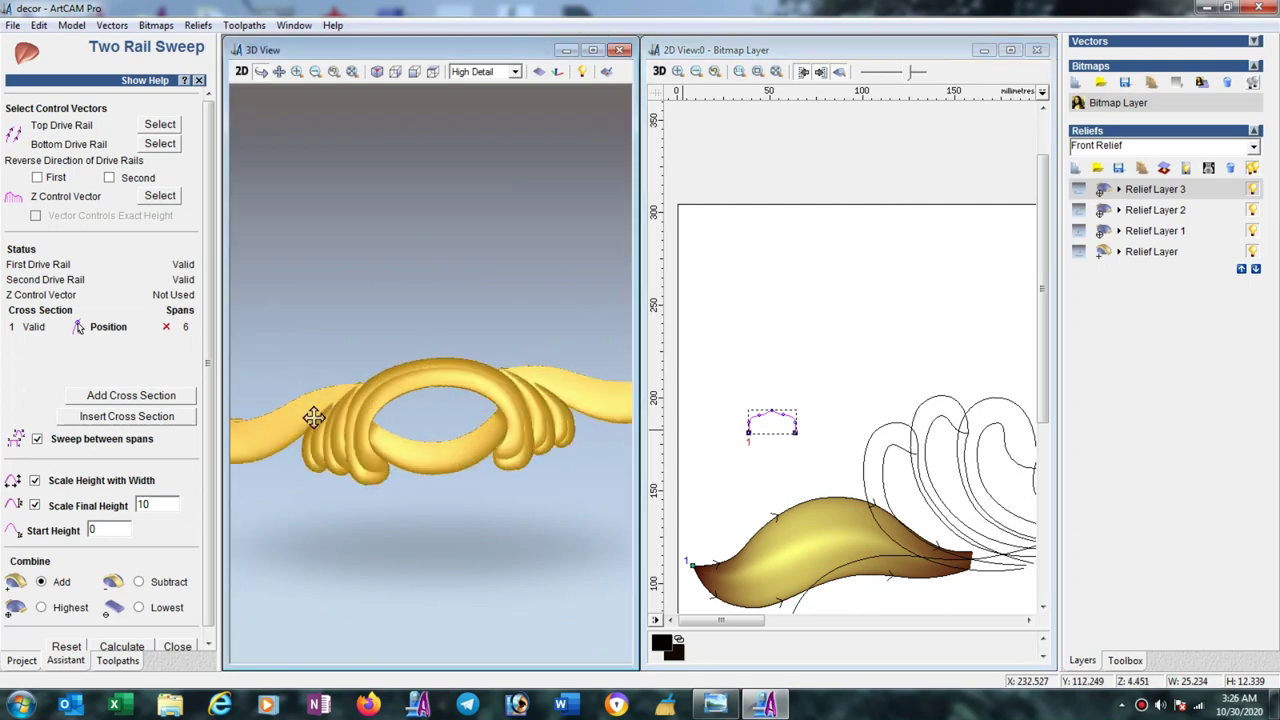
scroll(313, 418, "down", 2)
scroll(283, 405, "up", 2)
scroll(300, 408, "down", 2)
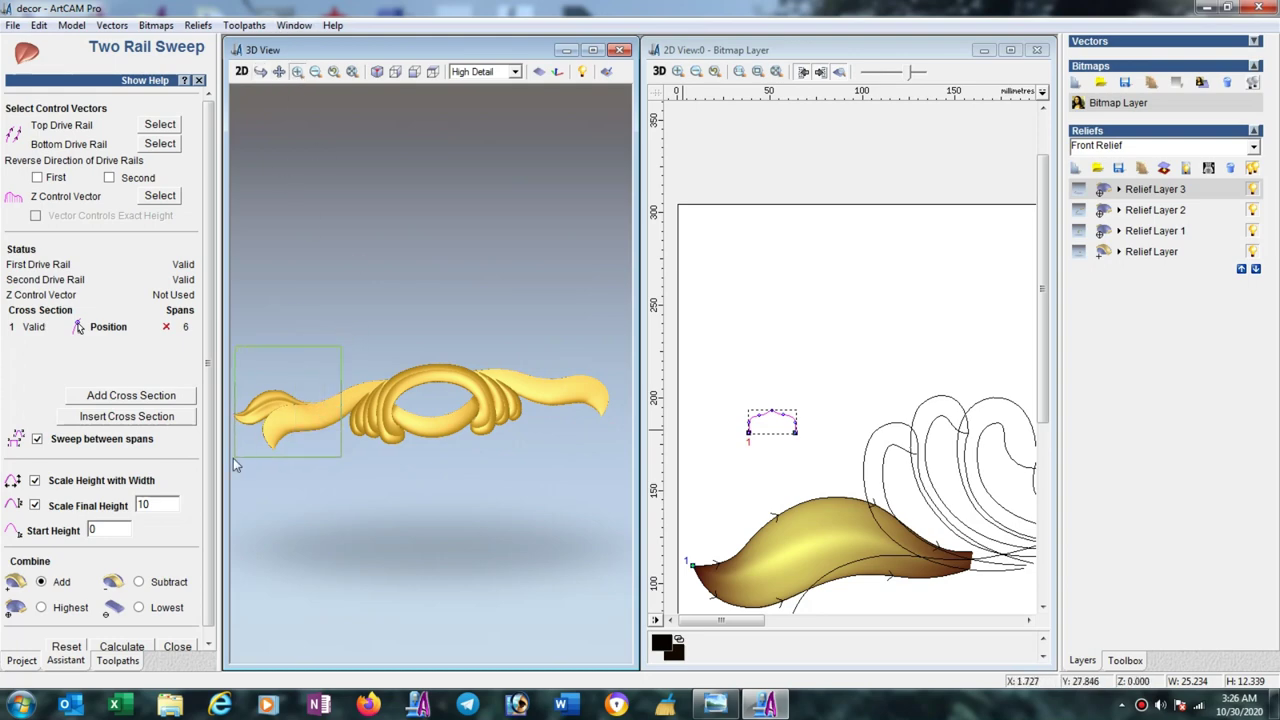
scroll(432, 440, "up", 5)
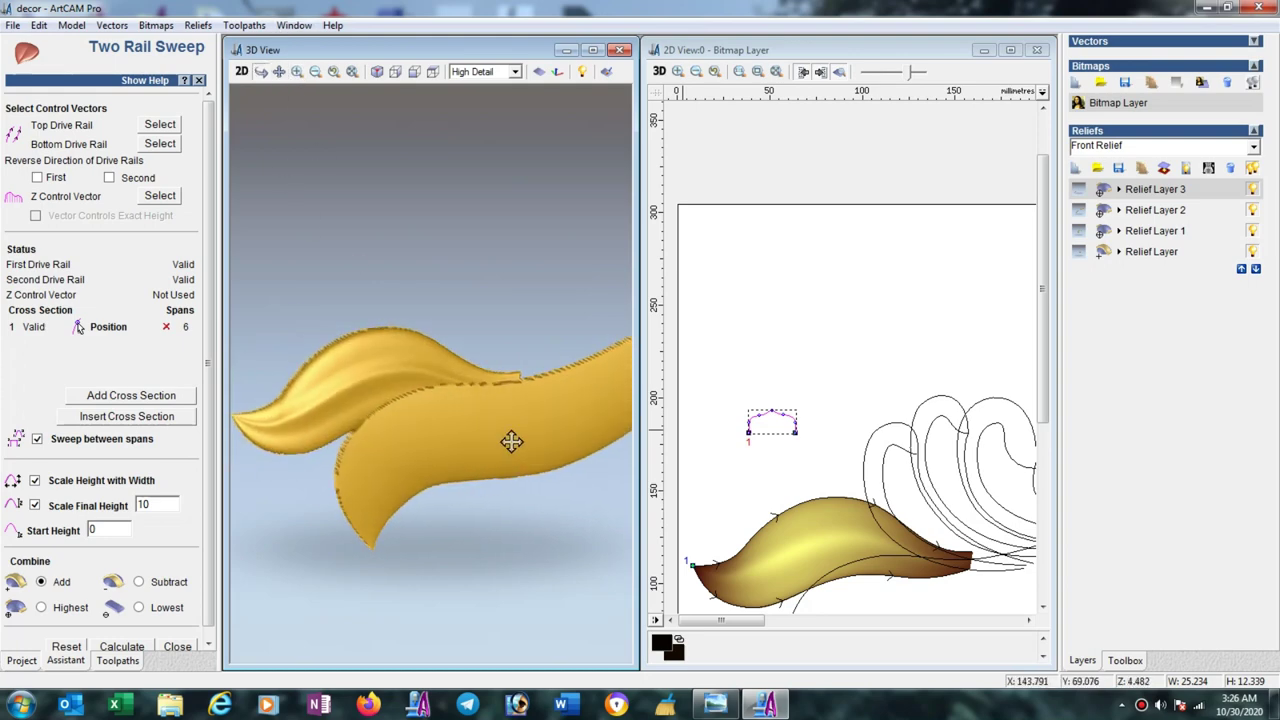
mouse_move(509, 443)
left_mouse_down()
mouse_move(547, 337)
mouse_move(494, 446)
mouse_move(471, 440)
left_mouse_up()
scroll(494, 446, "down", 5)
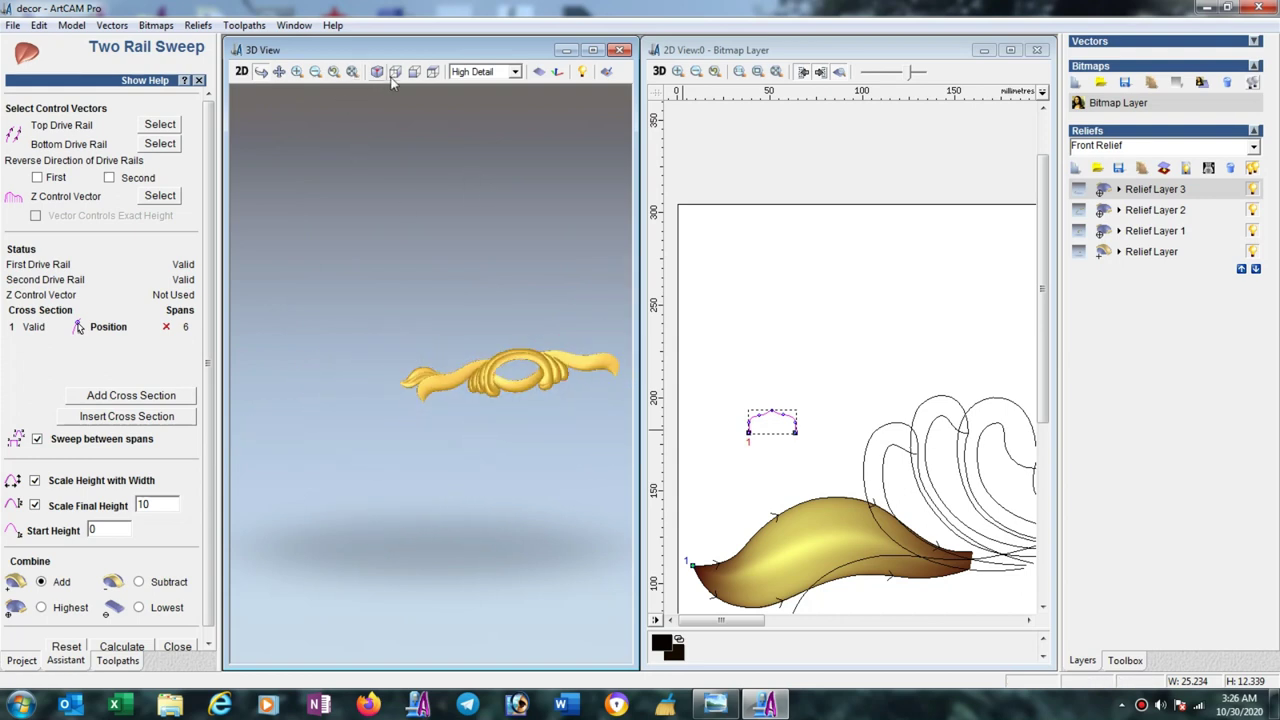
left_click(179, 648)
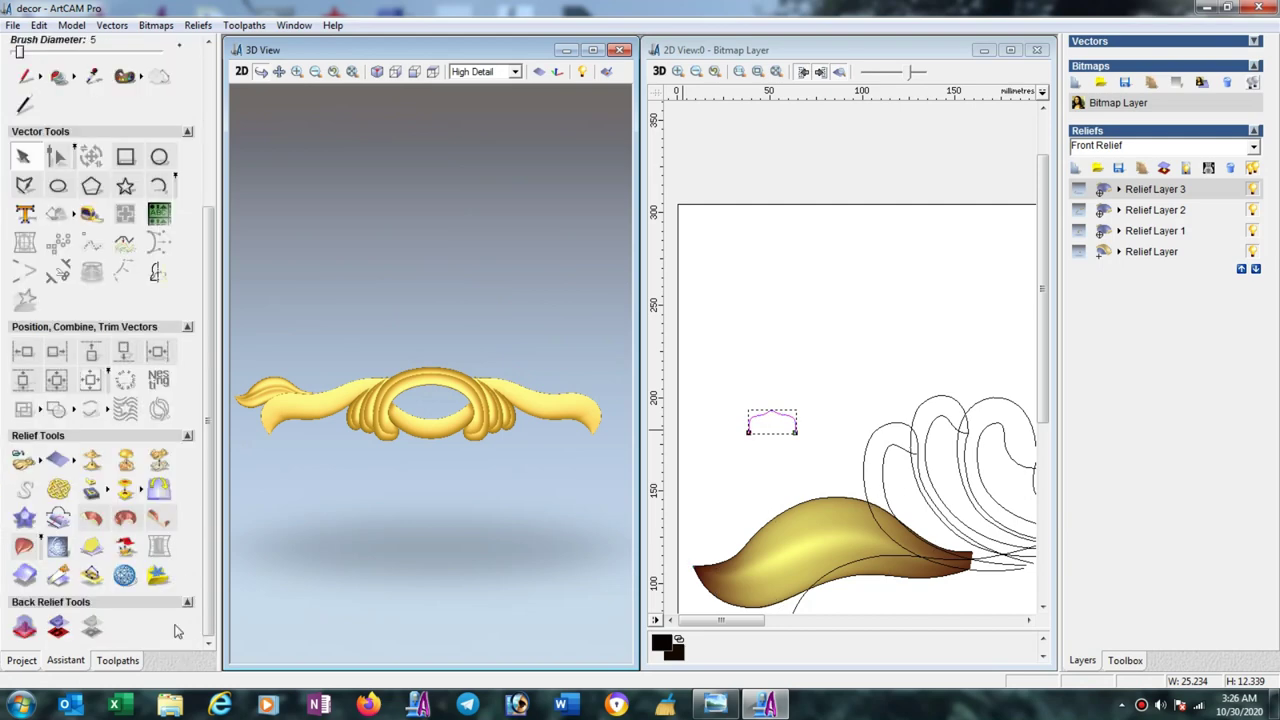
Mirror the relief Left over right, then add empty Relief Layer 4.
left_click(162, 490)
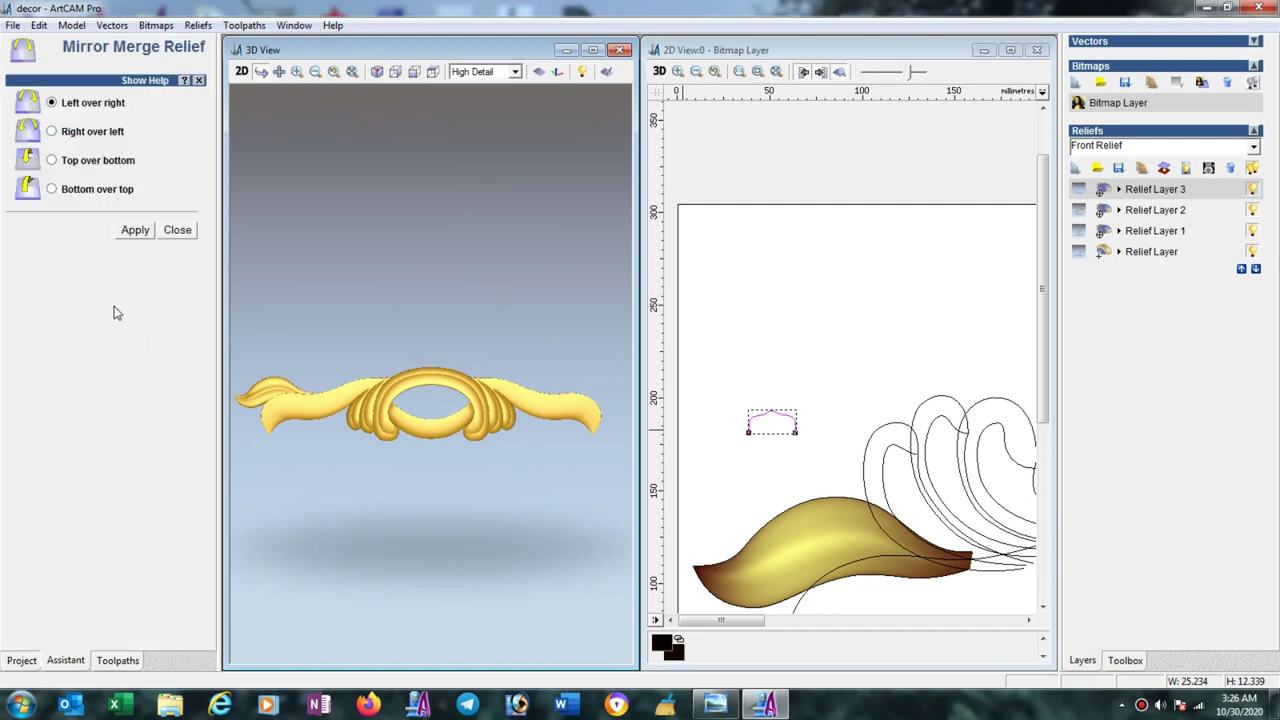
left_click(136, 231)
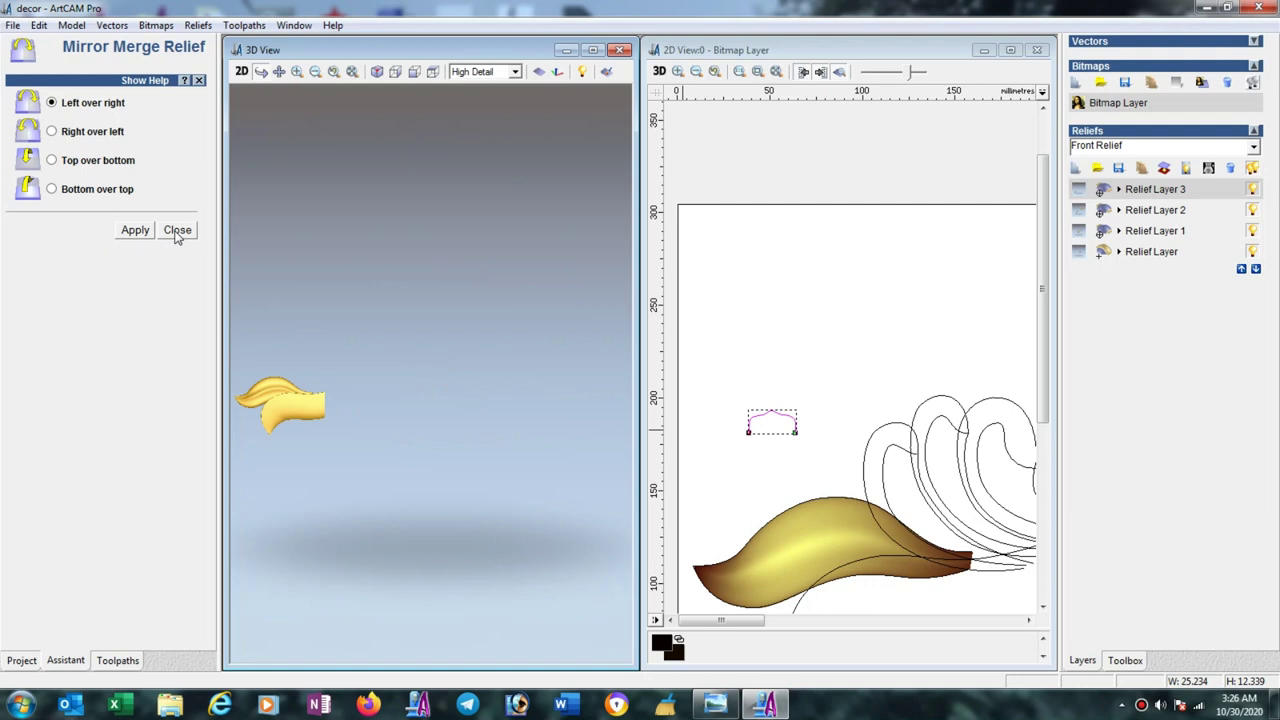
left_click(177, 231)
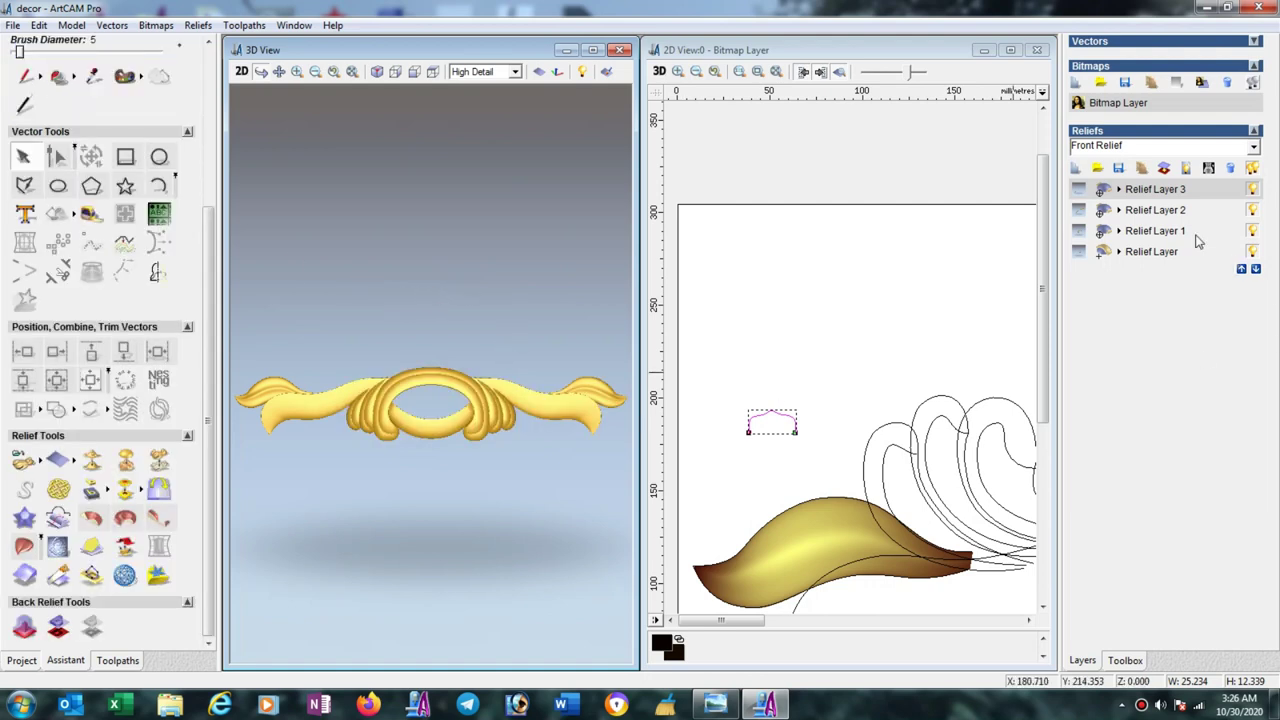
left_click(1076, 169)
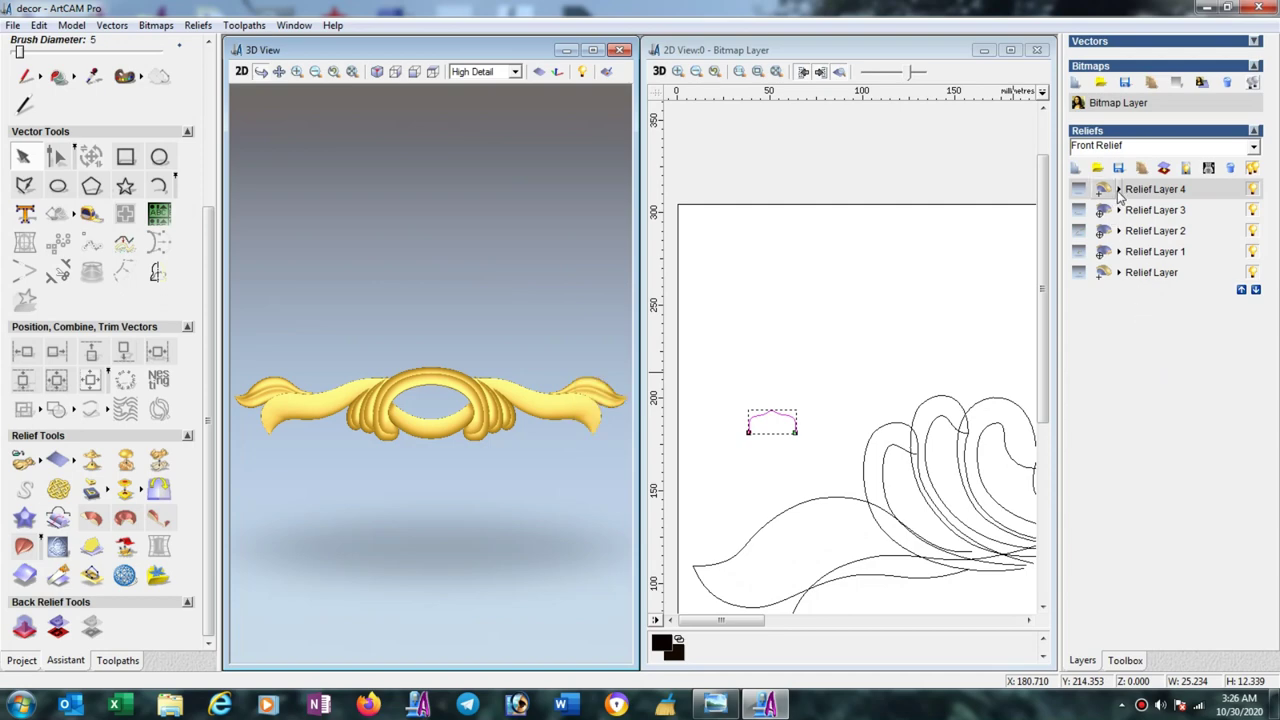
mouse_move(1155, 189)
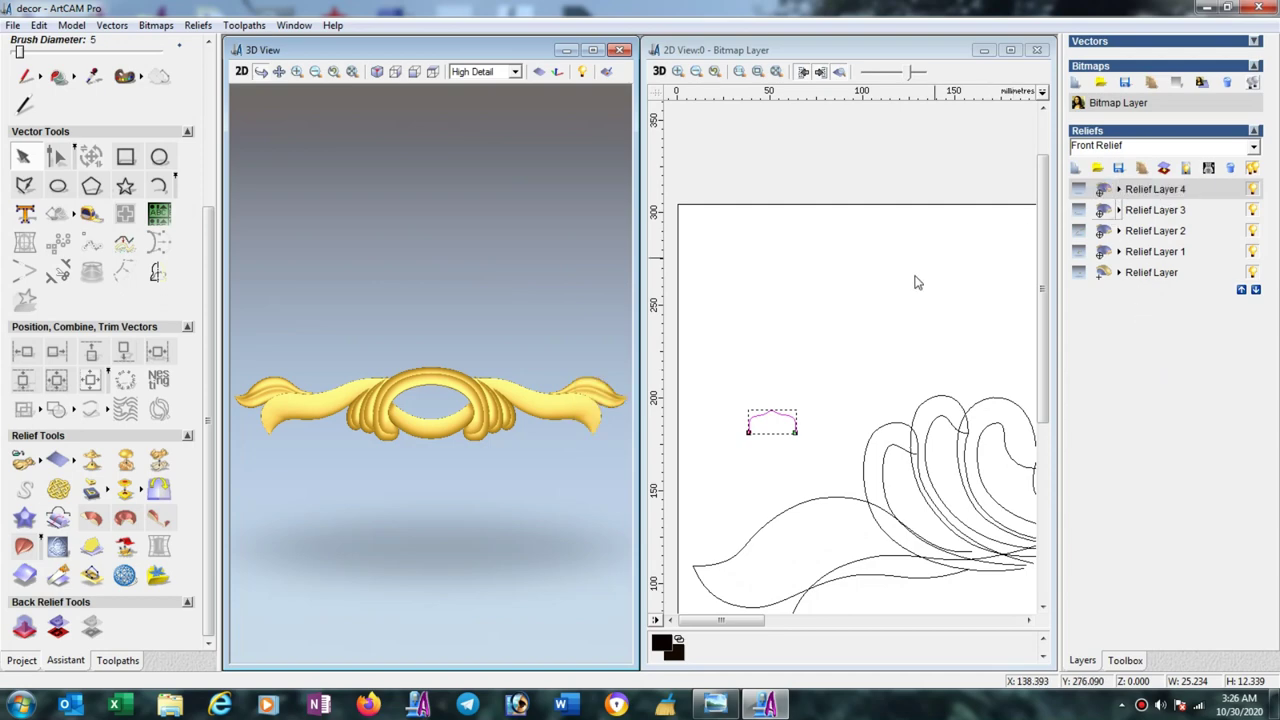
left_click(920, 300)
Select the two upper-left swirl curves as rails for a Two Rail Sweep.
key("F4")
scroll(850, 356, "up", 1)
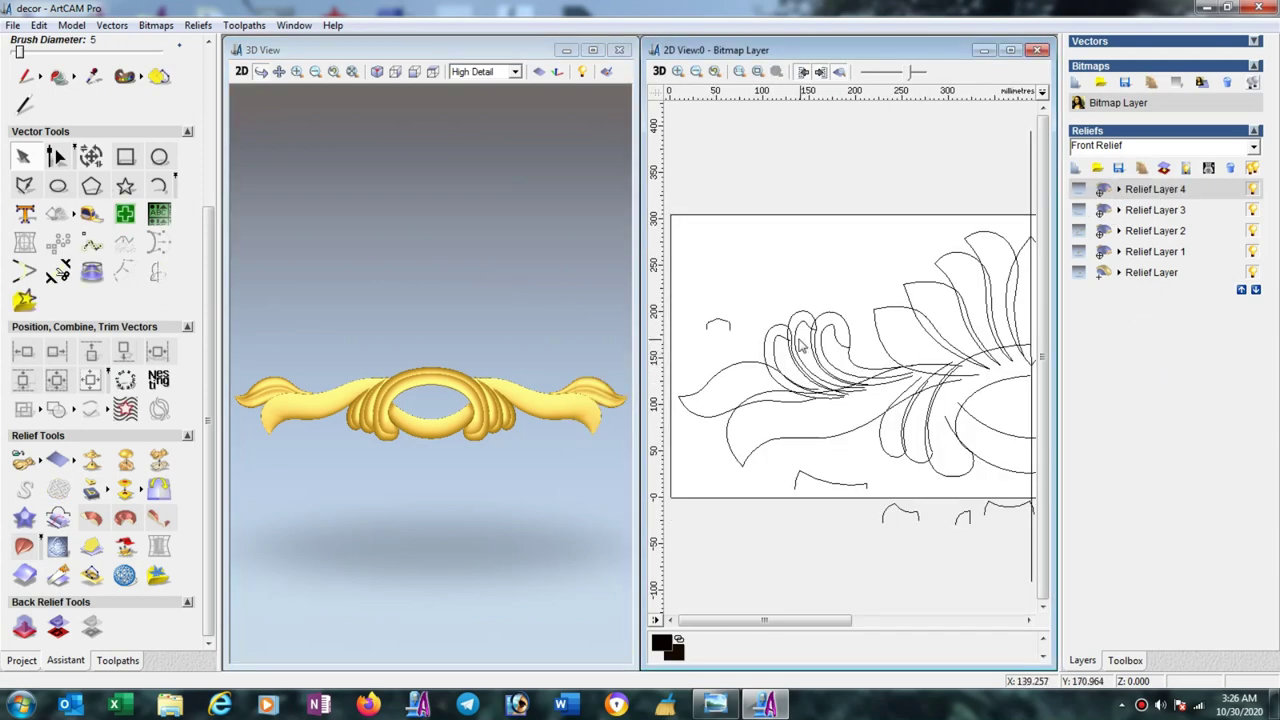
scroll(806, 352, "up", 1)
left_click(795, 385)
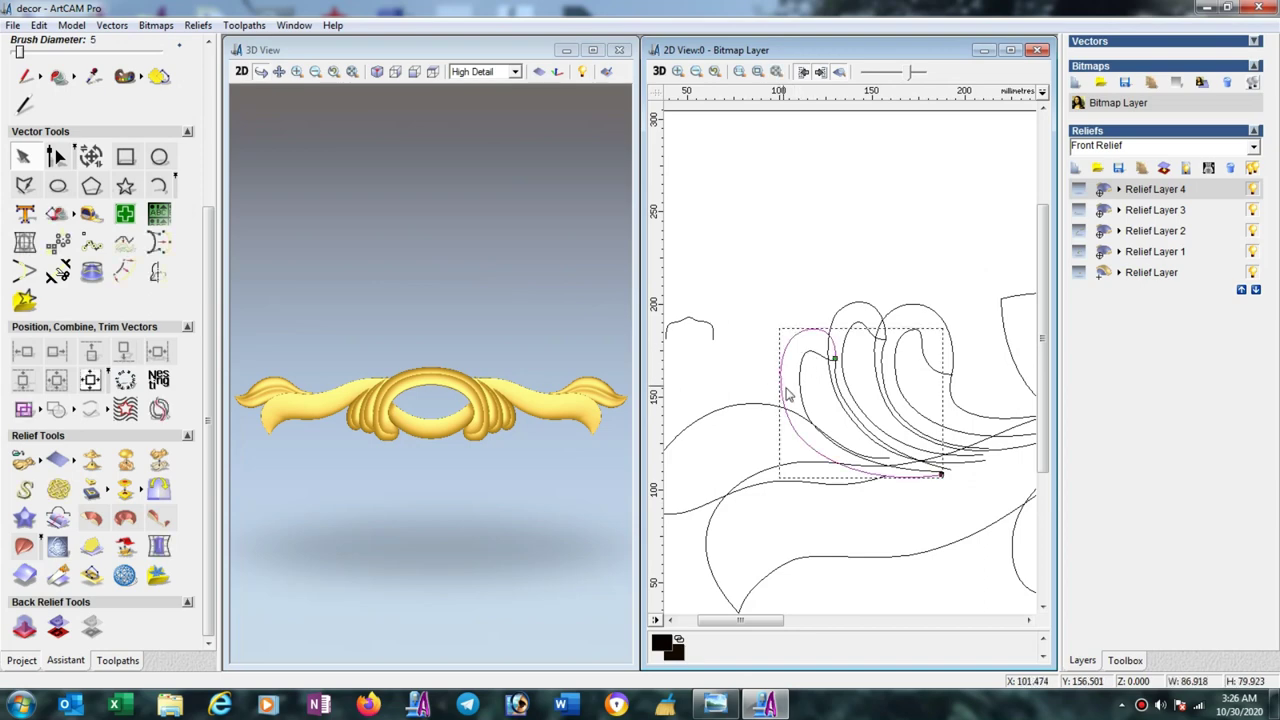
left_click(845, 405, "shift")
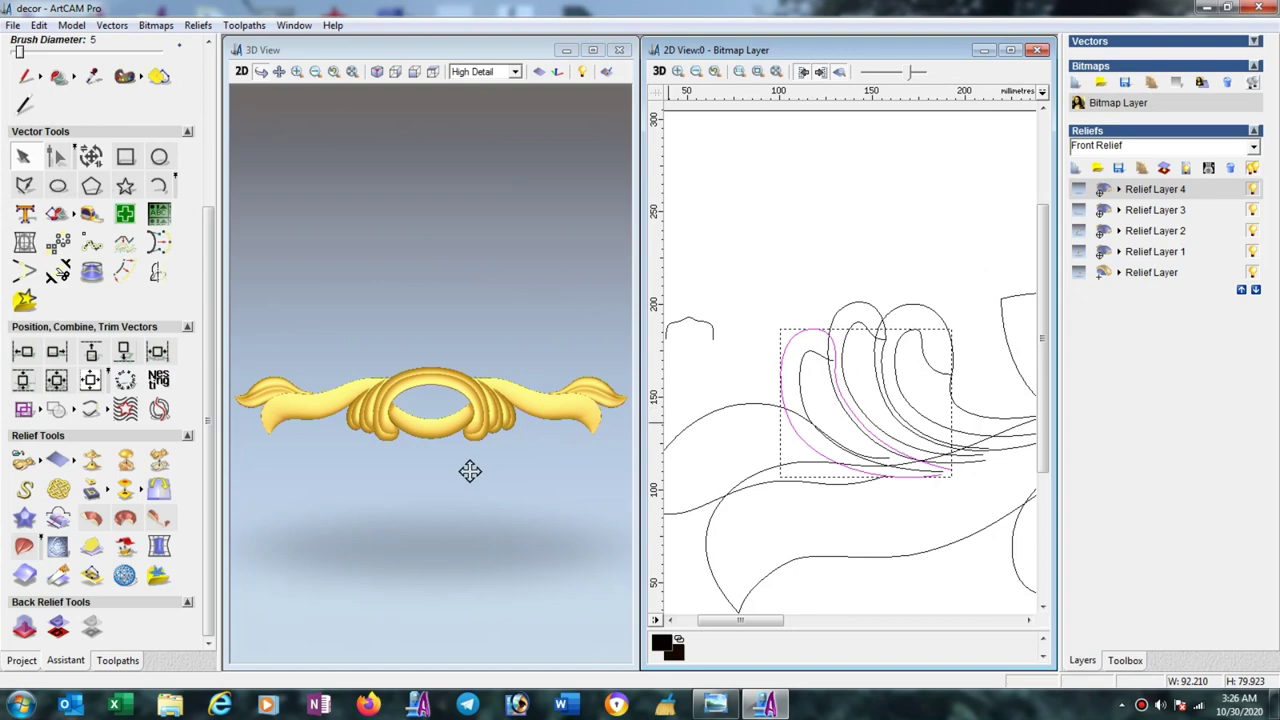
left_click(24, 547)
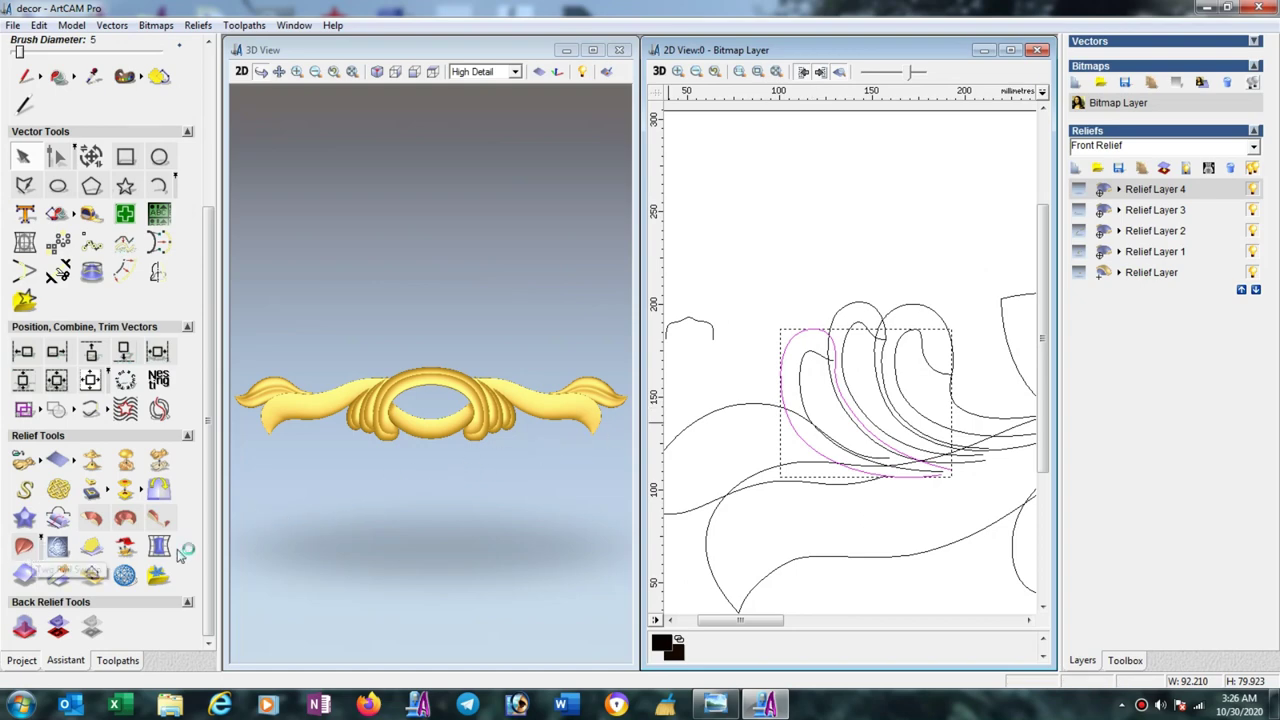
Check the small profile and inner curl curves against the reference image.
key("F4")
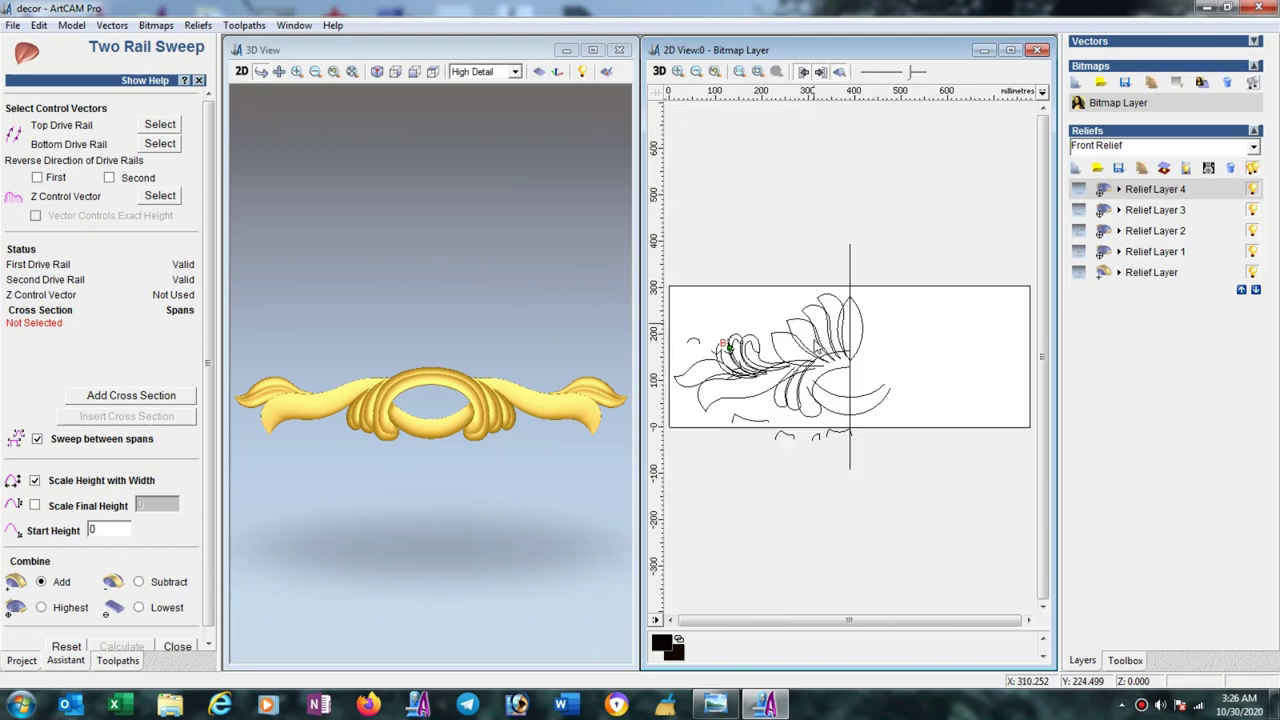
left_click(786, 437)
left_click(840, 73)
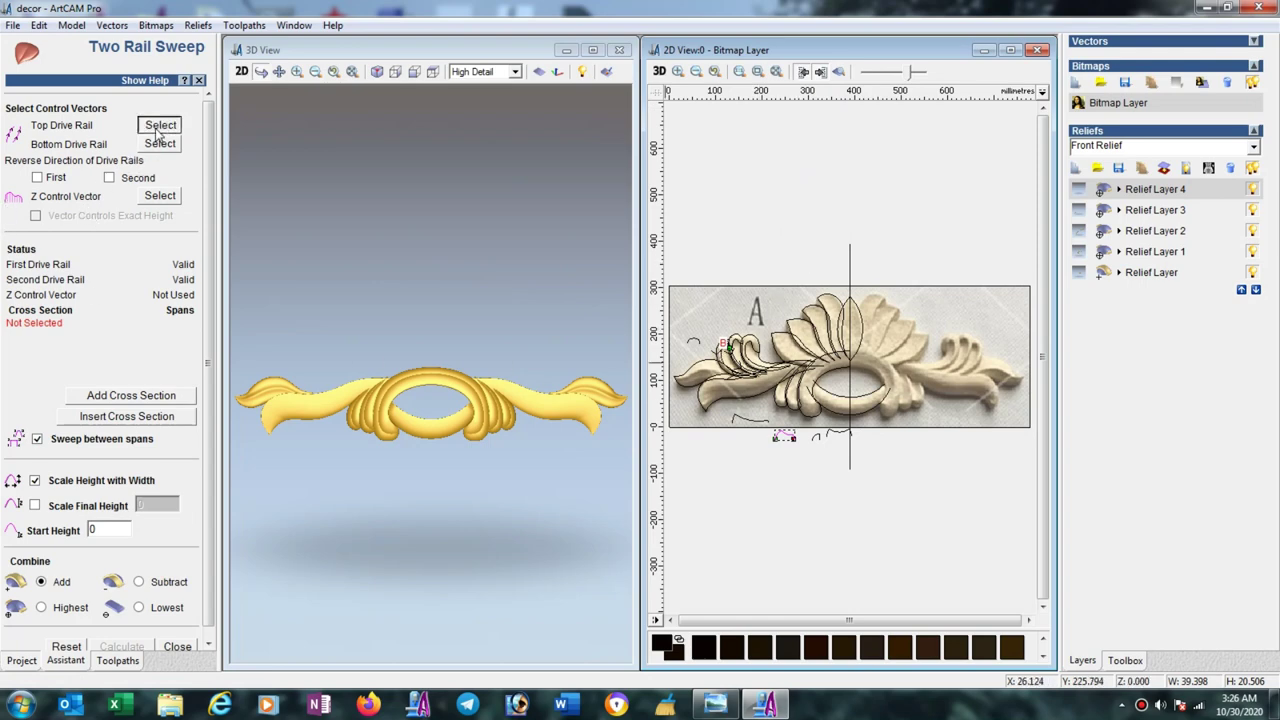
left_click(840, 73)
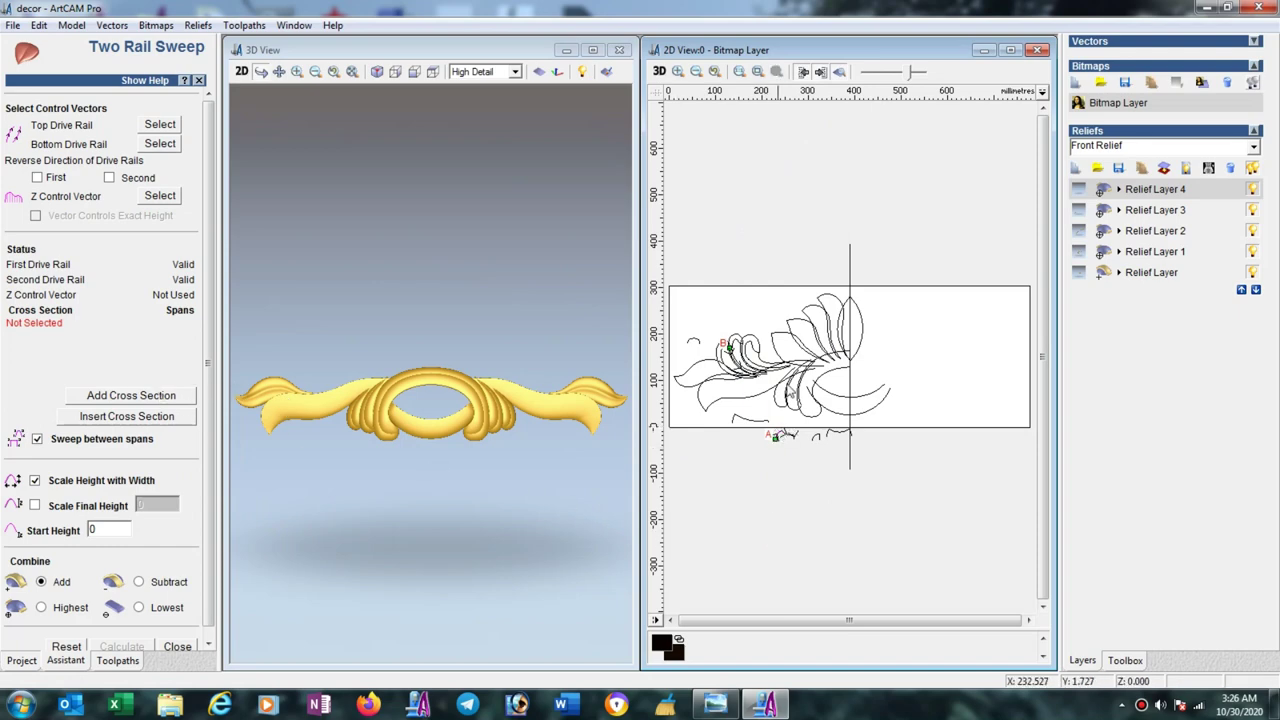
scroll(752, 378, "up", 3)
left_click(824, 338)
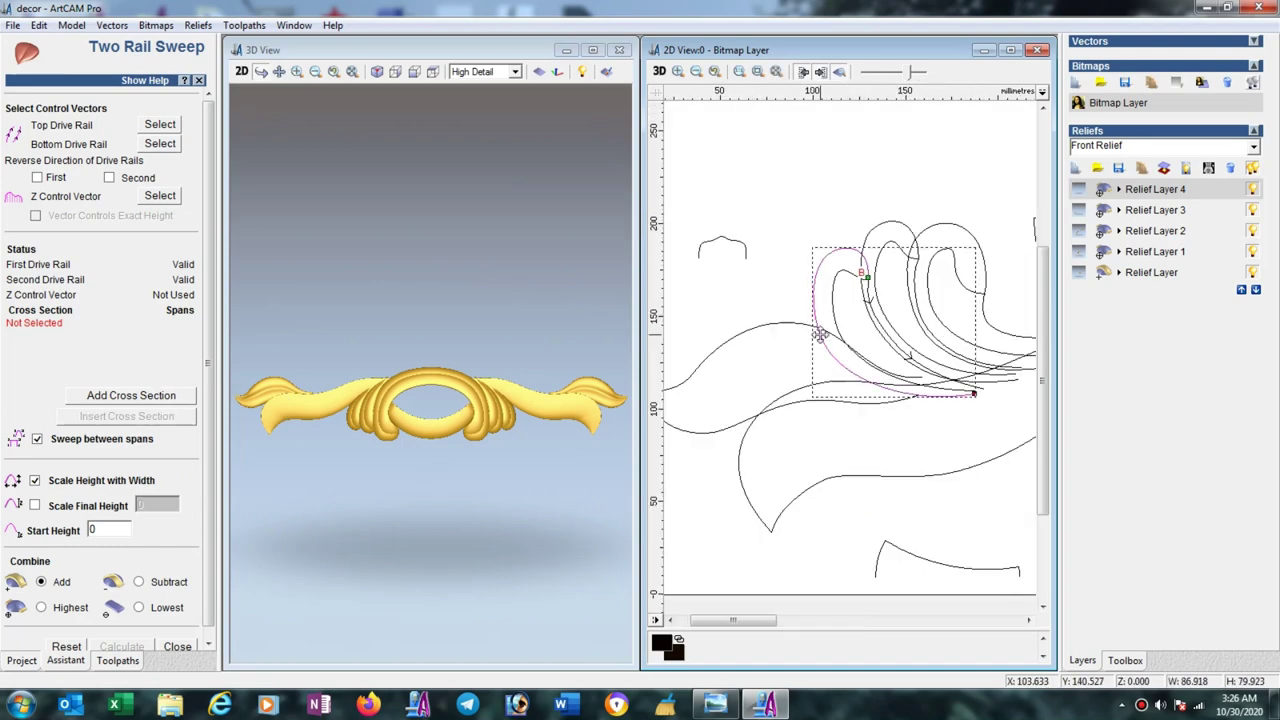
left_click(887, 339, "shift")
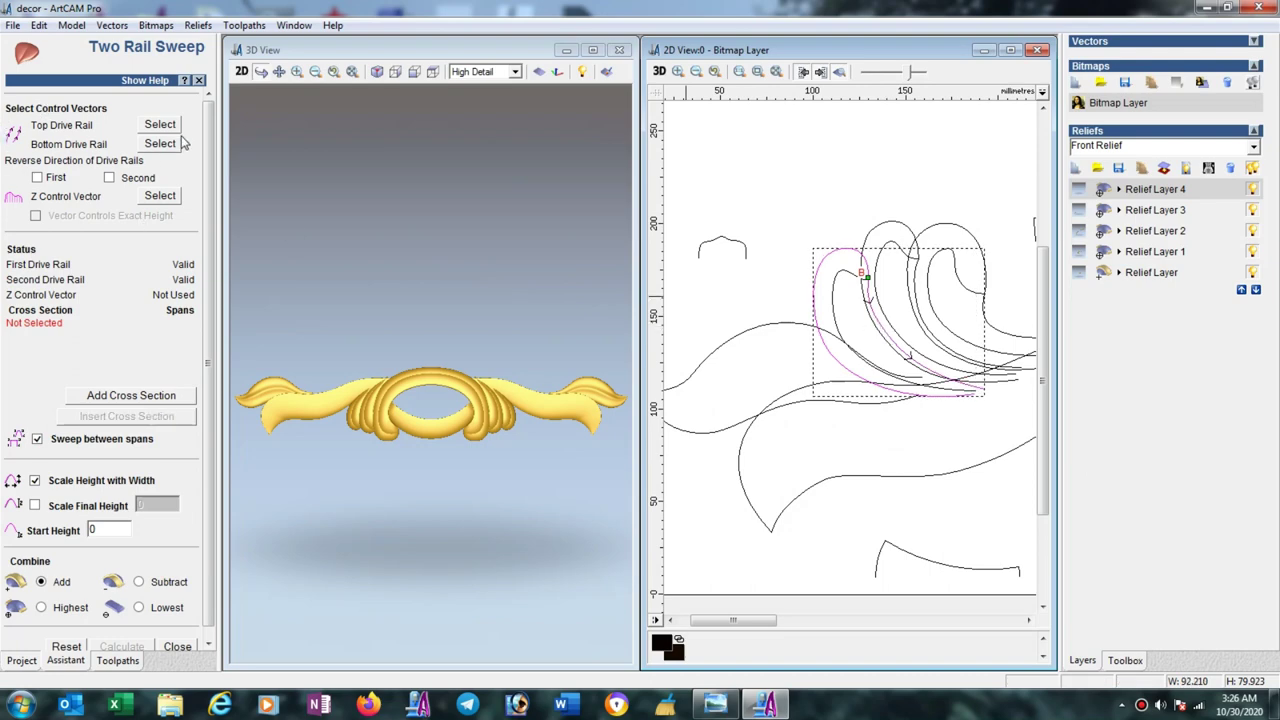
left_click(160, 125)
Use the small profile as cross section with final height 10 and calculate the curled leaf.
scroll(778, 372, "down", 3)
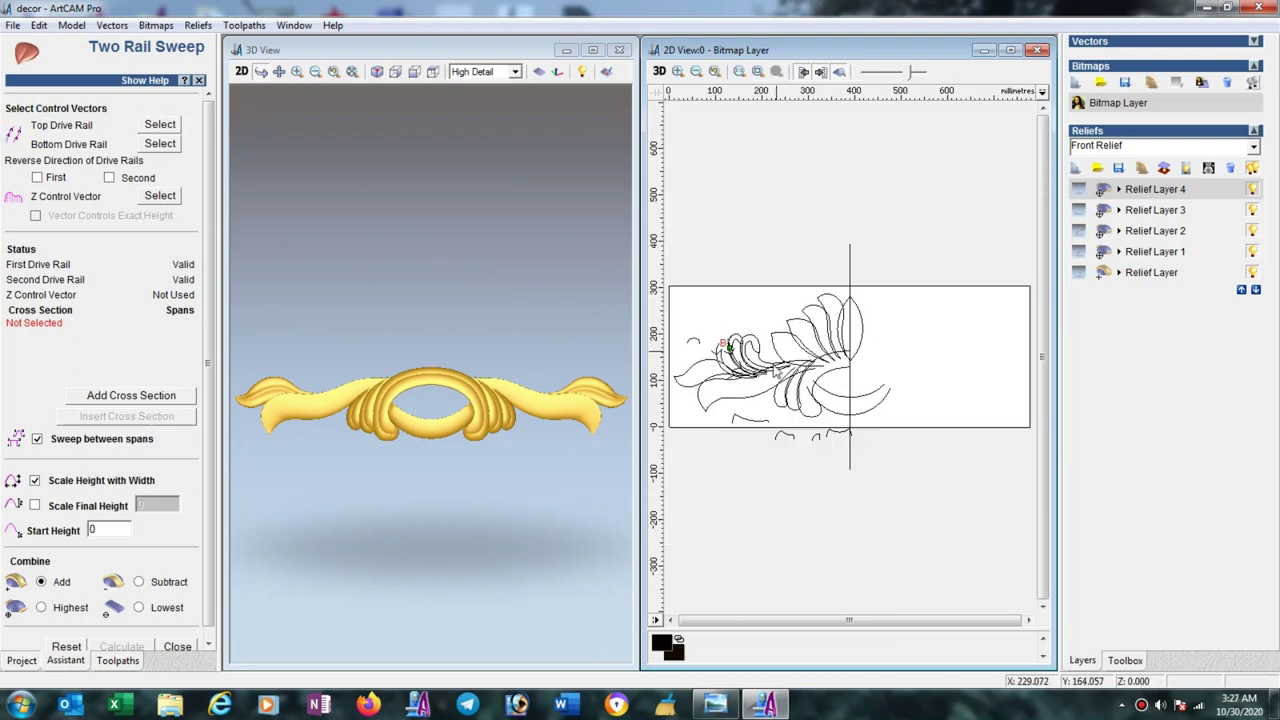
left_click(785, 436)
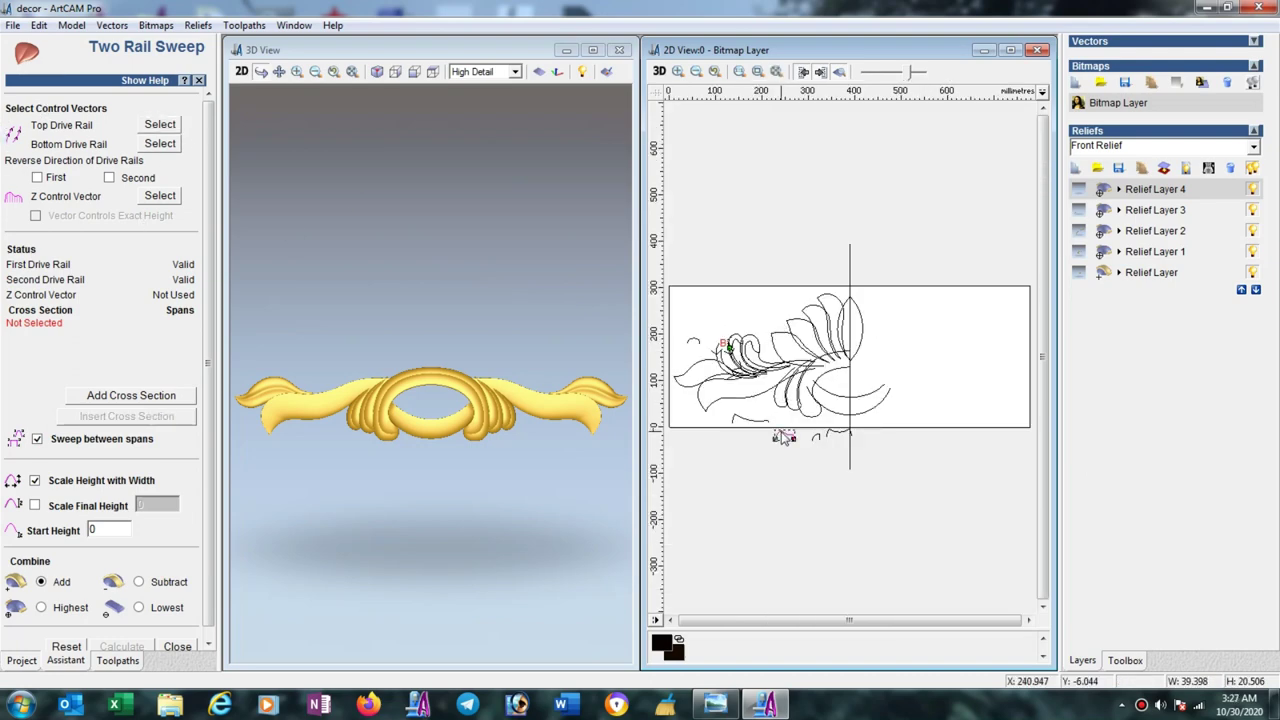
left_click(170, 400)
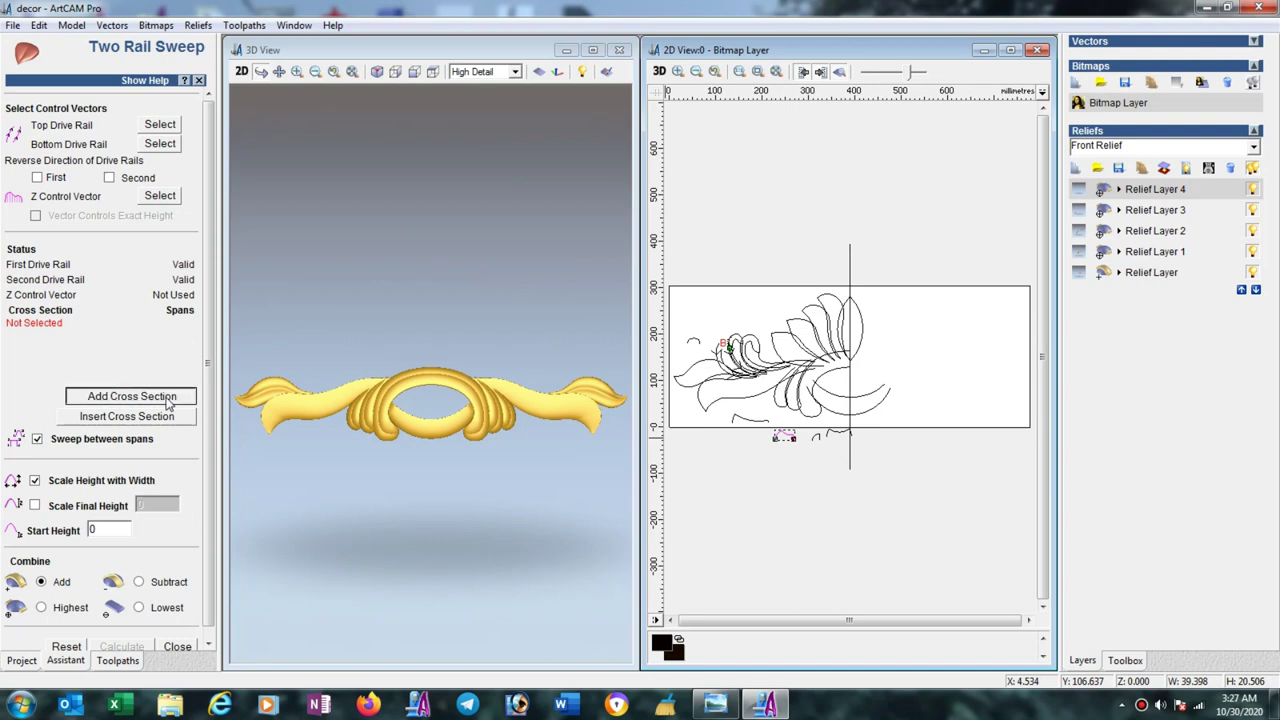
left_click(35, 506)
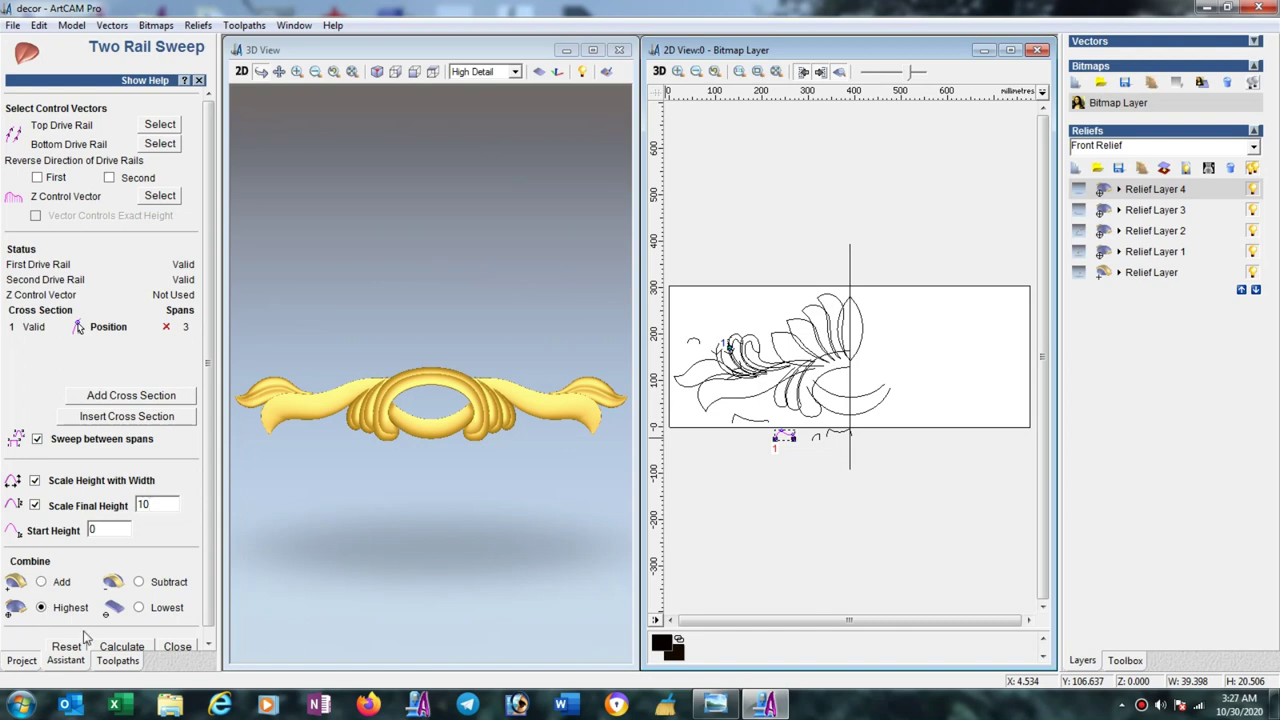
left_click(115, 648)
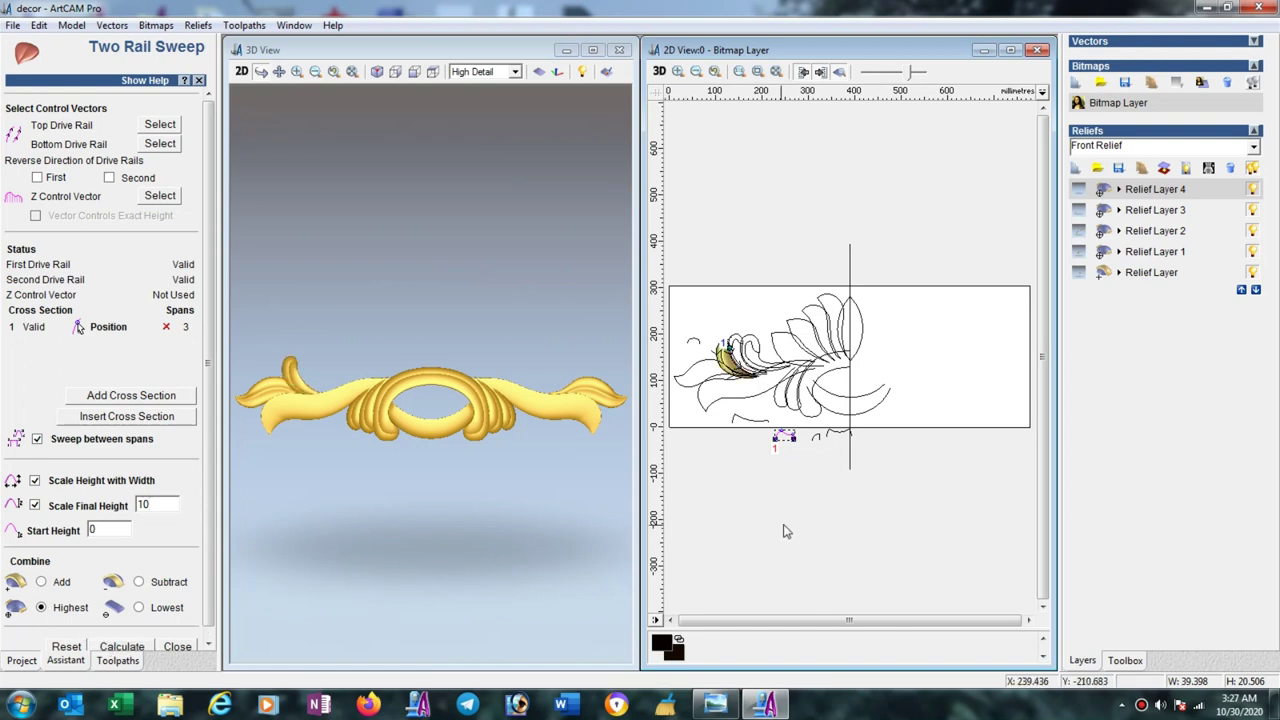
scroll(764, 368, "up", 2)
Compare with the reference image, then sweep a second curled leaf on the next curl curves.
scroll(803, 362, "up", 2)
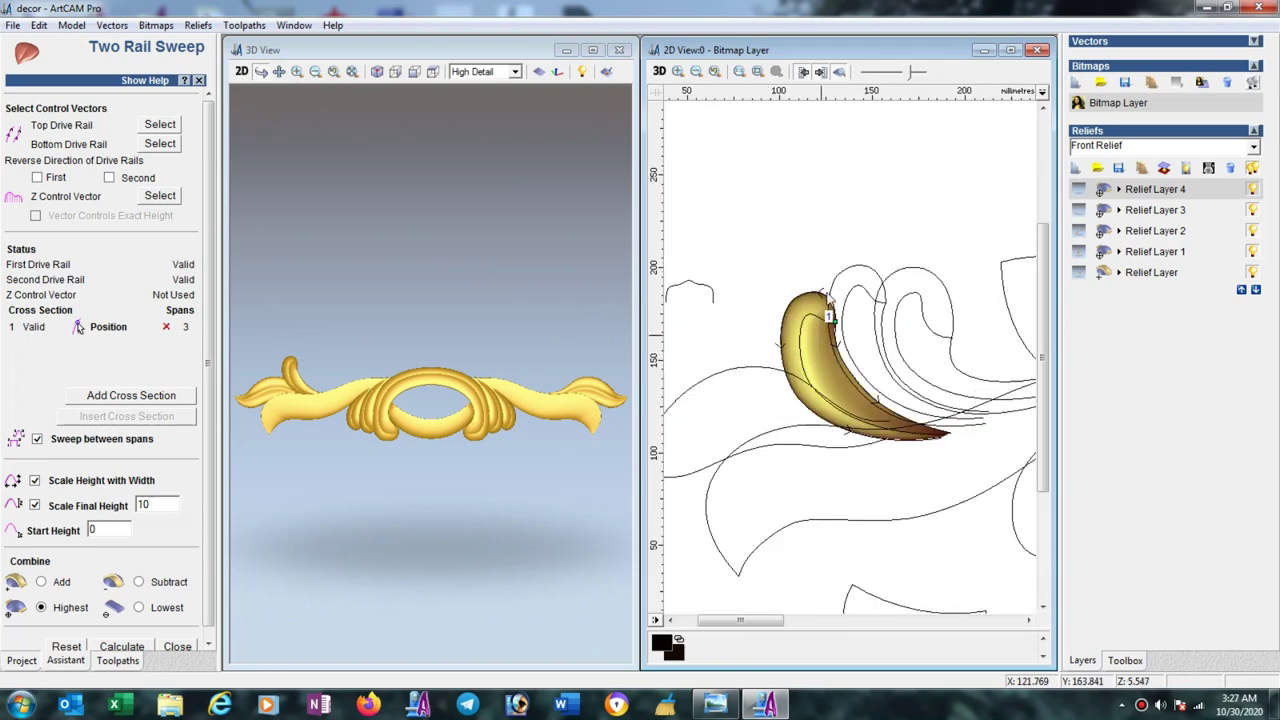
left_click(840, 73)
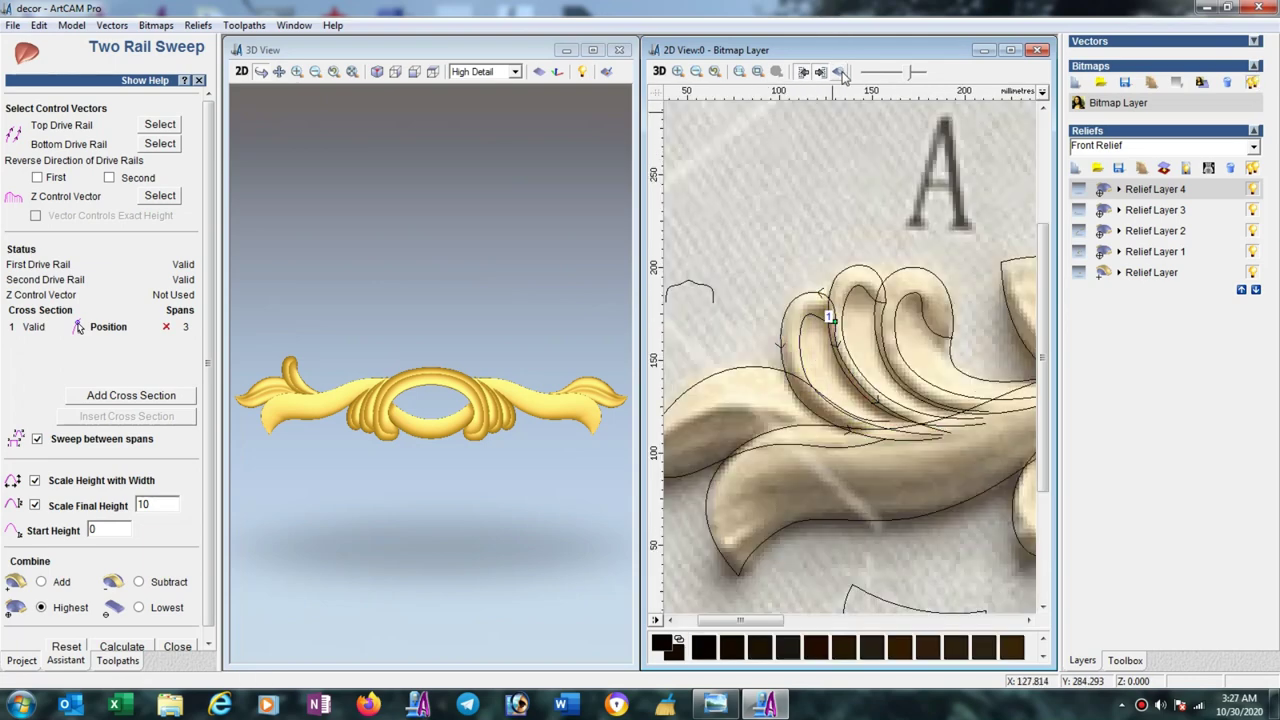
left_click(840, 73)
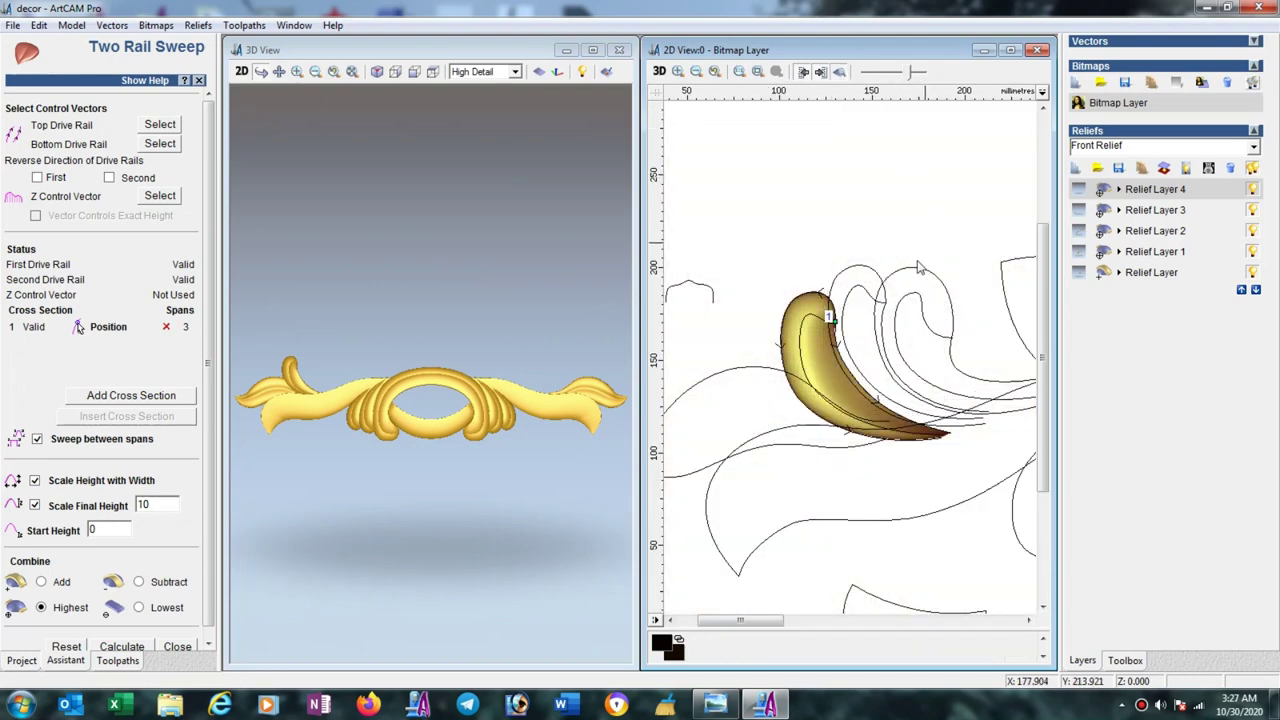
left_click(845, 283)
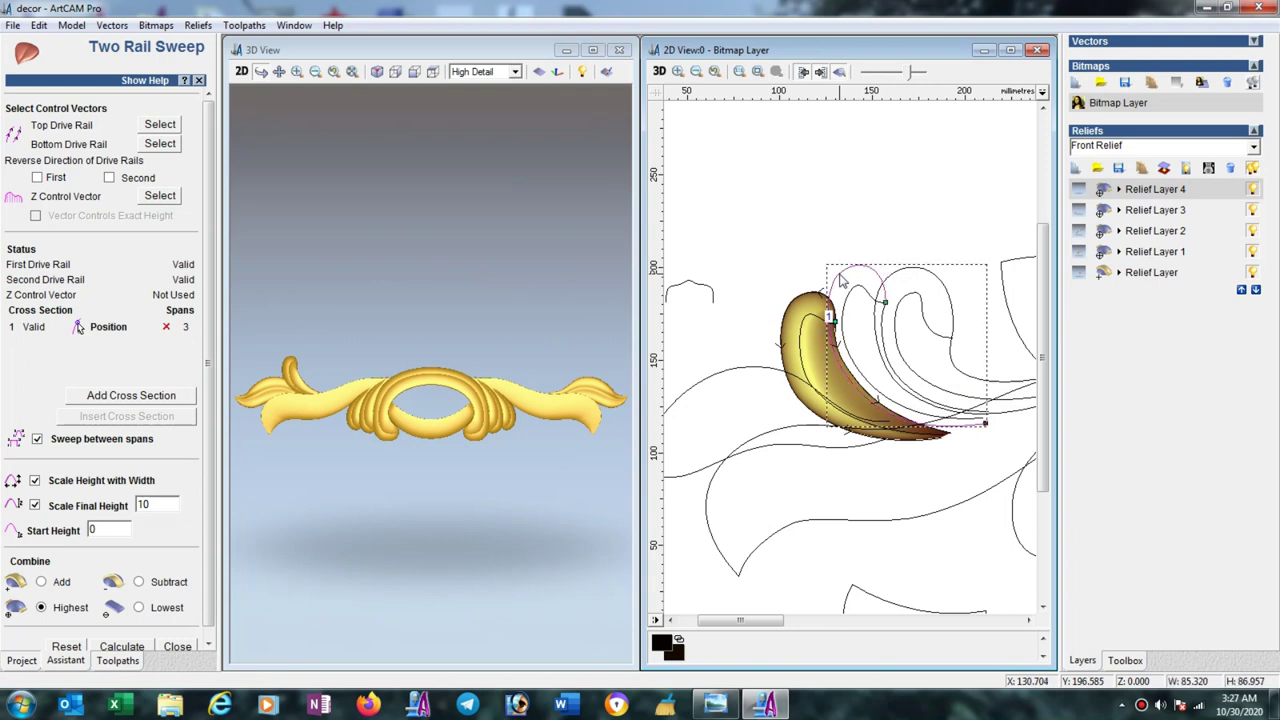
left_click(882, 335, "shift")
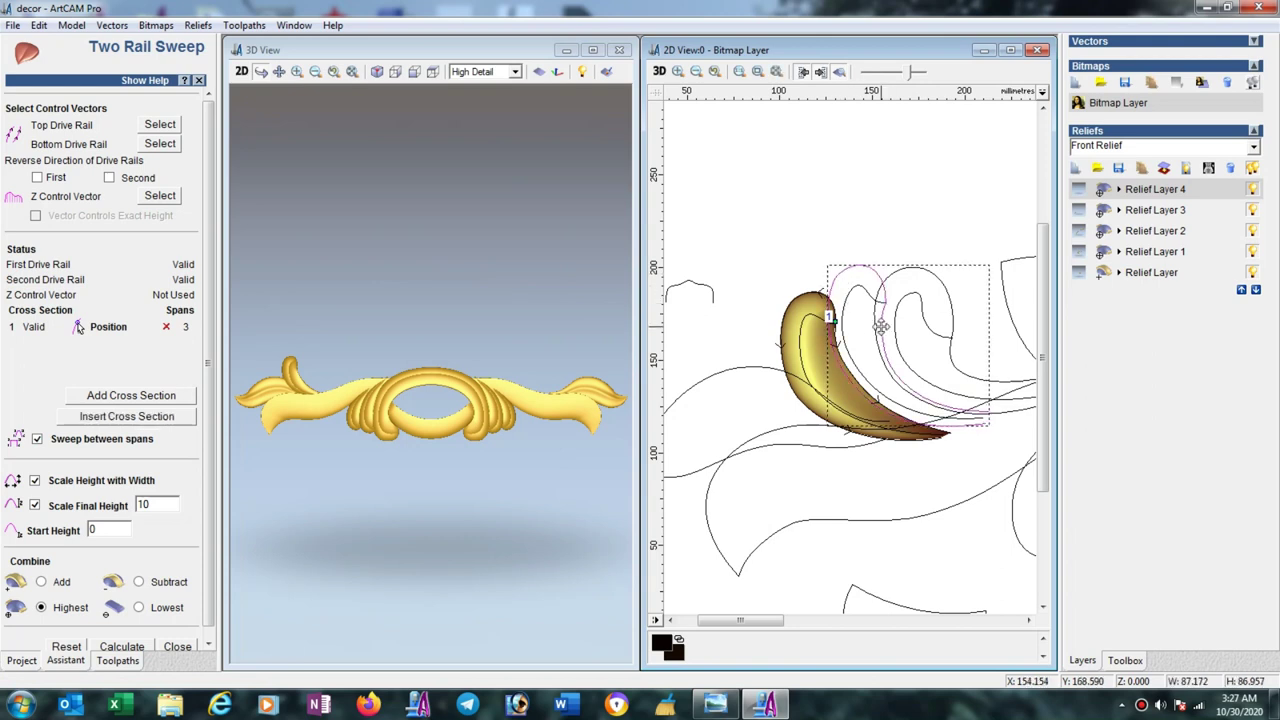
left_click(170, 131)
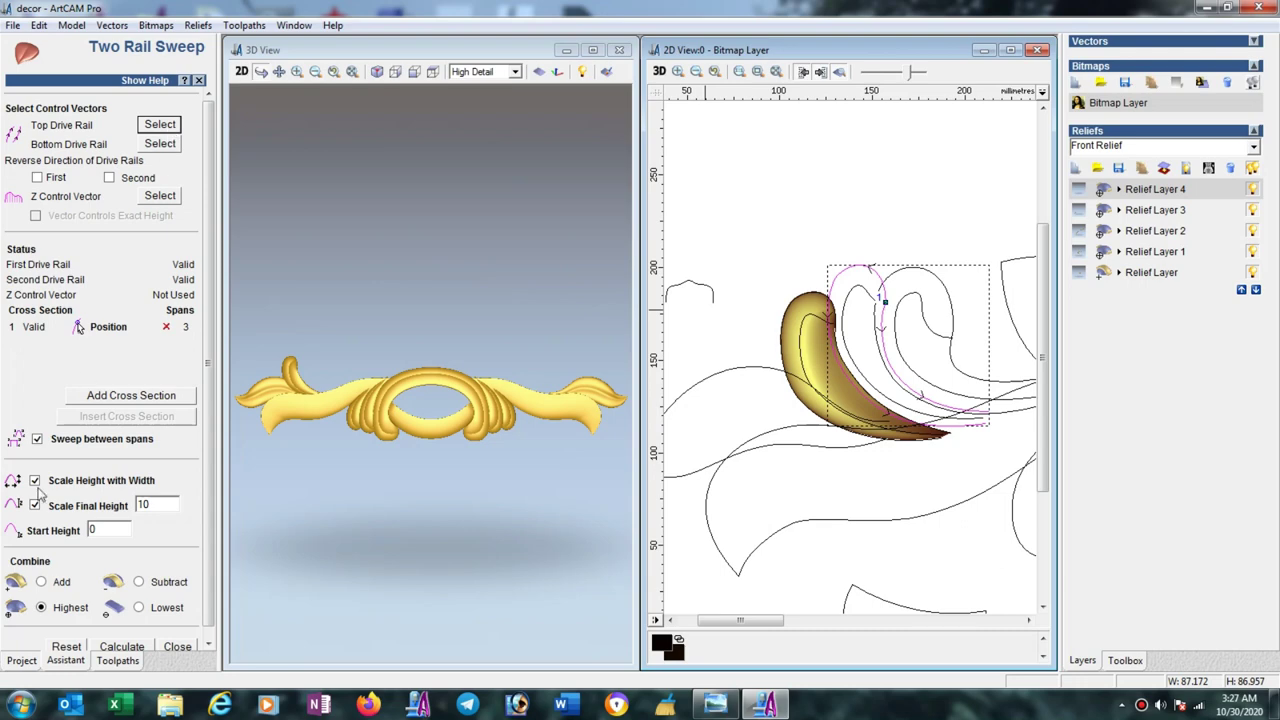
left_click(121, 647)
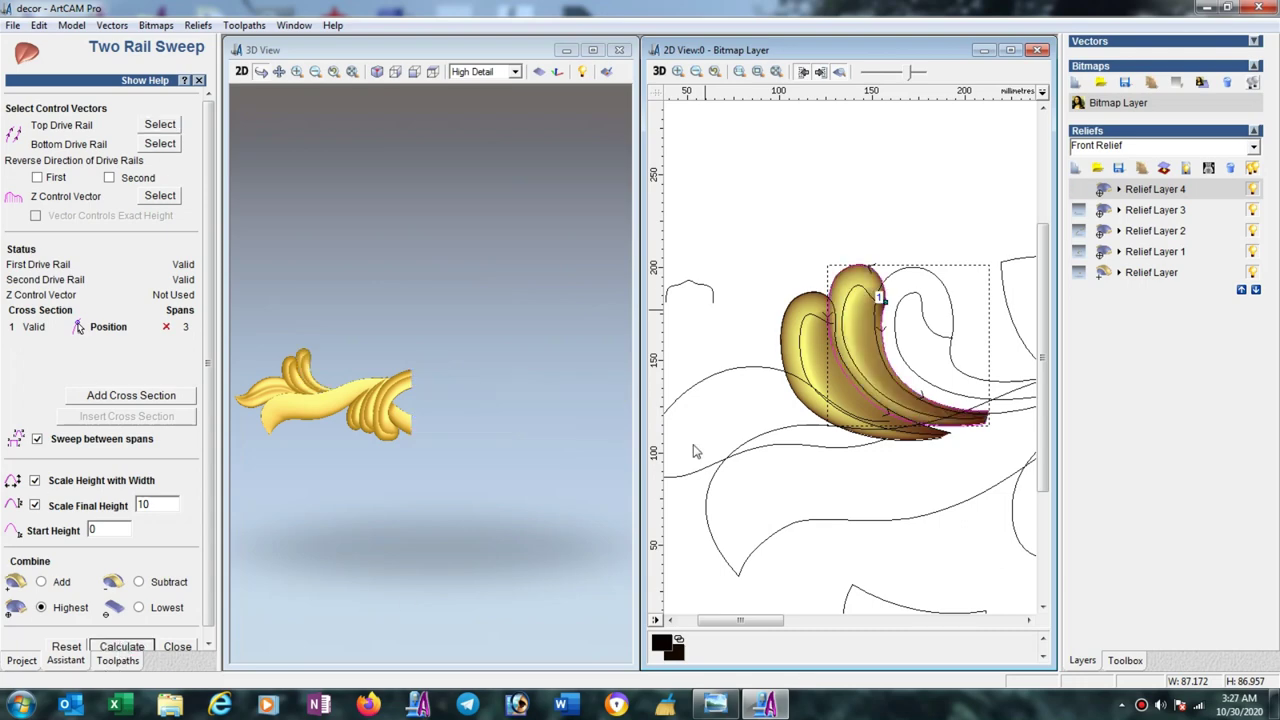
Sweep a third curled leaf between the next pair of curl curves.
left_click(903, 277)
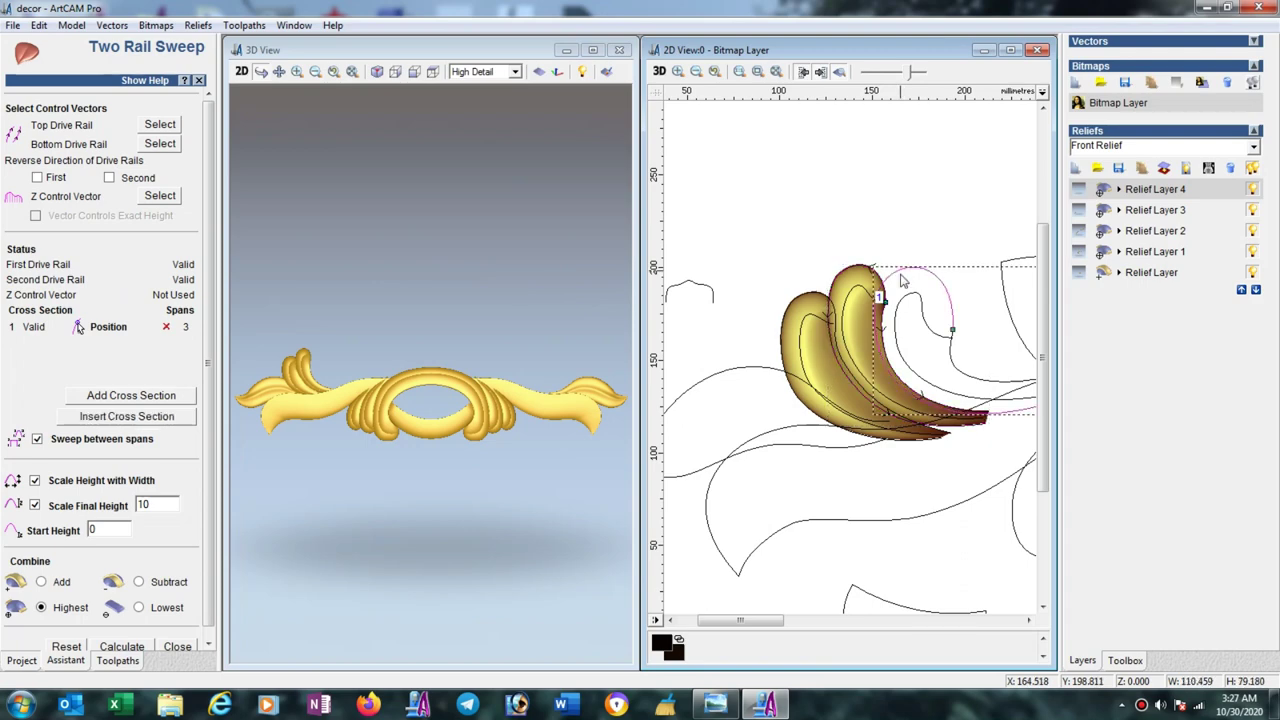
left_click(955, 373)
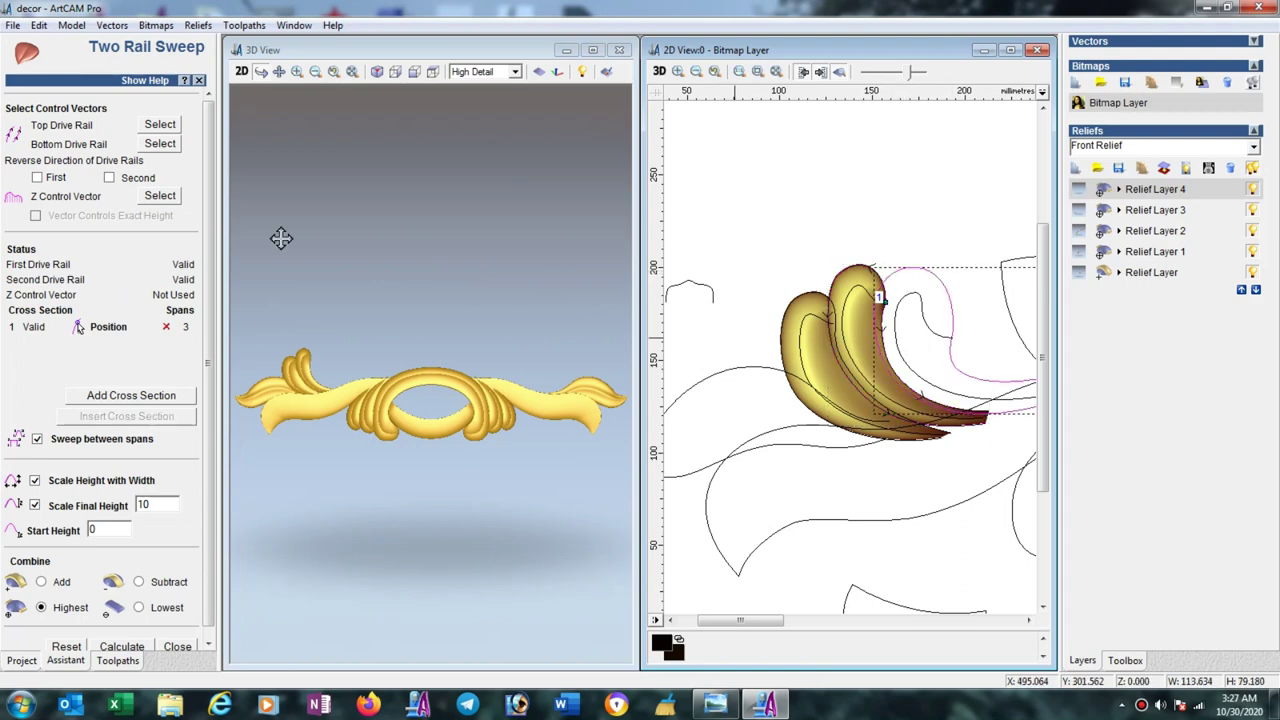
left_click(165, 128)
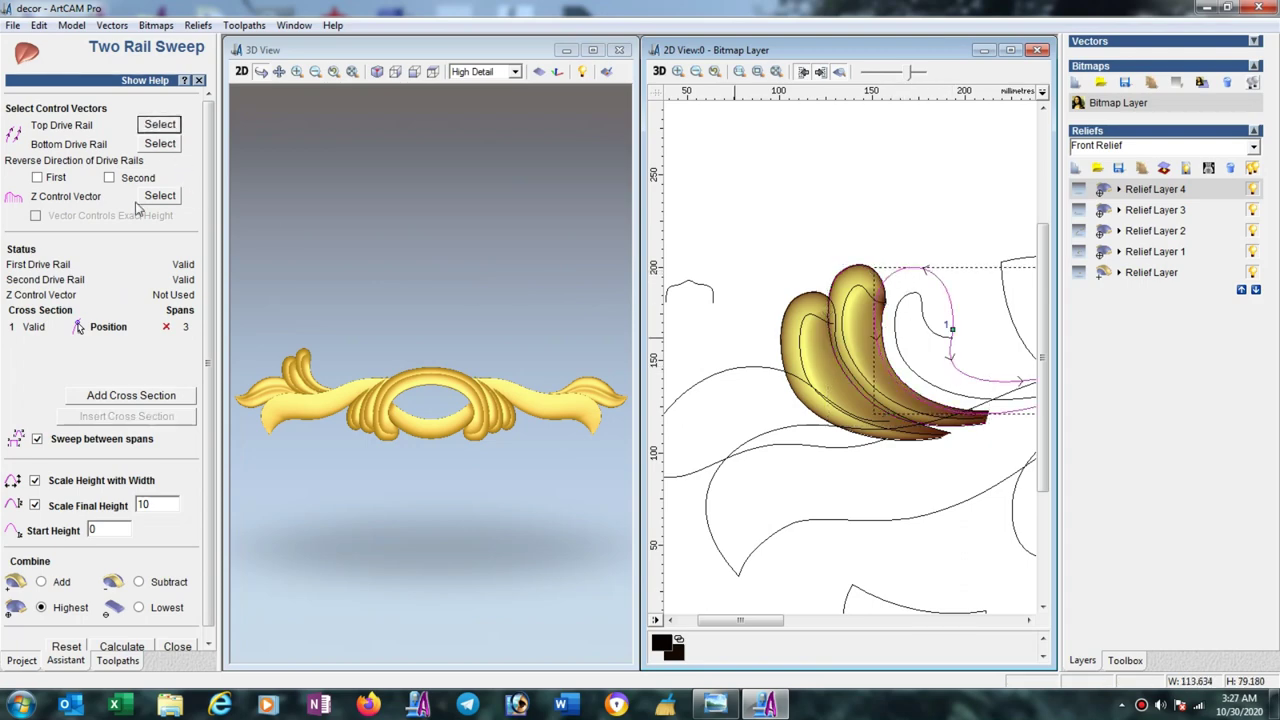
left_click(124, 646)
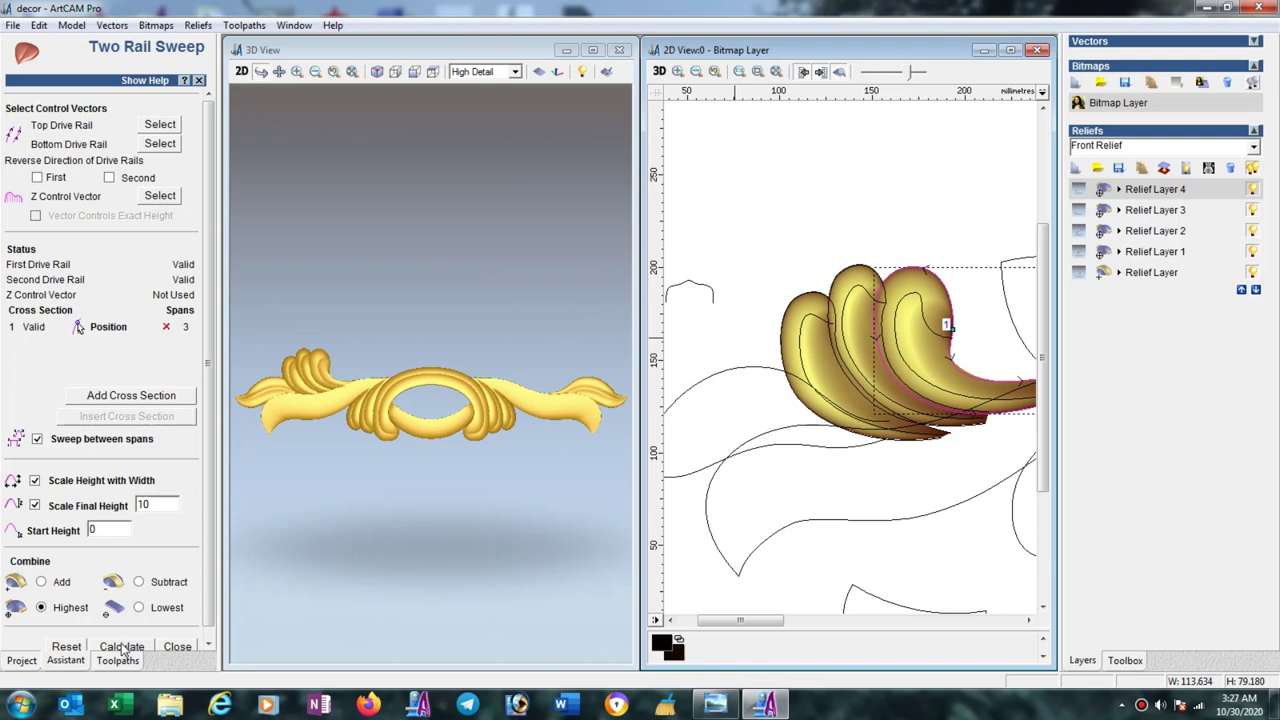
Compare the swept leaves with the reference picture and select the small cross-section profile curve.
left_click(839, 74)
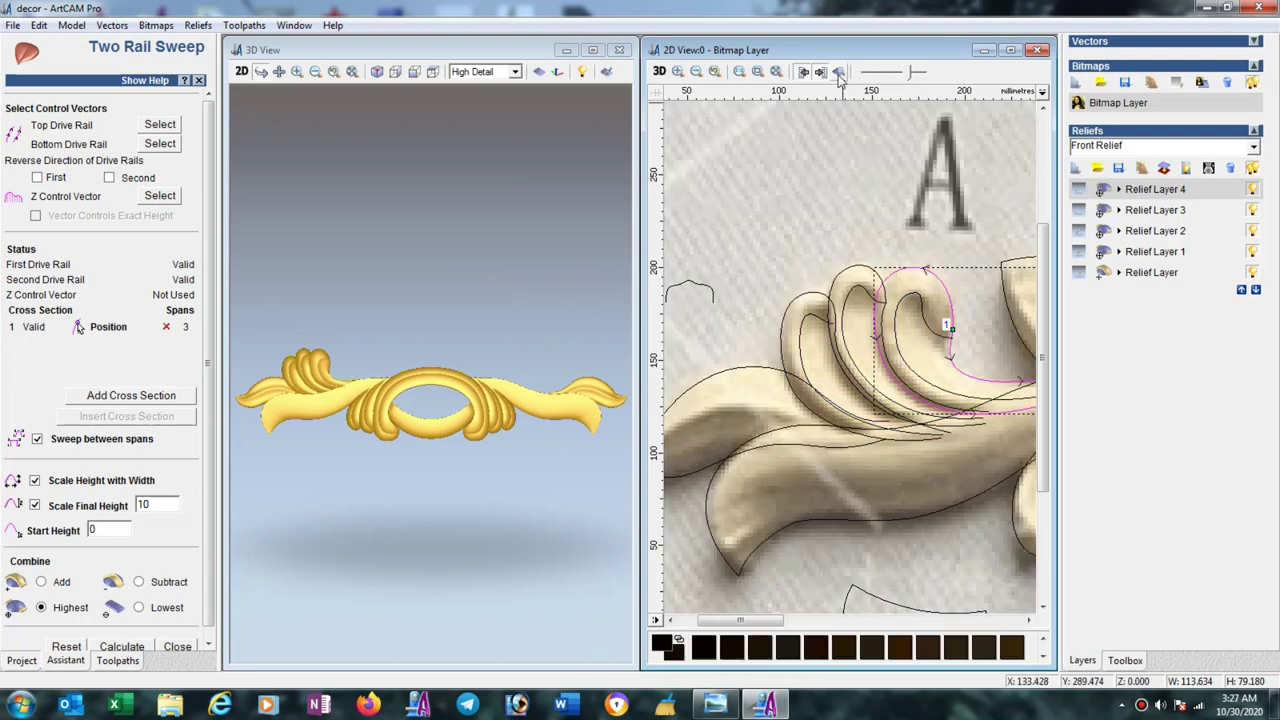
left_click(839, 73)
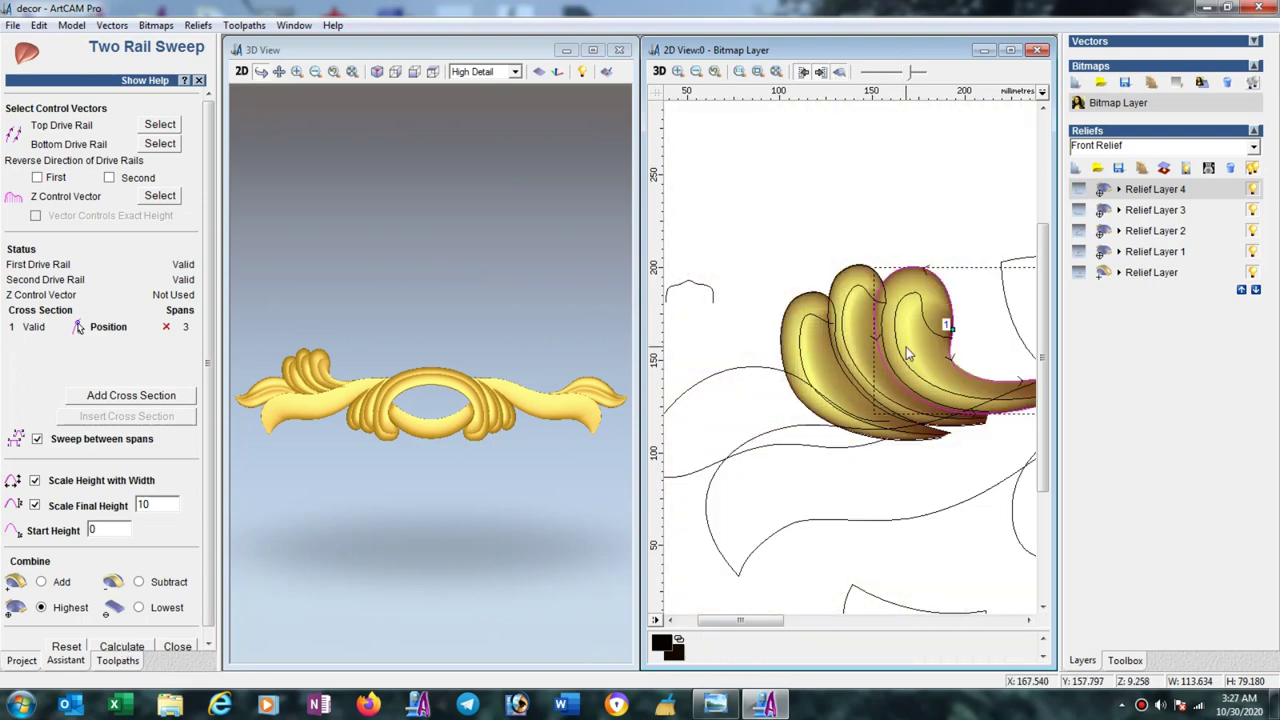
left_click(841, 74)
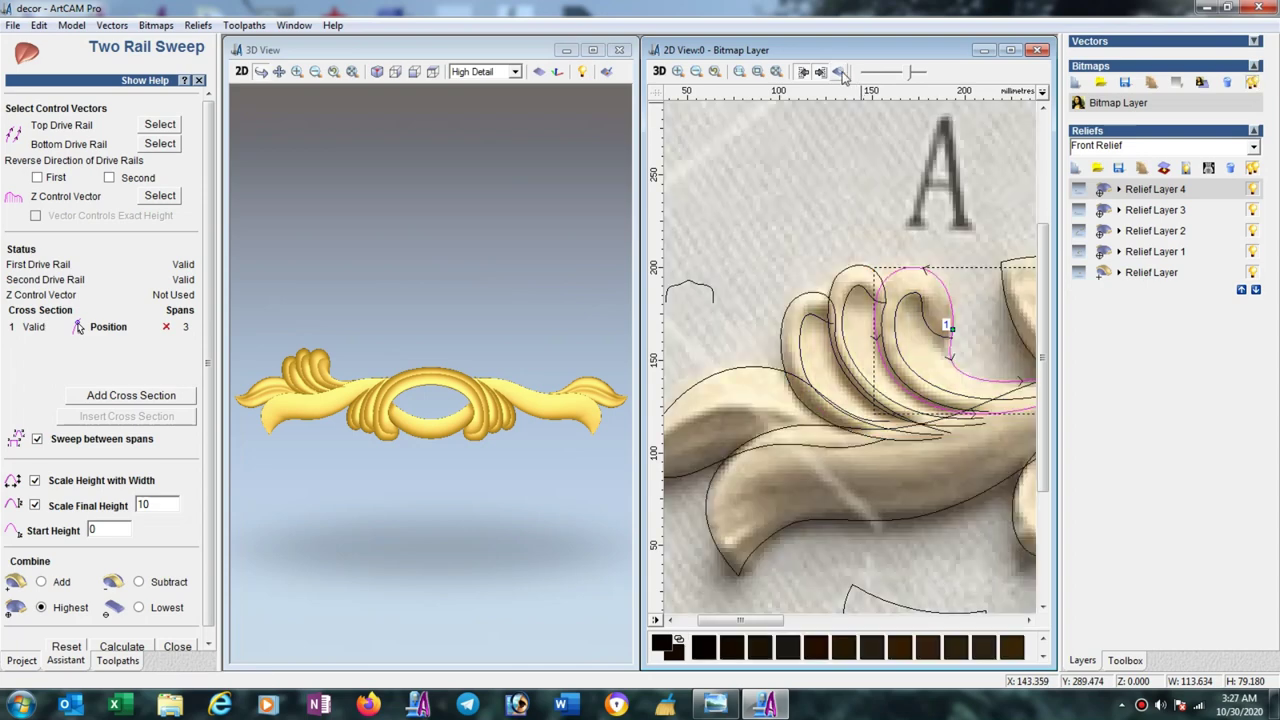
left_click(841, 74)
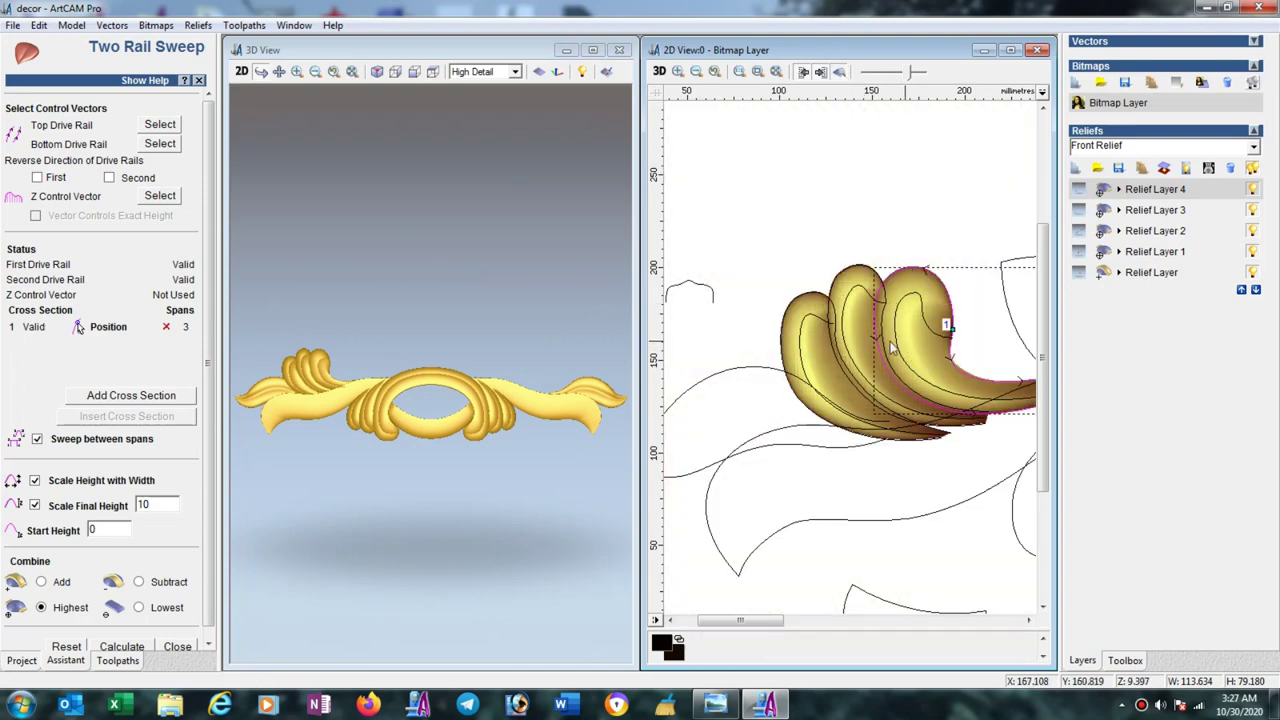
scroll(893, 337, "up", 1)
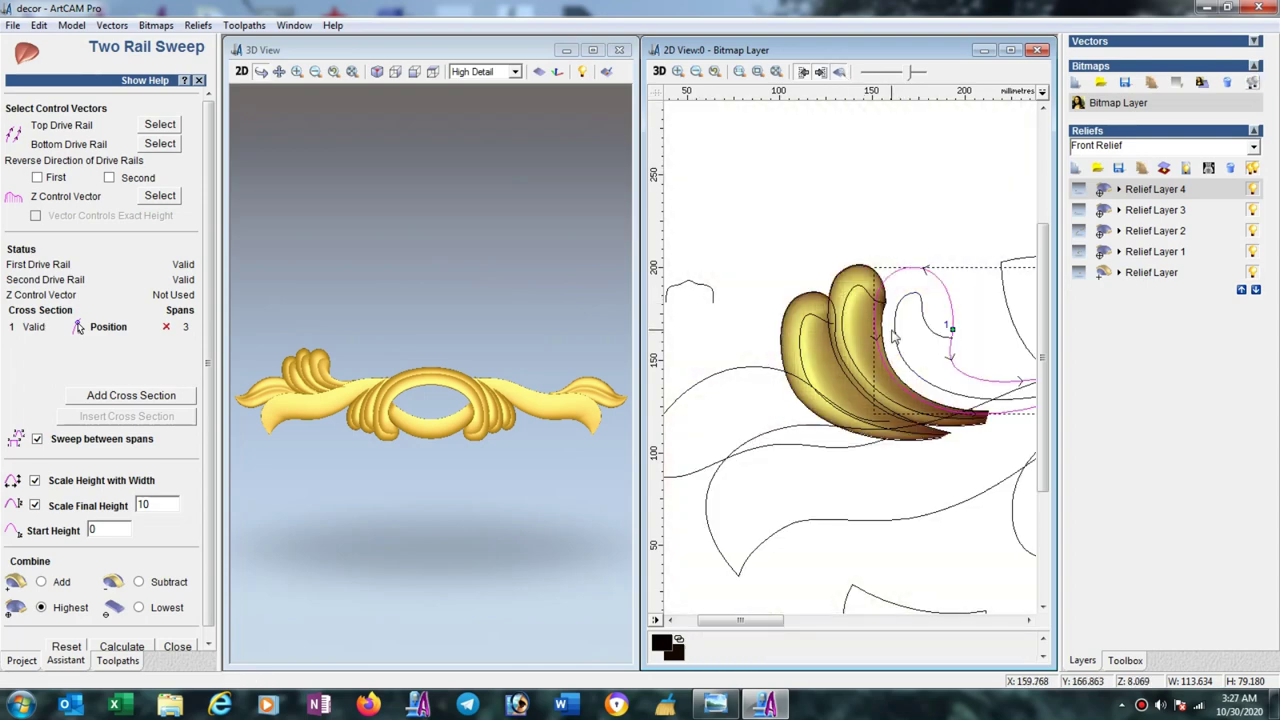
scroll(837, 483, "down", 3)
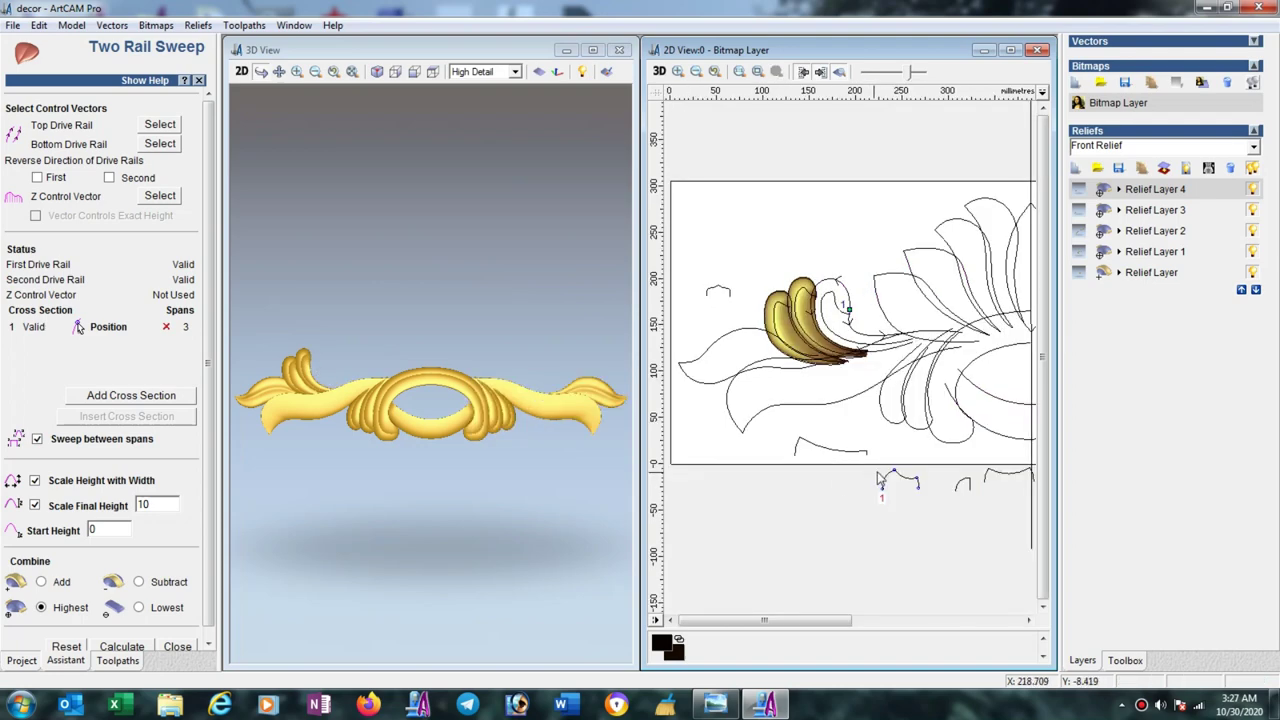
left_click(886, 485)
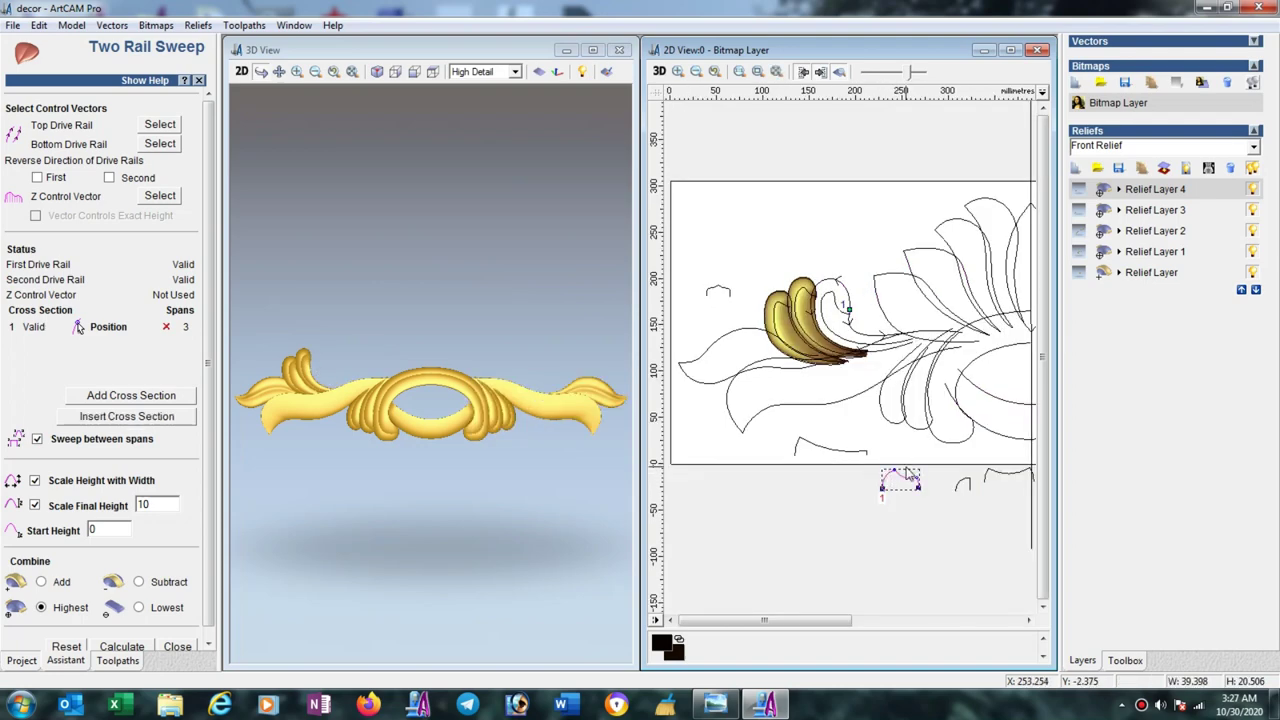
scroll(890, 485, "up", 2)
scroll(856, 418, "down", 2)
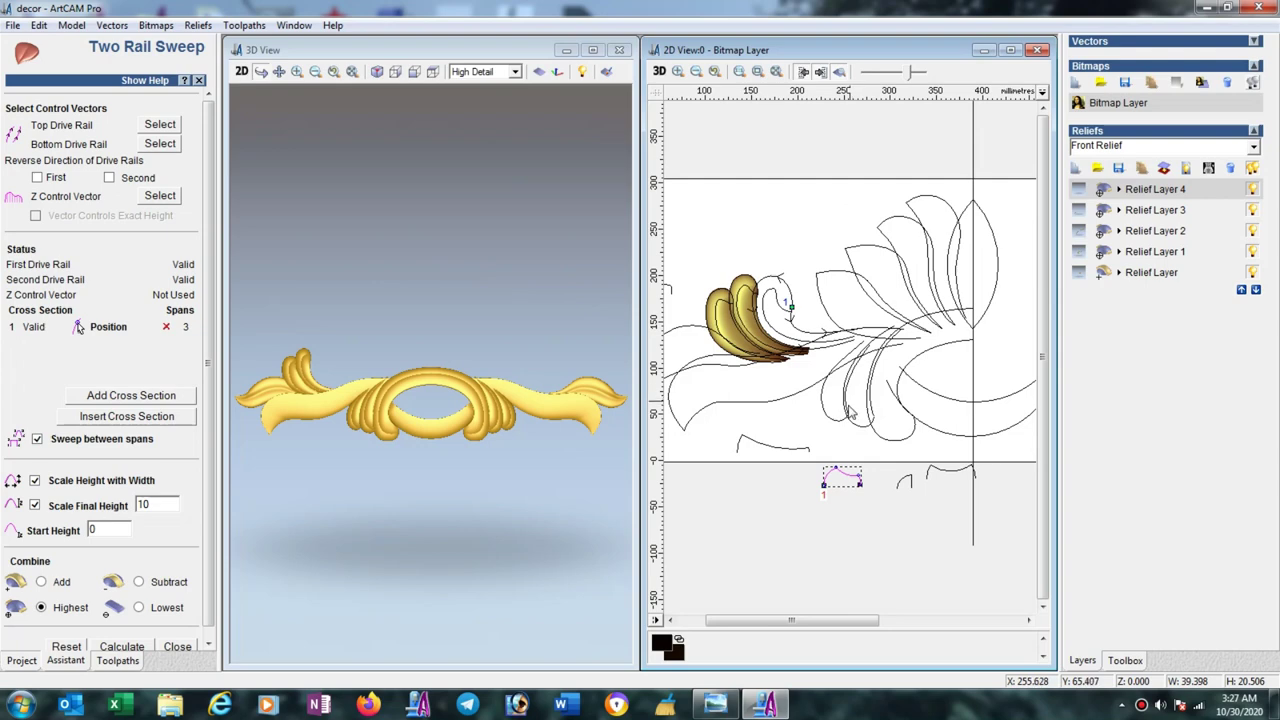
scroll(843, 472, "up", 2)
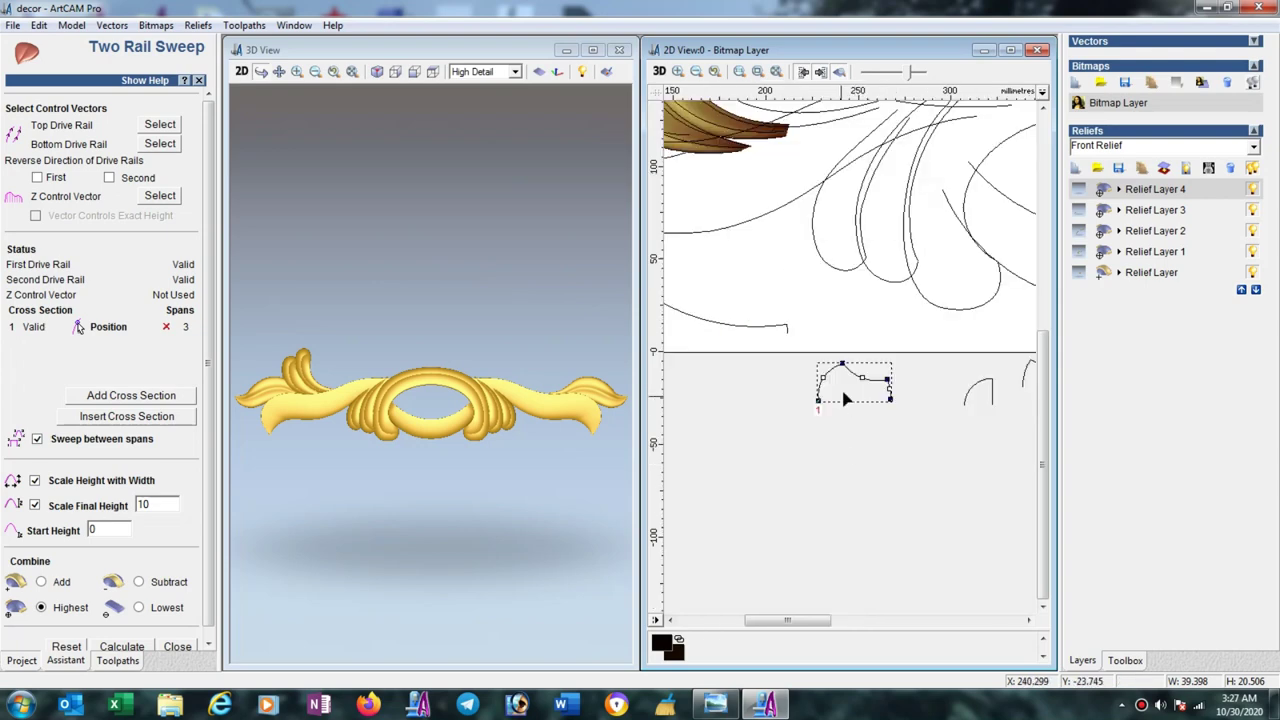
Shift the cross-section profile's peak left and recalculate the curled leaves.
scroll(845, 398, "up", 2)
scroll(843, 359, "up", 2)
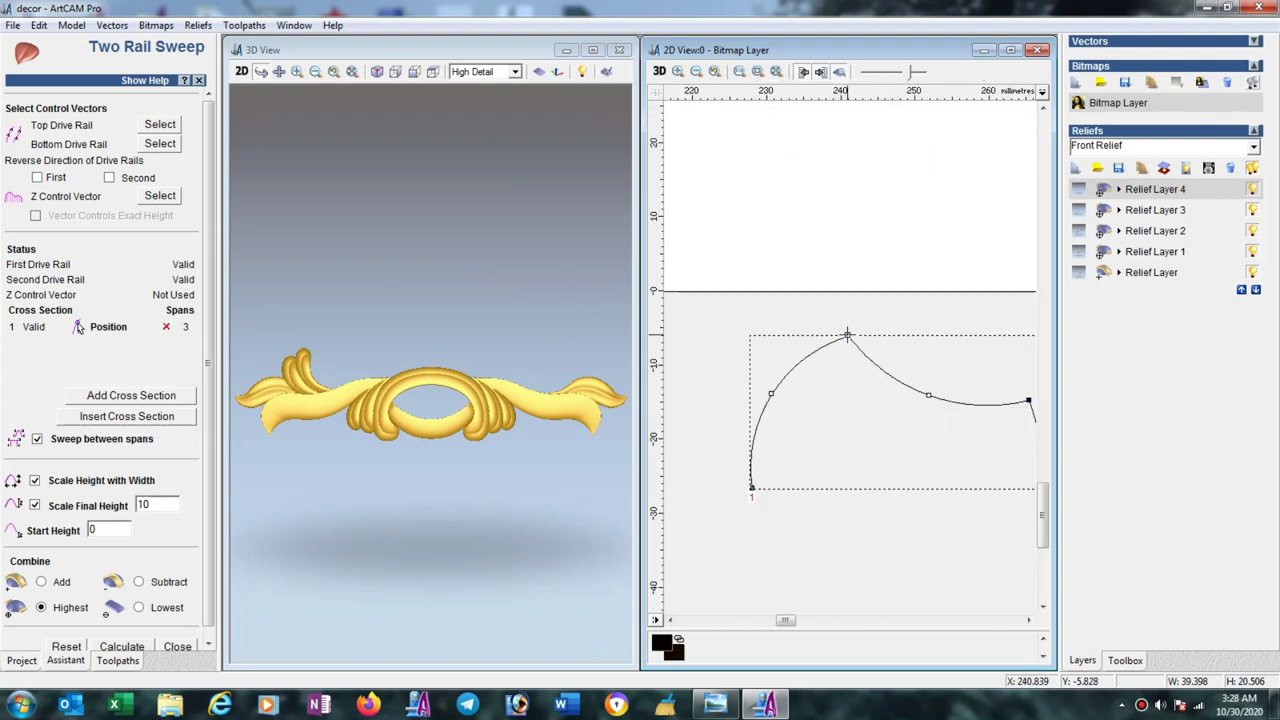
left_click_drag(847, 335, 798, 350)
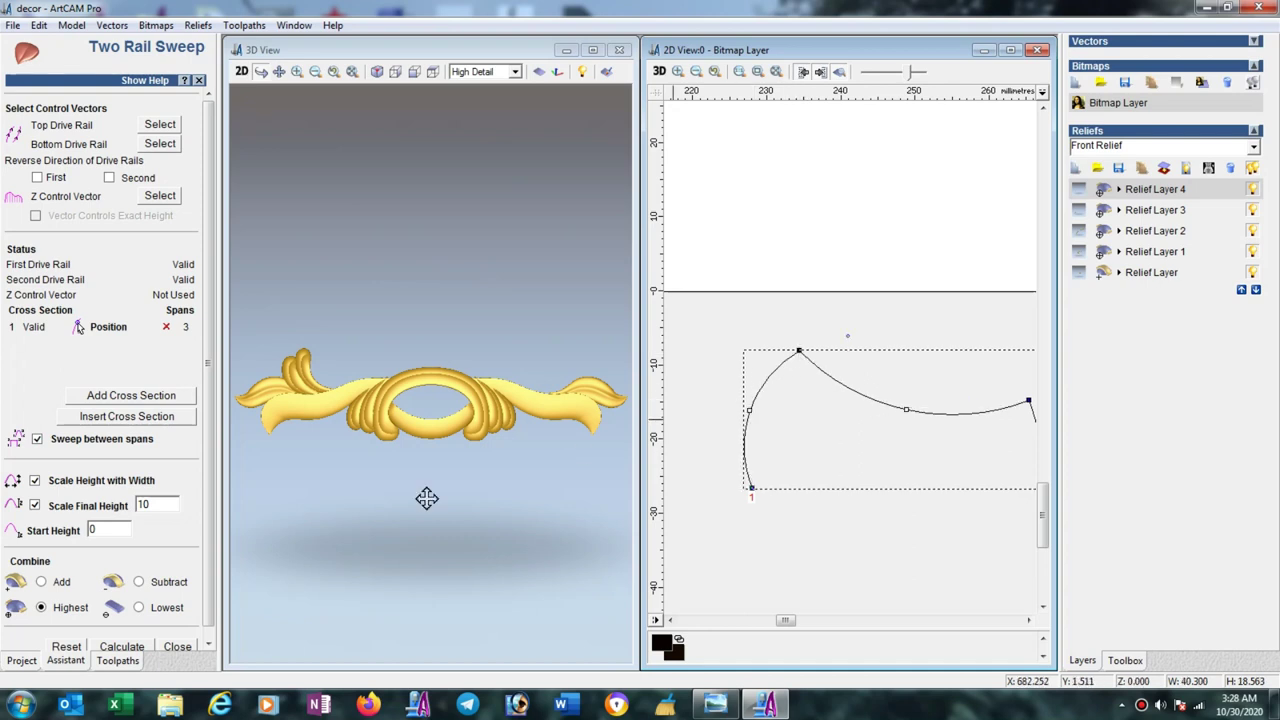
left_click(117, 652)
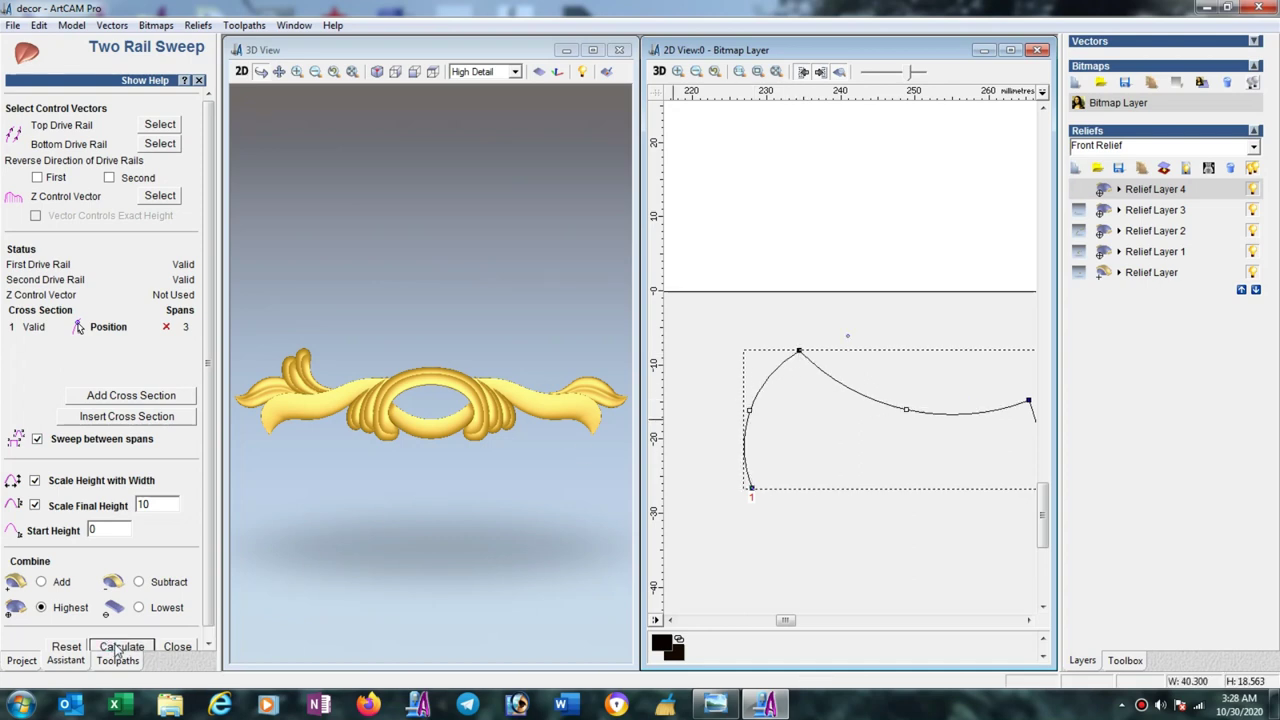
left_click(407, 321)
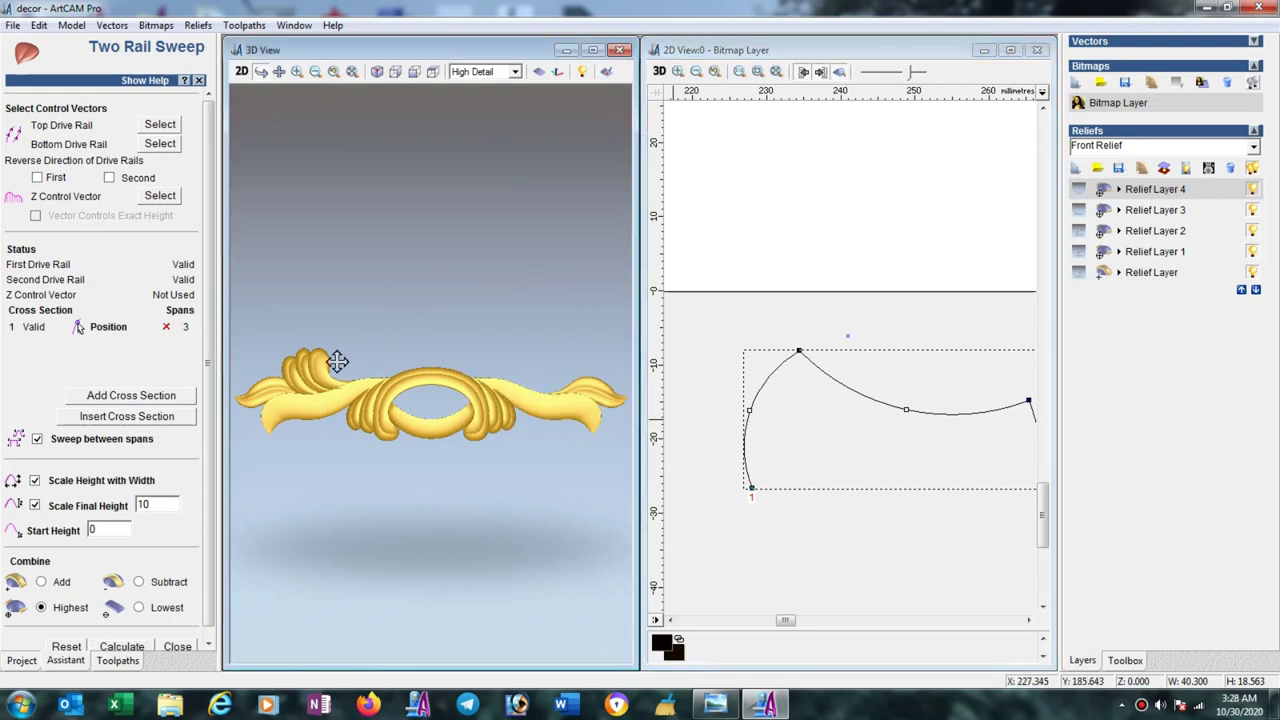
scroll(329, 380, "up", 2)
scroll(329, 380, "up", 2)
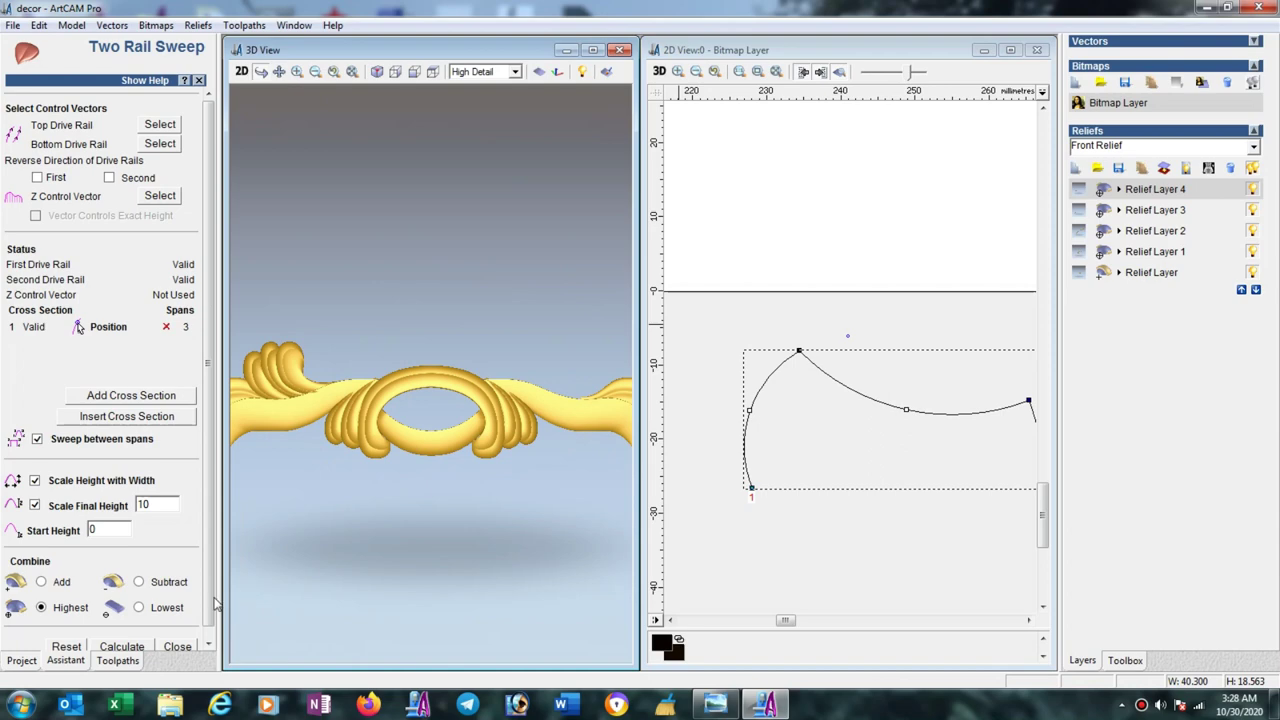
scroll(216, 604, "down", 1)
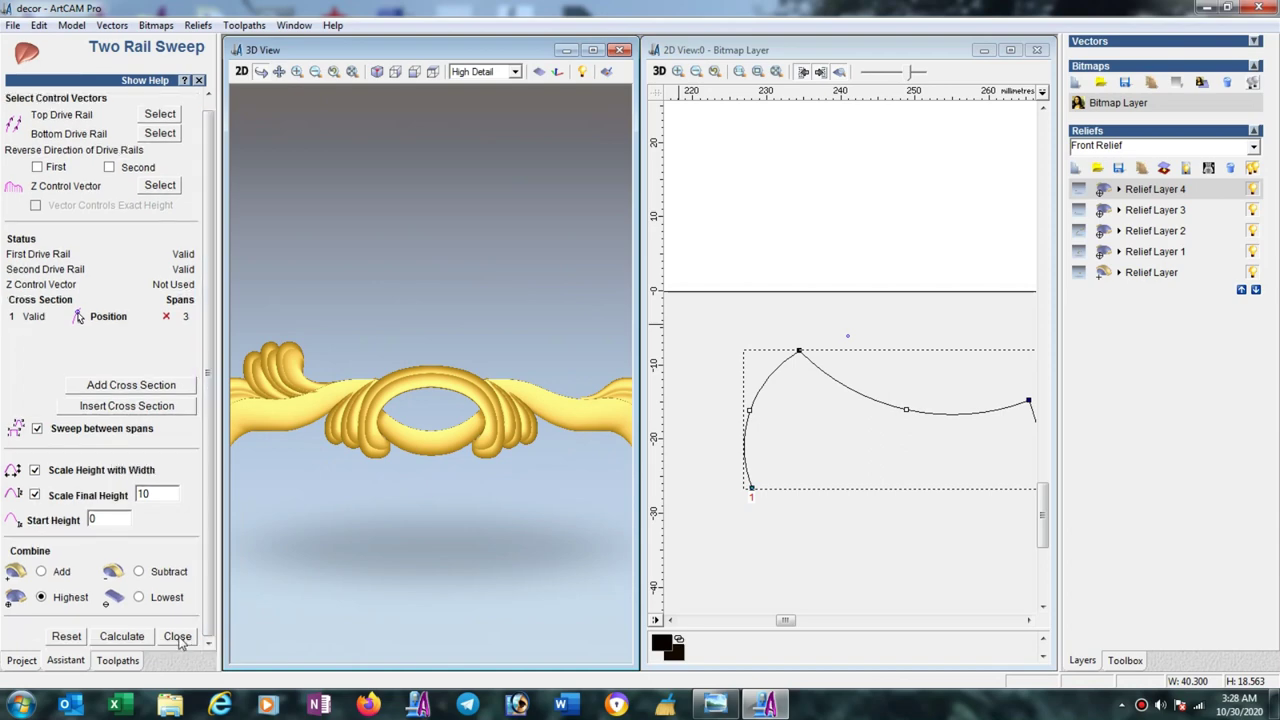
Close the sweep, mirror the relief Left over right, and view both ends in 3D.
left_click(177, 637)
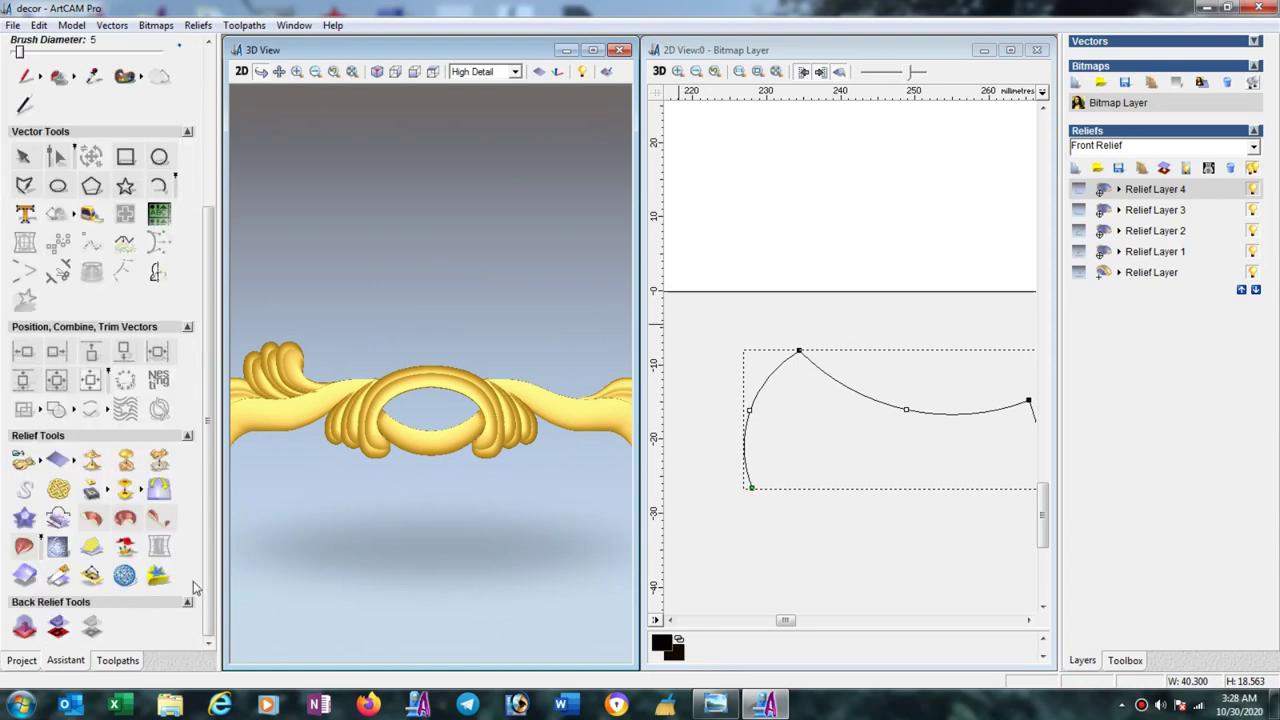
left_click(159, 488)
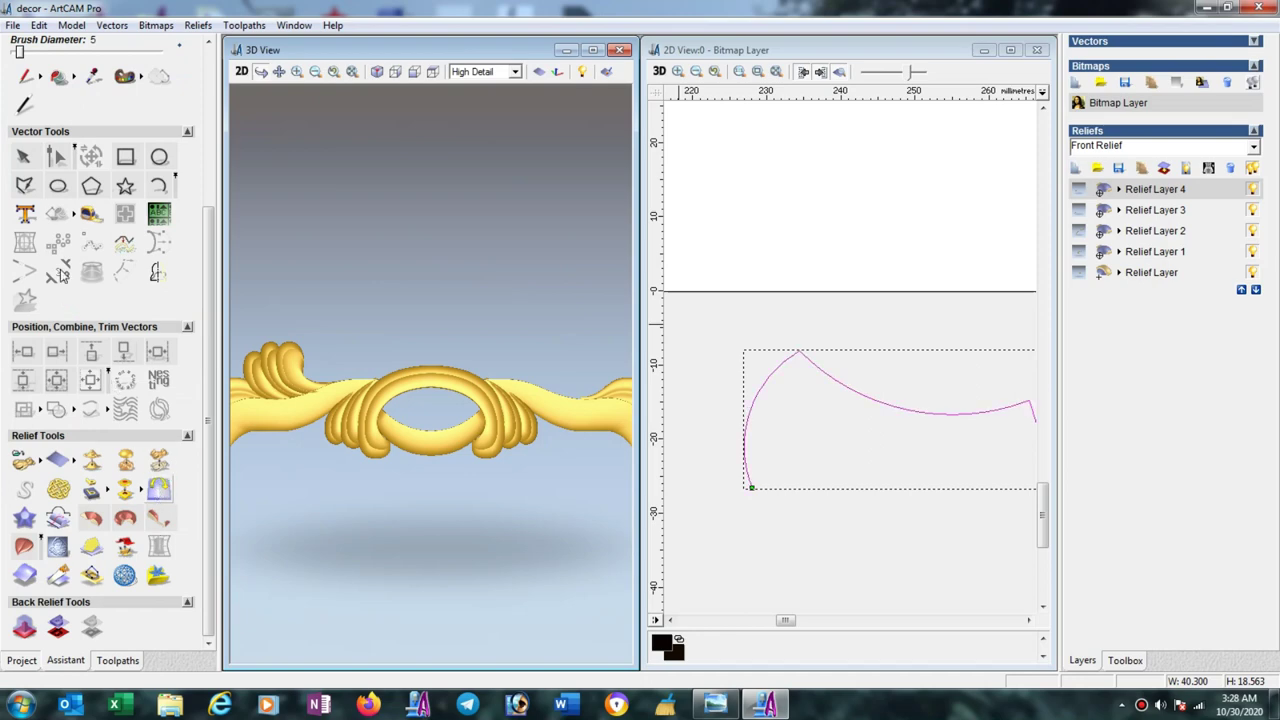
left_click(131, 231)
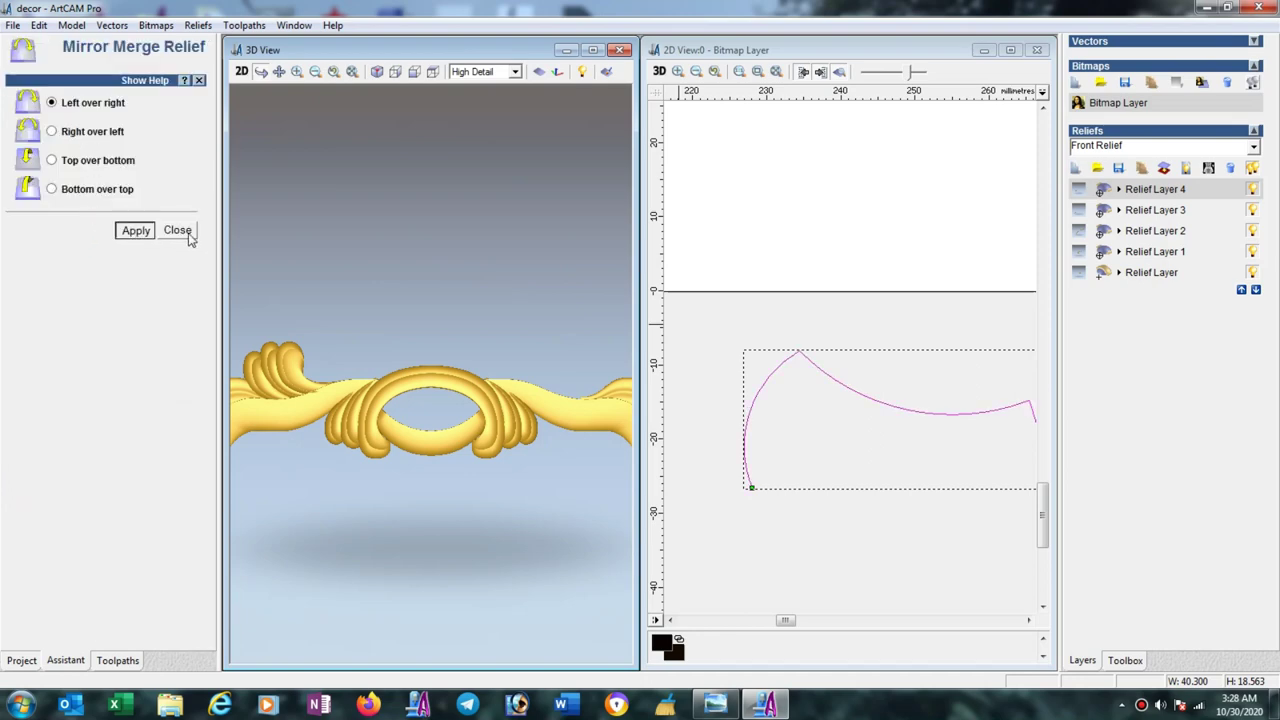
left_click(177, 230)
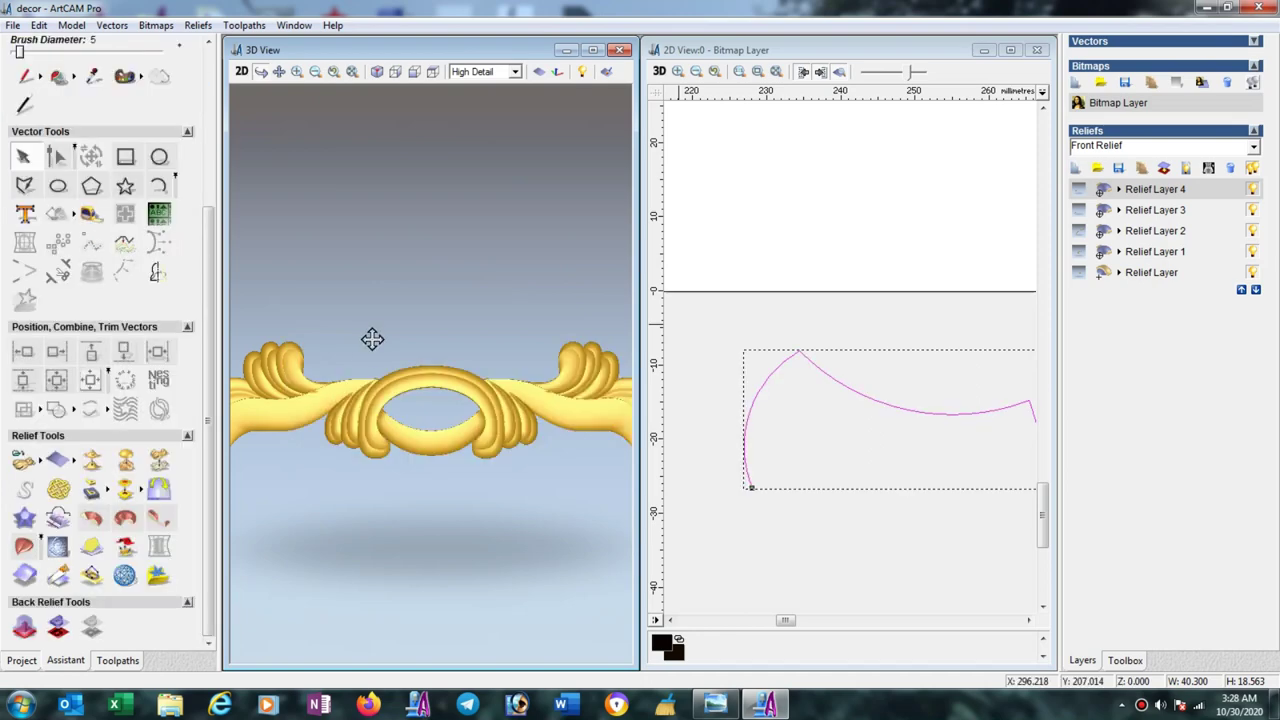
scroll(460, 440, "down", 2)
mouse_move(470, 457)
left_mouse_down()
mouse_move(474, 326)
mouse_move(457, 380)
left_mouse_up()
scroll(398, 415, "up", 2)
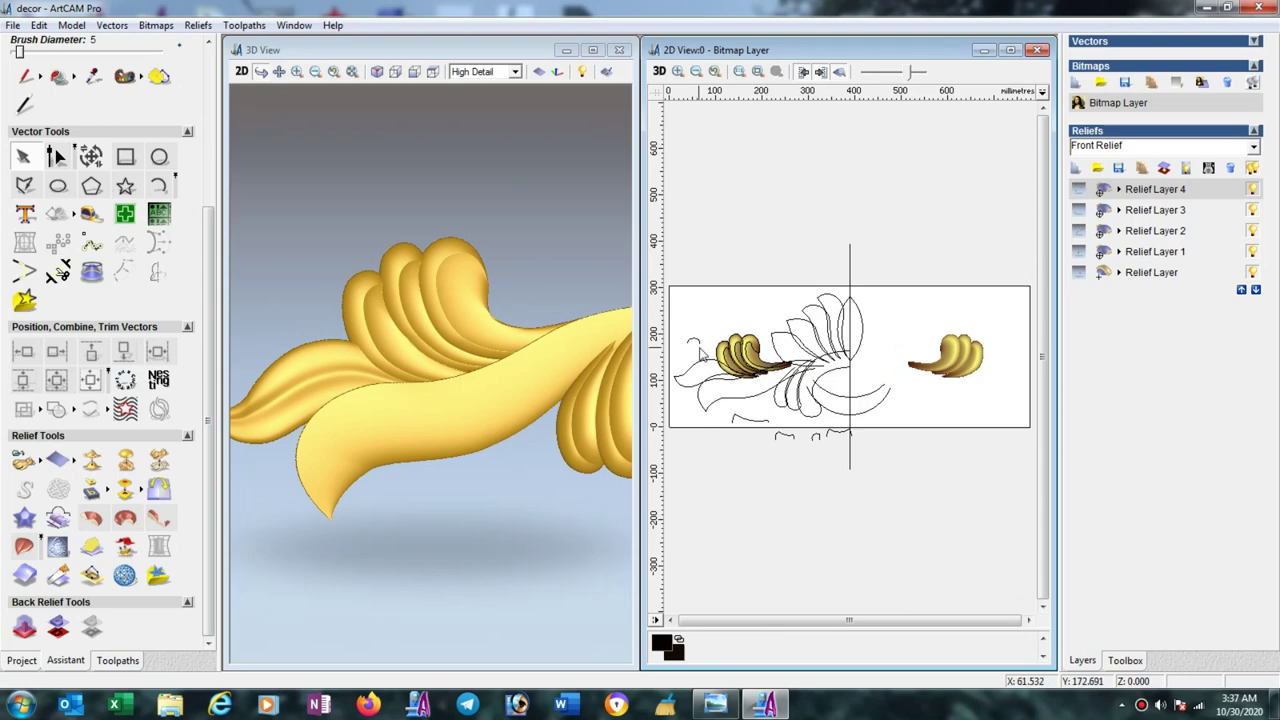
scroll(703, 354, "up", 2)
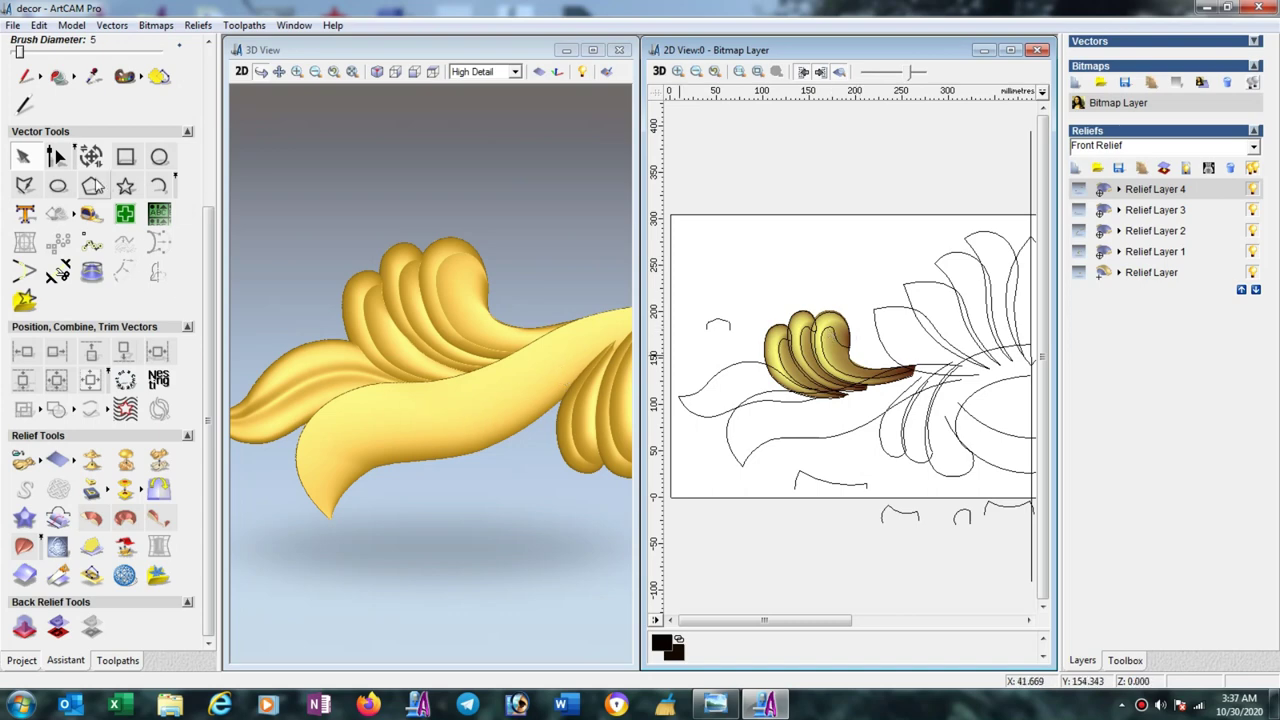
Draw a 20.727 by 10 mm rectangle above the leaves.
left_click(125, 160)
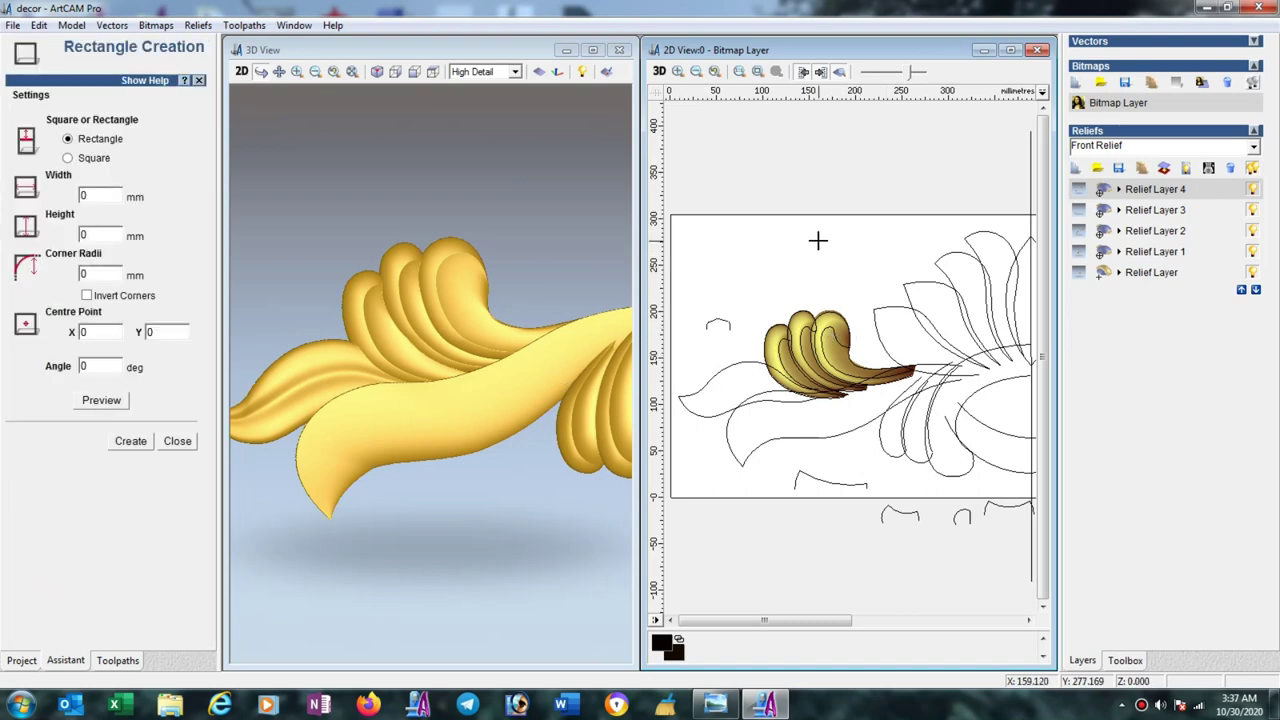
left_click_drag(817, 240, 838, 248)
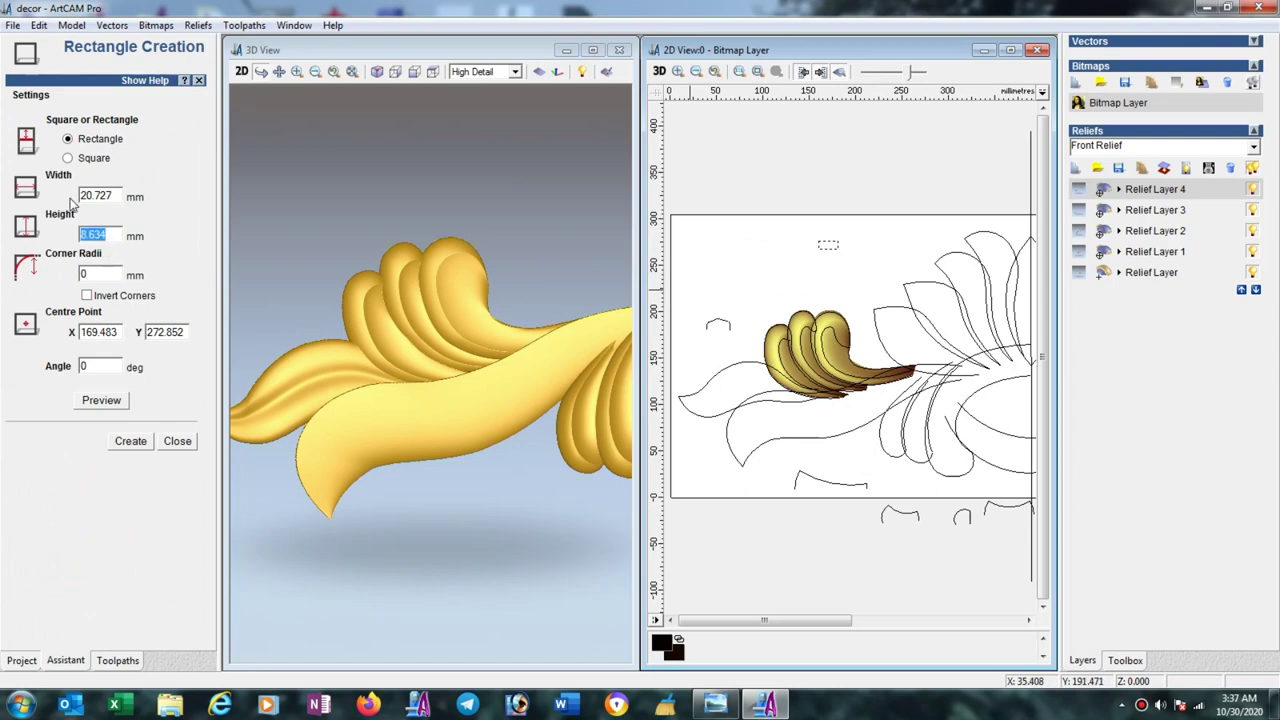
left_click(130, 450)
left_click(178, 441)
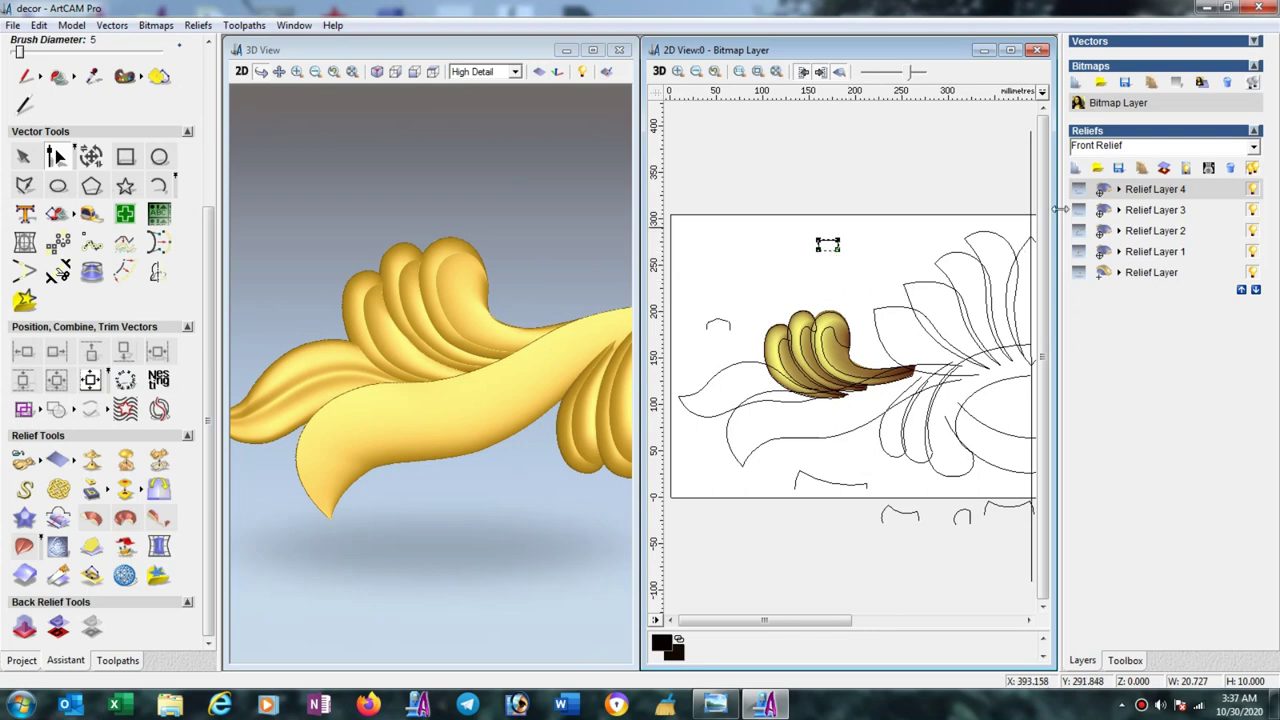
Add Relief Layer 5 and select the scroll leaf curve as a rail.
left_click(1077, 169)
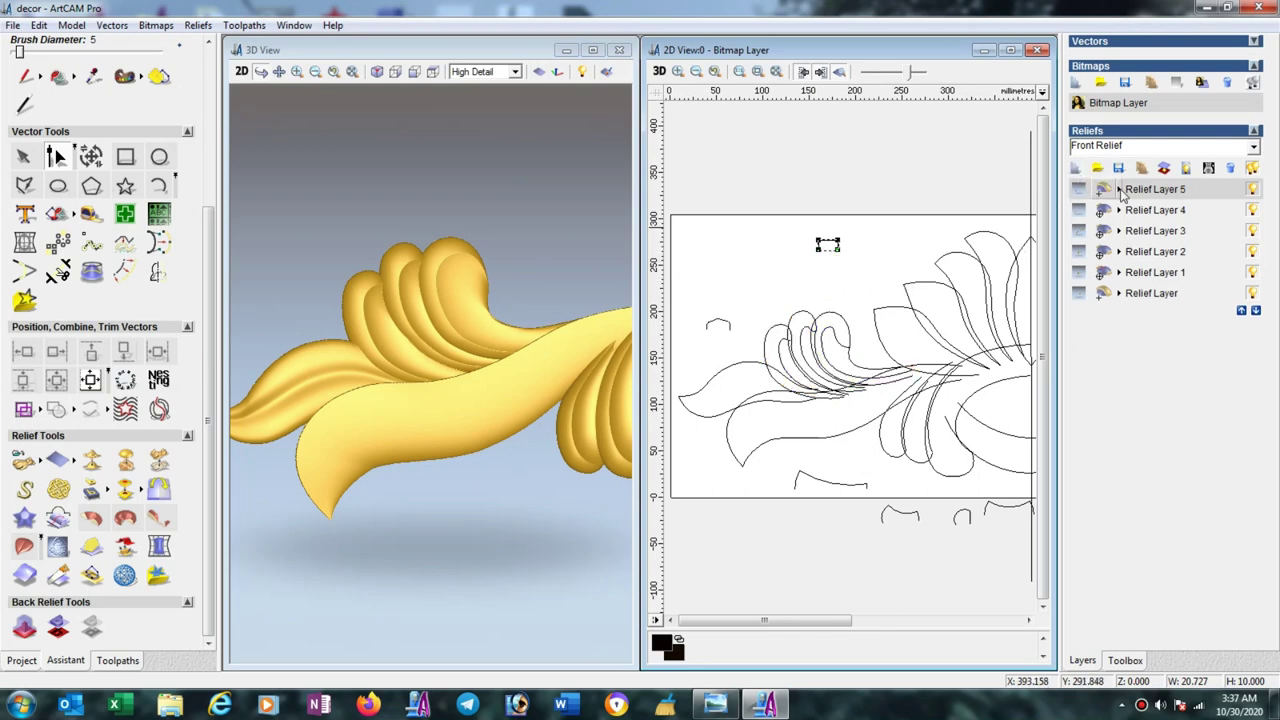
left_click(1120, 192)
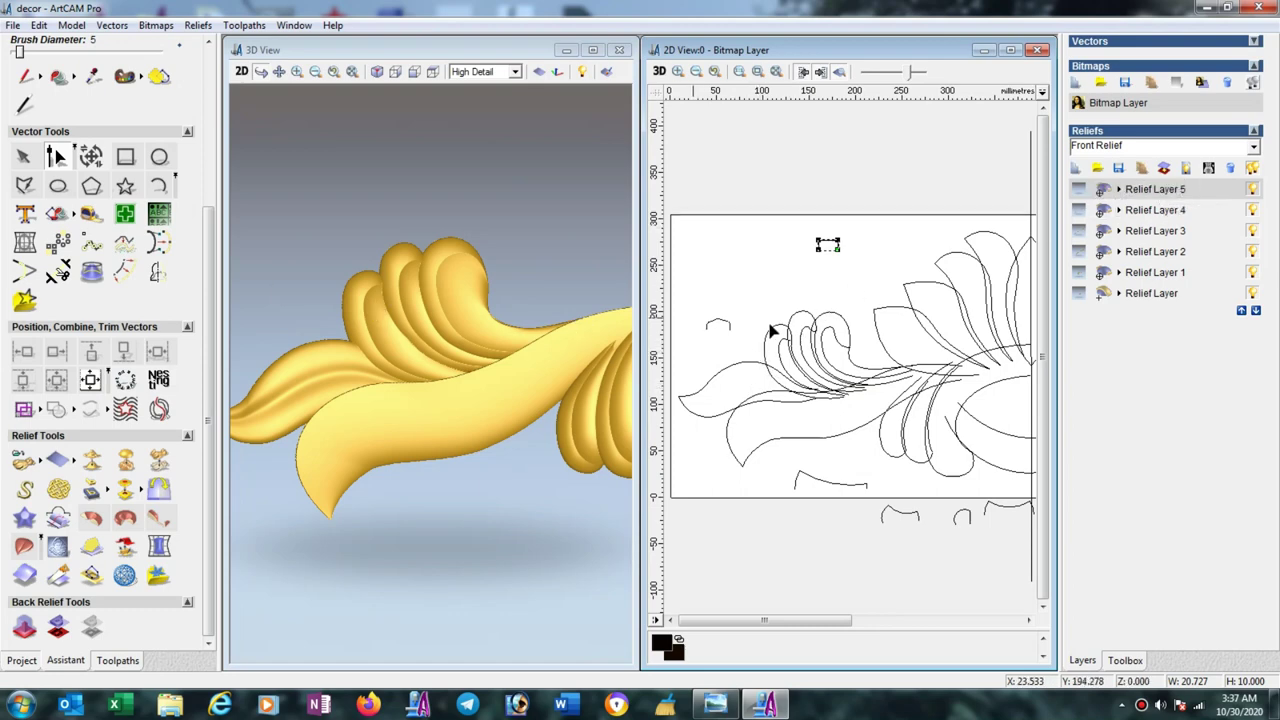
key("n")
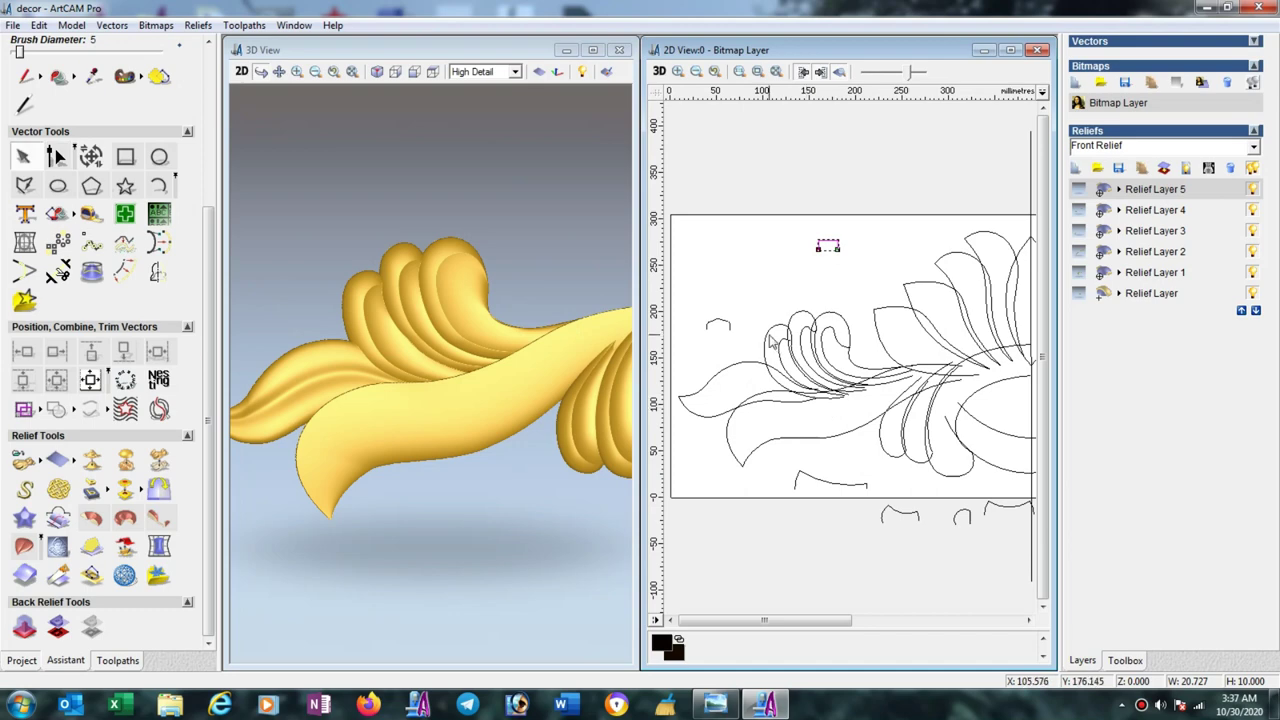
left_click(767, 343)
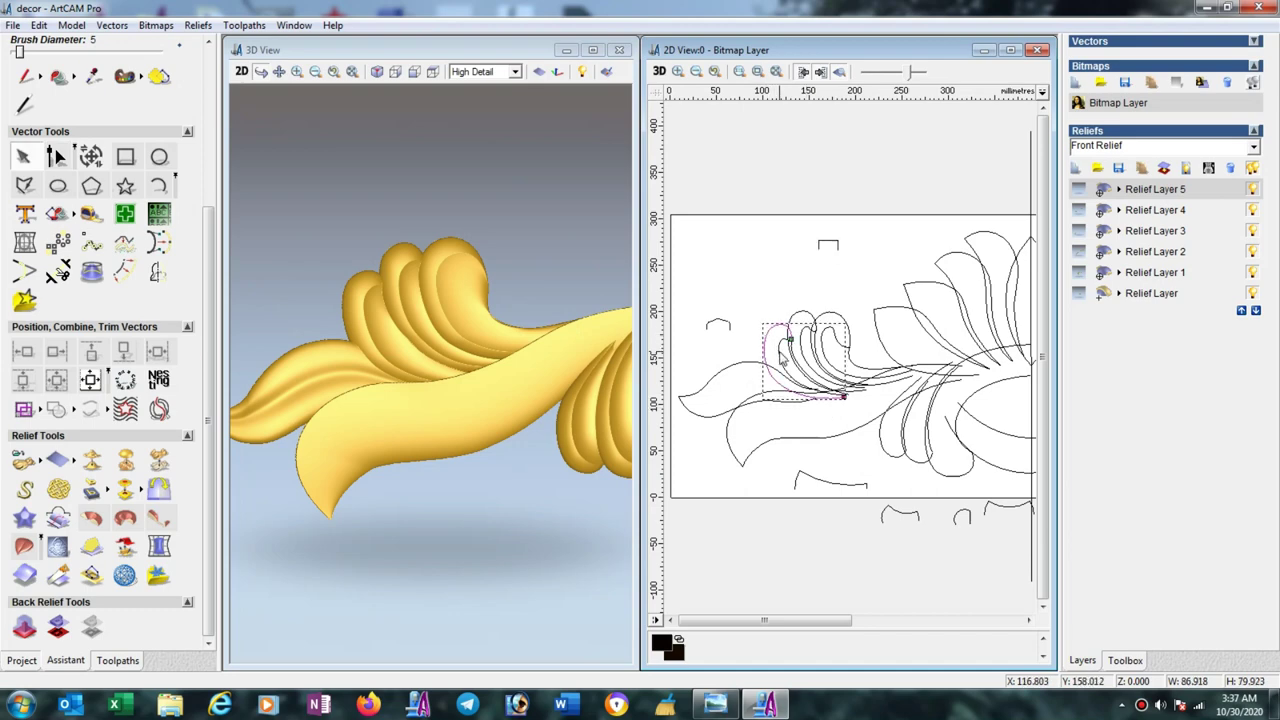
Sweep the first curled strand with the small profile, using the rectangle as height control.
left_click(24, 548)
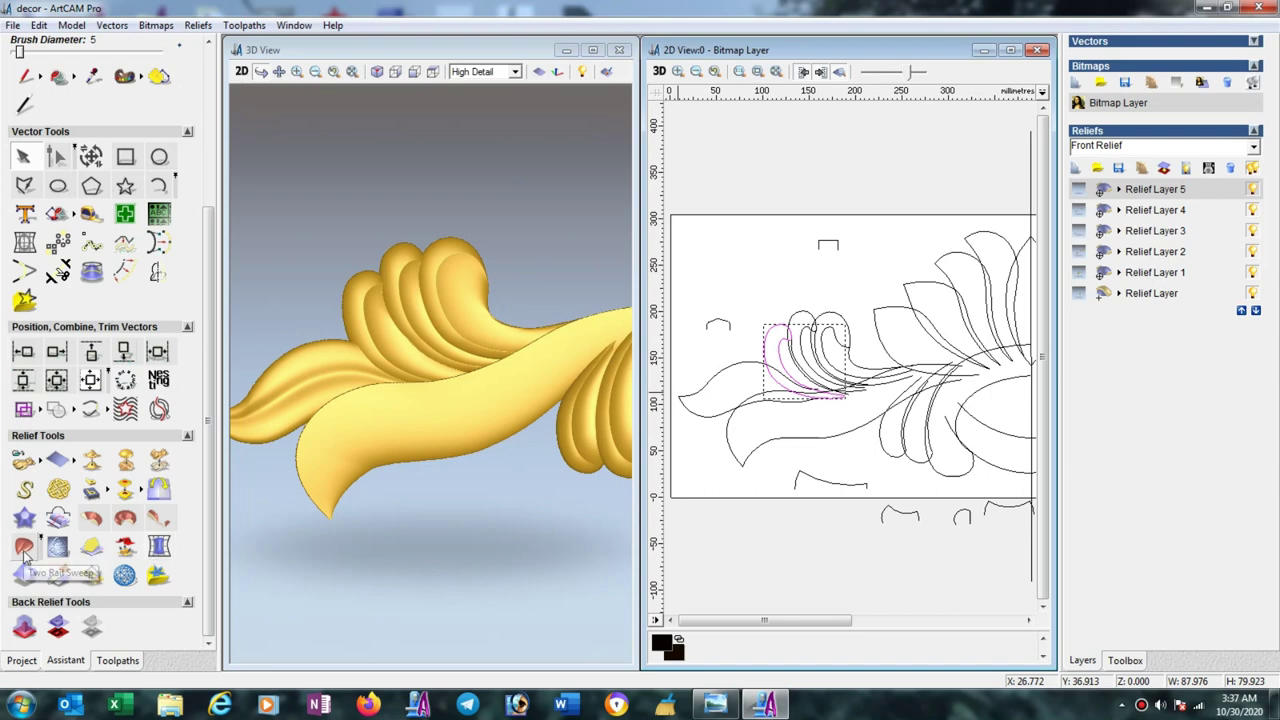
left_click(960, 518)
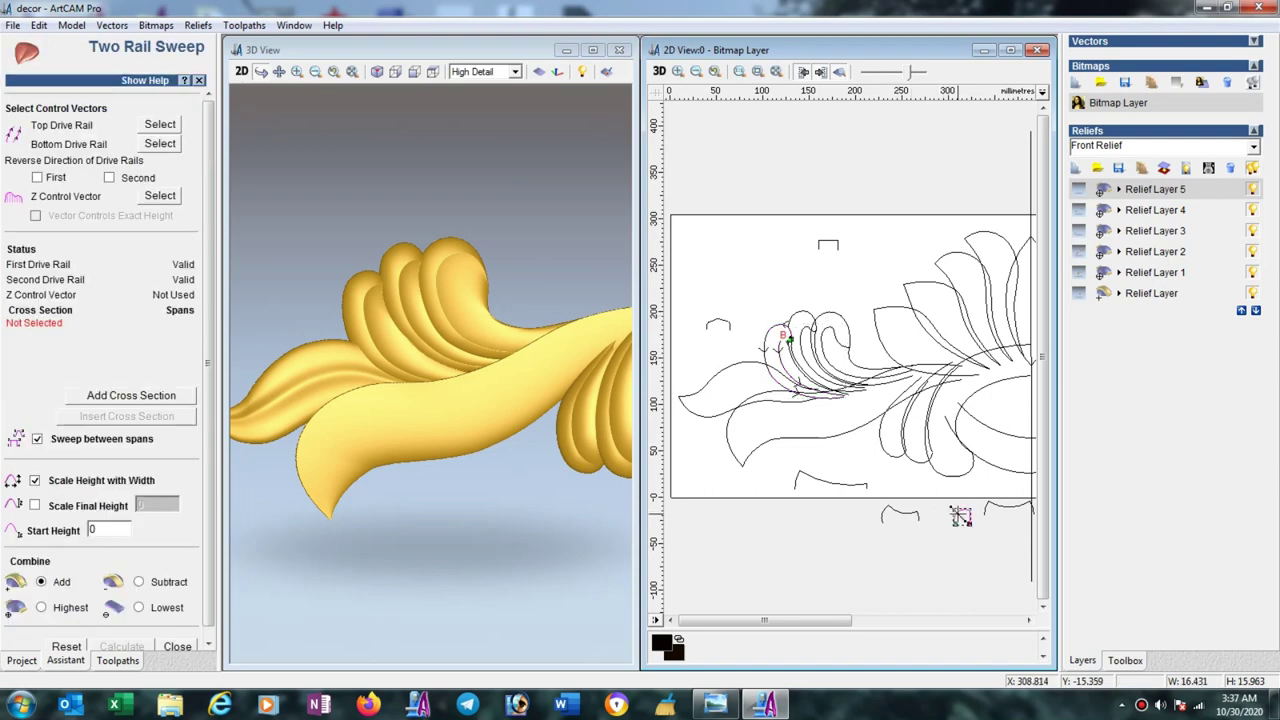
left_click(174, 396)
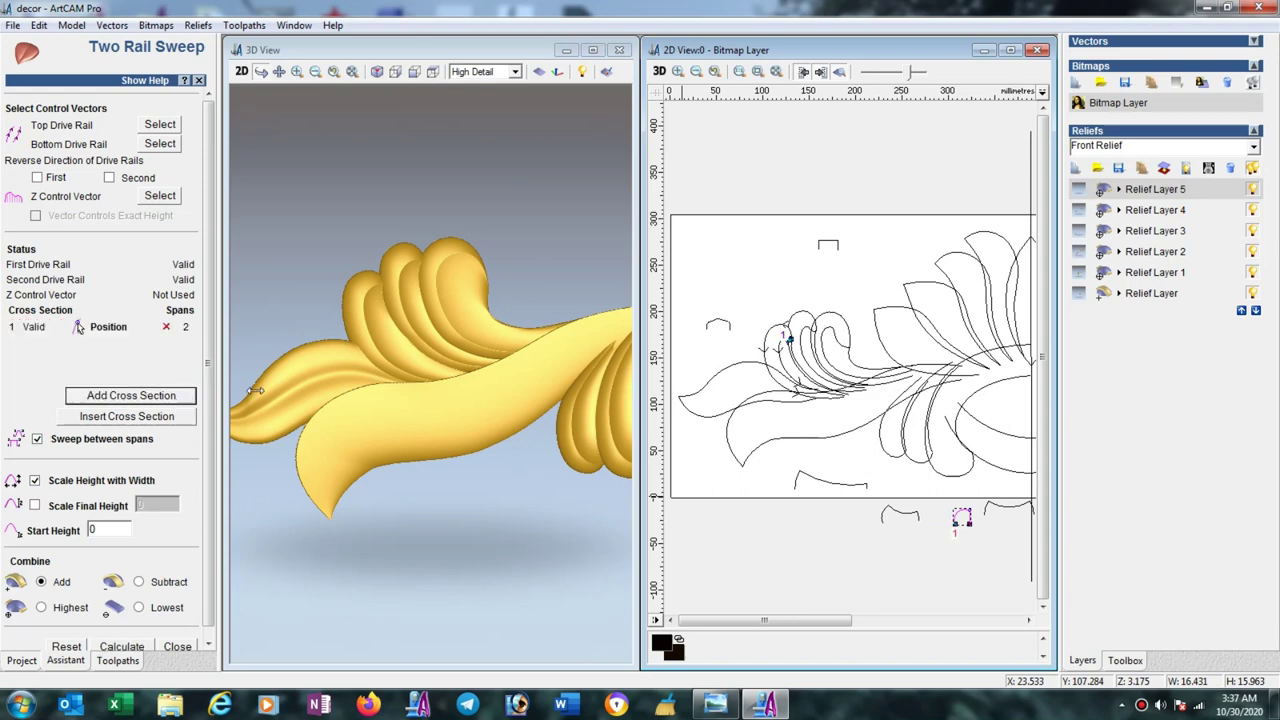
left_click(822, 251)
left_click(160, 196)
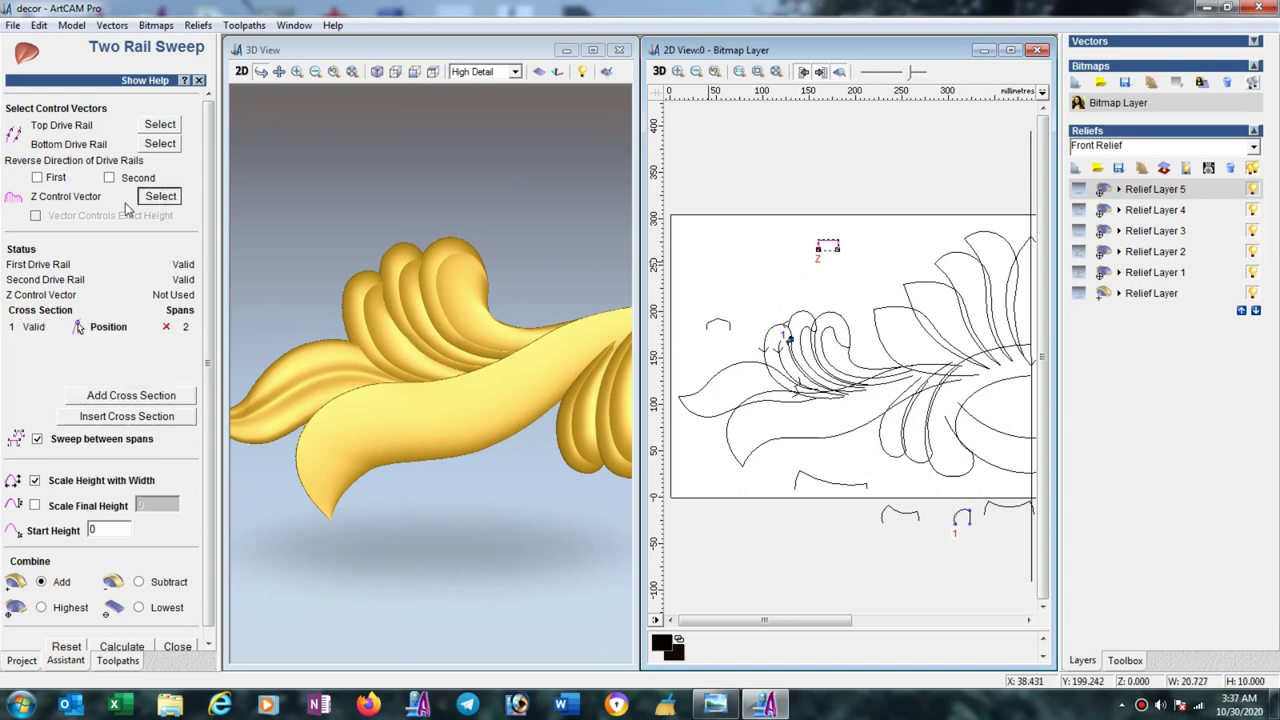
left_click(35, 217)
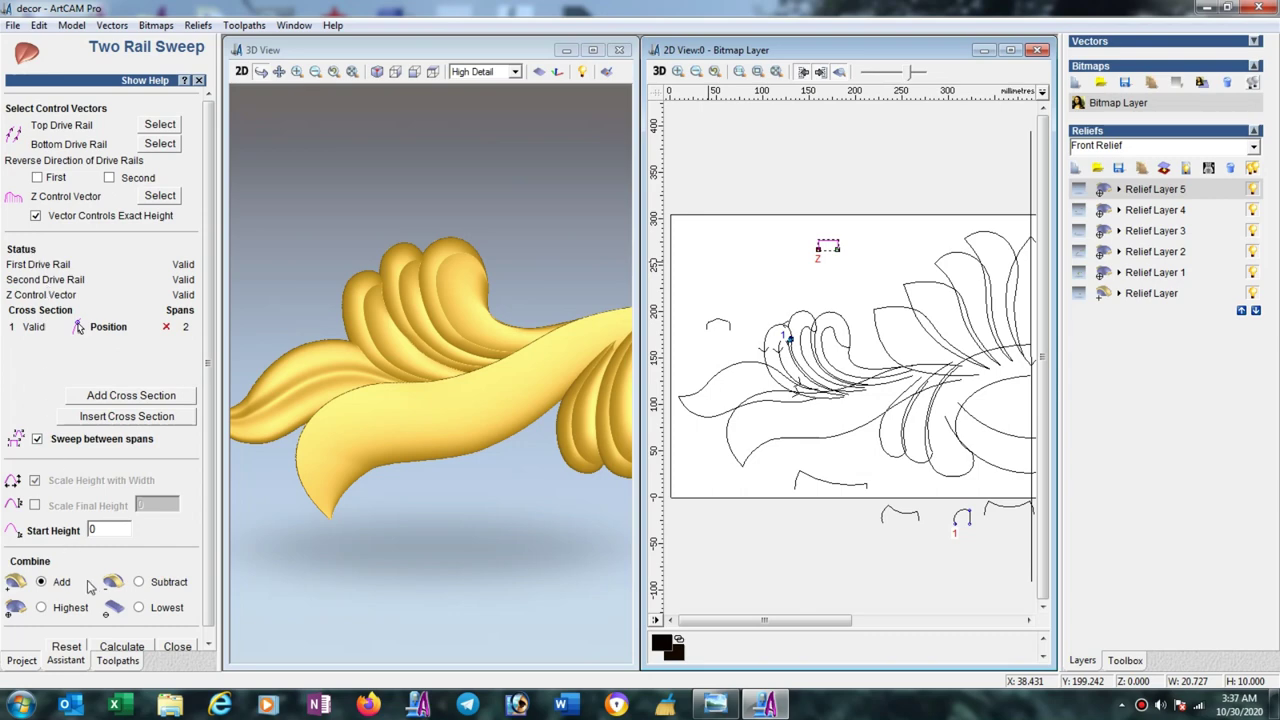
left_click(121, 648)
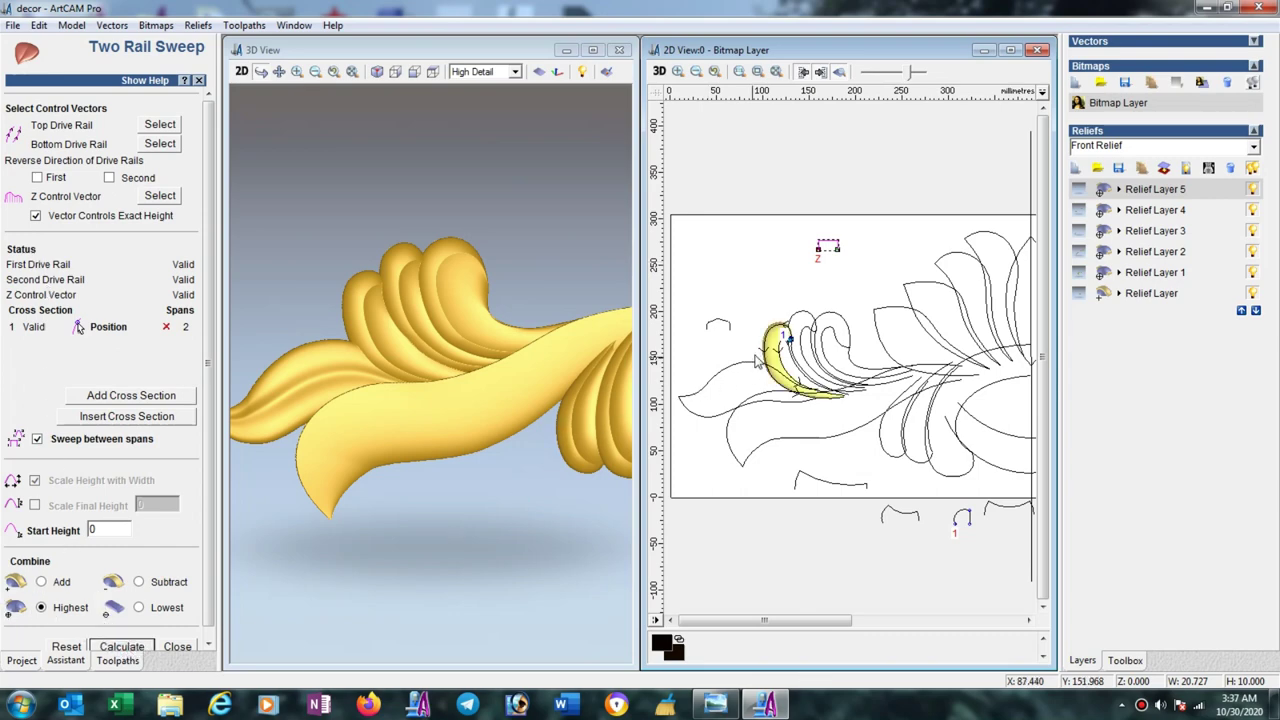
Sweep two more curled strands on the next curl rails and close the sweep.
left_click(797, 320)
left_click(804, 346)
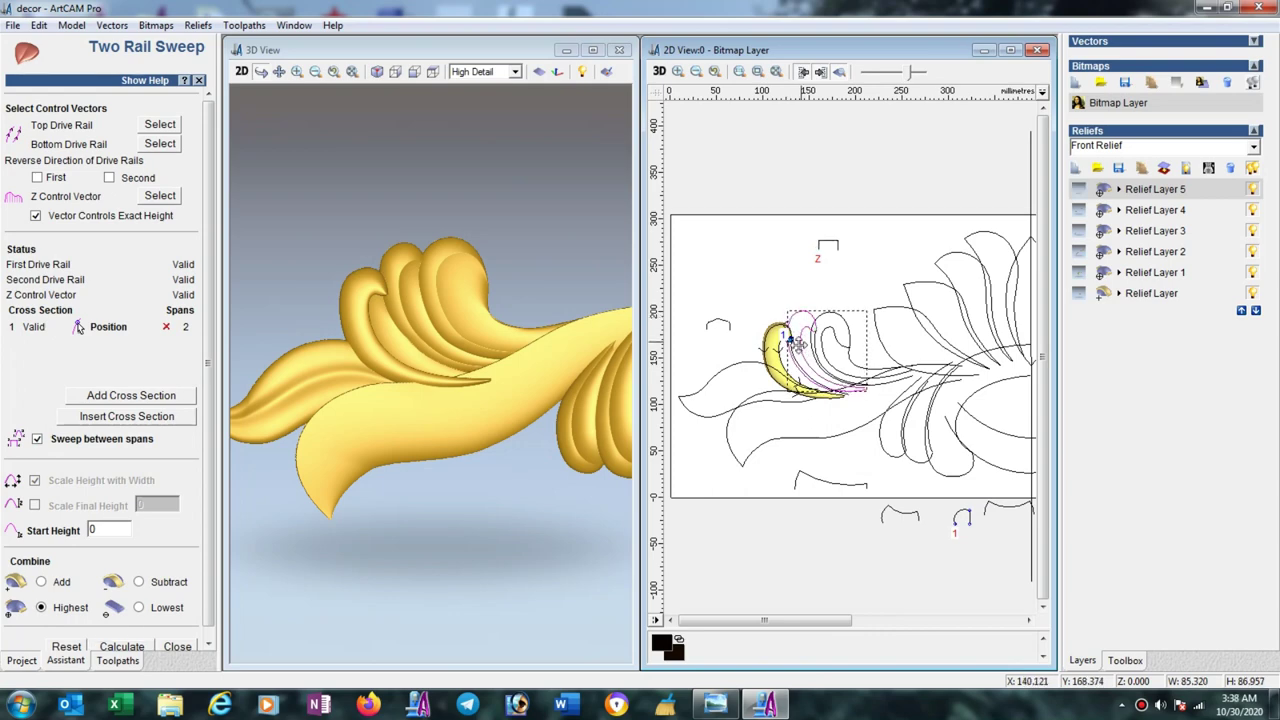
left_click(163, 126)
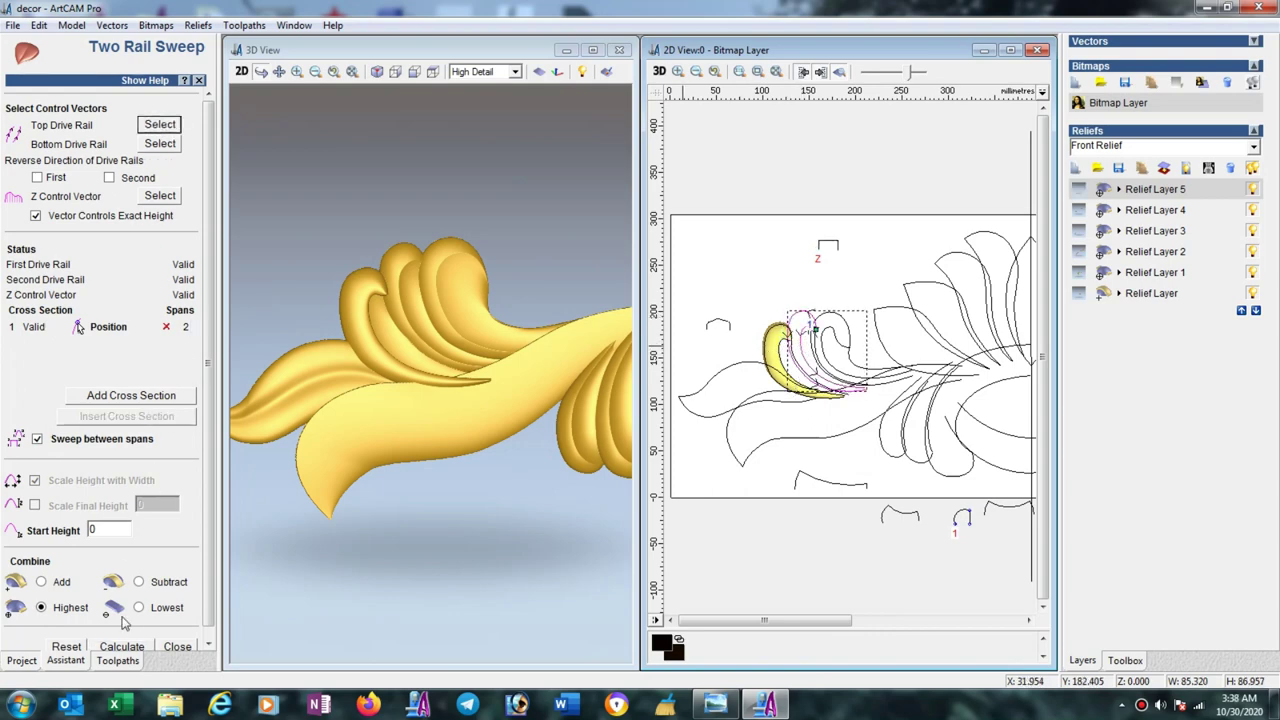
left_click(128, 650)
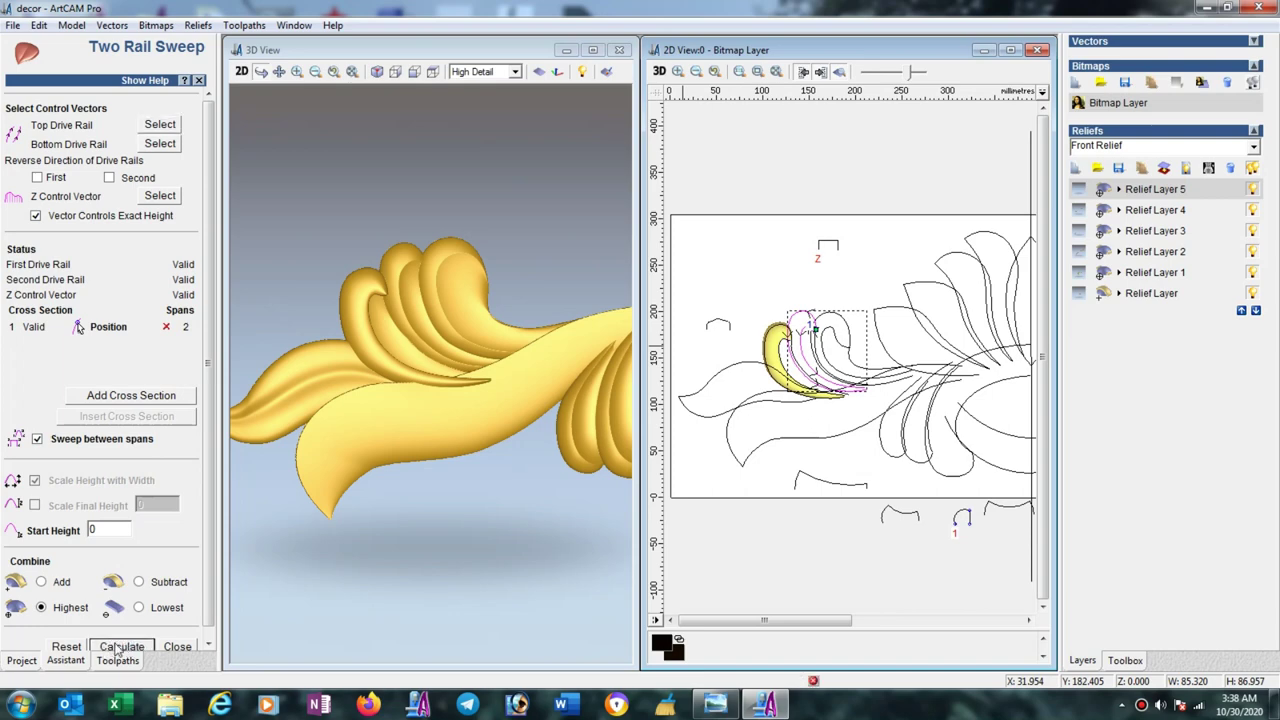
left_click(848, 340)
left_click(838, 345)
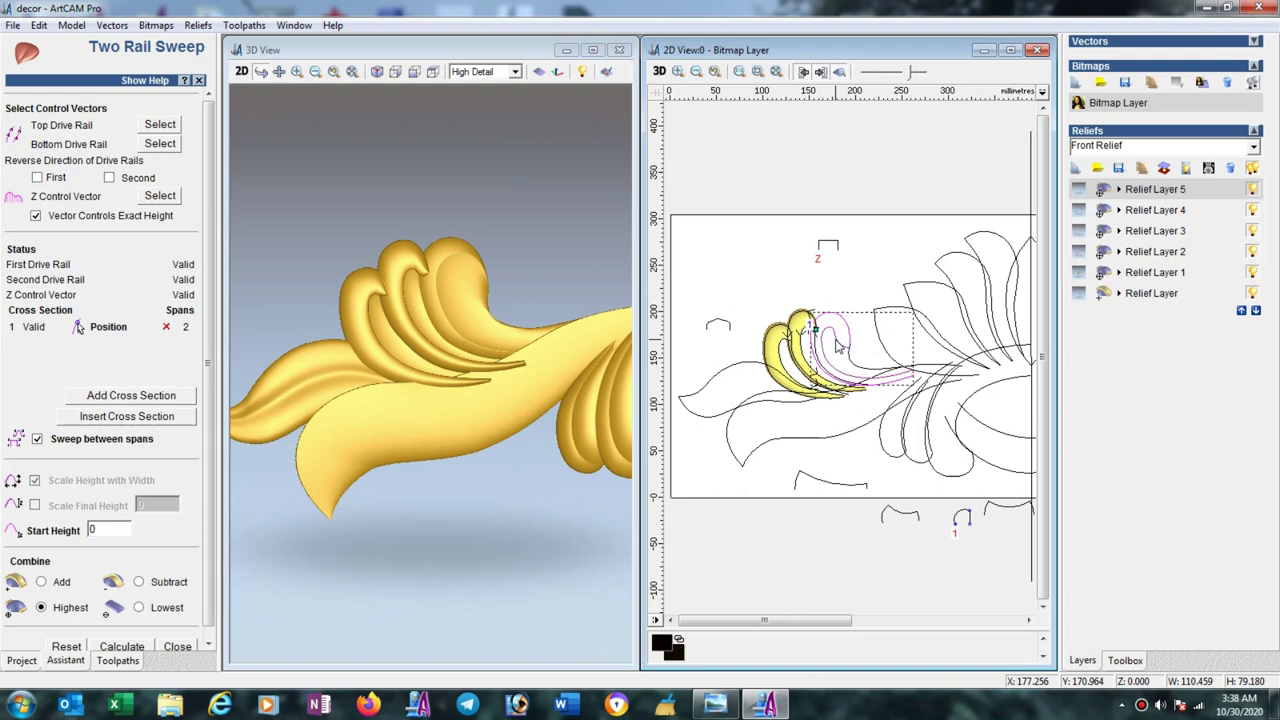
left_click(166, 127)
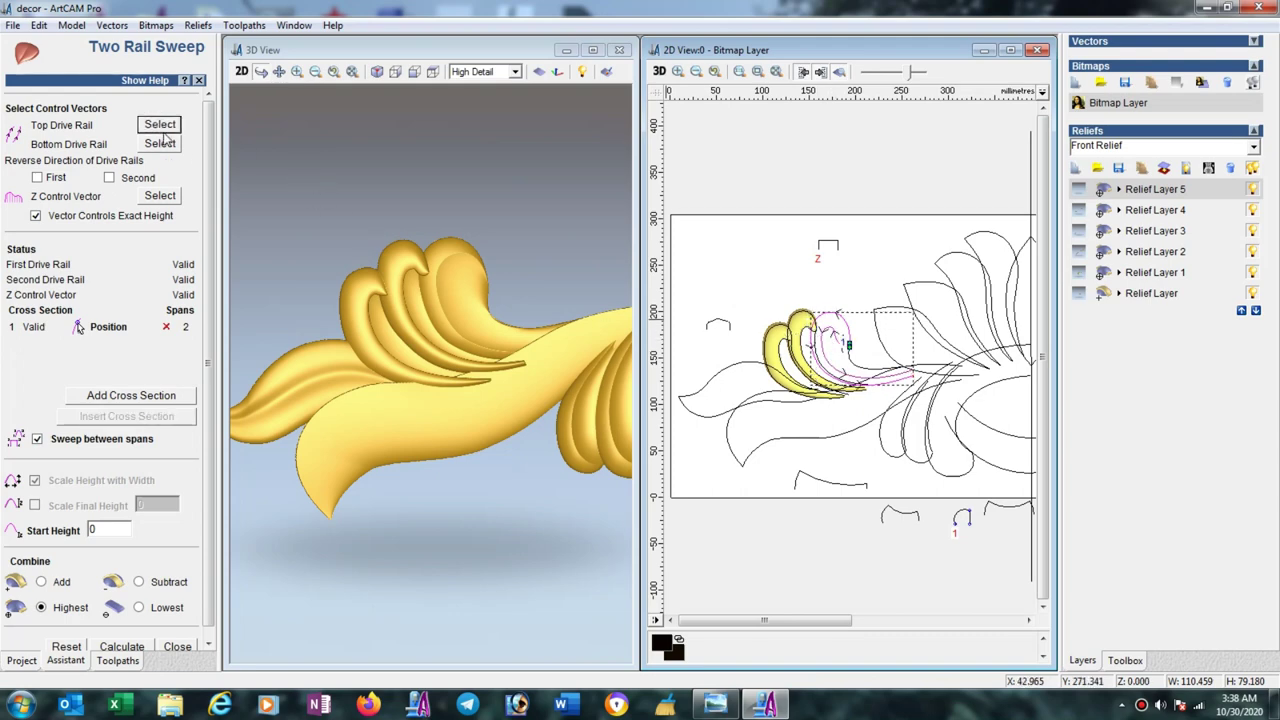
left_click(122, 647)
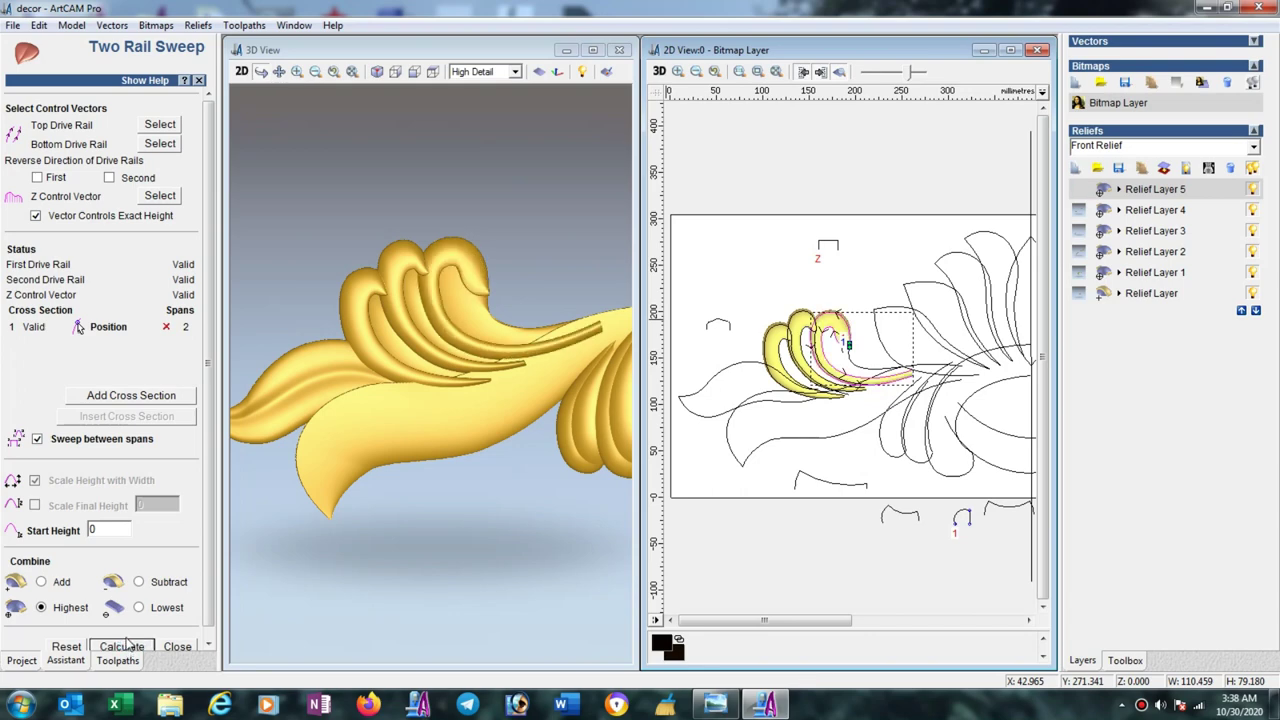
left_click(178, 647)
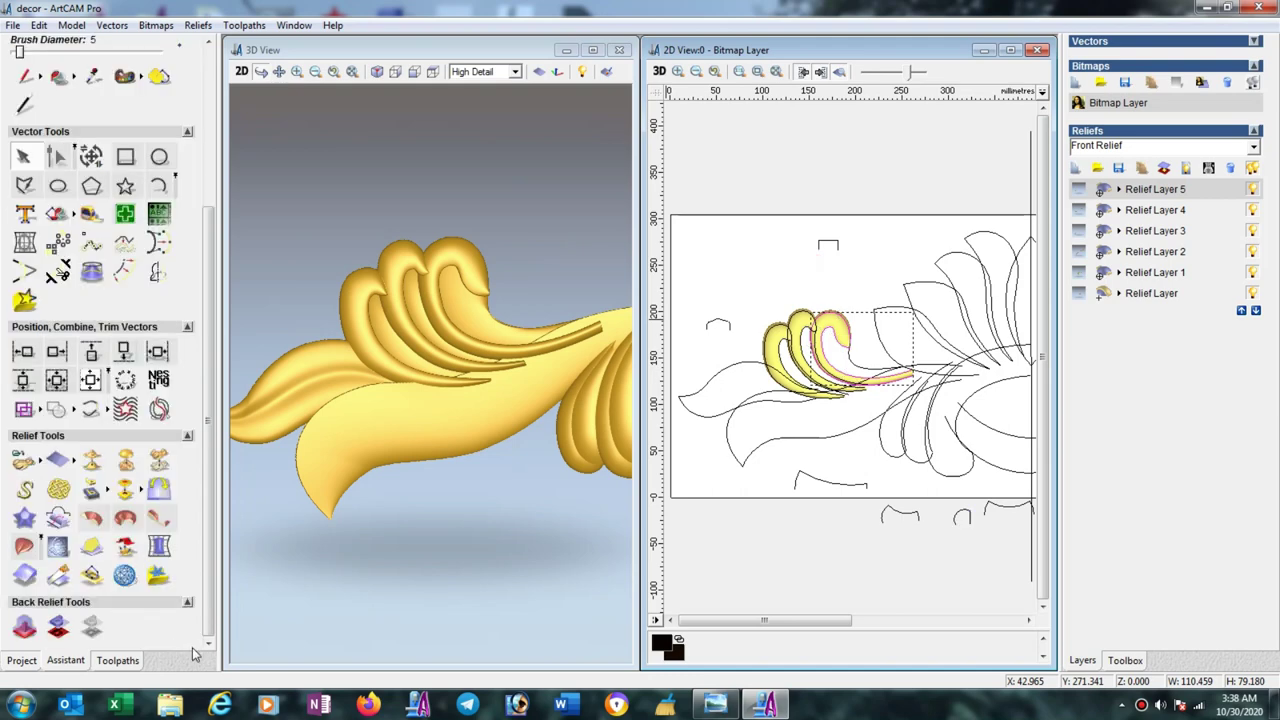
Carve the upper strand's tip with Lock Zero Plane, diameter 93 and 12% strength.
left_click(58, 548)
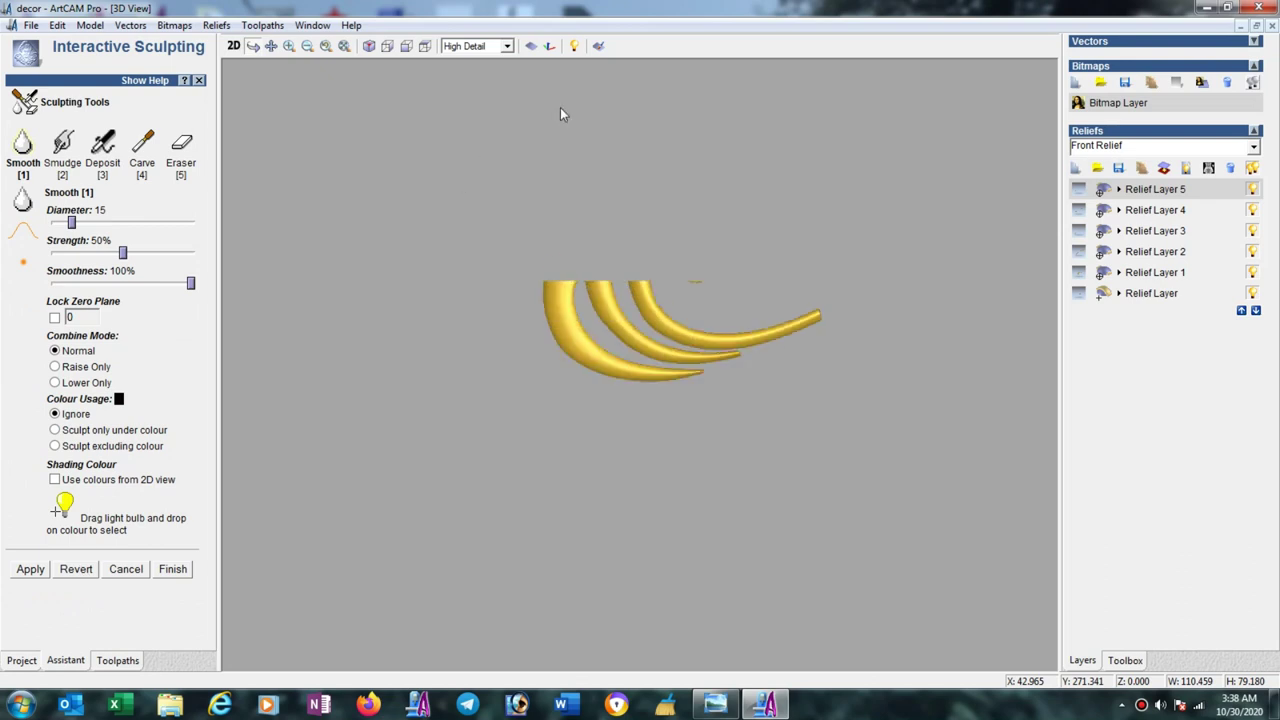
left_click(598, 46)
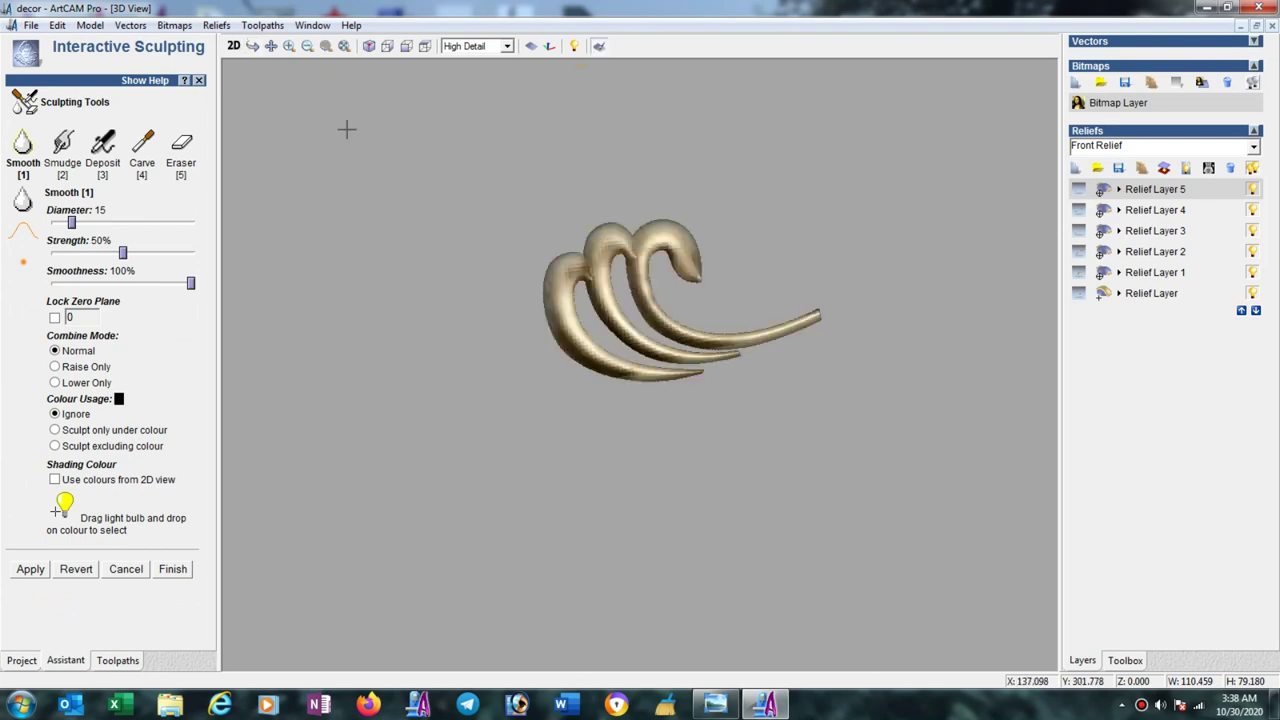
left_click(146, 155)
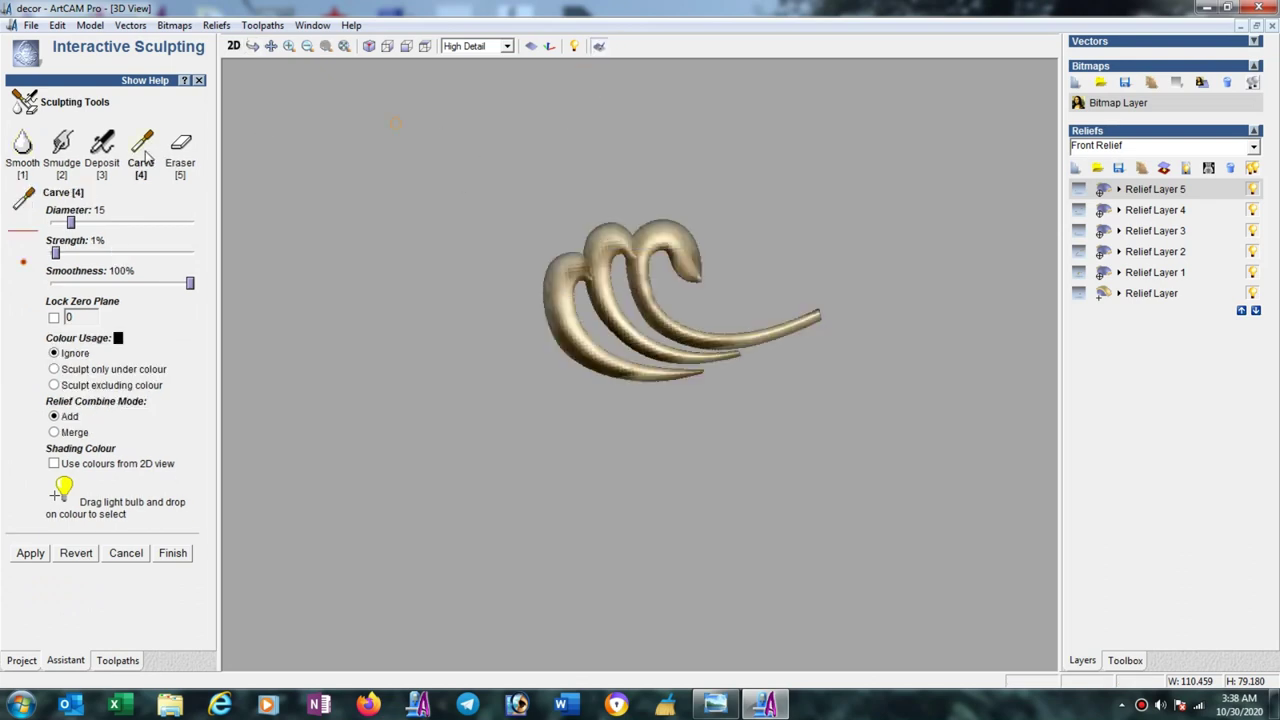
left_click(54, 318)
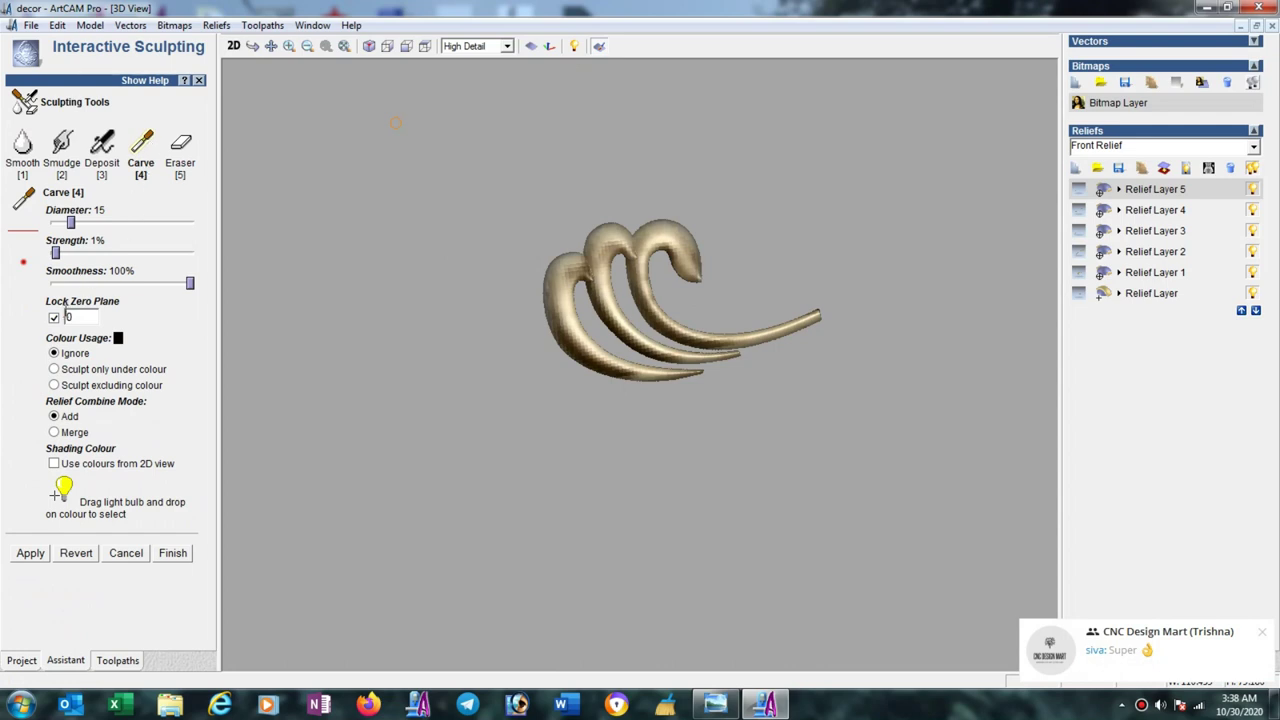
left_click(157, 222)
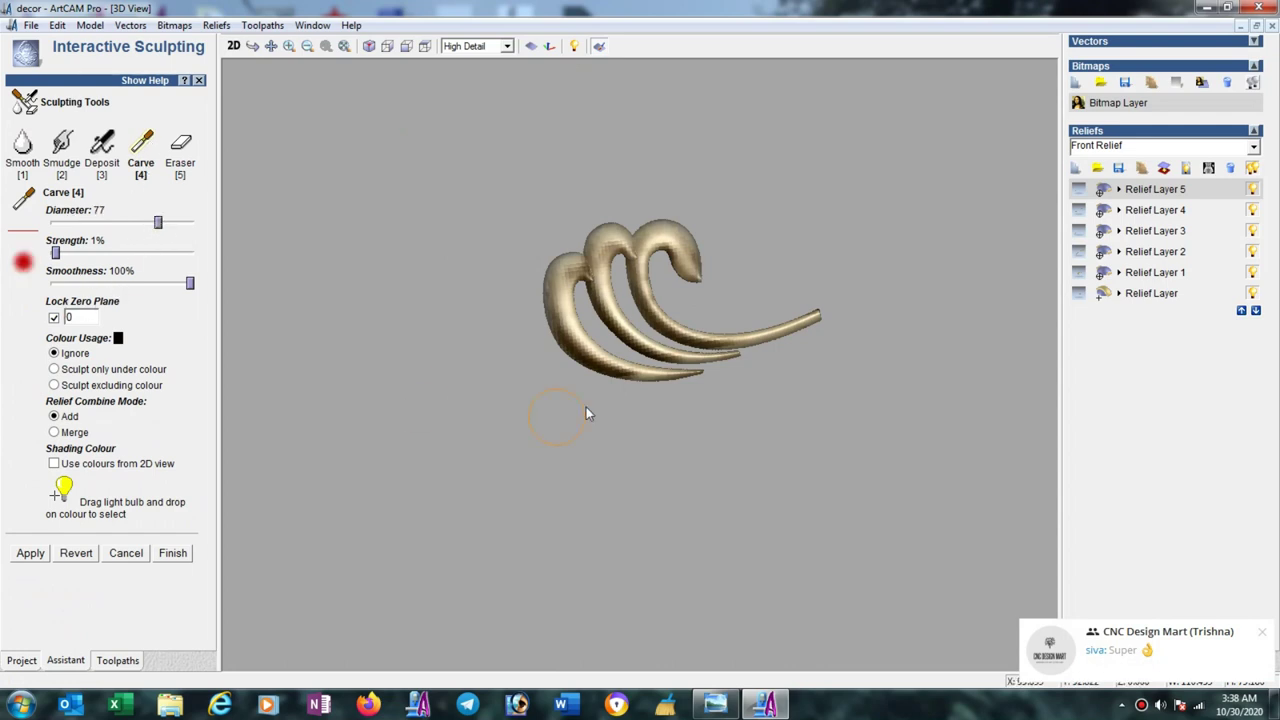
left_click(181, 224)
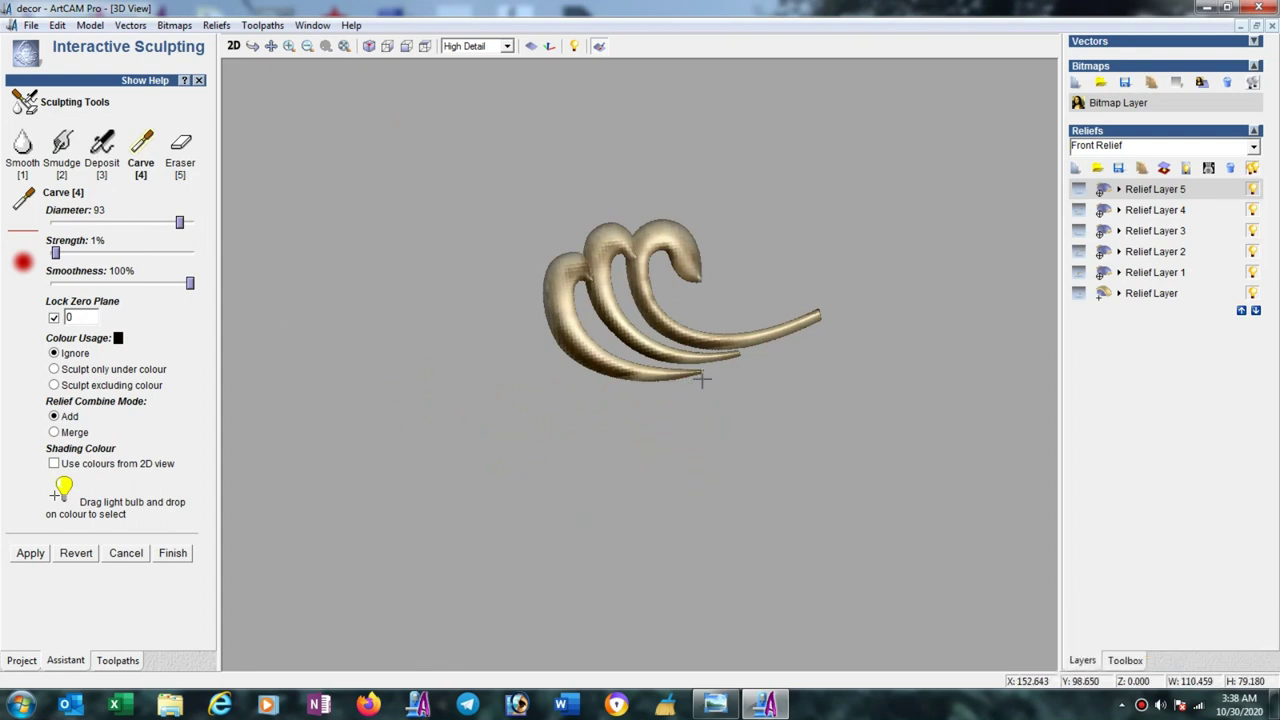
left_click_drag(57, 254, 62, 256)
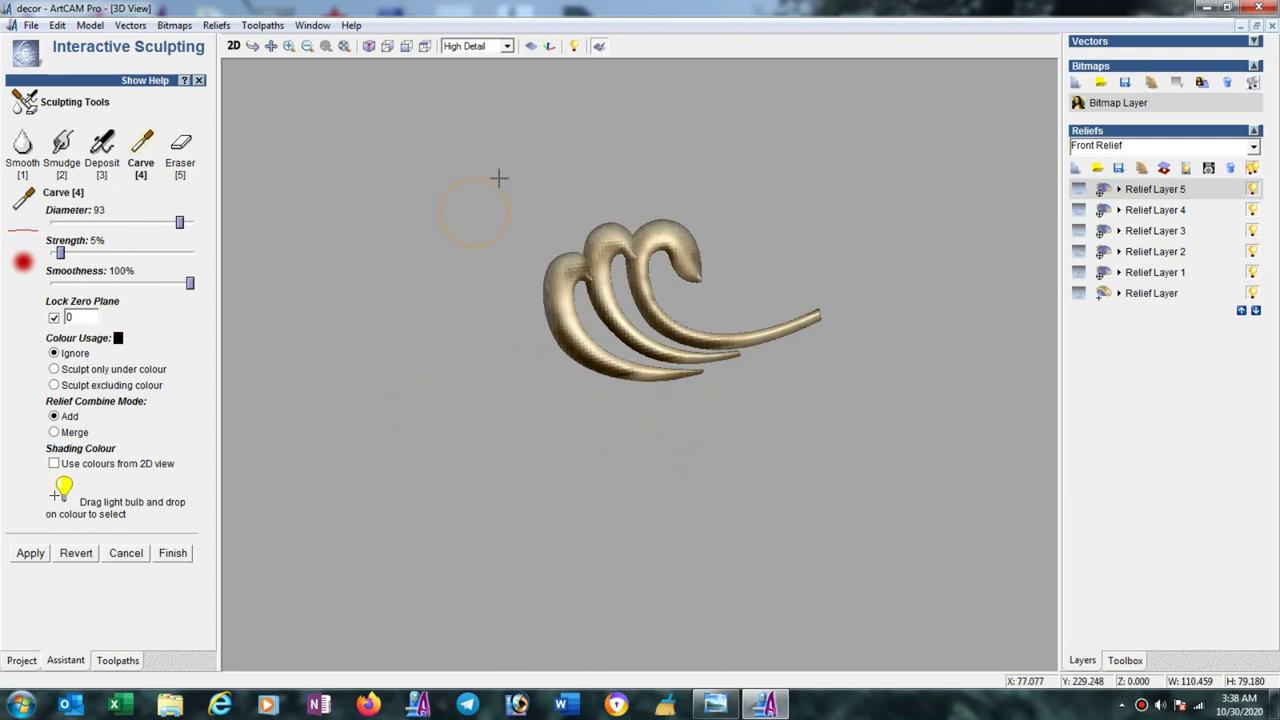
left_click(72, 256)
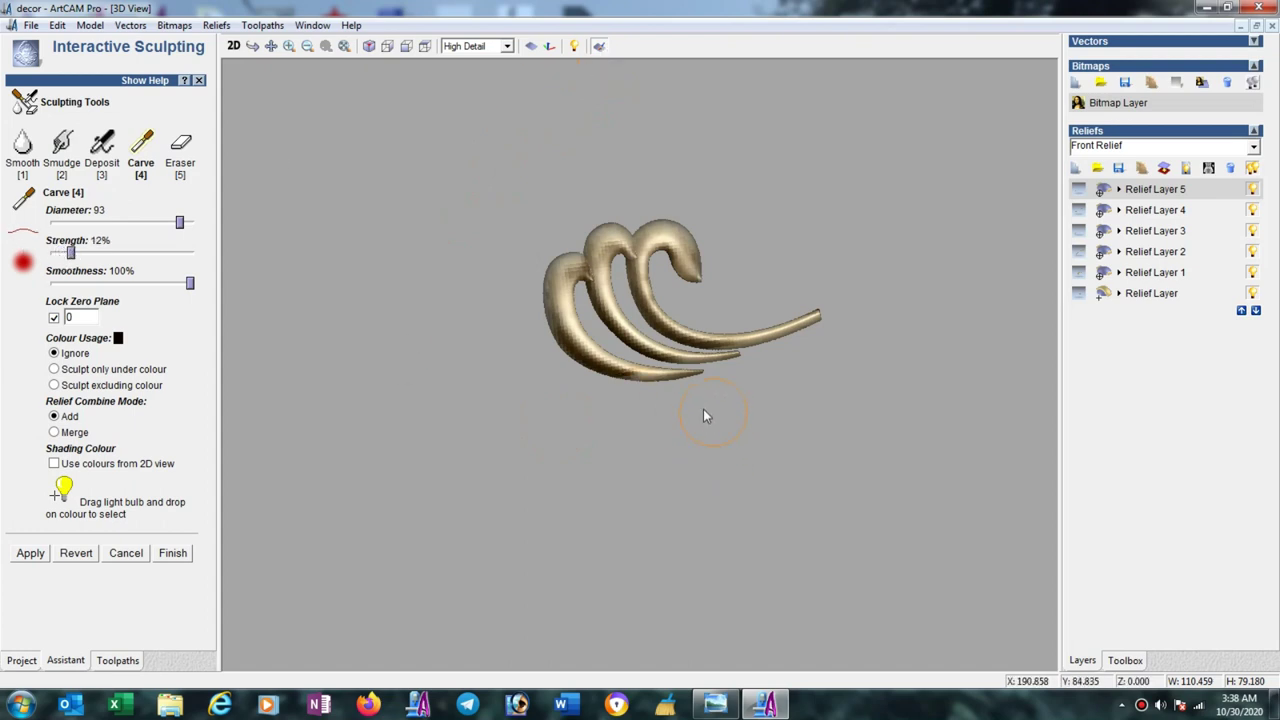
mouse_move(806, 330)
left_mouse_down()
mouse_move(648, 401)
mouse_move(726, 377)
mouse_move(666, 380)
mouse_move(766, 360)
mouse_move(723, 373)
mouse_move(770, 335)
mouse_move(606, 394)
mouse_move(843, 317)
mouse_move(410, 485)
left_mouse_up()
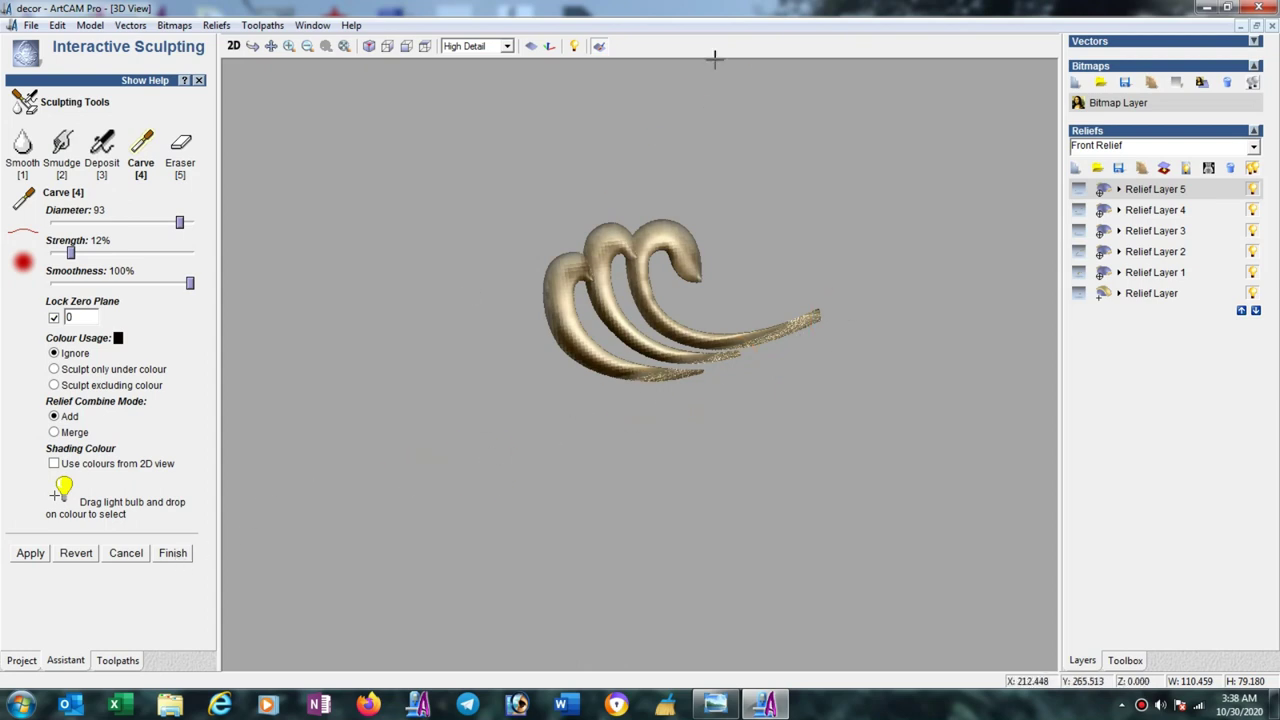
left_click(598, 46)
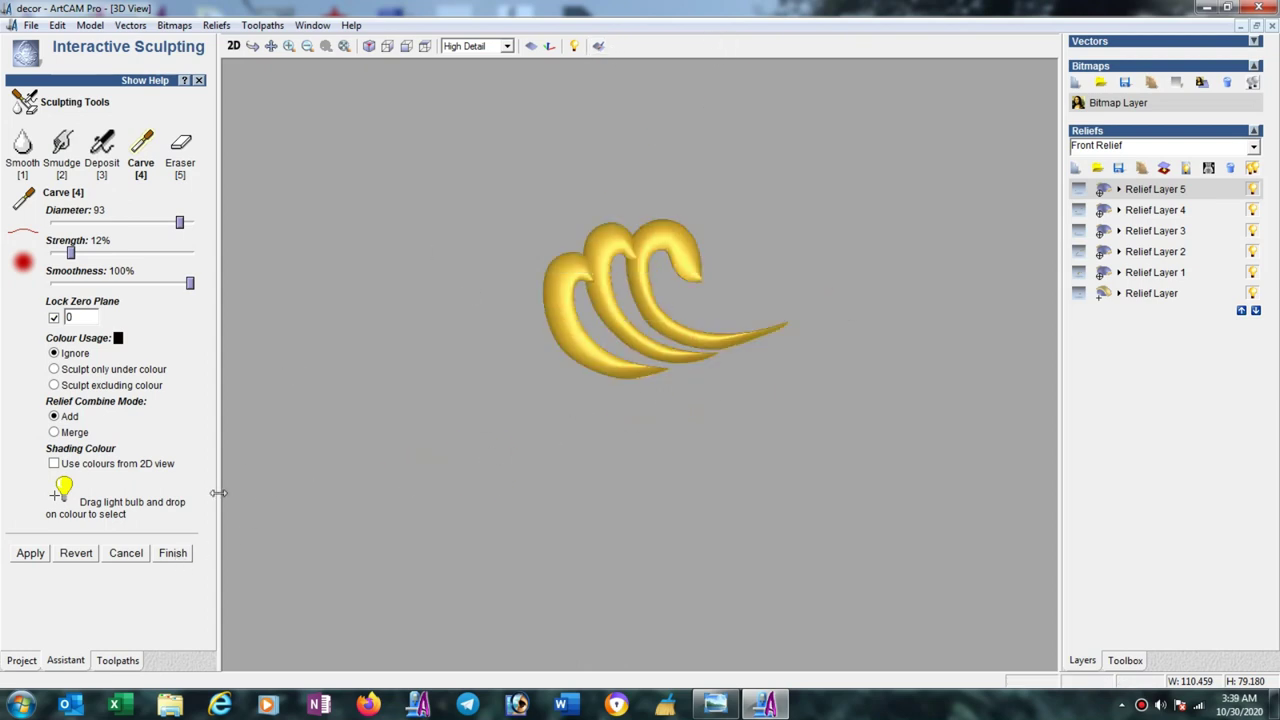
Restart sculpting with locked-zero carving at 1% strength and diameter 78, then finish.
left_click(172, 553)
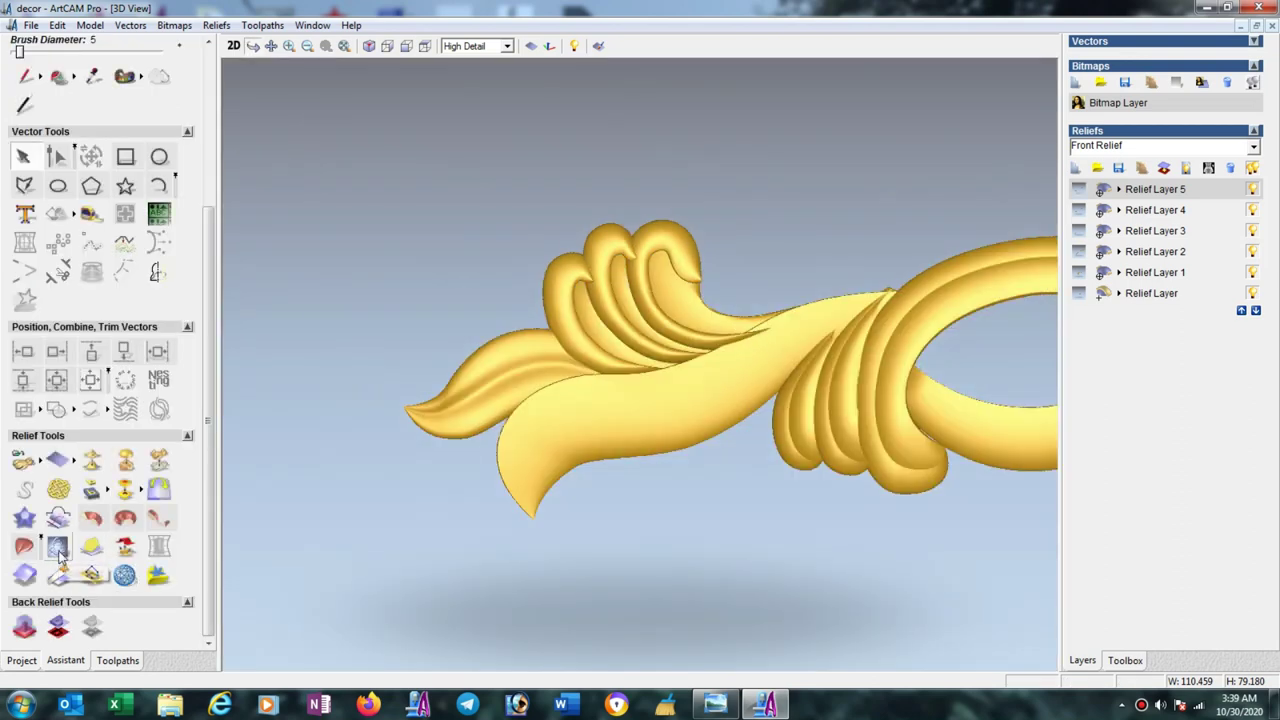
left_click(160, 458)
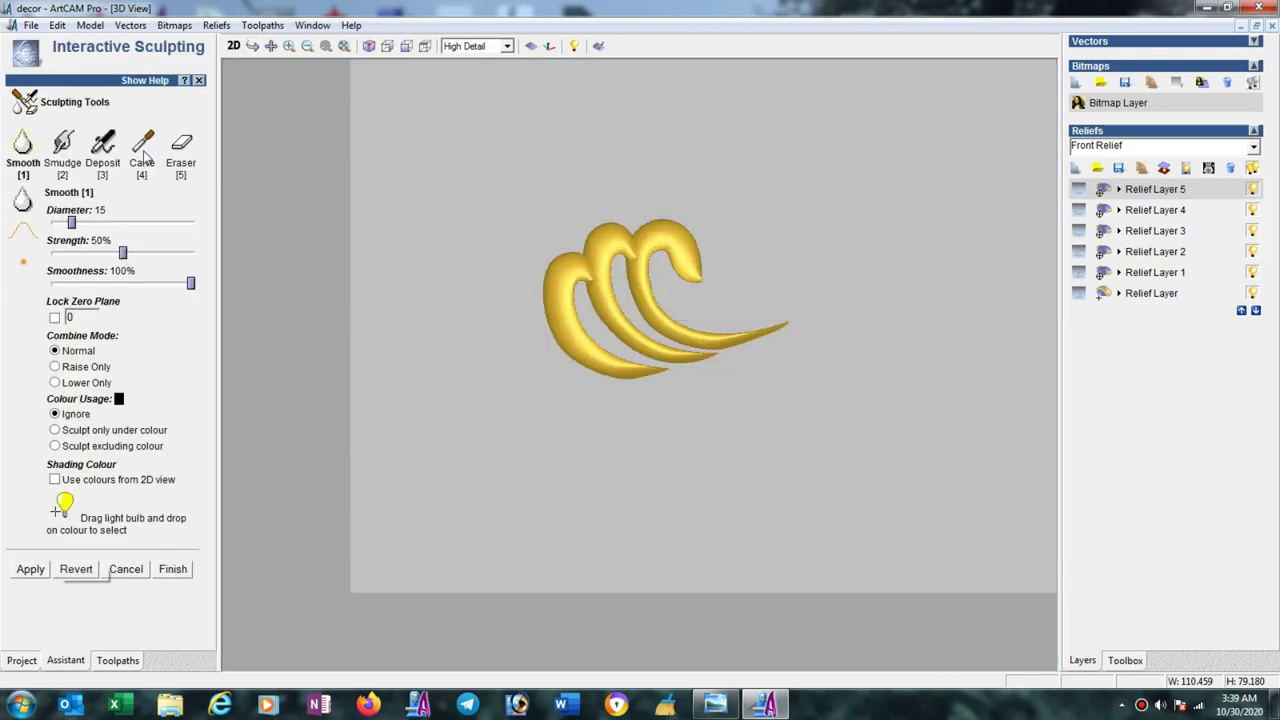
left_click(54, 318)
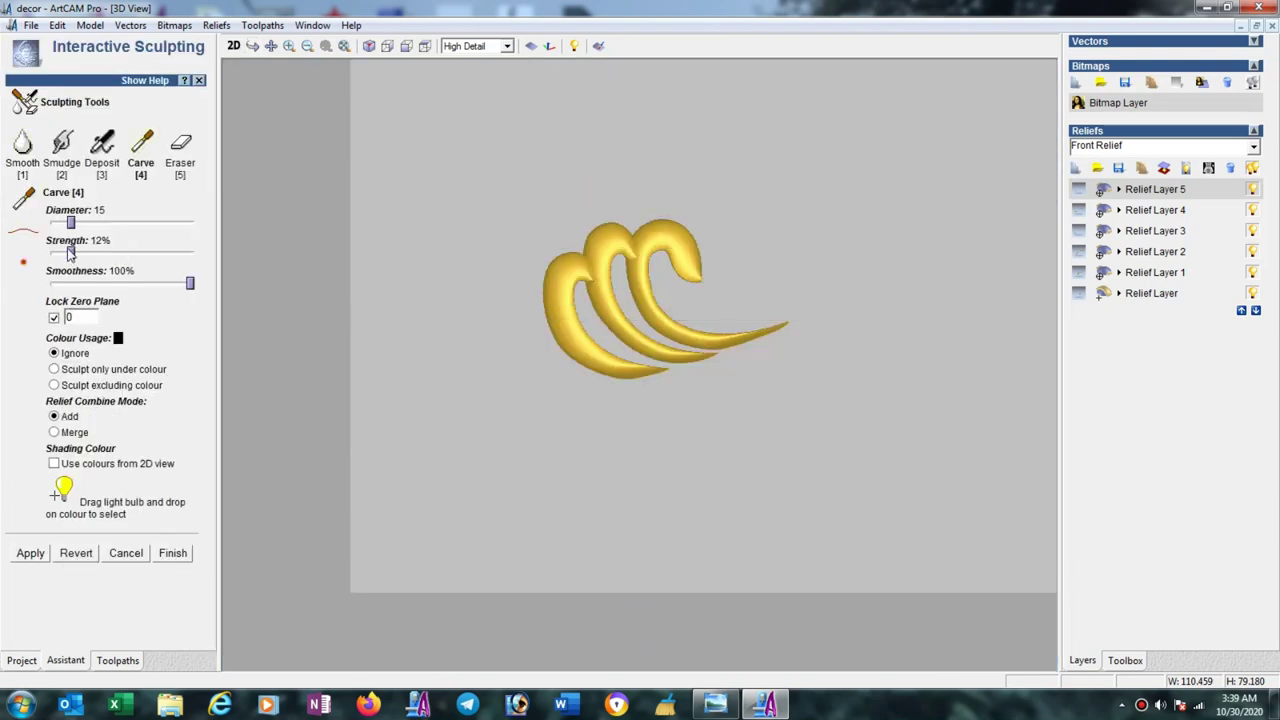
left_click_drag(69, 253, 54, 255)
left_click(172, 224)
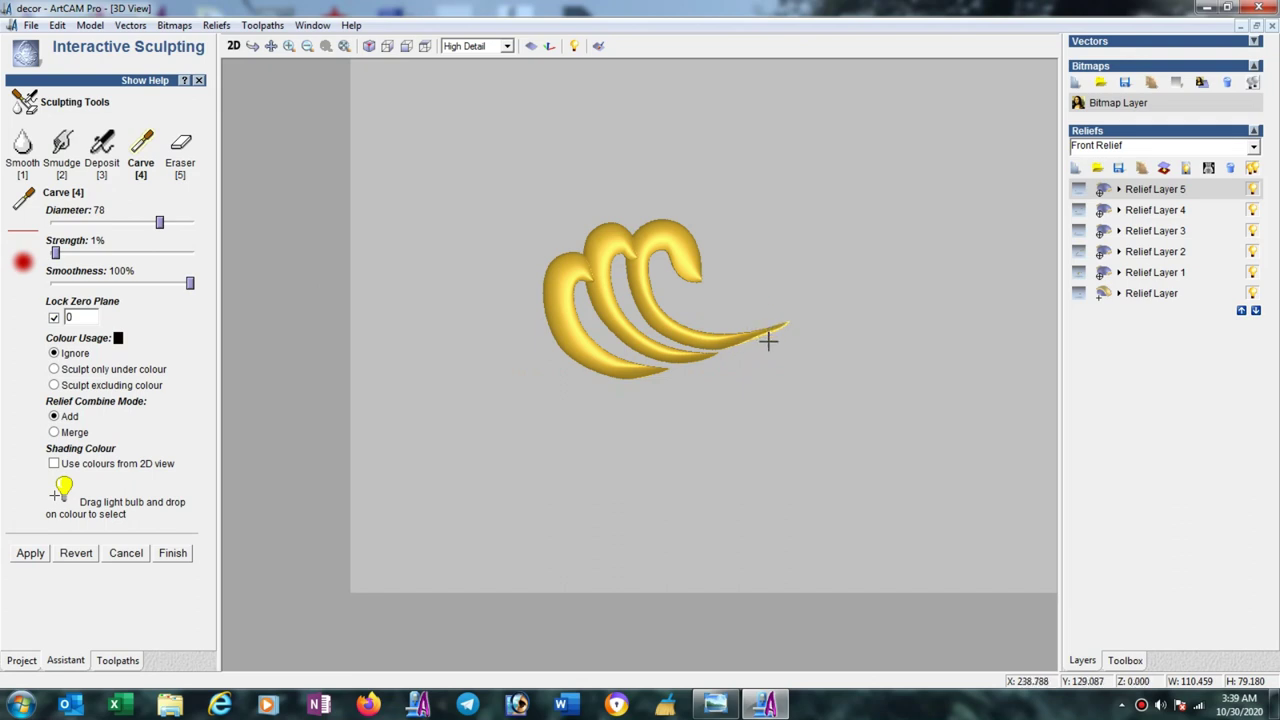
left_click(175, 554)
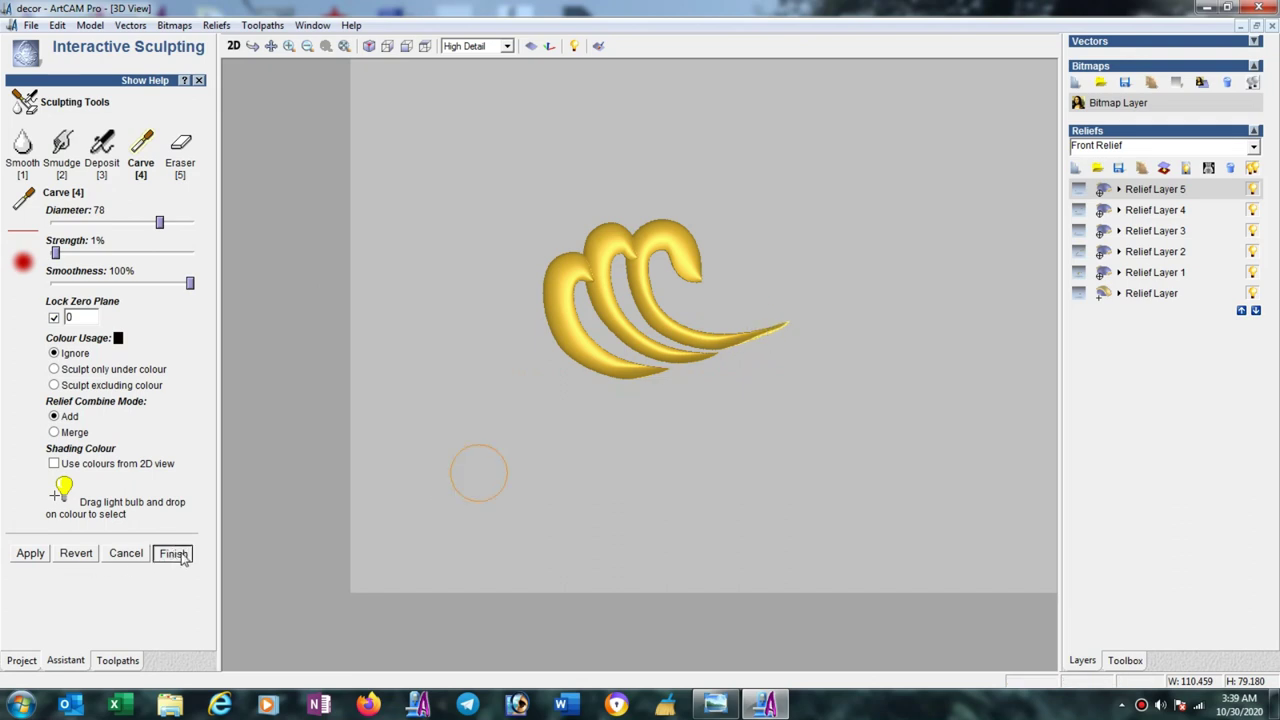
scroll(726, 528, "down", 1)
Mirror the relief left over right with Mirror Merge Relief.
scroll(734, 520, "down", 2)
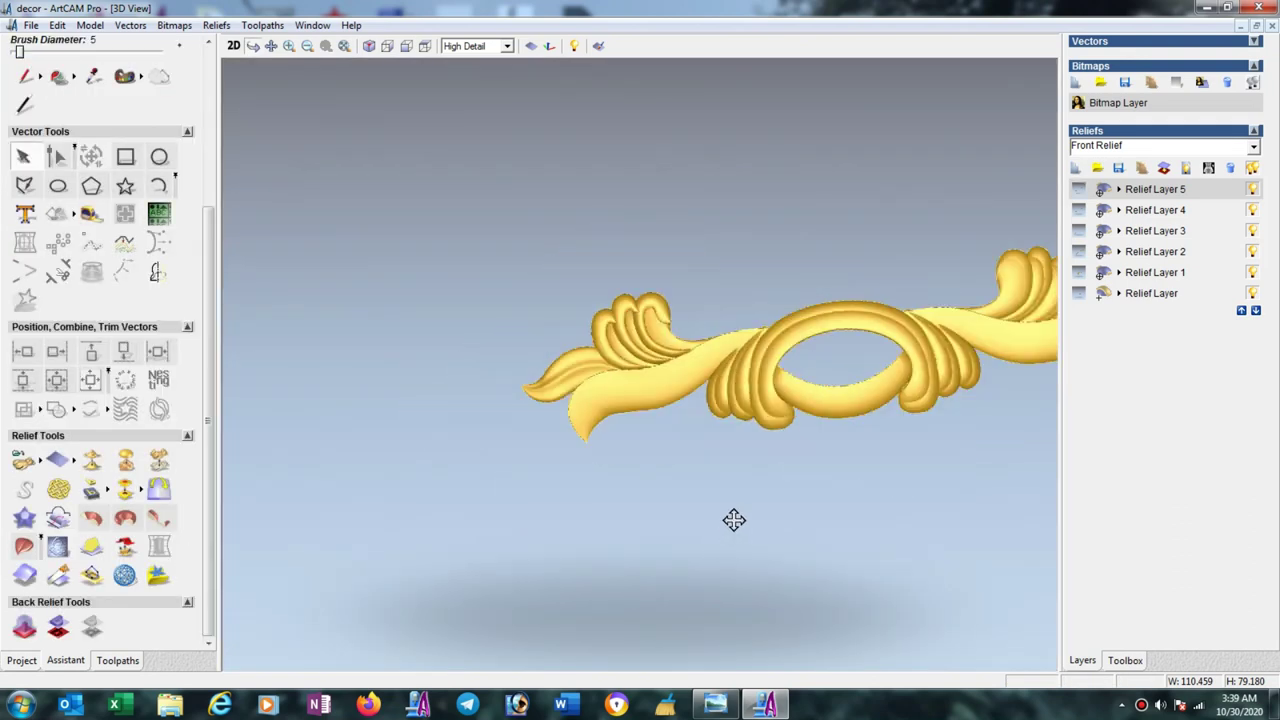
scroll(734, 520, "down", 2)
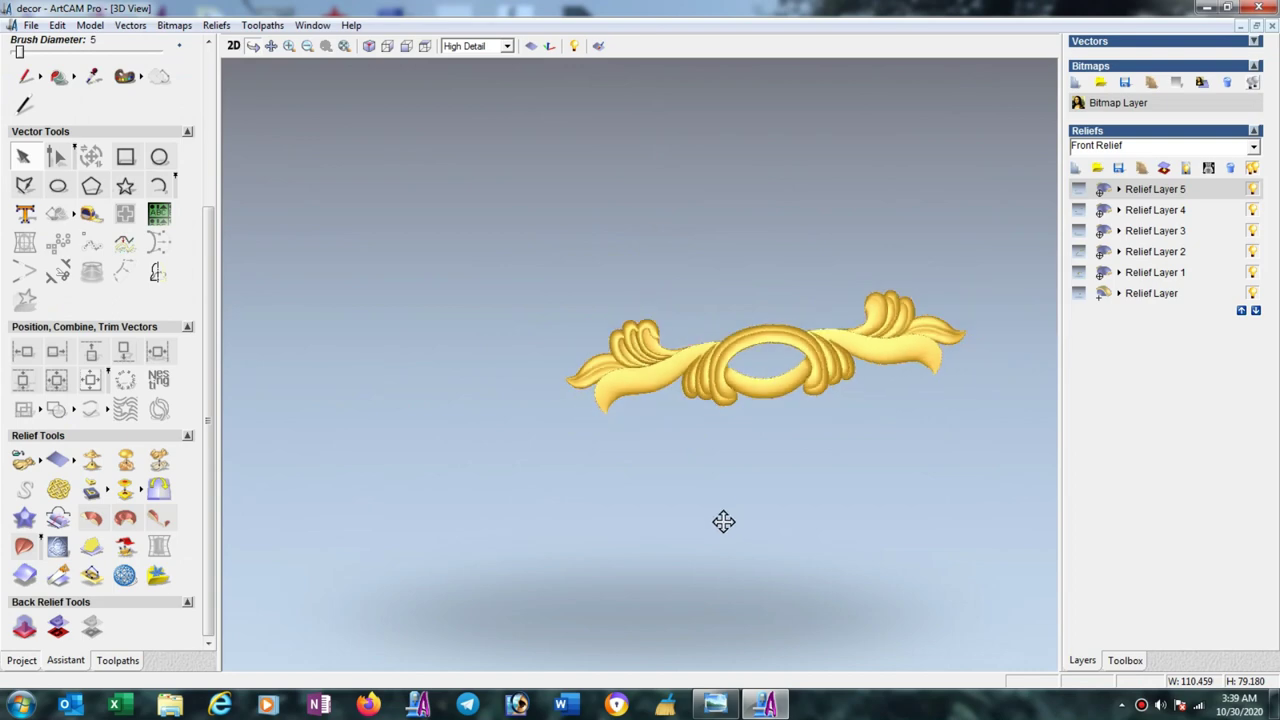
left_click(159, 489)
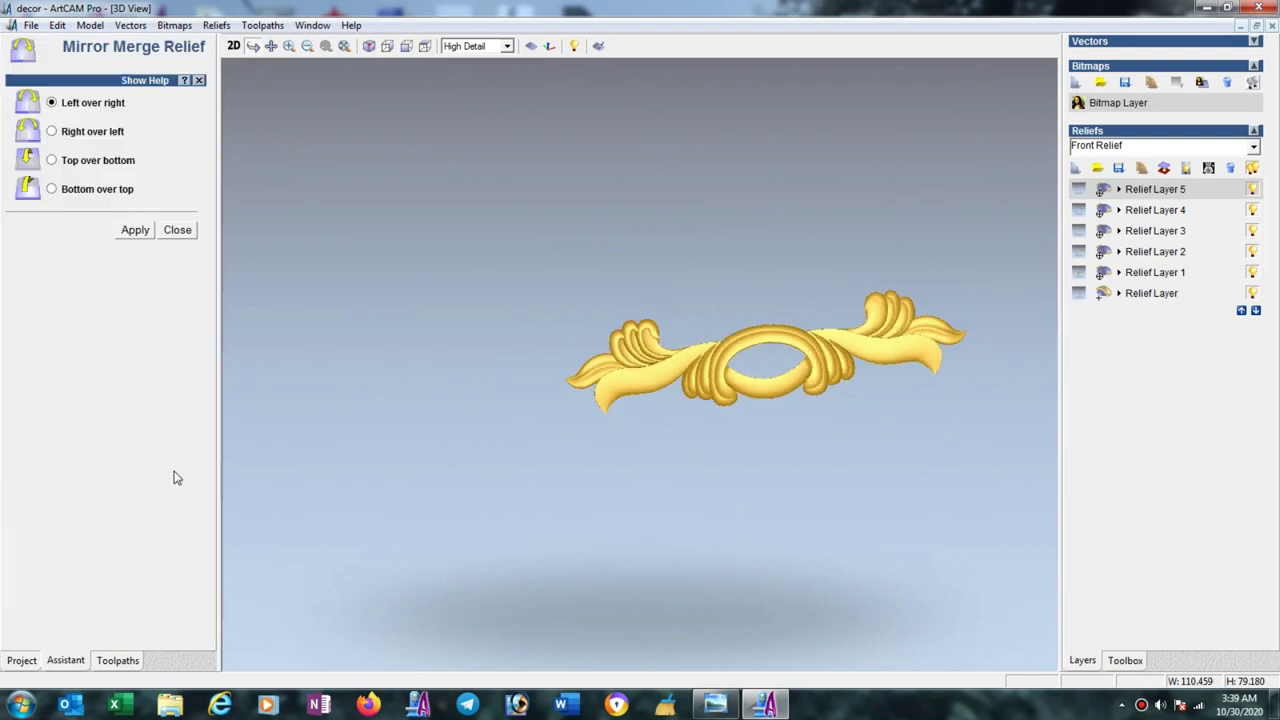
left_click(135, 232)
left_click(178, 231)
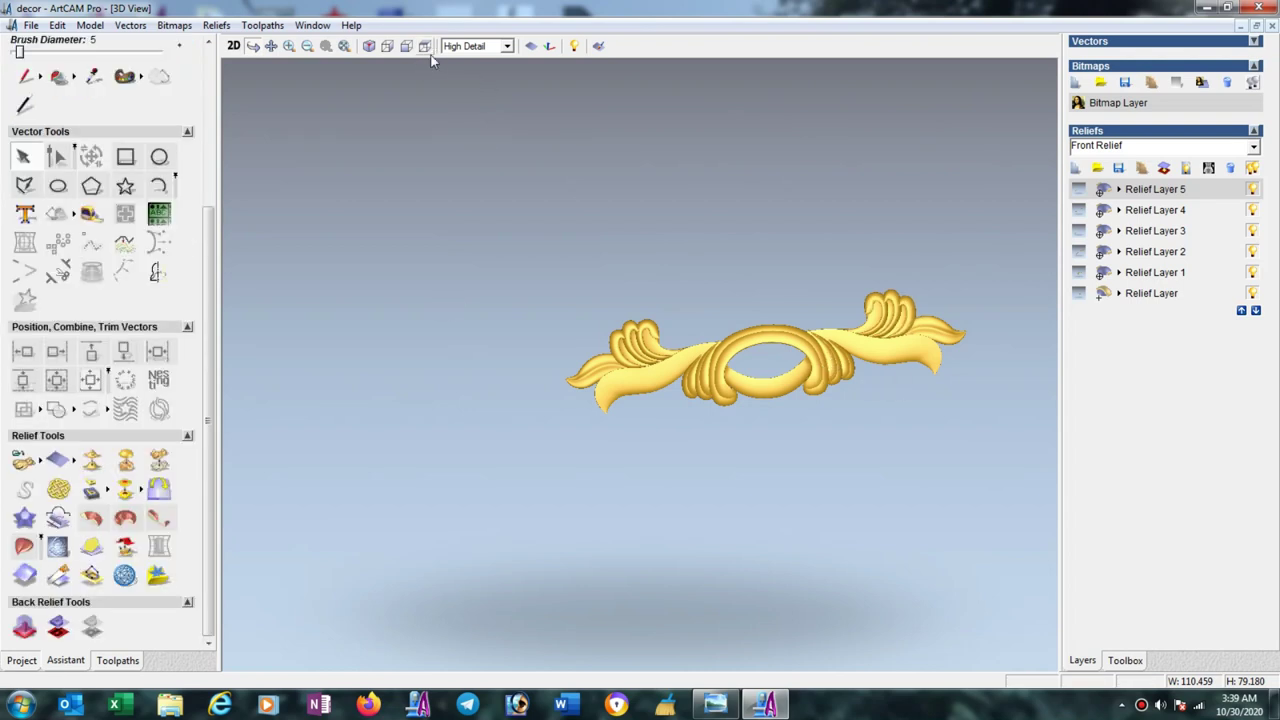
Turn the 3D view to face the ornament and show Relief Layer 6's operations.
left_click_drag(835, 358, 780, 380)
scroll(700, 386, "up", 3)
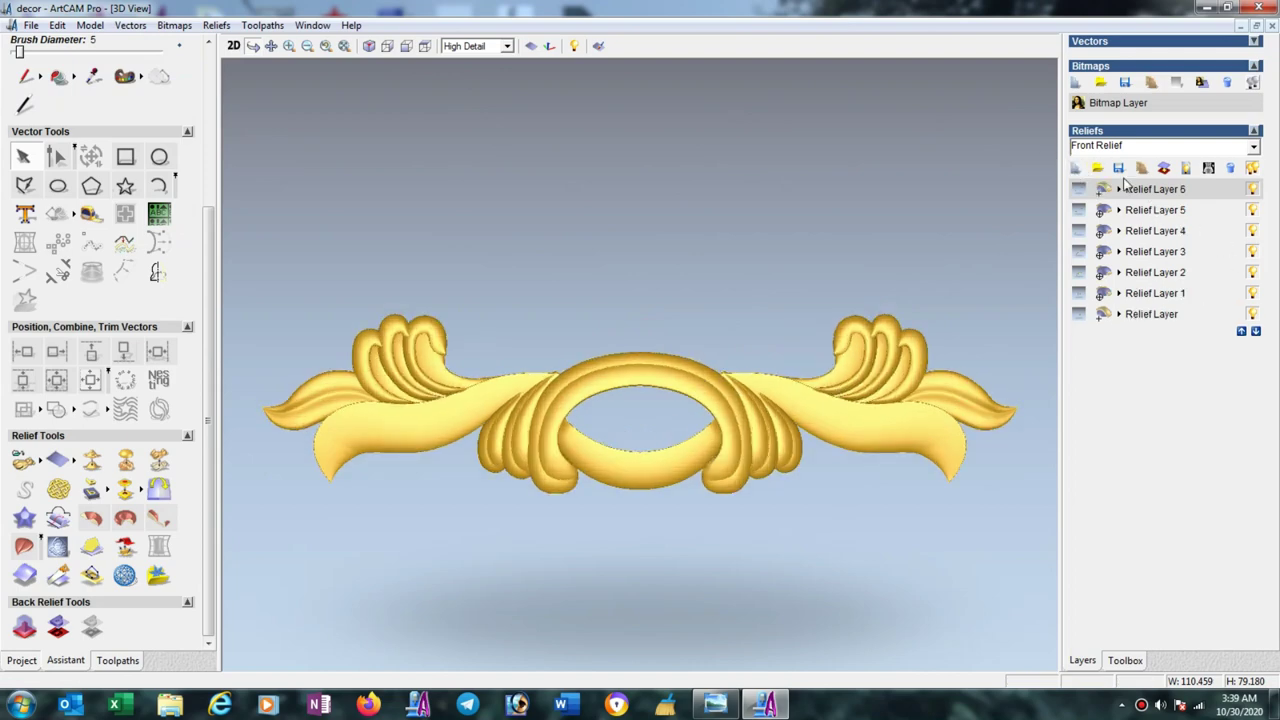
left_click(1119, 190)
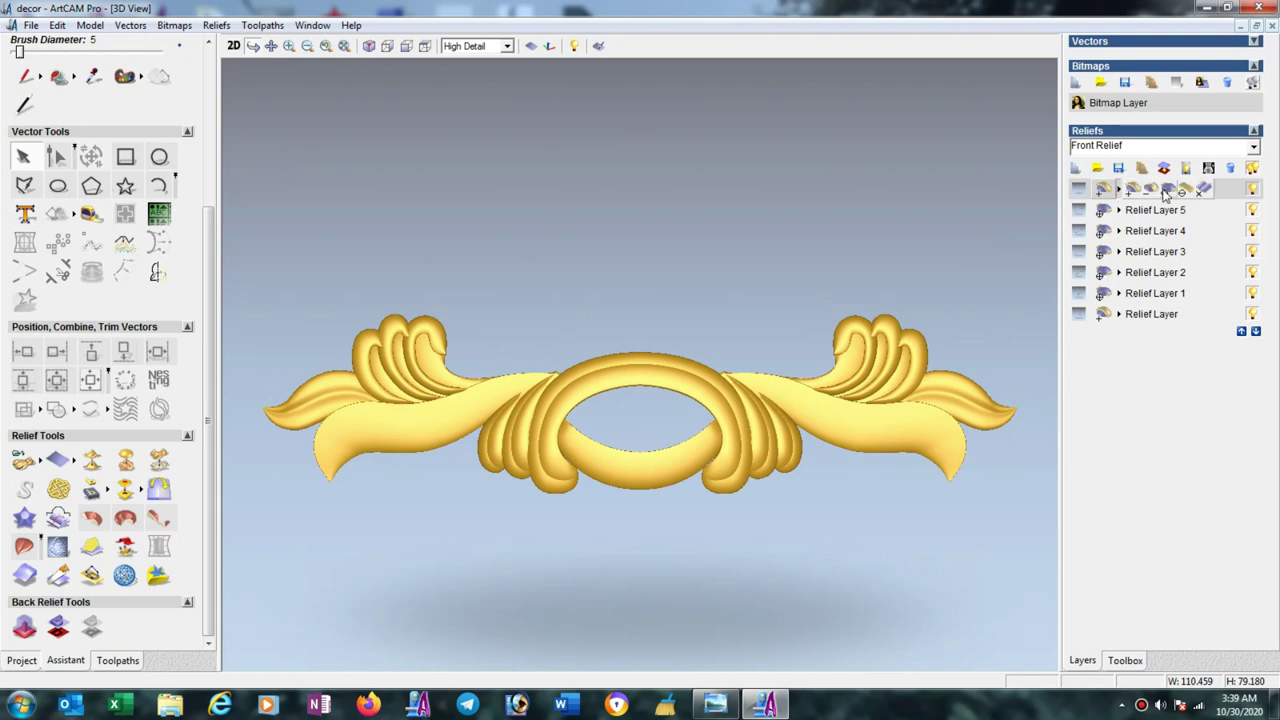
Tile the 3D and 2D views, then mirror the half-leaf outline into a full pointed leaf.
left_click(312, 25)
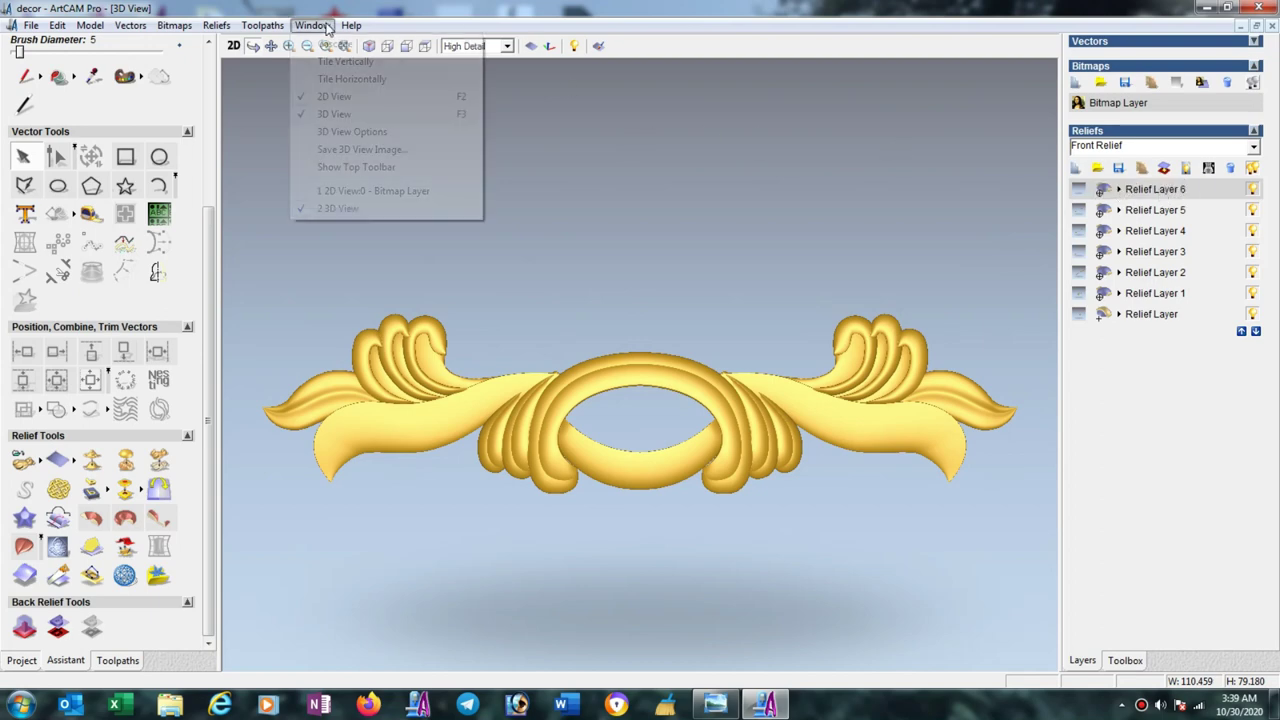
left_click(342, 60)
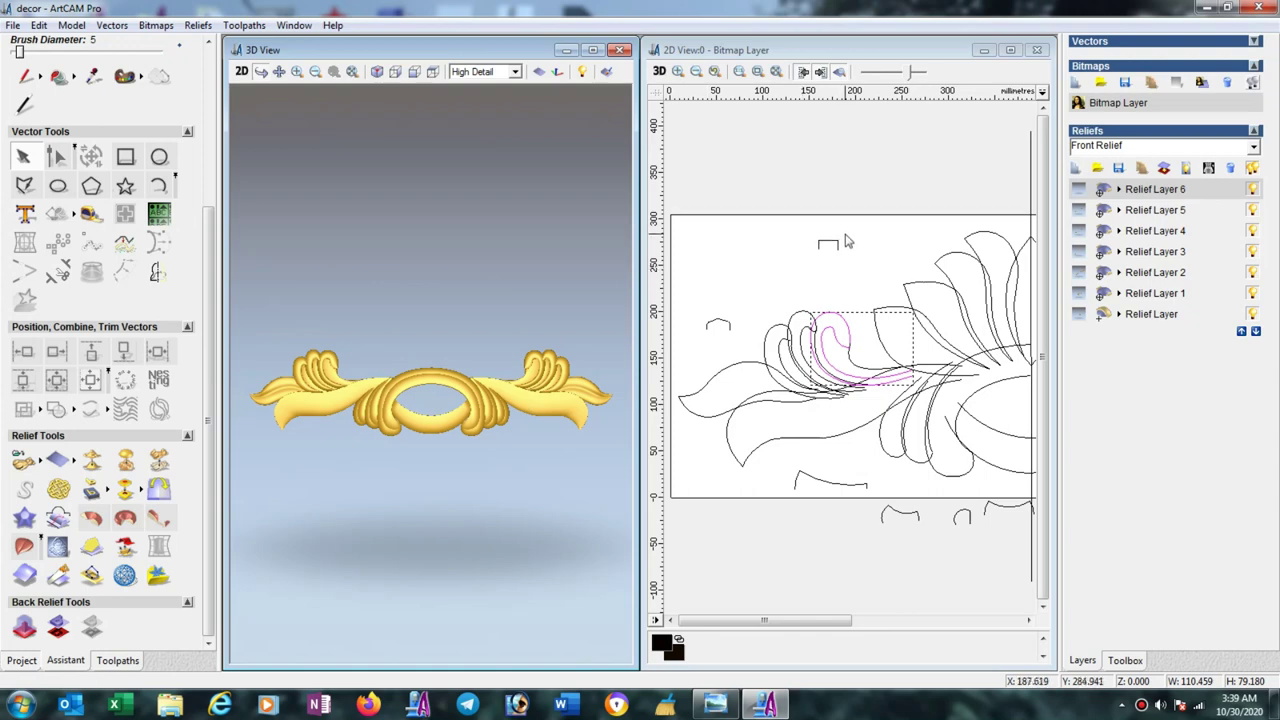
left_click(914, 262)
scroll(900, 270, "down", 2)
scroll(845, 330, "up", 2)
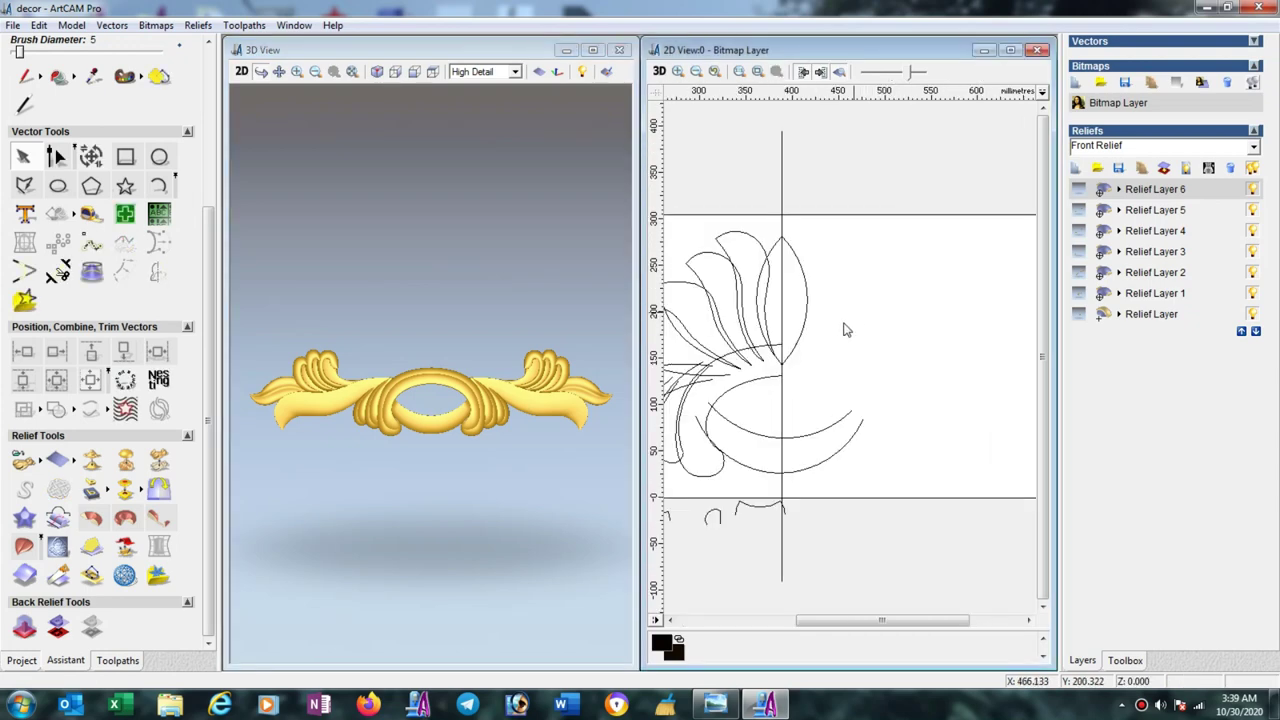
left_click(770, 262)
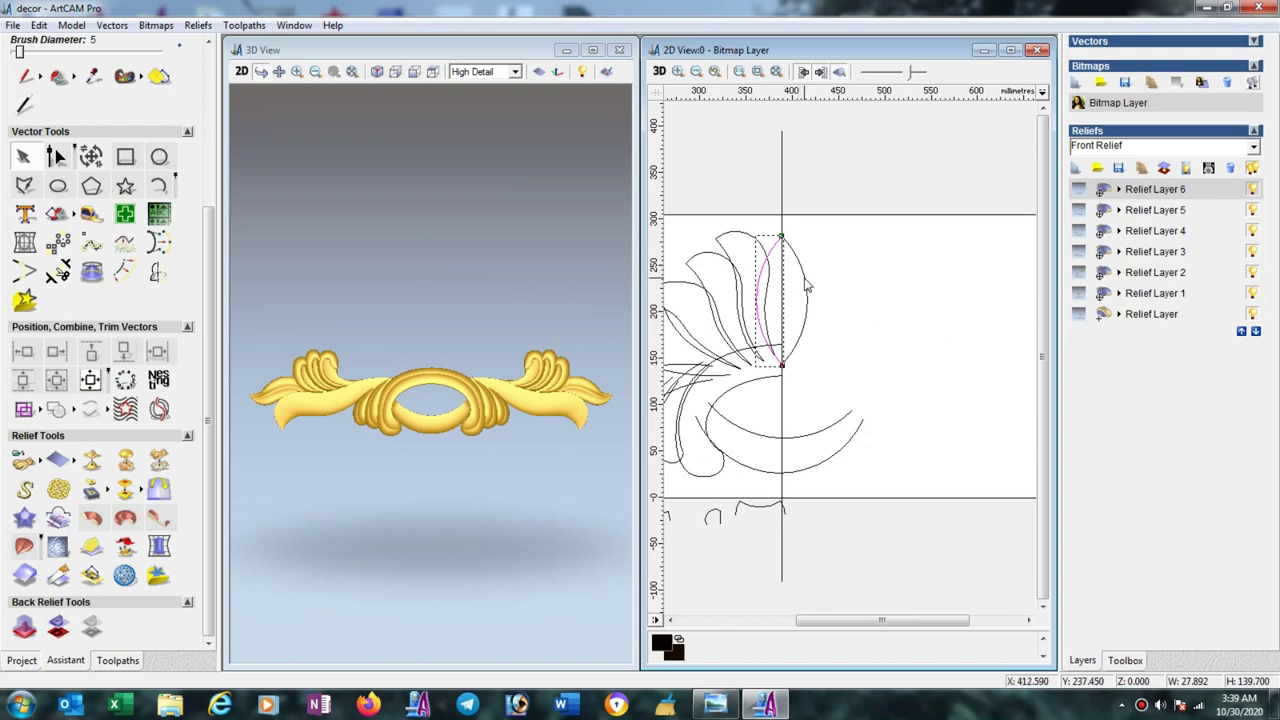
key("m")
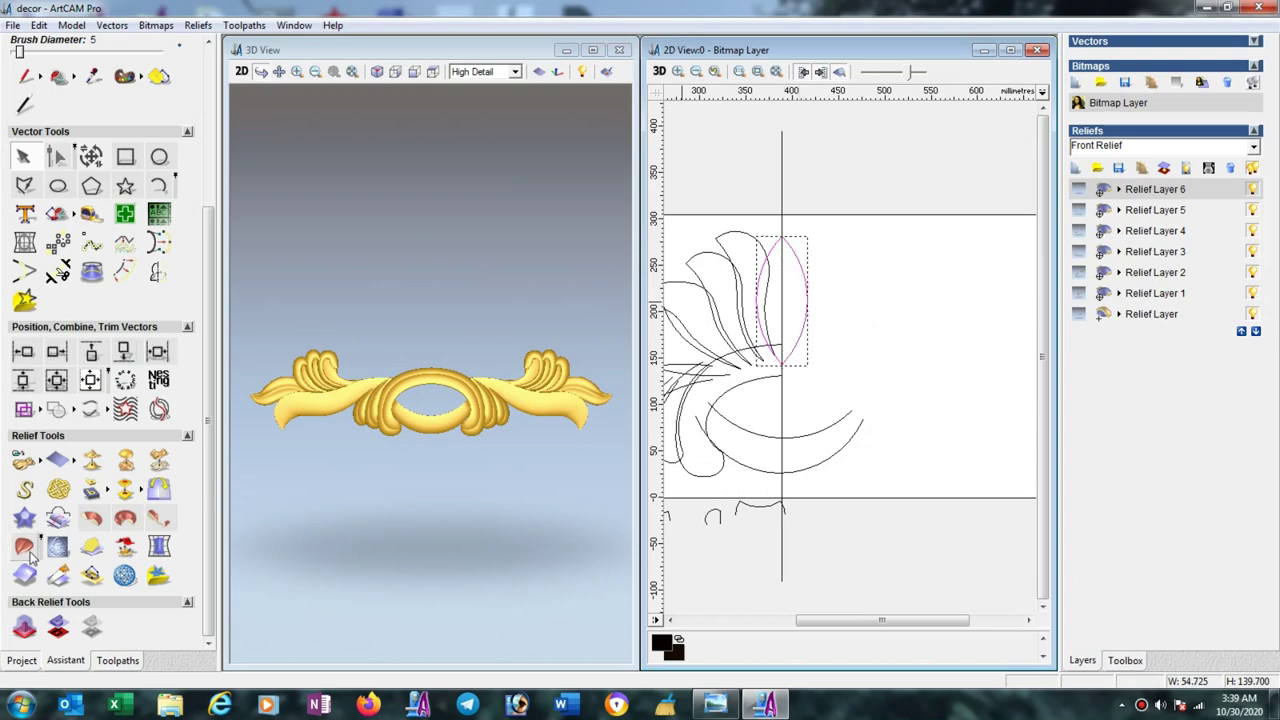
Two Rail Sweep the leaf with the bottom curve as cross section, final height 10, Highest.
left_click(24, 548)
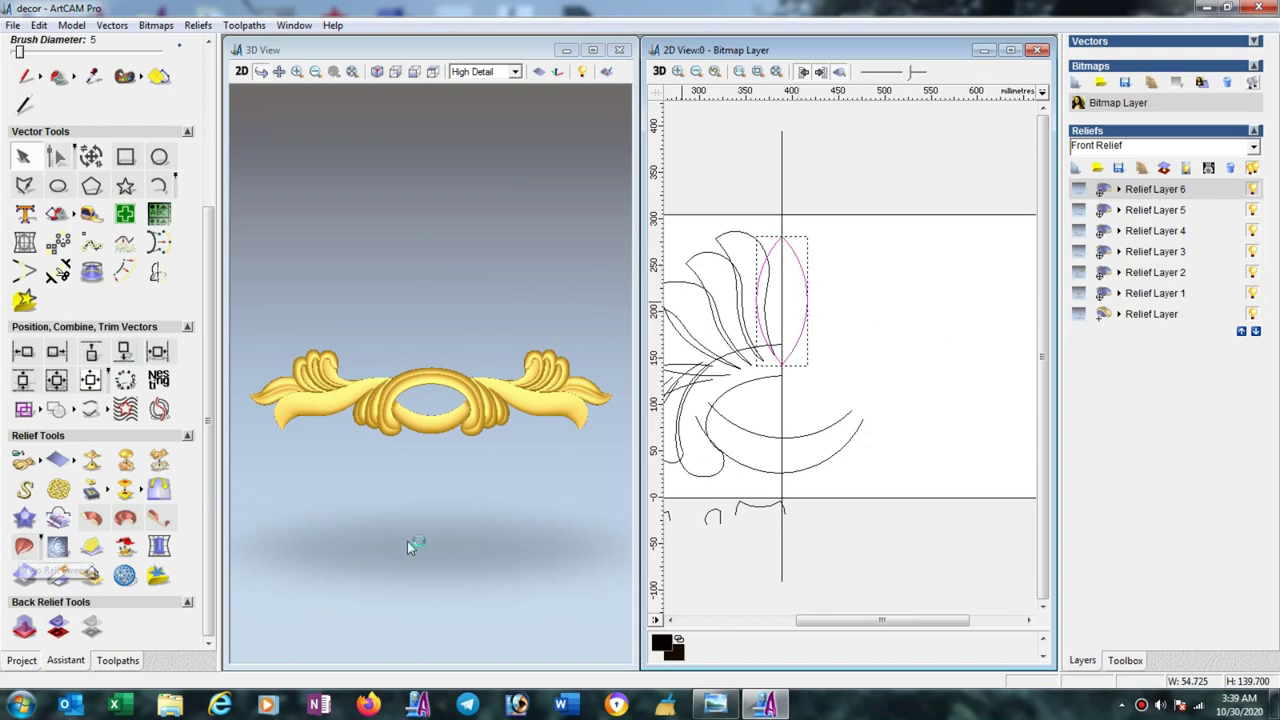
left_click(738, 513)
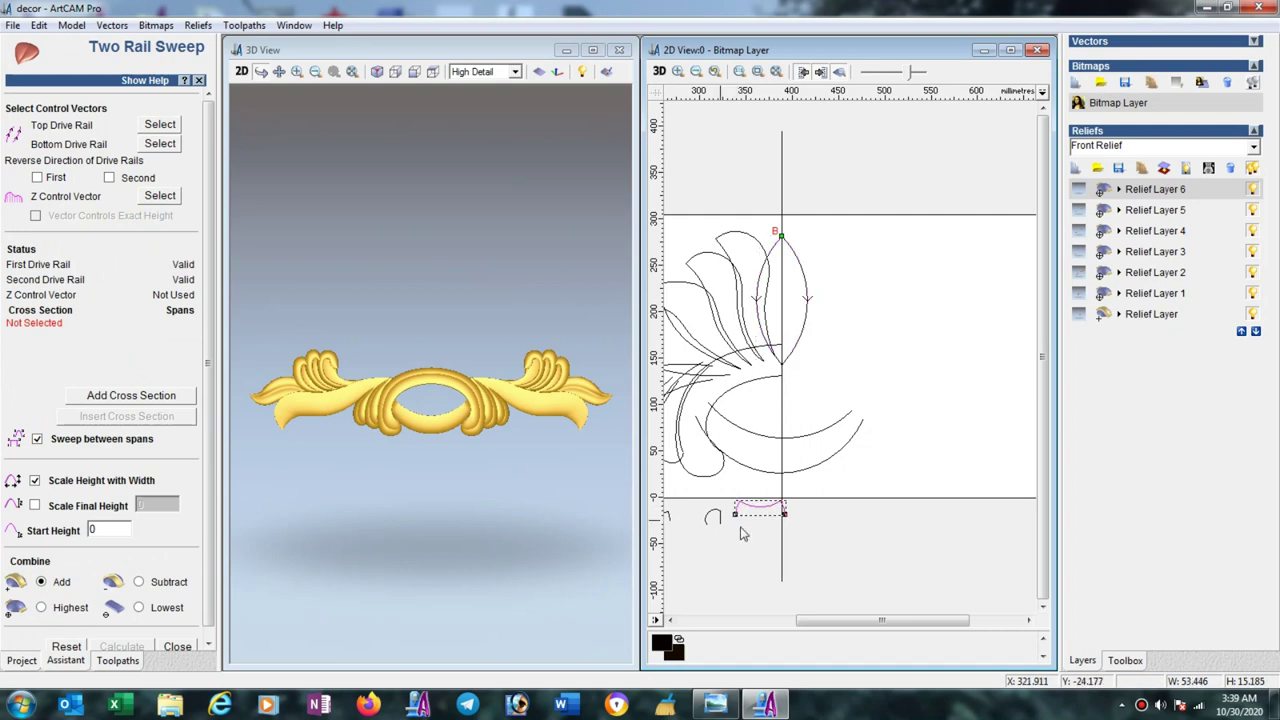
left_click(181, 401)
left_click(36, 506)
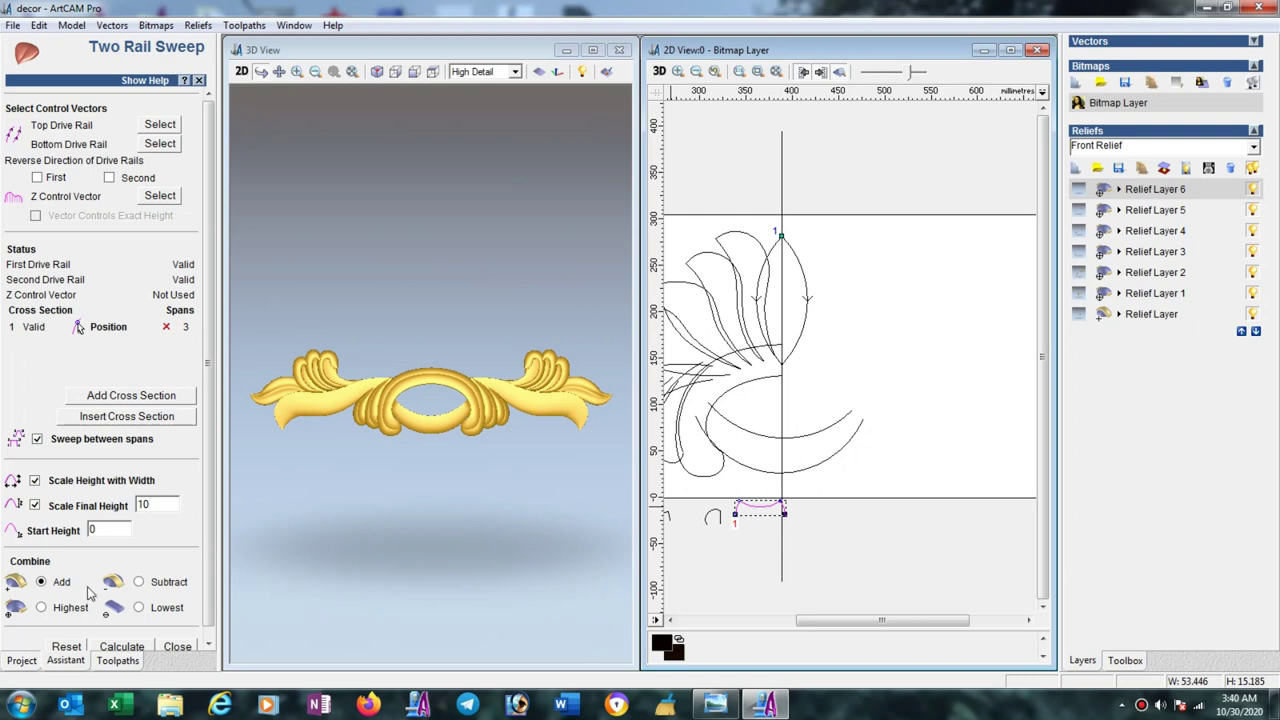
left_click(124, 647)
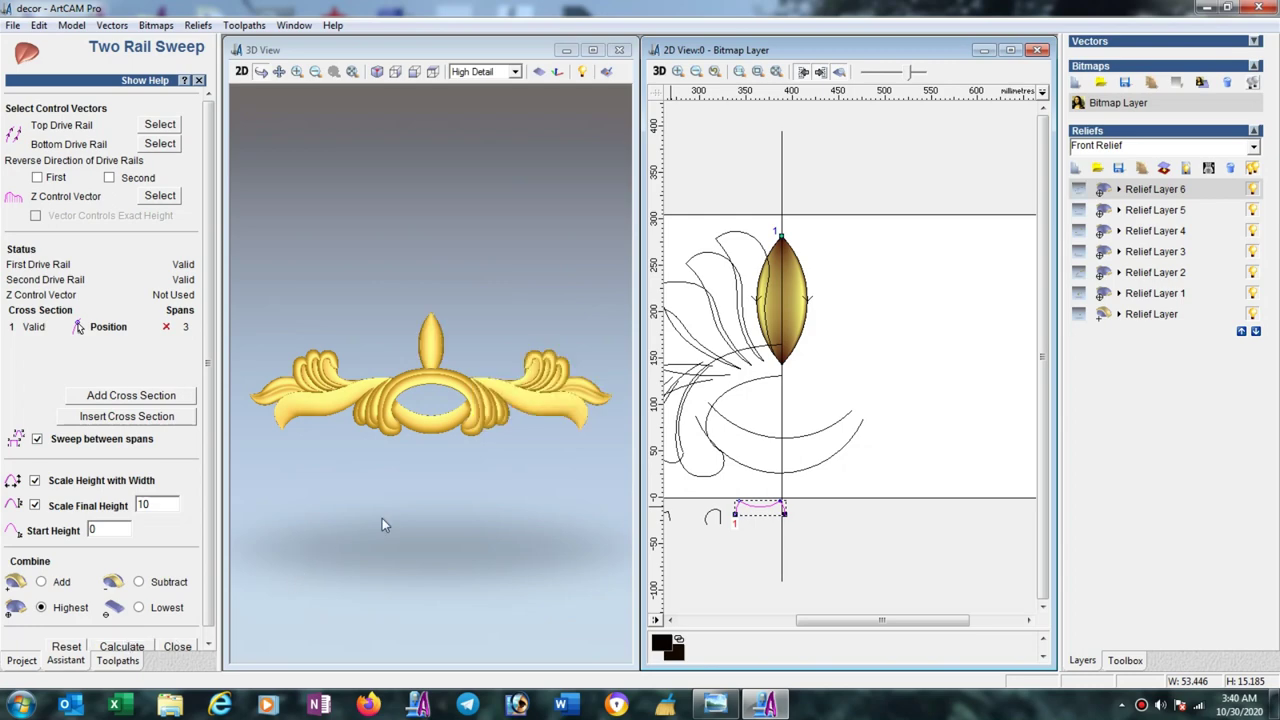
scroll(445, 385, "up", 2)
scroll(443, 374, "up", 2)
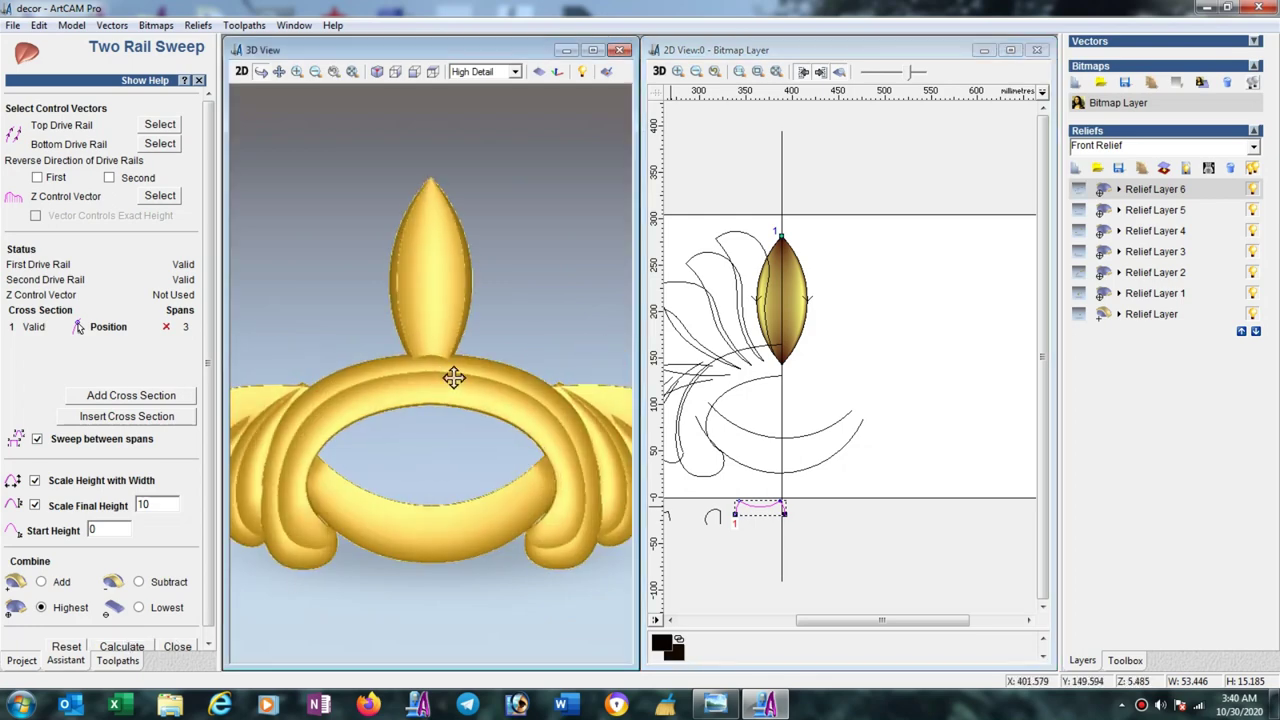
Sweep a curved leaf from the petal curves beside the central leaf on new Relief Layer 7.
left_click_drag(443, 374, 445, 374)
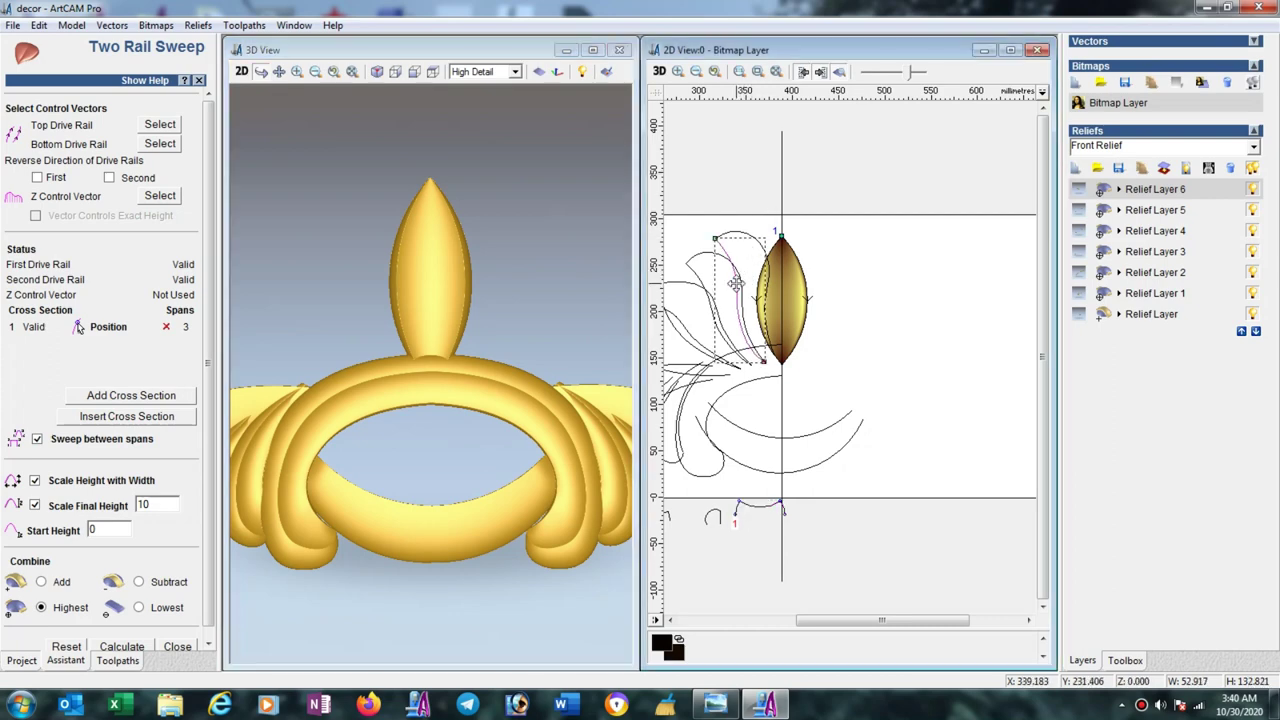
left_click(735, 287)
left_click(763, 249)
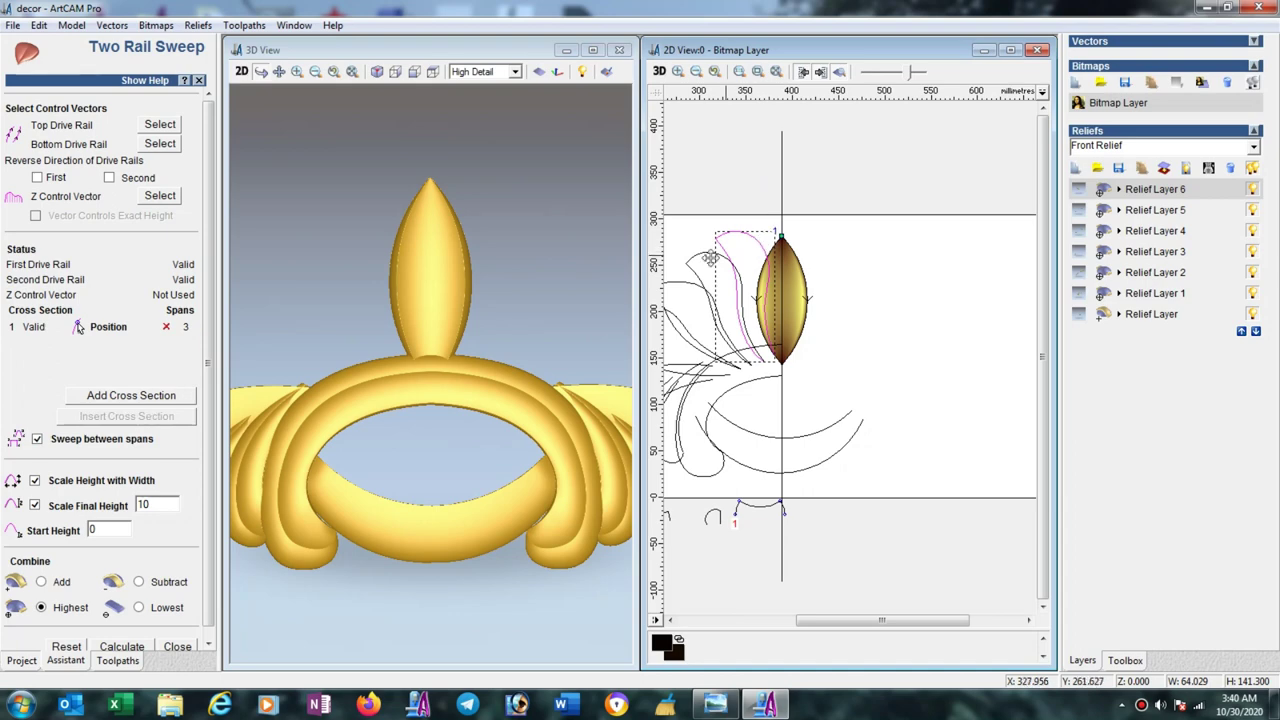
left_click(155, 125)
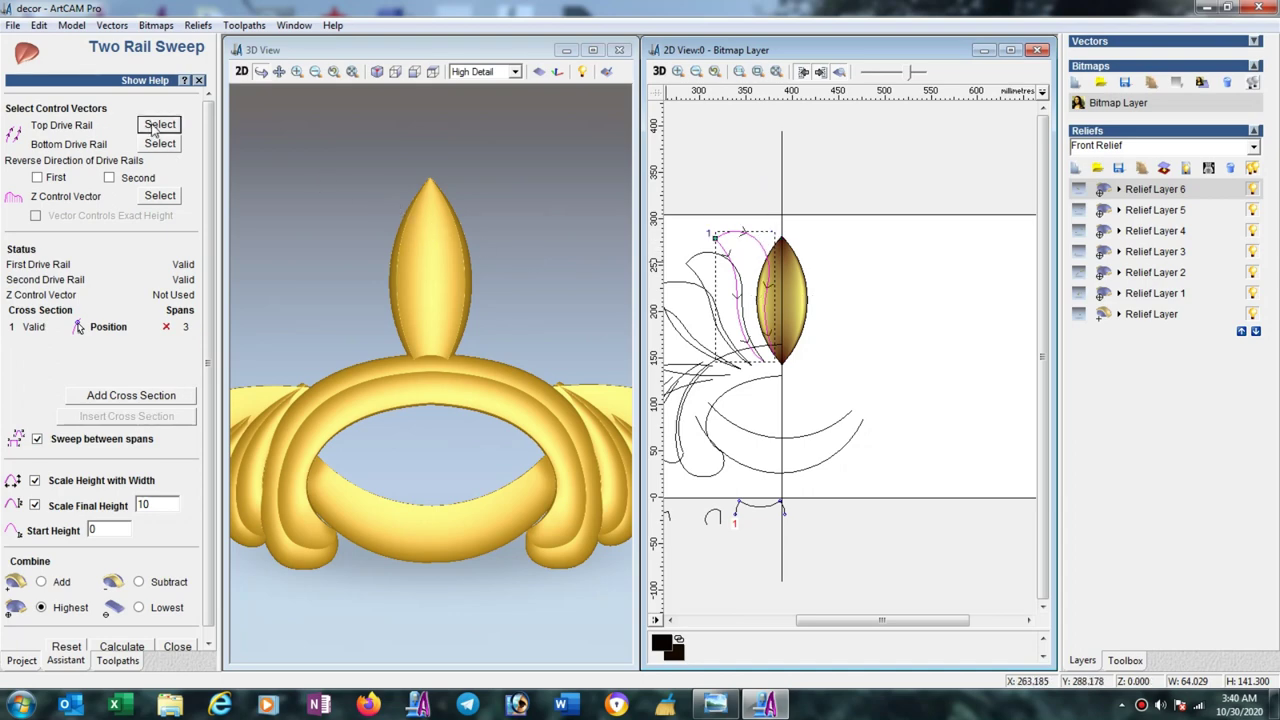
left_click(1076, 169)
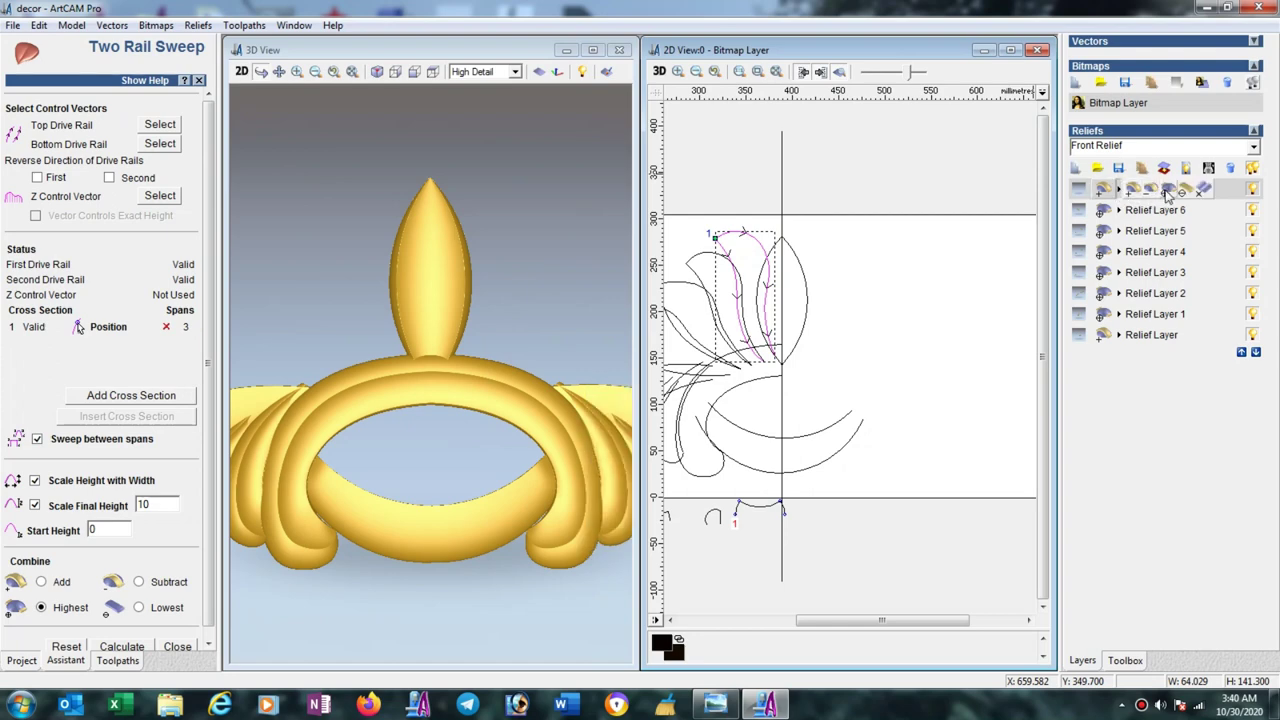
left_click(121, 647)
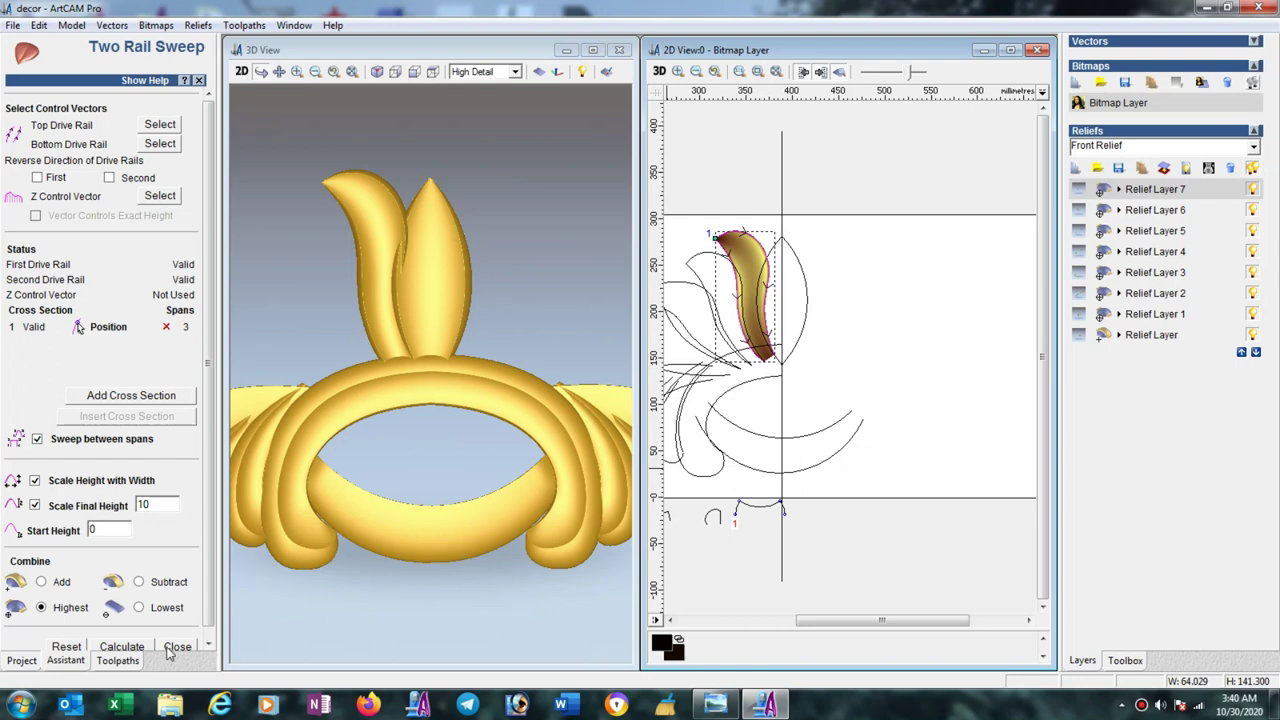
left_click(176, 647)
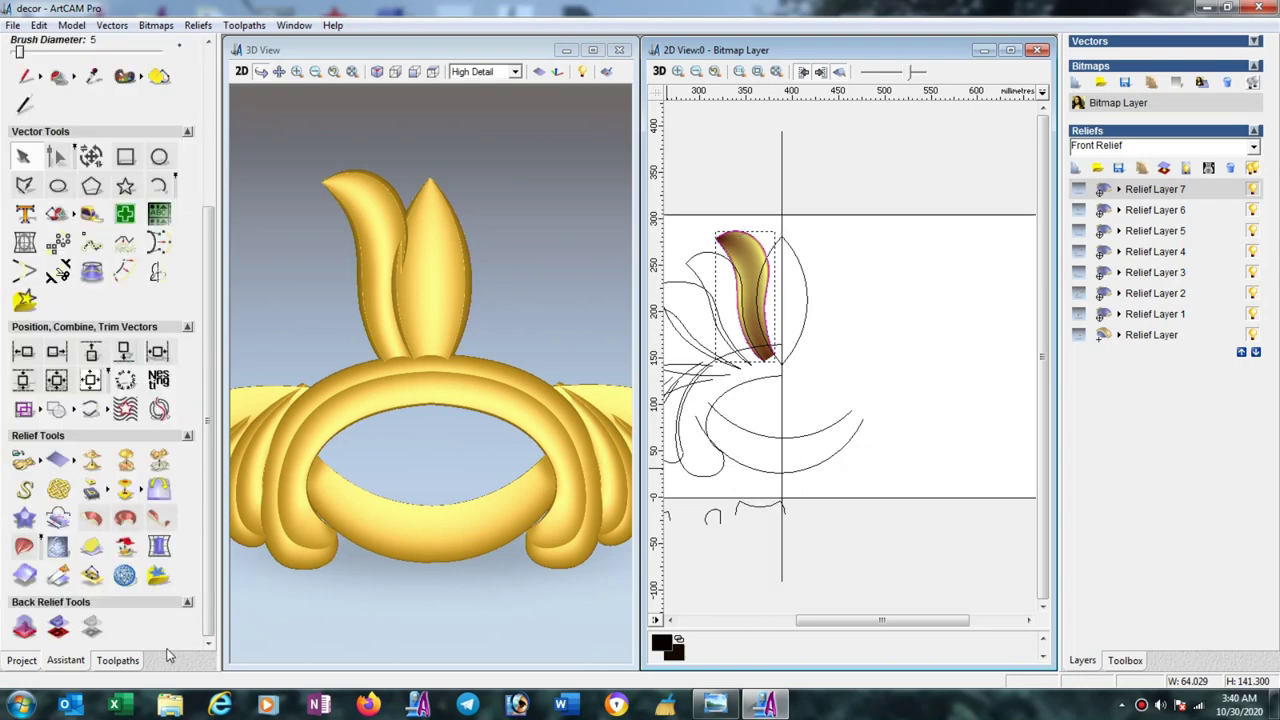
Set up Interactive Sculpting: show the bitmap, Carve, Lock Zero Plane, Diameter 96, Strength 6%.
left_click(59, 548)
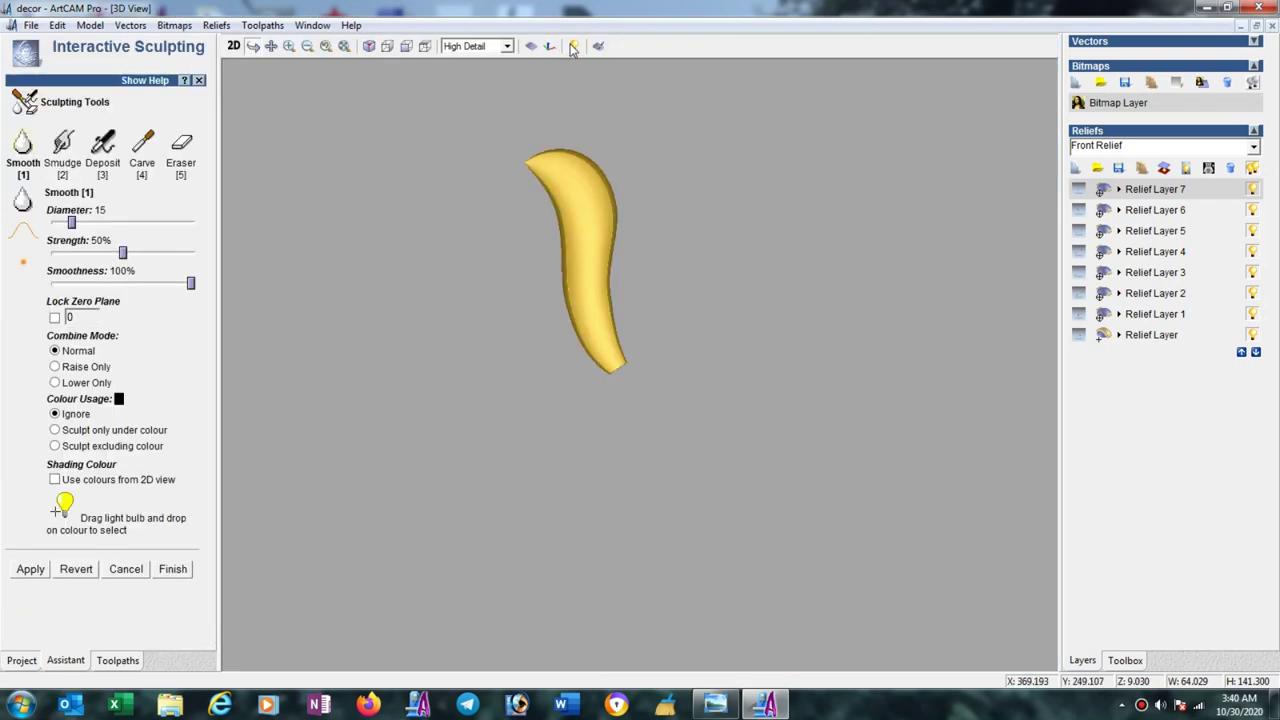
left_click(598, 46)
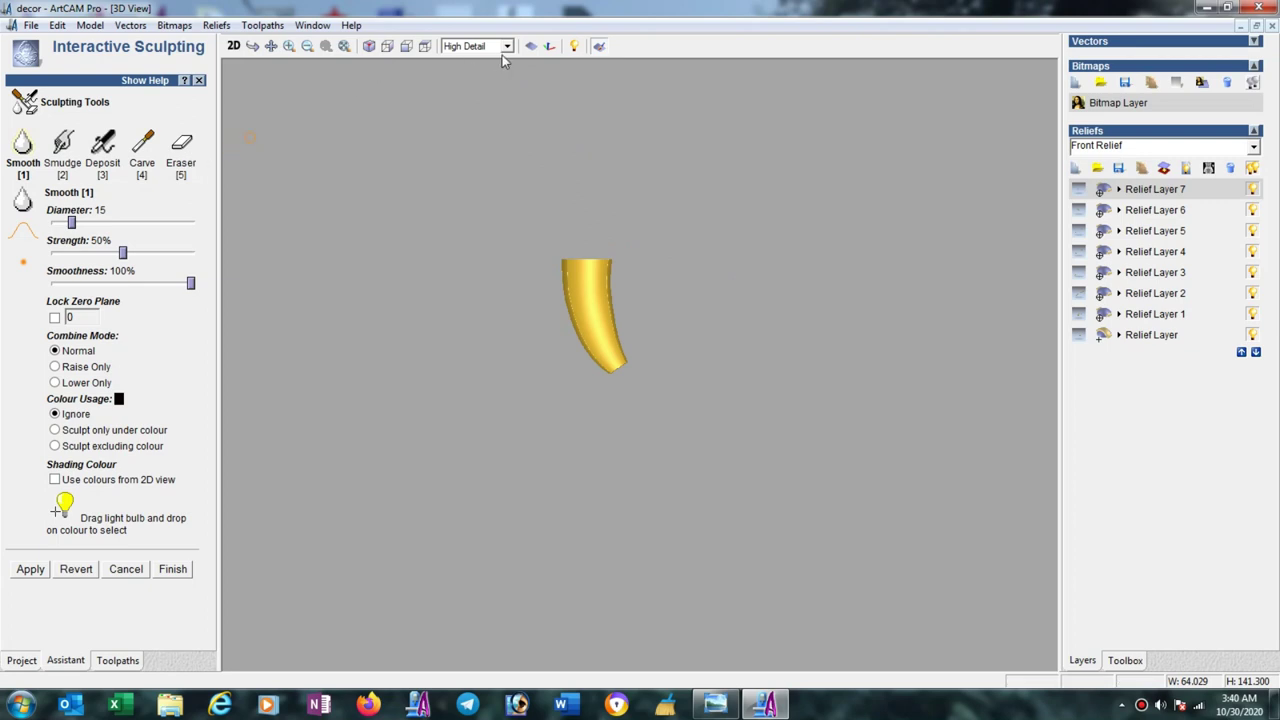
left_click(531, 46)
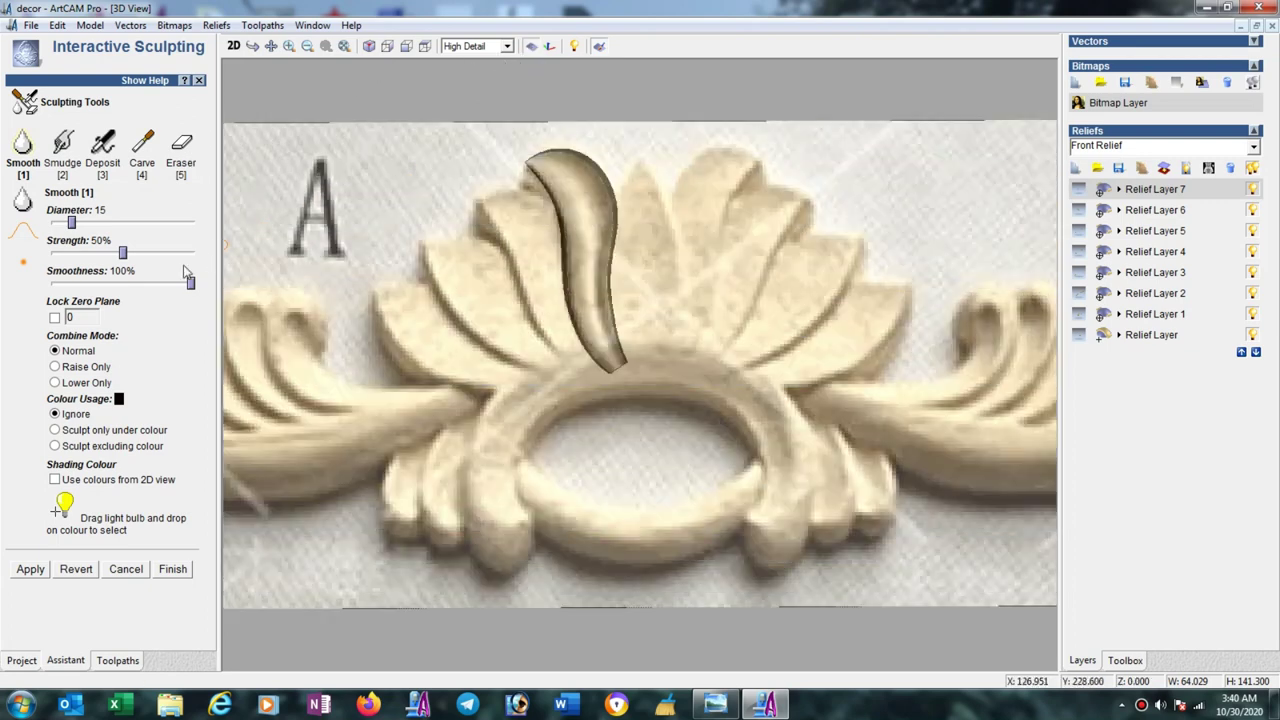
left_click(142, 148)
left_click(55, 317)
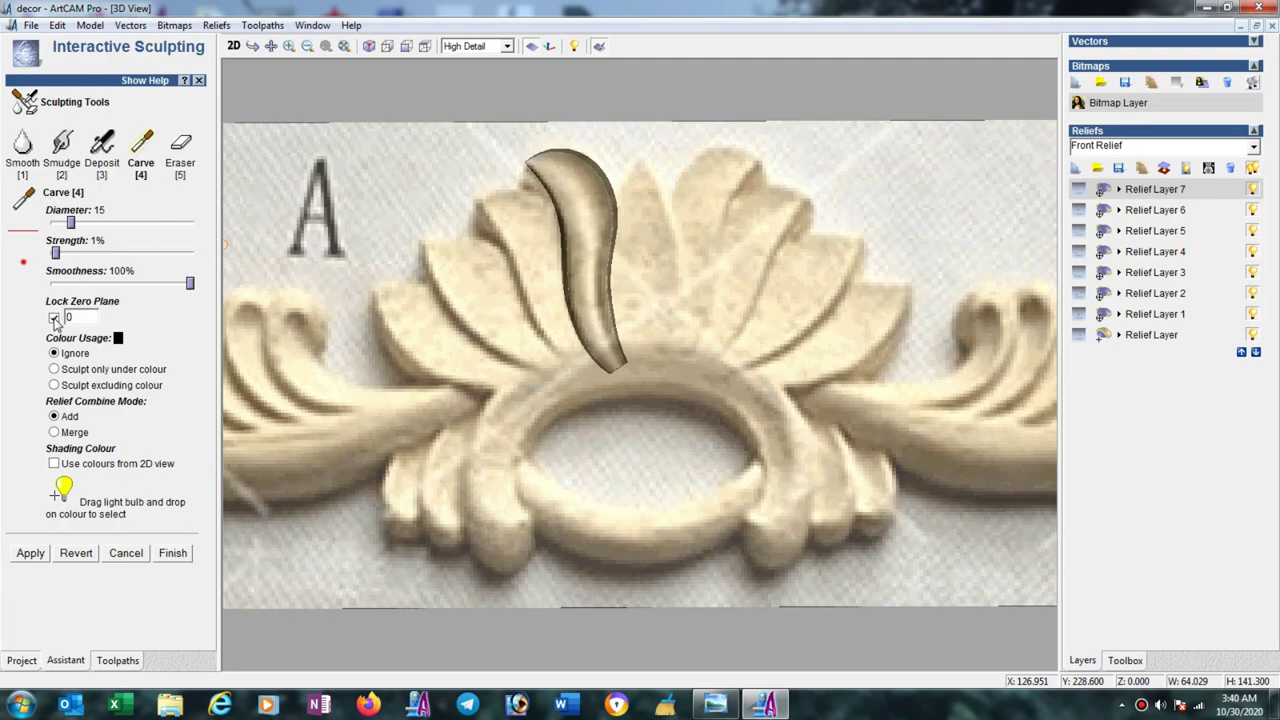
scroll(130, 226, "down", 10)
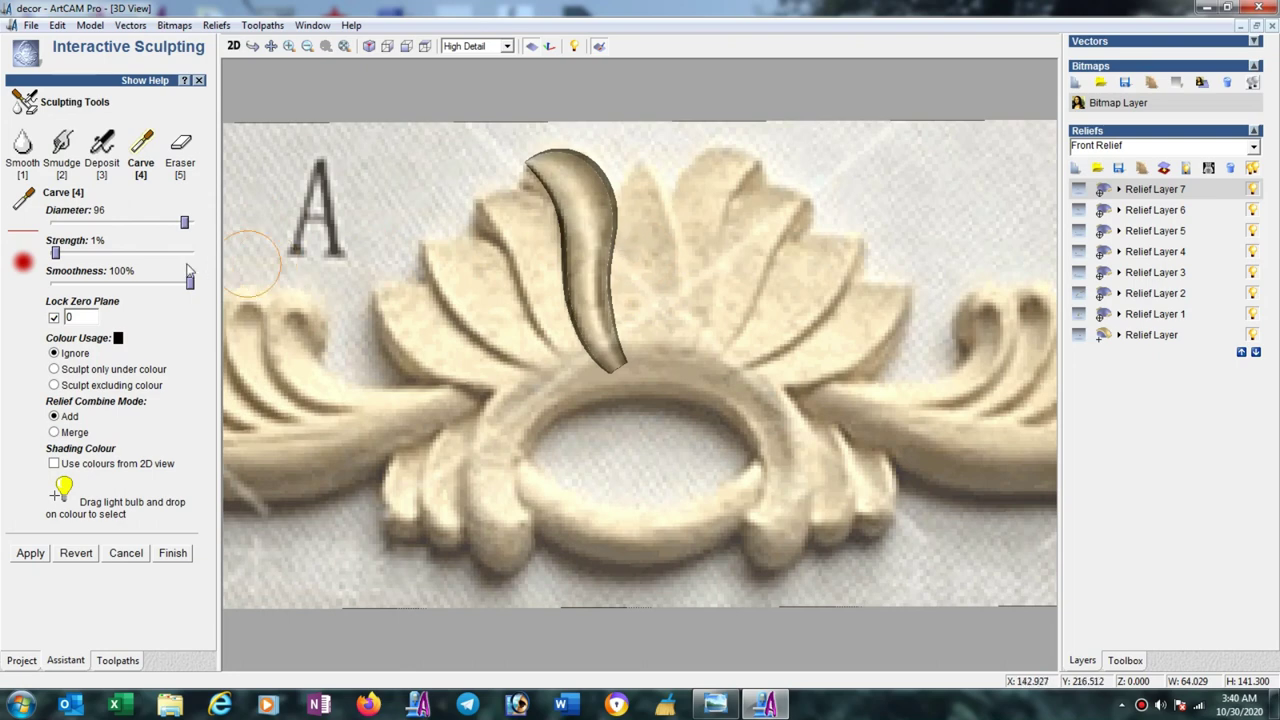
left_click_drag(56, 252, 62, 252)
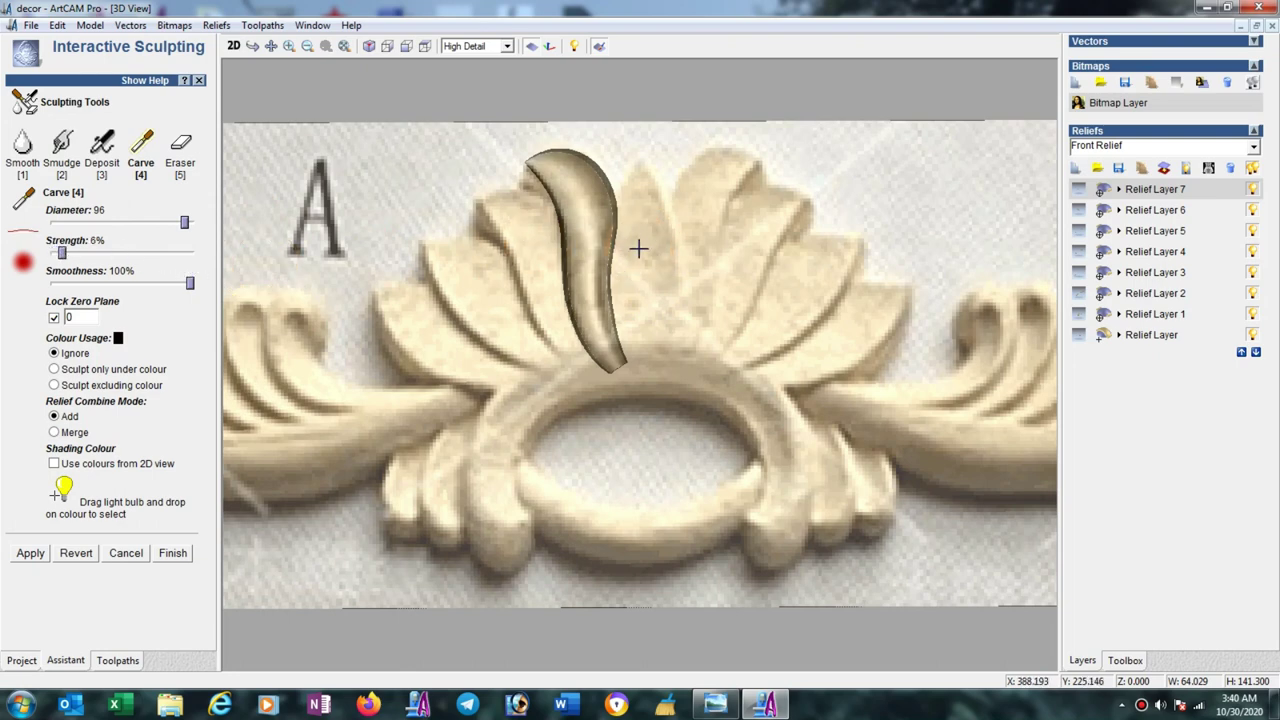
Carve twice along the curved leaf's right edge and finish sculpting.
left_click_drag(625, 238, 630, 218)
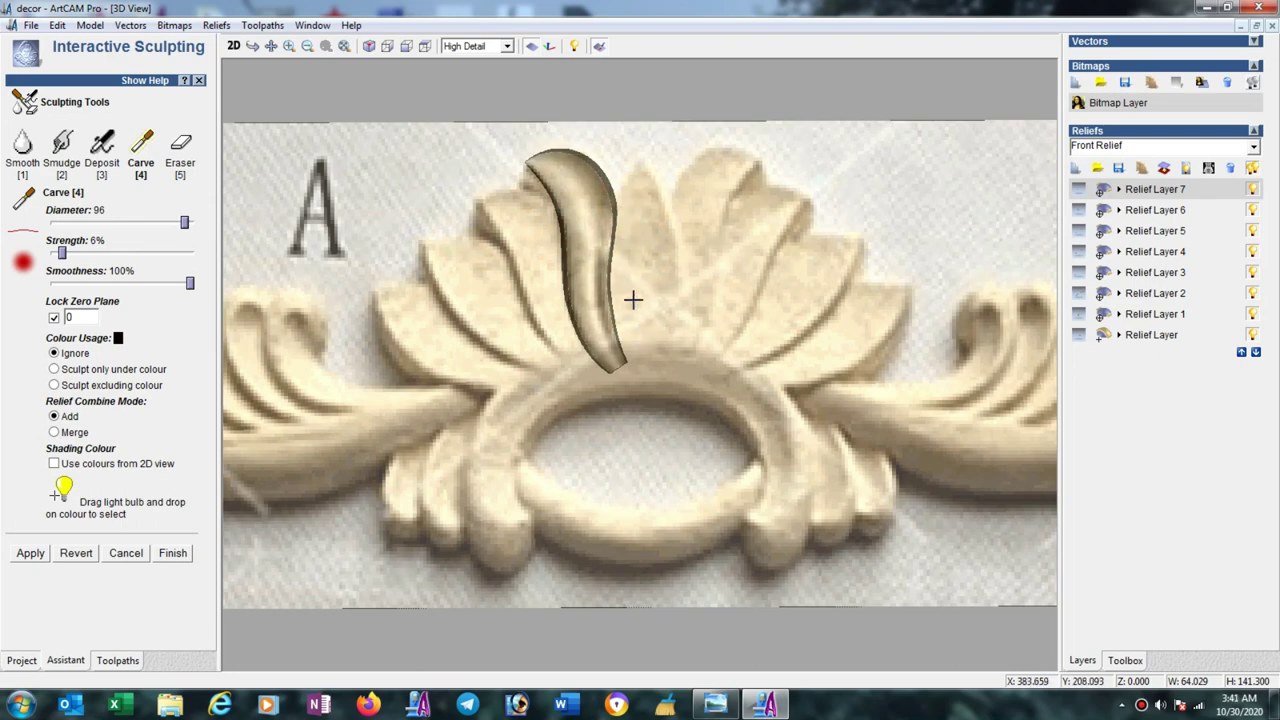
left_click_drag(633, 299, 622, 277)
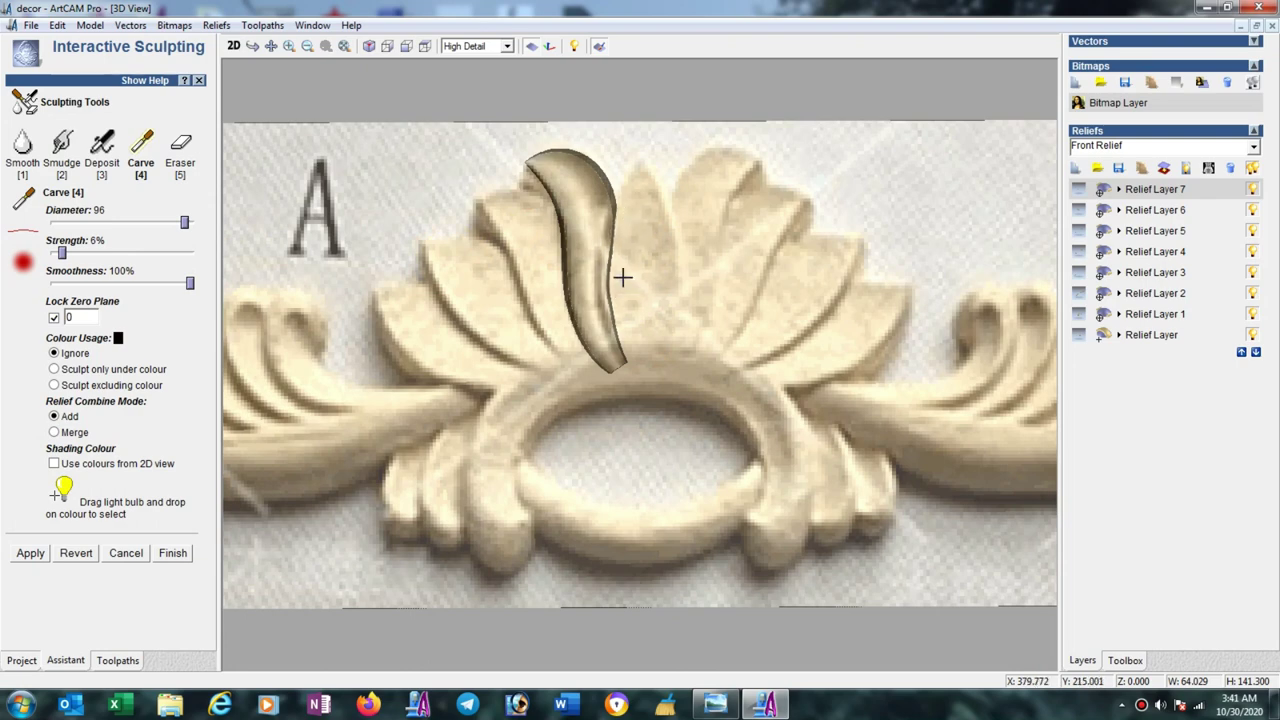
left_click(188, 557)
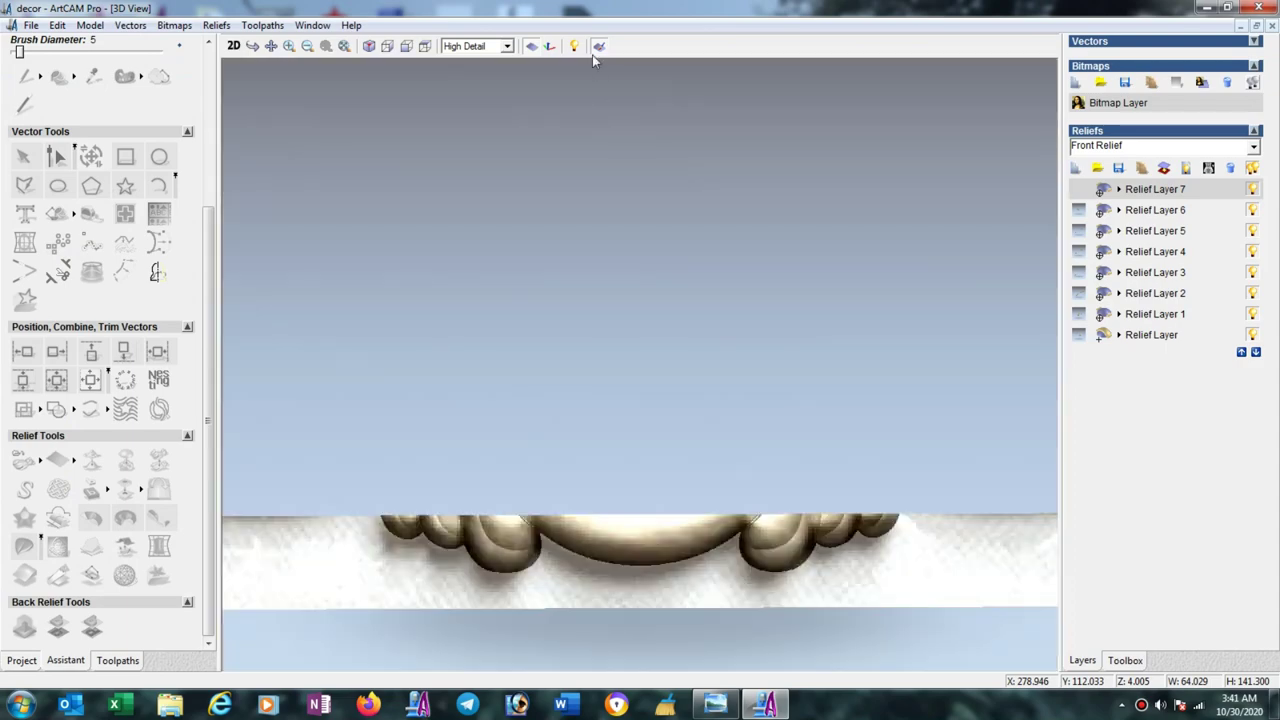
mouse_move(669, 266)
left_mouse_down()
mouse_move(651, 234)
mouse_move(614, 266)
left_mouse_up()
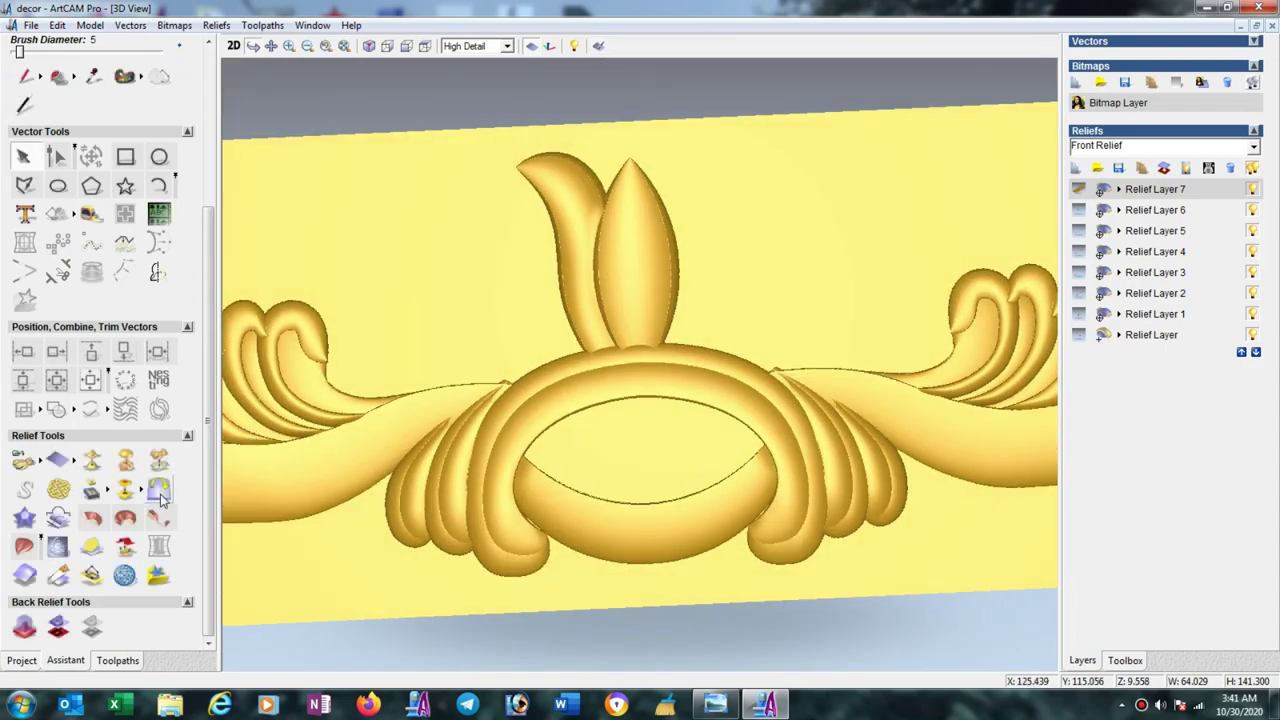
Mirror the curved leaf left over right, adding Relief Layer 8.
left_click(159, 490)
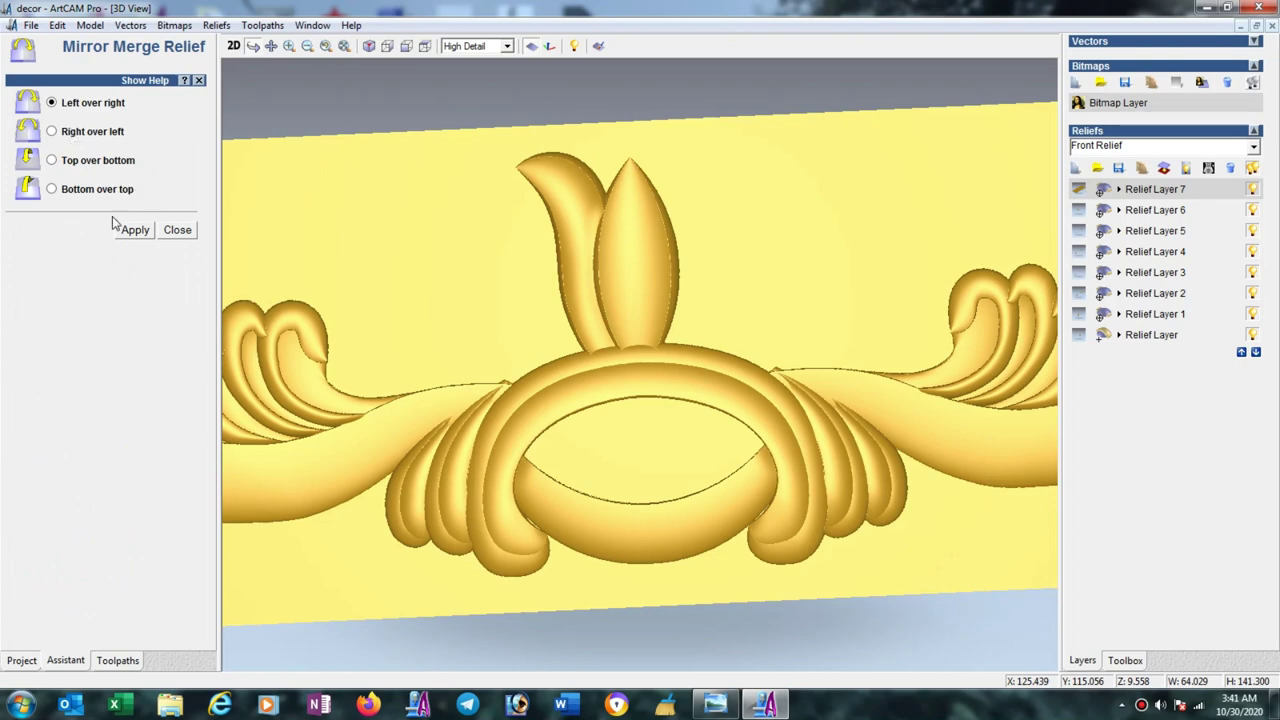
left_click(141, 236)
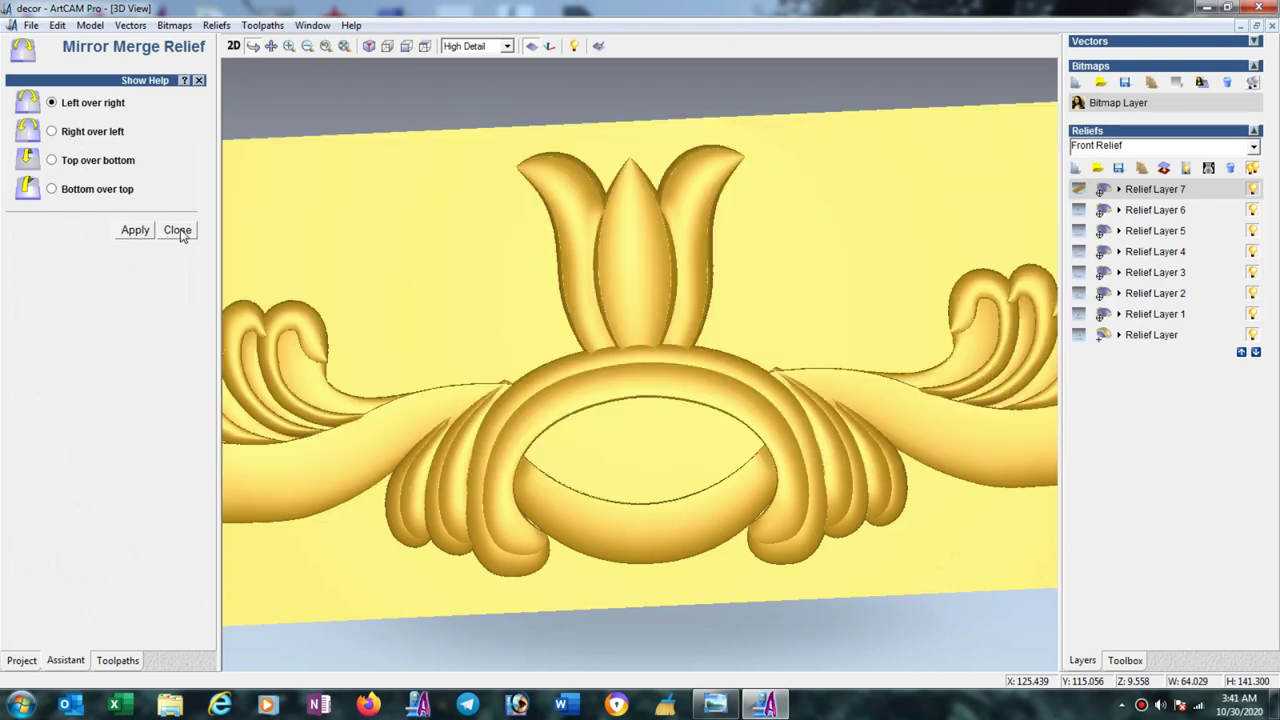
left_click(177, 230)
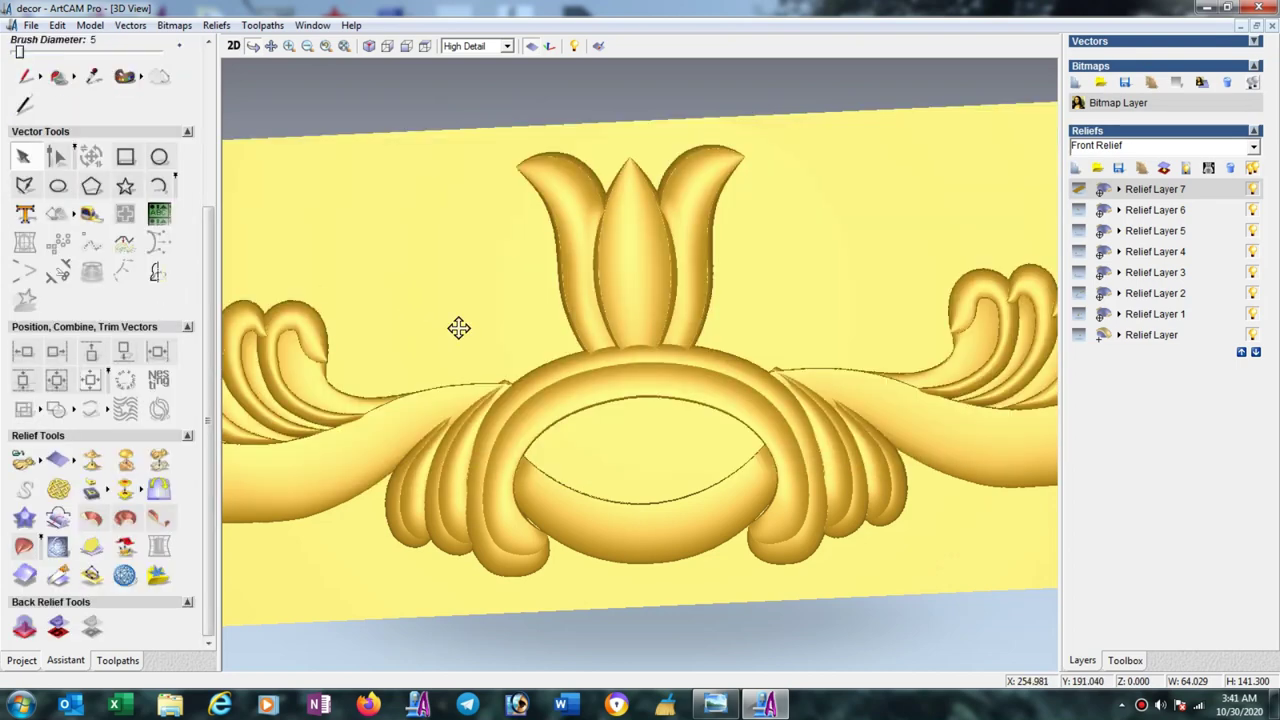
scroll(618, 418, "down", 3)
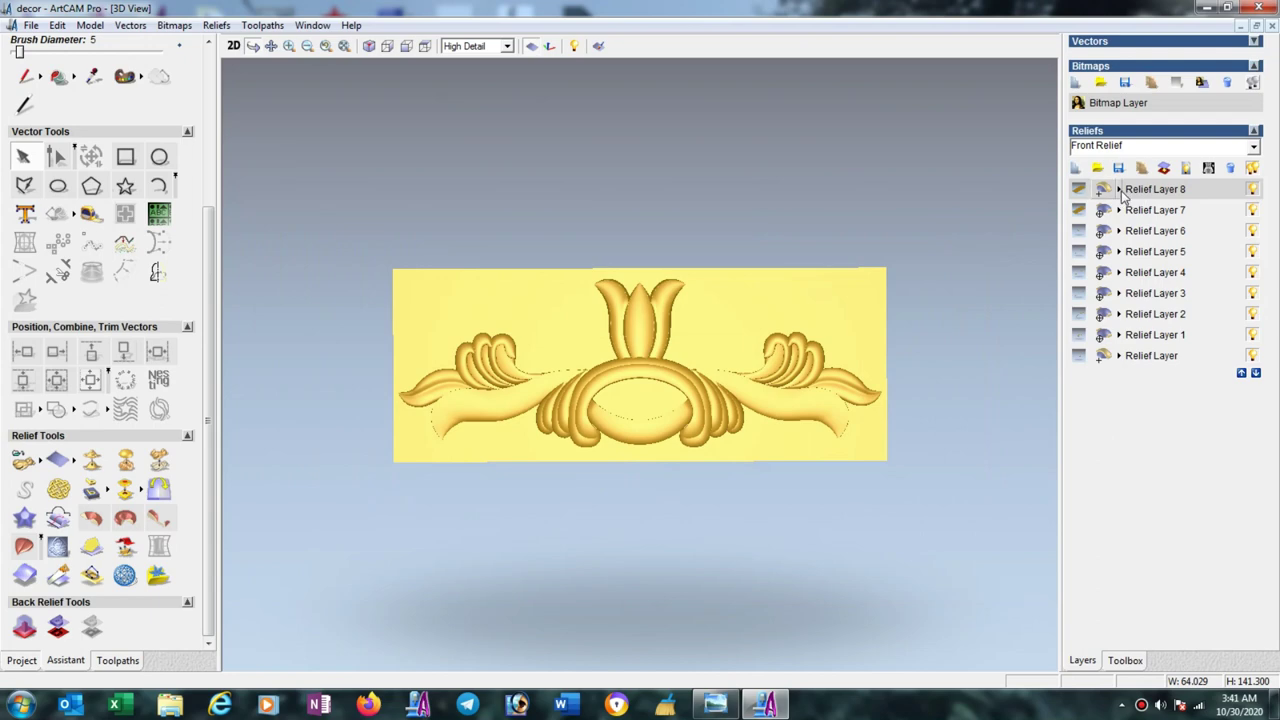
Tile 3D and 2D views with the reference photo, and select both edge curves of the next leaf.
left_click(310, 26)
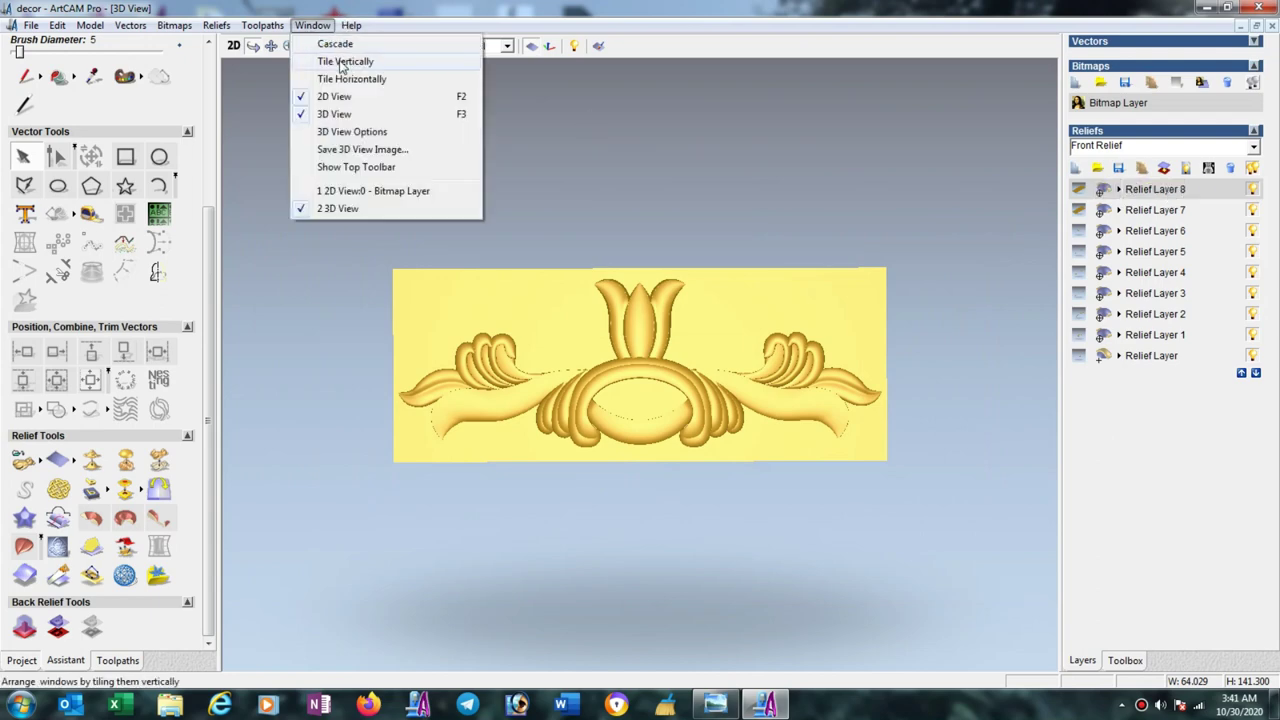
left_click(344, 62)
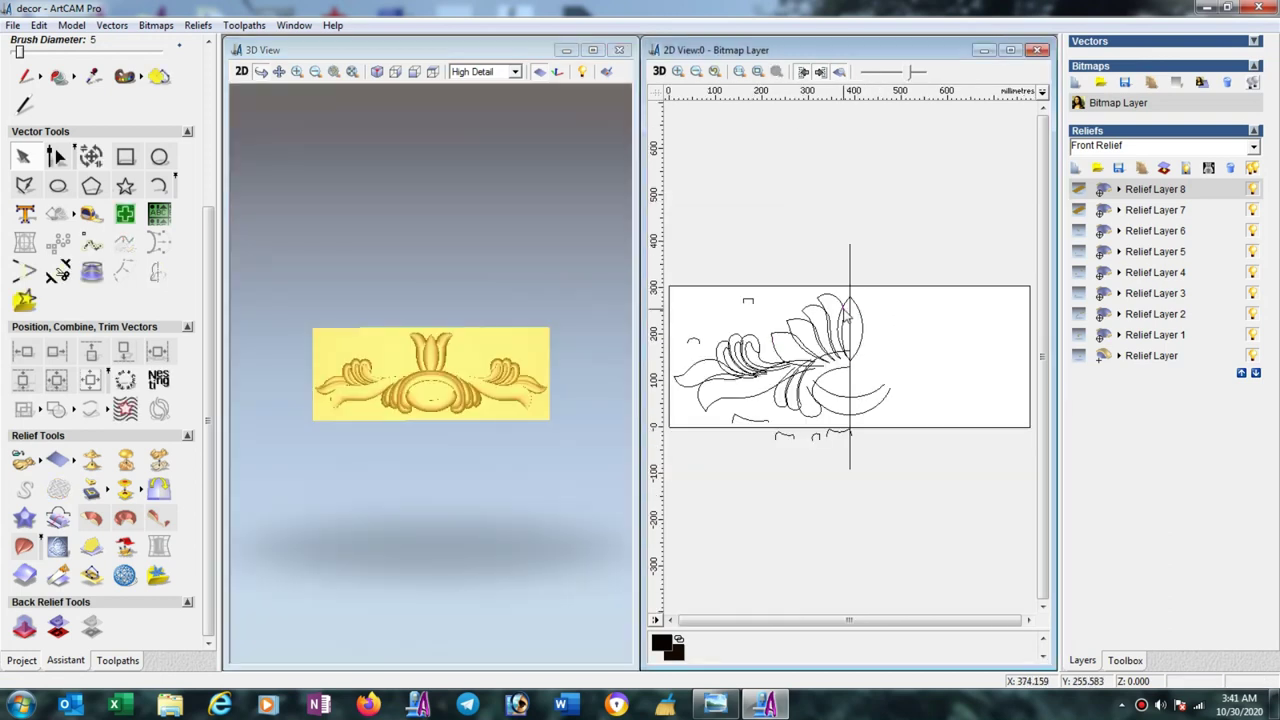
scroll(842, 308, "up", 2)
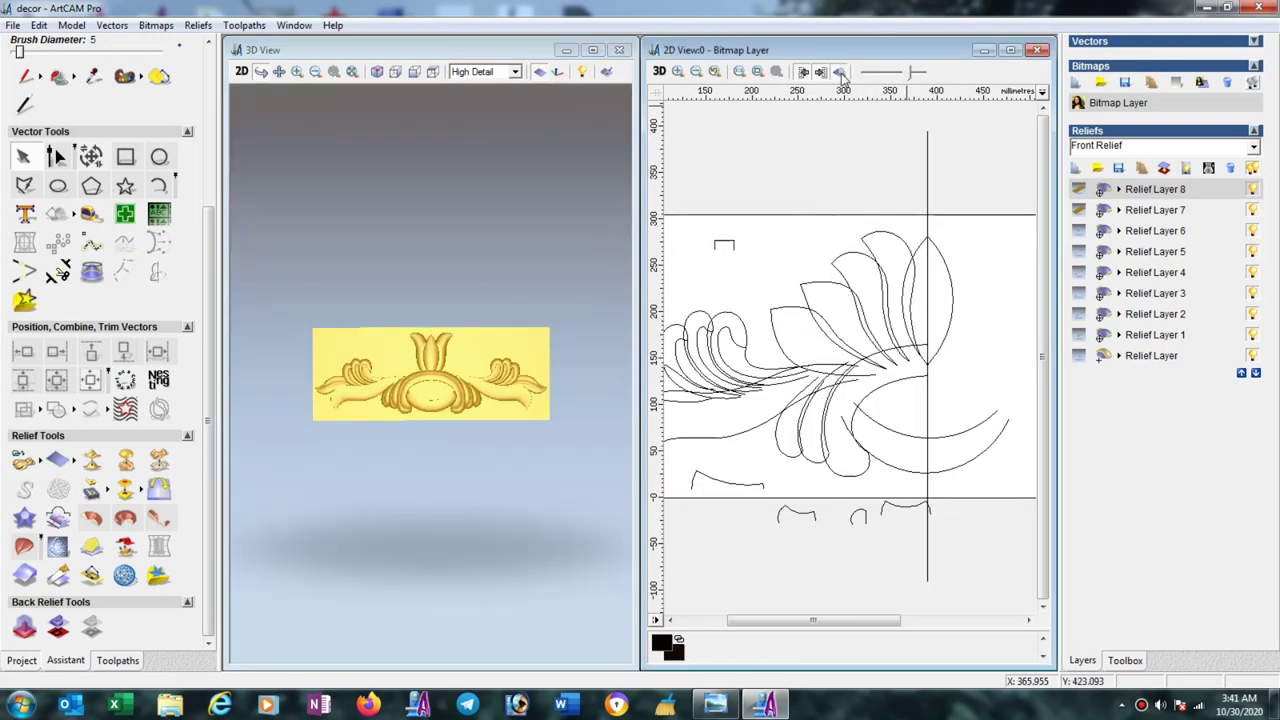
left_click(840, 73)
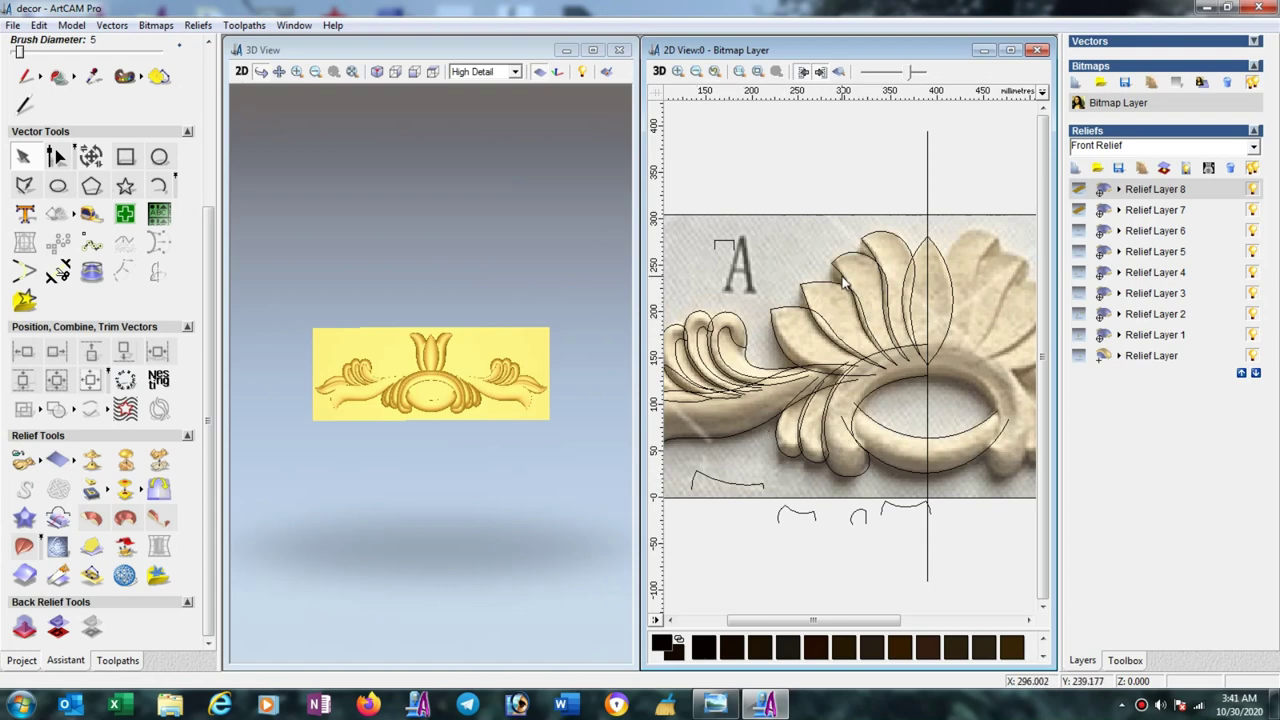
left_click(843, 285)
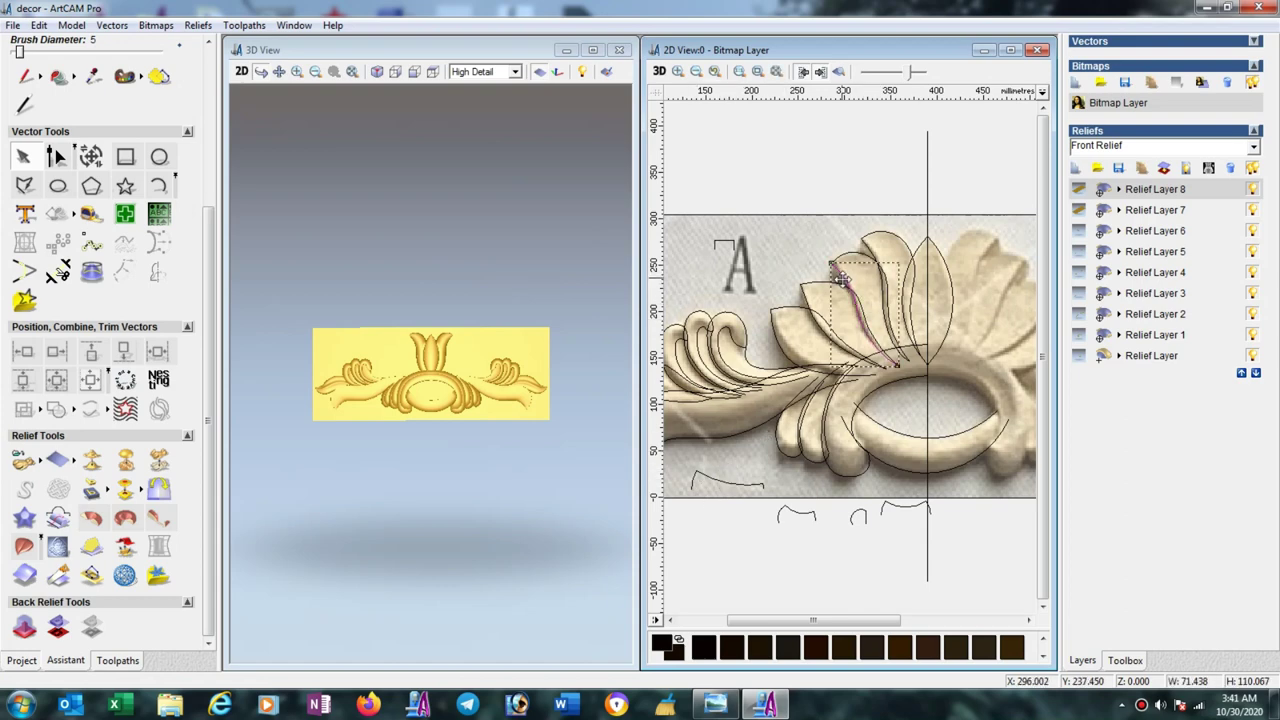
left_click(888, 292)
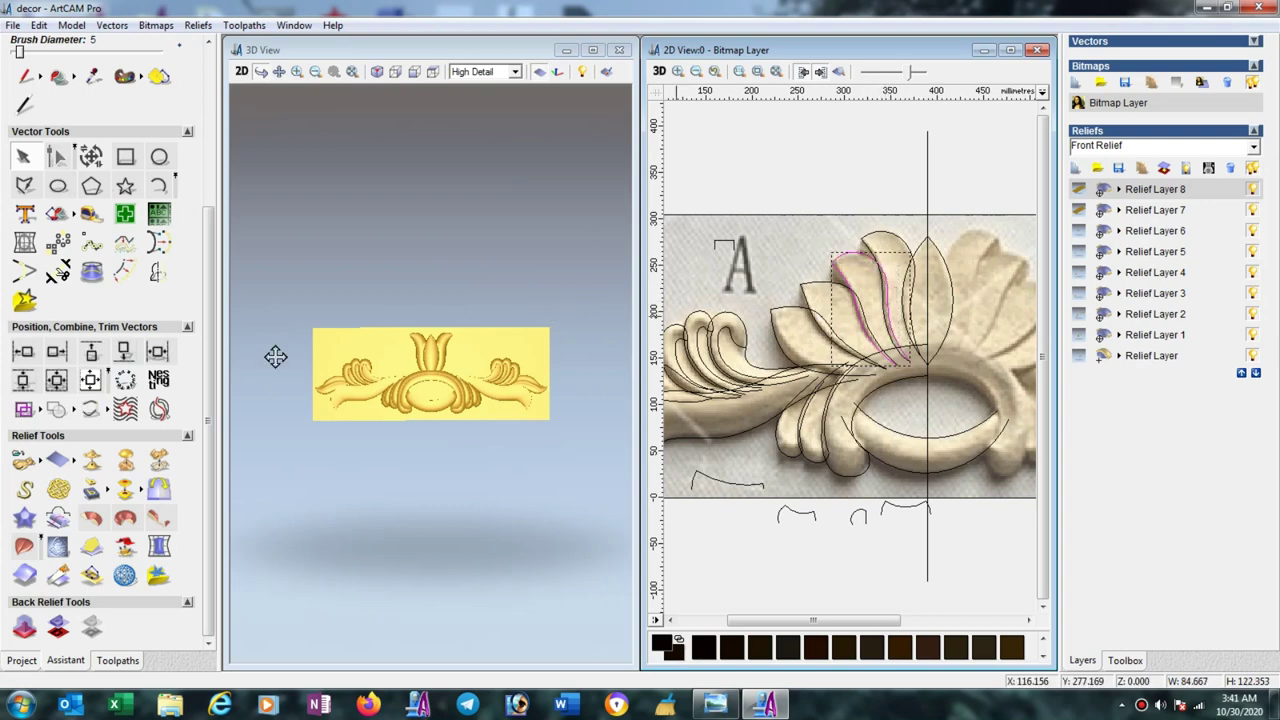
Two Rail Sweep the fan leaf with the small lower curve as cross section, final height 10, Highest.
left_click(22, 548)
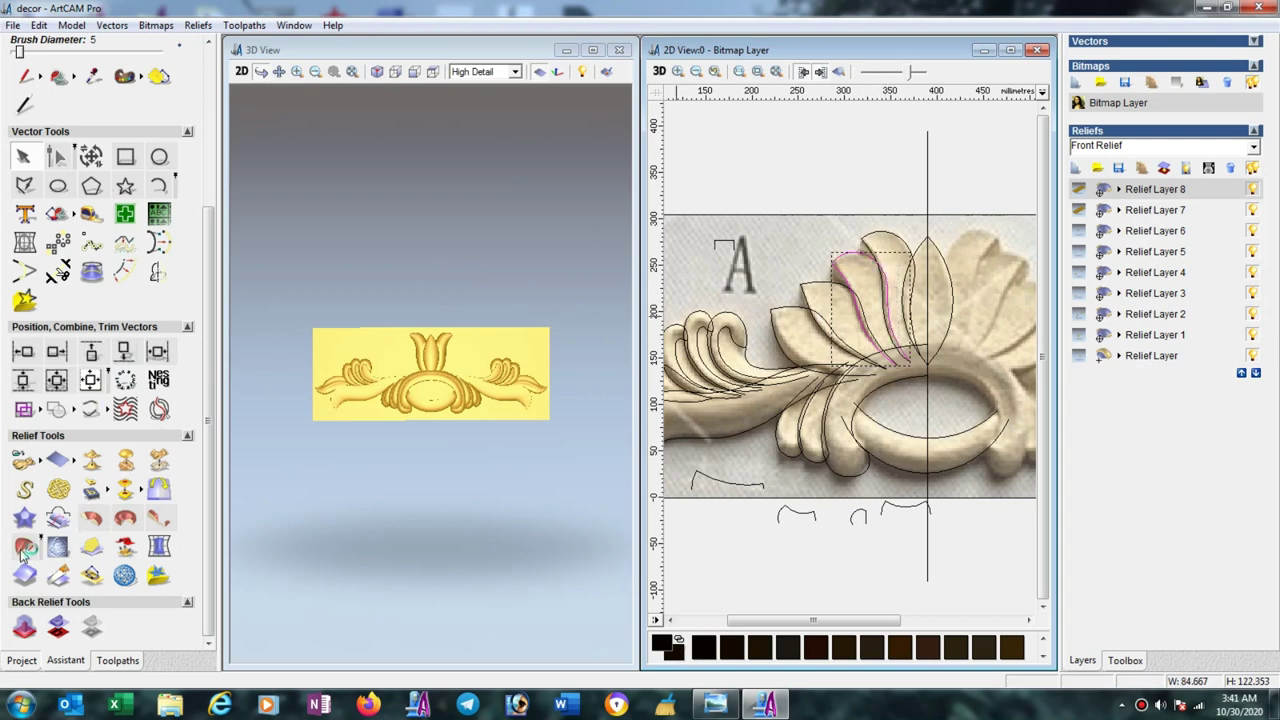
left_click(754, 486)
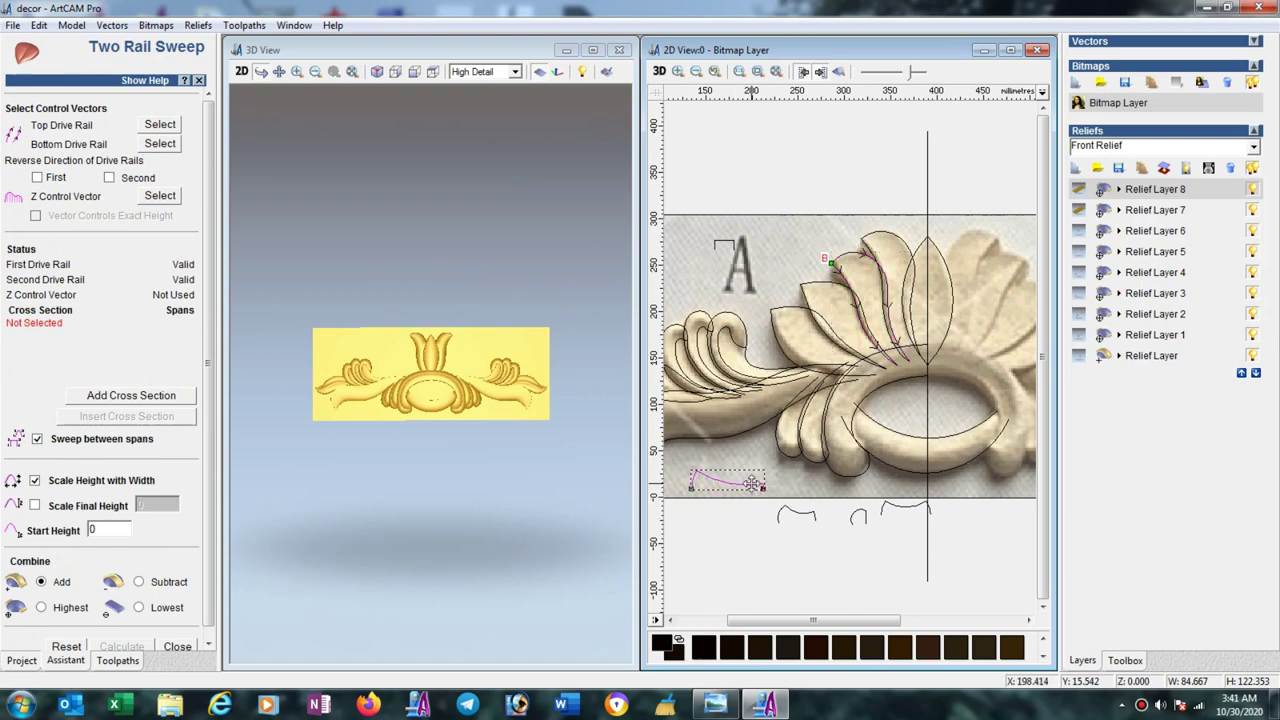
left_click(163, 397)
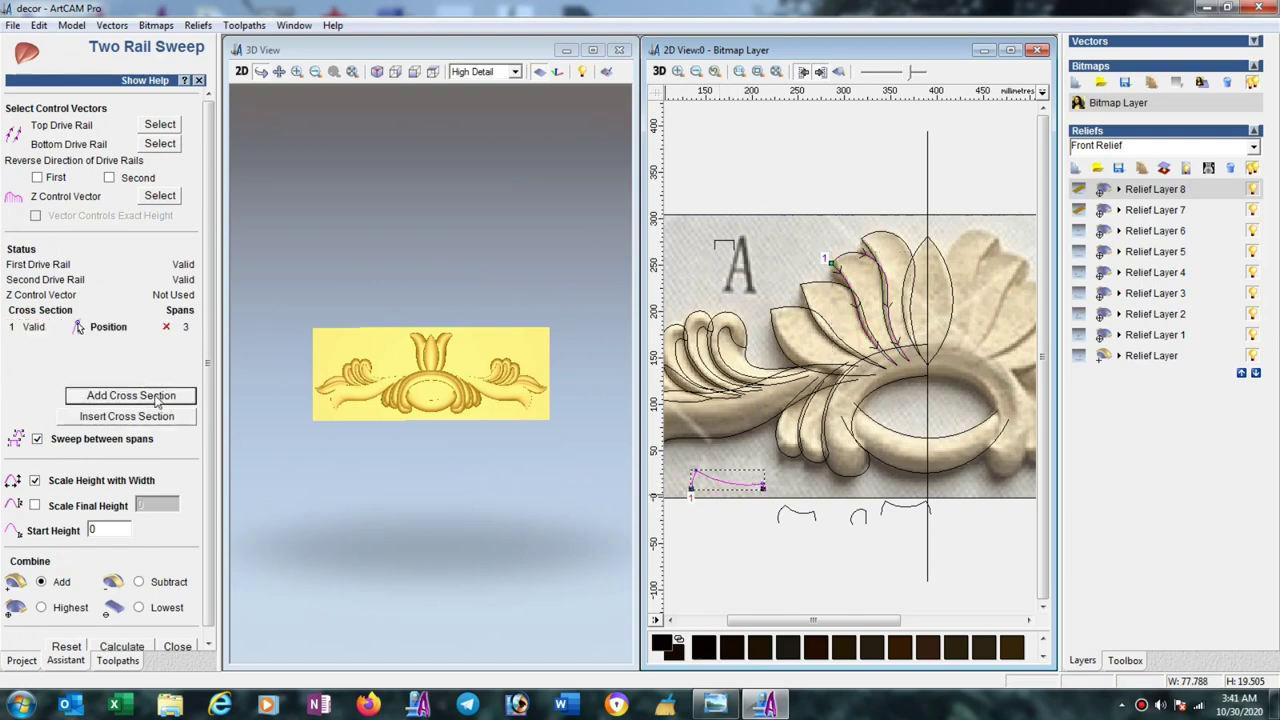
left_click(35, 507)
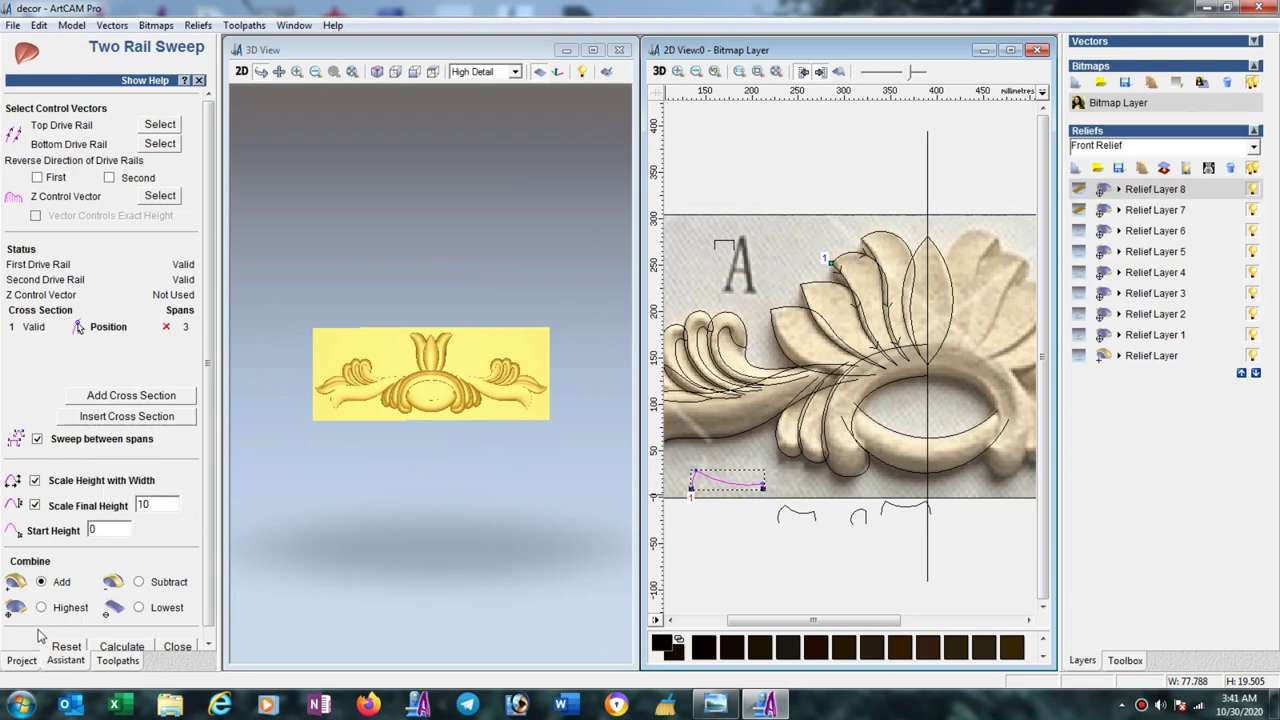
left_click(122, 647)
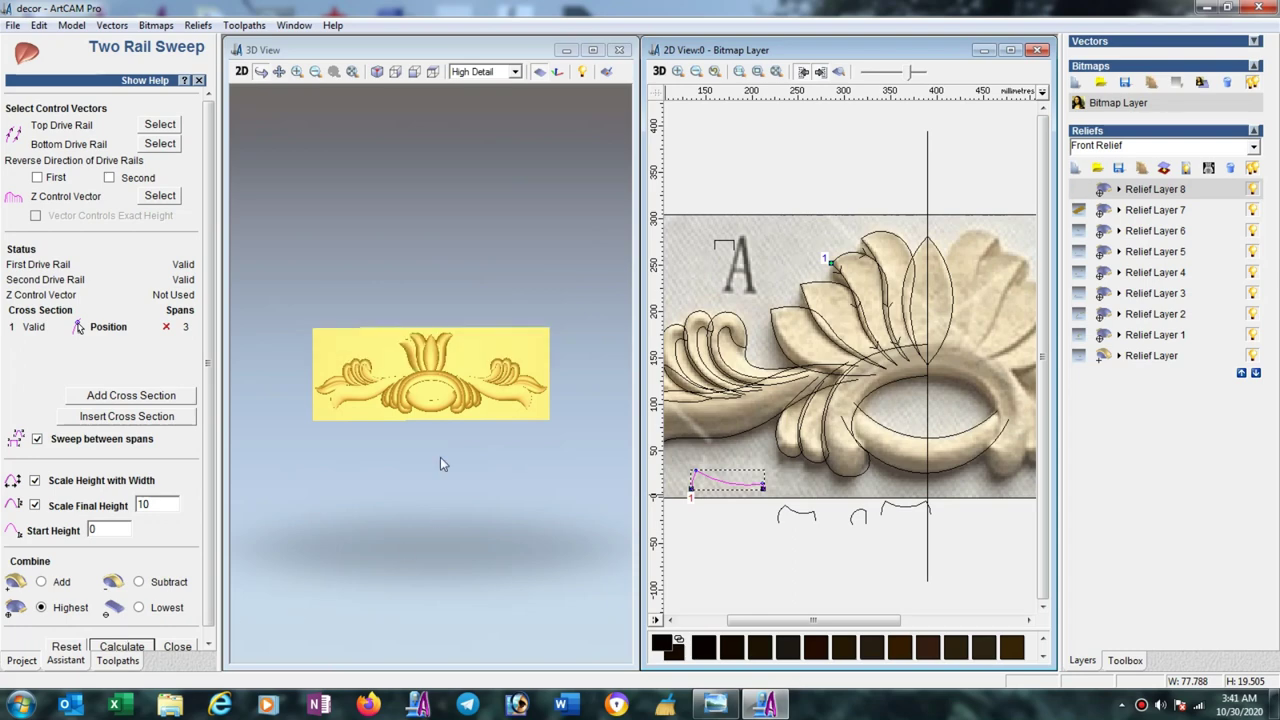
scroll(440, 457, "up", 3)
scroll(408, 352, "up", 3)
scroll(408, 352, "up", 1)
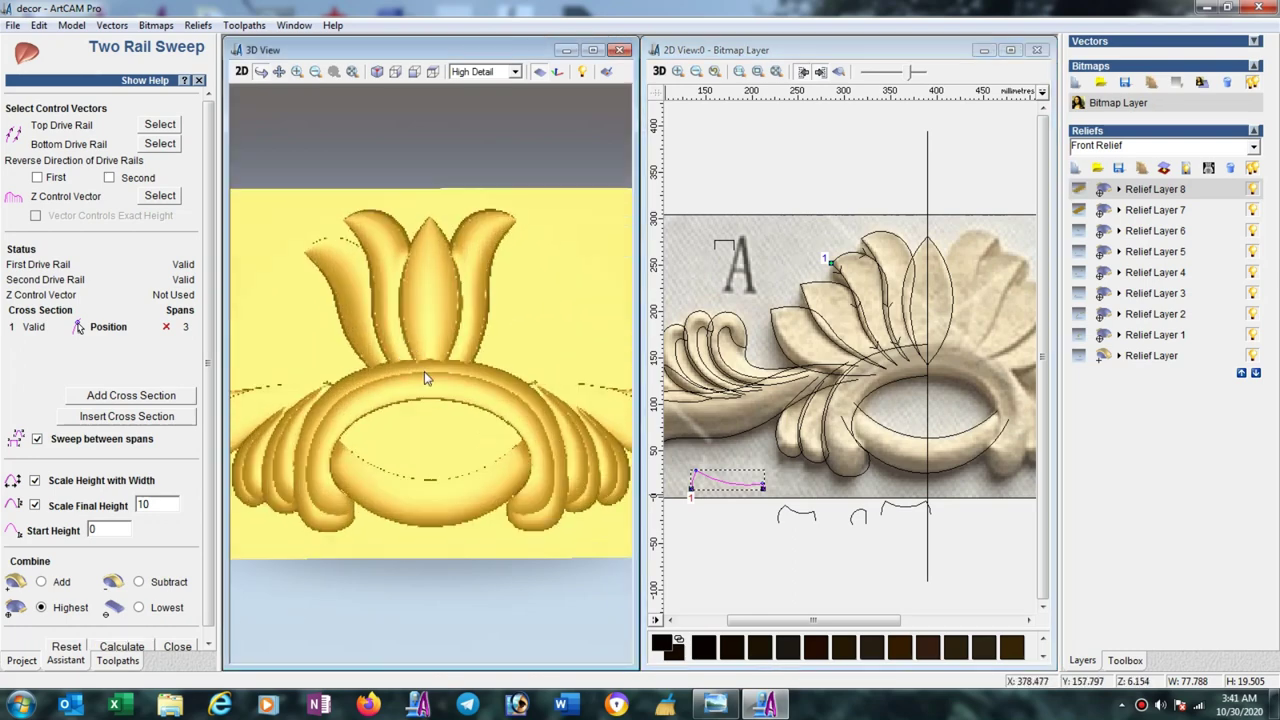
scroll(425, 378, "up", 1)
left_click(824, 330)
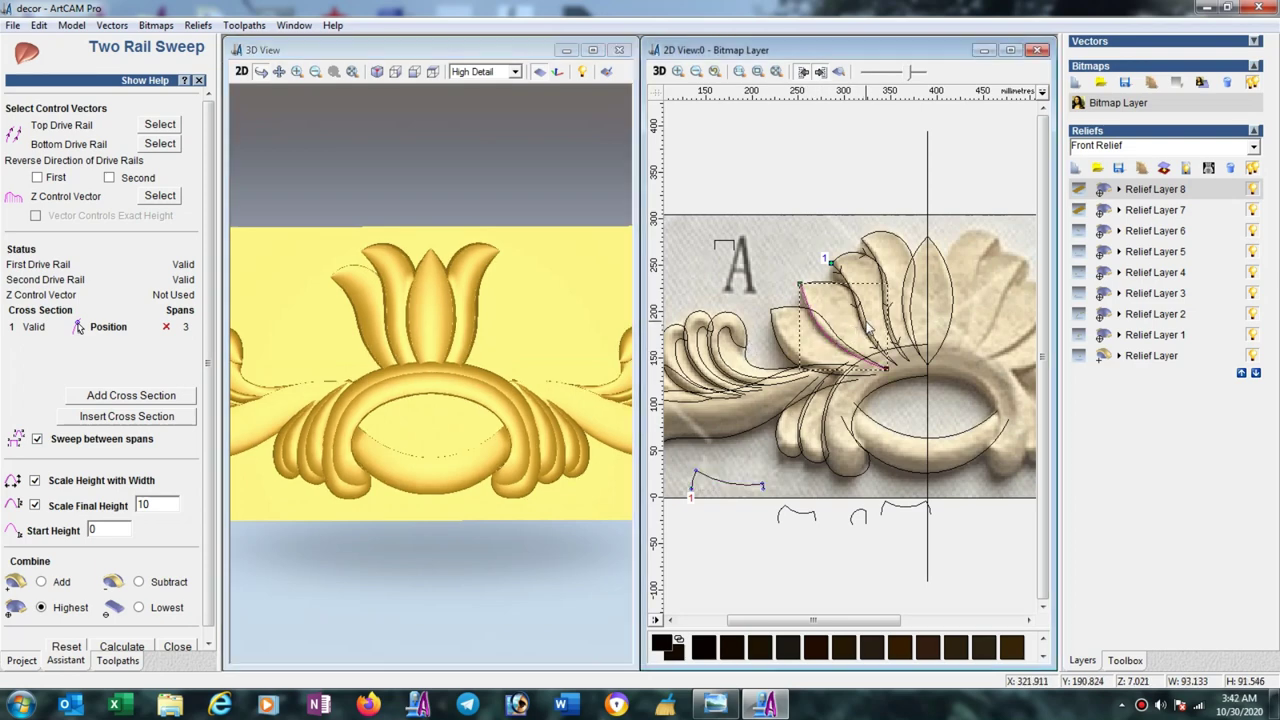
Set a new leaf edge as top drive rail and calculate its sweep.
left_click(868, 330)
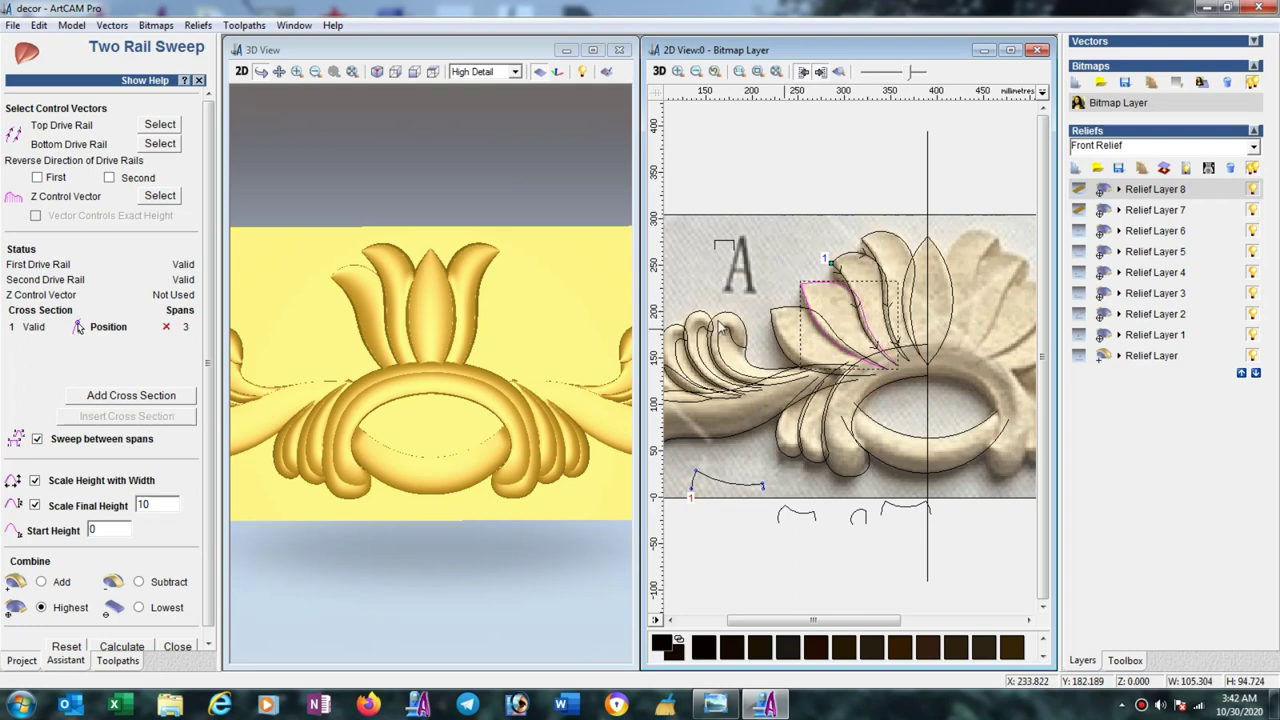
left_click(162, 125)
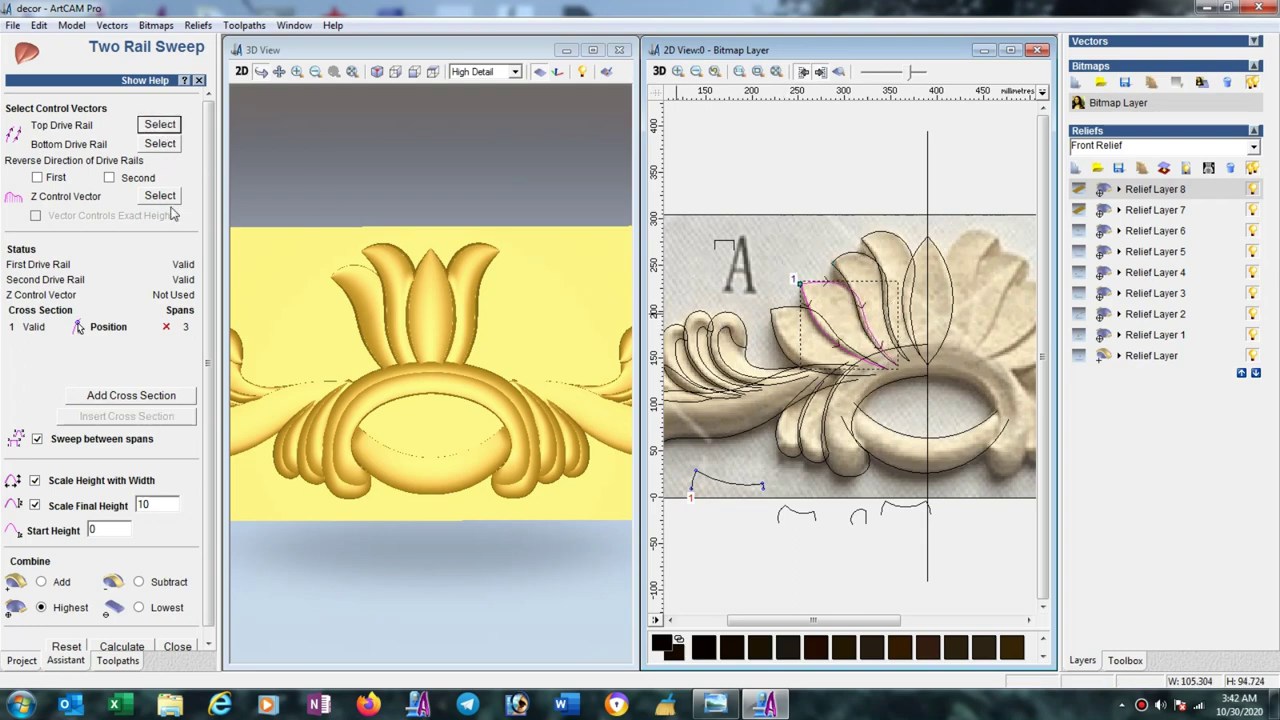
left_click(124, 646)
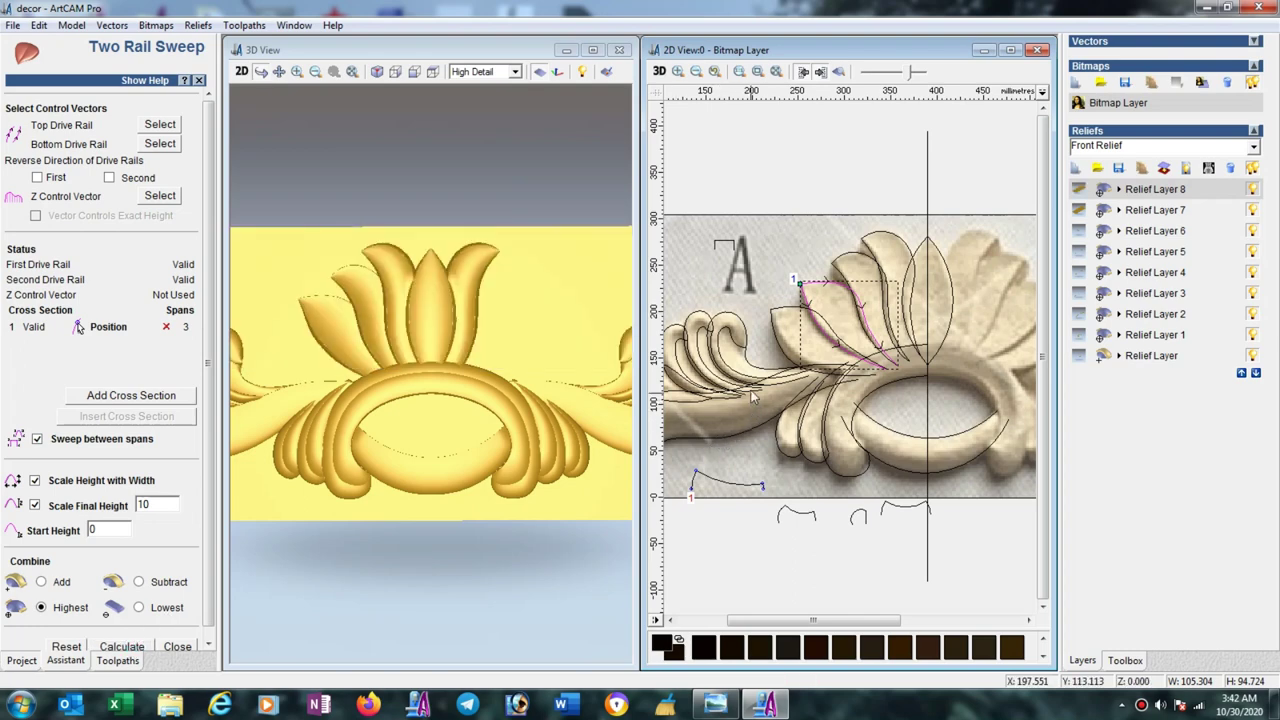
Reselect the lower-left leaf rails, node-edit the profile's left end, recalculate, and close the sweep.
left_click(786, 360)
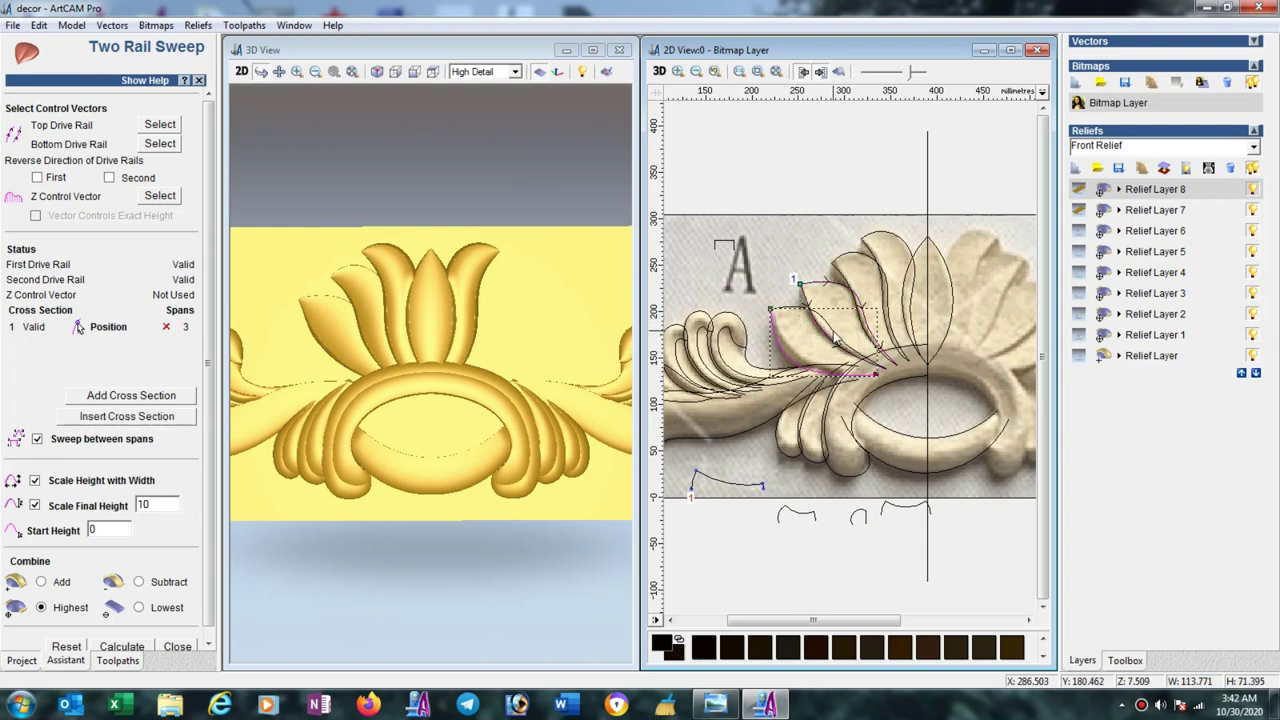
left_click(834, 332)
left_click(160, 125)
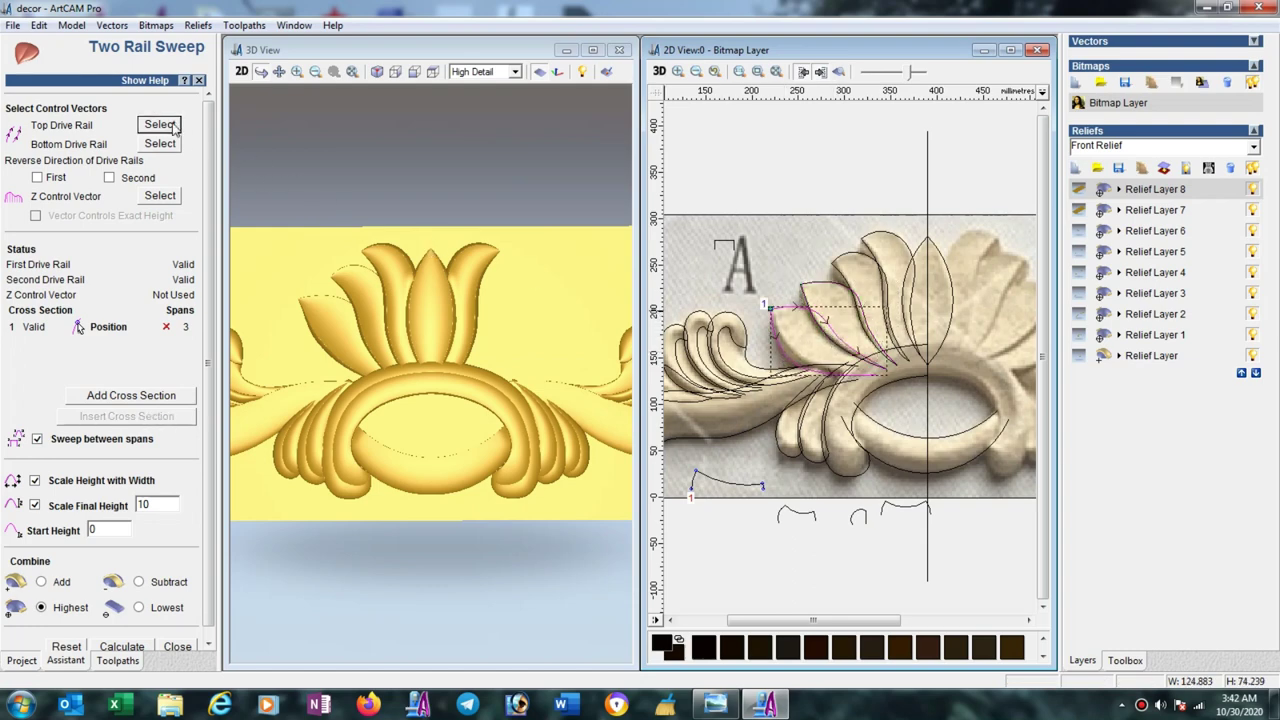
left_click(695, 483)
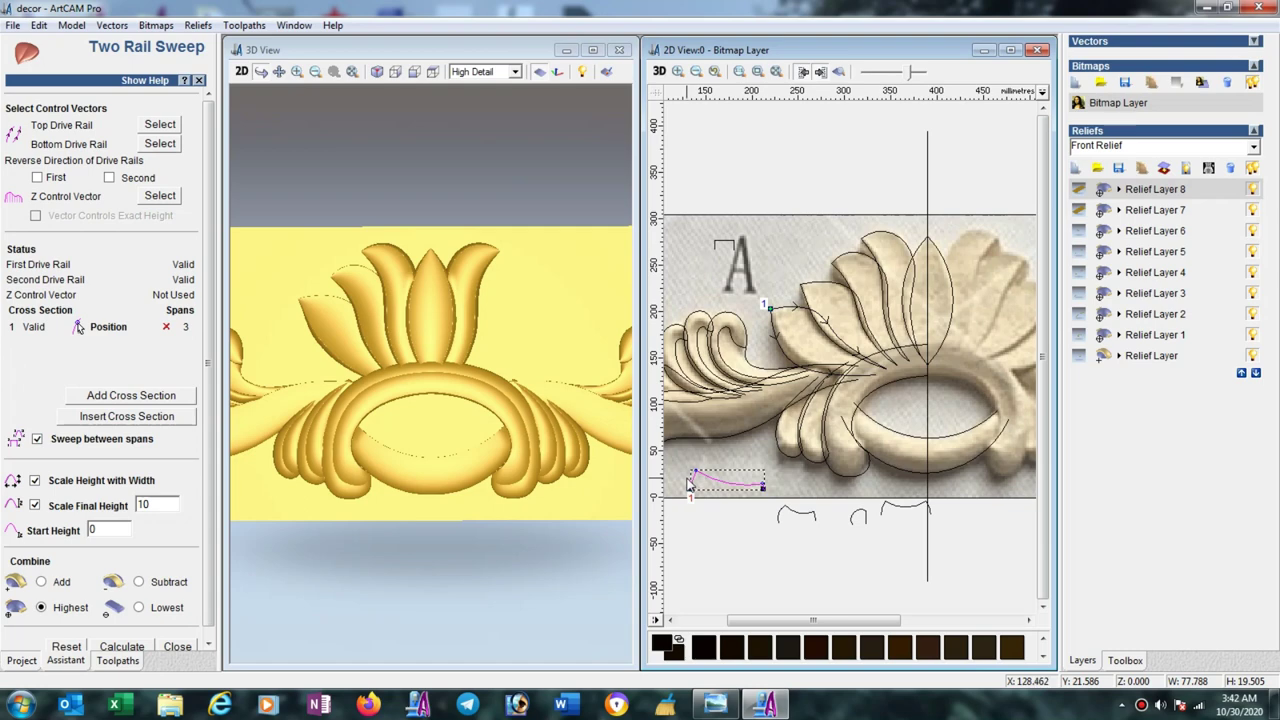
left_click(689, 483)
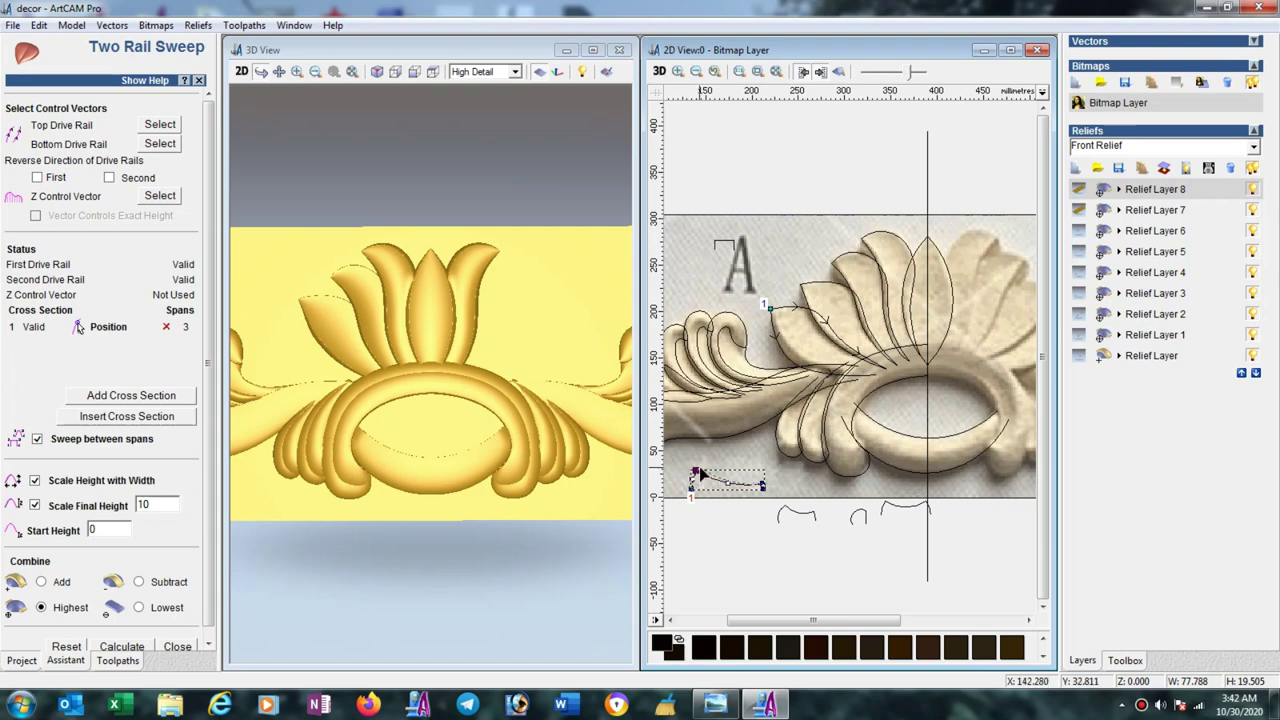
left_click_drag(703, 467, 700, 477)
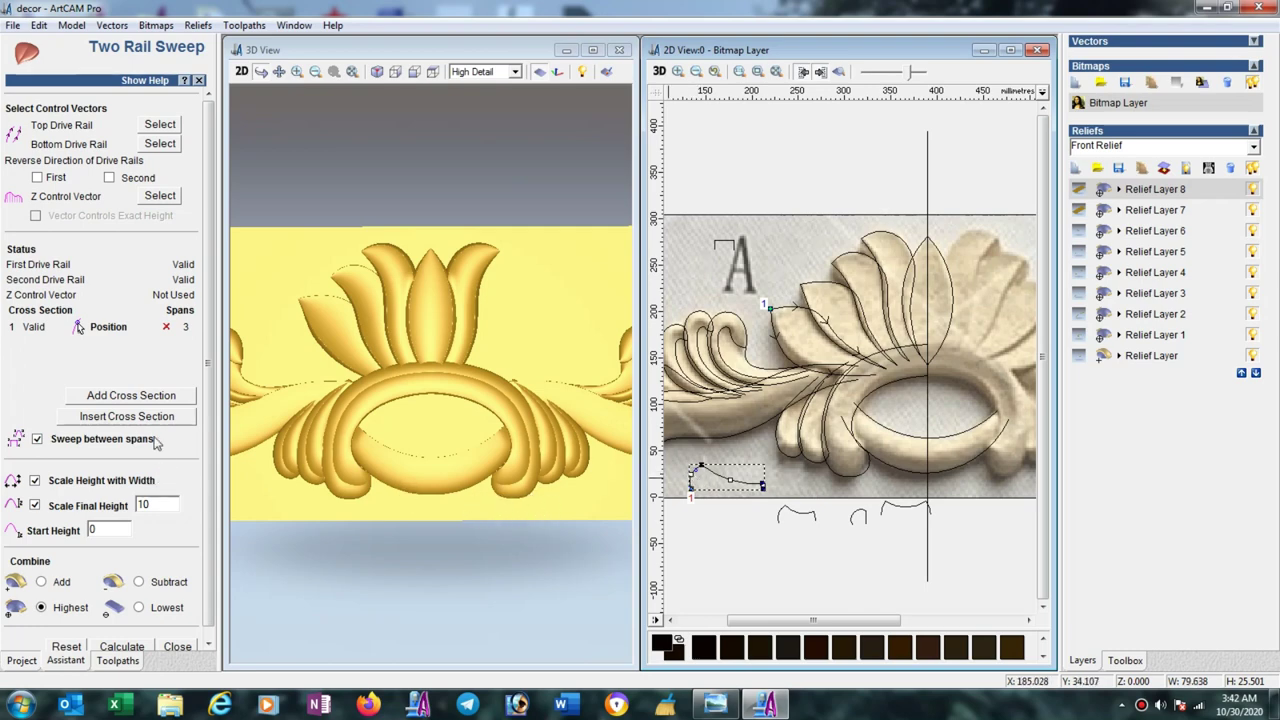
left_click(122, 647)
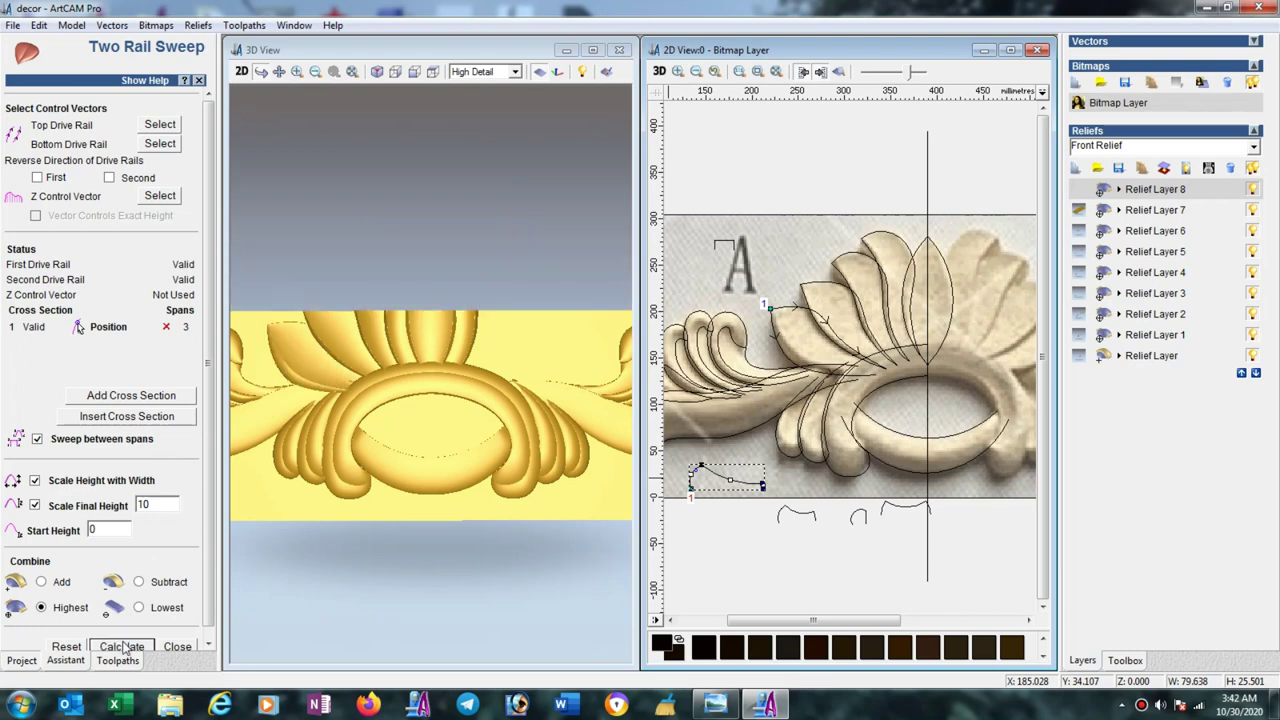
left_click(177, 647)
scroll(360, 572, "down", 1)
scroll(374, 560, "down", 1)
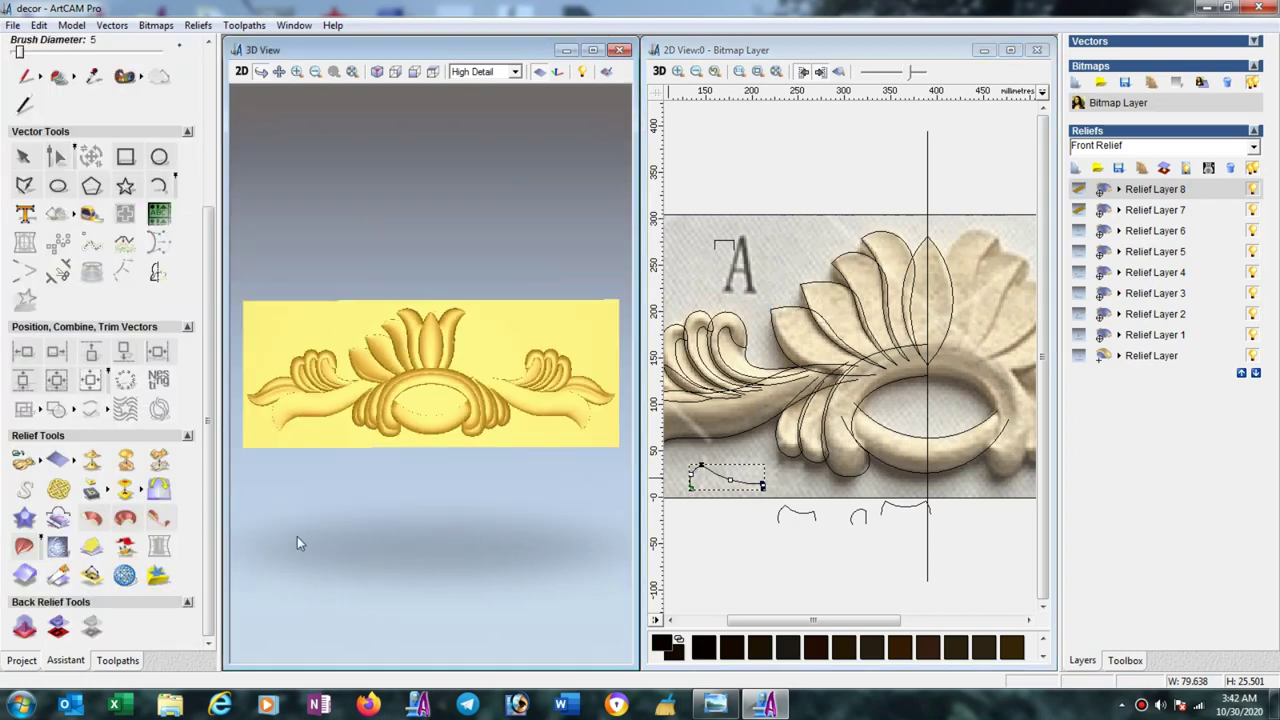
Mirror the relief left over right with Relief Mirror Merge.
left_click(158, 490)
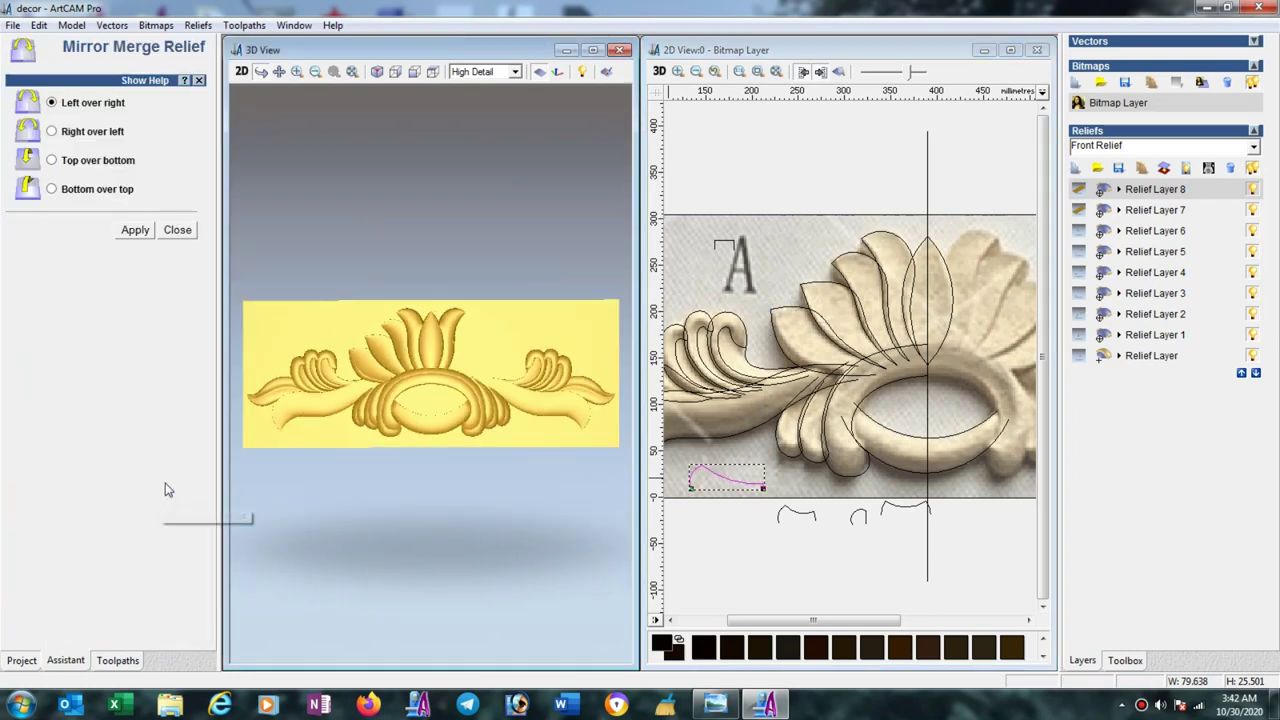
left_click(137, 236)
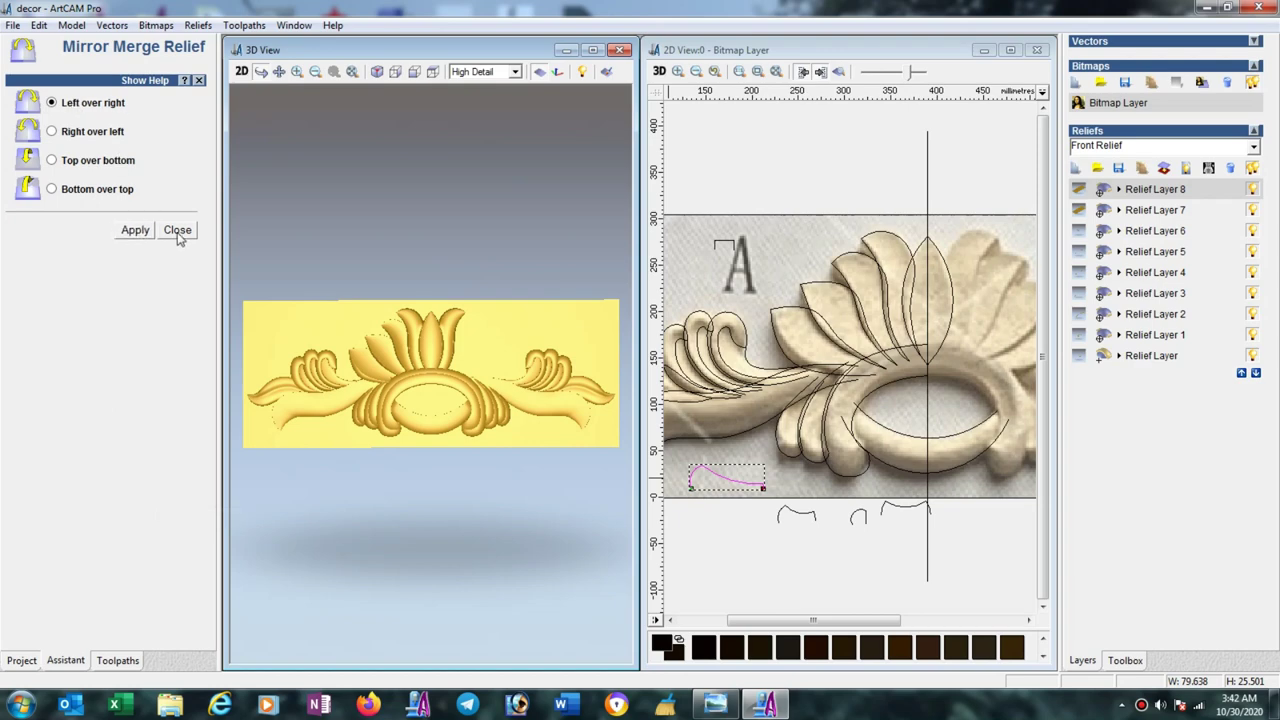
left_click(177, 232)
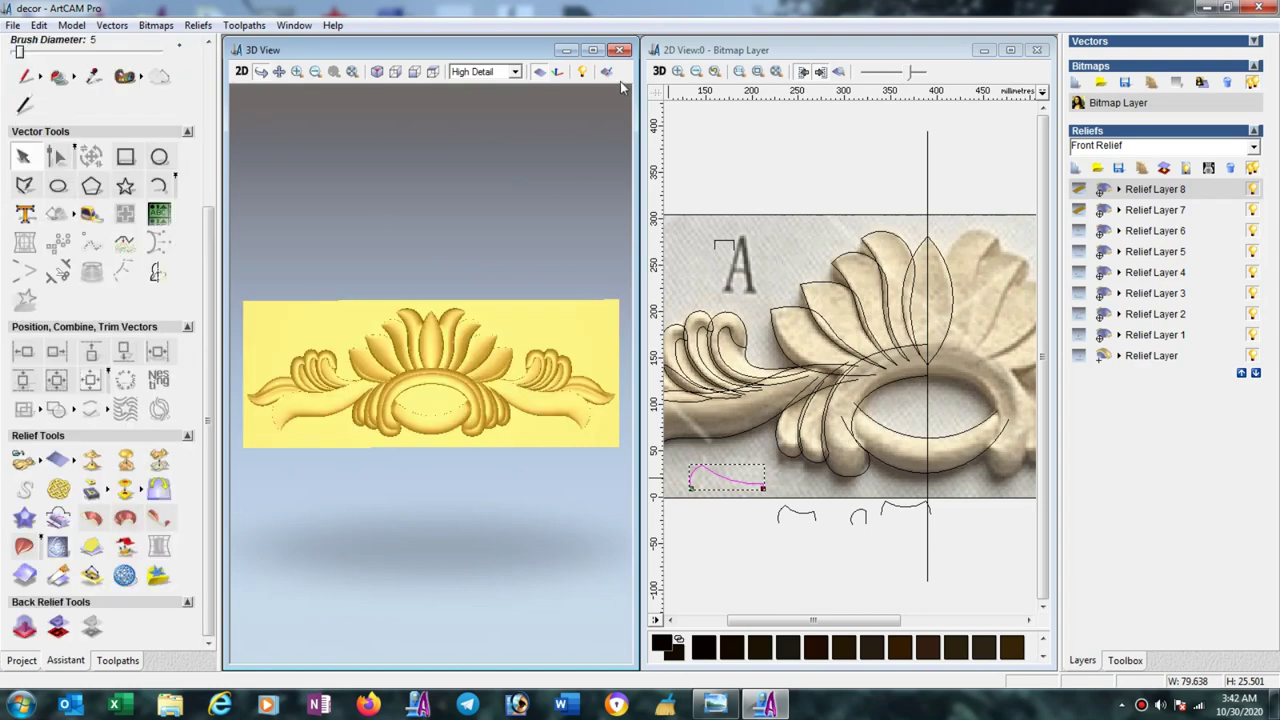
Maximise the 3D View and rotate it to view the whole ornament.
left_click(592, 51)
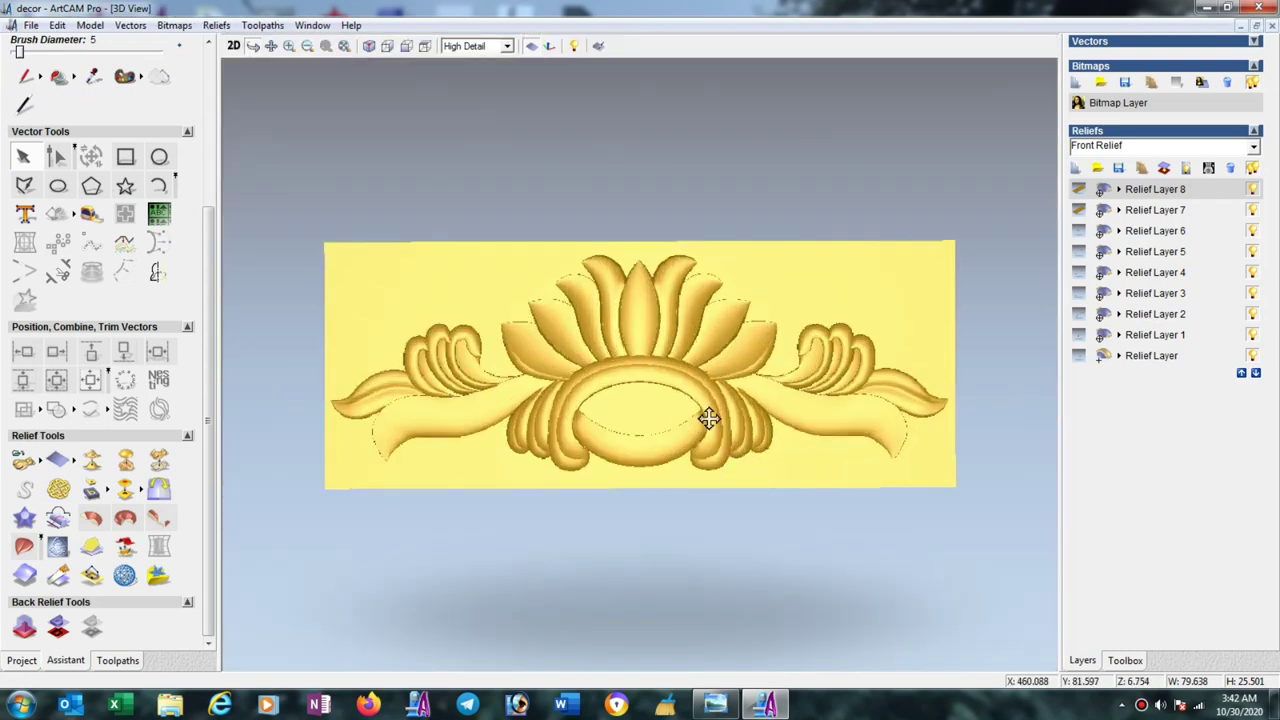
mouse_move(709, 420)
left_mouse_down()
mouse_move(723, 440)
mouse_move(776, 398)
mouse_move(764, 390)
left_mouse_up()
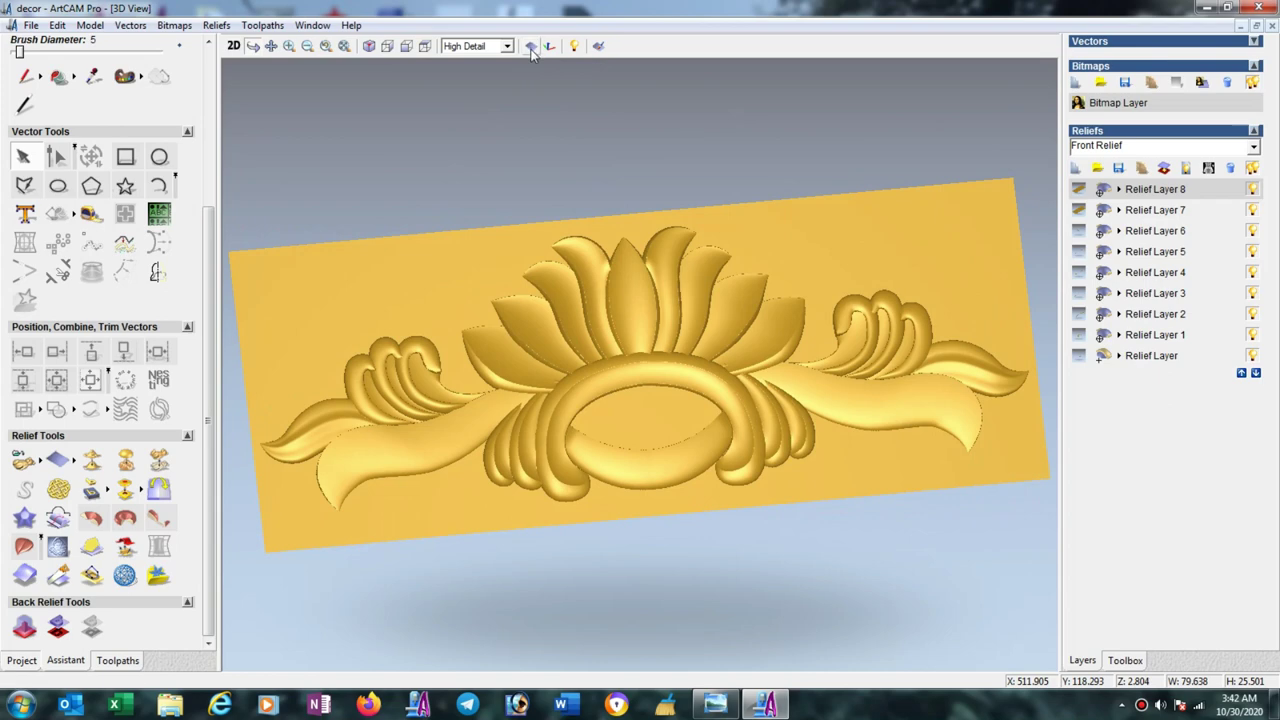
mouse_move(623, 249)
left_mouse_down()
mouse_move(651, 403)
mouse_move(620, 340)
left_mouse_up()
Choose the Soft Gold preset in Lights and Material Setup.
left_click(90, 25)
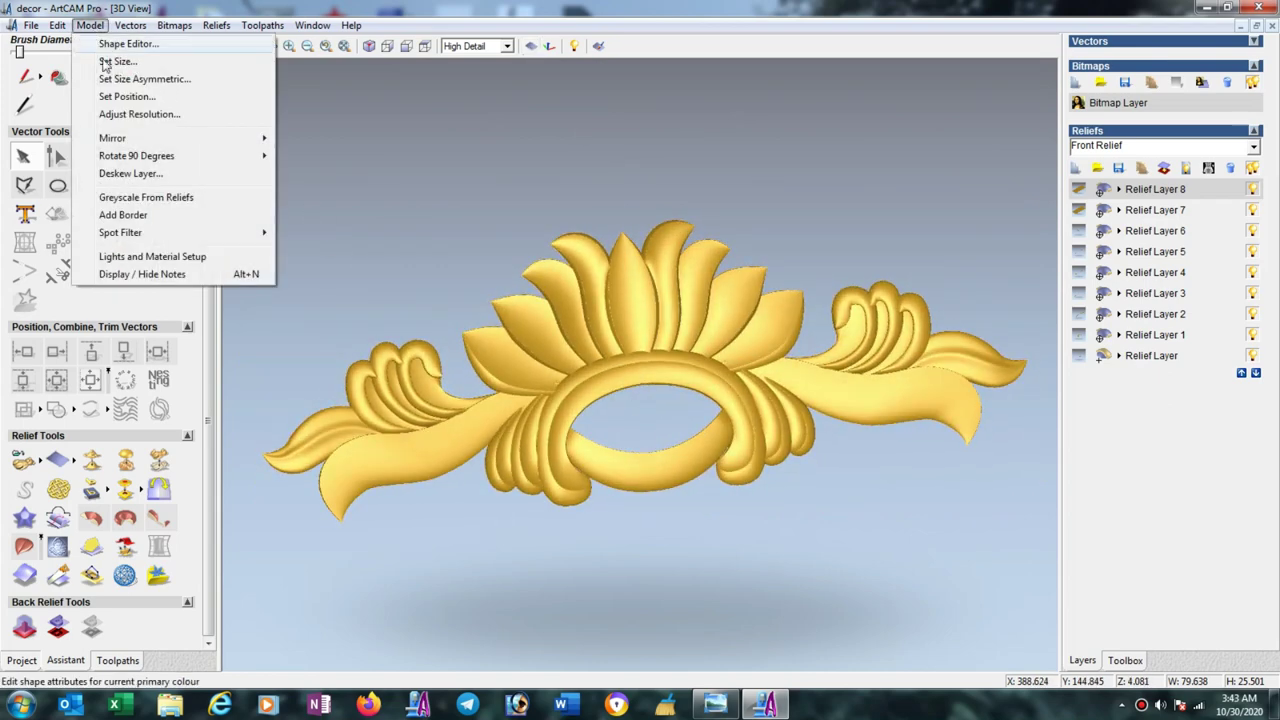
left_click(152, 256)
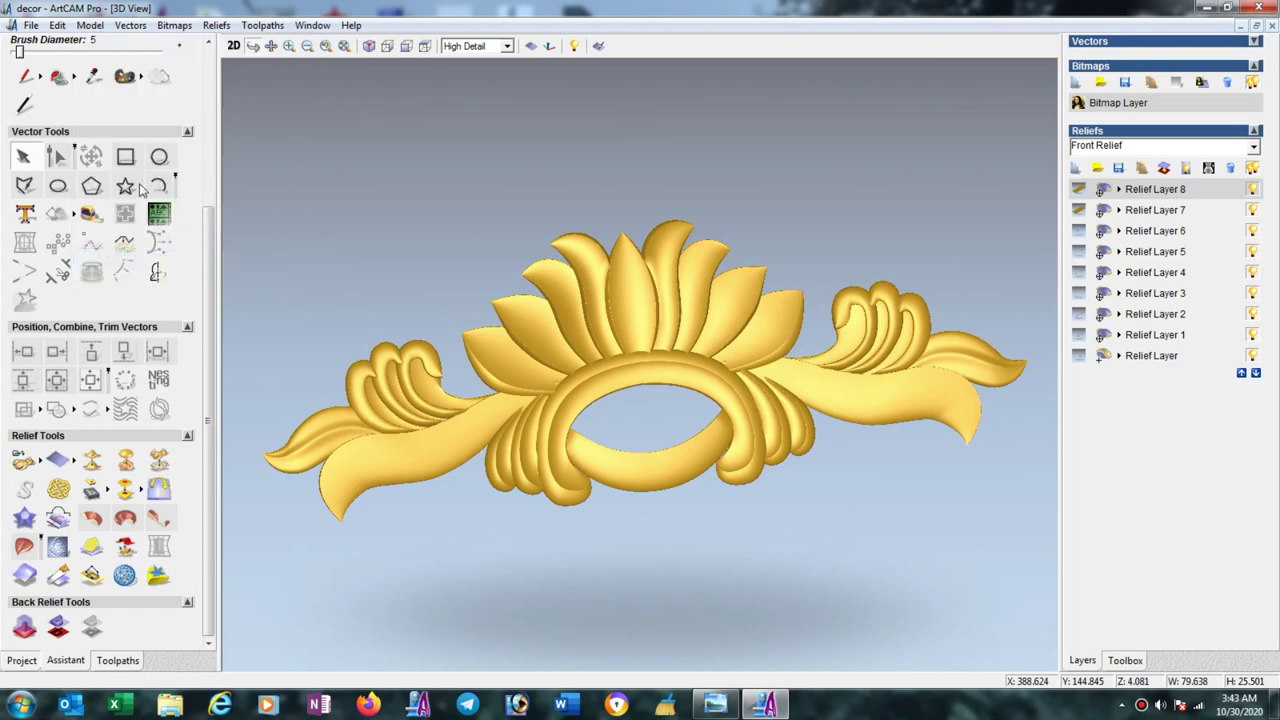
left_click(168, 127)
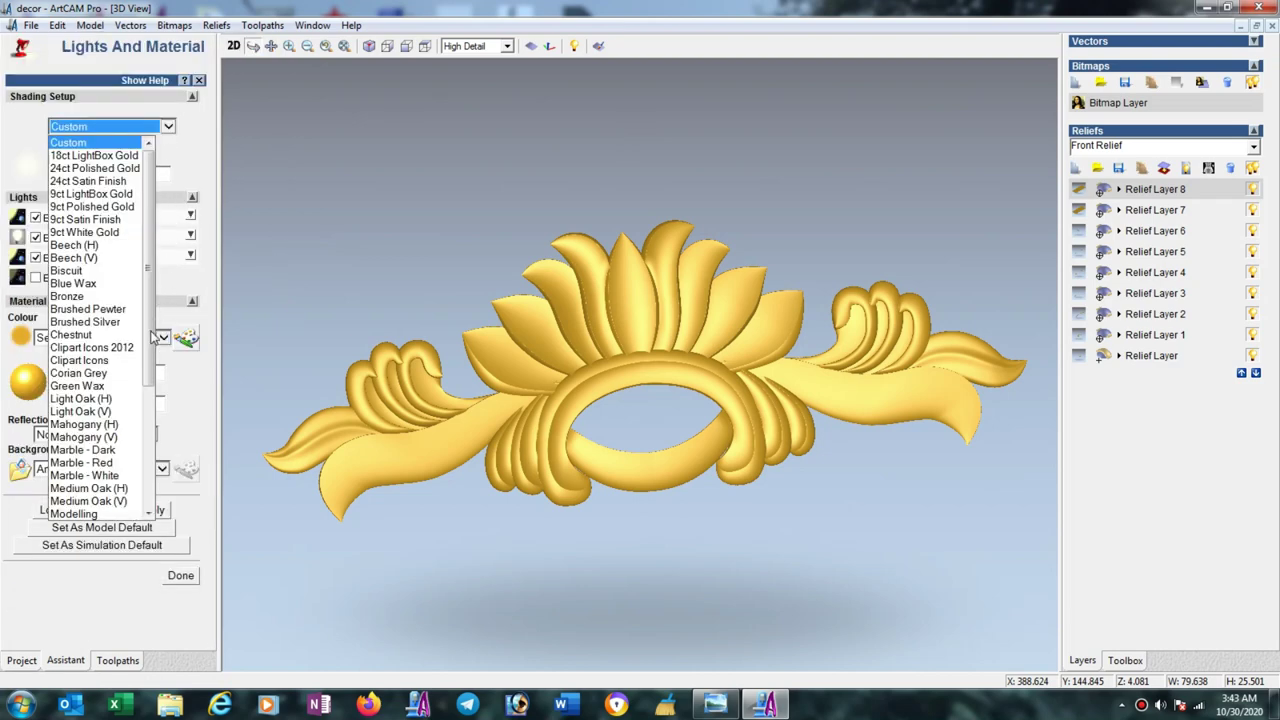
scroll(155, 338, "down", 5)
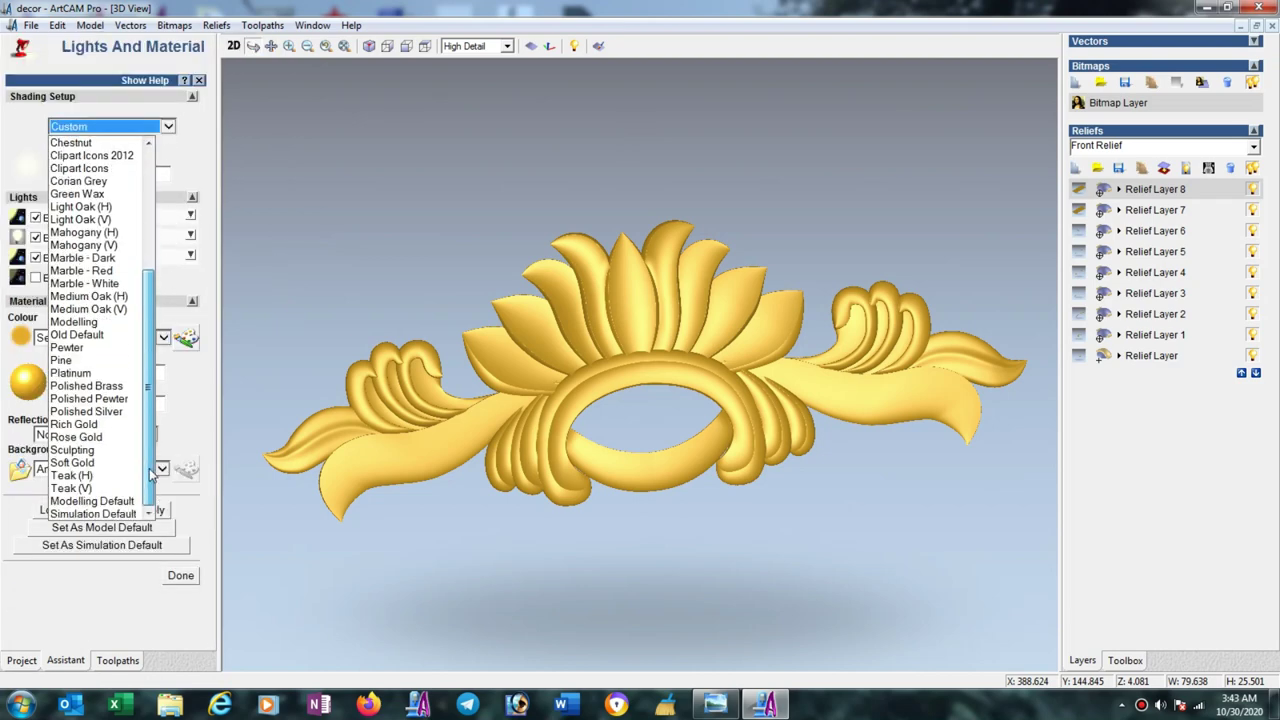
left_click(168, 392)
Change the material colour to dark red (113,40,36), apply it, and view the ornament obliquely.
left_click(186, 338)
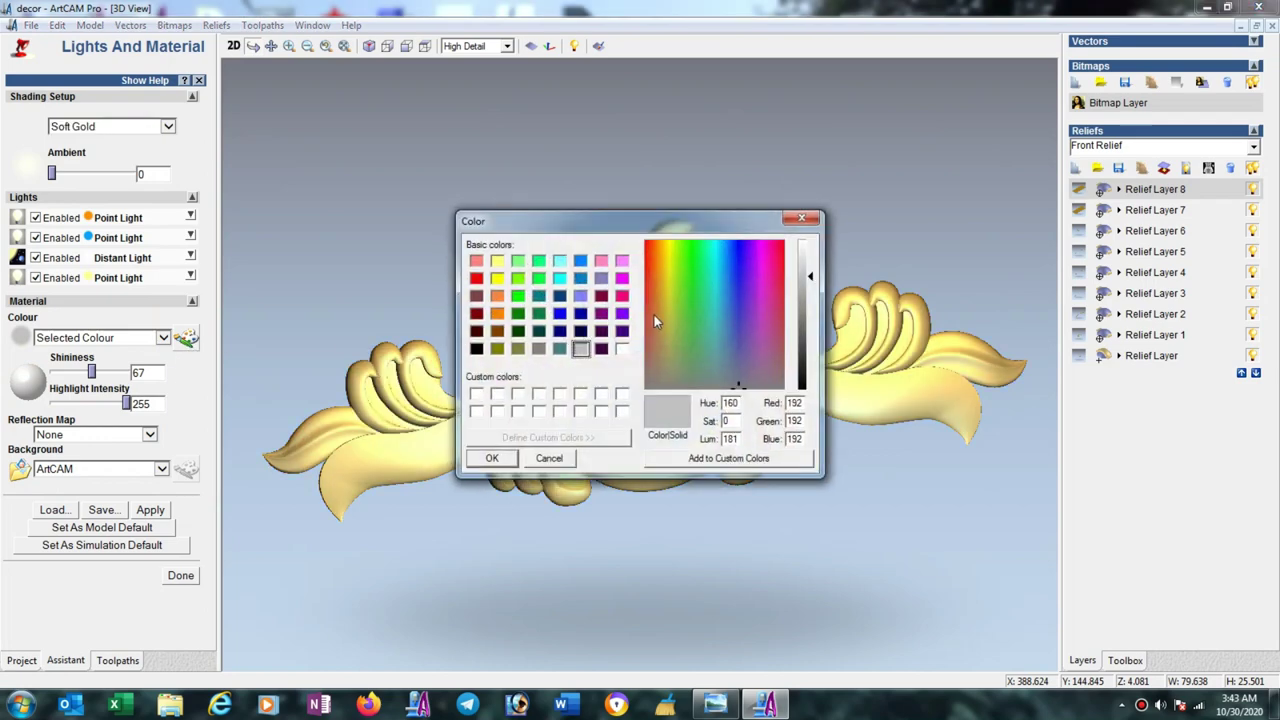
left_click(647, 314)
left_click(805, 347)
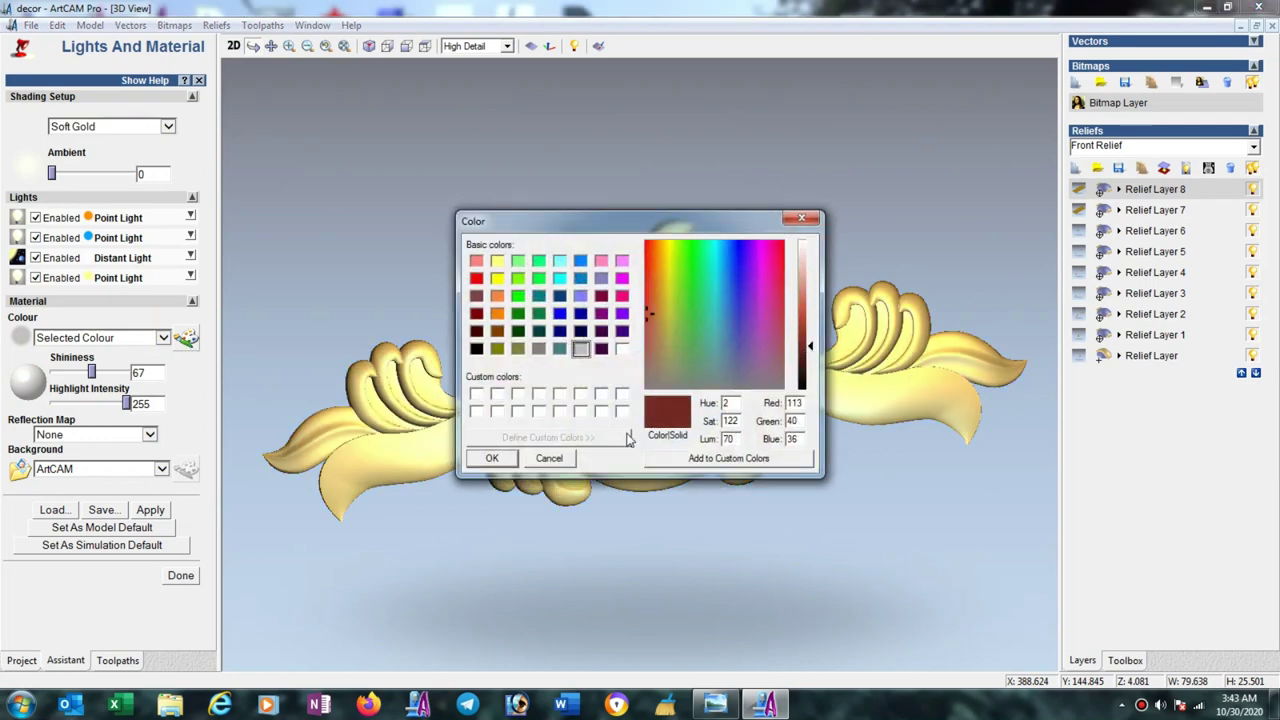
left_click(508, 464)
left_click(150, 510)
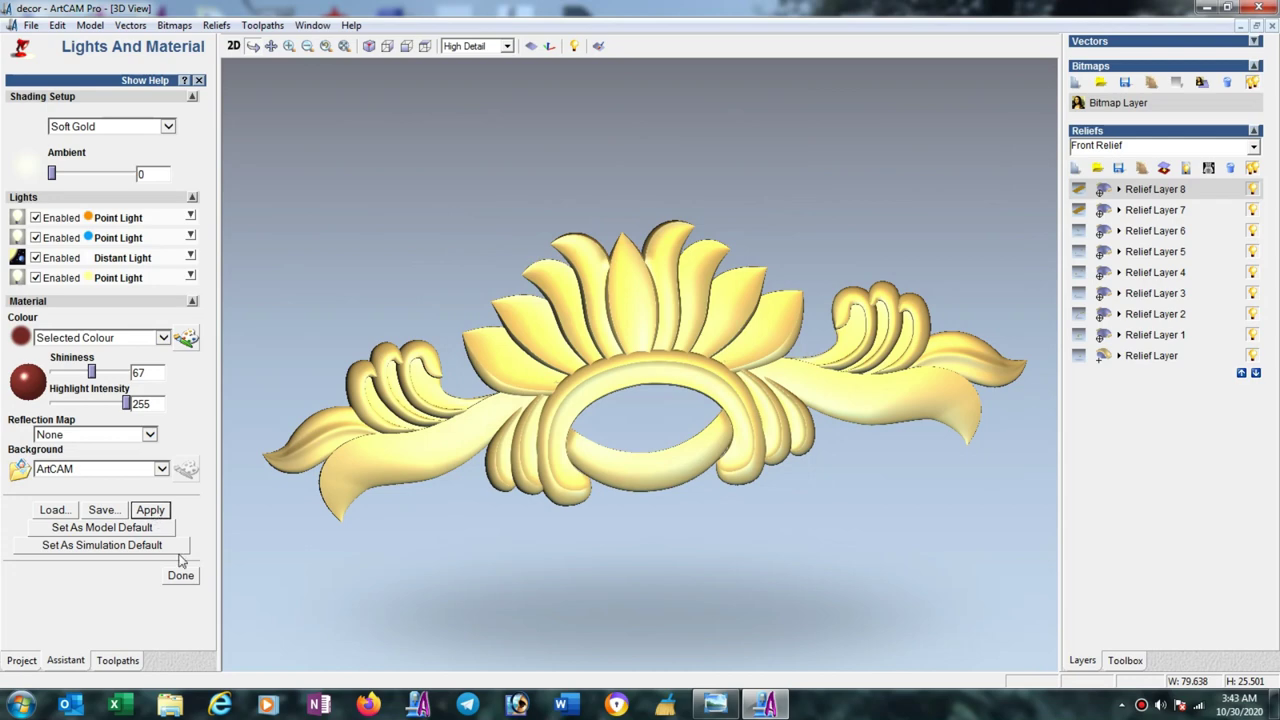
left_click(182, 577)
mouse_move(647, 493)
left_mouse_down()
mouse_move(619, 459)
mouse_move(677, 505)
mouse_move(651, 529)
mouse_move(620, 470)
left_mouse_up()
mouse_move(754, 508)
left_mouse_down()
mouse_move(786, 443)
mouse_move(706, 489)
mouse_move(732, 529)
mouse_move(737, 486)
mouse_move(654, 446)
mouse_move(643, 486)
left_mouse_up()
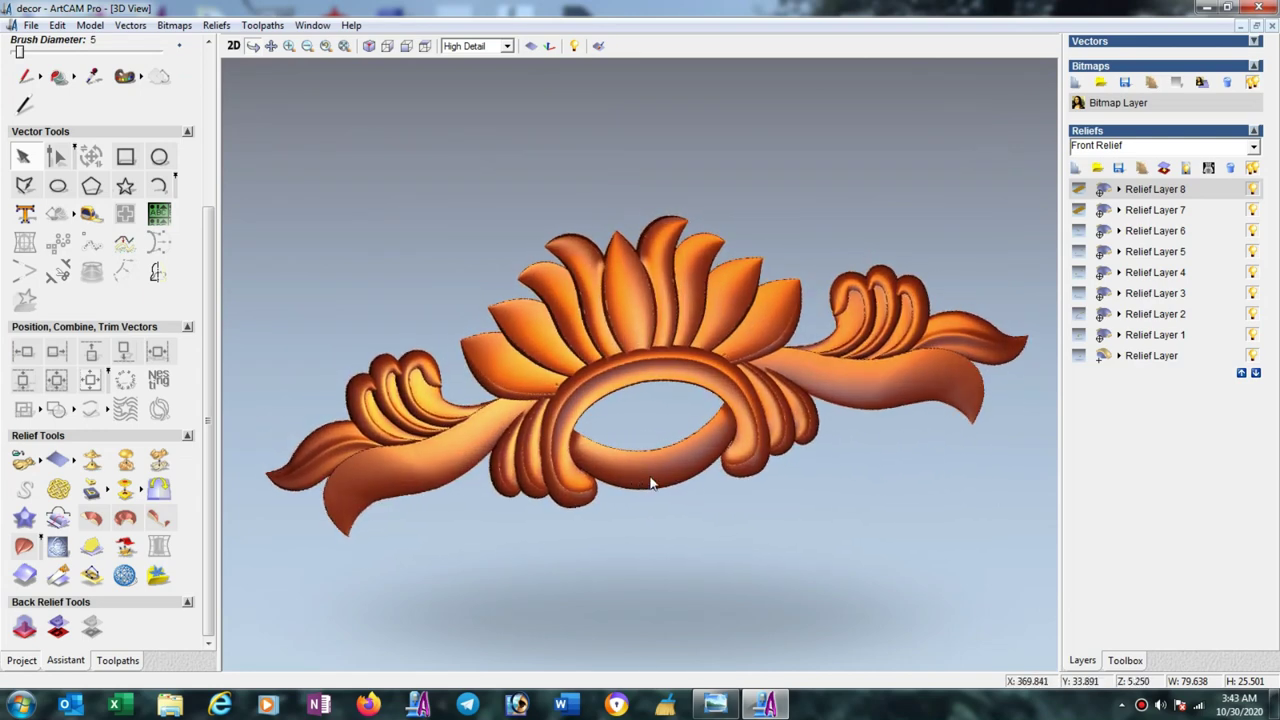